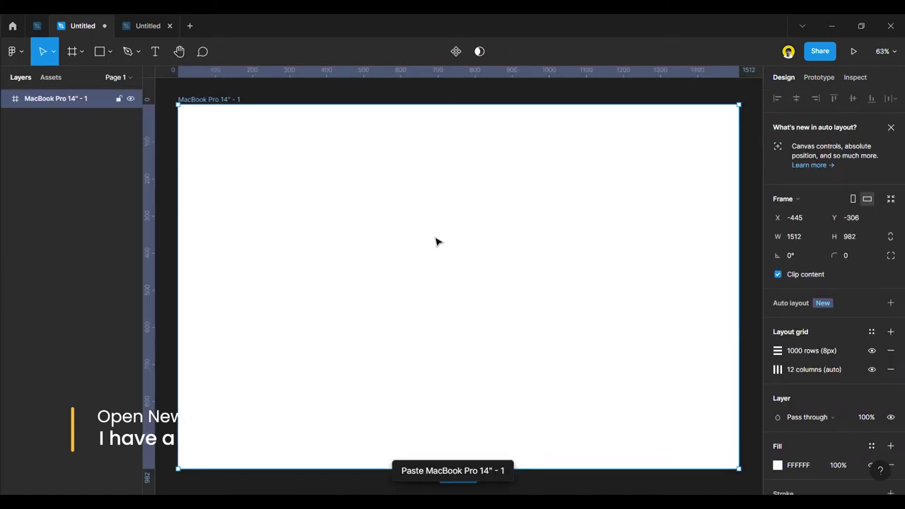
Rename the MacBook Pro 14" - 1 frame to 'Home' and zoom out to view it.
double_click(217, 100)
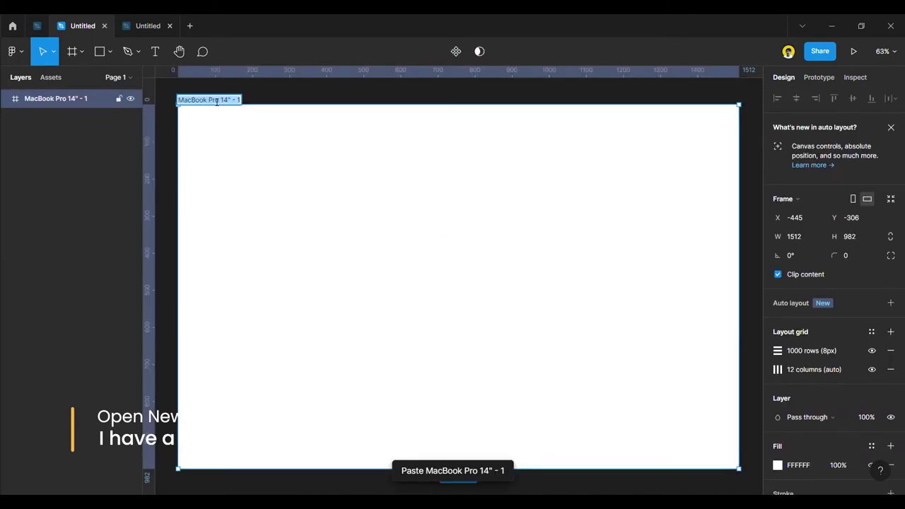
type("hOME")
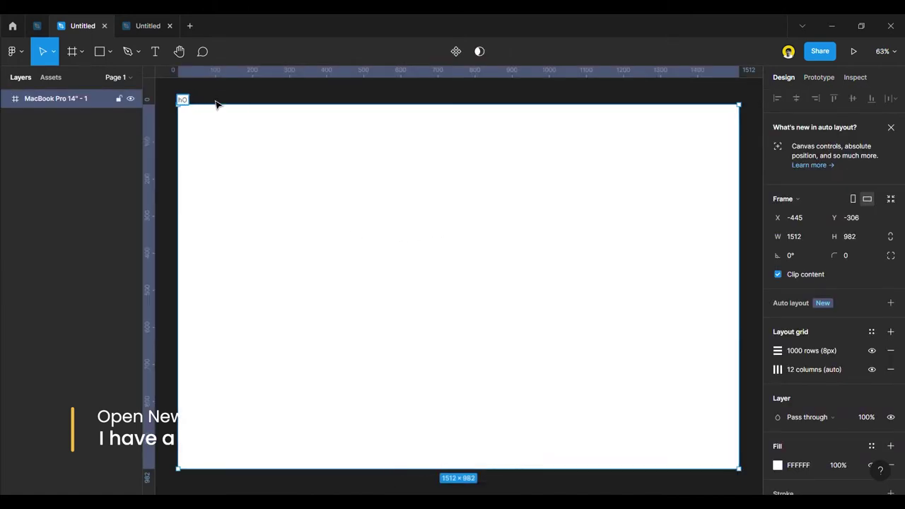
key("BackSpace")
key("BackSpace")
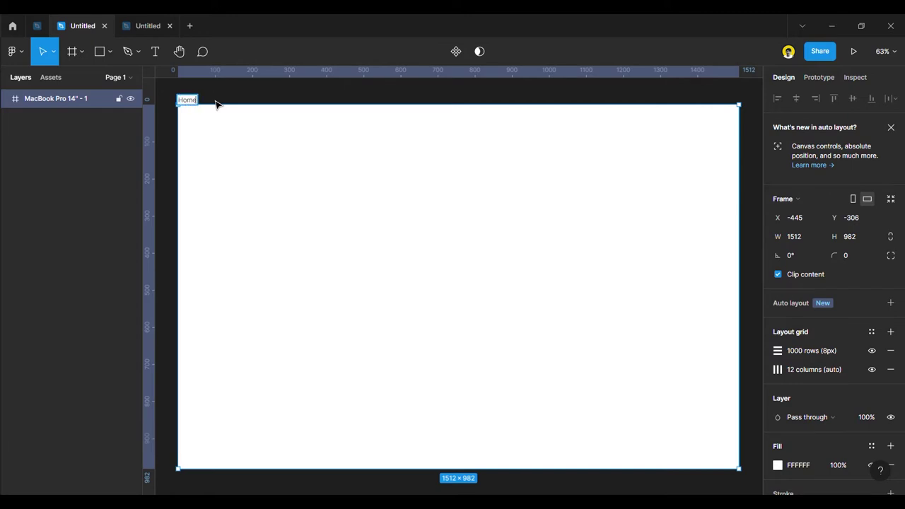
key("Escape")
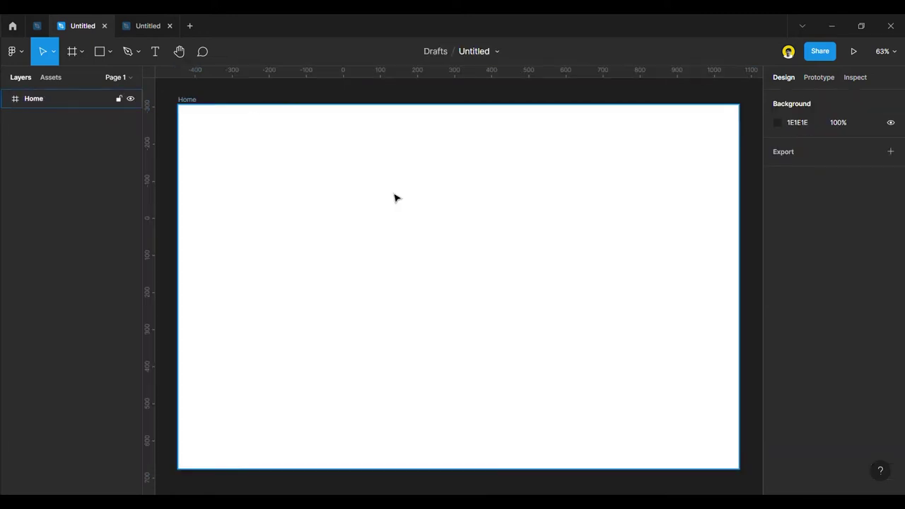
scroll(394, 196, "down", 4)
left_click_drag(361, 167, 391, 200)
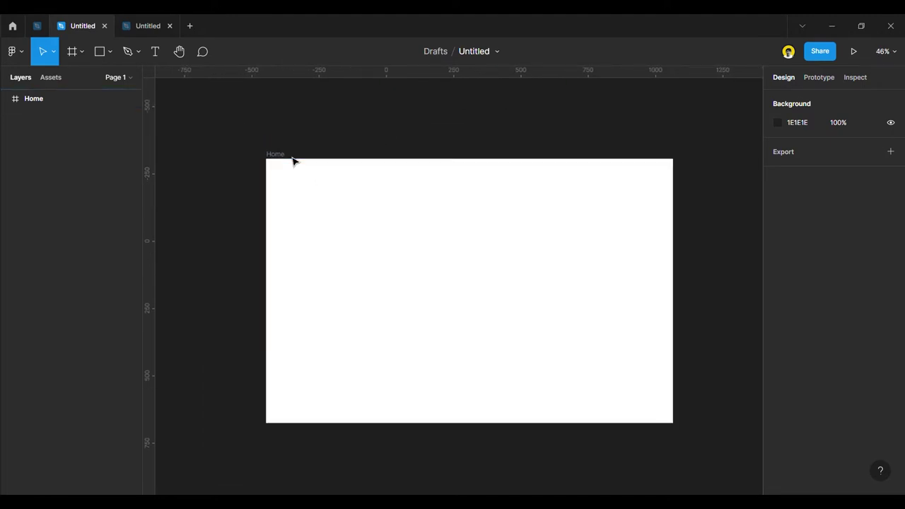
left_click(336, 177)
right_click(337, 175)
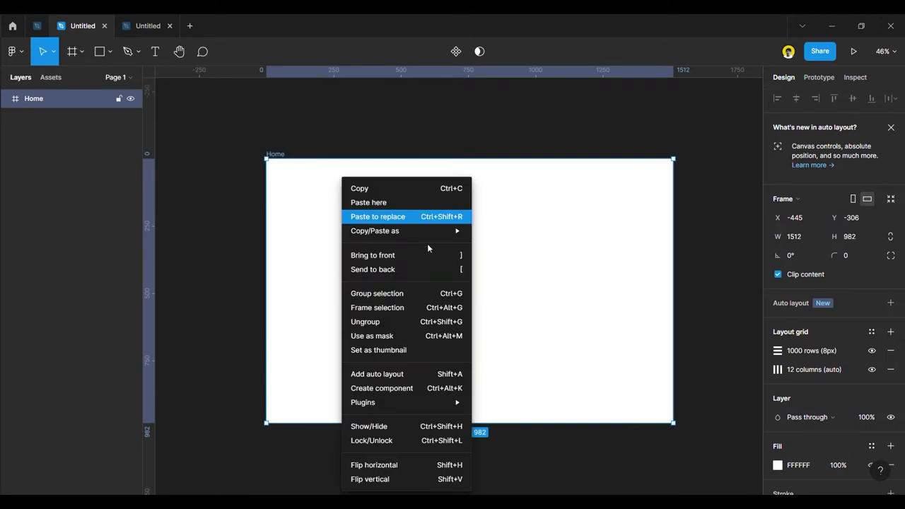
left_click(572, 138)
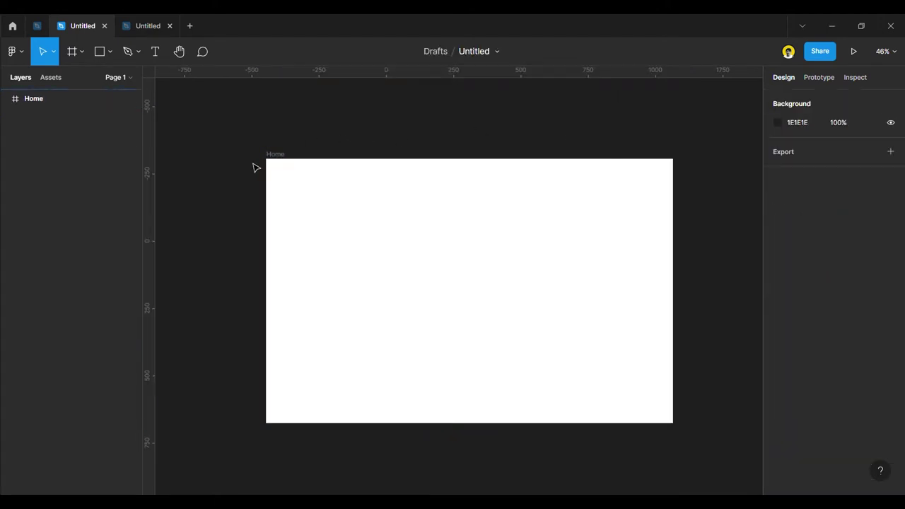
Draw Rectangle 1 covering the whole Home frame.
right_click(437, 113)
left_click(232, 113)
left_click(99, 52)
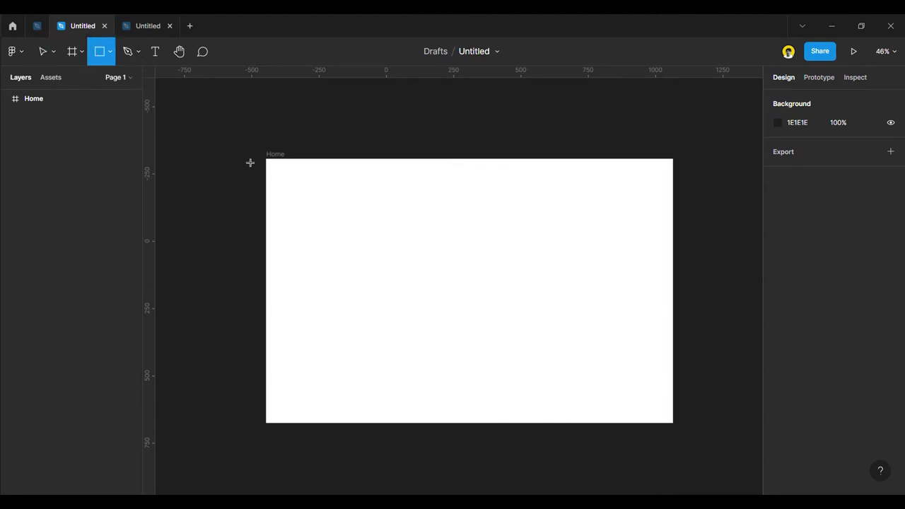
mouse_move(275, 166)
left_mouse_down()
mouse_move(533, 250)
mouse_move(671, 335)
mouse_move(674, 423)
left_mouse_up()
Fill the rectangle with the Unsplash poolside deck photo from a 'Hotel' search.
right_click(609, 345)
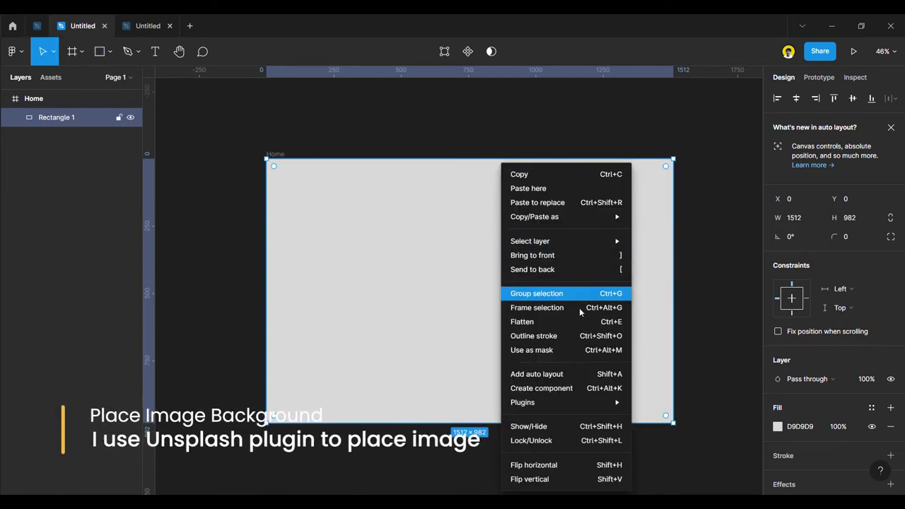
mouse_move(585, 406)
scroll(696, 418, "down", 4)
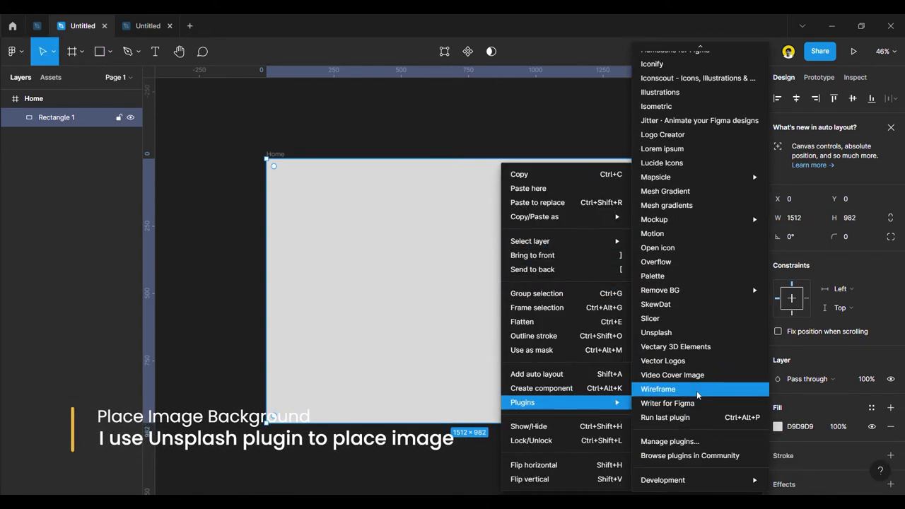
left_click(656, 332)
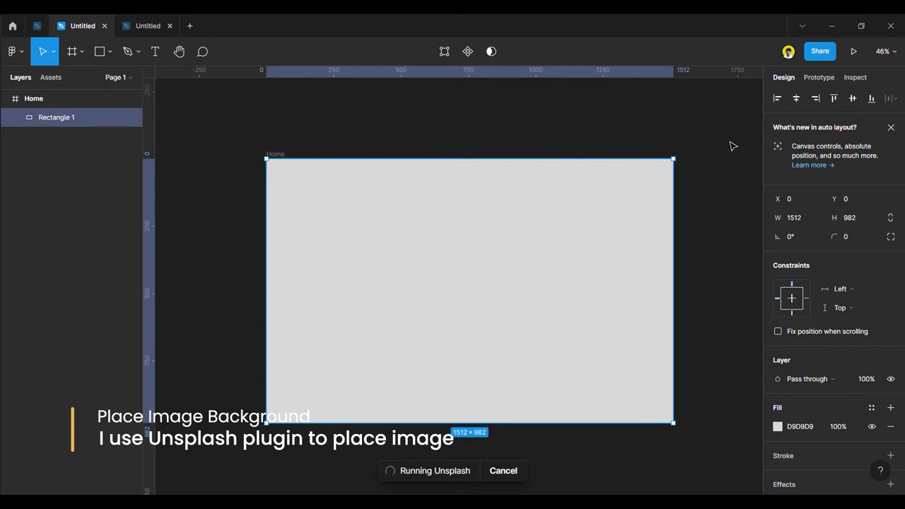
left_click(531, 170)
type("Hotel")
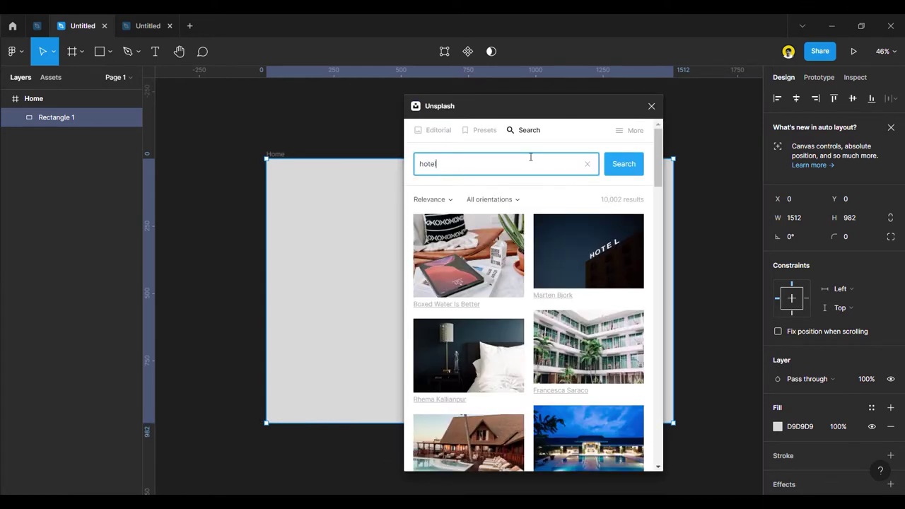
scroll(556, 332, "down", 5)
scroll(556, 332, "down", 5)
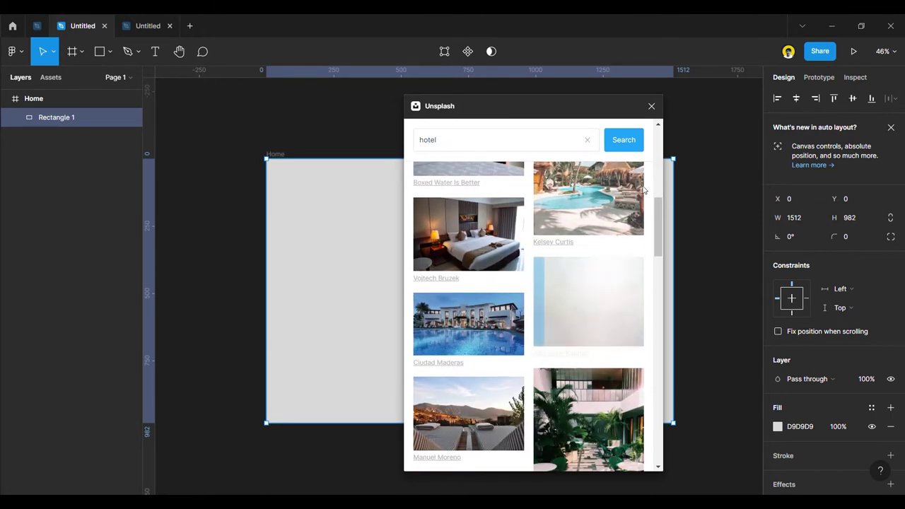
left_click(588, 303)
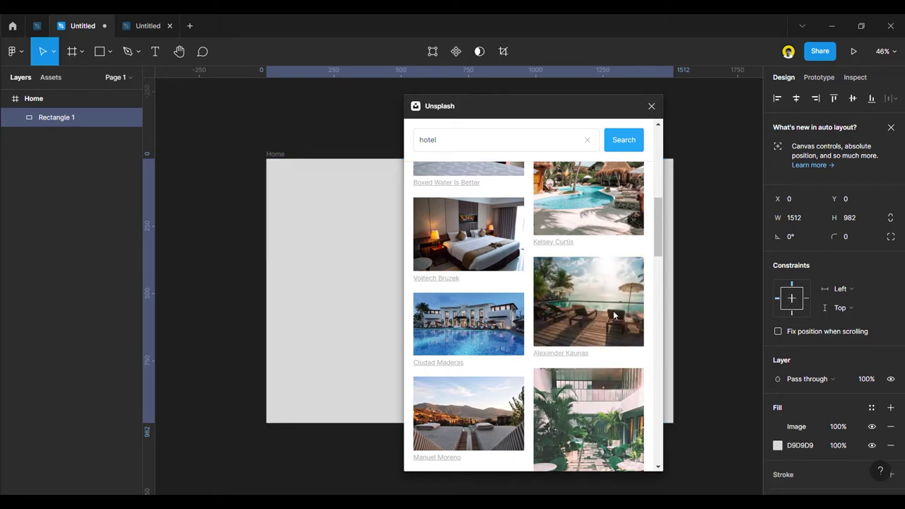
left_click(652, 106)
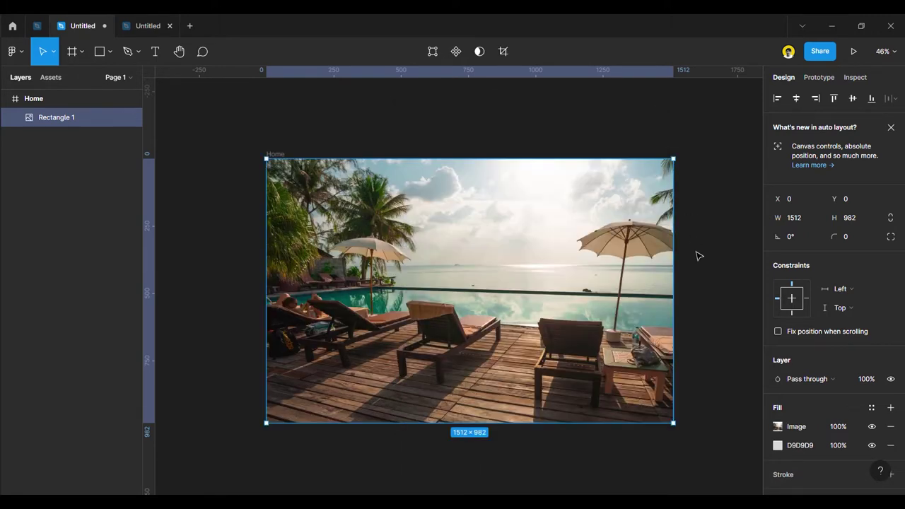
Copy the three Hotel Seaside logos from the other file and paste them left of the Home frame.
left_click(697, 254)
left_click(514, 299)
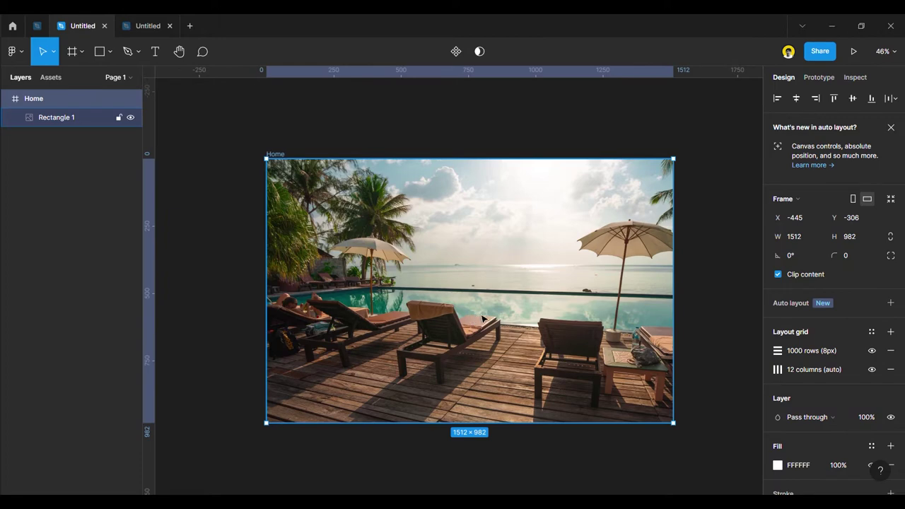
left_click(443, 320)
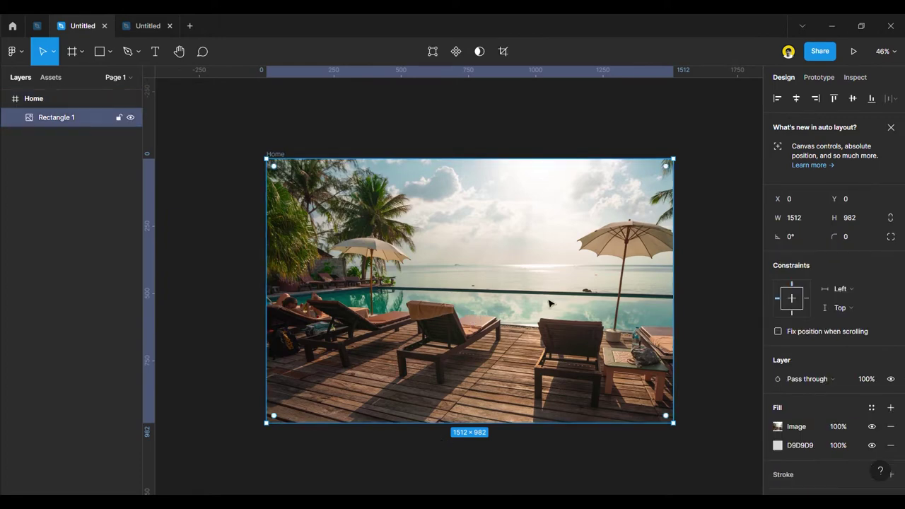
left_click(705, 302)
left_click(361, 283)
left_click(253, 241)
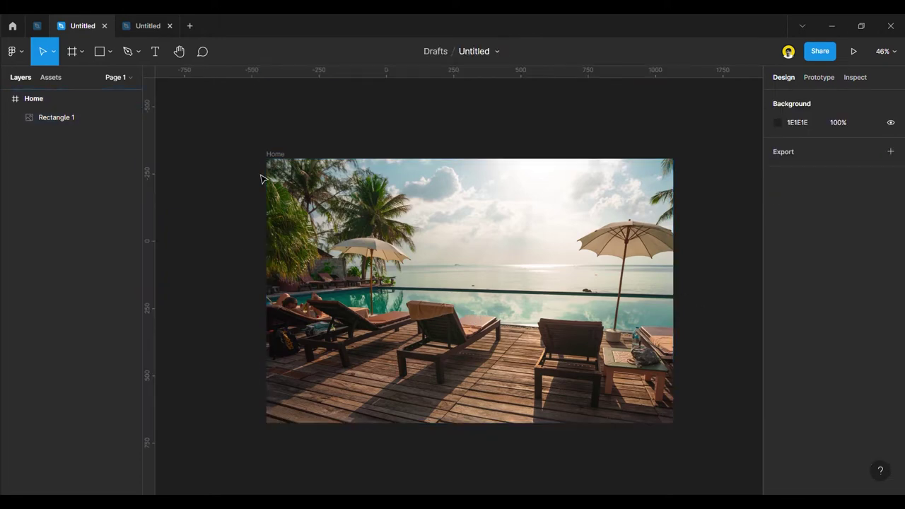
left_click(141, 24)
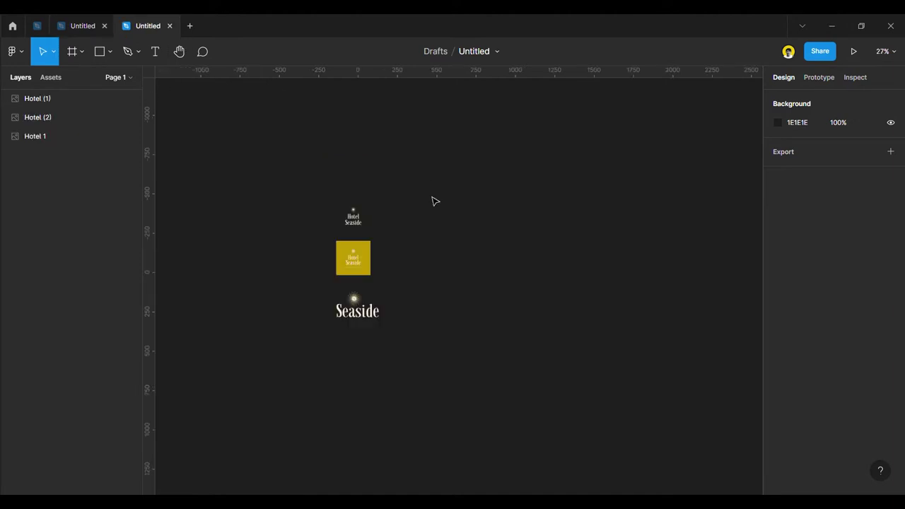
left_click_drag(292, 168, 490, 351)
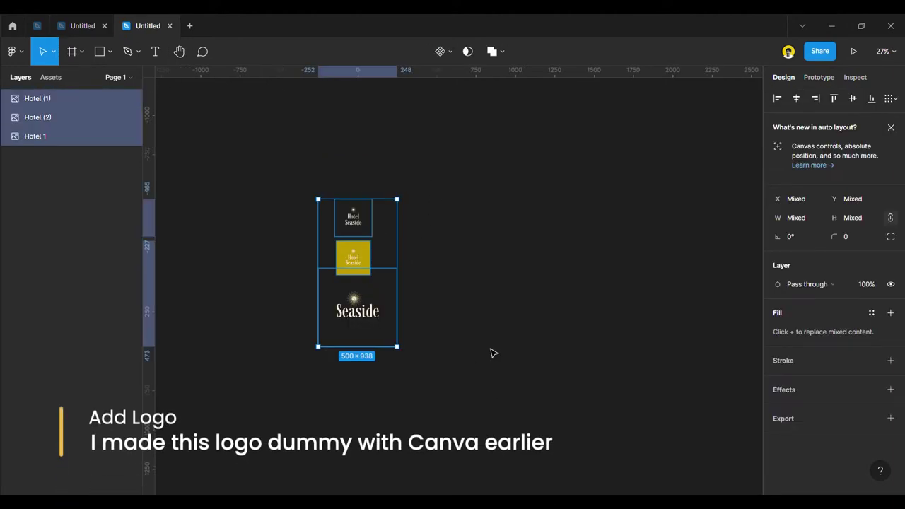
left_click(88, 26)
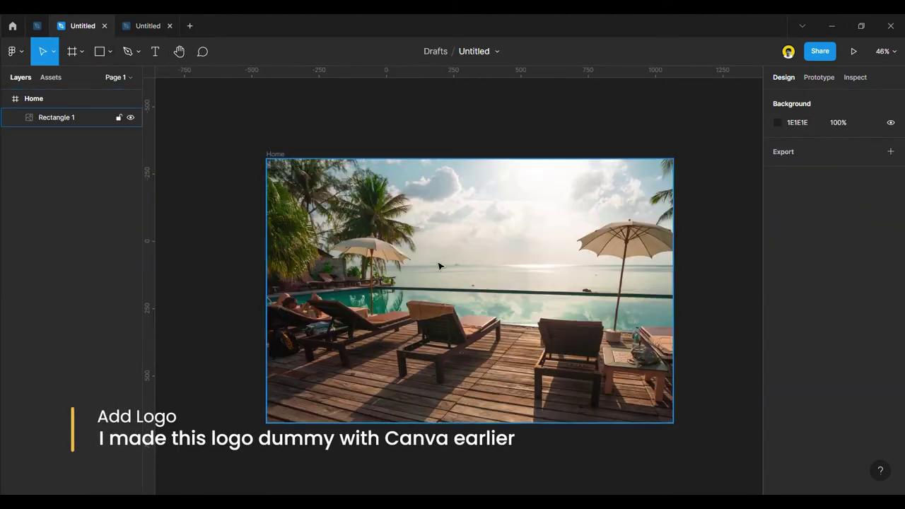
key("ctrl+v")
left_click_drag(444, 279, 213, 295)
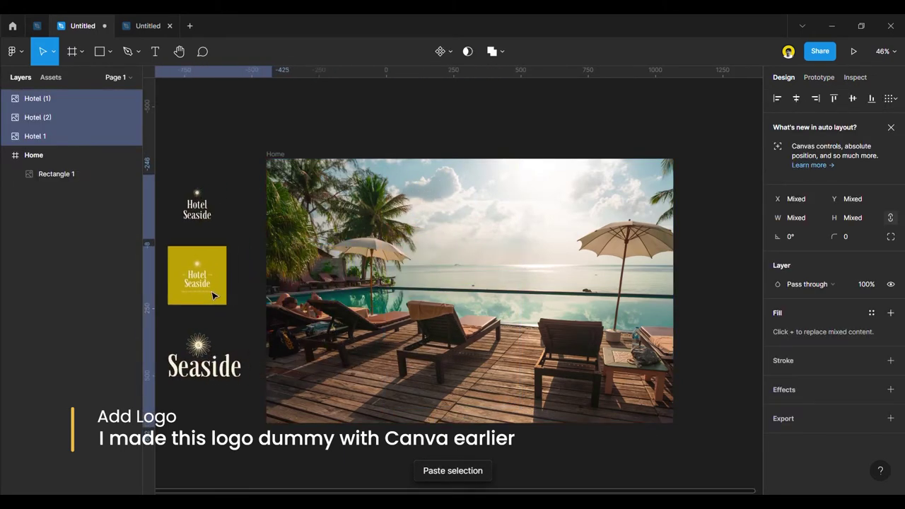
Shift the three logos further left and draw a bar across the frame's bottom.
left_click(241, 152)
left_click(198, 208)
left_click(198, 276, "shift")
left_click(198, 375, "shift")
left_click_drag(207, 272, 182, 273)
left_click(231, 147)
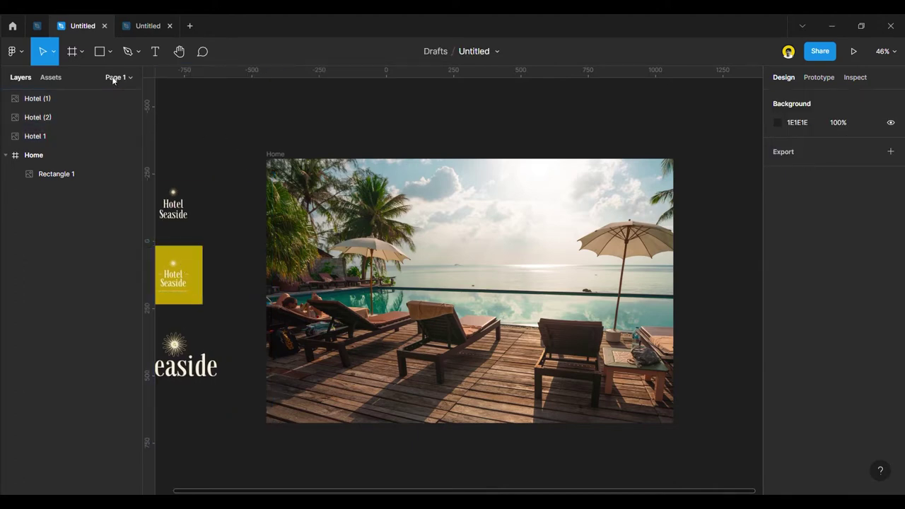
key("r")
mouse_move(267, 379)
left_mouse_down()
mouse_move(359, 398)
mouse_move(651, 414)
mouse_move(673, 425)
left_mouse_up()
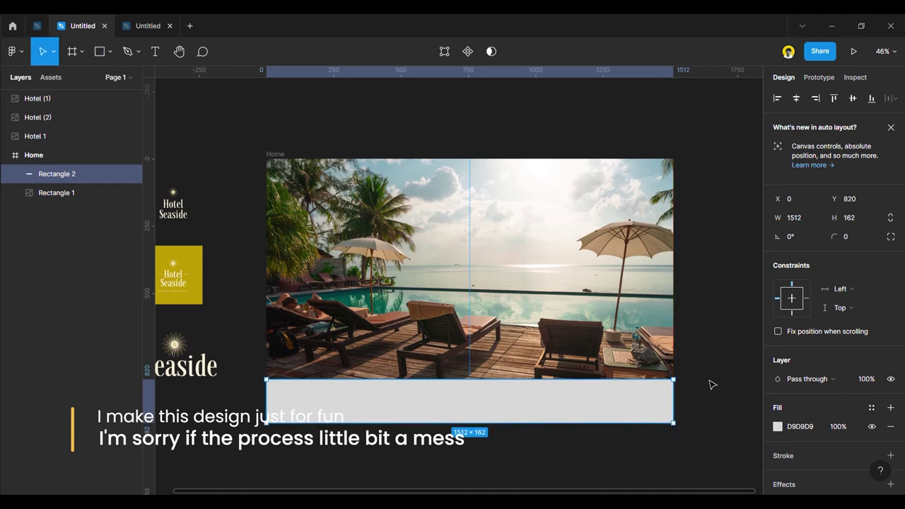
Fill the bottom bar with yellow BF9D00 sampled from the yellow logo.
left_click(703, 375)
left_click(427, 373)
left_click(428, 398)
left_click(226, 173)
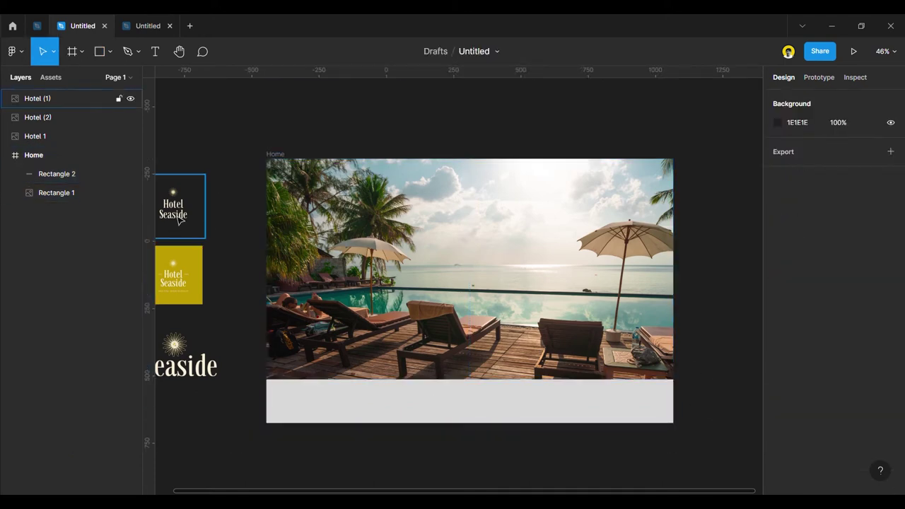
left_click(340, 404)
left_click(778, 427)
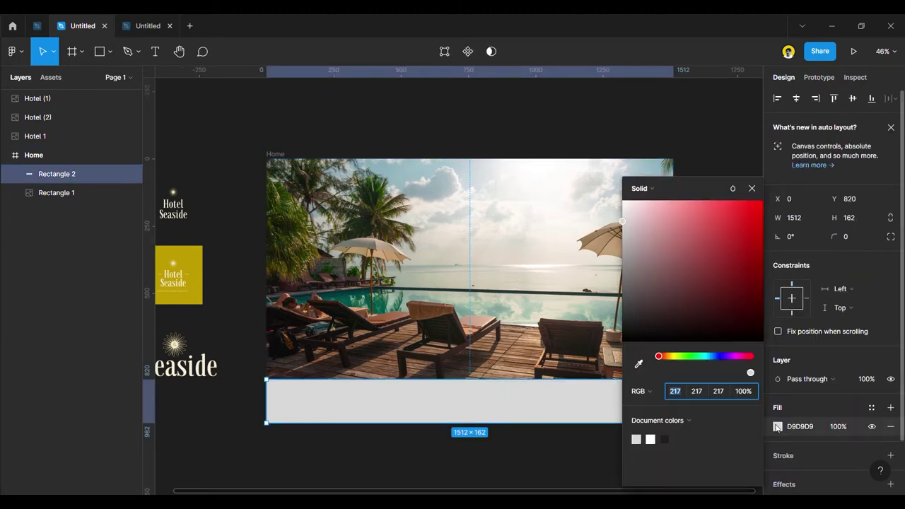
left_click(638, 364)
left_click(198, 269)
left_click(698, 250)
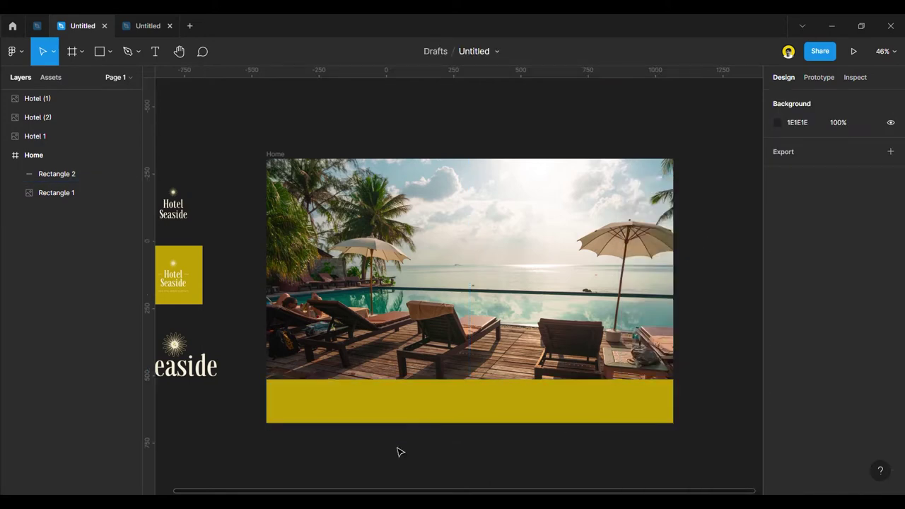
Shorten the yellow bar to 1512×150 at Y 832.
left_click(459, 402)
left_click_drag(467, 391, 465, 382)
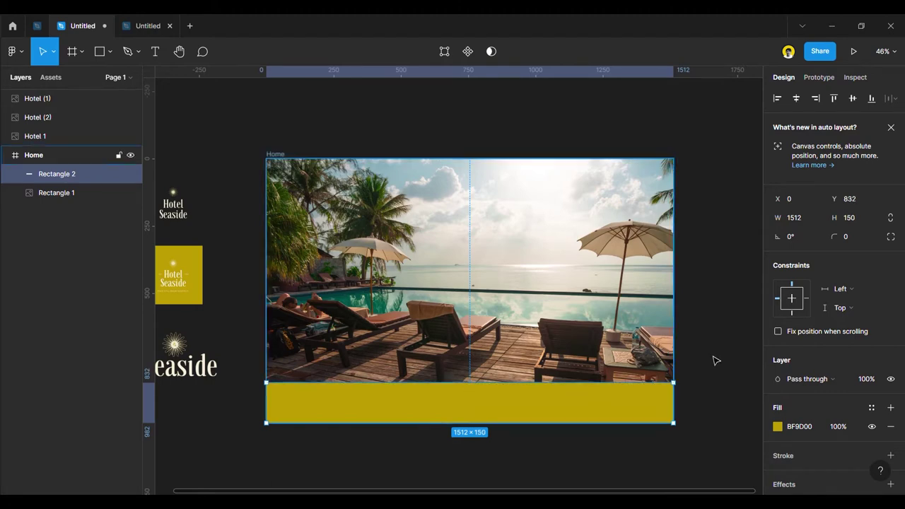
left_click(700, 305)
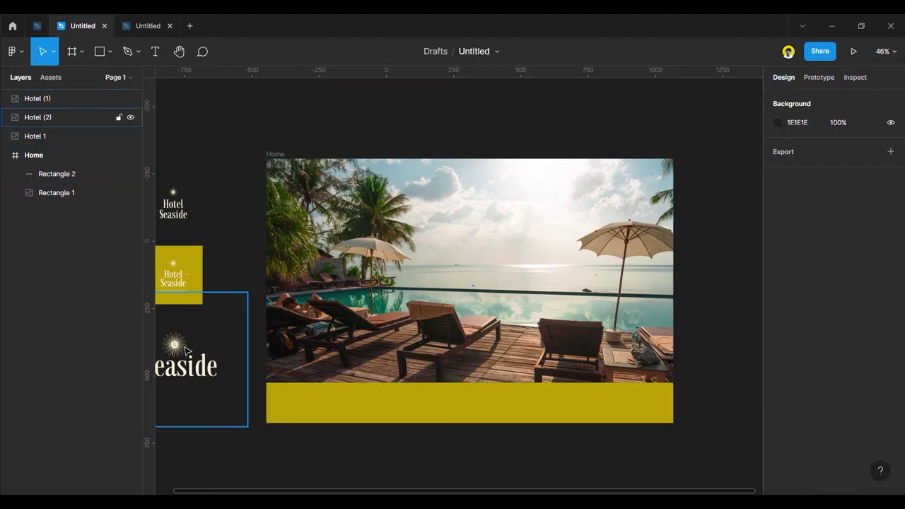
Move the Seaside logo into the Home frame and crop empty space off its top, bottom and right.
left_click_drag(186, 354, 476, 259)
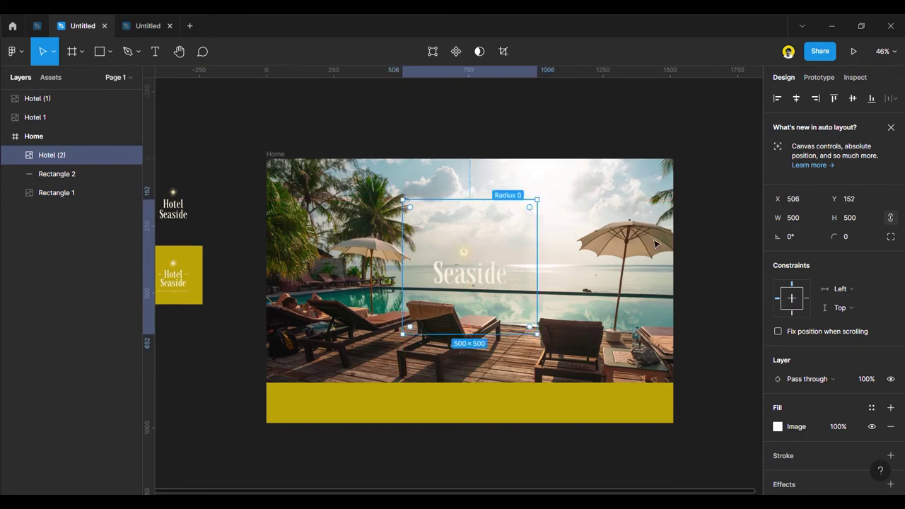
left_click(778, 426)
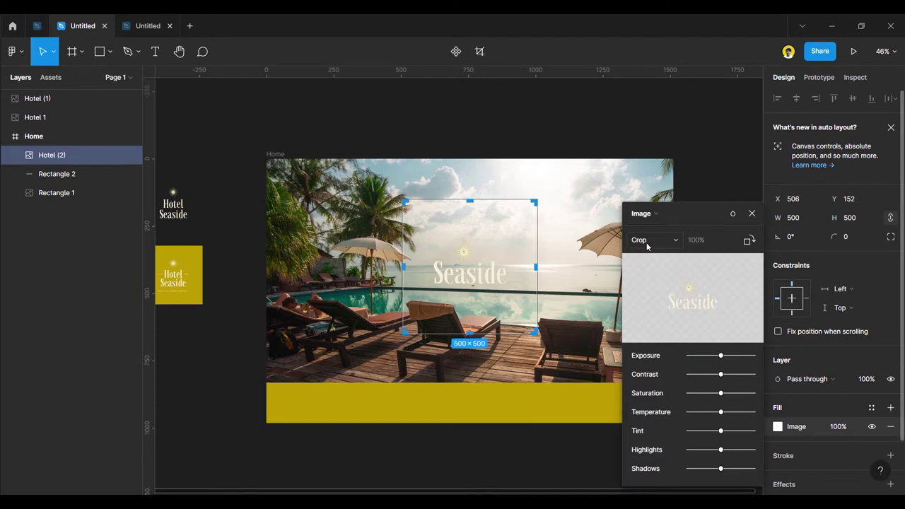
left_click_drag(477, 212, 477, 237)
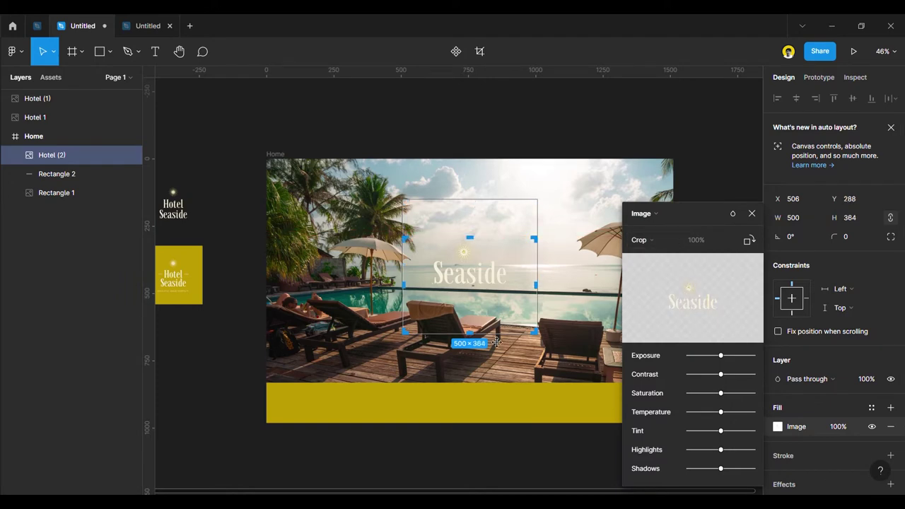
left_click_drag(478, 343, 480, 306)
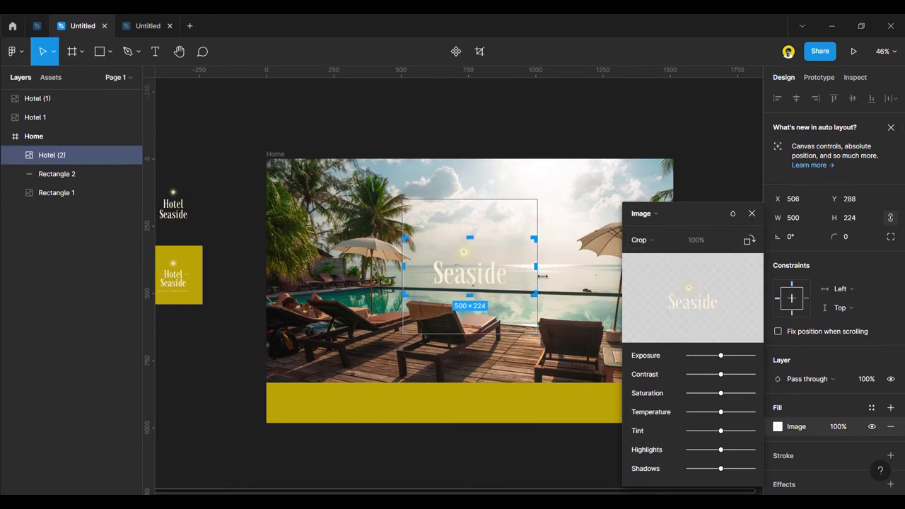
left_click_drag(546, 276, 548, 276)
key("Return")
left_click(685, 244)
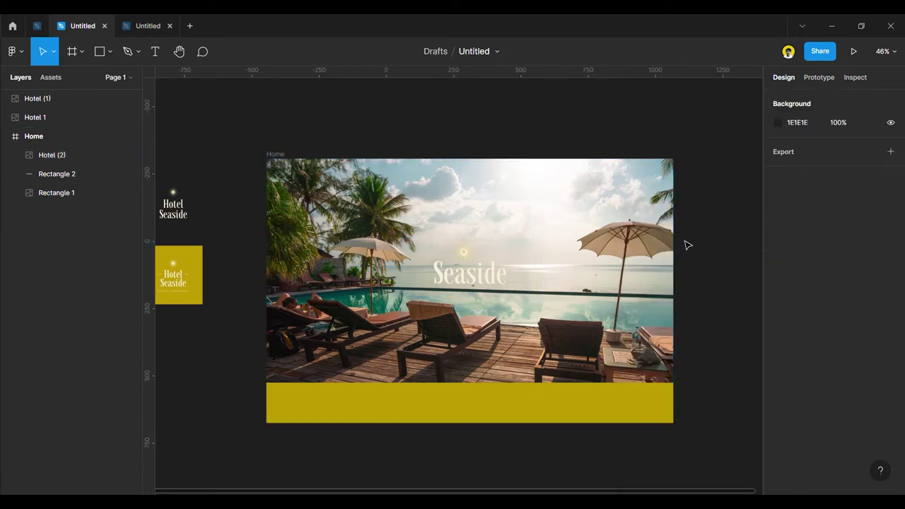
Shrink the logo to 324×144 and place it at the hero's top-left, X 0, Y 32.
left_click(492, 272)
left_click_drag(546, 243, 571, 228)
left_click_drag(494, 292, 521, 282)
left_click(704, 342)
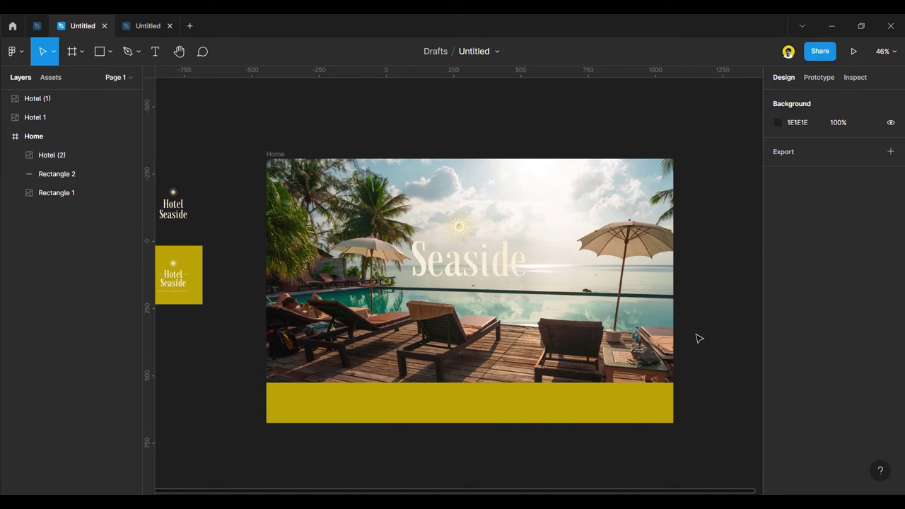
left_click_drag(472, 262, 479, 274)
left_click_drag(590, 201, 543, 246)
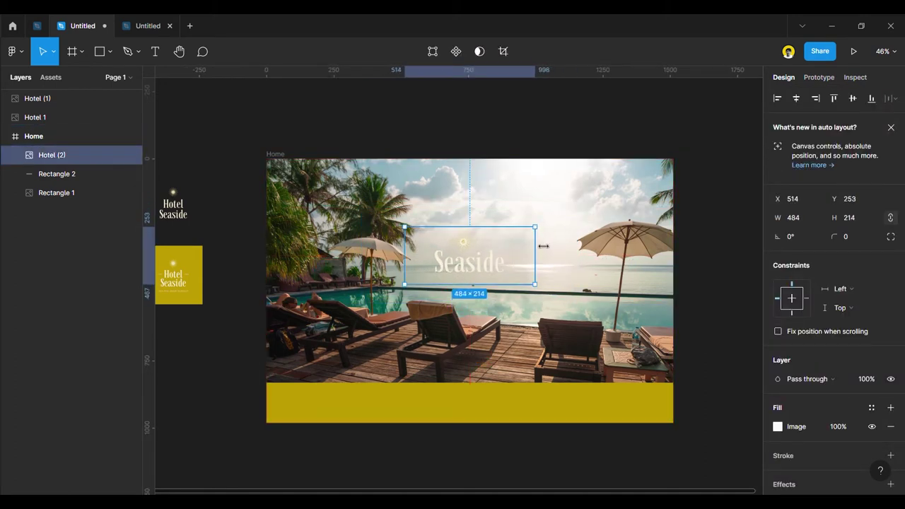
left_click_drag(488, 273, 341, 207)
left_click_drag(396, 170, 329, 194)
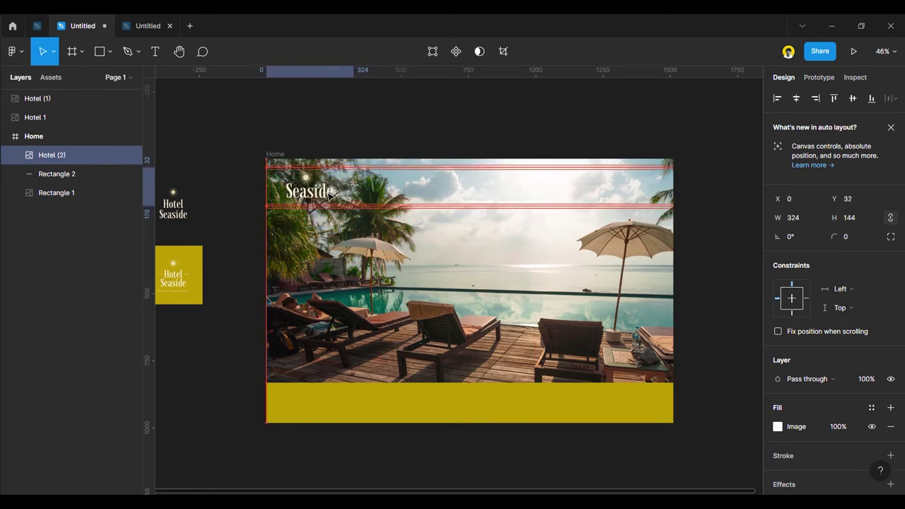
left_click(361, 135)
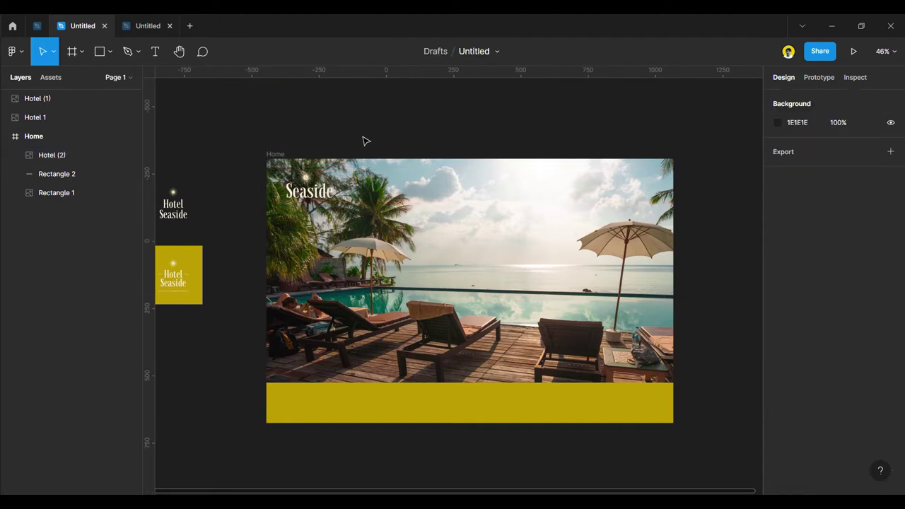
Center the Seaside logo at the hero's top at 376×168, X 572, Y 152.
left_click(333, 191)
left_click_drag(361, 173, 347, 137)
left_click(348, 137)
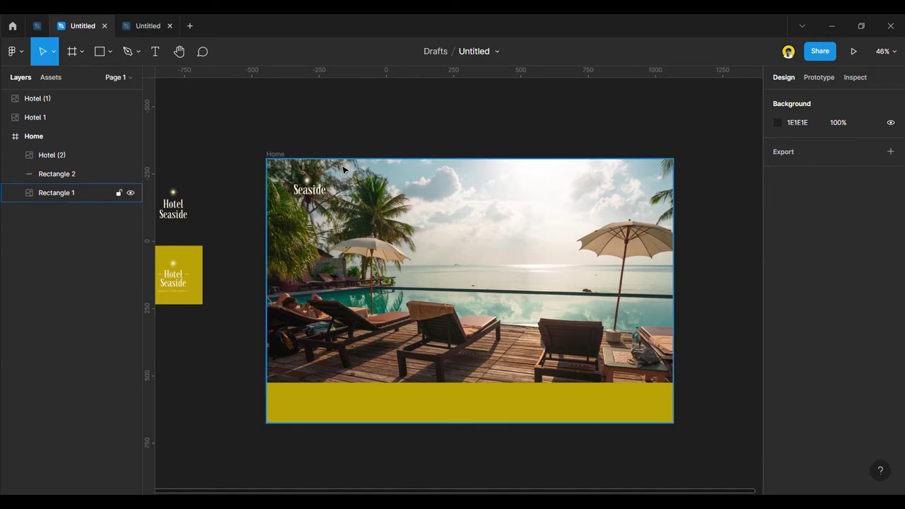
key("ctrl+shift+4")
left_click_drag(319, 199, 522, 207)
left_click(329, 136)
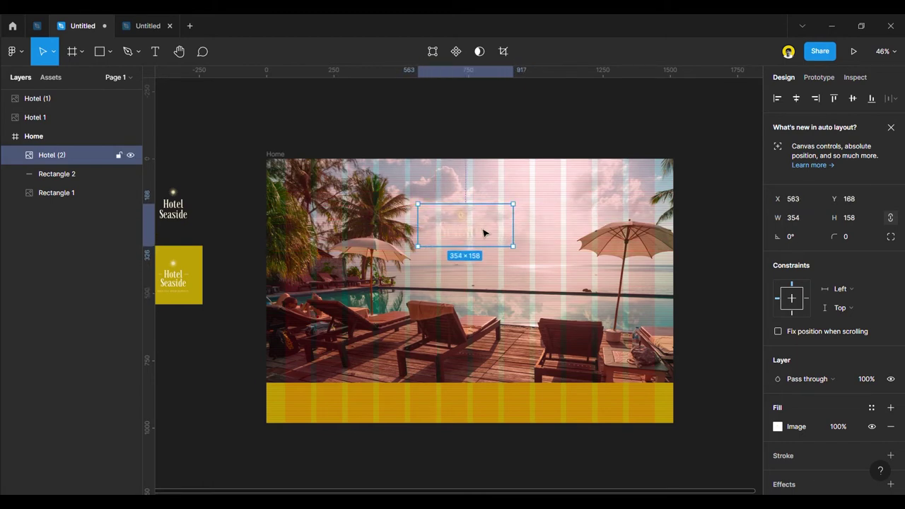
scroll(495, 222, "up", 5)
left_click_drag(474, 238, 477, 235)
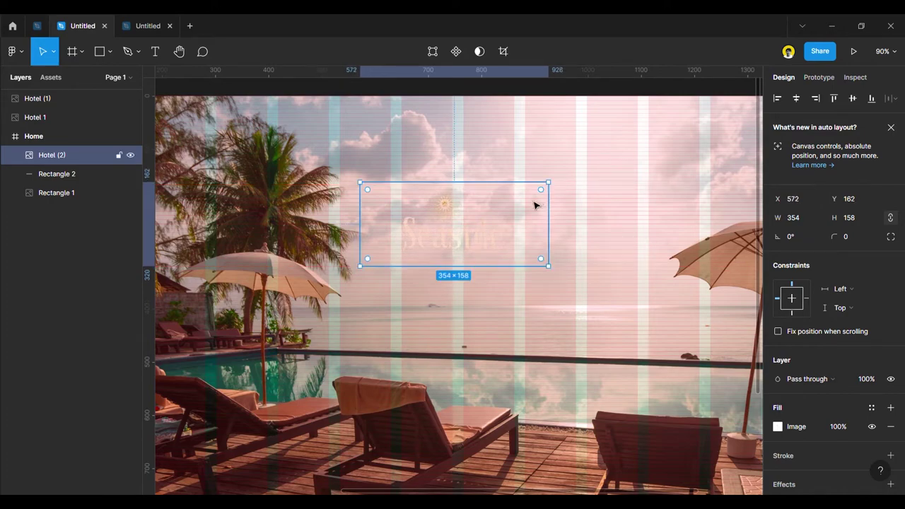
left_click_drag(560, 190, 567, 183)
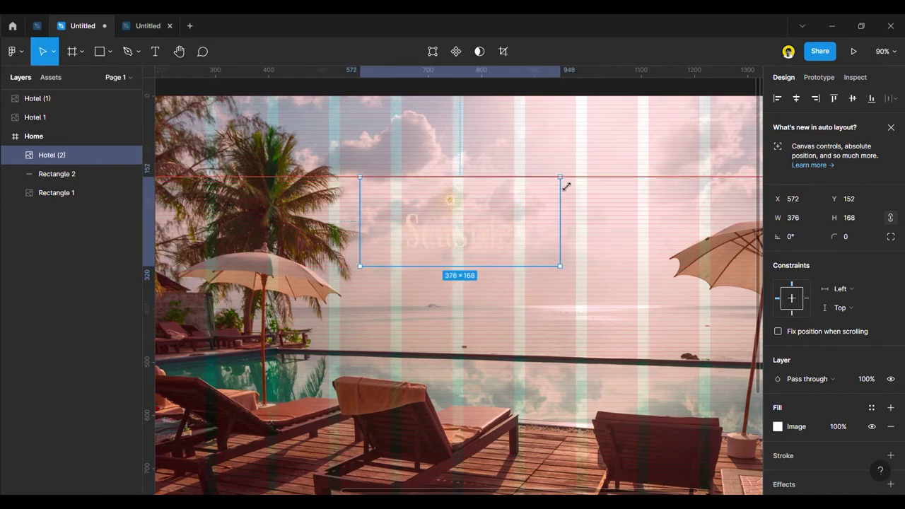
scroll(481, 250, "down", 5)
left_click(484, 170)
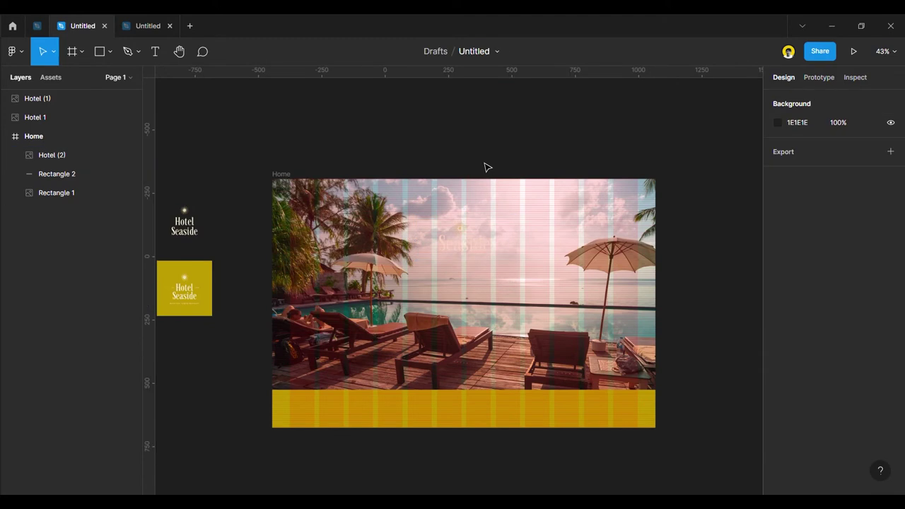
key("shift+g")
Add a drop shadow effect to the Seaside logo.
left_click(468, 255)
scroll(467, 255, "up", 3)
scroll(467, 212, "down", 3)
scroll(465, 166, "up", 1)
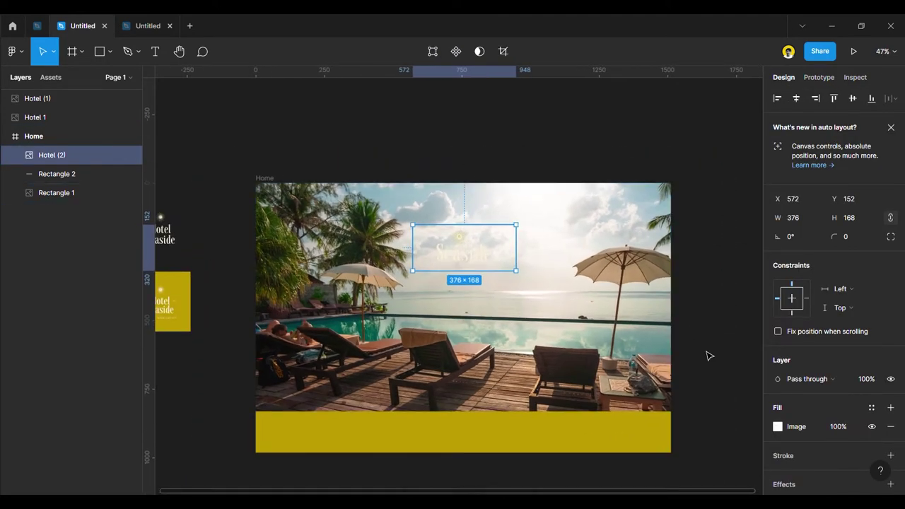
scroll(806, 429, "down", 2)
left_click(816, 424)
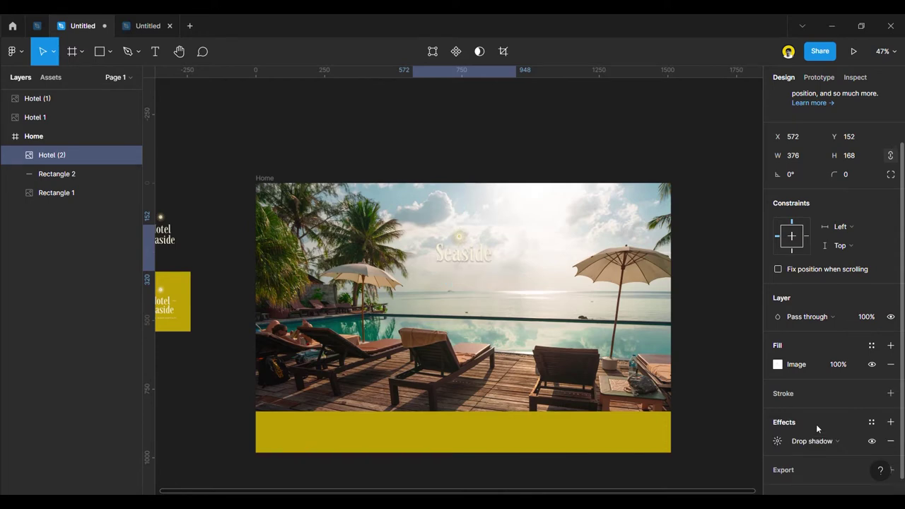
scroll(488, 258, "up", 3)
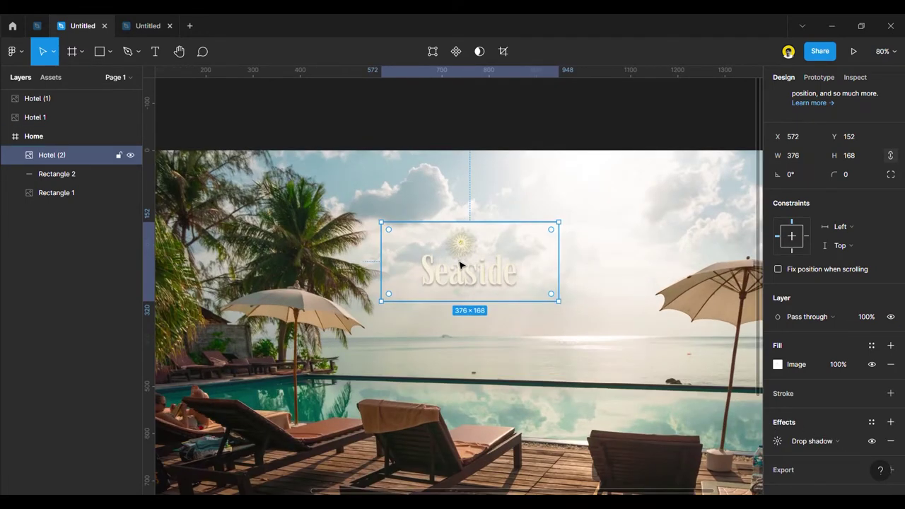
scroll(488, 258, "down", 3)
Move the Seaside logo to the hero's top-left corner and remove its drop shadow.
left_click(487, 175)
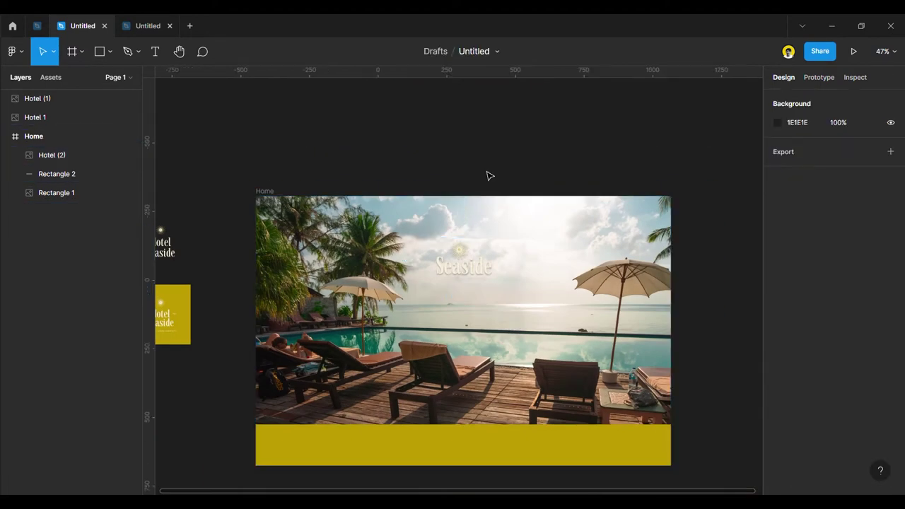
left_click(470, 270)
scroll(483, 266, "down", 2)
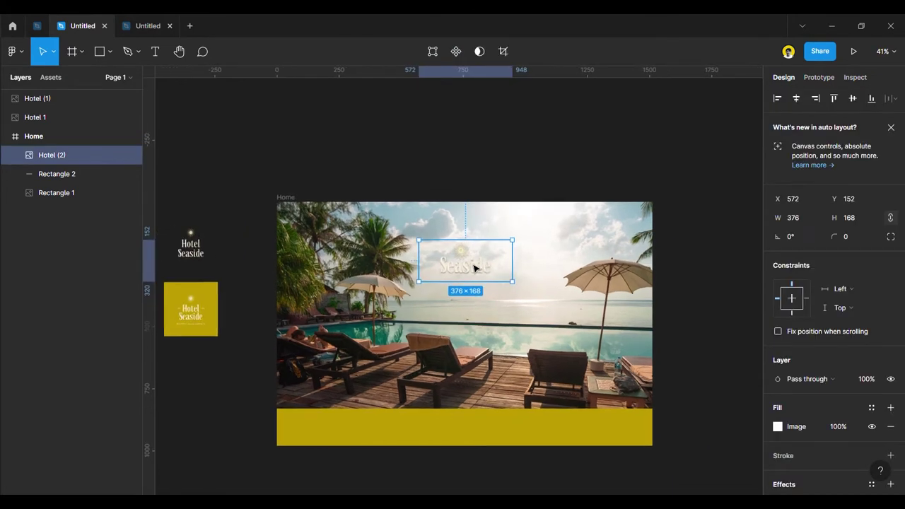
left_click_drag(471, 269, 314, 240)
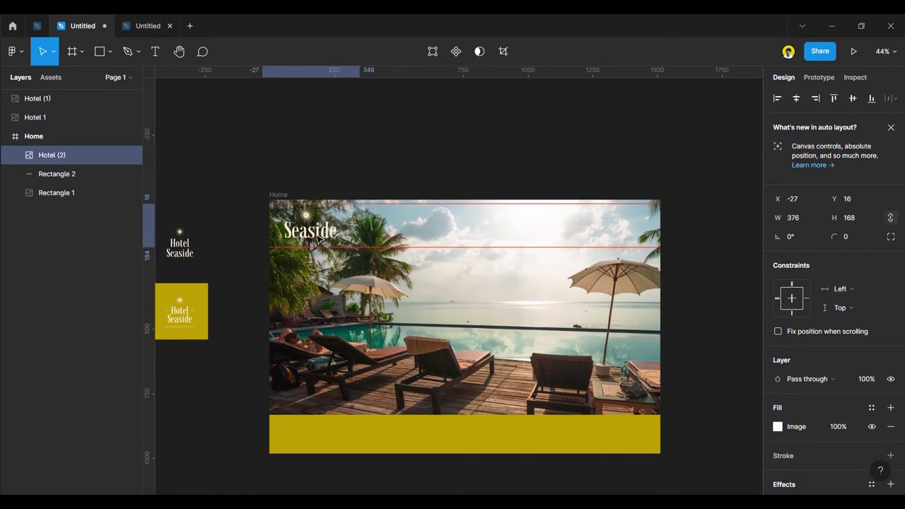
left_click(891, 485)
scroll(884, 438, "down", 2)
left_click(890, 422)
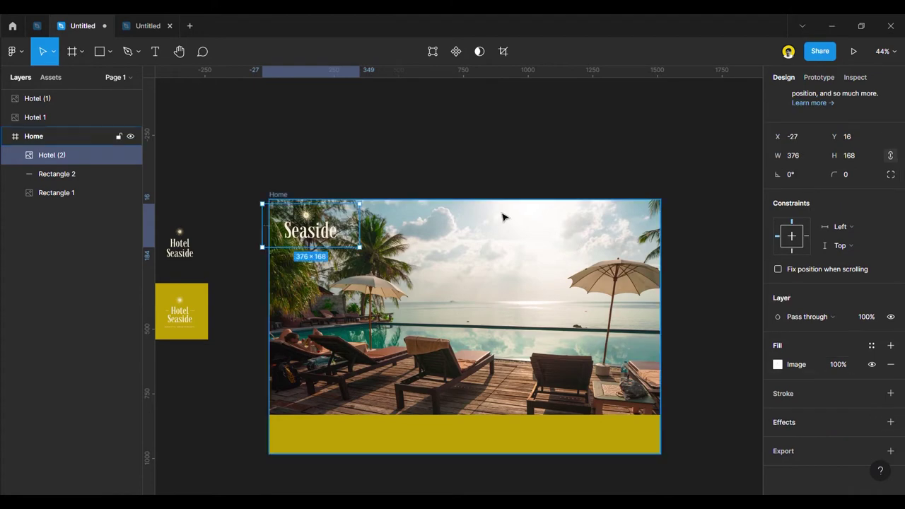
left_click(366, 163)
Crop the logo image tighter on its right, bottom and left sides.
scroll(258, 223, "up", 5)
key("shift+g")
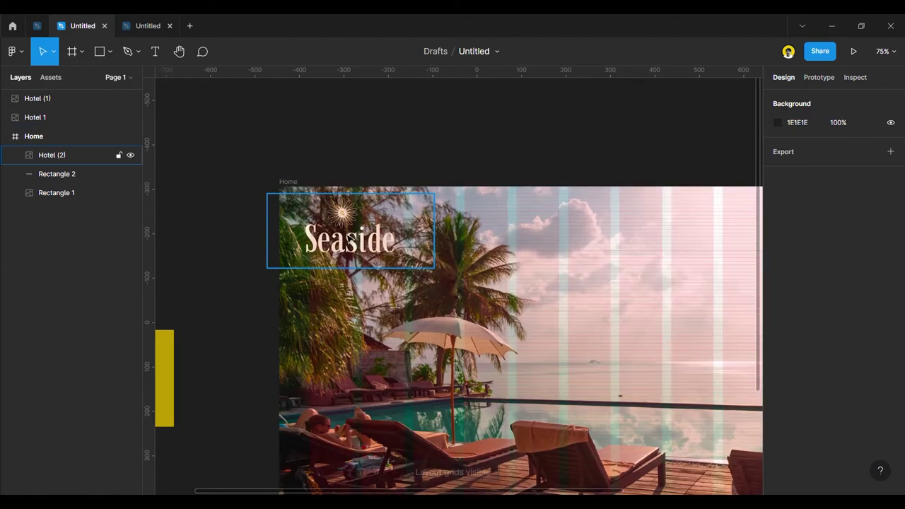
scroll(352, 241, "up", 1)
left_click(349, 247)
left_click_drag(349, 247, 348, 248)
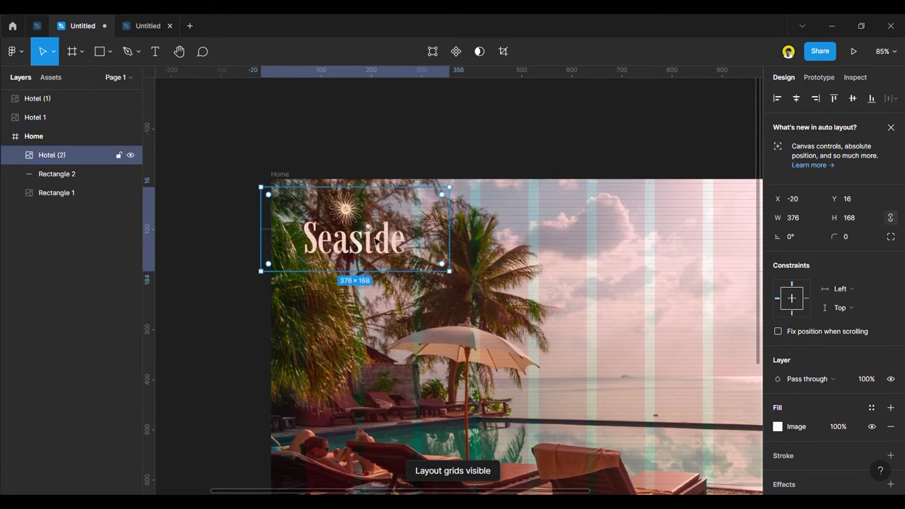
left_click(778, 427)
left_click_drag(457, 236, 420, 242)
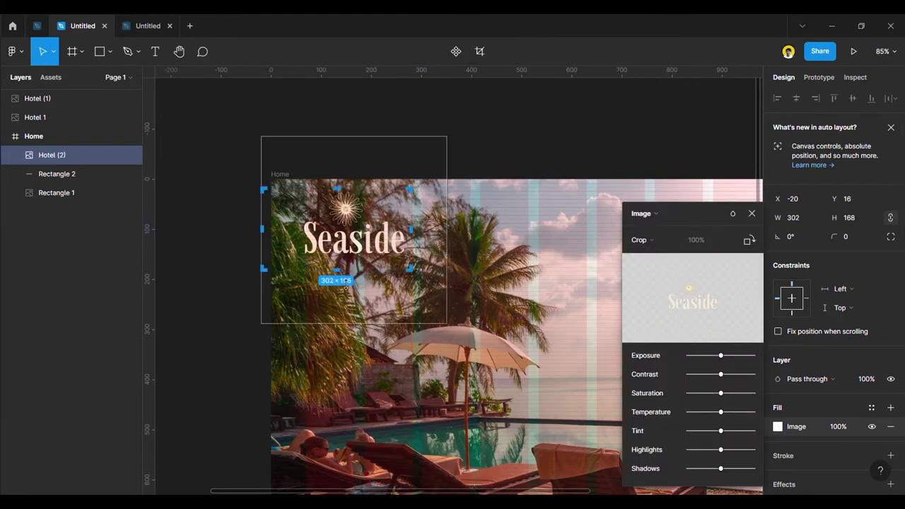
left_click_drag(344, 280, 343, 273)
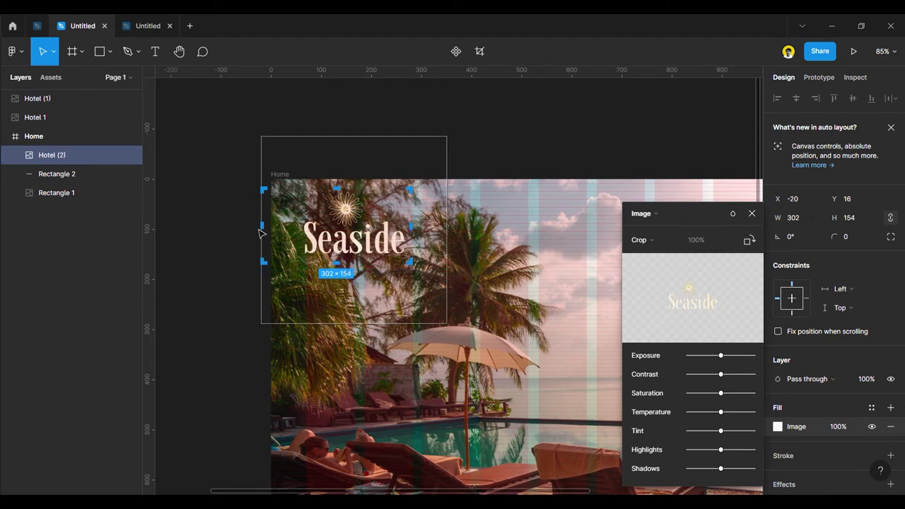
left_click_drag(270, 235, 300, 235)
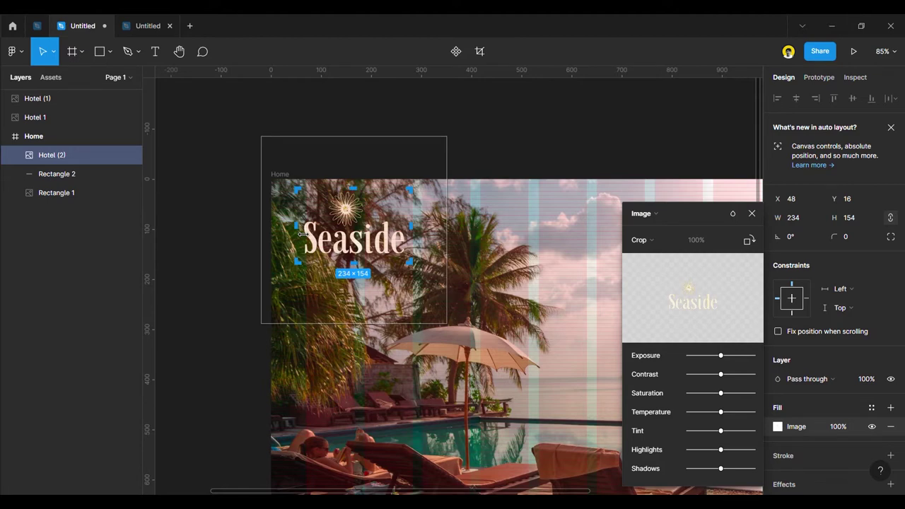
left_click(574, 155)
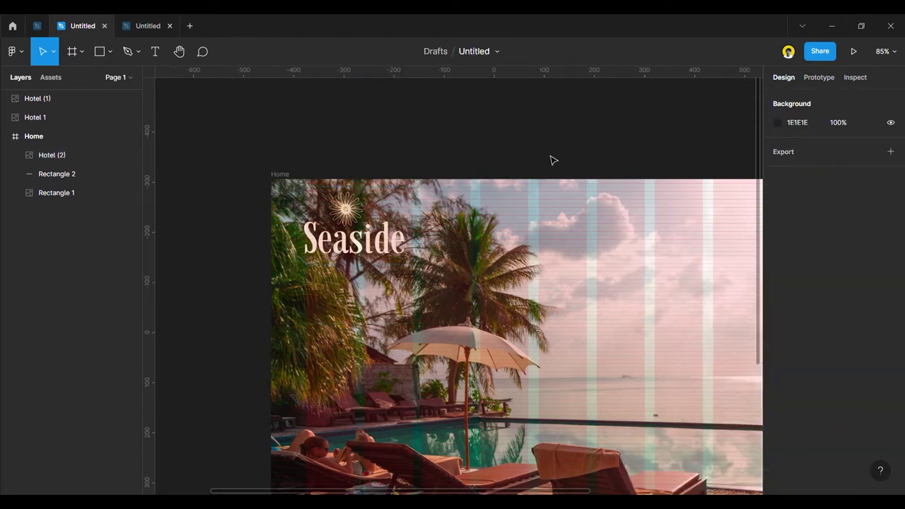
Shrink the logo to 176×116 at X 54, Y 32 and hide the layout grids.
scroll(322, 248, "up", 3)
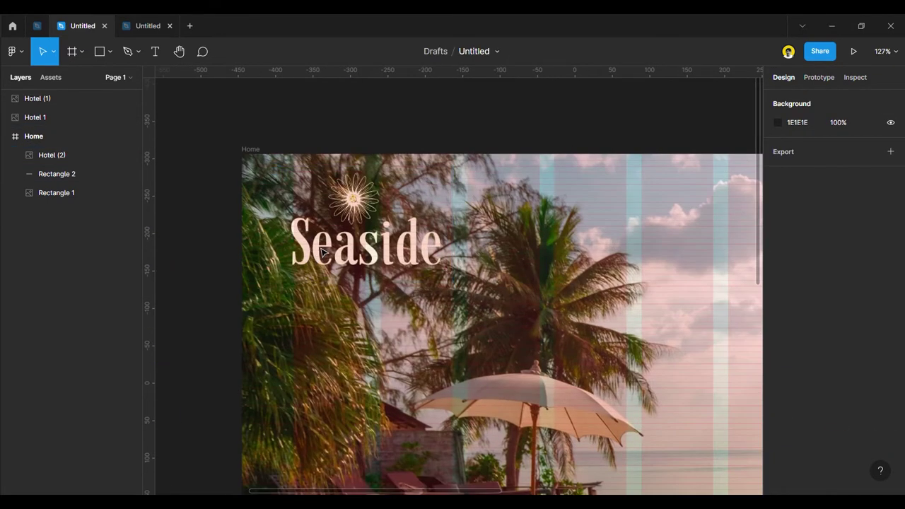
left_click(323, 252)
left_click_drag(369, 235, 372, 235)
left_click_drag(456, 282, 421, 261)
left_click_drag(372, 236, 373, 246)
left_click(354, 118)
key("shift+1")
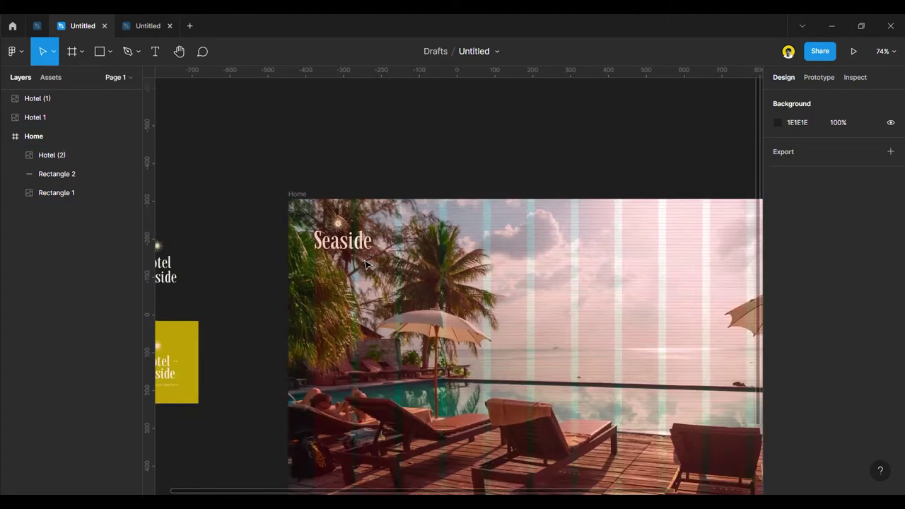
key("shift+g")
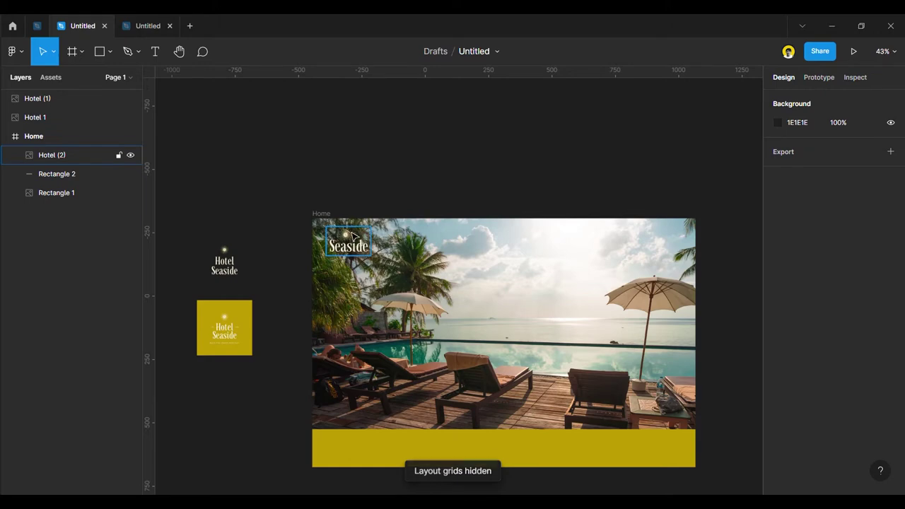
Launch the Iconify plugin and search its library for 'burger' icons.
right_click(341, 136)
mouse_move(389, 232)
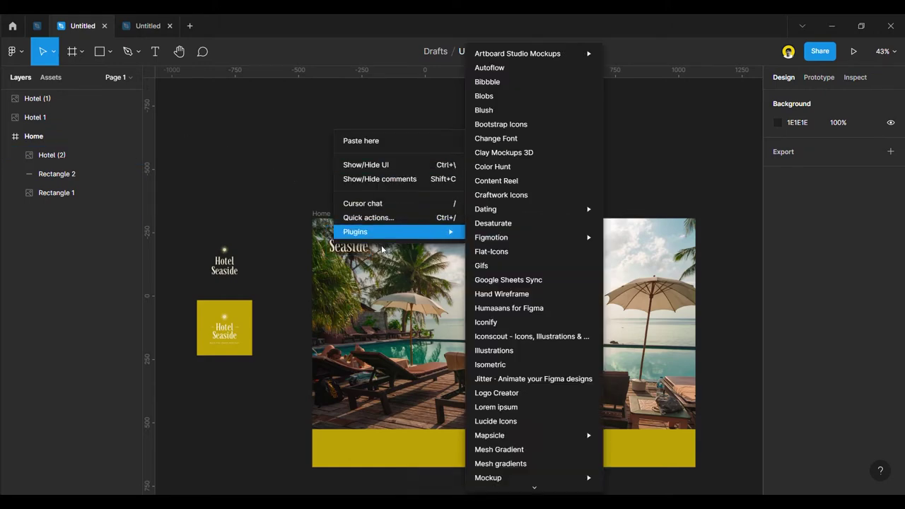
scroll(517, 358, "down", 5)
scroll(517, 358, "up", 1)
scroll(521, 277, "up", 3)
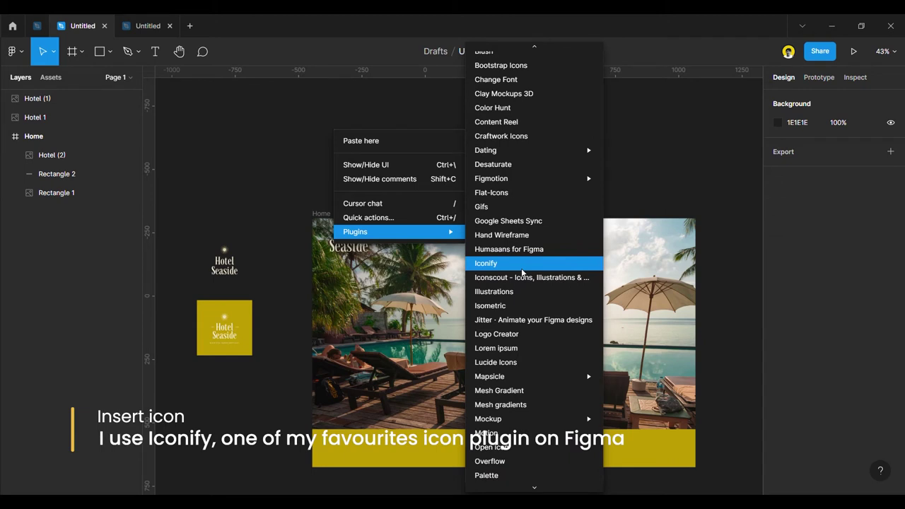
left_click(522, 263)
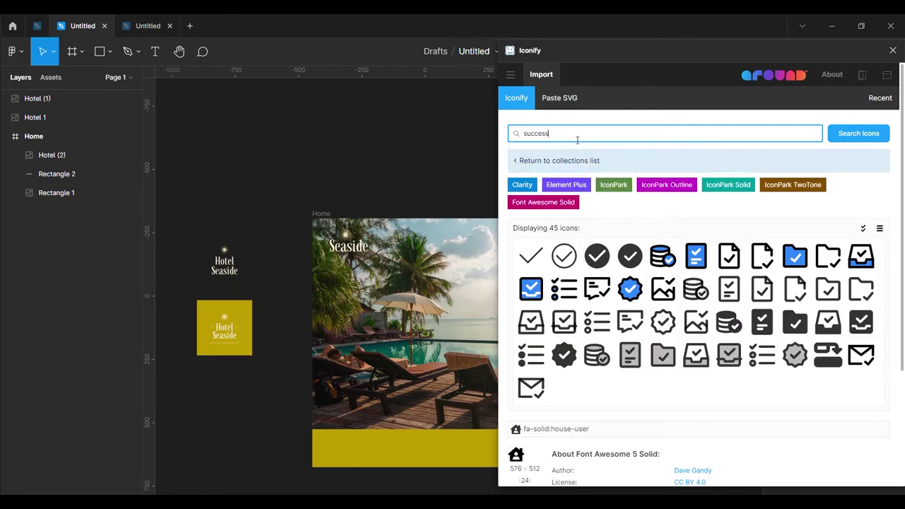
type("h")
key("Return")
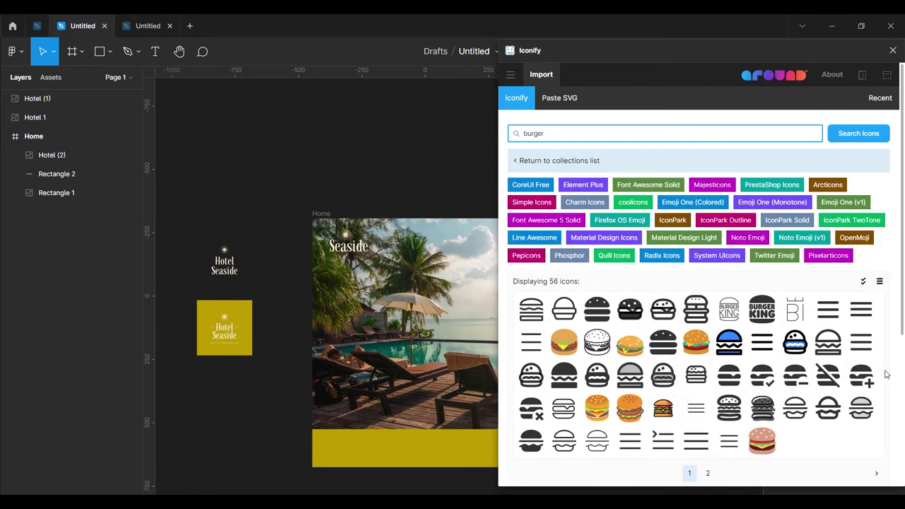
Place the 24×24 ci:hamburger icon onto the hero in the Home frame.
scroll(747, 418, "down", 3)
left_click(708, 297)
scroll(699, 340, "up", 3)
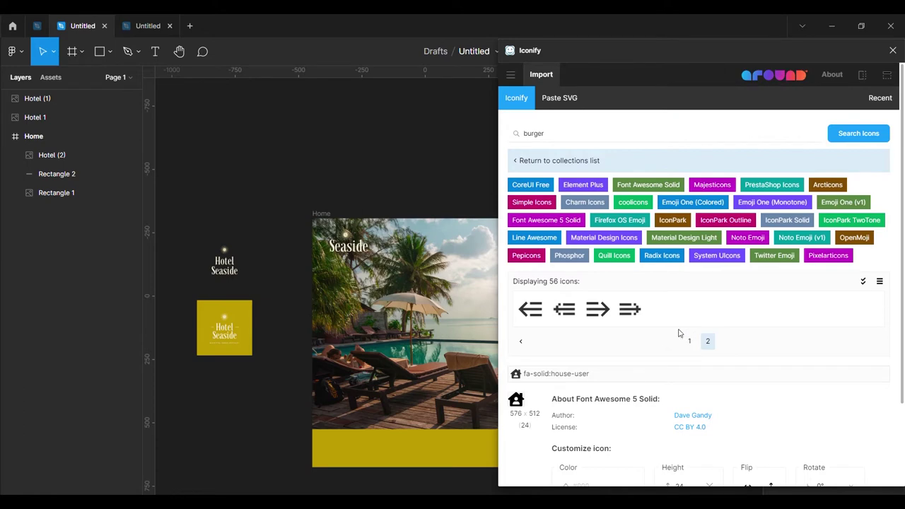
left_click(690, 341)
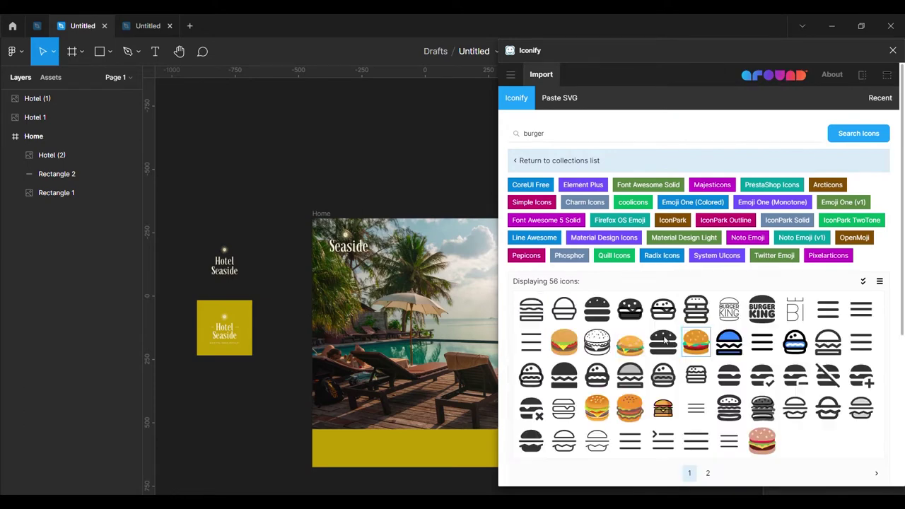
scroll(708, 332, "down", 2)
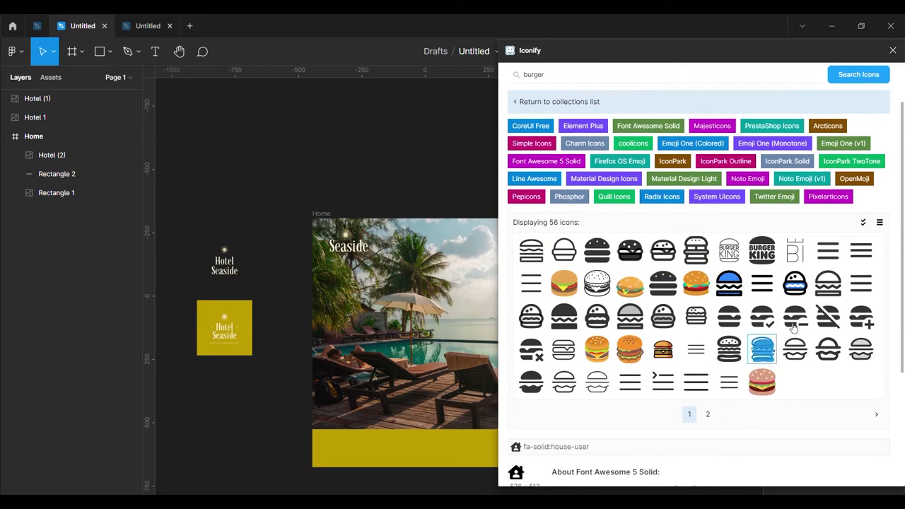
left_click(859, 258)
scroll(859, 259, "down", 5)
scroll(825, 295, "up", 4)
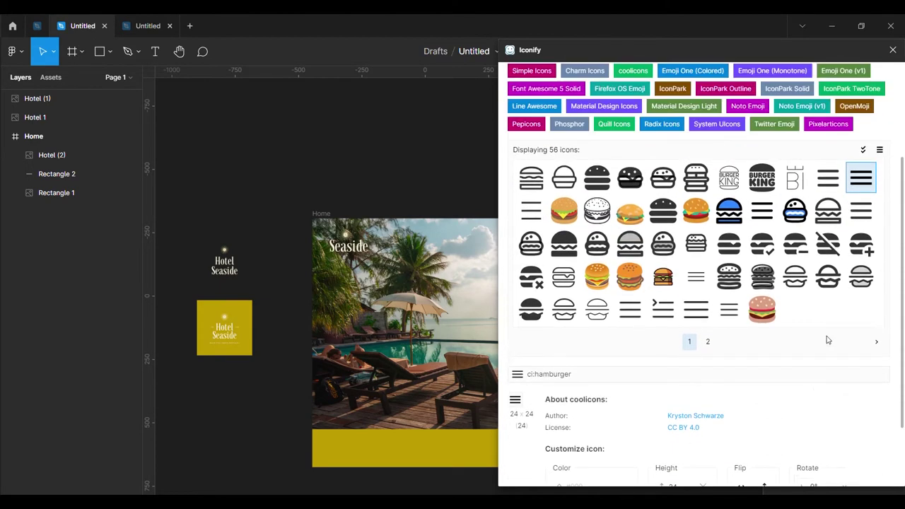
left_click_drag(828, 226, 418, 295)
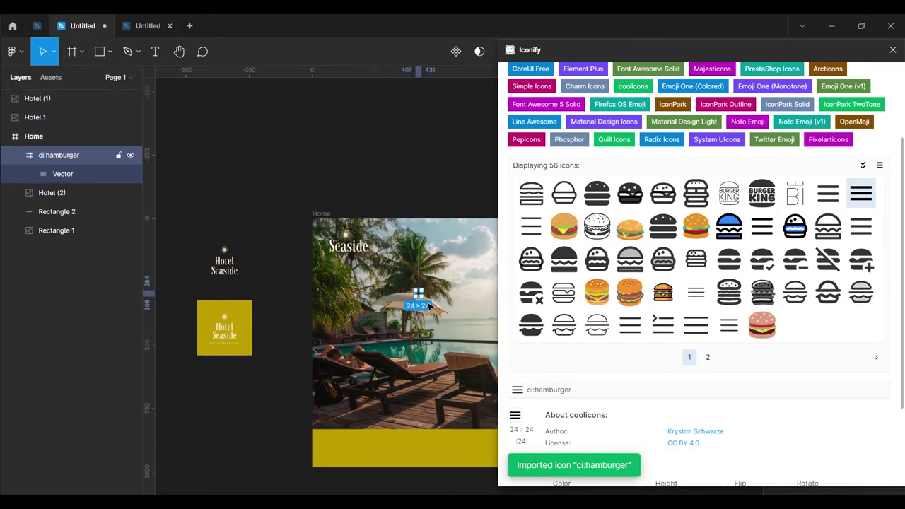
Close the plugin and move the hamburger icon to the hero's top right.
left_click(893, 49)
scroll(421, 297, "up", 10)
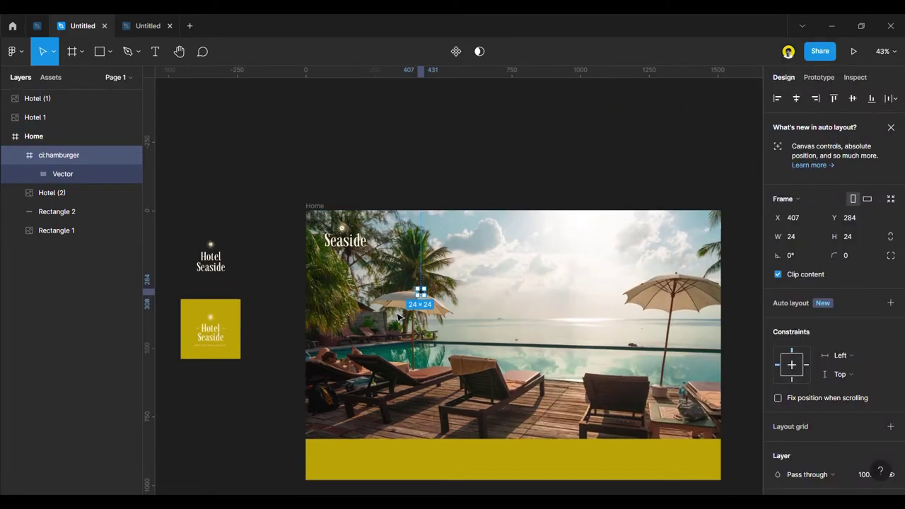
scroll(387, 353, "down", 5)
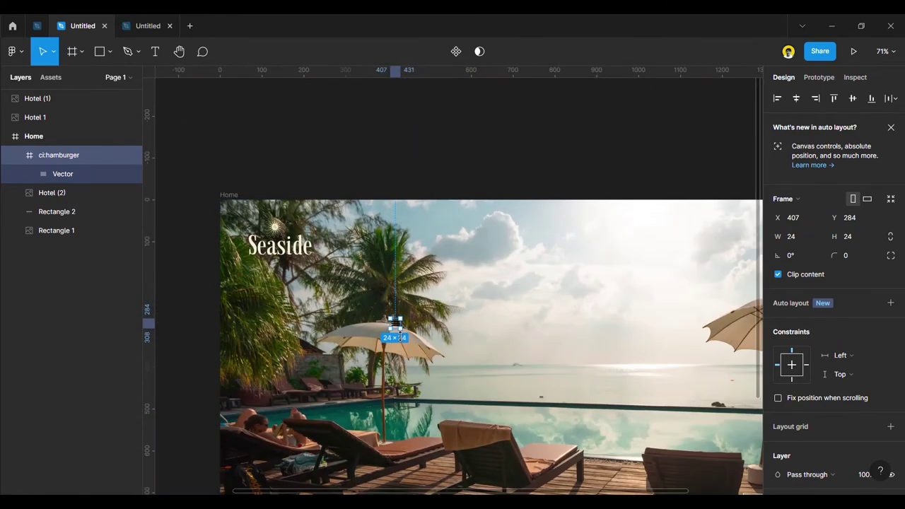
left_click_drag(398, 329, 620, 255)
scroll(587, 250, "down", 3)
scroll(602, 278, "up", 2)
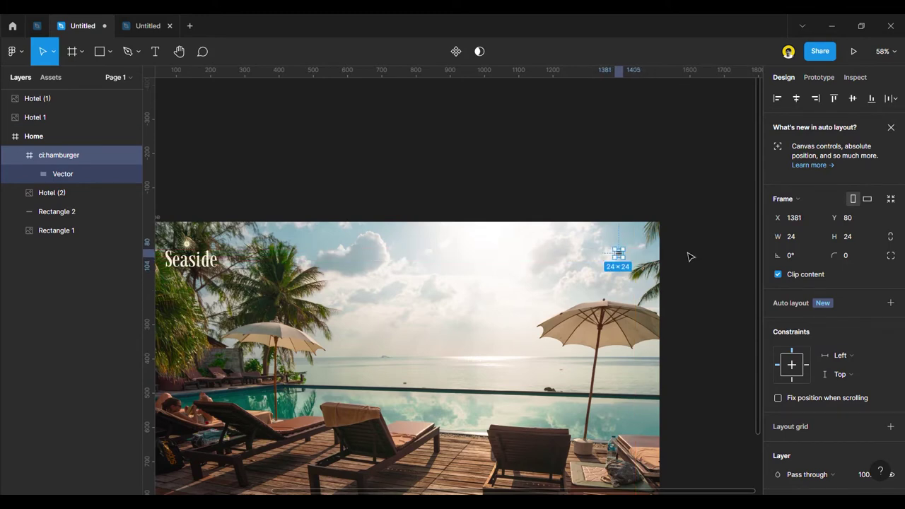
Resize the hamburger icon to 52×52 and nudge it to X 1346, Y 84.
left_click(862, 241)
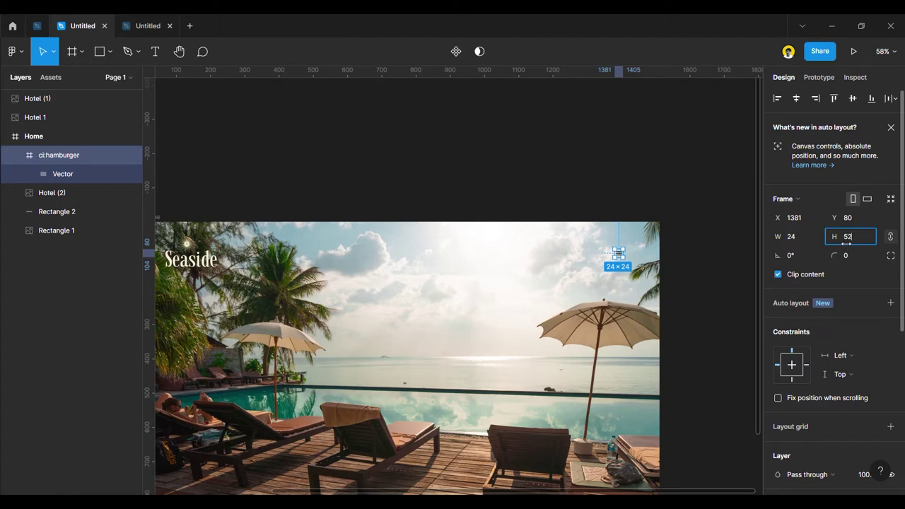
type("52")
key("Return")
left_click_drag(628, 265, 615, 267)
scroll(615, 278, "down", 2)
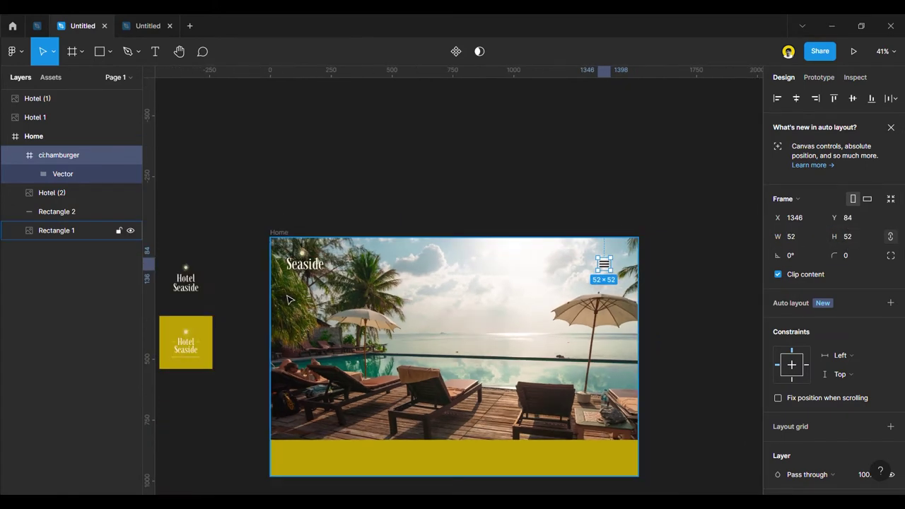
scroll(297, 262, "up", 10)
scroll(356, 332, "down", 1)
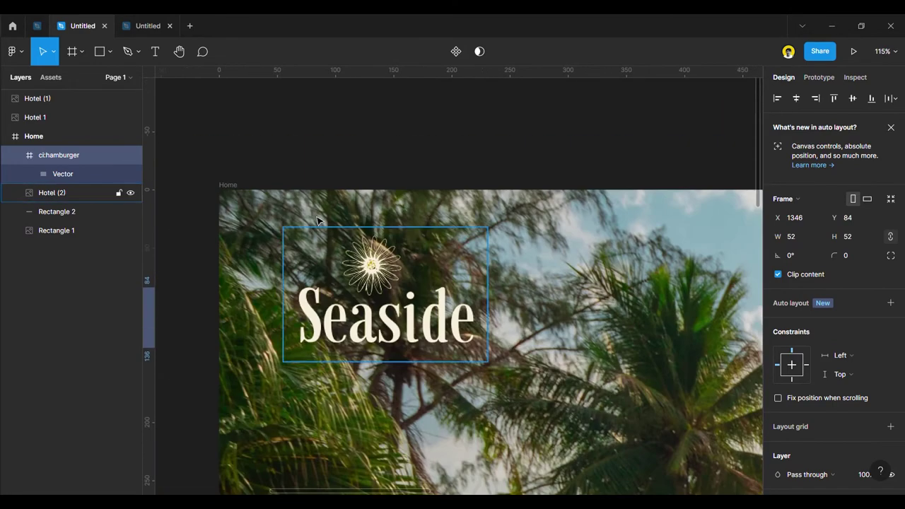
key("Escape")
scroll(365, 290, "down", 6)
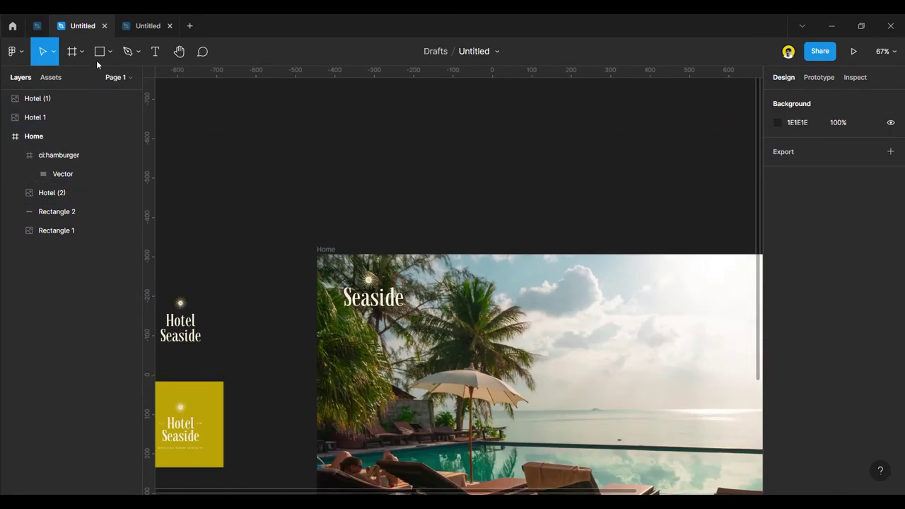
Draw a 42×42 circle filled with cream F7F0DE sampled from the Seaside text.
left_click(107, 53)
left_click(105, 124)
left_click_drag(226, 154, 253, 184)
left_click(321, 167)
left_click(240, 165)
left_click(778, 332)
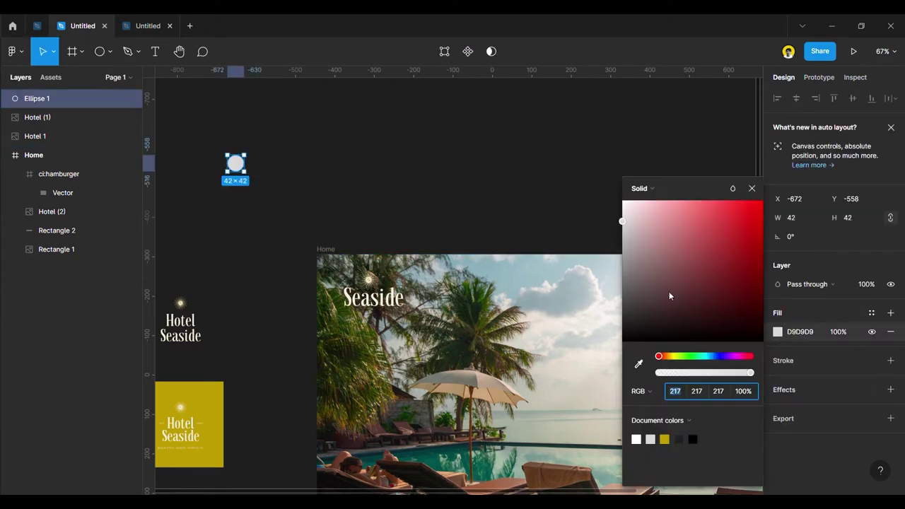
left_click(638, 364)
scroll(372, 315, "up", 5)
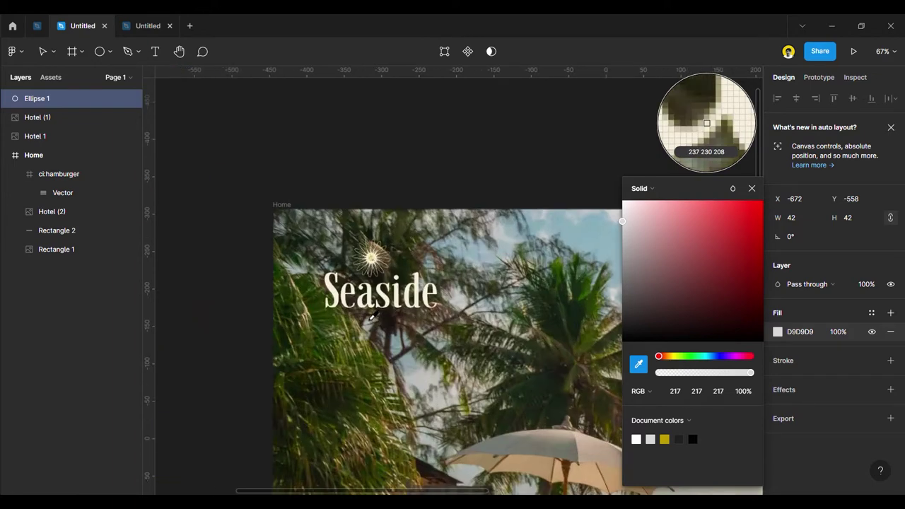
left_click(375, 315)
scroll(378, 311, "down", 5)
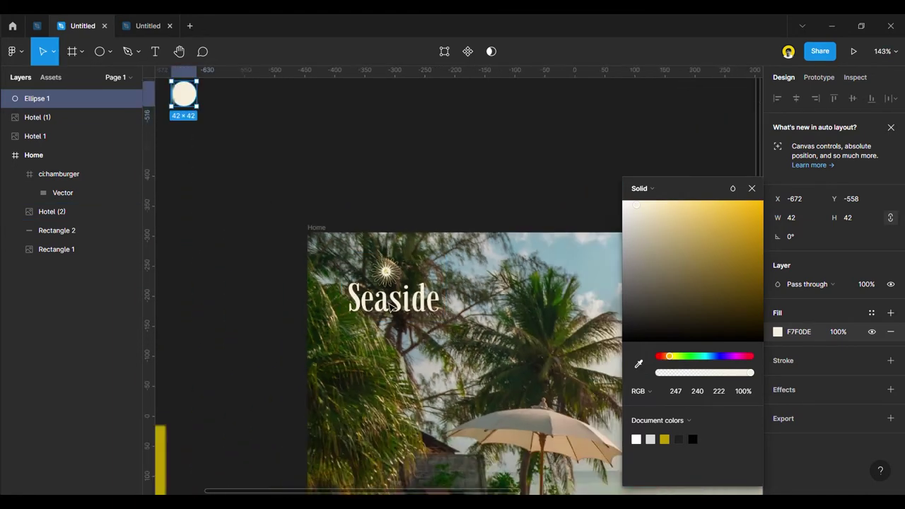
left_click(299, 216)
Duplicate the circle to the right and fill it with yellow BF9D00 from the logo card.
left_click(222, 135)
left_click_drag(222, 135, 260, 141, "alt")
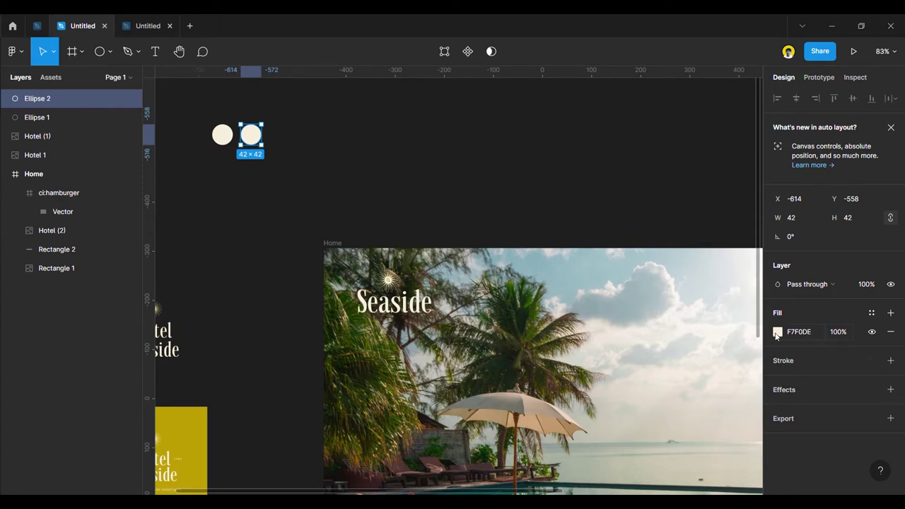
left_click(777, 331)
left_click(638, 364)
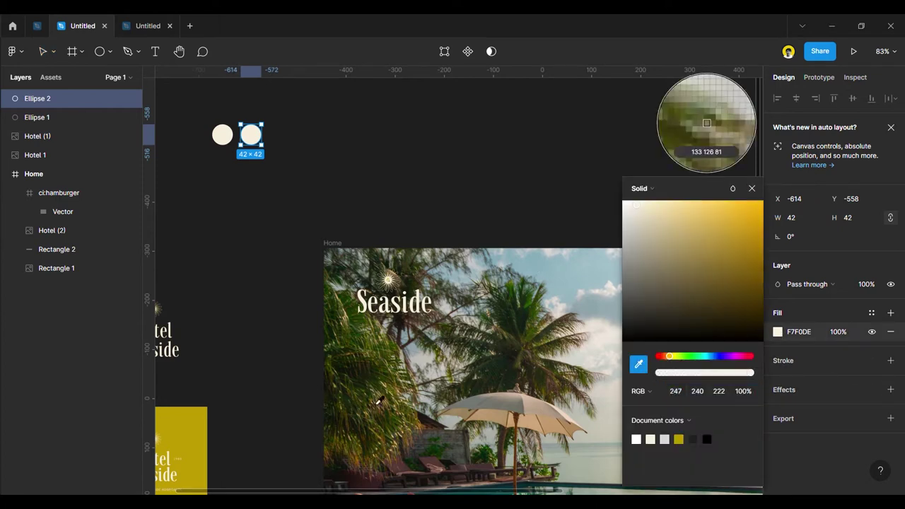
left_click(191, 430)
left_click(751, 188)
Add a third circle copy filled with dark grey 343434.
left_click(481, 196)
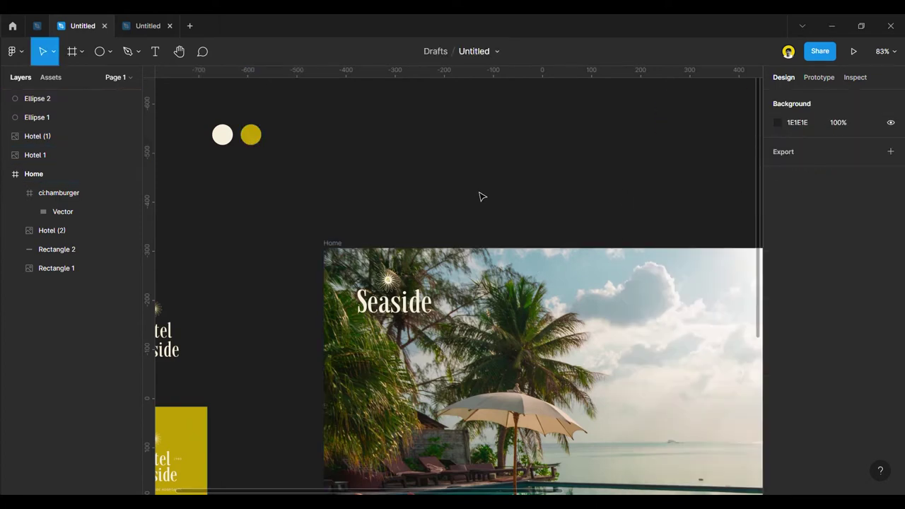
left_click_drag(246, 139, 279, 137, "alt")
left_click(418, 152)
left_click(295, 137)
left_click(775, 334)
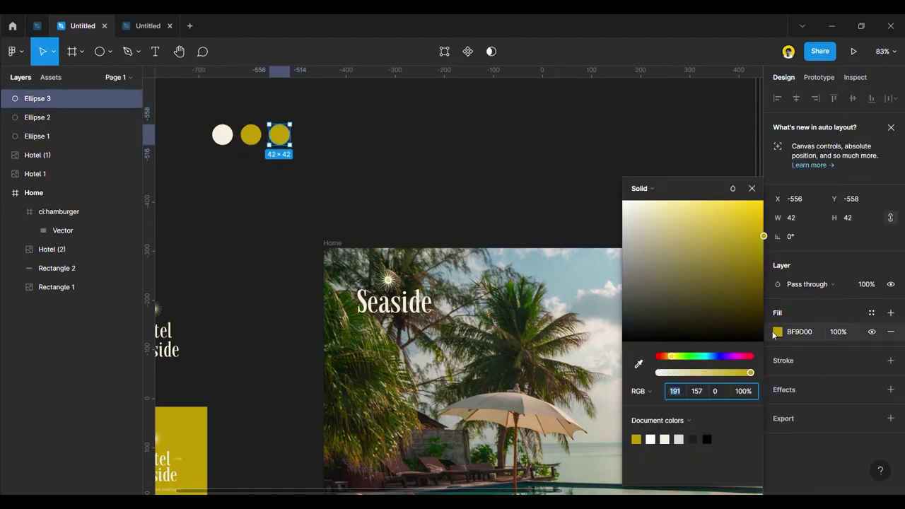
left_click(699, 452)
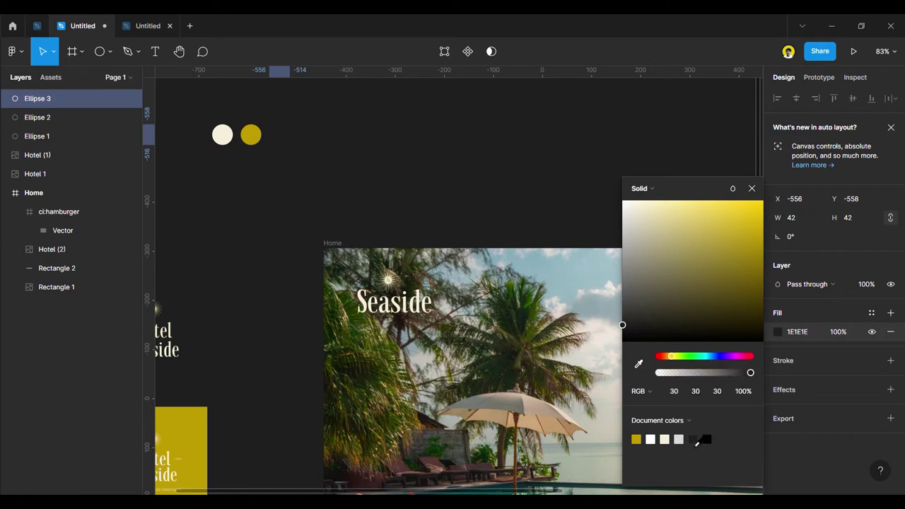
left_click_drag(624, 323, 623, 314)
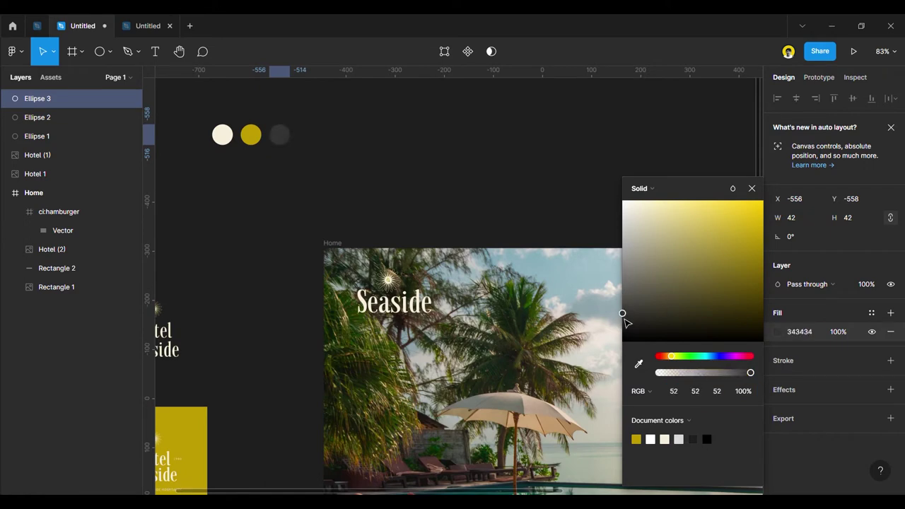
left_click(752, 188)
left_click(457, 147)
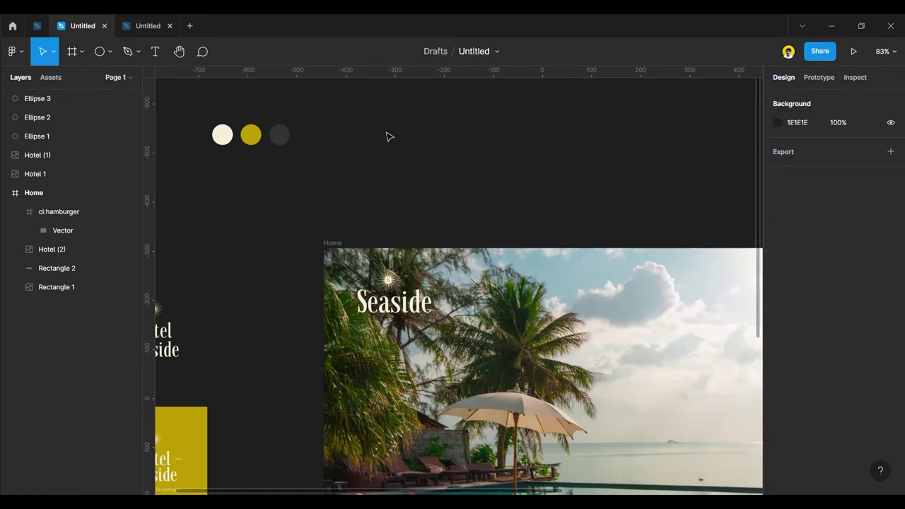
scroll(266, 179, "down", 3)
scroll(261, 177, "up", 2)
left_click(254, 146)
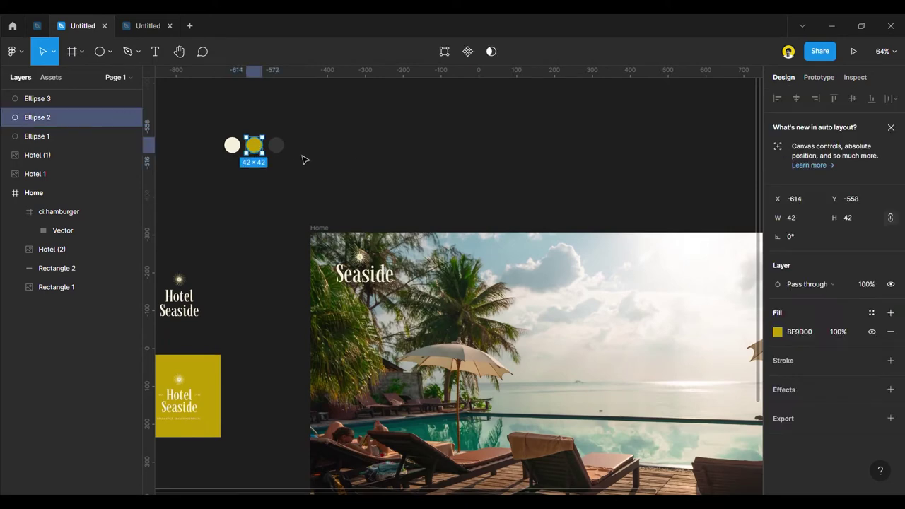
Save the yellow circle's fill as the Primary colour style.
right_click(259, 147)
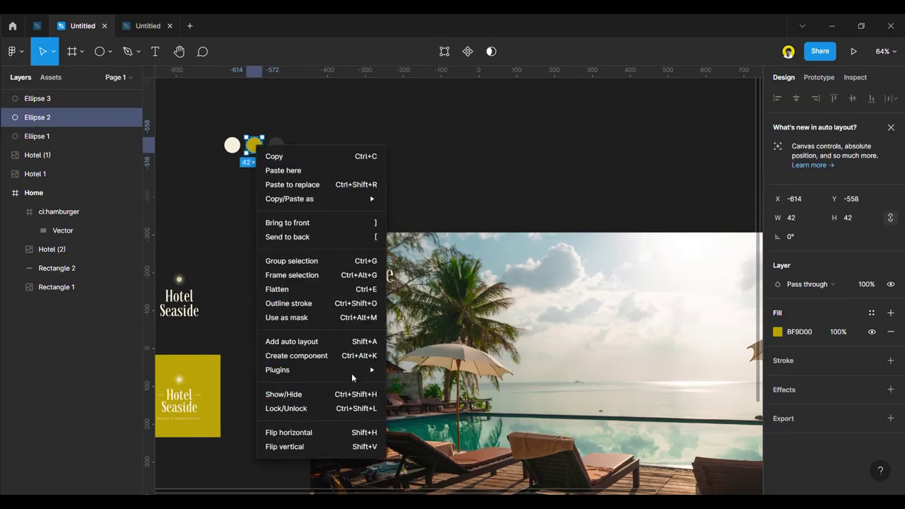
mouse_move(350, 369)
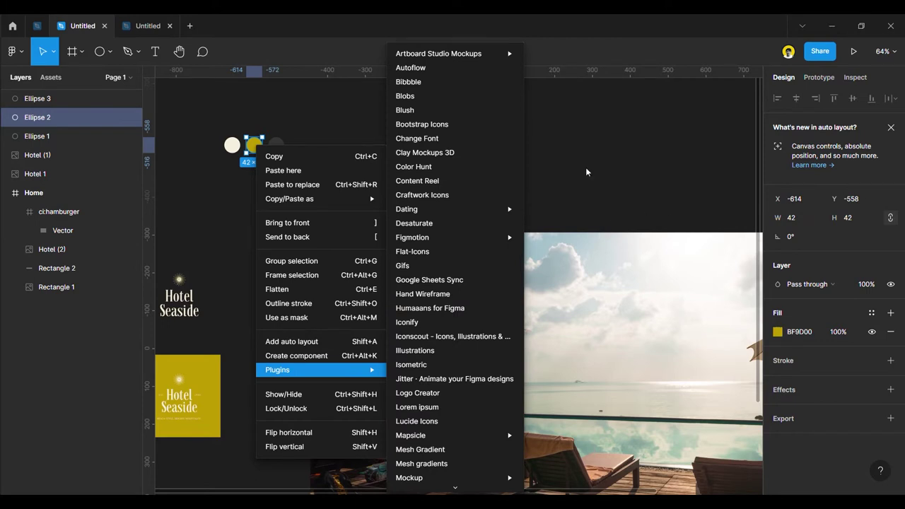
left_click(585, 171)
left_click(890, 313)
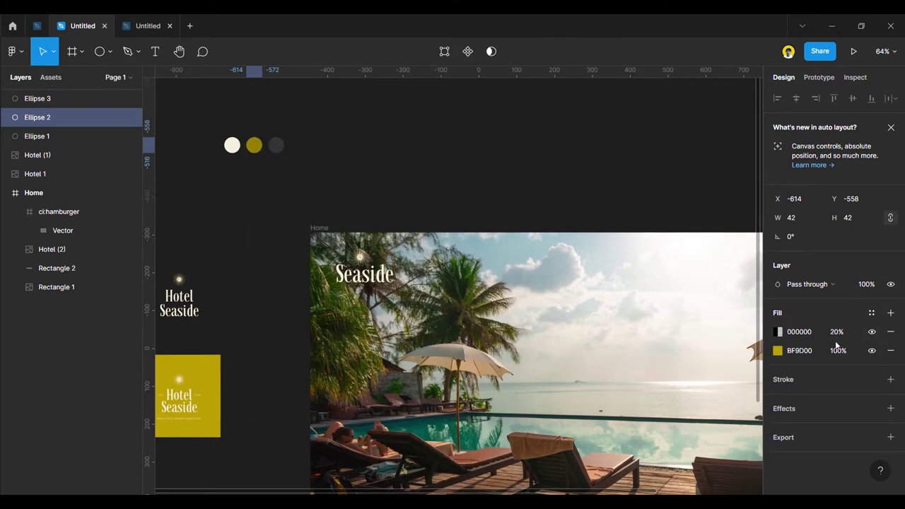
left_click(890, 330)
left_click(873, 314)
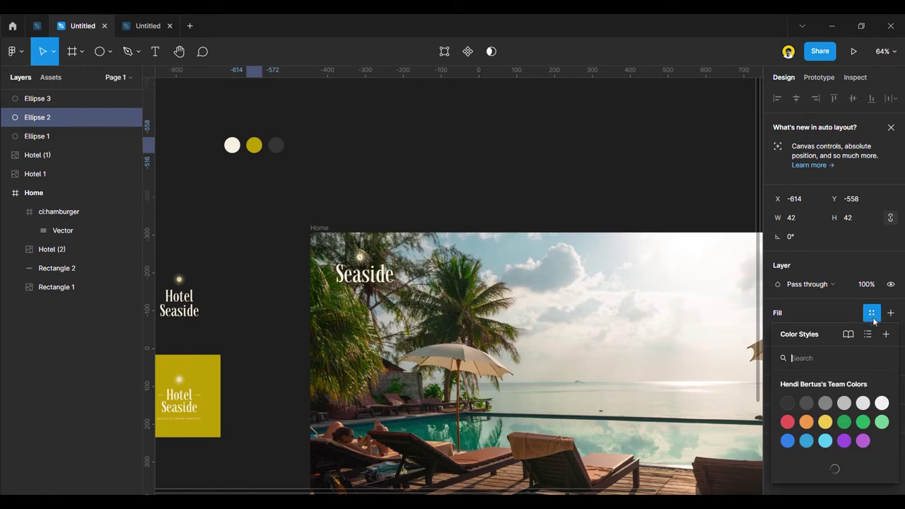
left_click(887, 334)
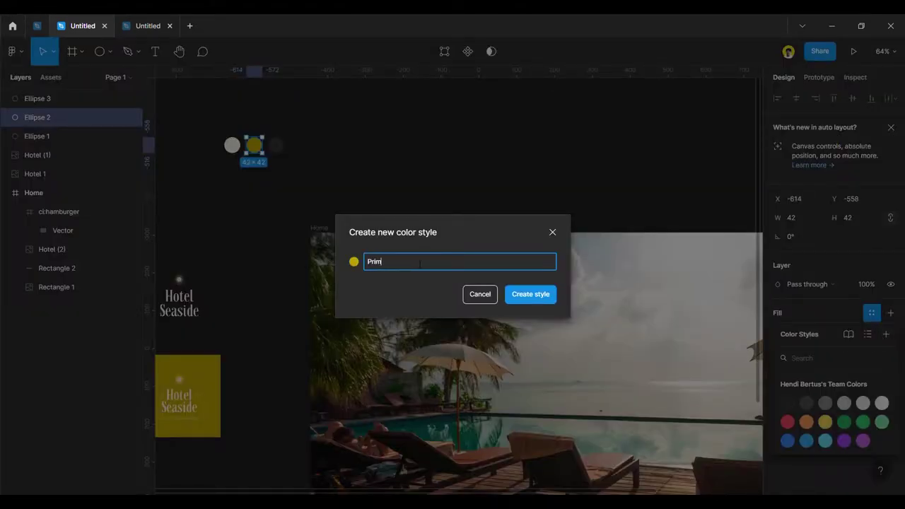
left_click(530, 294)
left_click(313, 157)
Save the cream circle's fill as the Secondary colour style.
left_click(234, 147)
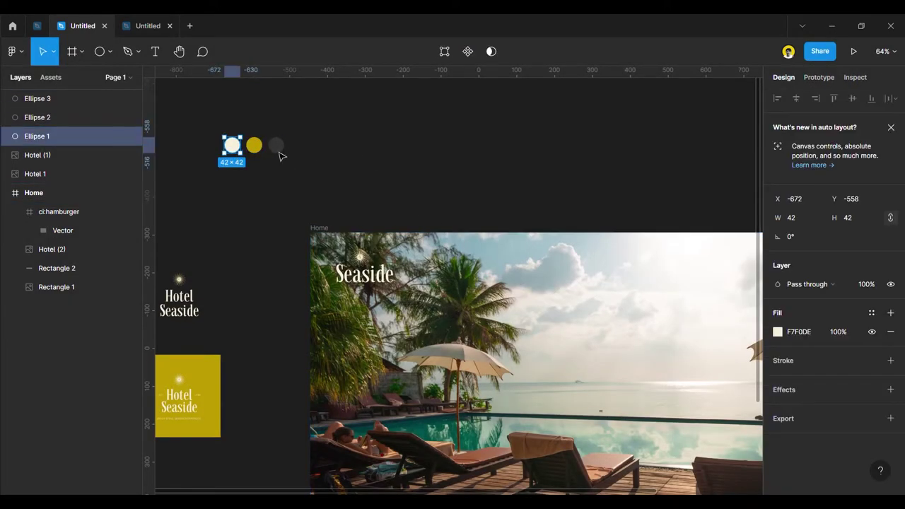
left_click(870, 314)
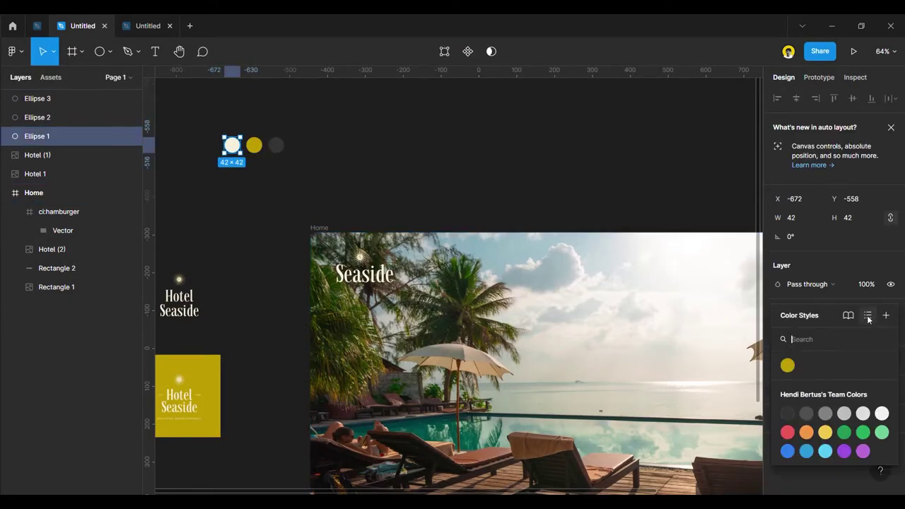
left_click(886, 315)
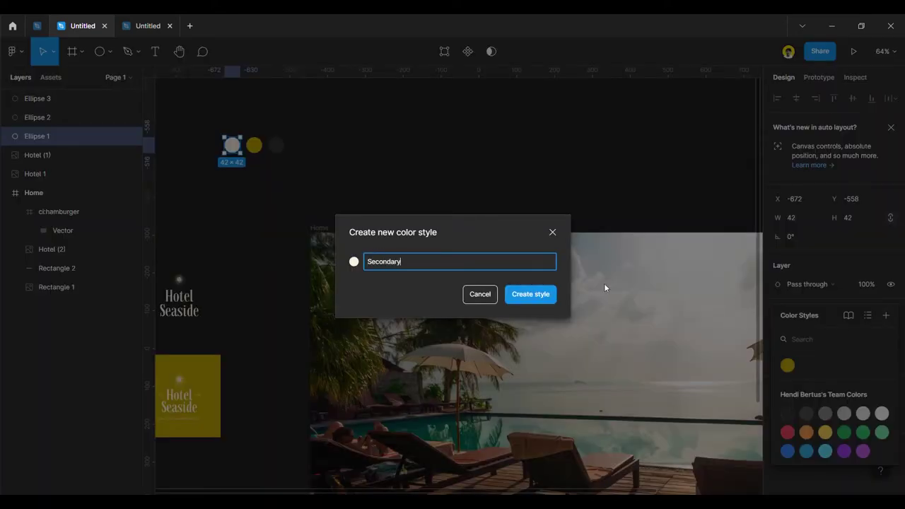
left_click(530, 295)
left_click(298, 151)
Darken the third circle to 272727 and save it as the Text colour style.
left_click(276, 145)
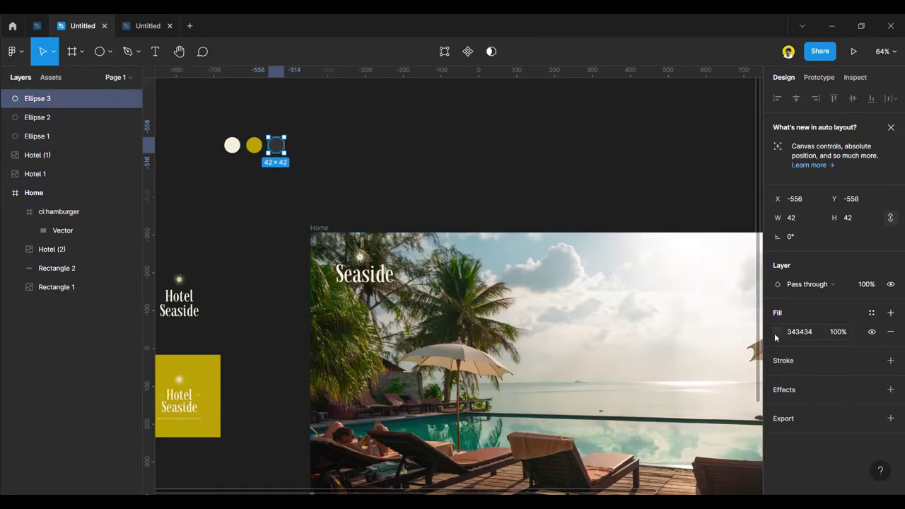
left_click(775, 338)
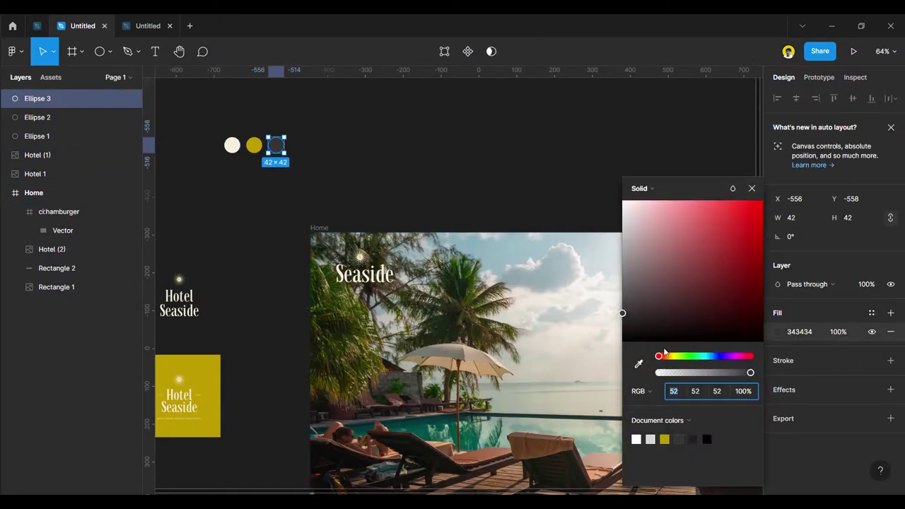
left_click(871, 313)
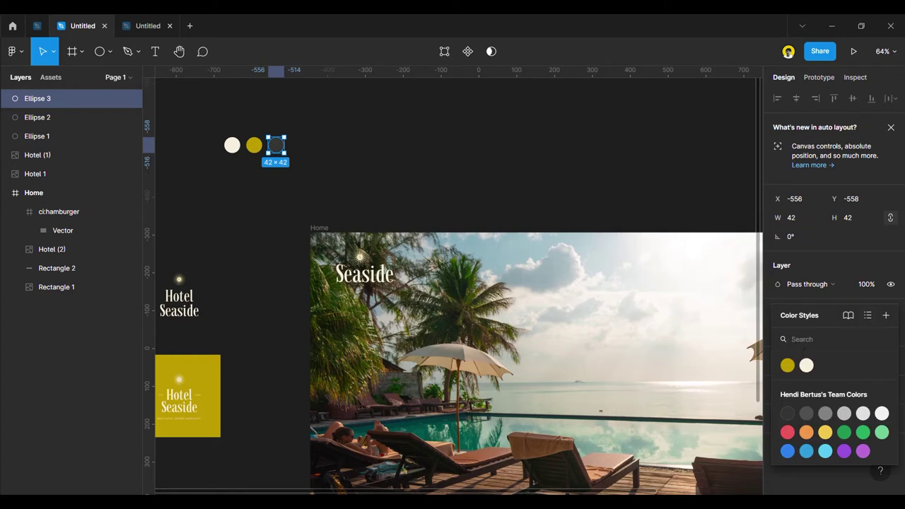
left_click(733, 326)
left_click(278, 146)
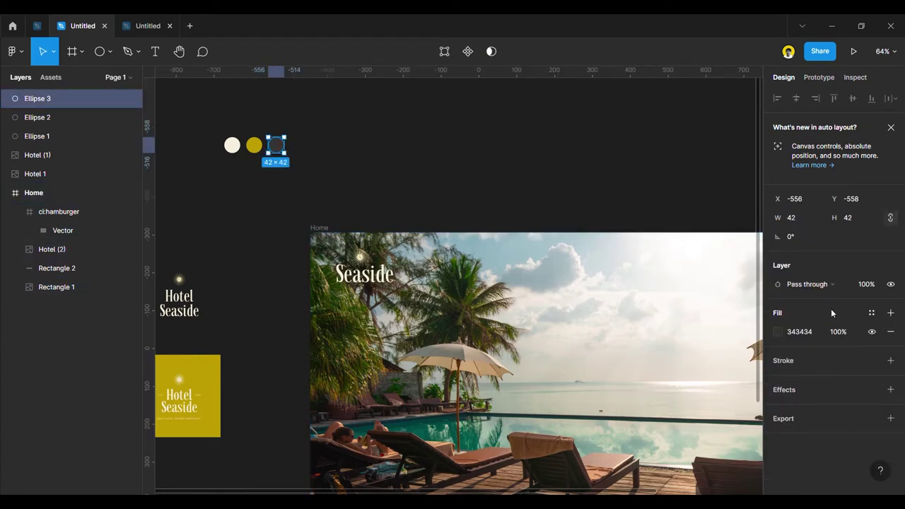
left_click(779, 331)
left_click_drag(623, 314, 623, 324)
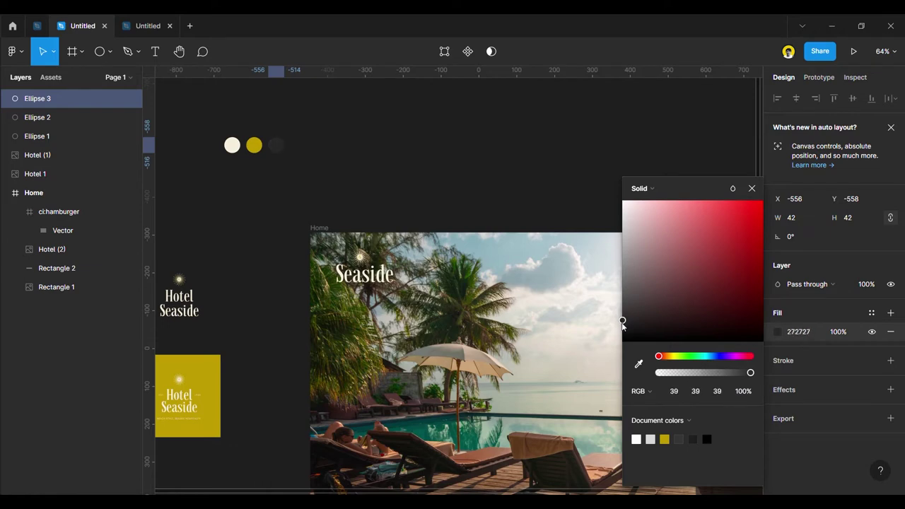
left_click(871, 313)
left_click(886, 315)
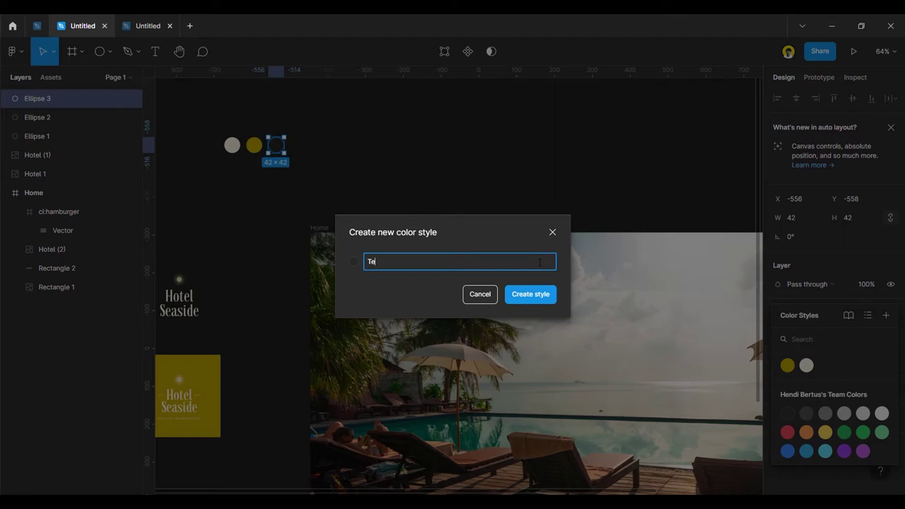
left_click(519, 294)
left_click(474, 182)
scroll(328, 186, "down", 3)
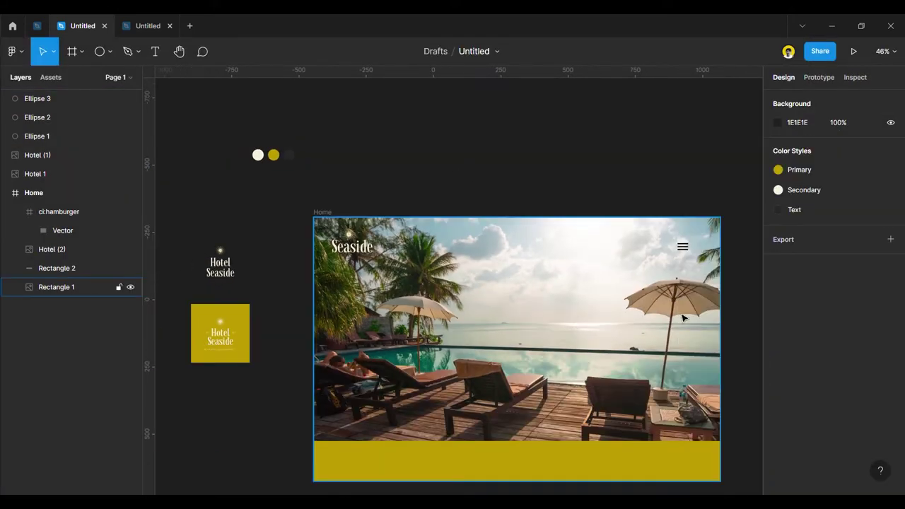
Apply the yellow Primary style to the hamburger icon's line colour, after trying Secondary.
left_click(685, 245)
scroll(845, 401, "down", 3)
scroll(850, 408, "down", 2)
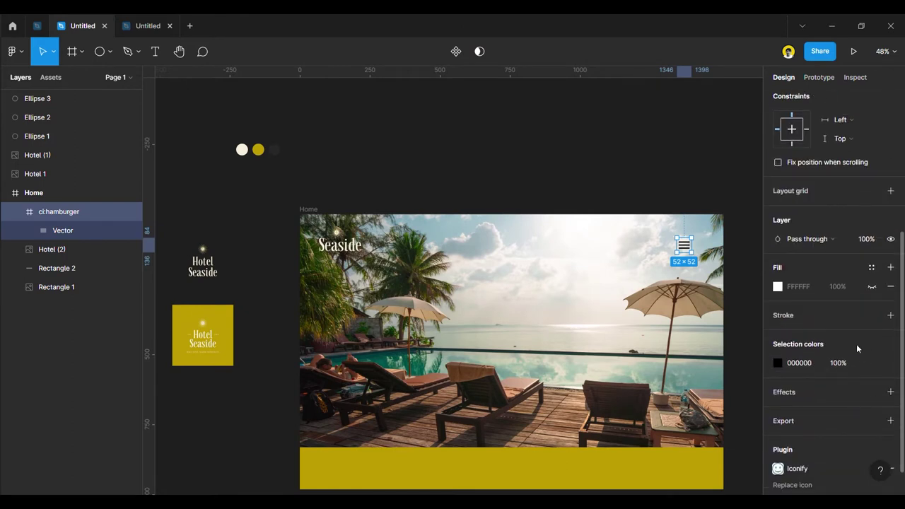
left_click(871, 268)
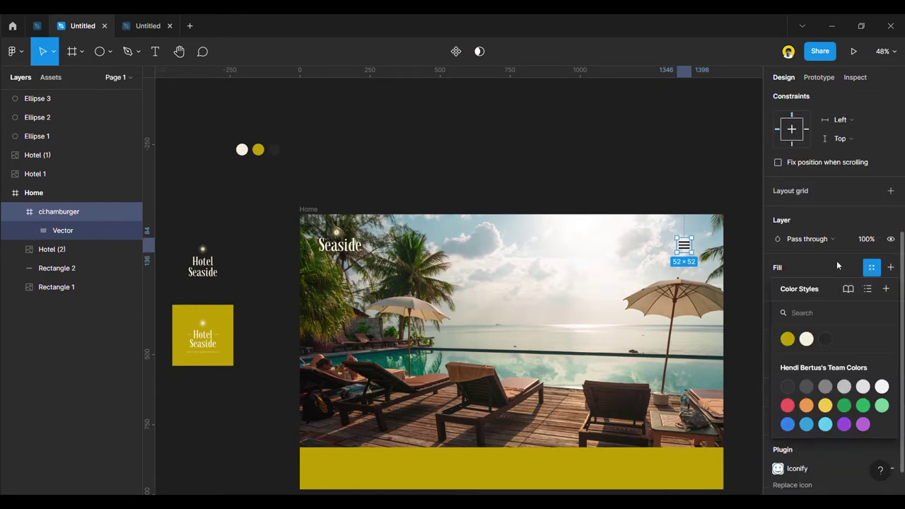
left_click(838, 261)
left_click(872, 362)
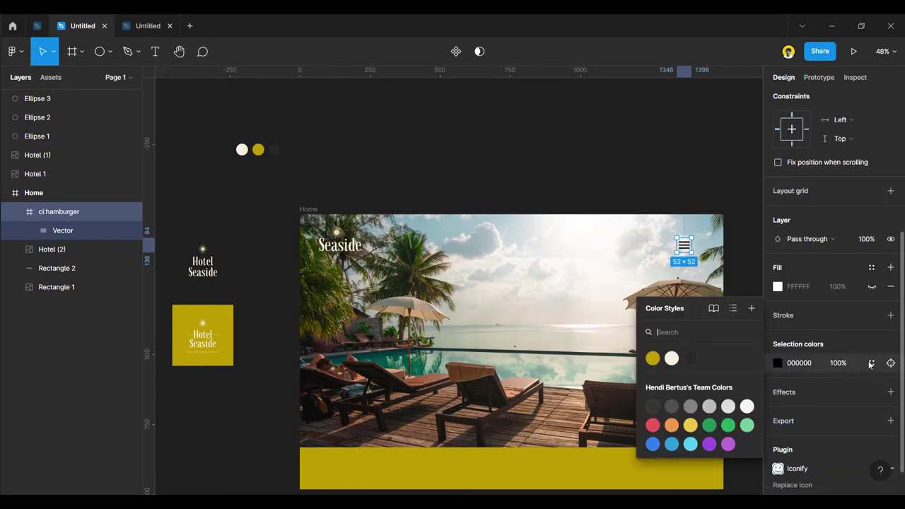
left_click(669, 358)
left_click(557, 150)
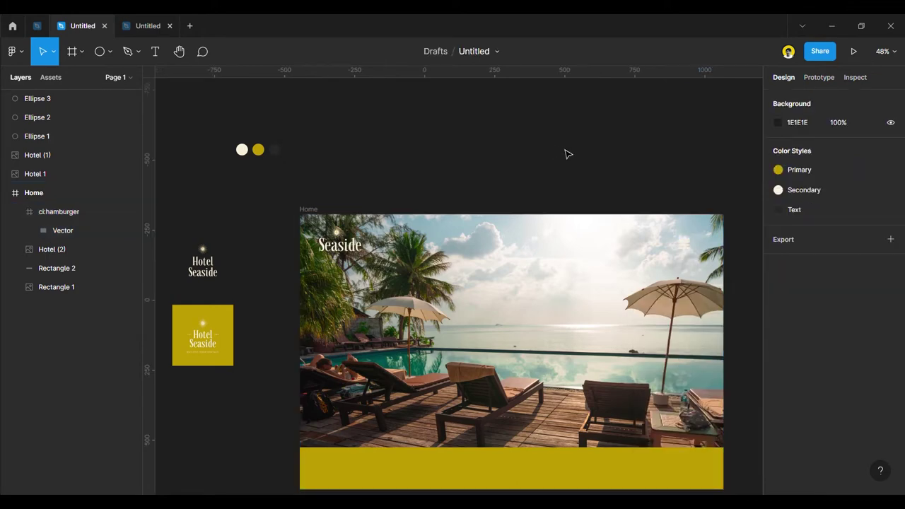
left_click(685, 246)
scroll(798, 382, "down", 3)
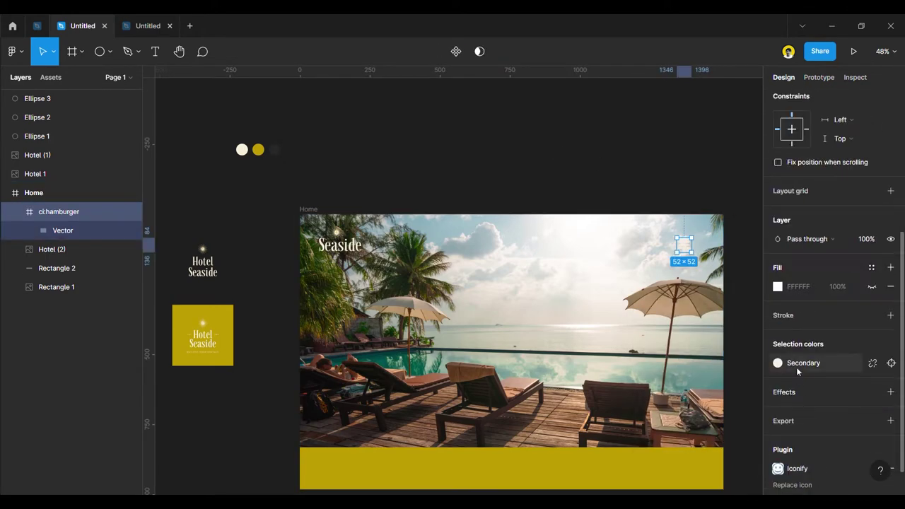
left_click(802, 367)
left_click(649, 359)
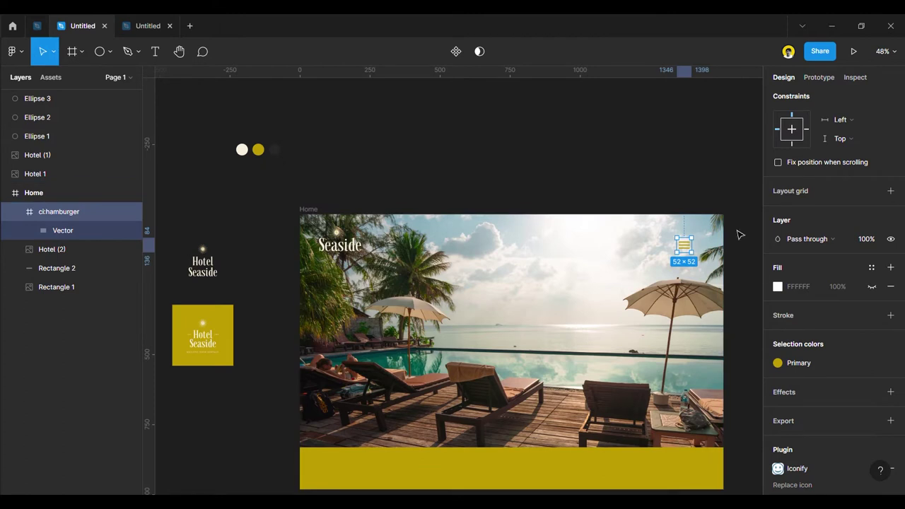
left_click(598, 180)
Draw and discard a test frame, undoing back until the hamburger icon returns.
left_click(684, 244)
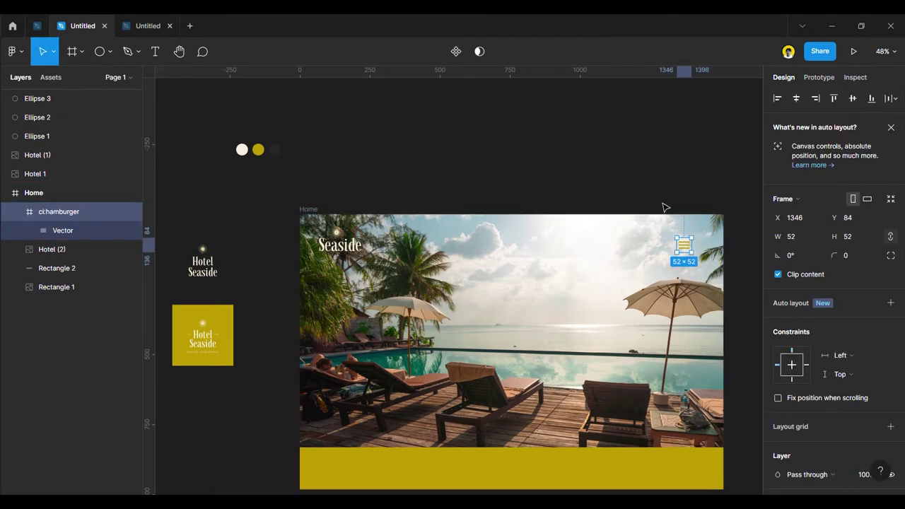
key("Delete")
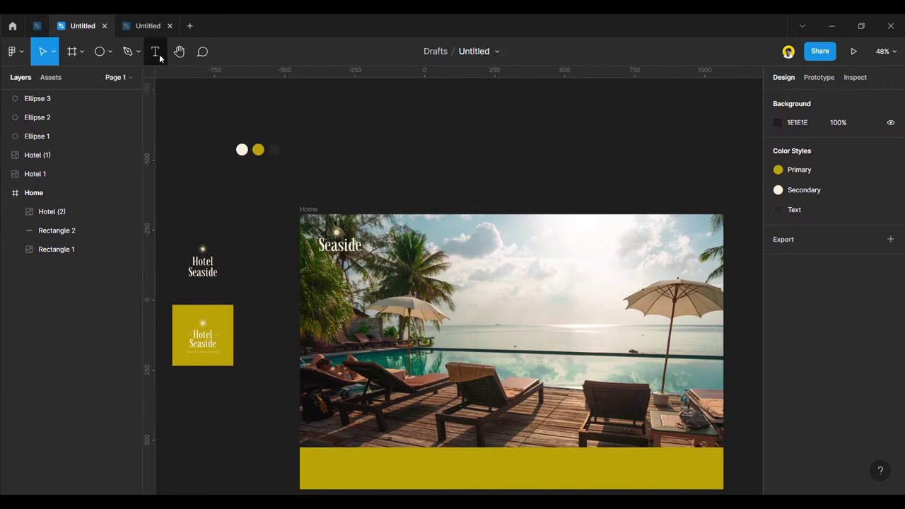
left_click(155, 62)
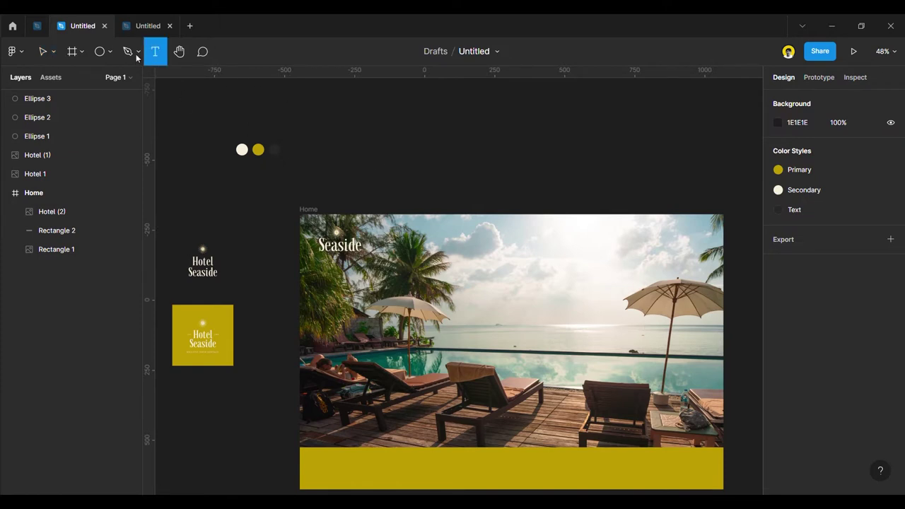
left_click(73, 52)
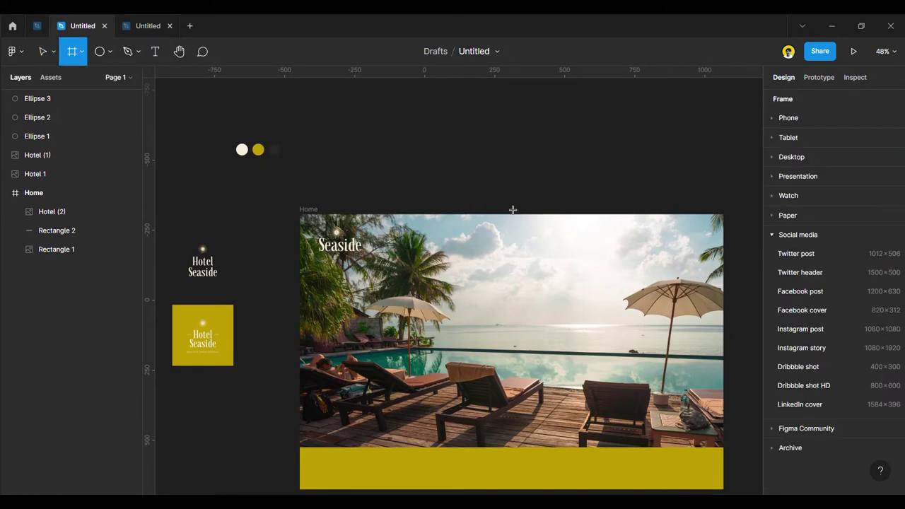
left_click_drag(613, 254, 647, 241)
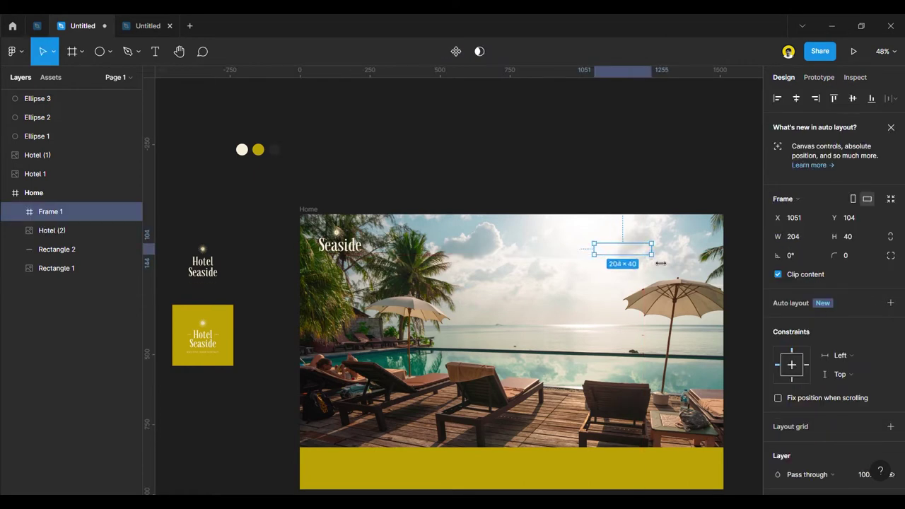
key("shift+Left")
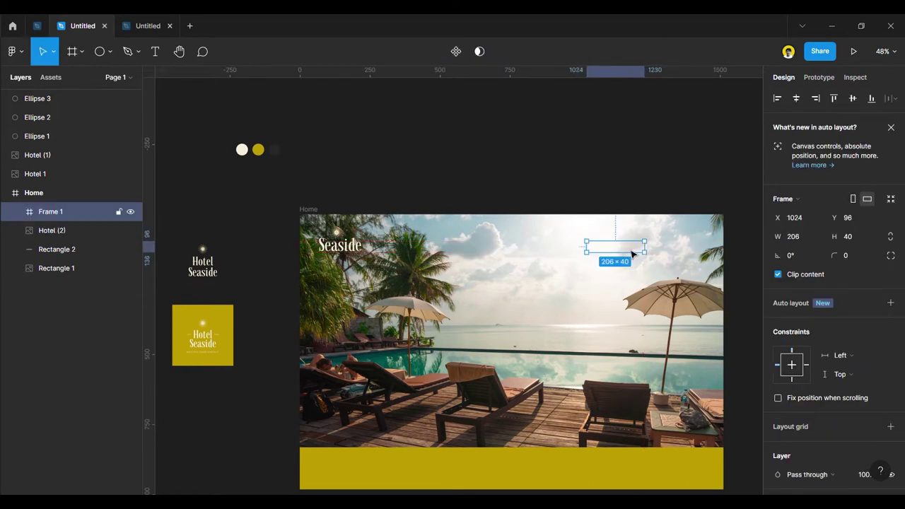
left_click_drag(616, 253, 602, 202)
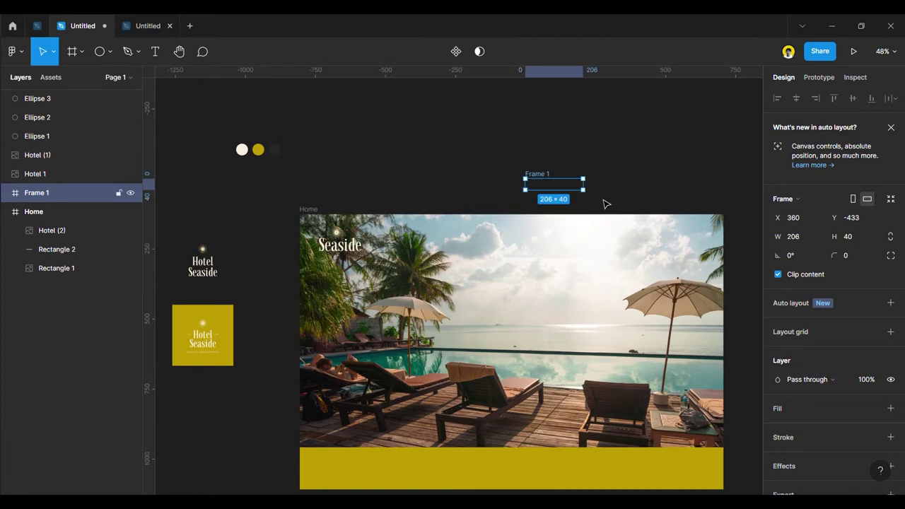
key("Delete")
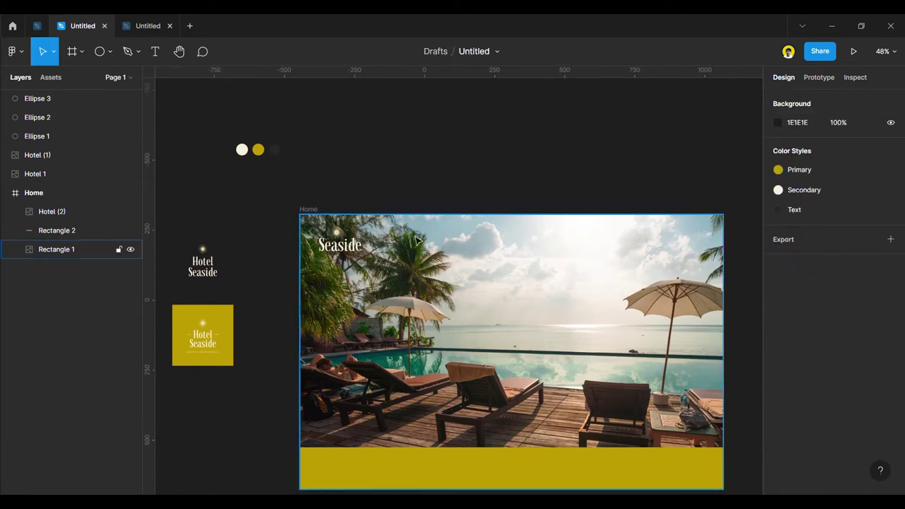
key("ctrl+z")
key("ctrl+z")
key("ctrl+z")
key("ctrl+z")
key("Escape")
Switch the hamburger icon's line colour to the dark Text style.
left_click(684, 244)
scroll(824, 412, "down", 5)
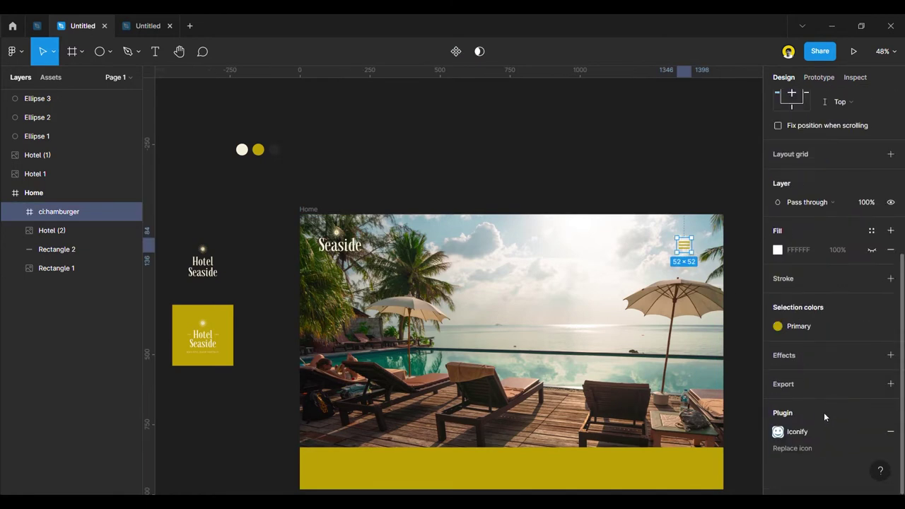
left_click(799, 330)
left_click(690, 358)
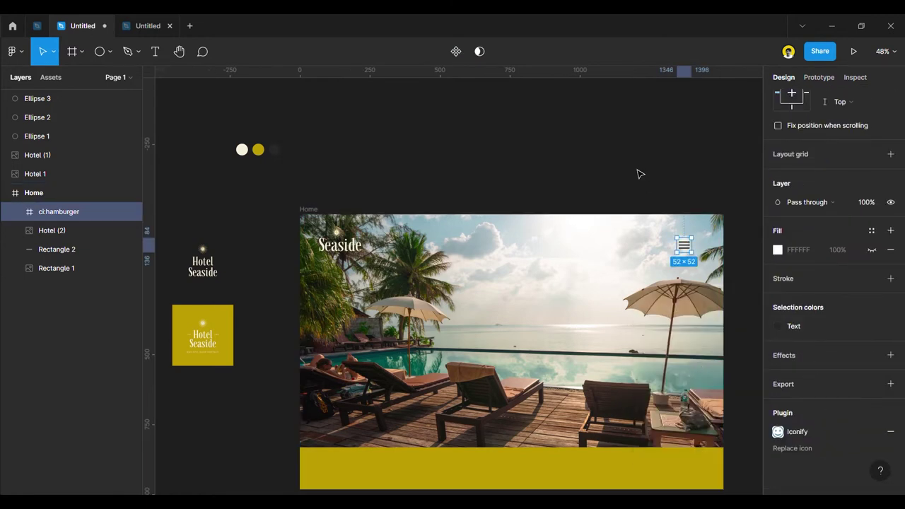
key("Escape")
Show the layout grids on the Home frame.
left_click(56, 268)
key("shift+g")
scroll(722, 254, "up", 3)
scroll(696, 249, "up", 5)
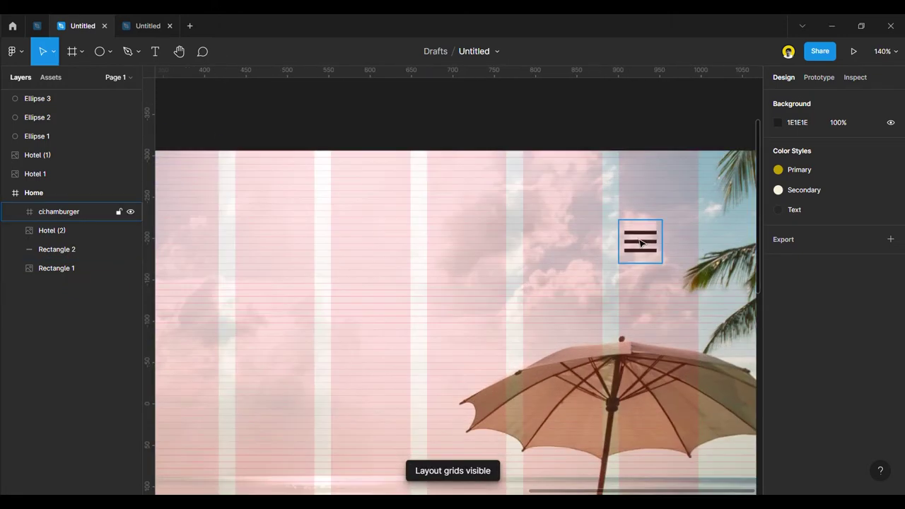
Resize the hamburger icon to 58×58 and move it right to X 1370.
left_click(656, 246)
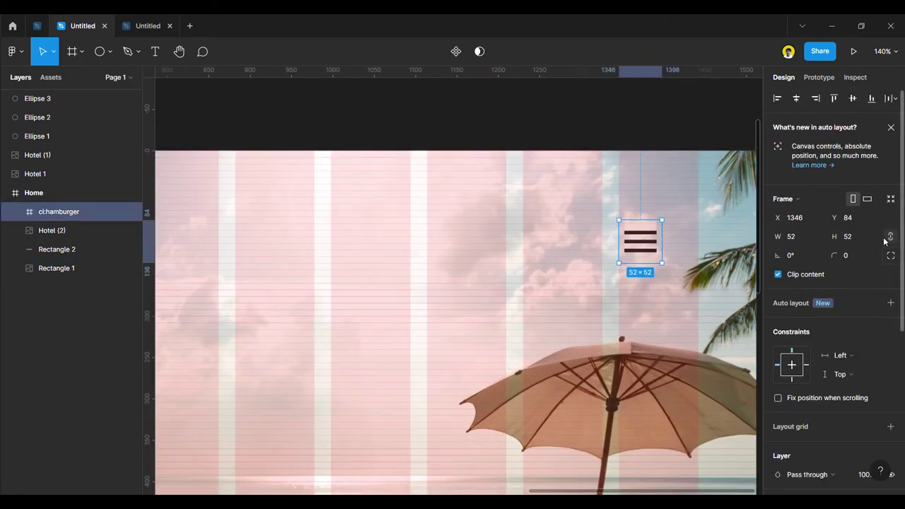
left_click(860, 241)
type("58")
key("Return")
left_click_drag(648, 243, 677, 244)
key("shift+0")
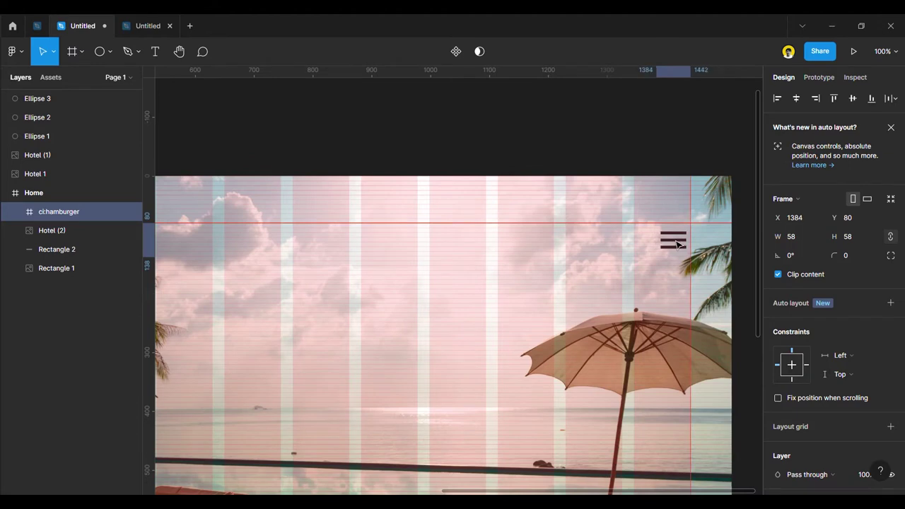
scroll(644, 247, "down", 5)
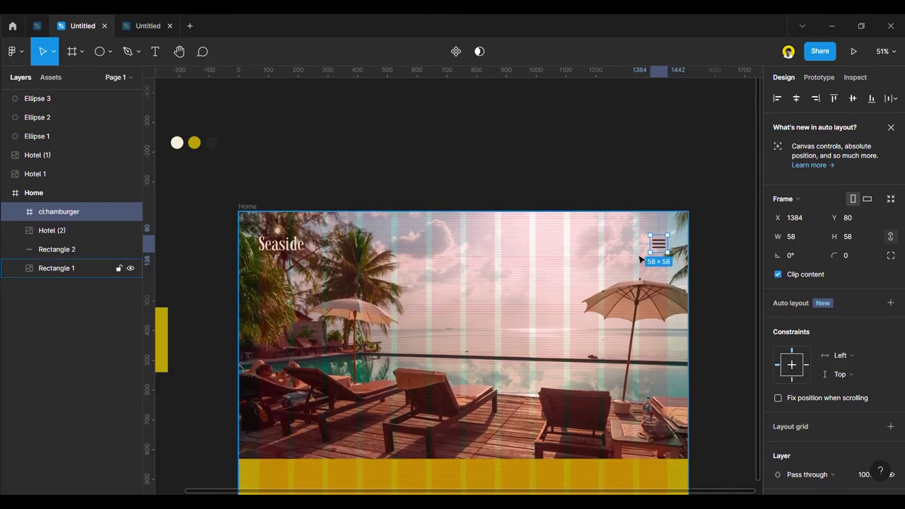
Align the hamburger icon with the Seaside logo and hide the layout grid overlay.
left_click(63, 231, "shift")
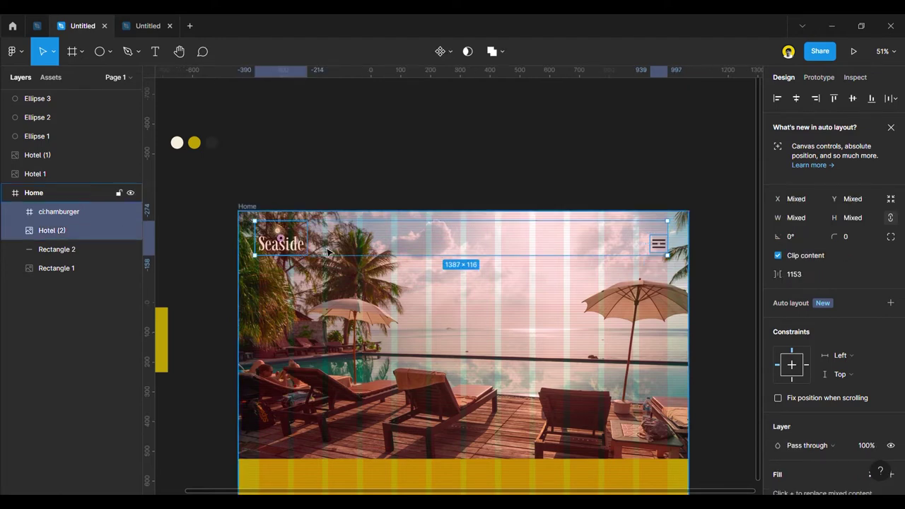
left_click(483, 174)
left_click(657, 243)
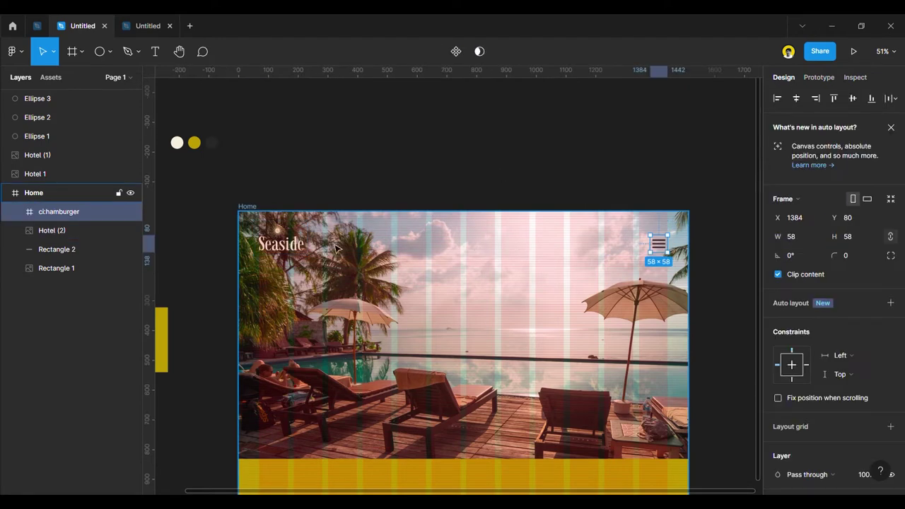
left_click(283, 241, "shift")
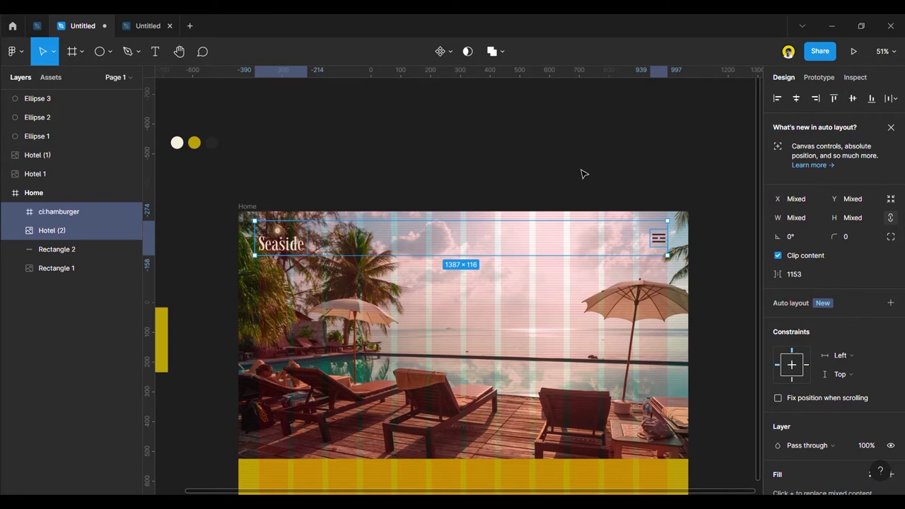
left_click(553, 178)
scroll(276, 258, "up", 2)
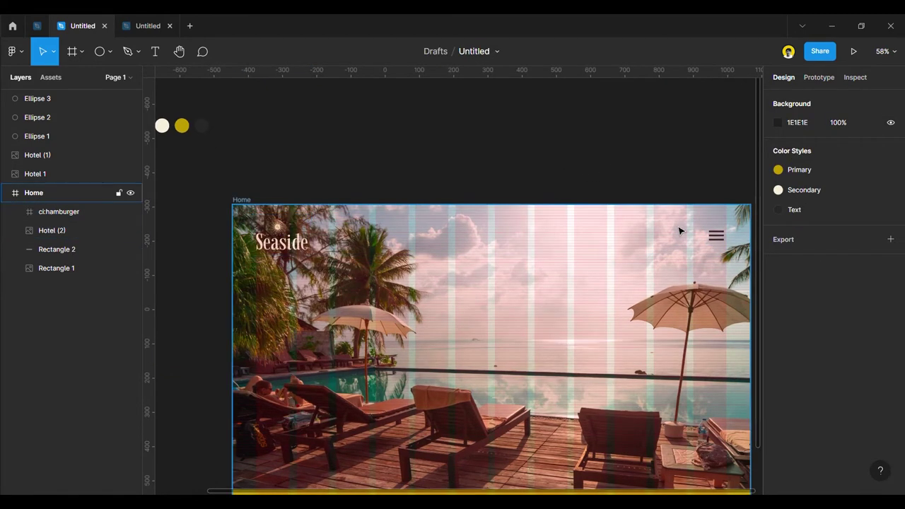
left_click_drag(722, 244, 722, 251)
left_click(541, 171)
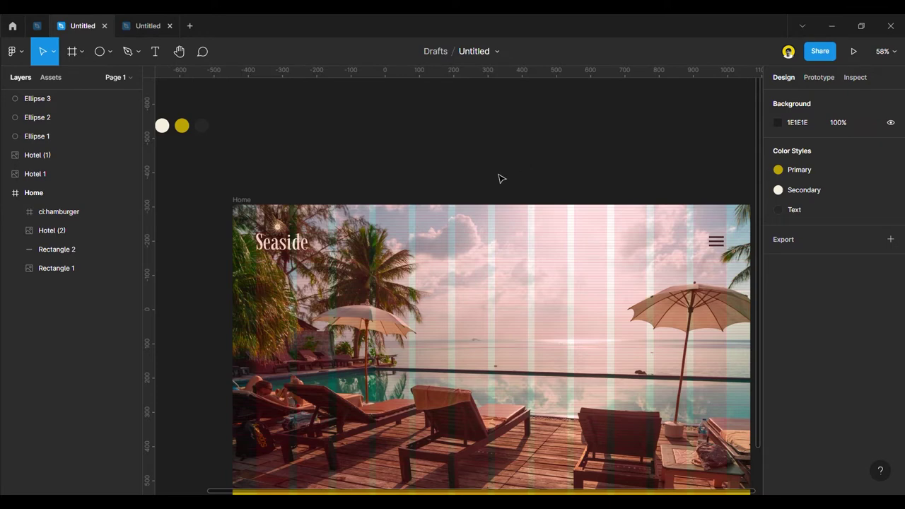
key("ctrl+g")
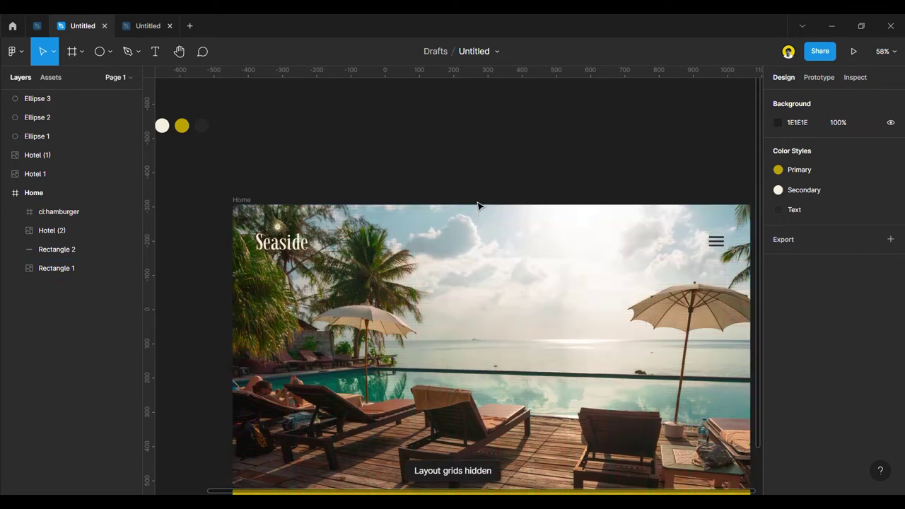
Paste the headline "Beach Style. Seaside Hospitality." into a text box on the hero and move it toward the centre.
scroll(424, 226, "down", 5)
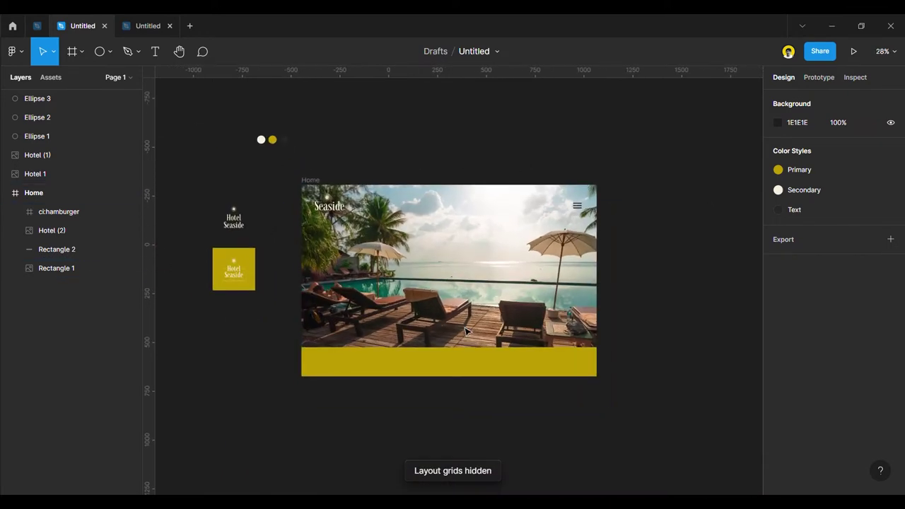
scroll(442, 227, "down", 2)
scroll(443, 224, "up", 3)
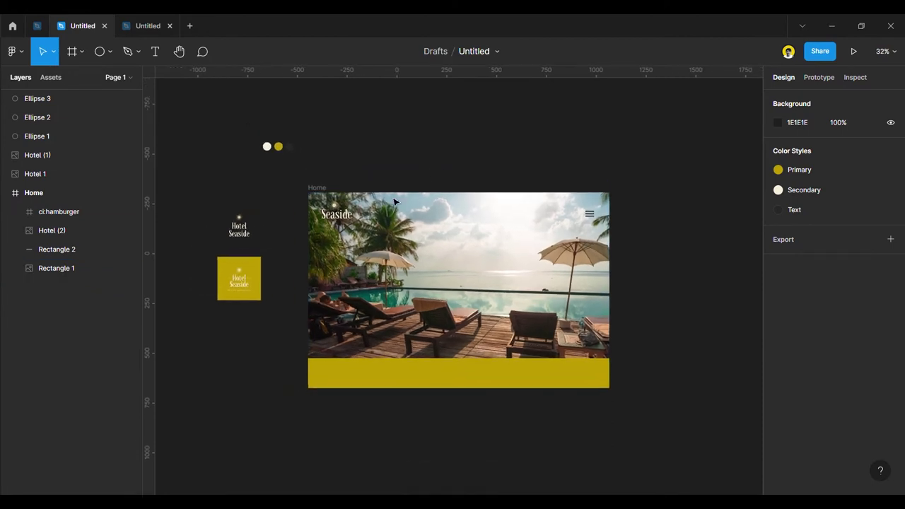
left_click(155, 51)
left_click(439, 296)
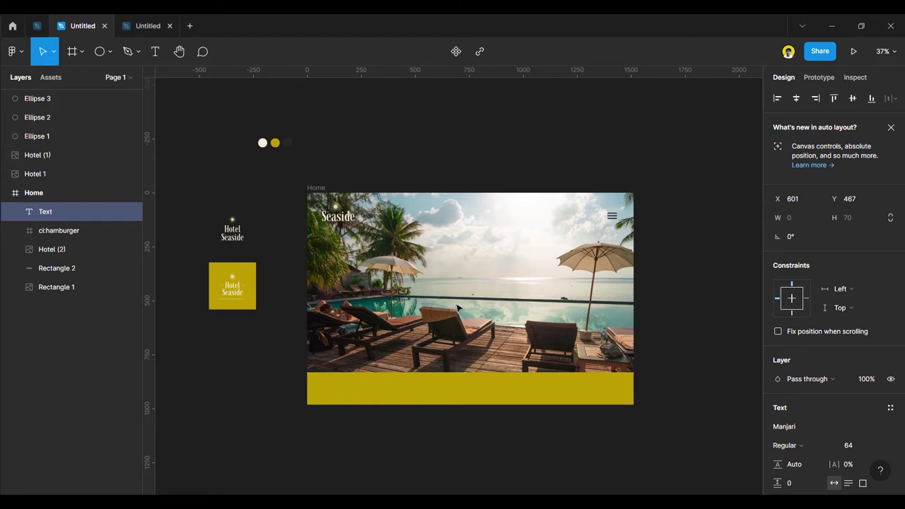
type("Beach Style. Seaside Hospitality")
key("Escape")
left_click_drag(506, 308, 446, 261)
Give the headline the cream Secondary colour style and nudge it down to X 302, Y 272.
scroll(448, 255, "up", 5)
scroll(794, 405, "down", 3)
left_click(871, 345)
left_click(807, 365)
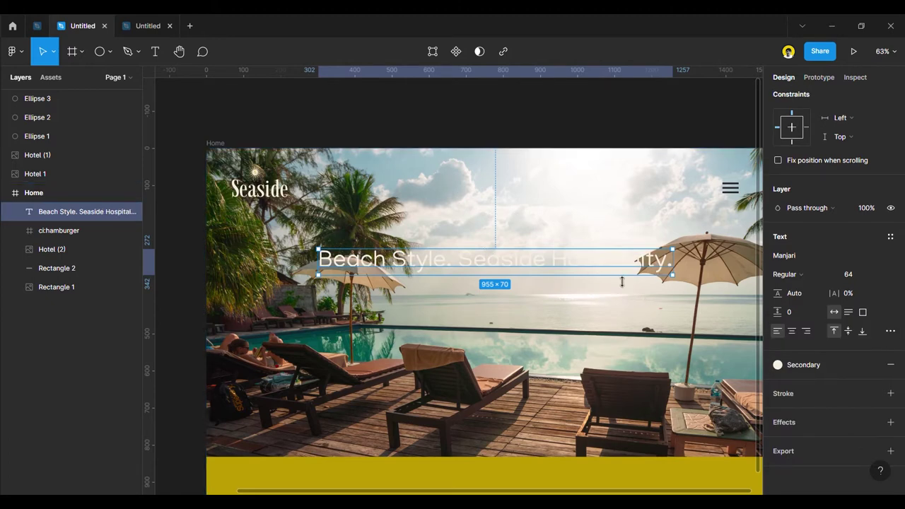
key("Down")
key("Down")
key("Down")
key("Down")
key("Down")
key("Down")
key("Down")
key("Down")
key("Escape")
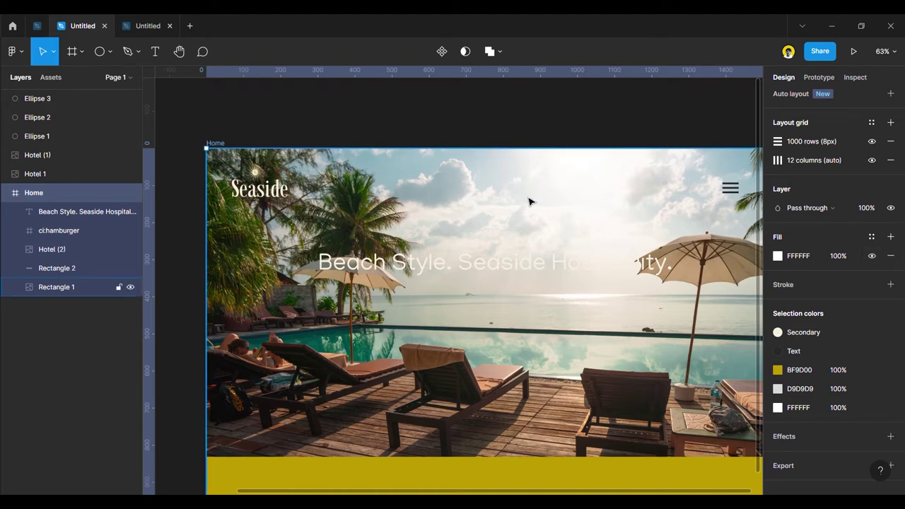
Move Rectangle 1's grey fill above the hero image and change it to 1E1E1E.
double_click(410, 196)
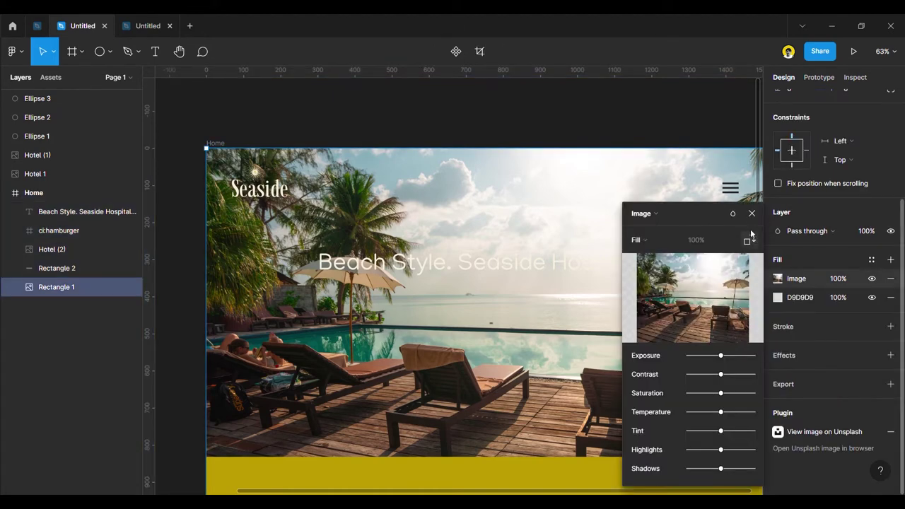
left_click(752, 212)
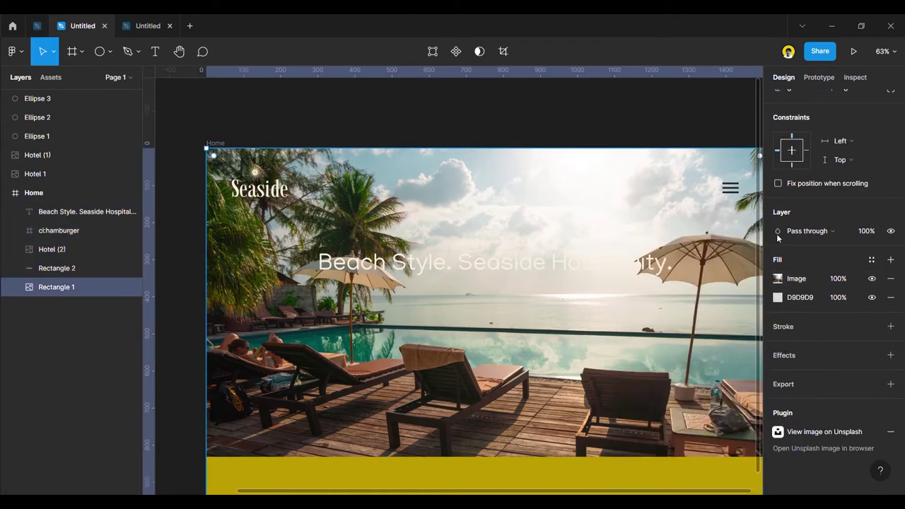
left_click_drag(766, 296, 780, 280)
left_click(778, 279)
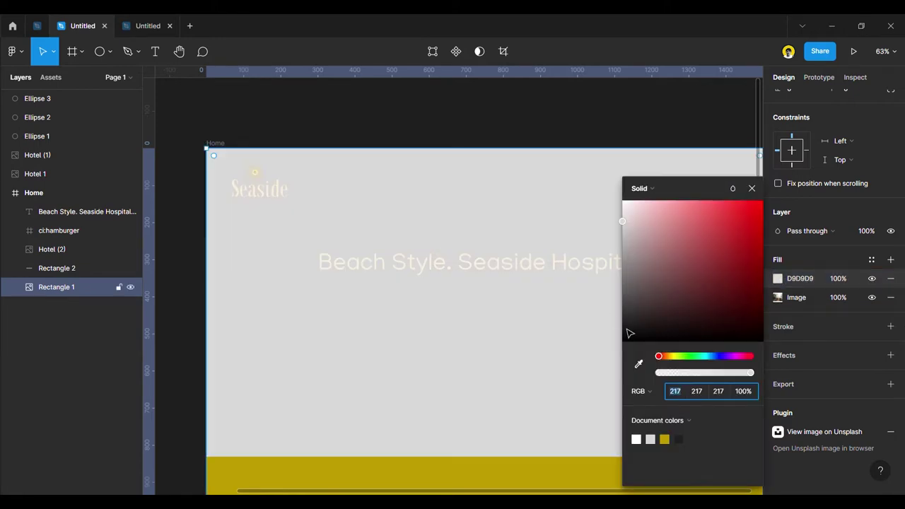
left_click(679, 441)
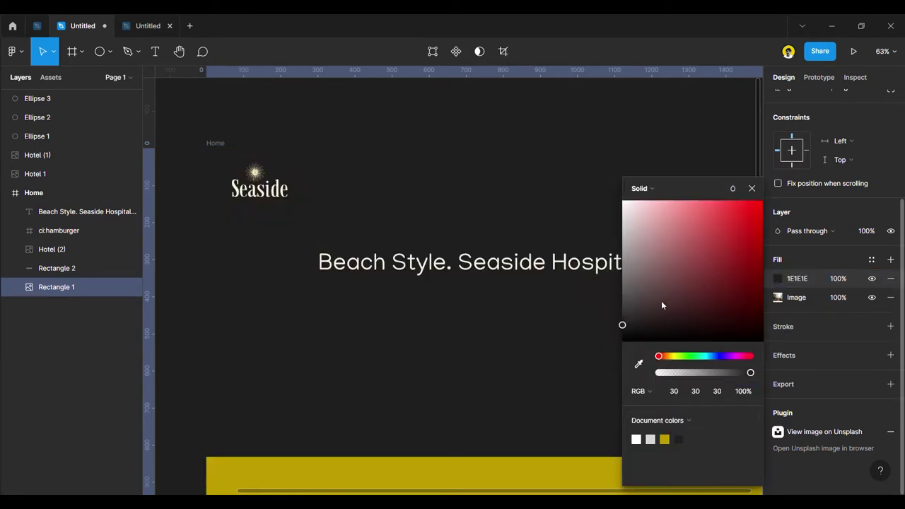
Make the dark fill a vertical linear gradient that fades over the photo.
left_click(644, 188)
left_click(654, 203)
scroll(502, 275, "down", 5)
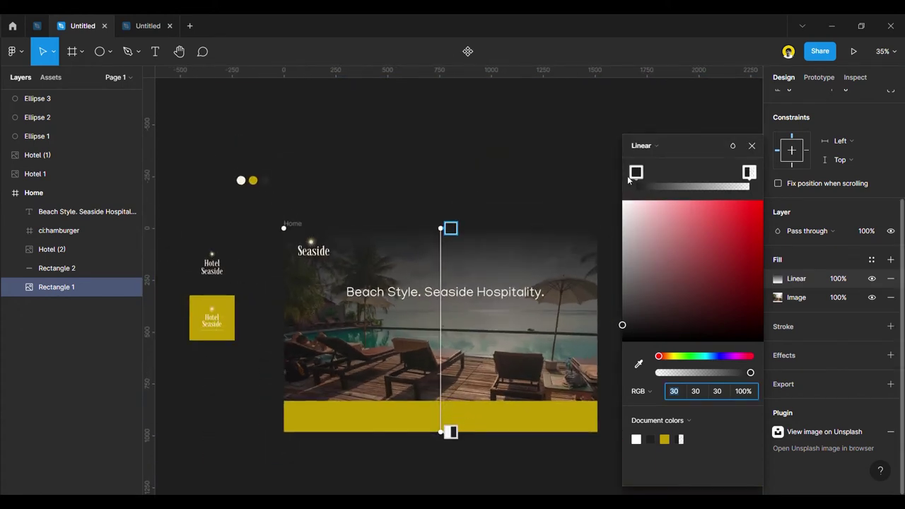
left_click_drag(450, 228, 440, 188)
left_click_drag(427, 450, 449, 440)
left_click_drag(448, 195, 448, 294)
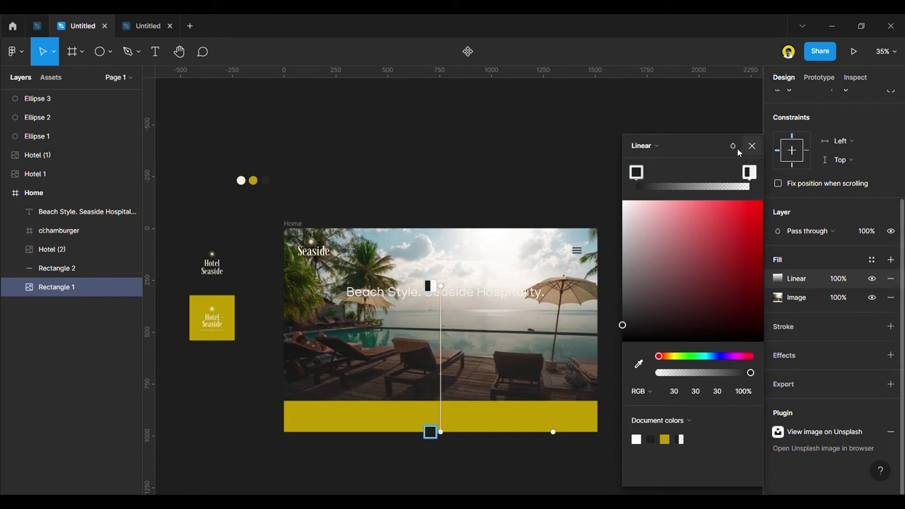
left_click(752, 146)
Move the headline down to Y 698 near the bottom of the hero image.
left_click(459, 208)
left_click_drag(452, 300, 457, 392)
scroll(457, 392, "up", 3)
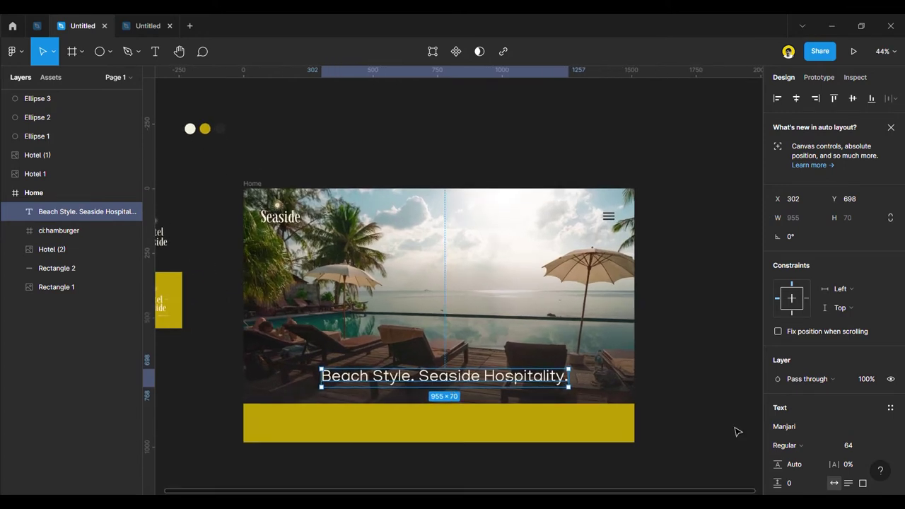
scroll(803, 413, "down", 1)
left_click(807, 369)
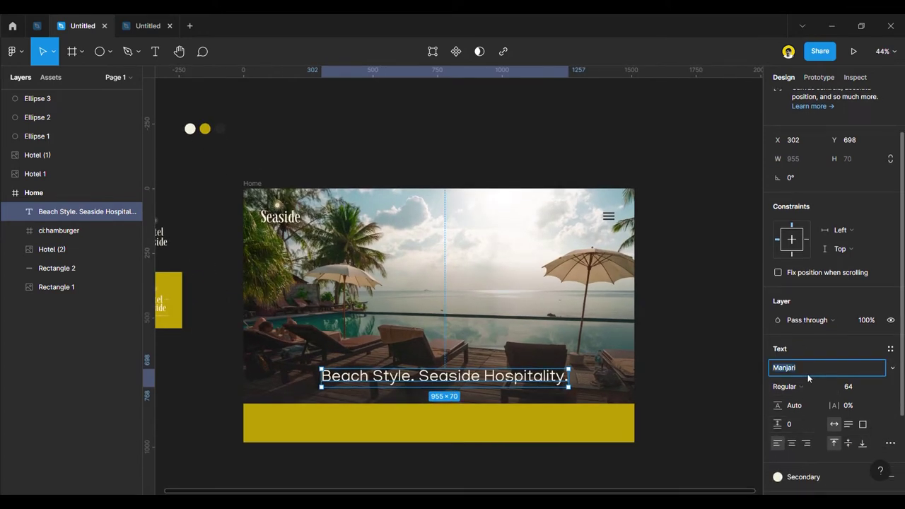
key("Down")
key("Down")
key("Down")
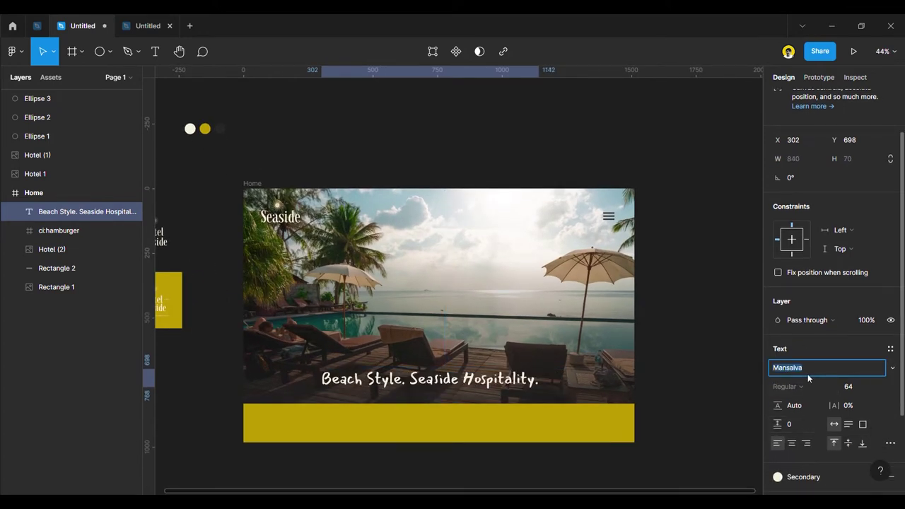
Preview several fonts on the headline and apply Jost.
key("Up")
key("Up")
key("Up")
key("Up")
key("Up")
key("Up")
key("Up")
key("Up")
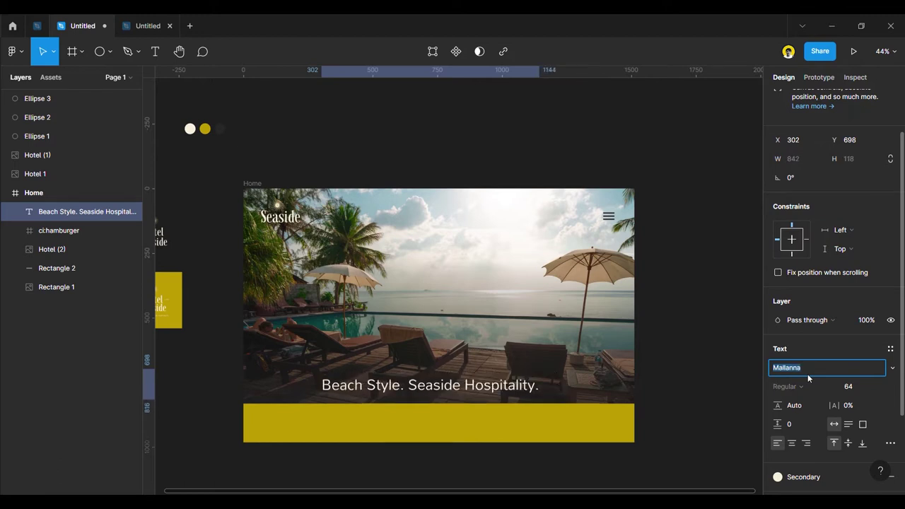
key("Up")
key("Up")
key("Up")
key("Up")
key("Up")
key("Up")
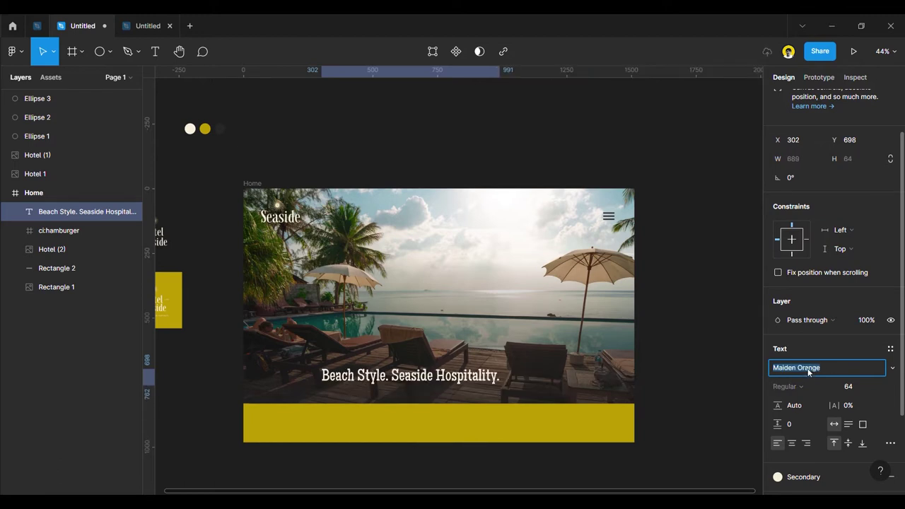
key("Up")
key("Up")
key("Up")
key("Up")
key("Up")
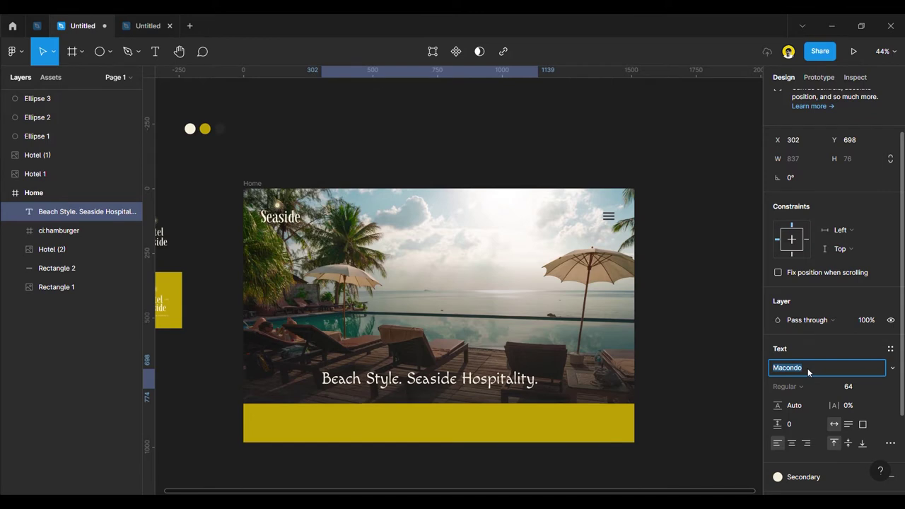
key("Up")
key("Up")
key("Up")
key("Up")
key("Up")
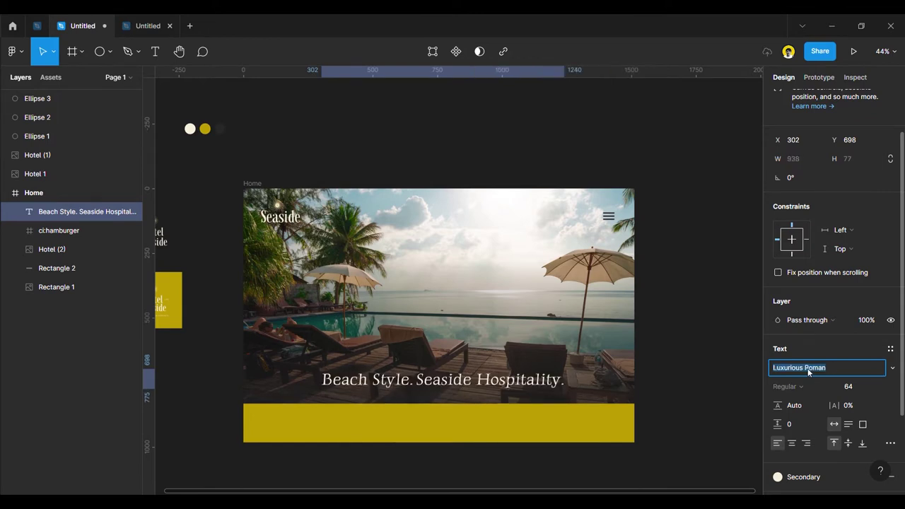
key("Up")
key("Up")
key("Up")
key("Up")
key("Up")
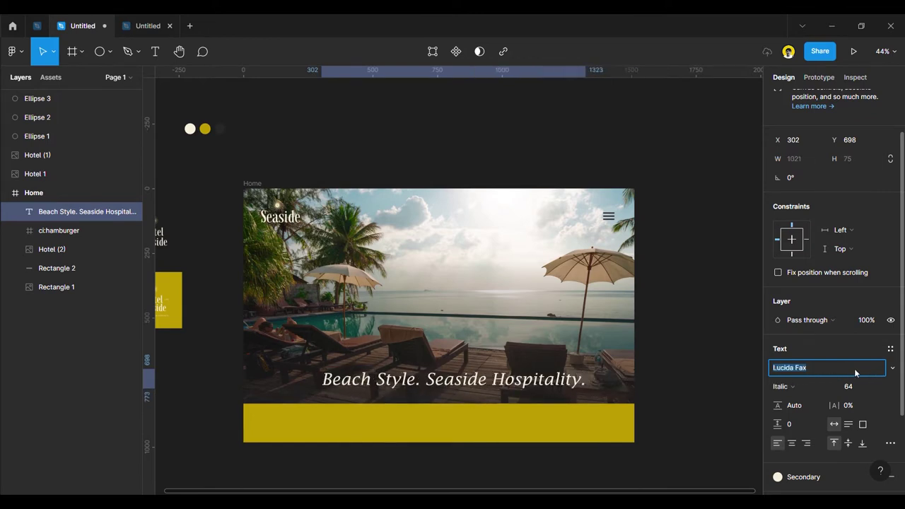
key("Up")
key("Up")
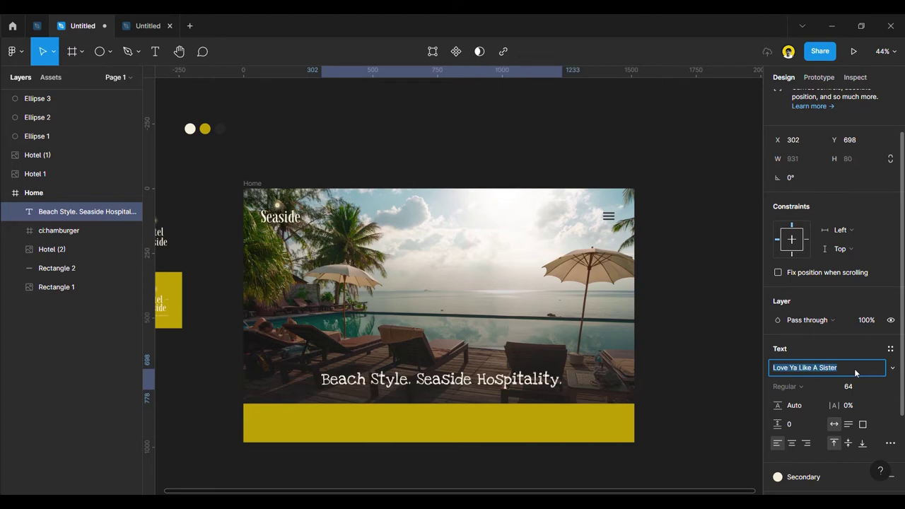
key("Up")
key("Up")
key("Up")
key("Up")
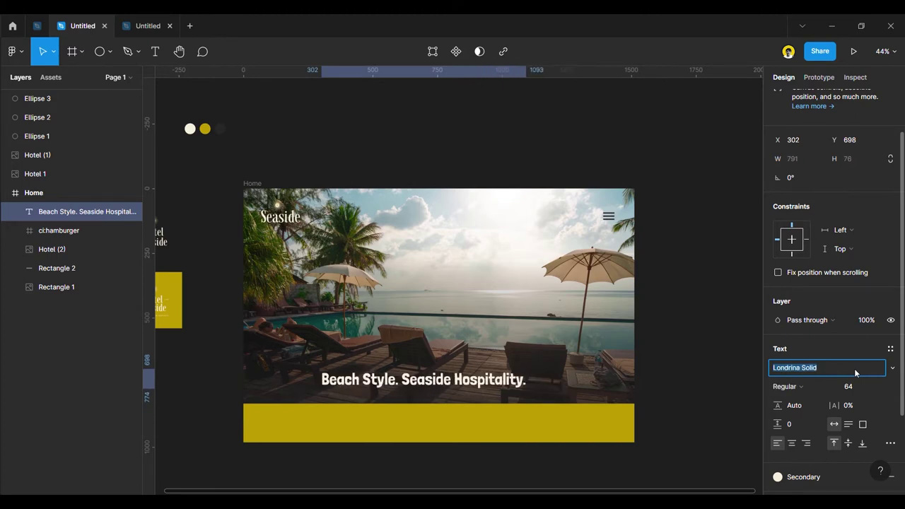
type("Jost")
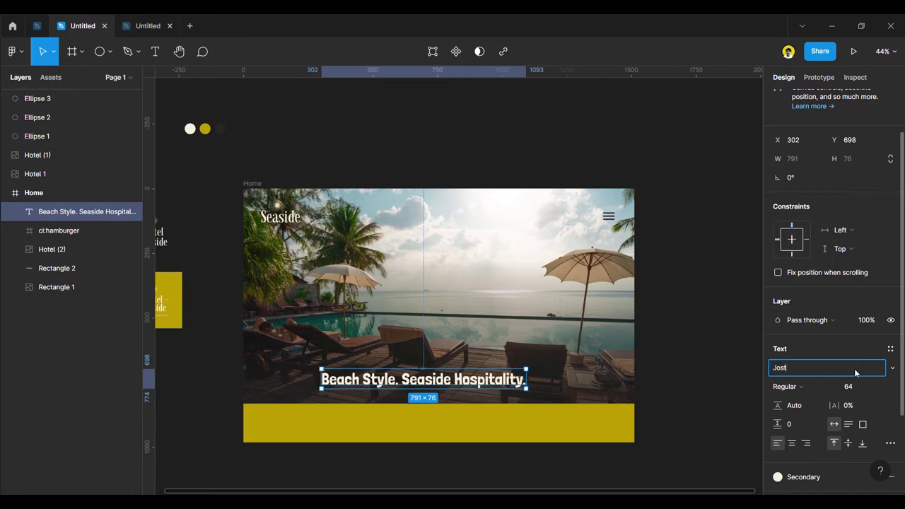
key("Return")
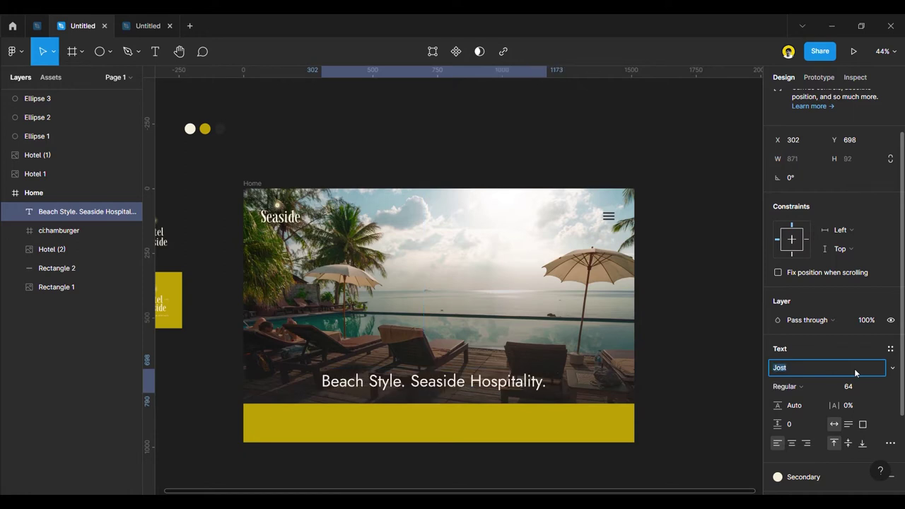
Try Josefin Slab and Josefin Sans on the headline, then settle on Italiana.
key("Up")
key("Up")
key("Up")
key("Up")
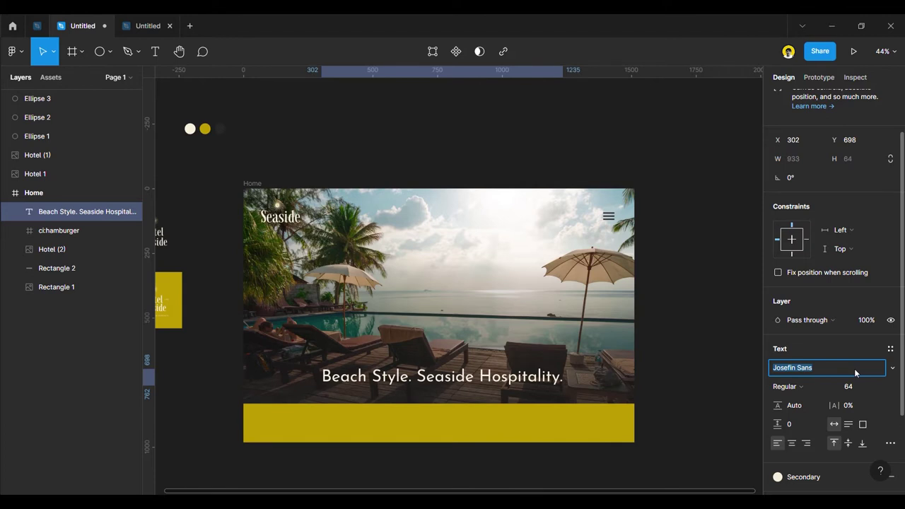
key("Down")
key("Down")
key("Down")
key("Down")
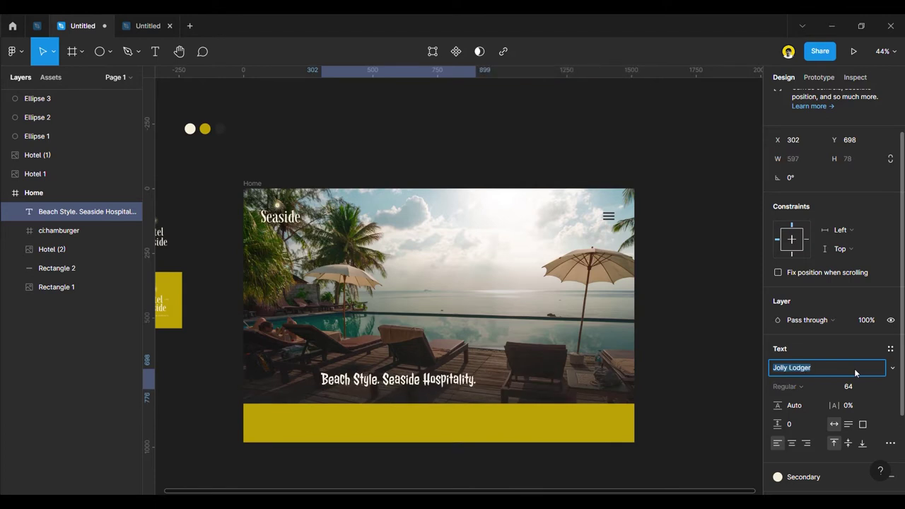
key("Up")
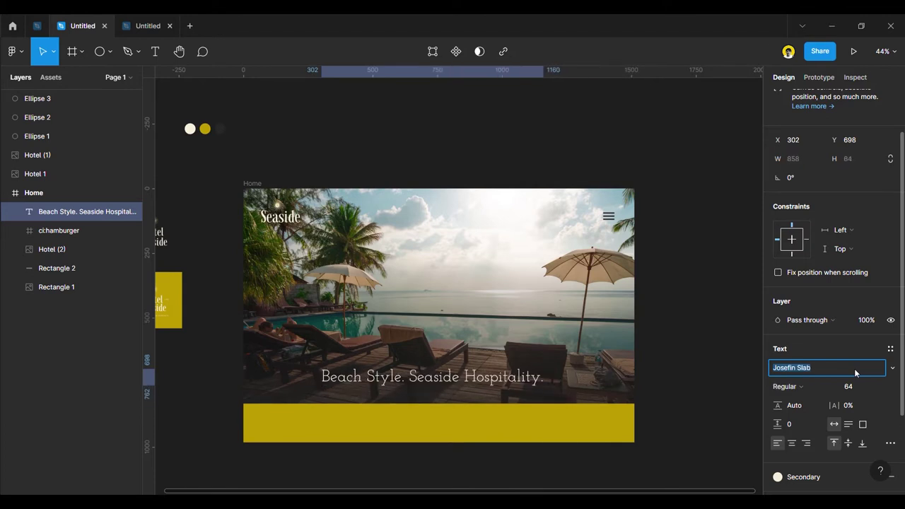
key("Up")
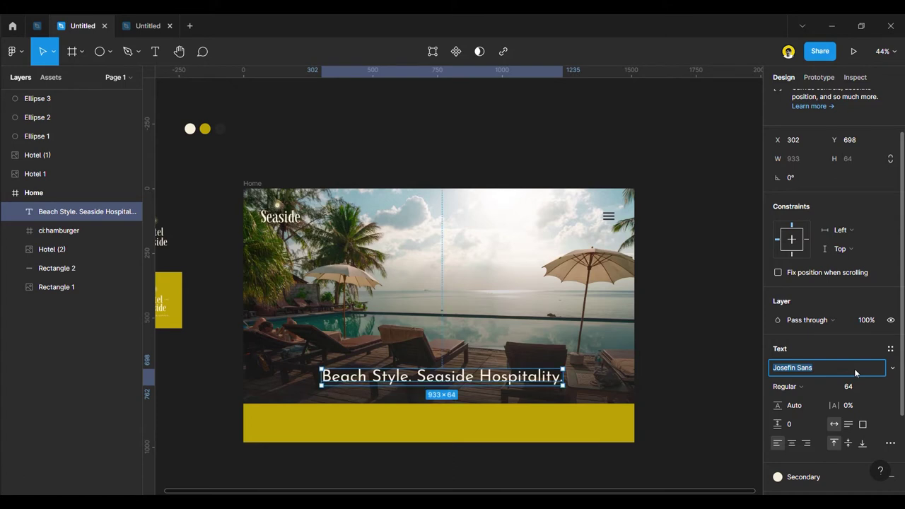
key("Up")
key("Up")
key("Up")
key("Up")
key("Up")
key("Up")
key("Up")
key("Up")
key("Up")
key("Up")
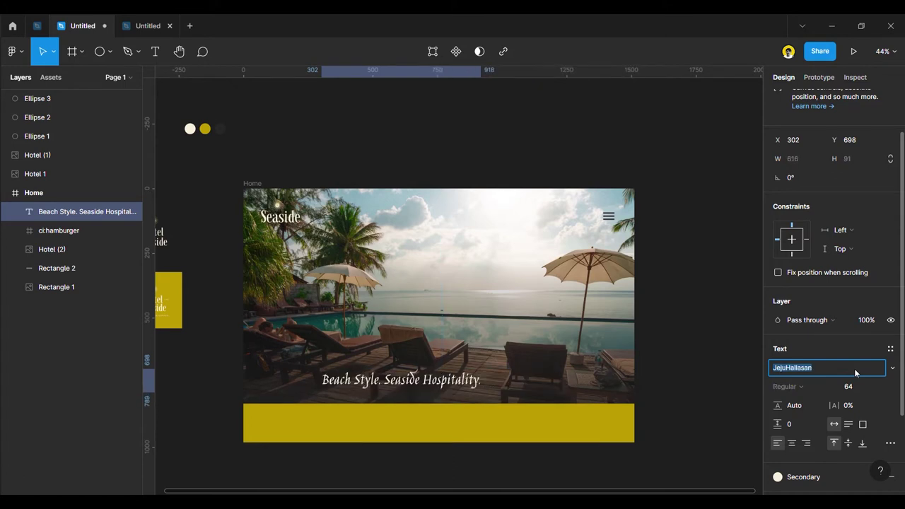
key("Up")
key("Up")
key("Up")
key("Up")
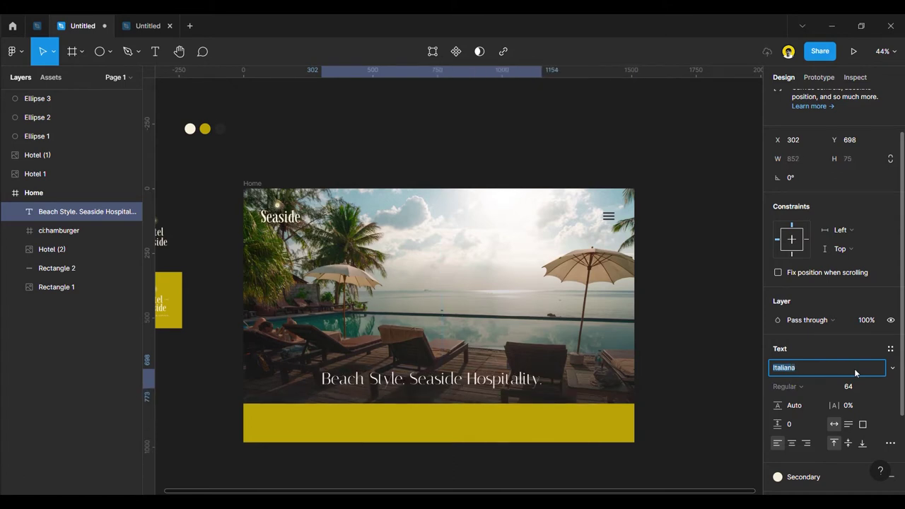
key("Down")
key("Down")
Reduce the Italiana headline's font size to 48.
left_click(678, 360)
left_click_drag(455, 386, 461, 391)
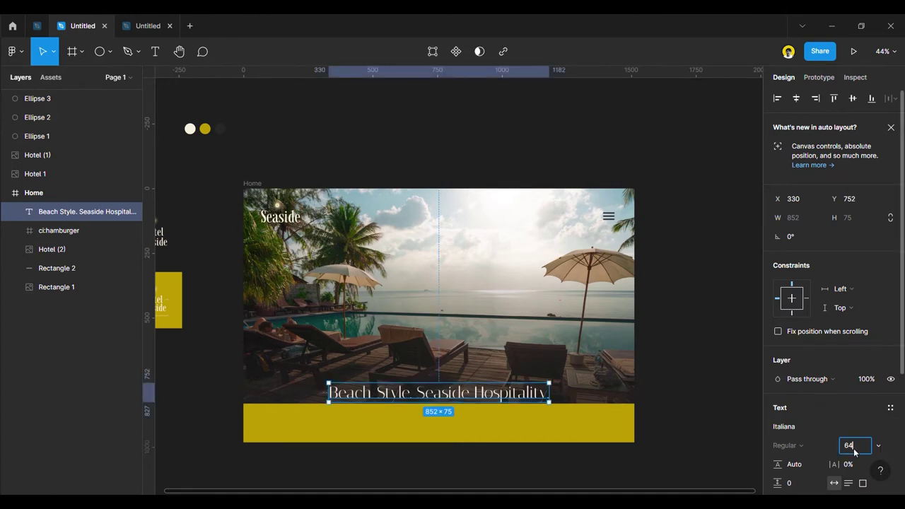
key("Down")
key("Down")
key("Down")
key("Down")
key("Down")
key("Down")
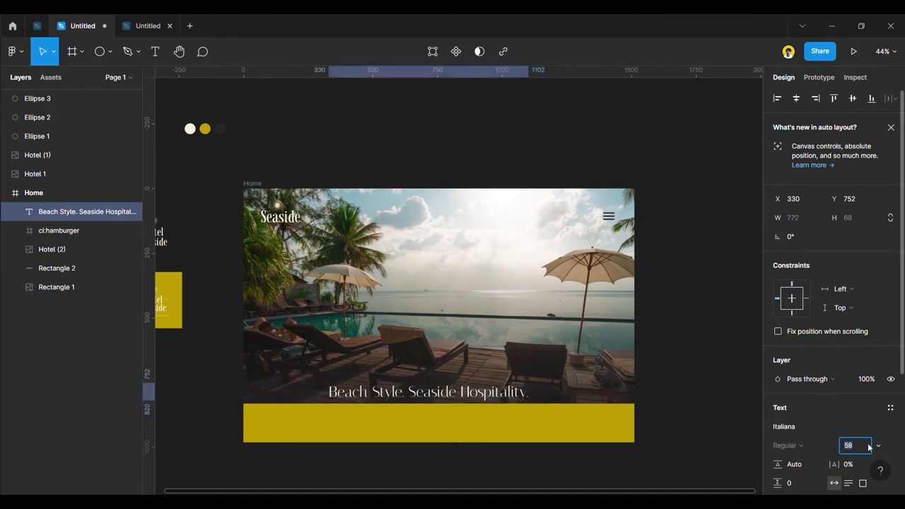
left_click(878, 446)
left_click(864, 437)
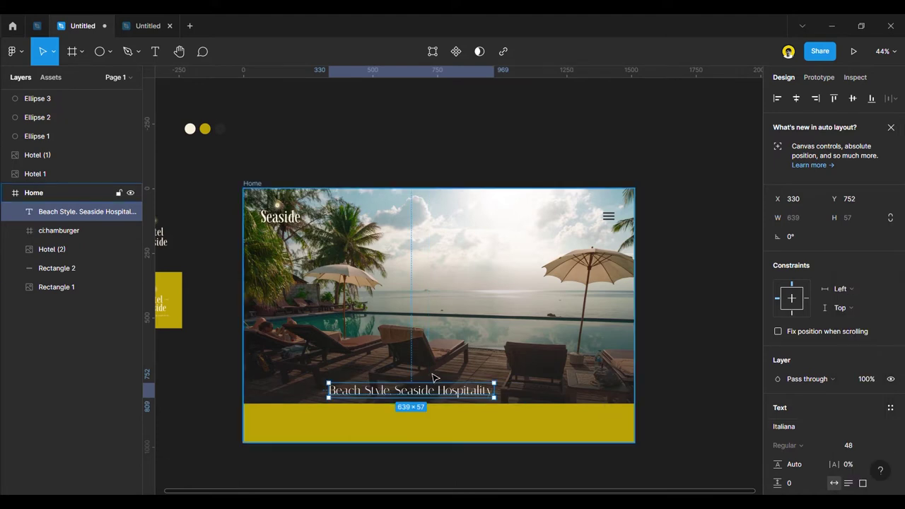
Centre the headline horizontally at X 436, just above the yellow band.
left_click_drag(428, 400, 483, 389)
left_click(674, 404)
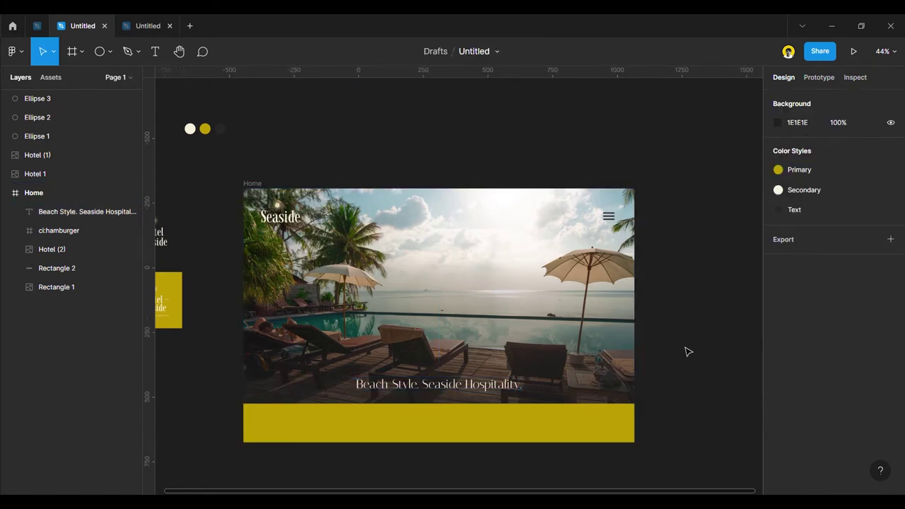
scroll(474, 424, "up", 3)
scroll(456, 382, "down", 3)
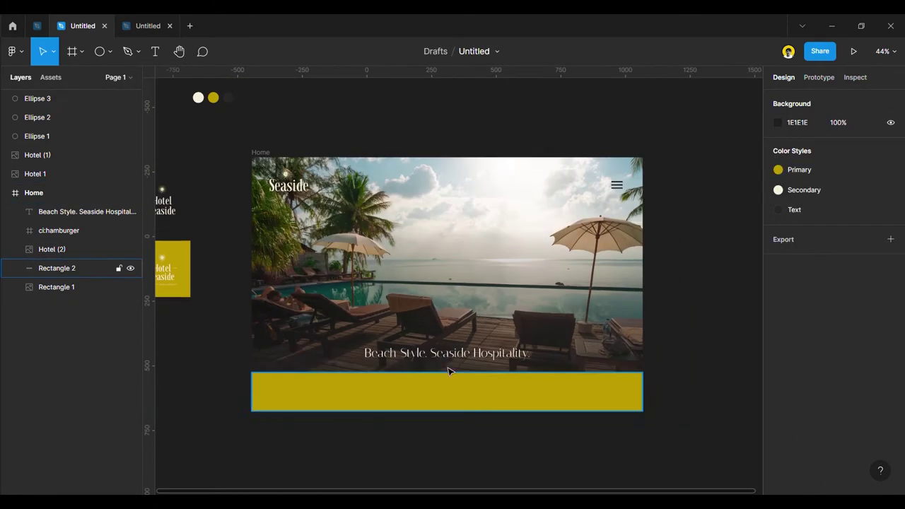
scroll(445, 346, "up", 2)
scroll(445, 341, "up", 3)
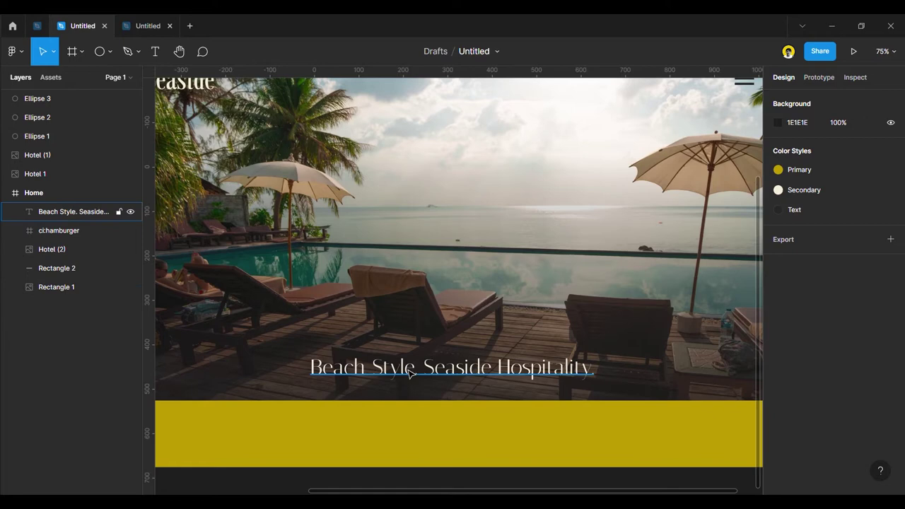
Duplicate the headline above itself and set the copy's size to 24.
left_click(409, 373)
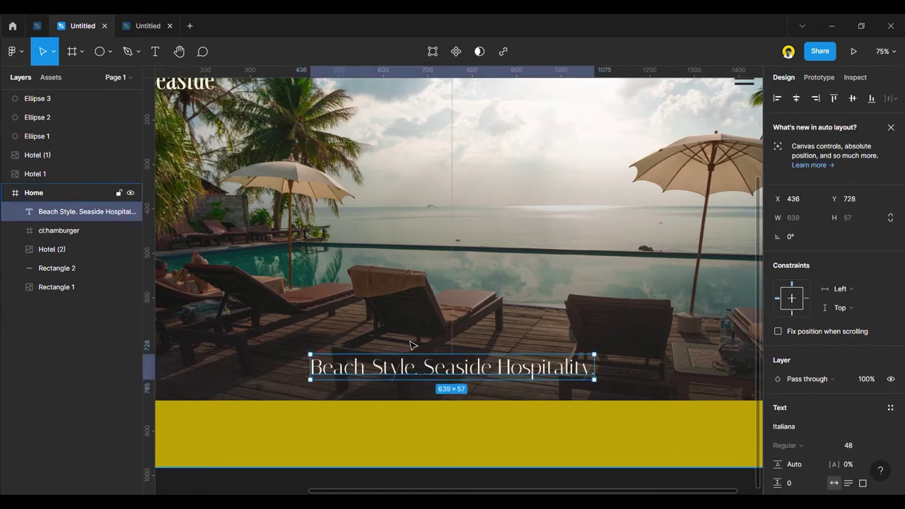
left_click_drag(407, 372, 408, 326, "alt")
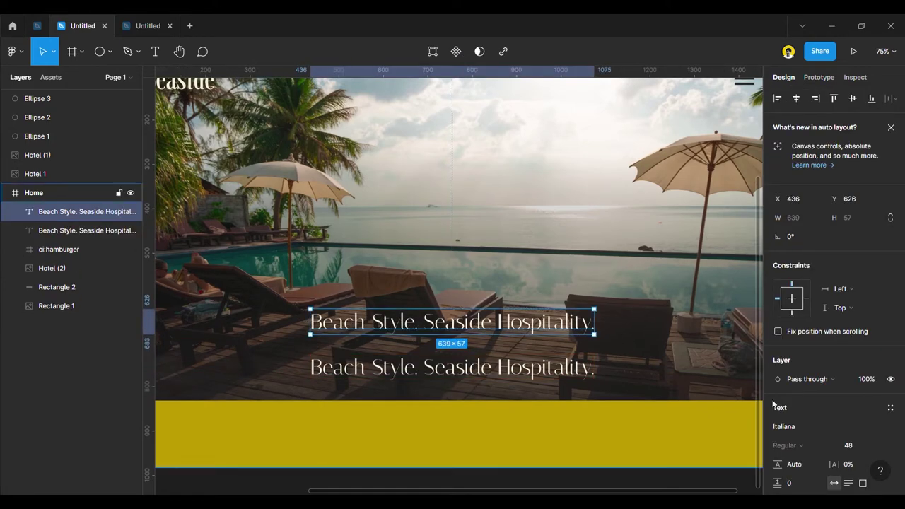
left_click(878, 446)
left_click(864, 381)
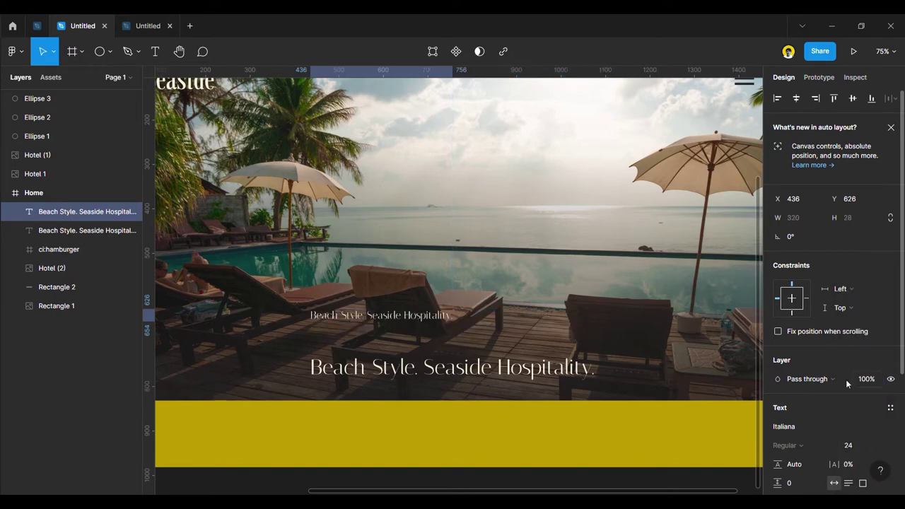
Try Jost on the copy, then set it to Josefin Slab Light.
left_click(805, 427)
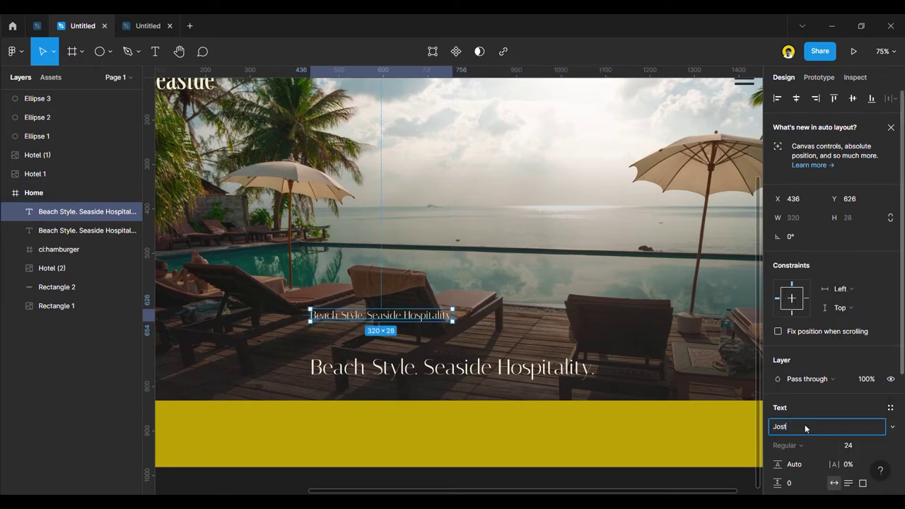
type("Jost")
key("Return")
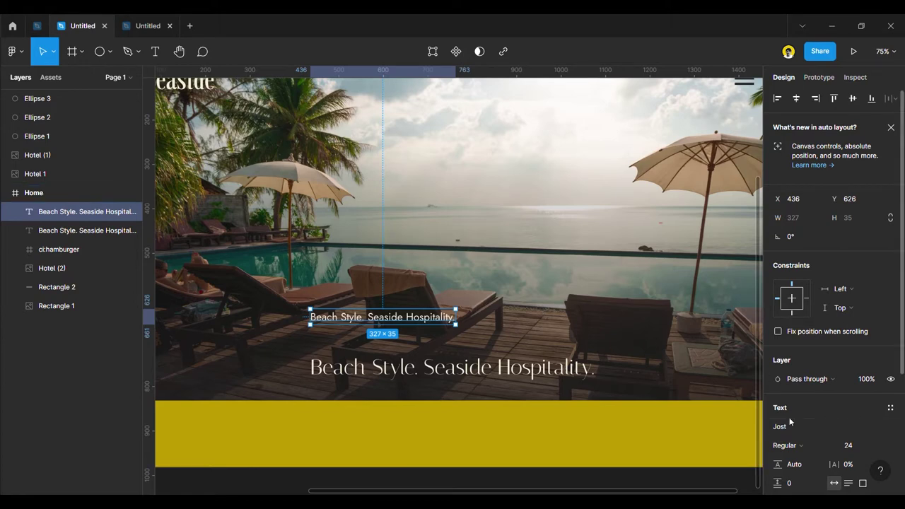
left_click(819, 430)
type("Josefin Slab")
key("Down")
key("Return")
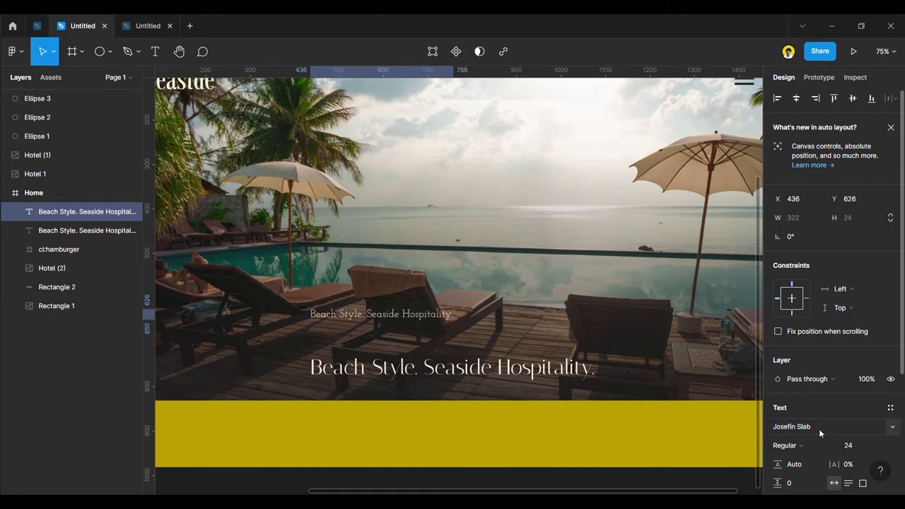
left_click(801, 447)
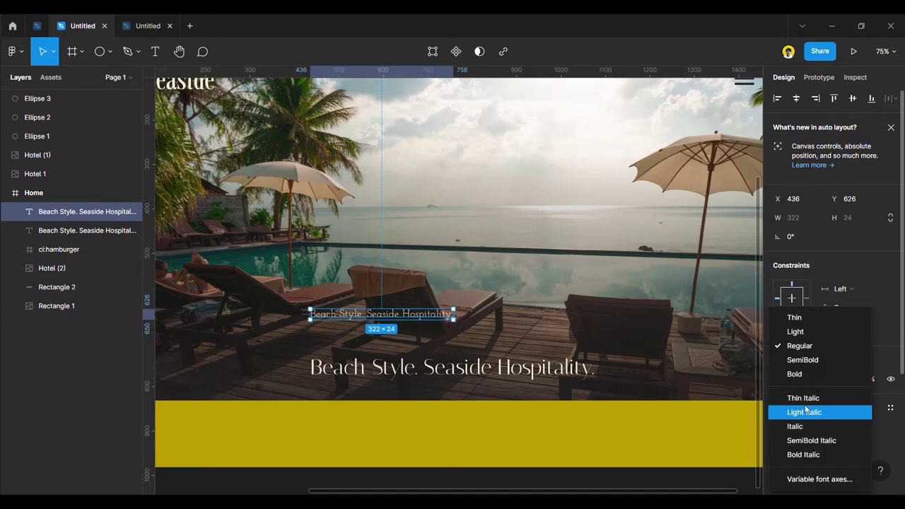
left_click(802, 333)
double_click(428, 317)
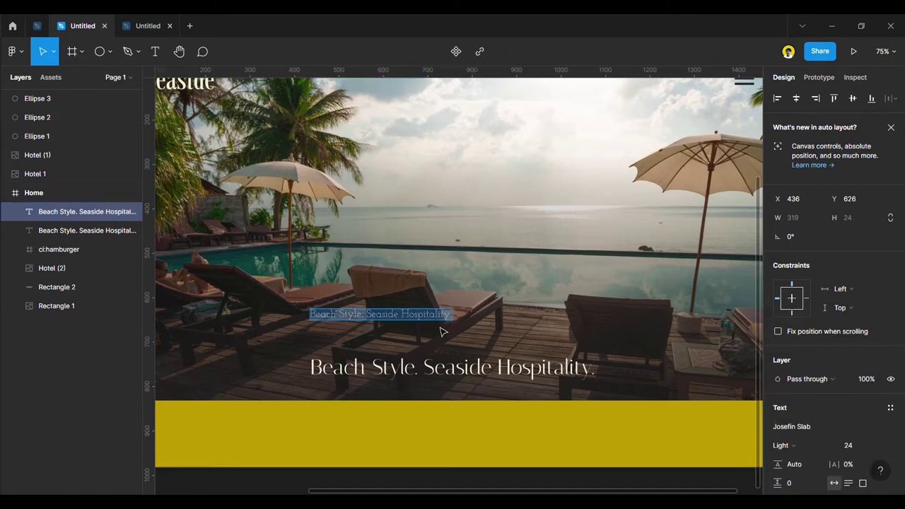
key("Escape")
Shift the small text toward centre and try Inter, Monda, Modern Antiqua and Mochiy Pop One.
left_click_drag(436, 321, 470, 344)
left_click(802, 426)
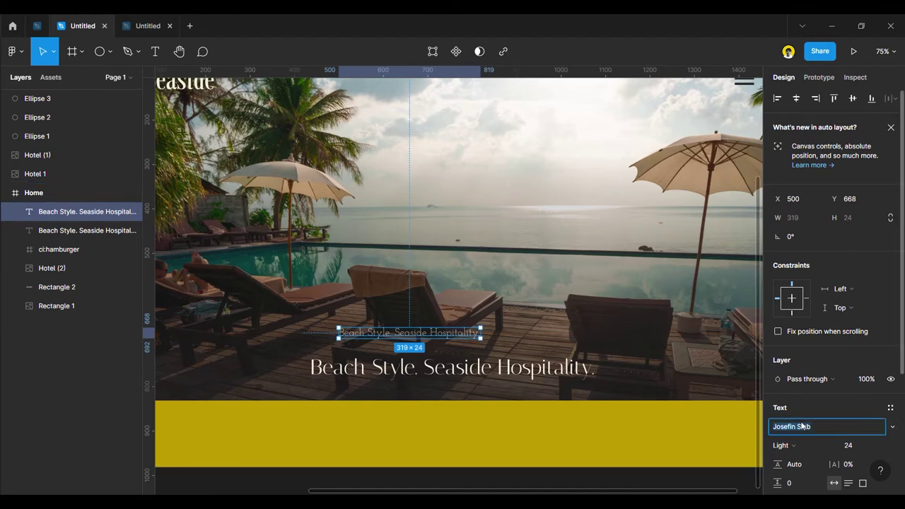
key("Up")
type("Int")
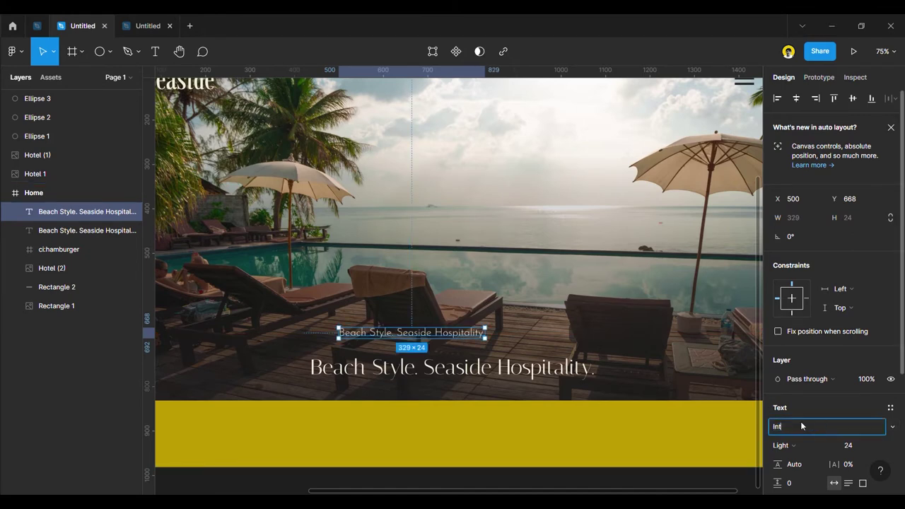
key("Return")
left_click(802, 426)
type("mon")
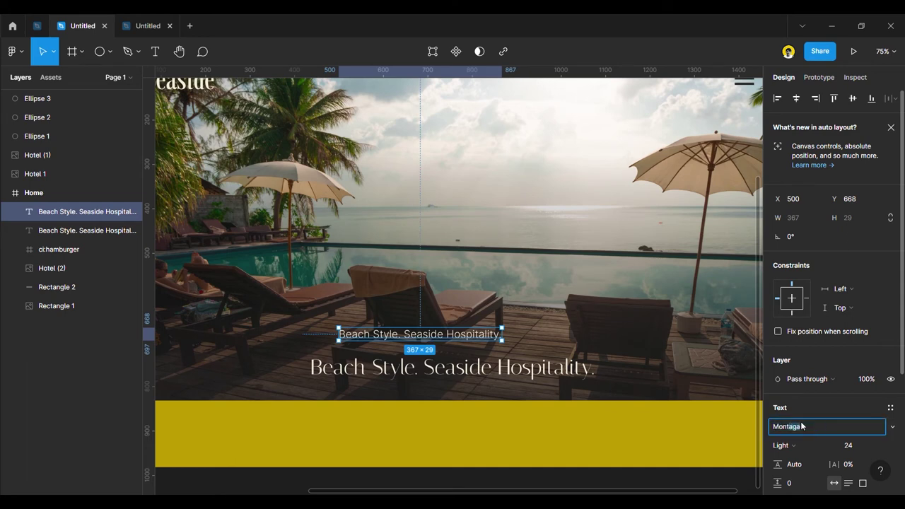
type("otyp")
key("BackSpace")
key("BackSpace")
key("BackSpace")
key("BackSpace")
key("BackSpace")
type("d")
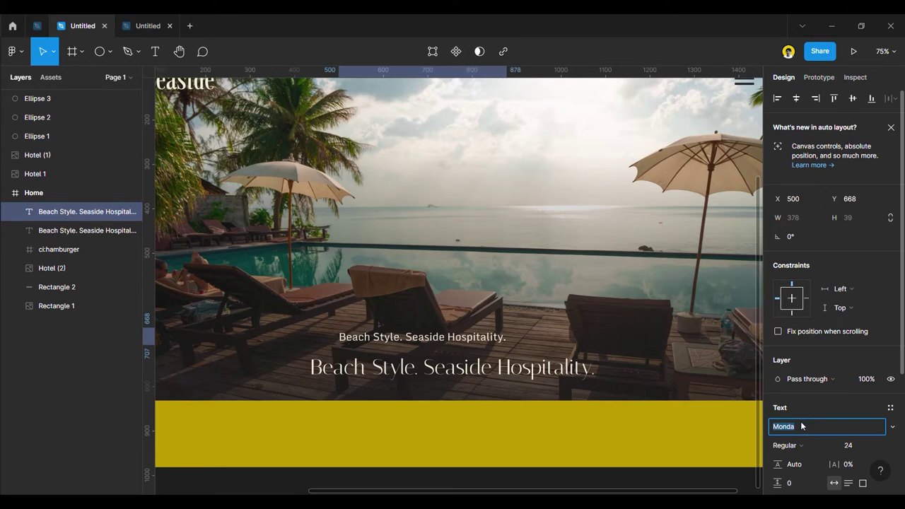
key("BackSpace")
key("BackSpace")
type("dern a")
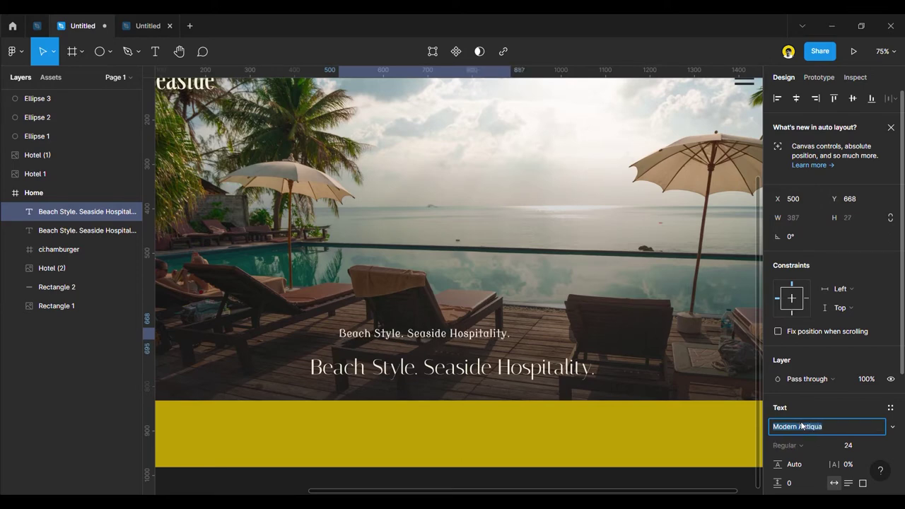
key("BackSpace")
key("BackSpace")
key("BackSpace")
key("BackSpace")
key("BackSpace")
key("BackSpace")
type("cmir")
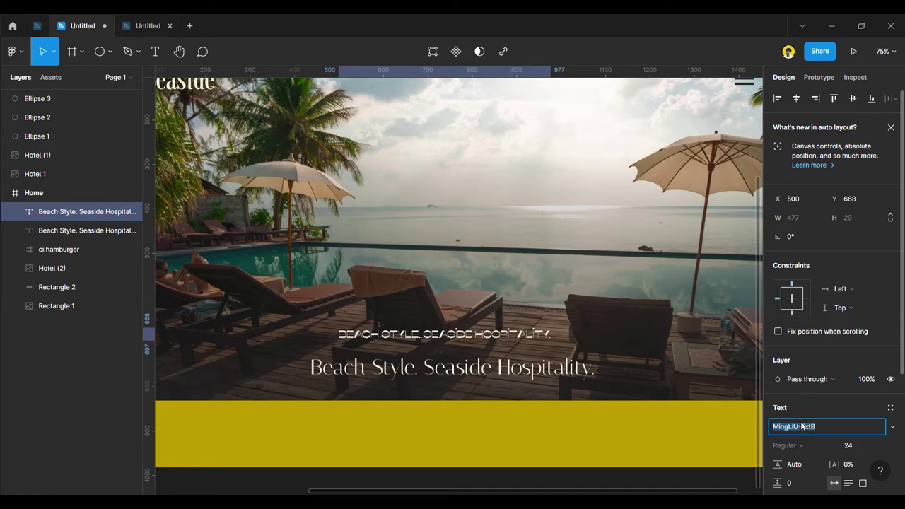
Preview a long run of fonts on the subheading, starting from Microsoft YaHei UI and Metamorphous.
key("Up")
key("Up")
key("Up")
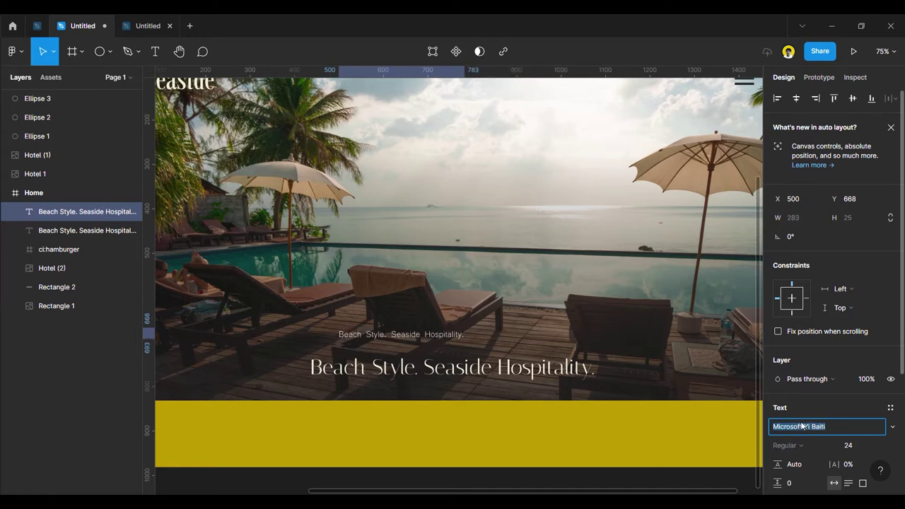
key("Up")
key("Up")
key("Up")
key("Up")
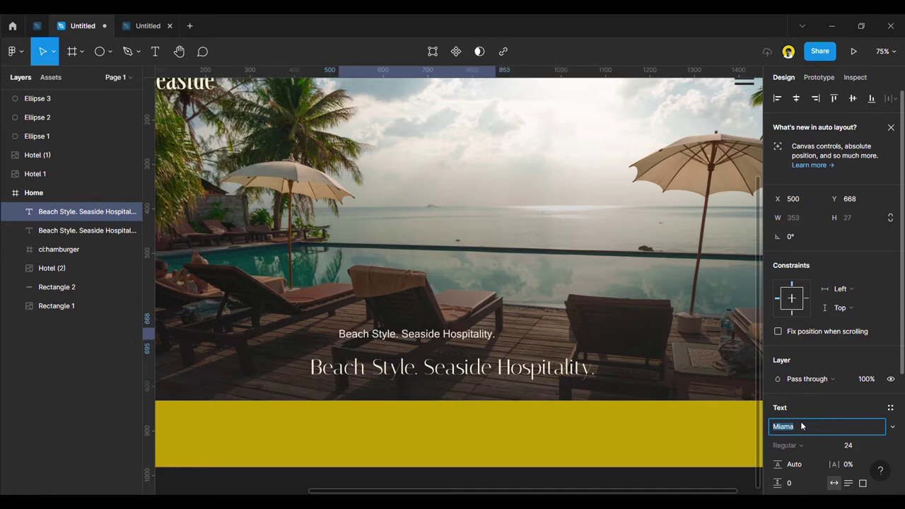
key("Up")
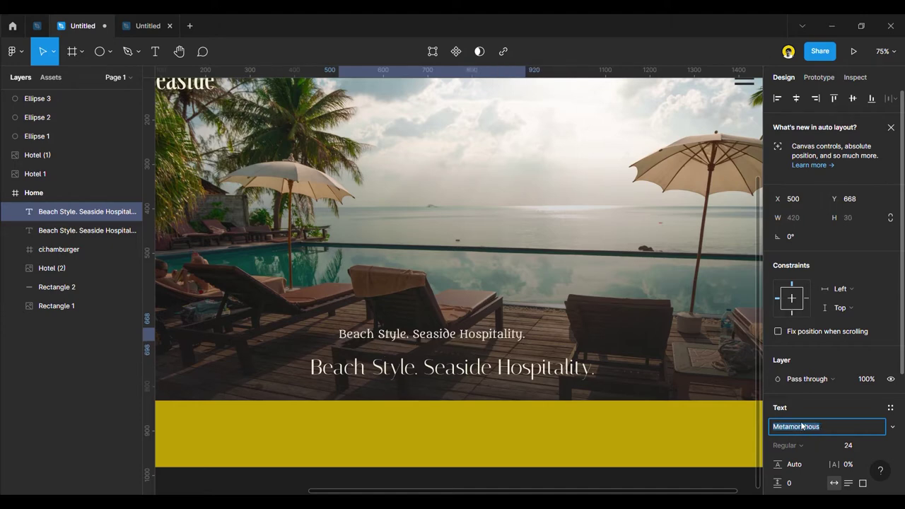
key("Up")
key("Up")
key("Up")
key("Up")
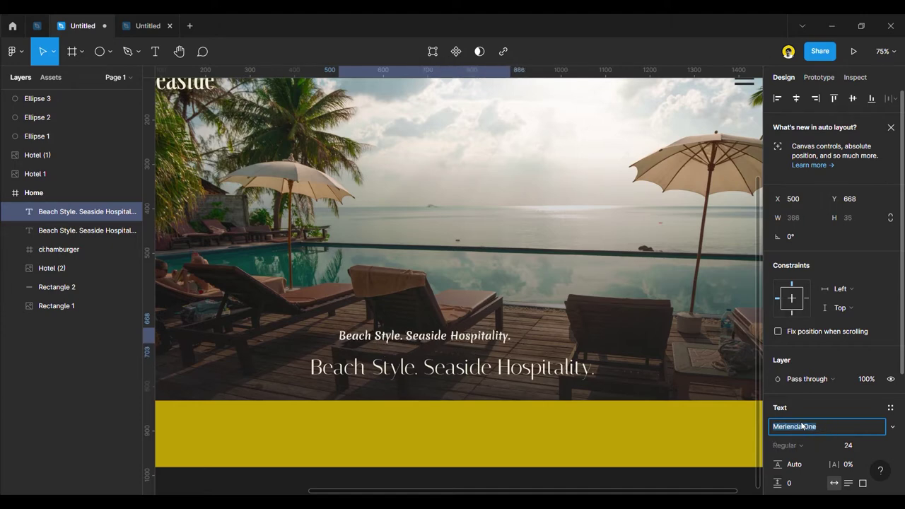
key("Up")
key("Up")
key("Up")
key("Up")
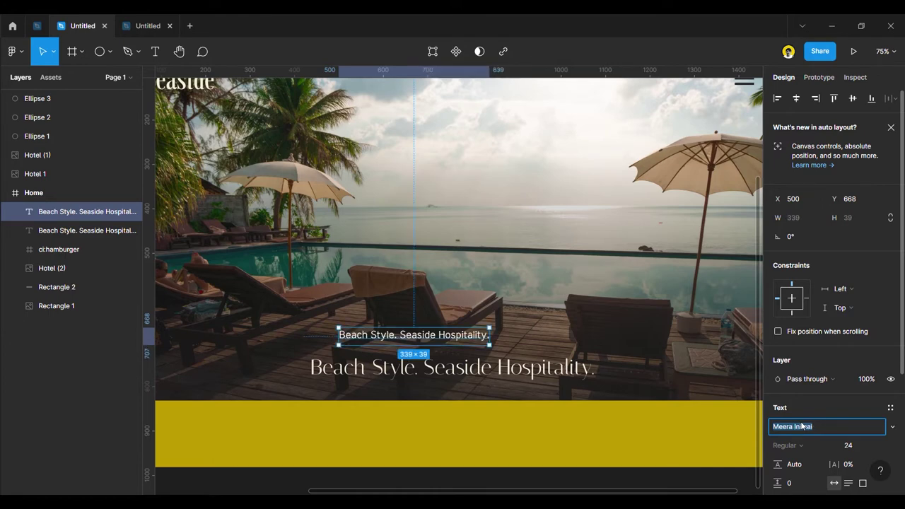
key("Up")
key("Up")
key("Up")
key("Up")
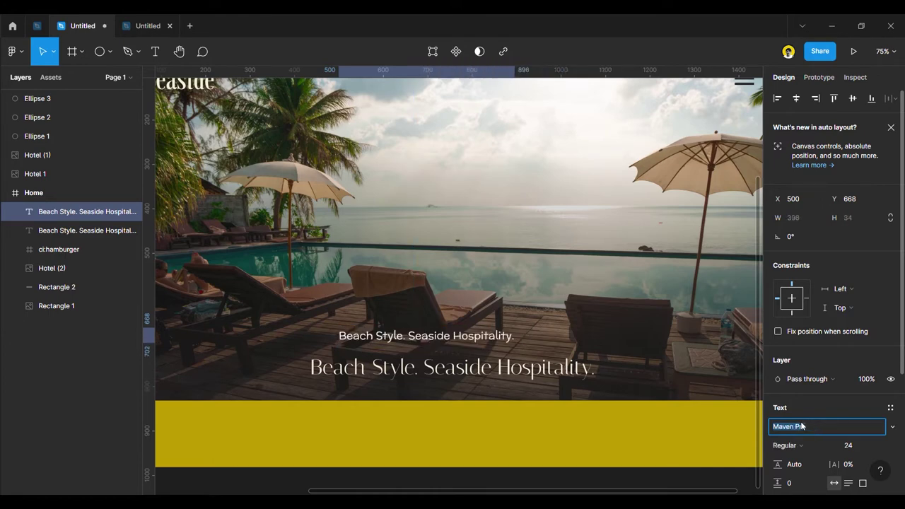
key("Up")
key("Up")
key("Up")
key("Up")
key("Up")
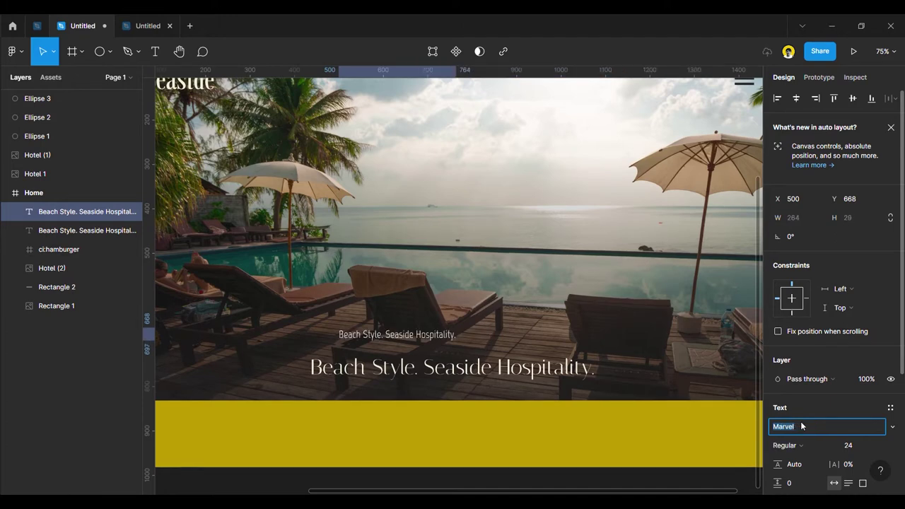
key("Up")
key("Up")
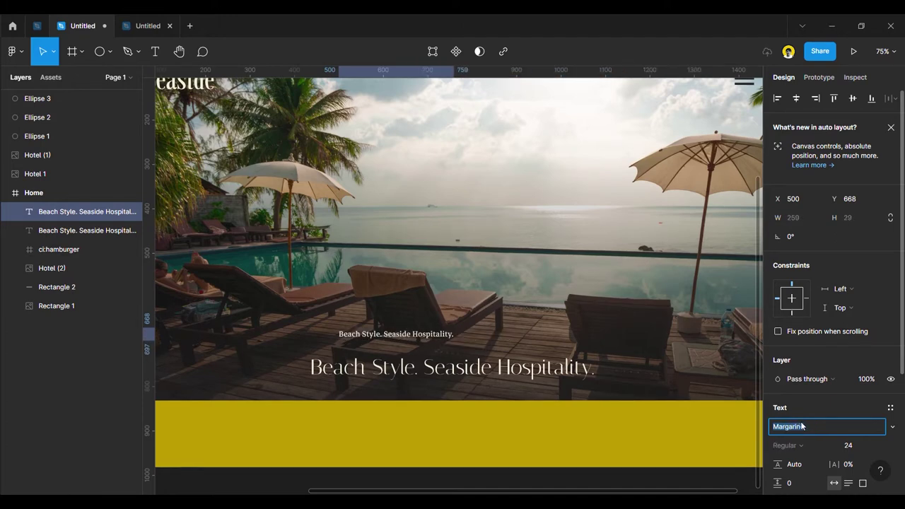
key("Up")
key("Up")
key("Up")
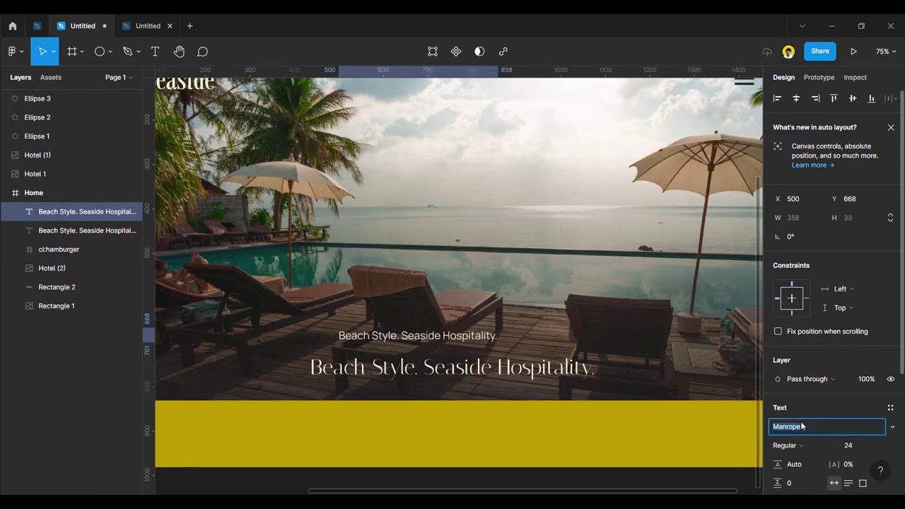
key("Up")
key("Up")
key("Up")
key("Up")
key("Up")
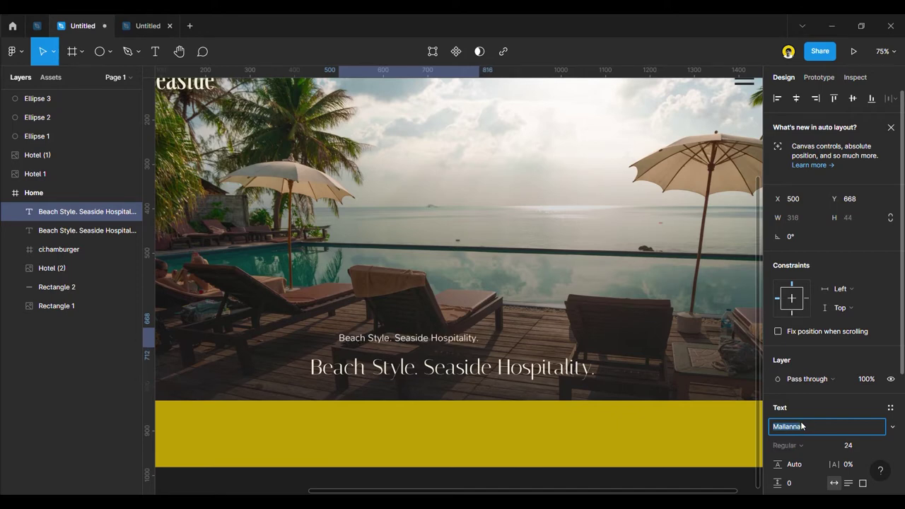
key("Up")
key("Up")
key("Up")
key("Up")
key("Up")
key("Up")
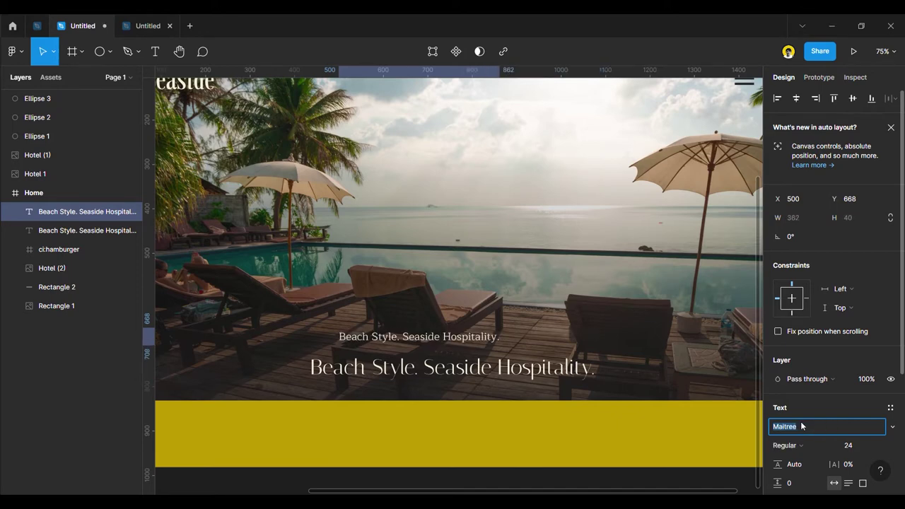
key("Up")
key("Up")
key("Up")
key("Up")
key("Up")
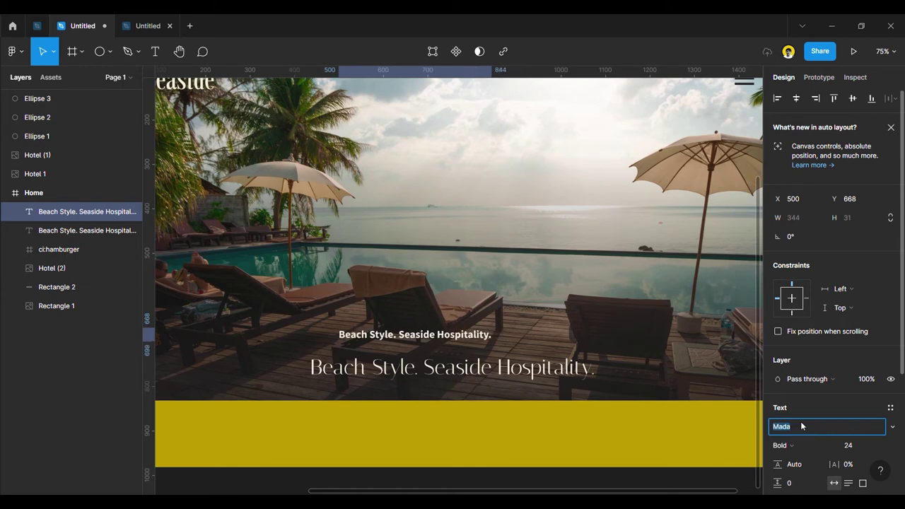
key("Up")
key("Up")
key("Up")
key("Up")
key("Up")
key("Up")
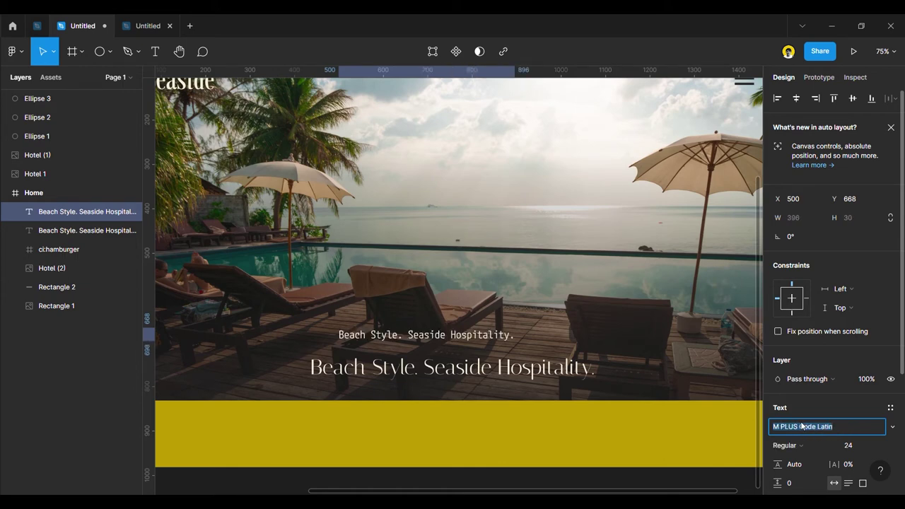
key("Up")
key("Up")
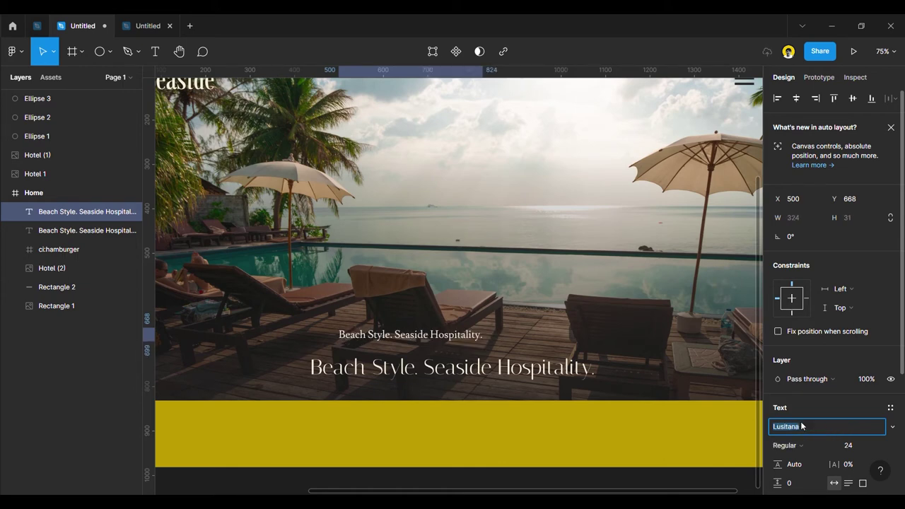
key("Up")
key("Up")
key("Up")
key("Up")
key("Up")
key("Up")
key("Up")
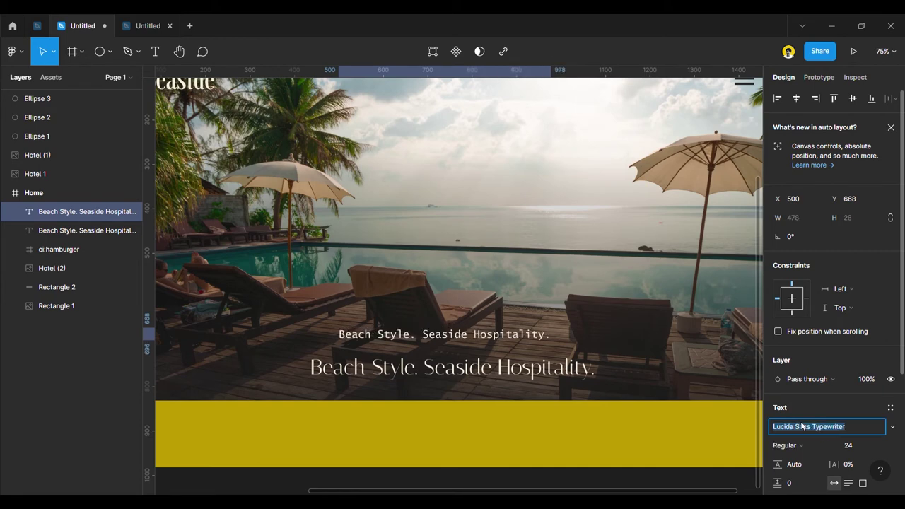
Set the subheading to Open Sans at size 16.
type("Open Sans")
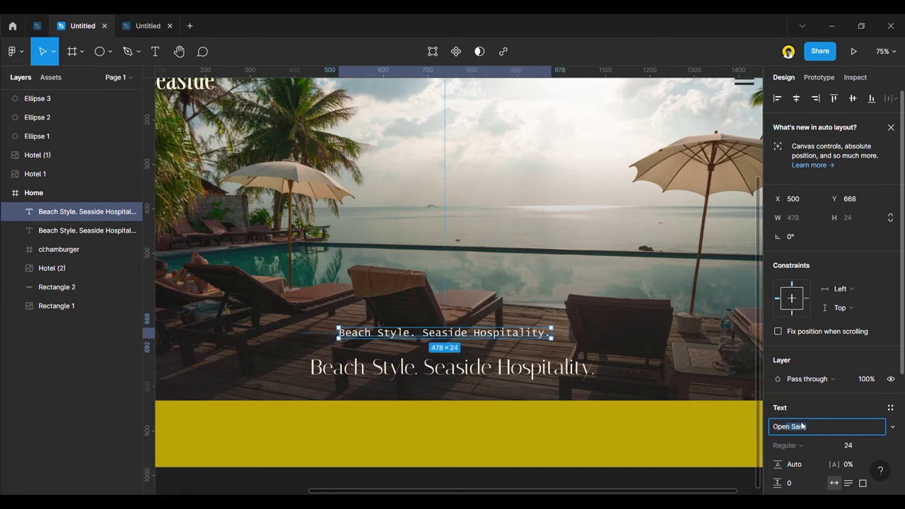
key("Return")
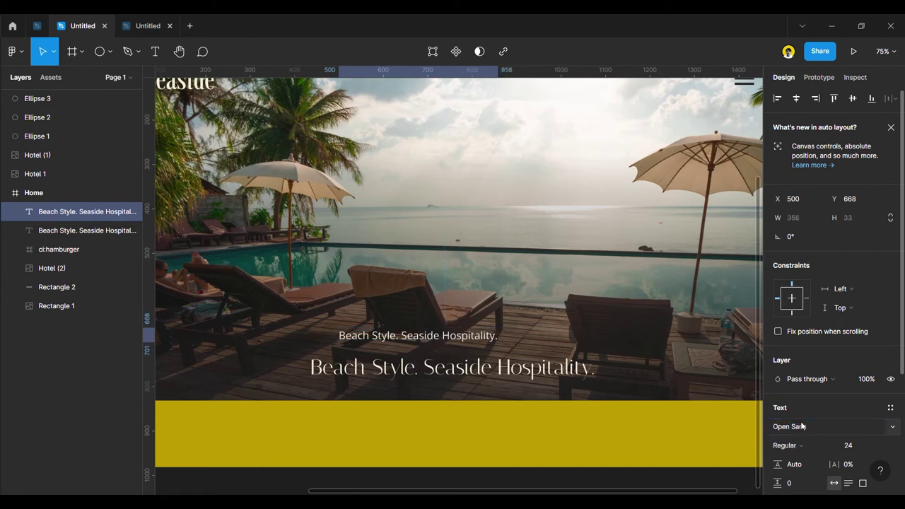
left_click(880, 447)
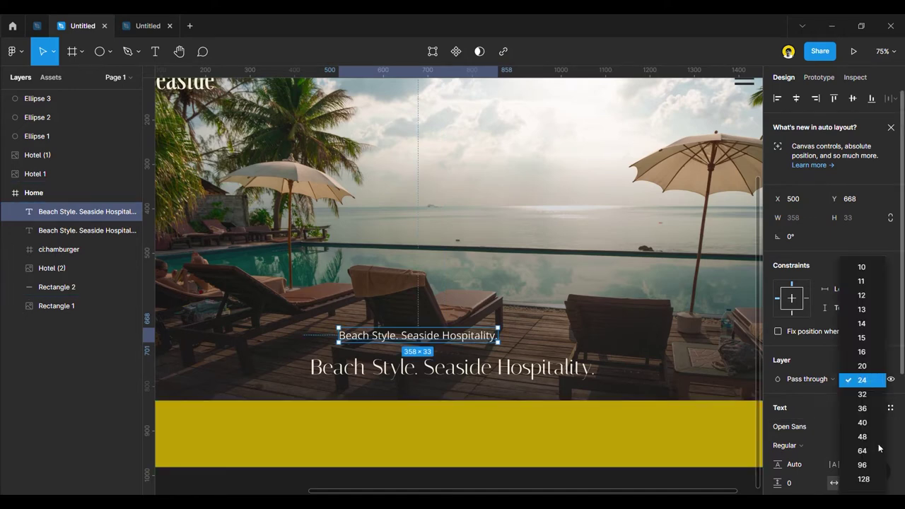
left_click(862, 351)
Replace the subheading with the pasted hotel description at size 14.
left_click_drag(407, 338, 380, 347)
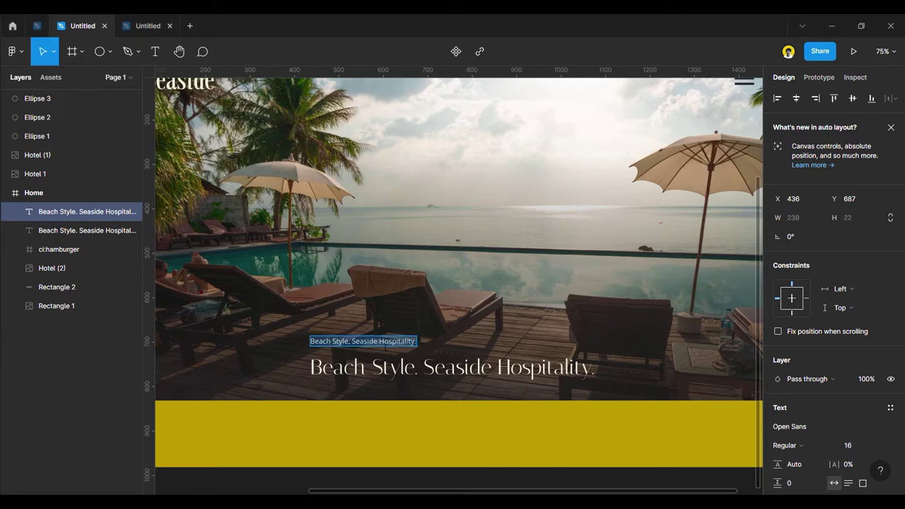
type("The best hotel in the country, a luxury hotel on the seaside. With best view and best hospitality")
key("Escape")
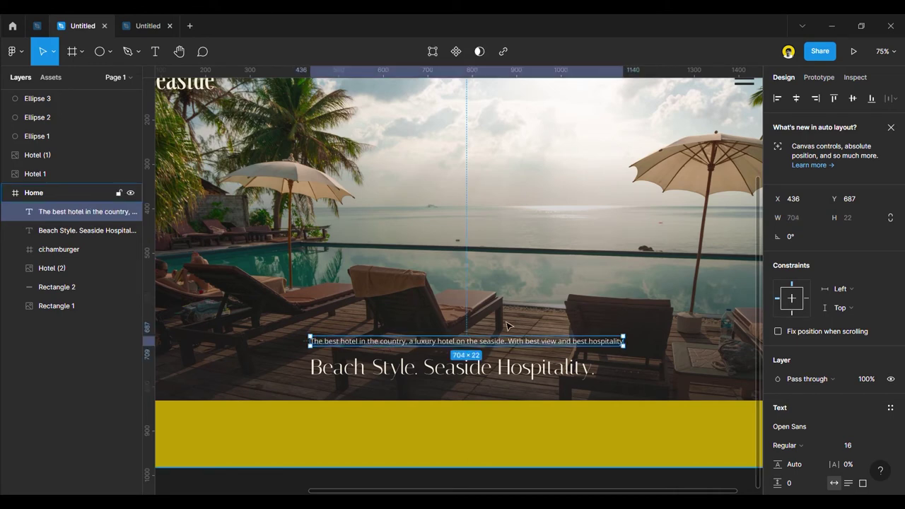
left_click(877, 448)
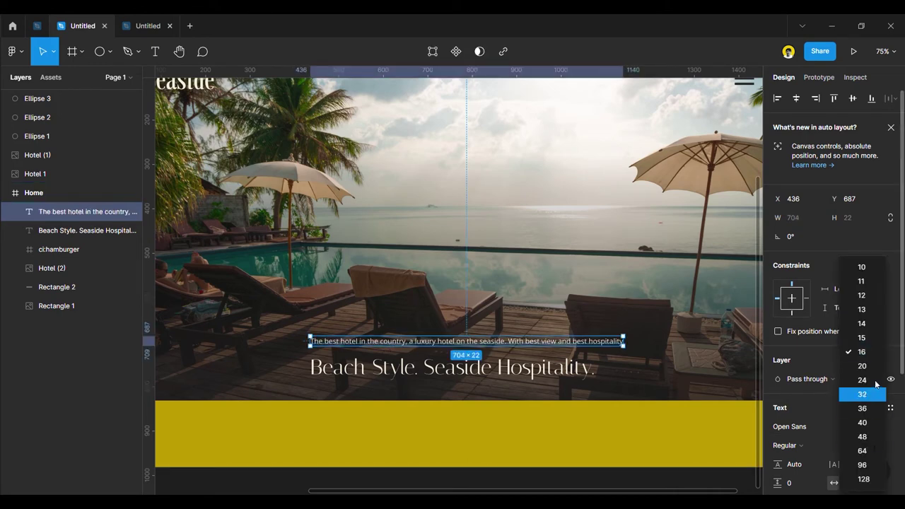
left_click(874, 324)
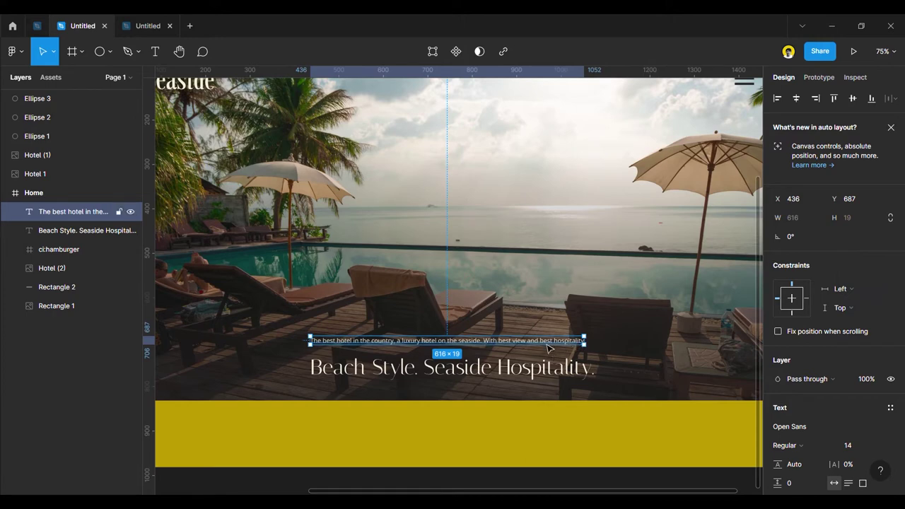
Centre-align the two-line description and position it centred above the headline.
left_click_drag(551, 347, 519, 340)
scroll(851, 460, "down", 2)
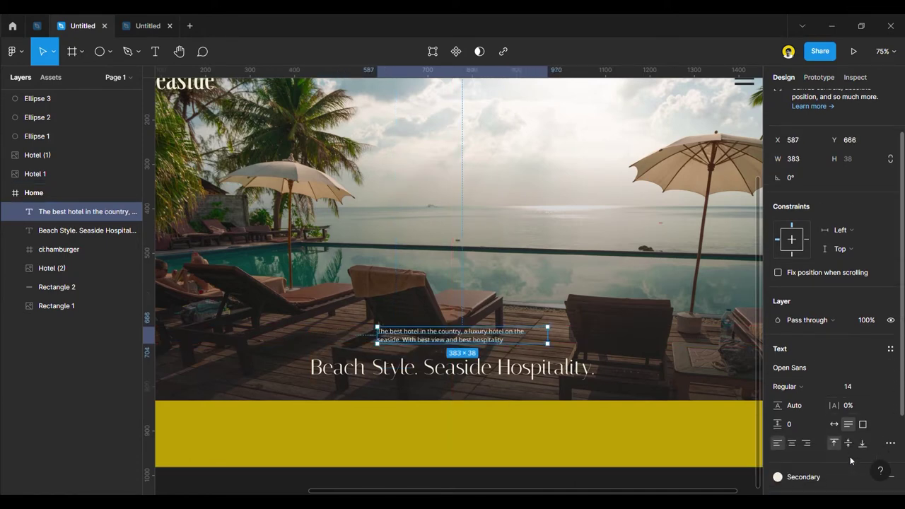
left_click(792, 443)
left_click_drag(500, 343, 489, 349)
scroll(495, 339, "down", 3)
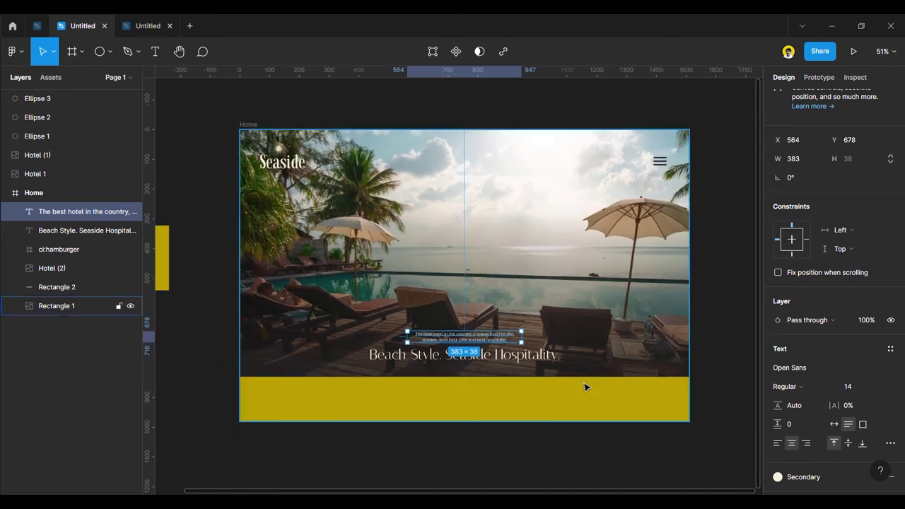
left_click(570, 435)
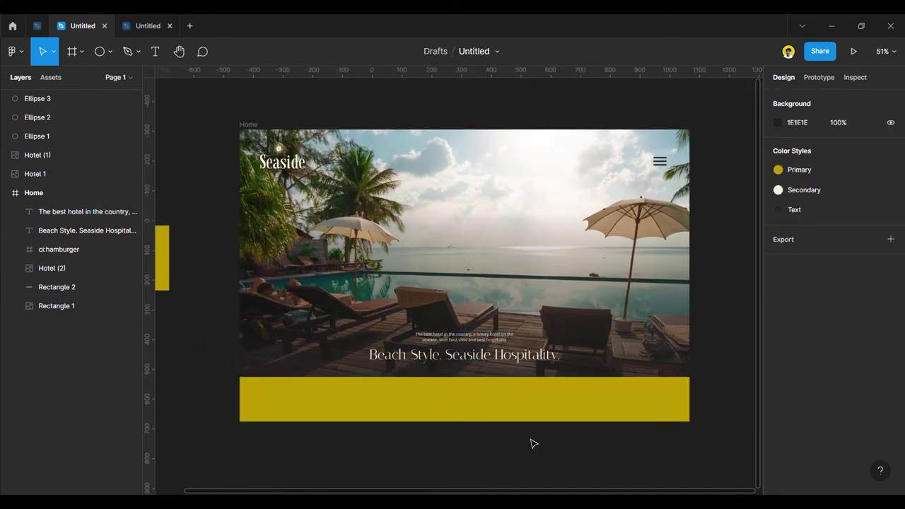
scroll(535, 443, "up", 1)
scroll(455, 393, "up", 2)
left_click(460, 340)
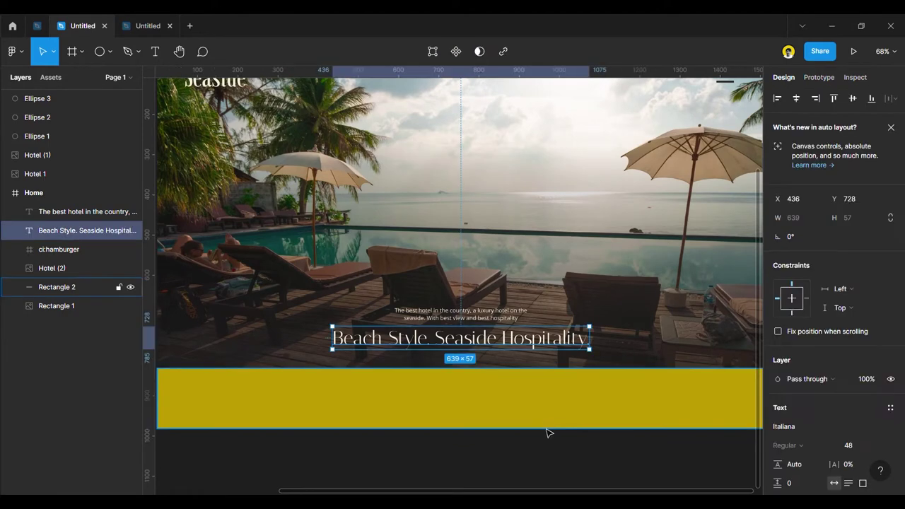
Select the tagline and headline together and nudge them upward.
left_click(493, 316, "shift")
key("Escape")
left_click(527, 343)
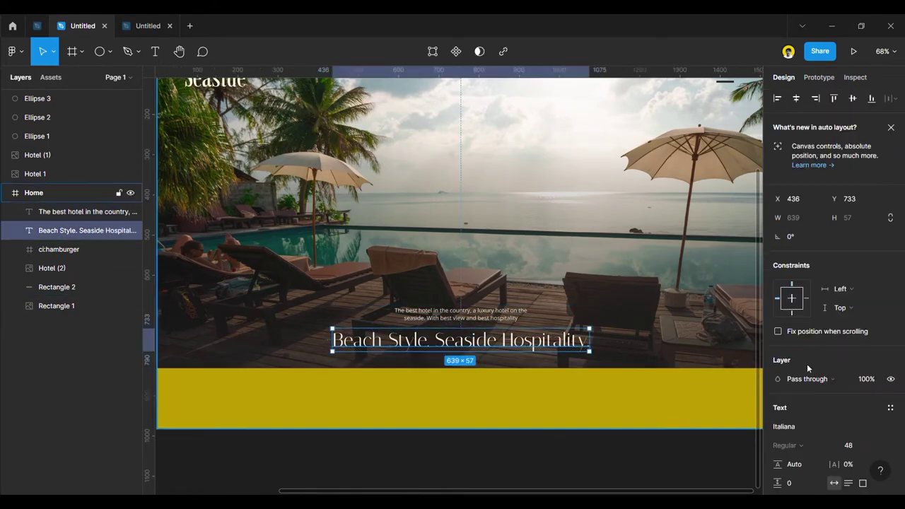
scroll(855, 420, "down", 4)
key("Escape")
left_click(462, 314)
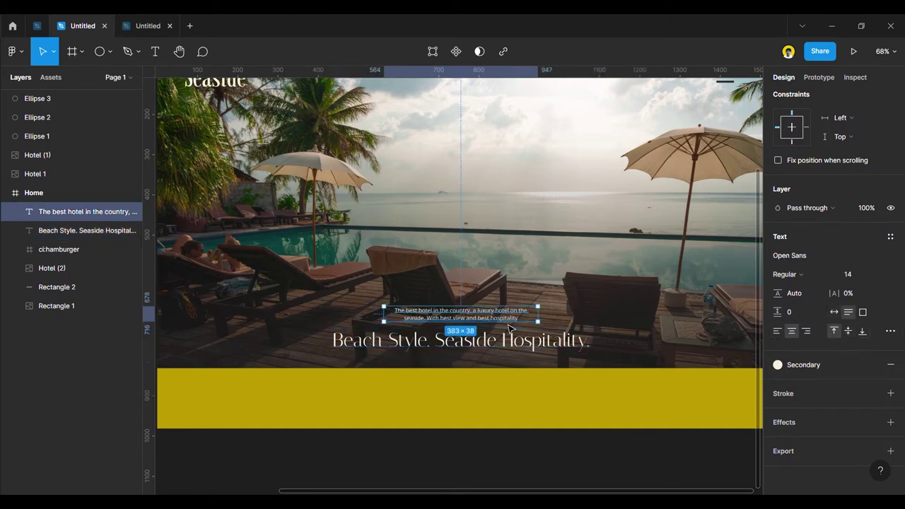
left_click(503, 342, "shift")
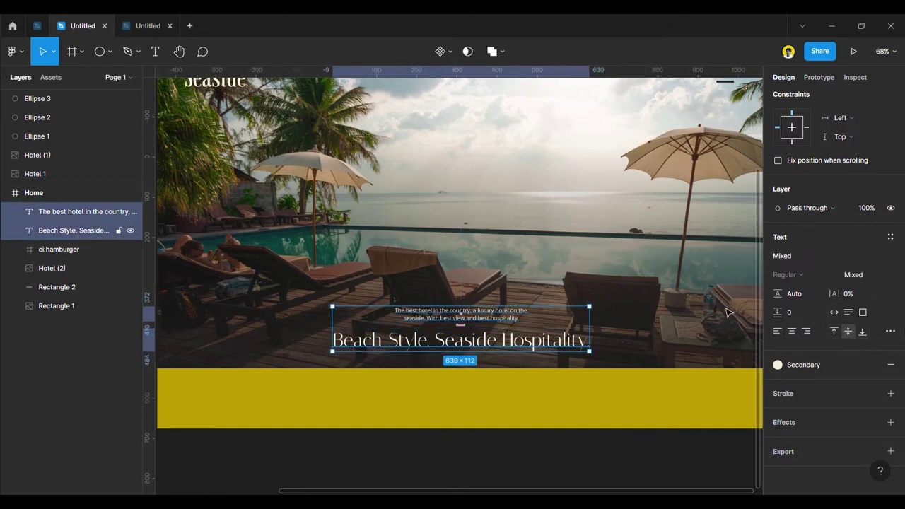
scroll(813, 274, "up", 4)
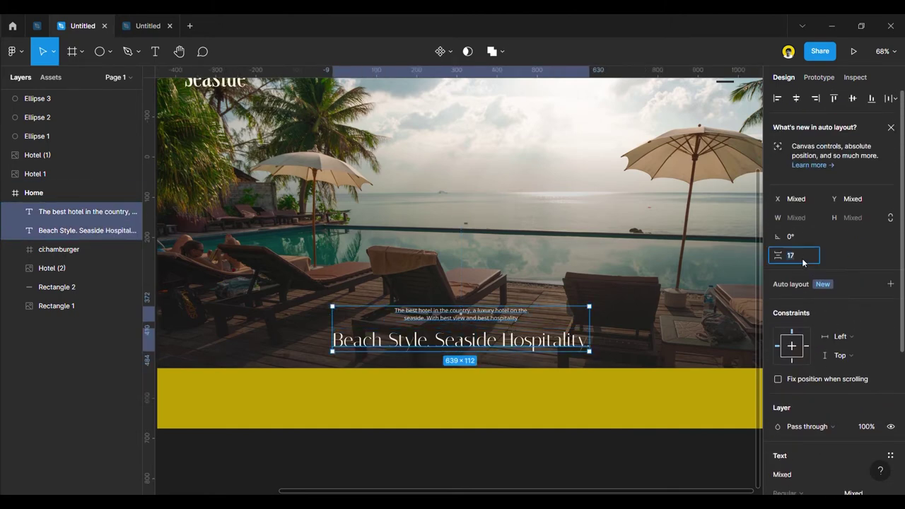
key("Up")
key("Up")
key("Up")
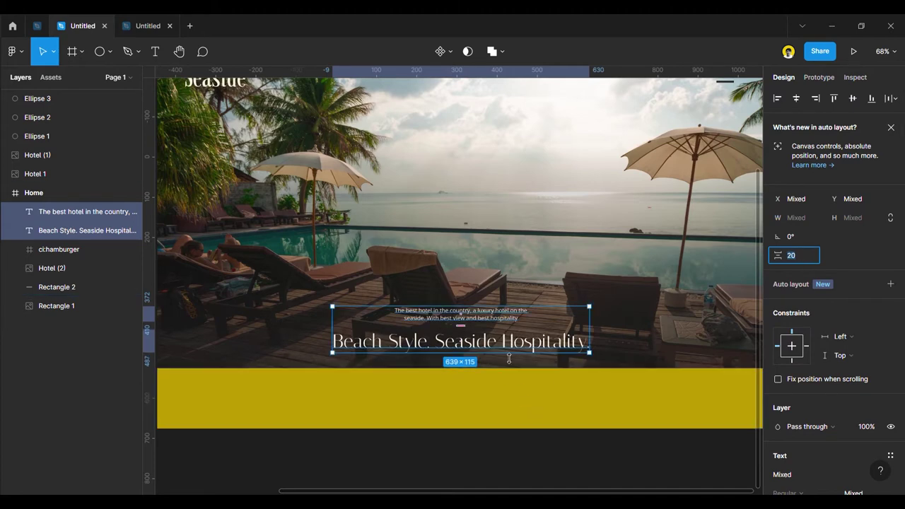
key("Up")
key("Up")
key("Up")
key("Up")
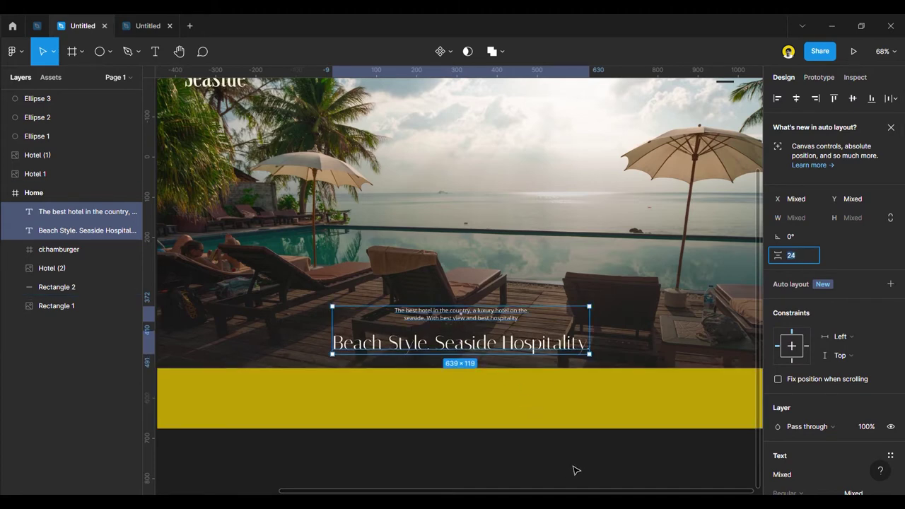
left_click(600, 467)
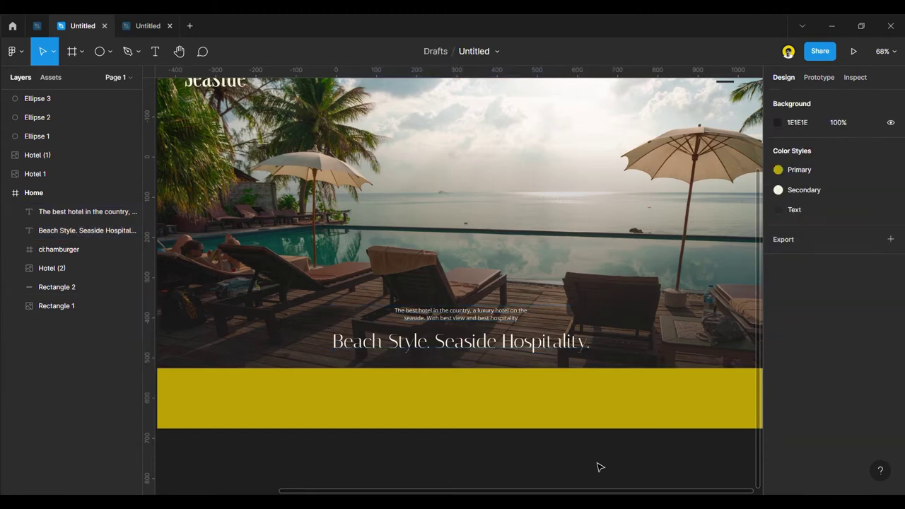
Reselect both text layers, undo the last nudge, and review the hero.
left_click(488, 342)
left_click(488, 318, "shift")
key("ctrl+z")
key("ctrl+z")
key("ctrl+z")
left_click(597, 471)
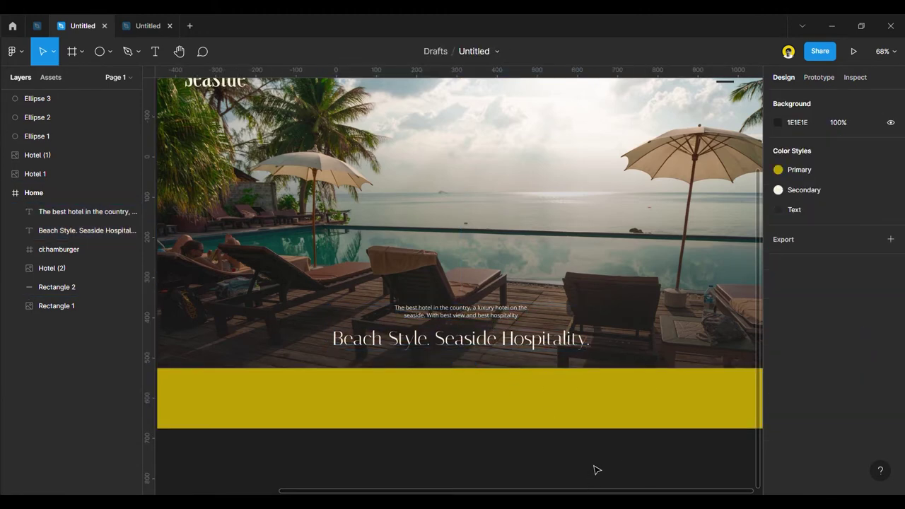
scroll(600, 368, "down", 5)
scroll(565, 408, "up", 3)
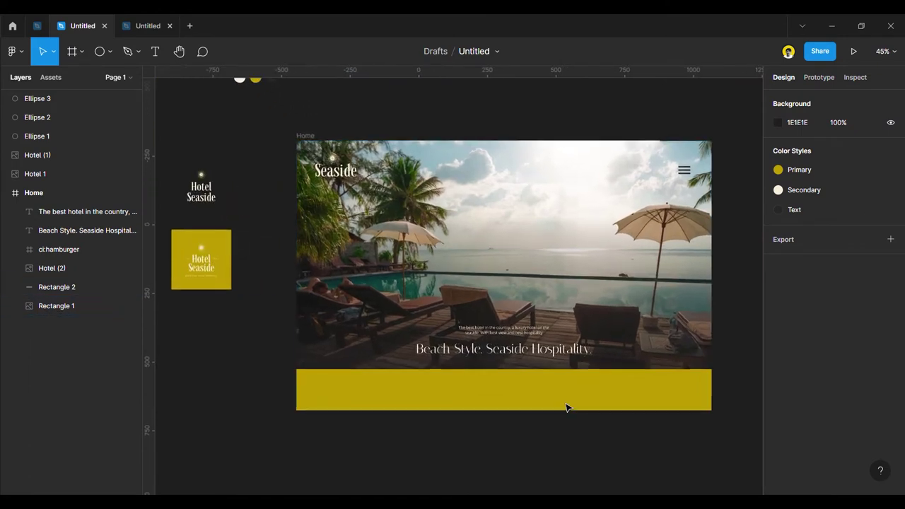
scroll(396, 407, "up", 2)
scroll(495, 403, "down", 4)
scroll(553, 368, "up", 1)
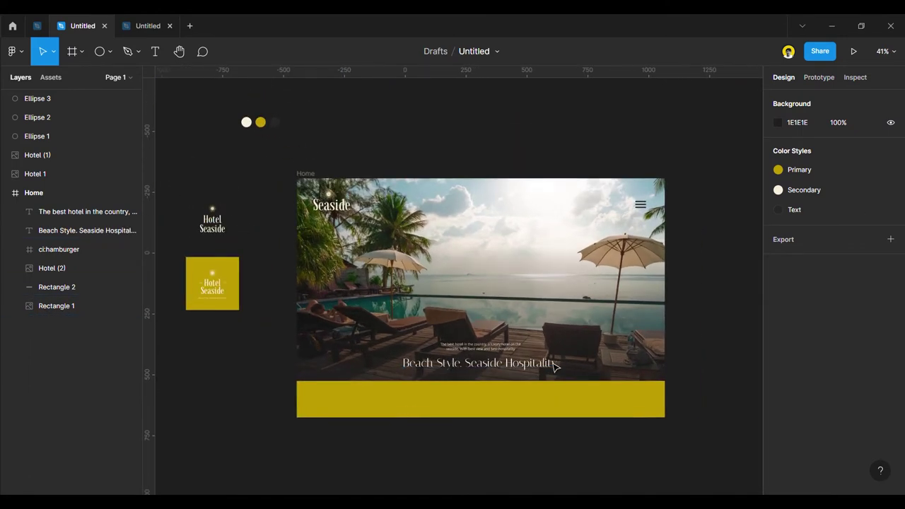
scroll(553, 368, "up", 1)
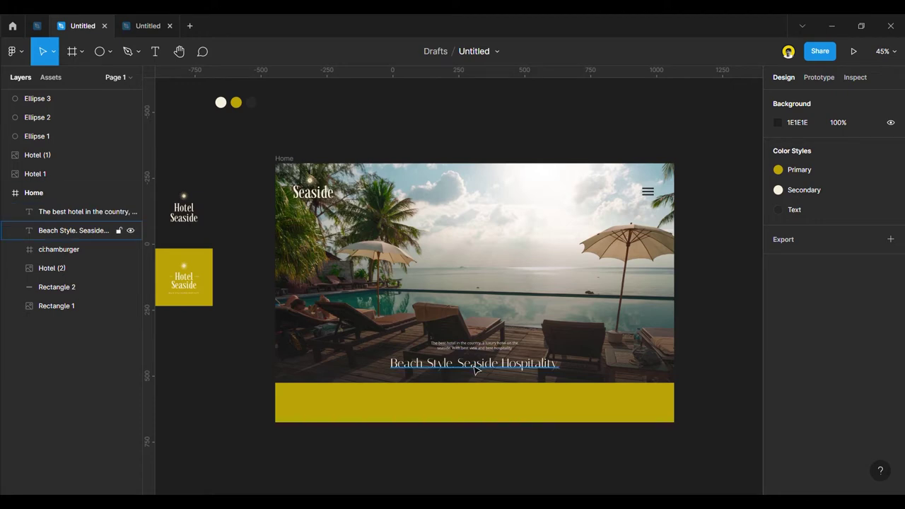
Select both text layers in the Layers panel and nudge them up about 2 px.
left_click(85, 231)
left_click(85, 211, "shift")
key("Up")
key("Up")
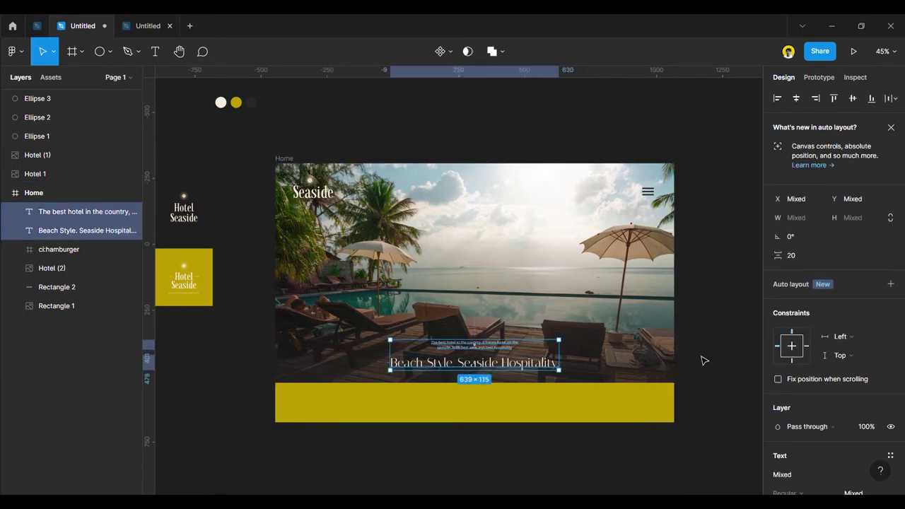
left_click(703, 358)
left_click(85, 211)
left_click(249, 292)
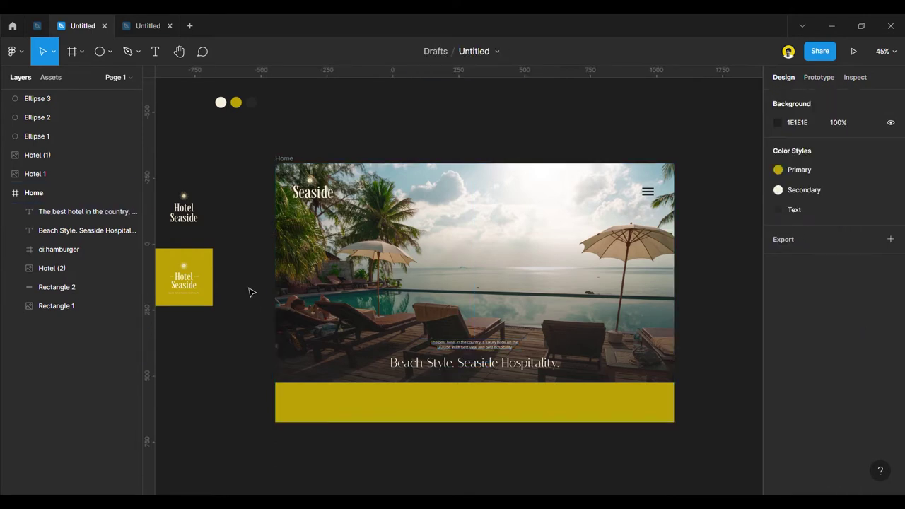
left_click(155, 51)
left_click(136, 51)
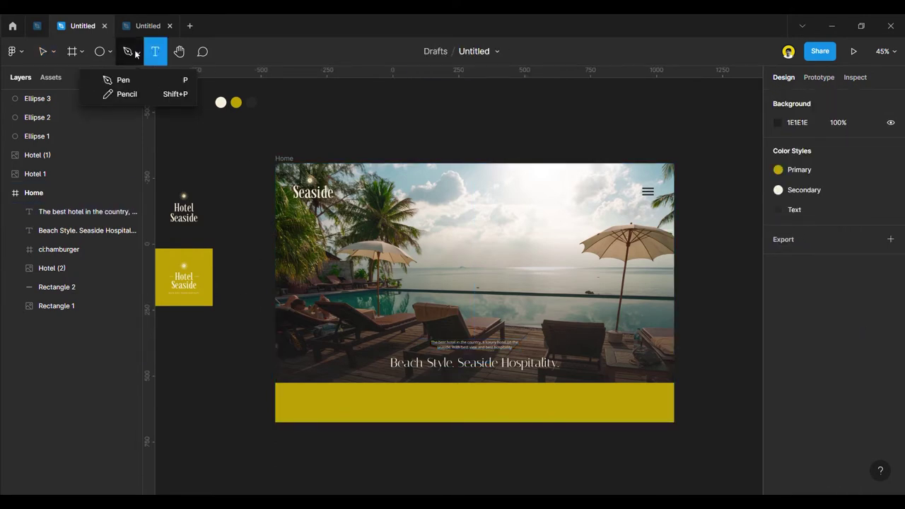
Draw a short horizontal line with the Pen tool inside the yellow band.
left_click(121, 80)
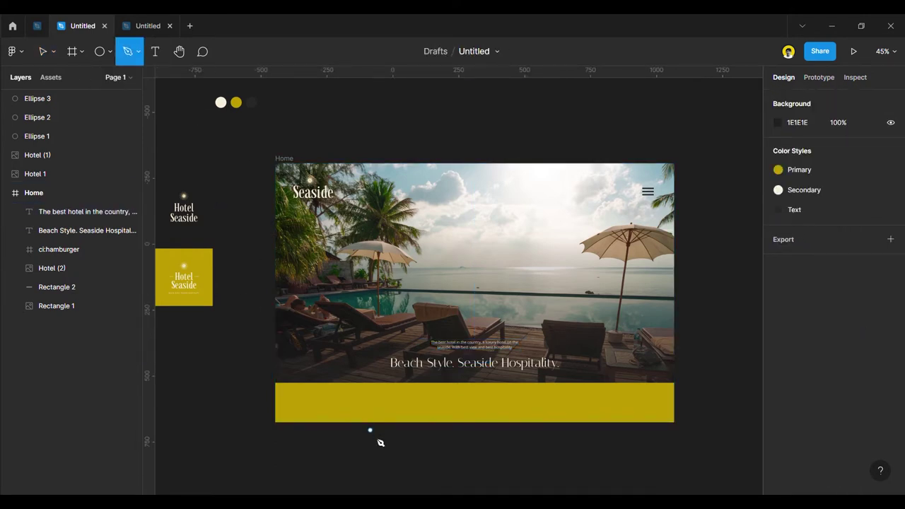
left_click(328, 410)
left_click(377, 411)
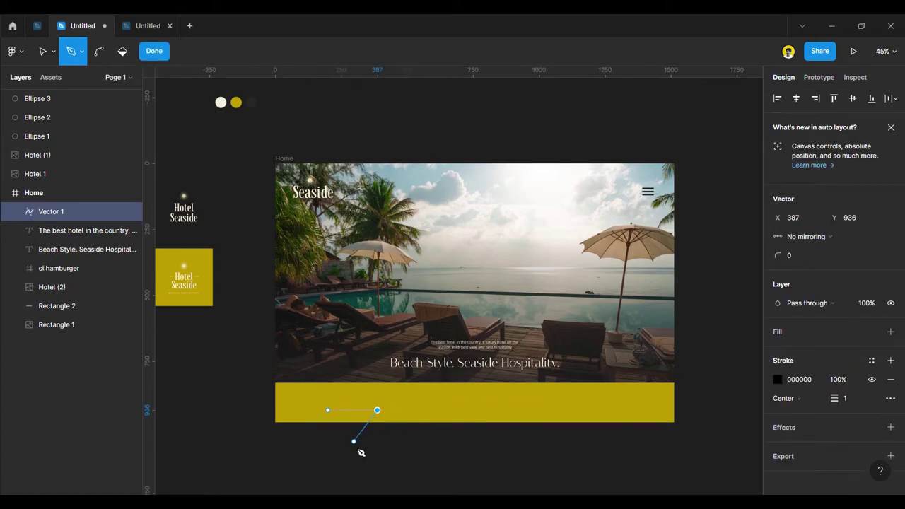
left_click(156, 53)
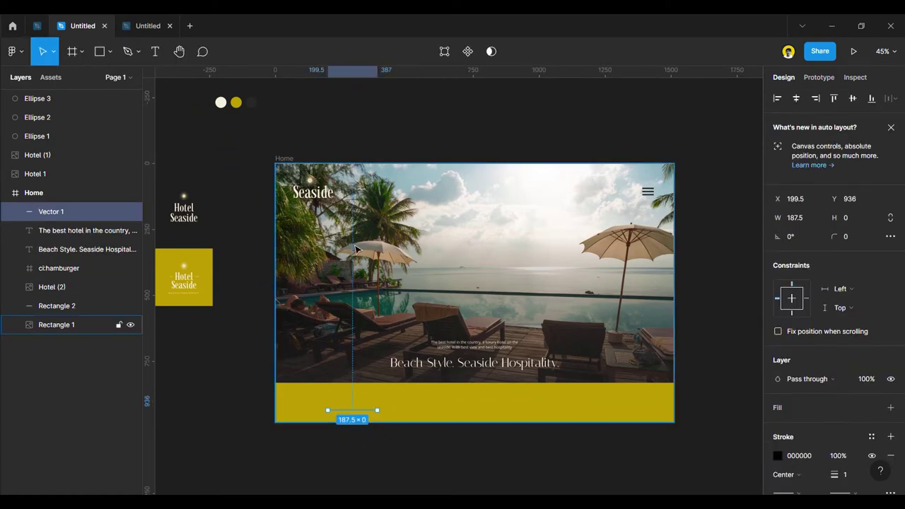
Show the layout grid and nudge the line left to align with a column.
key("shift+g")
scroll(350, 412, "up", 5)
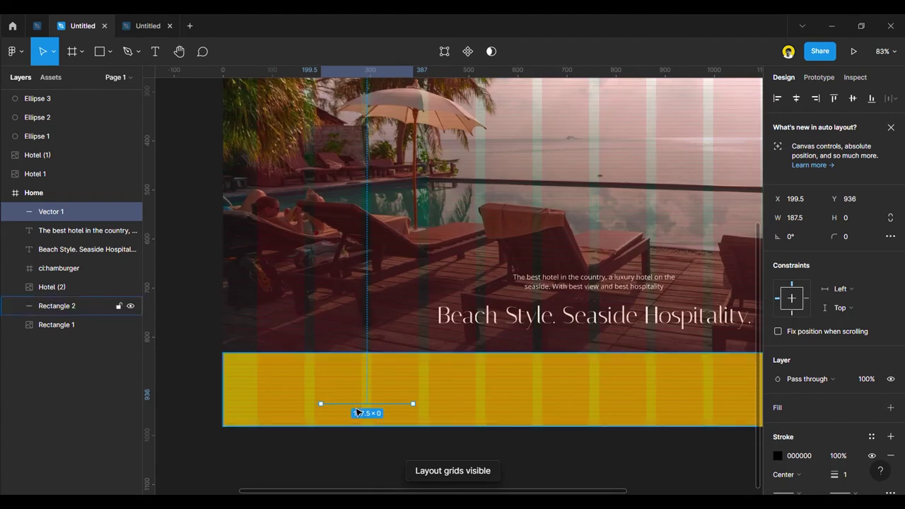
left_click_drag(359, 408, 354, 410)
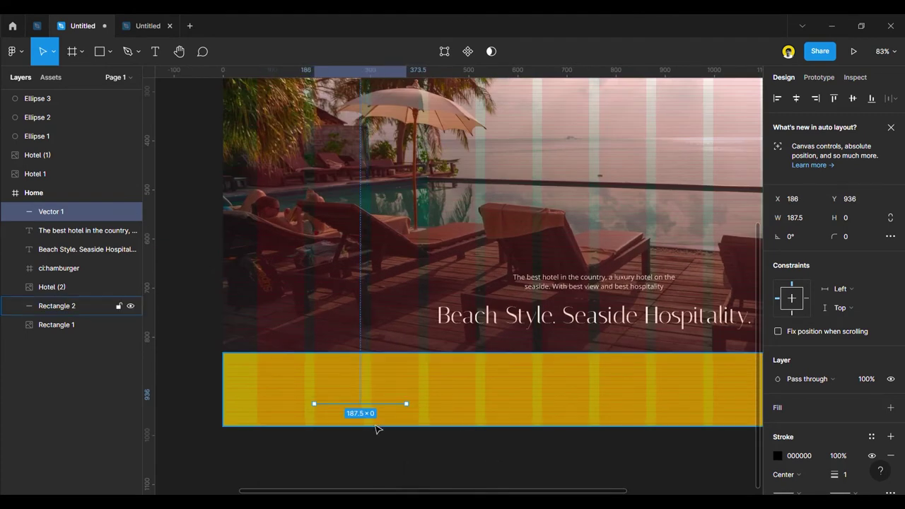
scroll(376, 429, "up", 3)
scroll(813, 396, "down", 2)
Stroke the line with the cream Secondary colour style and check it against the layout grid.
left_click(871, 338)
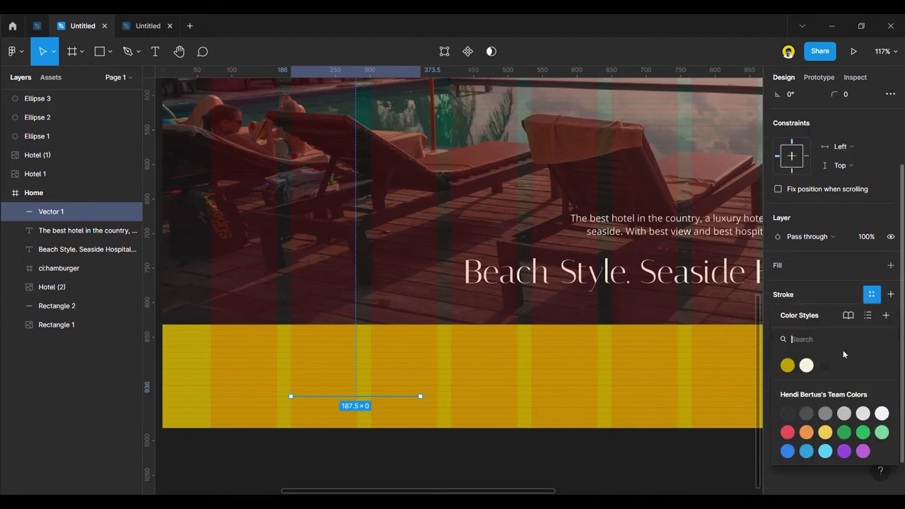
left_click(806, 365)
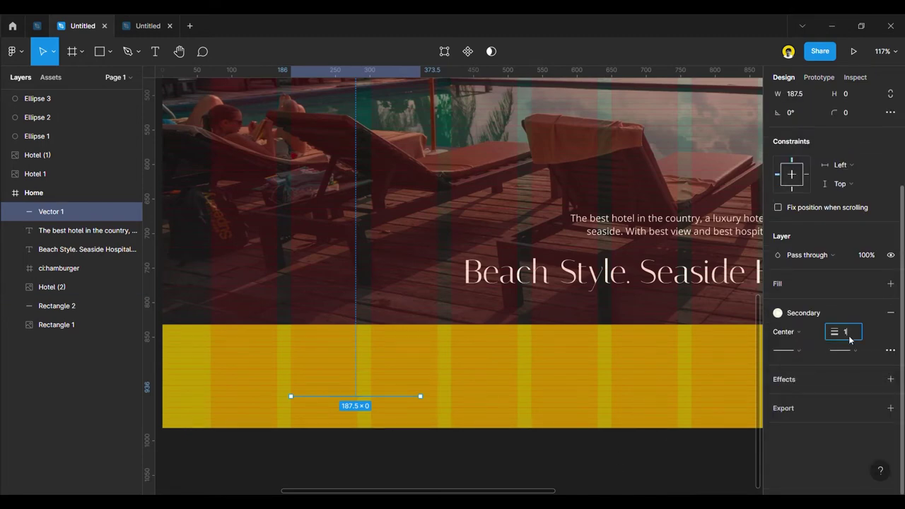
left_click(560, 459)
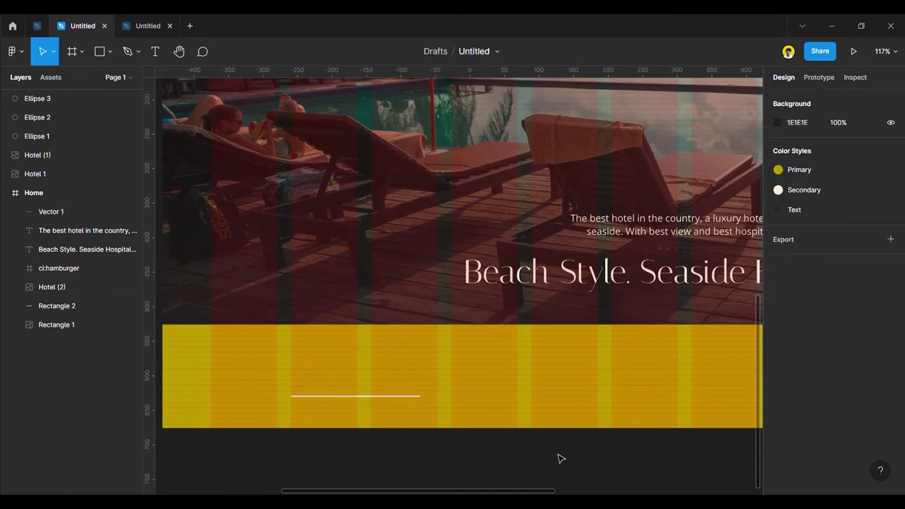
key("ctrl+shift+4")
scroll(408, 418, "down", 5)
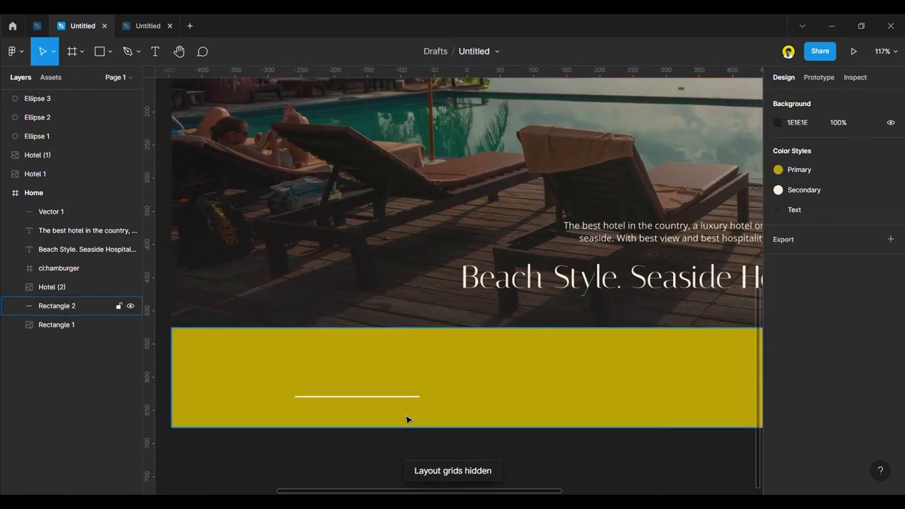
scroll(408, 419, "up", 2)
key("ctrl+shift+4")
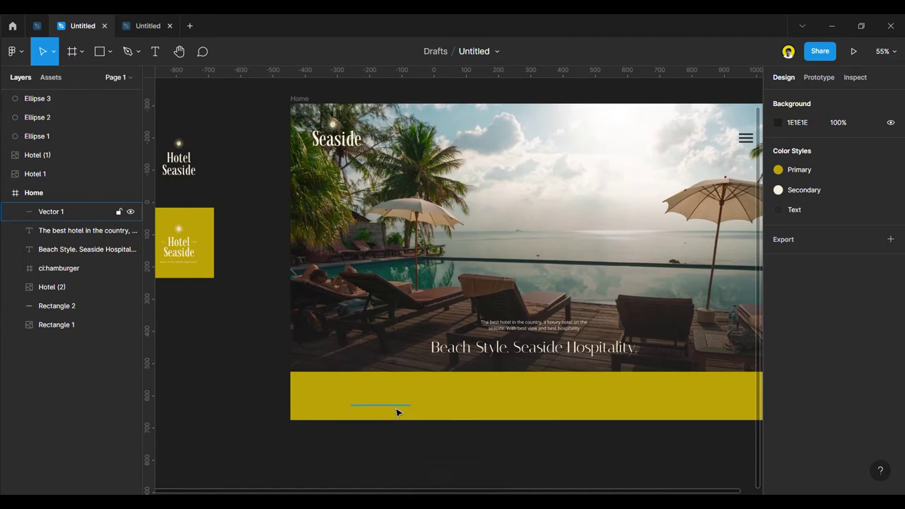
Lengthen the line to 211 wide and move it up and right within the band.
scroll(395, 412, "up", 3)
left_click_drag(384, 410, 443, 413)
double_click(426, 408)
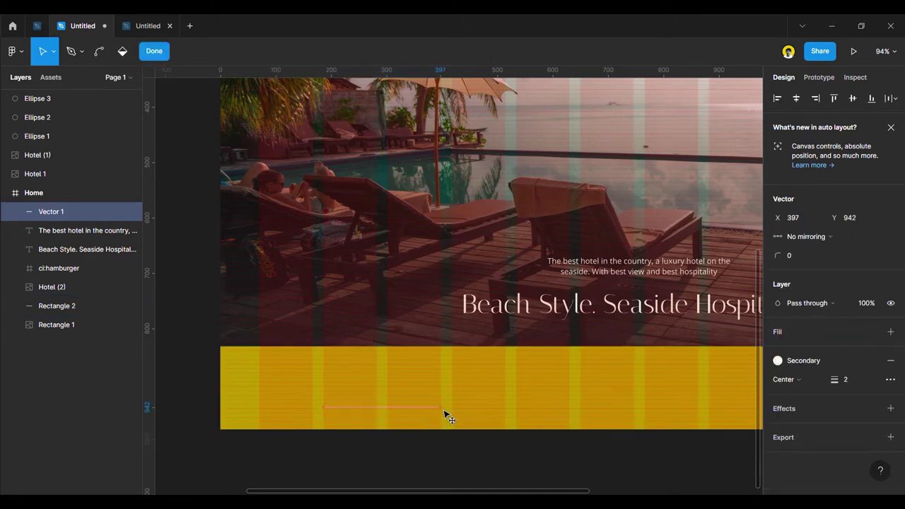
key("Escape")
left_click_drag(417, 415, 542, 413)
Duplicate the line twice, making three evenly spaced cream lines at Y 942.
key("ctrl+d")
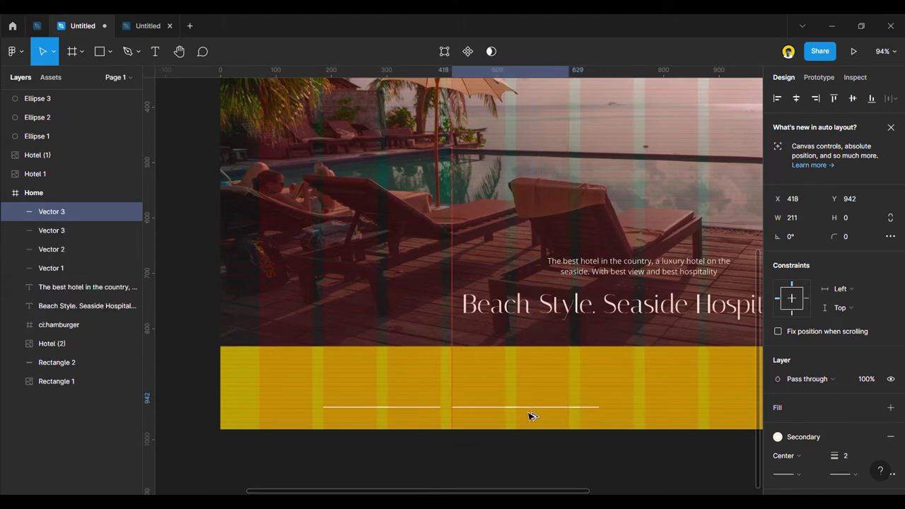
key("ctrl+z")
key("ctrl+z")
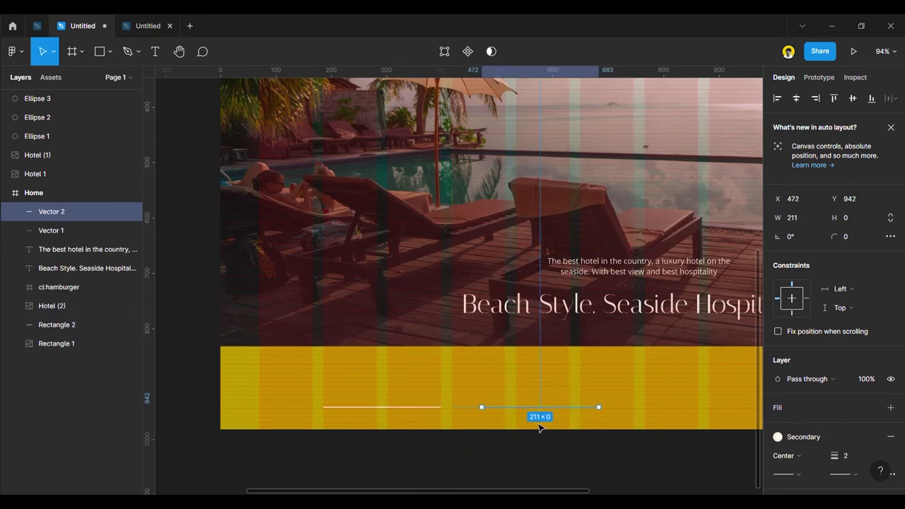
key("ctrl+z")
left_click_drag(527, 417, 516, 417)
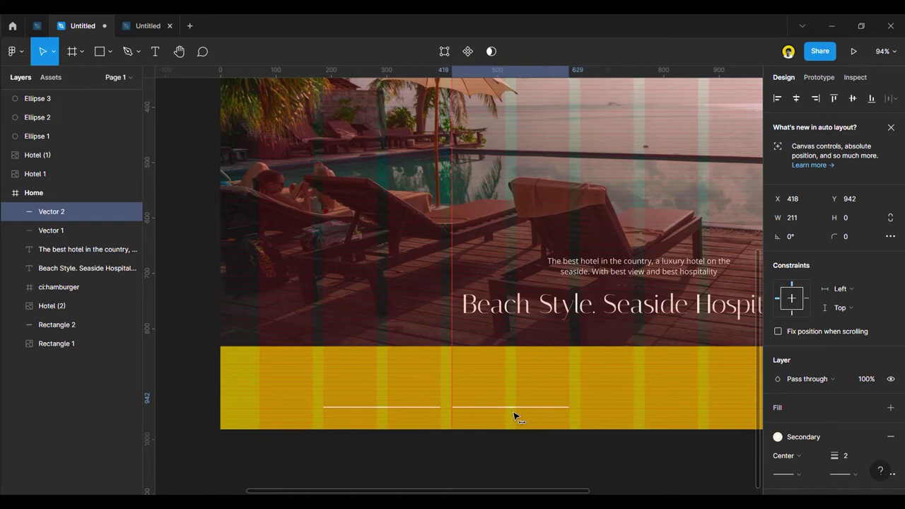
scroll(567, 428, "down", 2)
scroll(461, 413, "up", 4)
left_click_drag(460, 411, 614, 410)
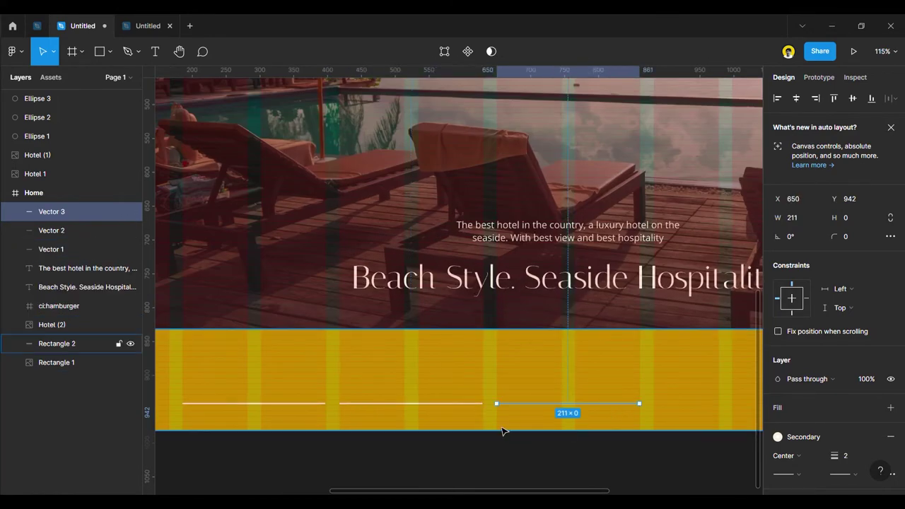
scroll(502, 428, "down", 5)
left_click(547, 462)
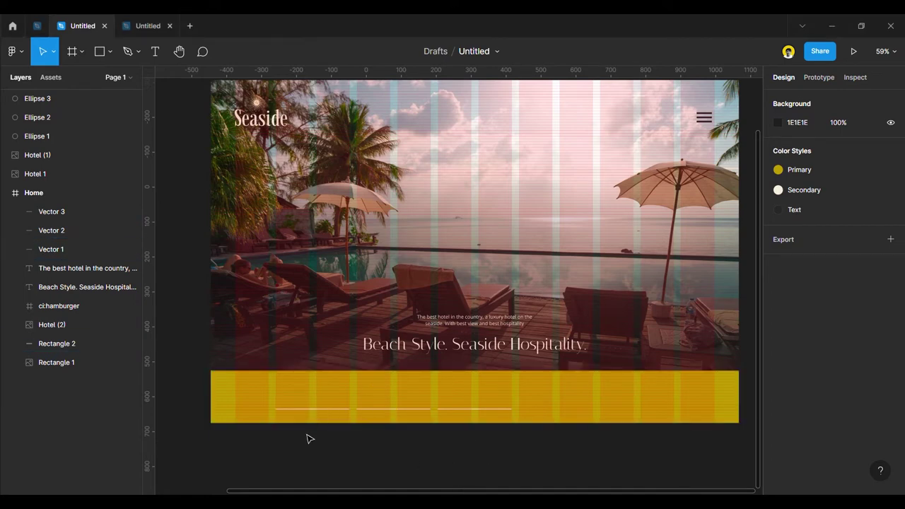
Copy the tagline into the yellow bar as an auto-width CHECK IN label above the first underline.
scroll(316, 424, "up", 1)
scroll(323, 419, "up", 1)
left_click_drag(498, 318, 333, 401)
key("alt")
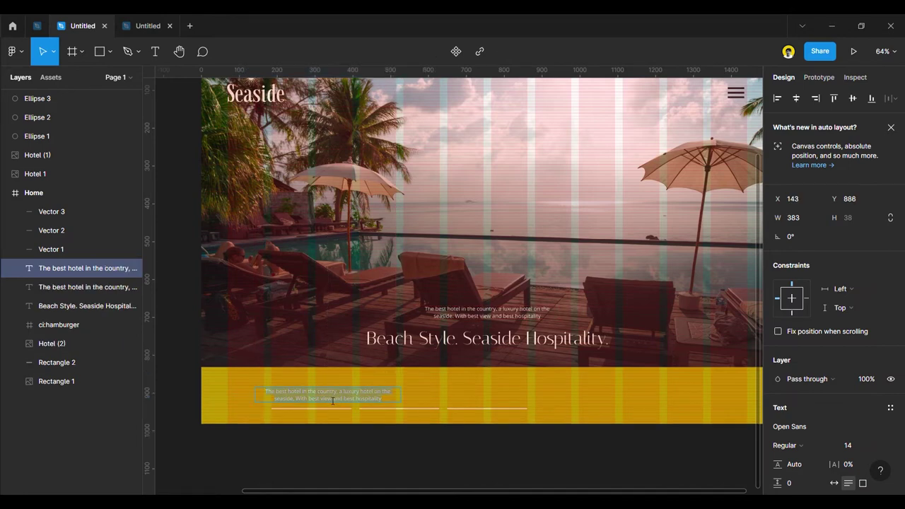
key("Return")
type("CHECK IN")
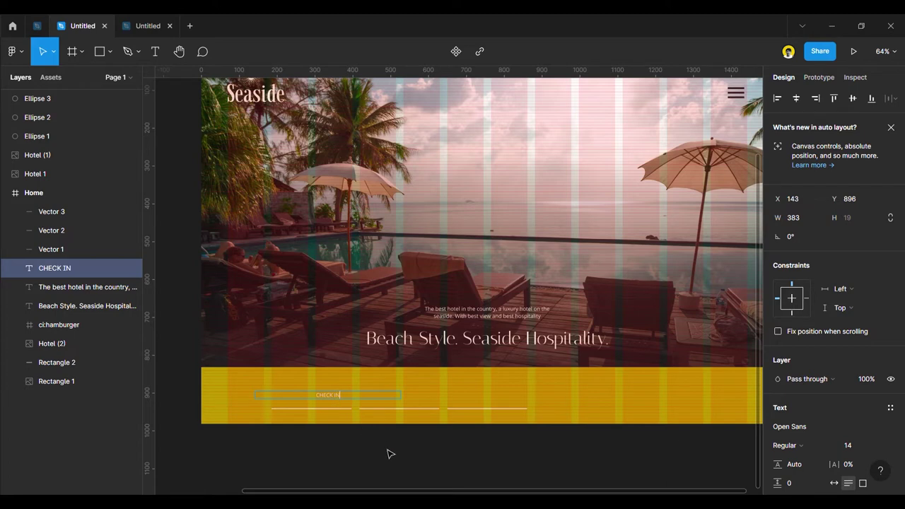
key("Escape")
left_click(862, 482)
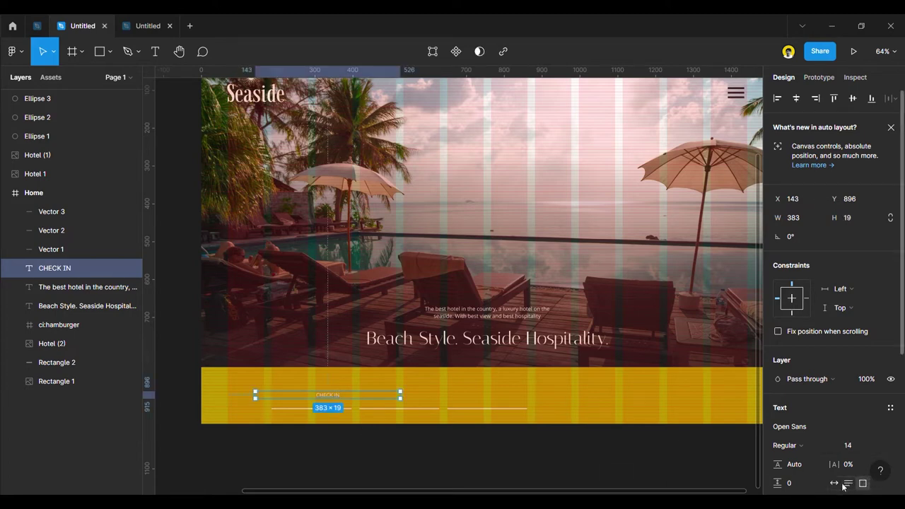
left_click(835, 484)
left_click_drag(331, 396, 380, 396)
Duplicate CHECK IN onto the second underline and rename it CHECK OUT.
key("alt")
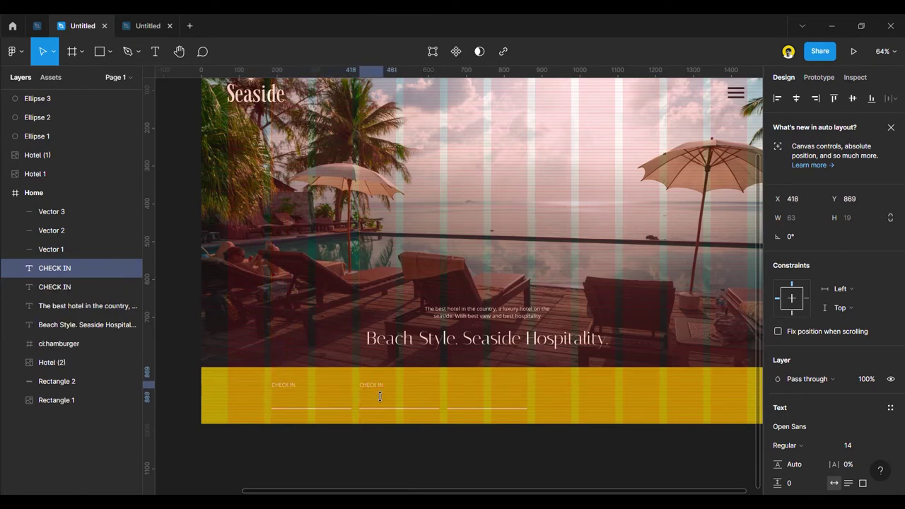
double_click(374, 386)
type("CHECK OUT")
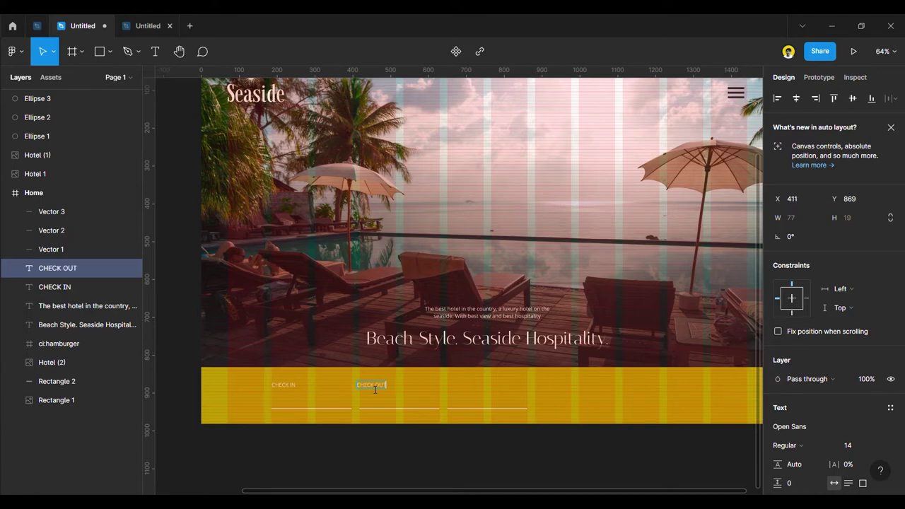
key("Escape")
key("Escape")
scroll(395, 450, "up", 3)
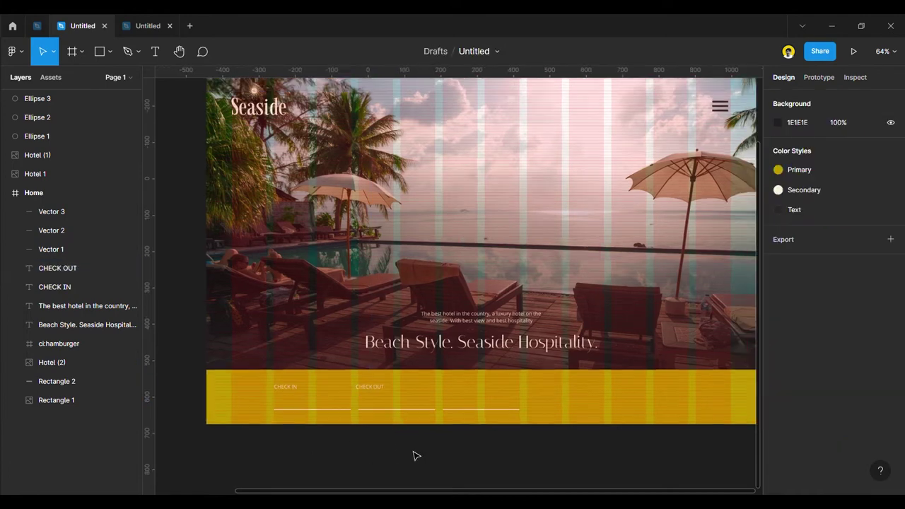
Alt-drag another copy to the third underline and rename it PERSON.
left_click_drag(318, 375, 435, 377)
key("alt")
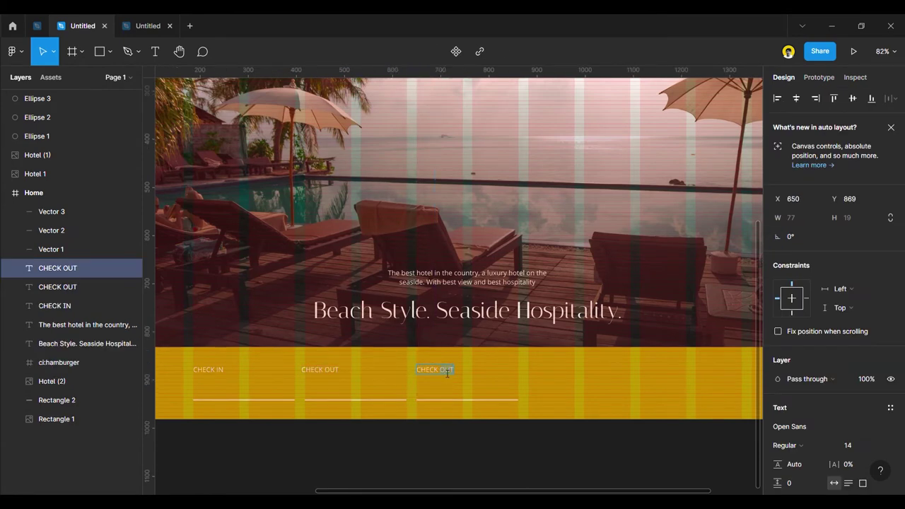
type("PERSON")
key("Escape")
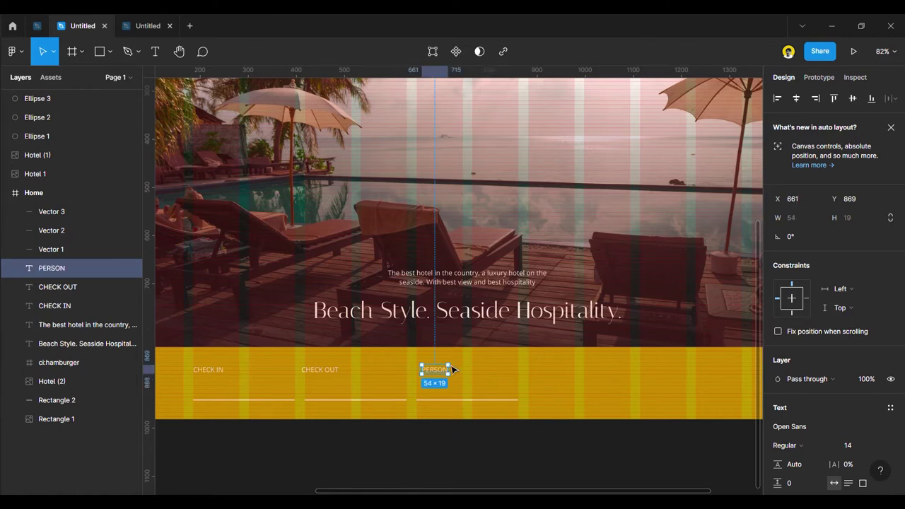
scroll(455, 369, "up", 3)
left_click_drag(430, 373, 424, 374)
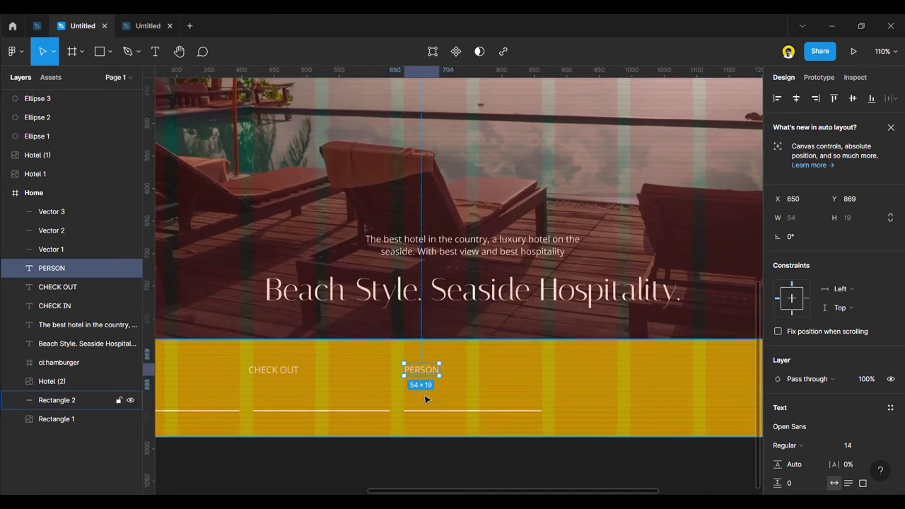
Select CHECK IN, CHECK OUT and PERSON and nudge all three down together.
scroll(424, 400, "down", 5)
left_click(429, 448)
left_click(268, 383)
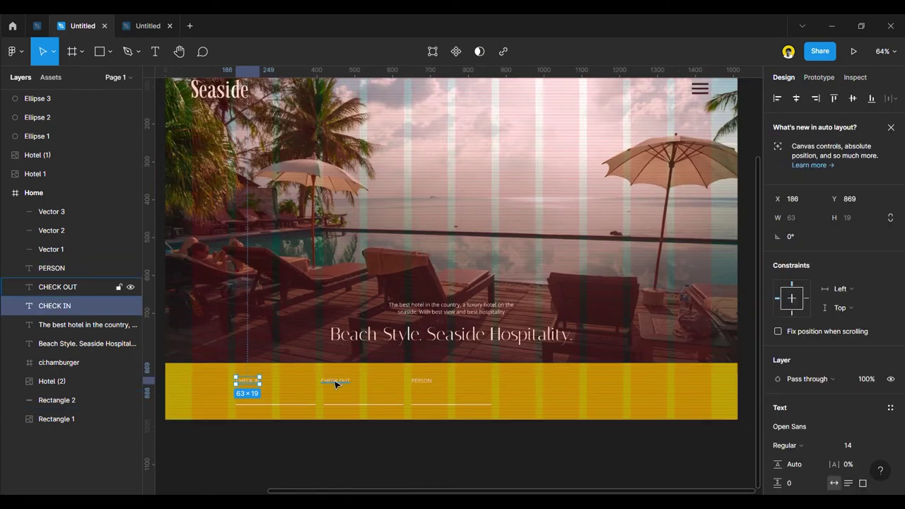
left_click(336, 381, "shift")
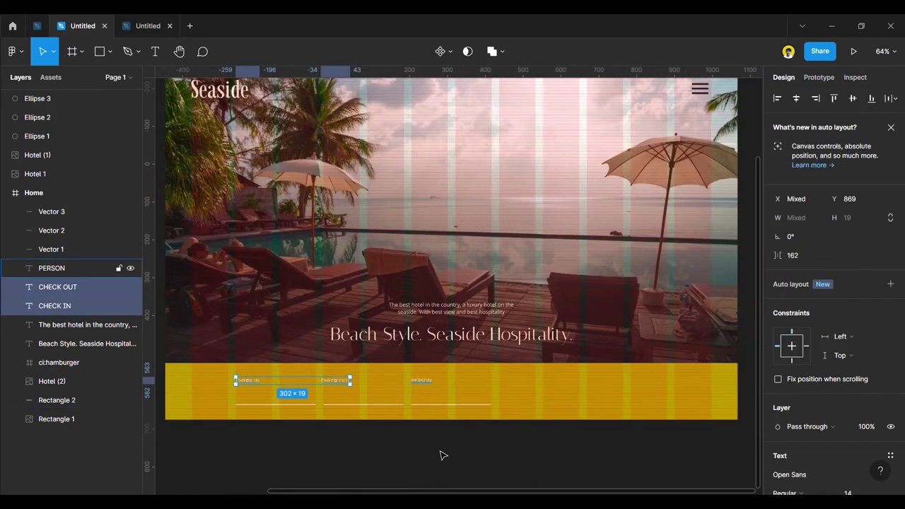
left_click(421, 381, "shift")
key("Down")
key("Down")
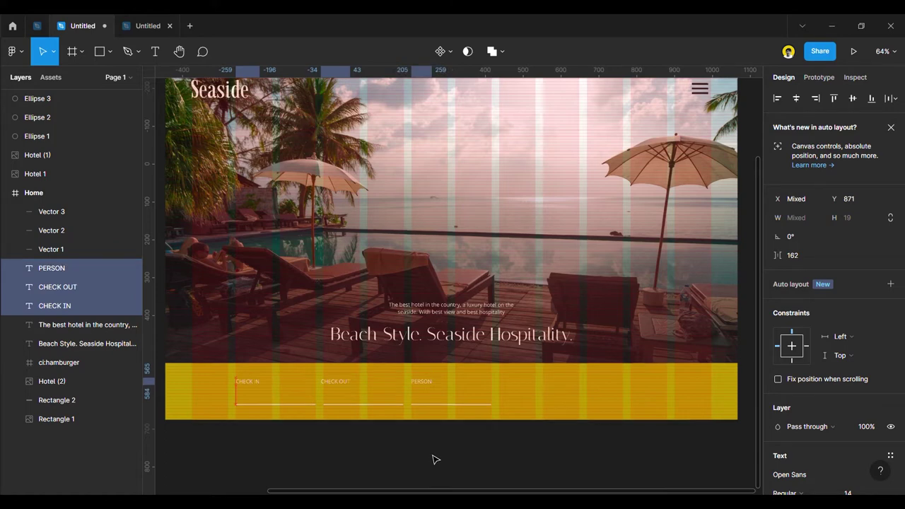
key("Down")
key("Down")
key("Down")
key("Down")
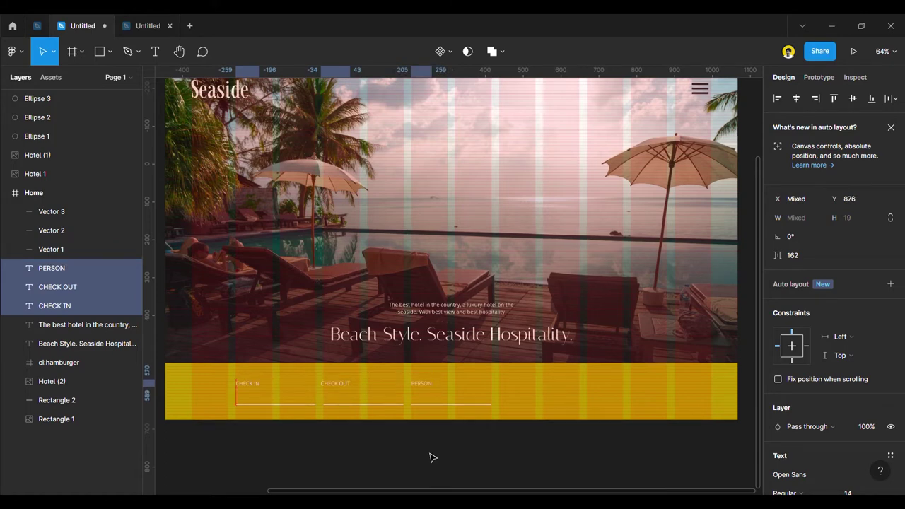
left_click(430, 454)
scroll(316, 464, "down", 3)
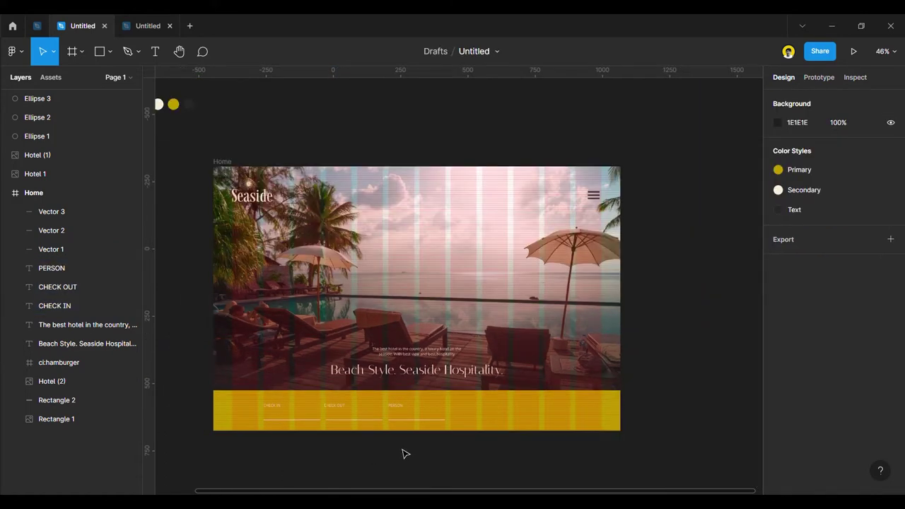
Group the PERSON label with its underline.
scroll(396, 442, "up", 2)
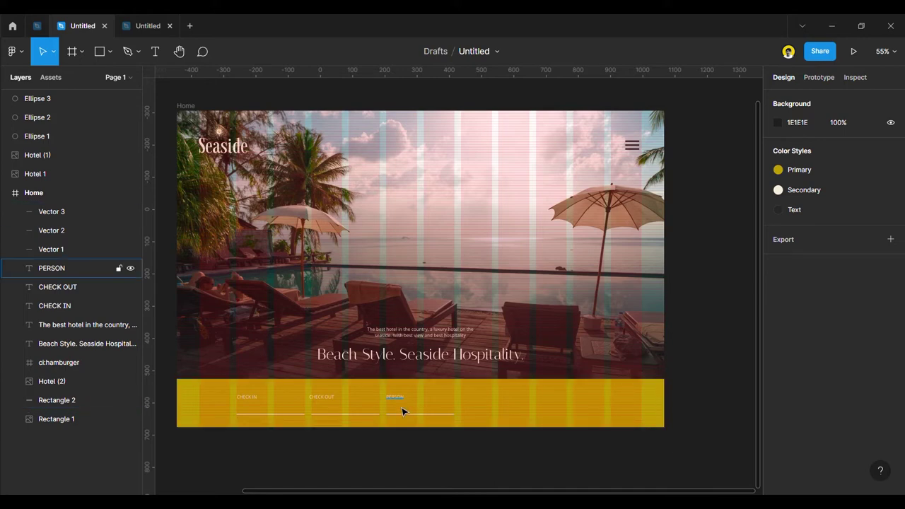
left_click(273, 413)
left_click(253, 398, "shift")
left_click(344, 415, "shift")
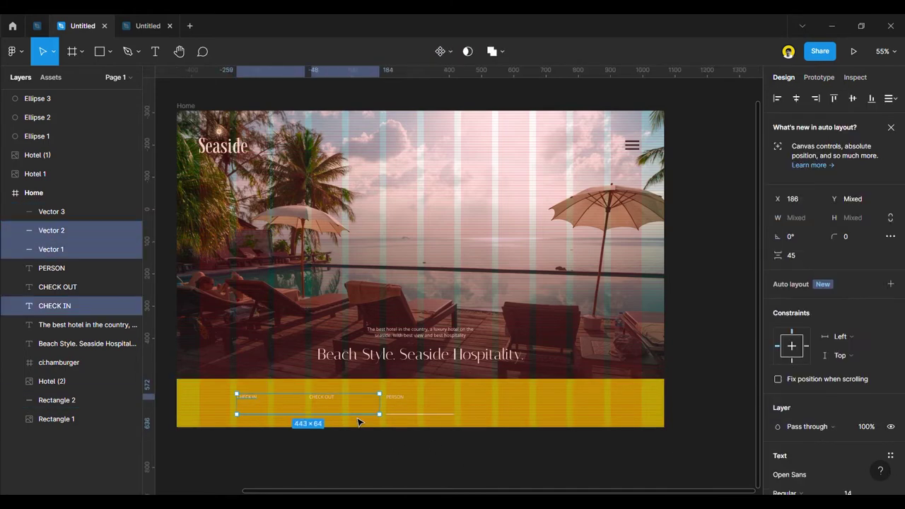
left_click(323, 400, "shift")
left_click(417, 415, "shift")
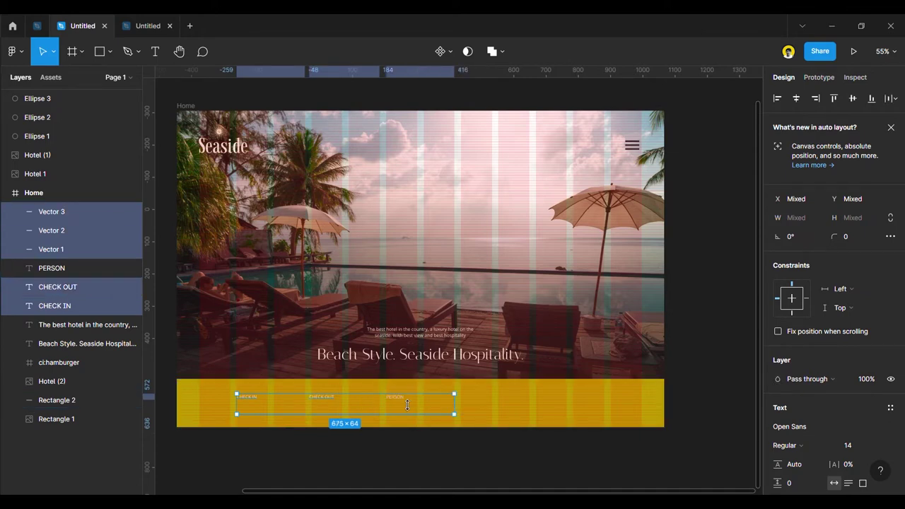
left_click(400, 406, "shift")
left_click(422, 444)
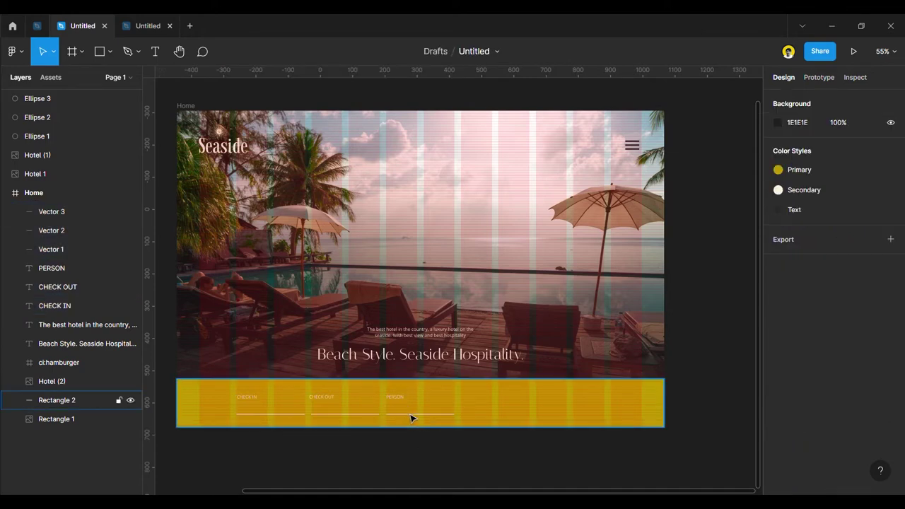
left_click(412, 415)
left_click(405, 404, "shift")
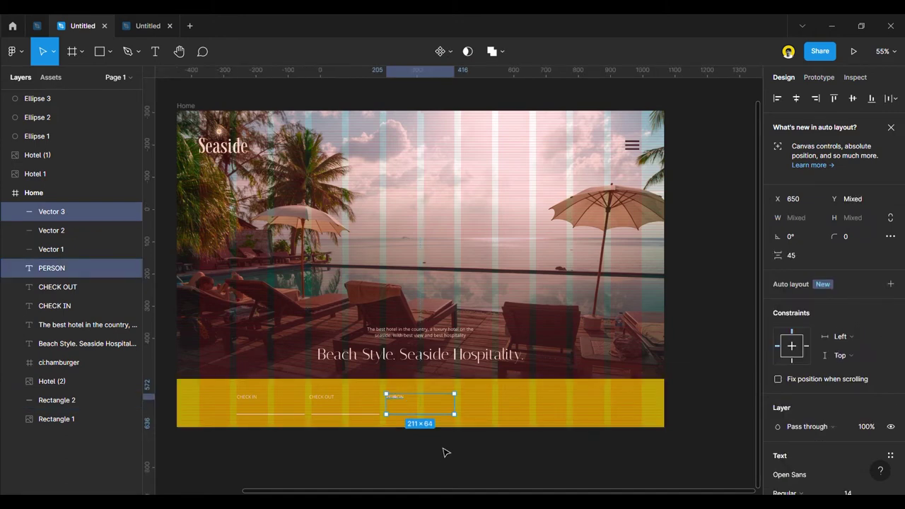
key("ctrl+g")
Group CHECK OUT and CHECK IN each with its own underline.
left_click(348, 417)
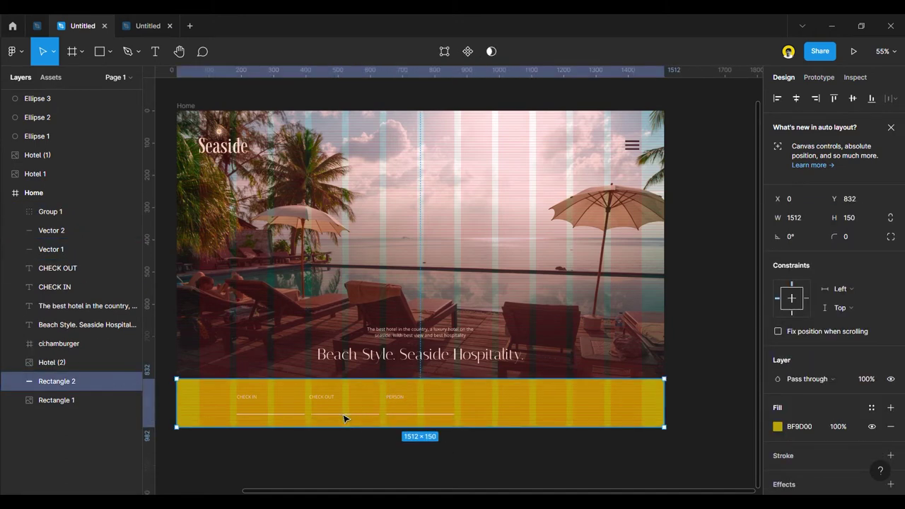
left_click(344, 416)
left_click(329, 400, "shift")
key("ctrl+g")
left_click(286, 417)
left_click(247, 398, "shift")
key("ctrl+g")
Tidy up the three groups into an even row spaced 101 apart.
left_click(335, 410, "shift")
left_click(404, 403, "shift")
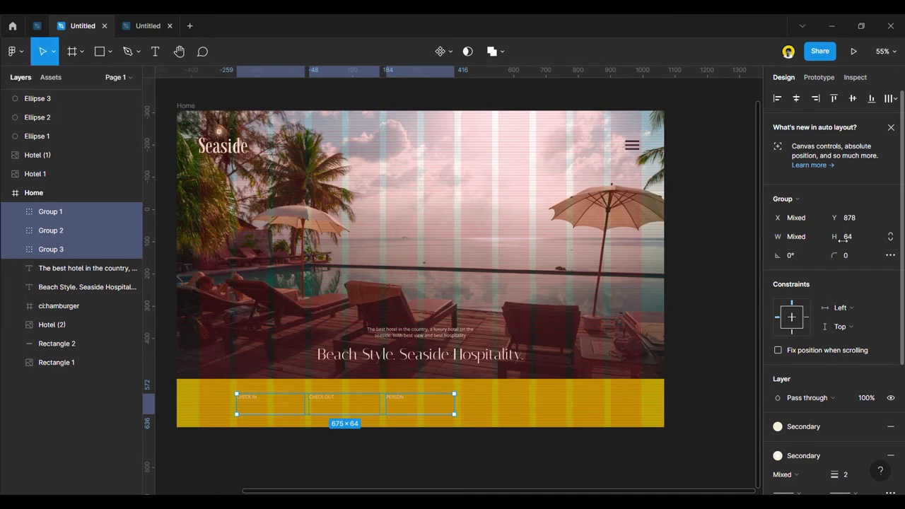
left_click(890, 98)
left_click(794, 121)
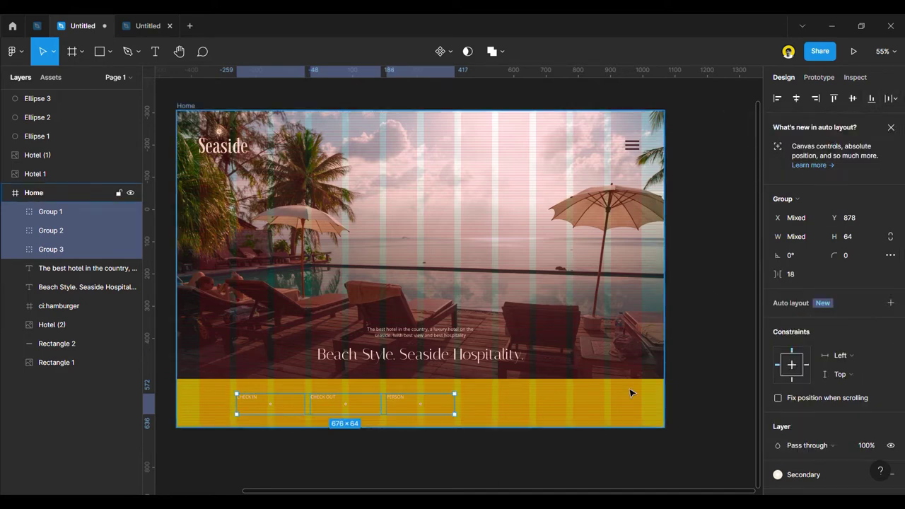
key("shift+Up")
key("shift+Up")
key("shift+Up")
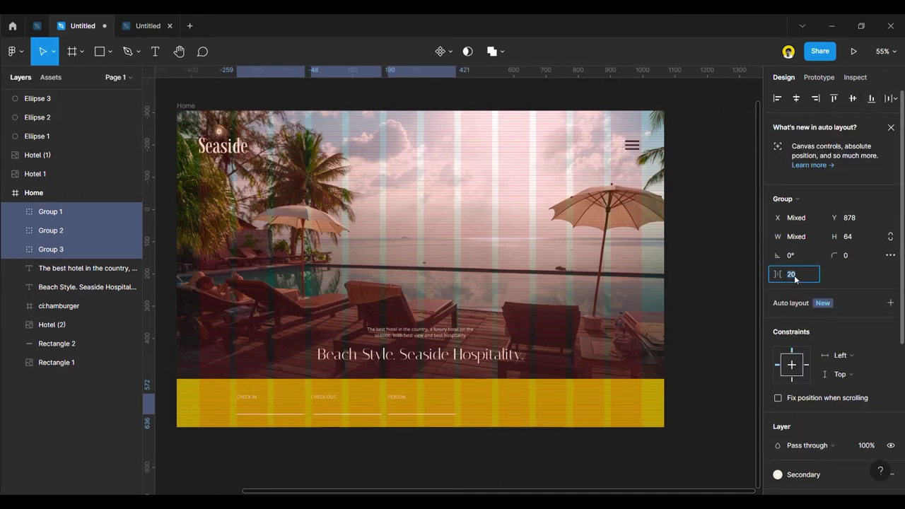
key("Up")
key("Up")
key("Up")
key("Up")
key("Up")
key("Up")
key("Up")
key("Up")
key("Up")
key("Up")
key("Up")
key("Up")
key("Up")
key("Up")
key("Up")
key("Up")
key("Up")
key("Up")
key("Up")
key("Up")
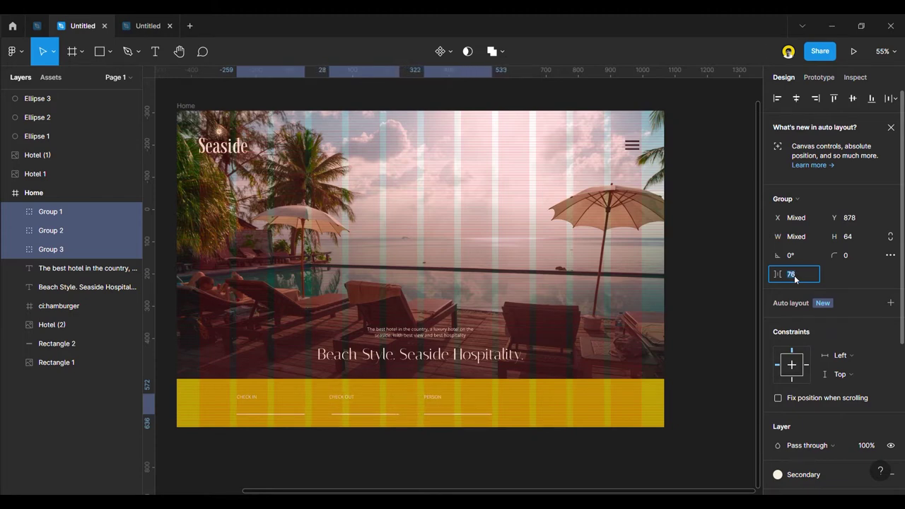
key("Up")
key("Up")
key("Up")
key("Up")
key("Up")
key("Up")
key("Up")
key("Up")
key("Up")
key("Up")
key("Up")
key("Up")
key("Up")
key("Up")
key("Up")
key("Up")
key("Up")
key("Up")
key("Up")
key("Up")
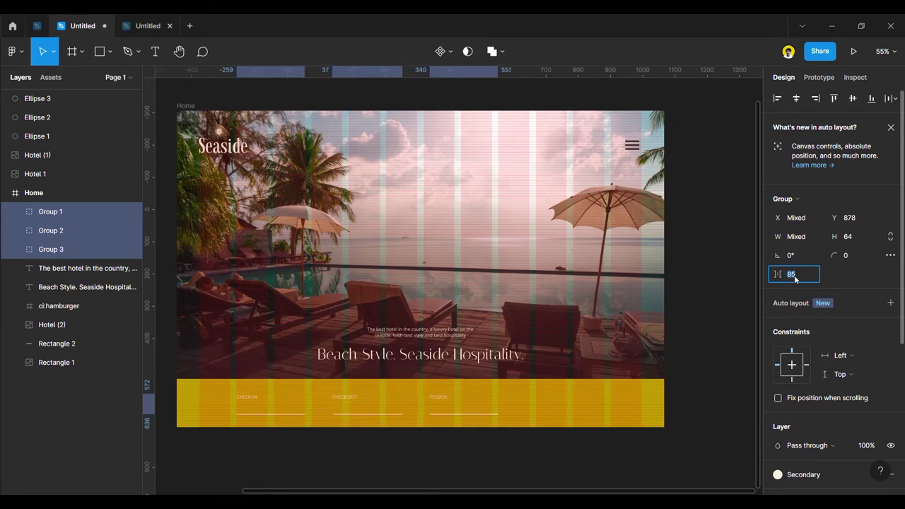
key("Up")
key("Up")
key("Up")
key("Up")
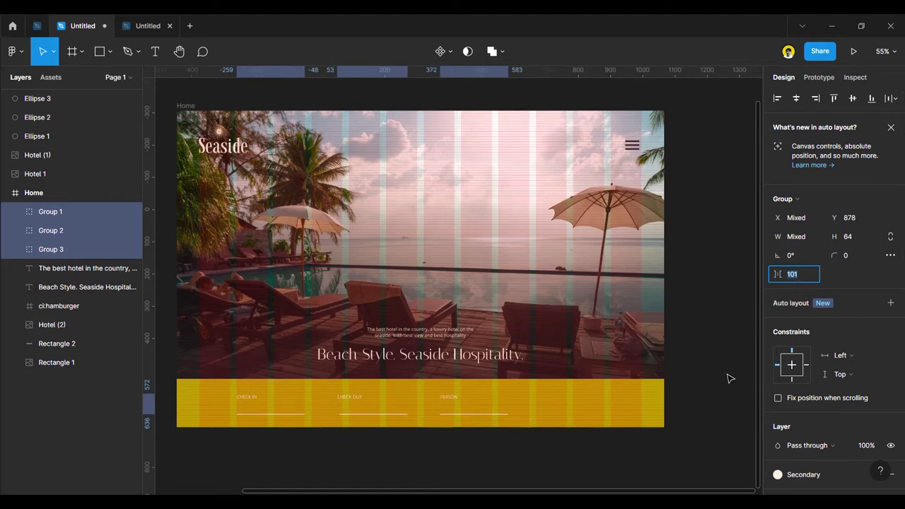
key("Escape")
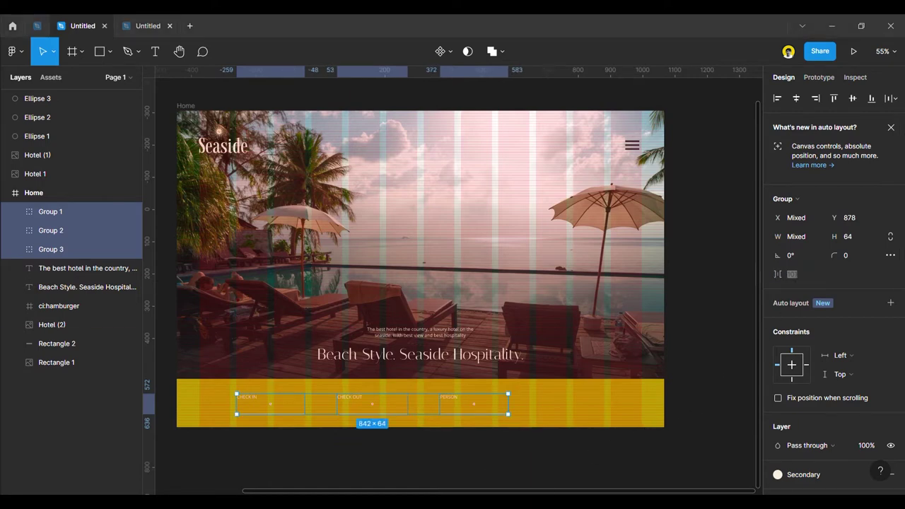
left_click(487, 465)
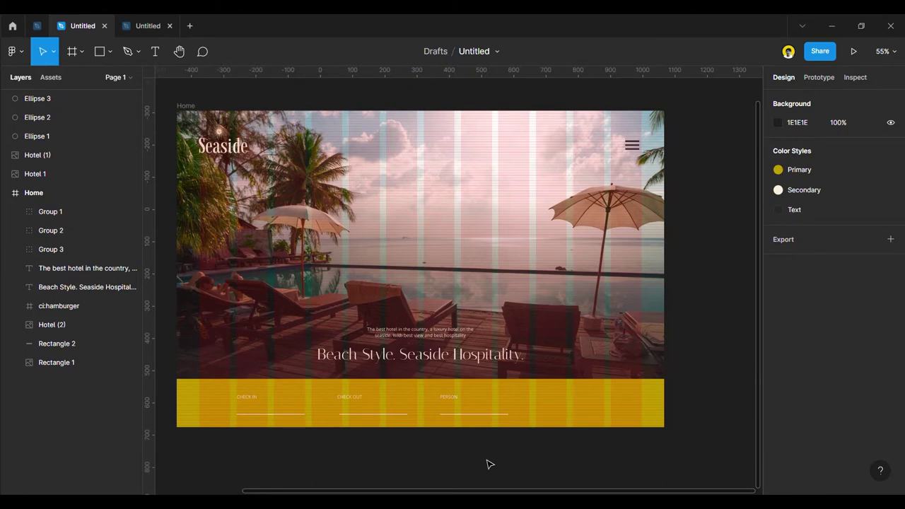
Hide the layout grids and draw a frame at the right end of the yellow bar.
key("ctrl+shift+4")
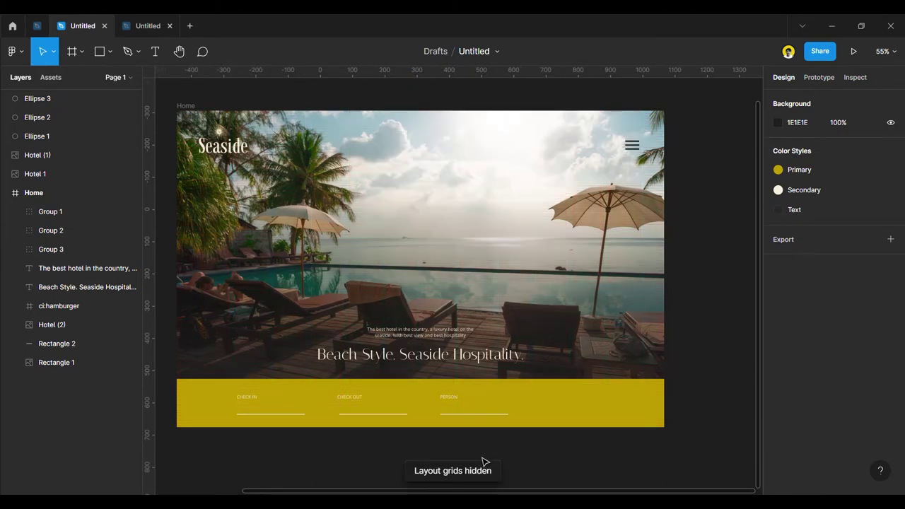
scroll(485, 462, "up", 1)
scroll(485, 461, "down", 1)
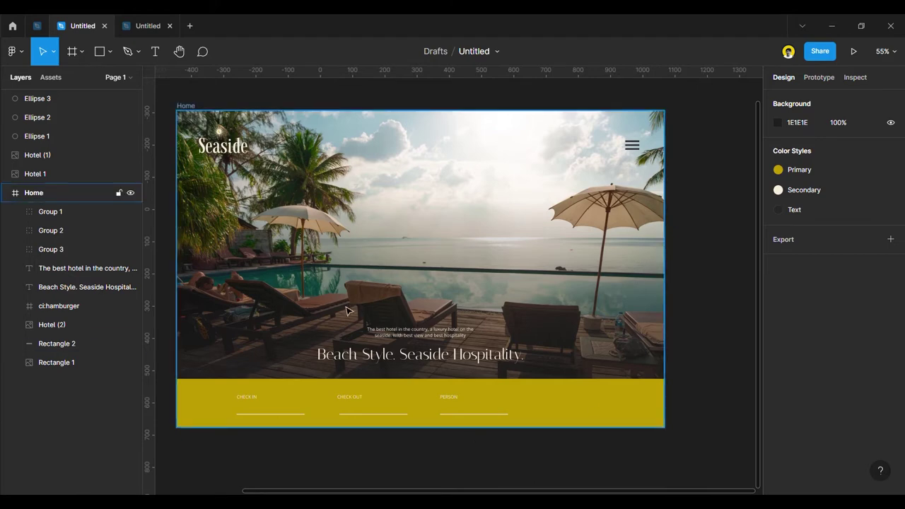
left_click(99, 51)
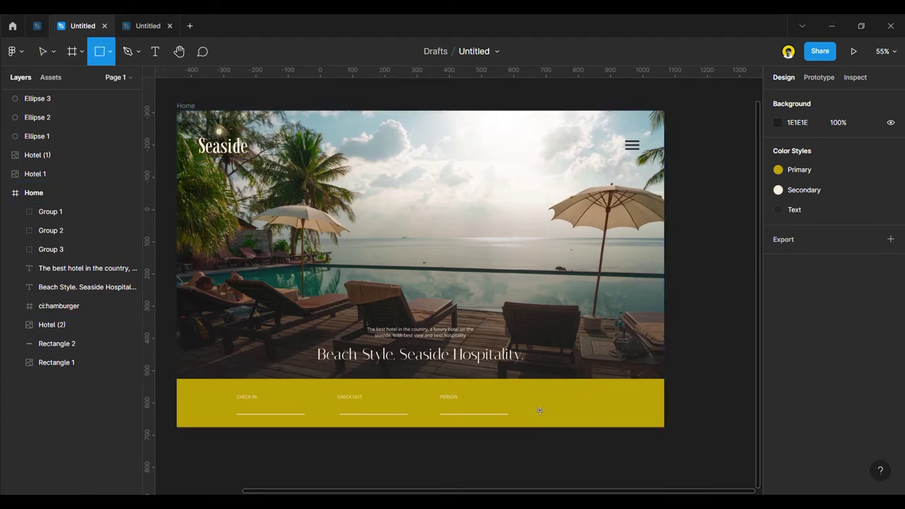
left_click_drag(532, 397, 640, 418)
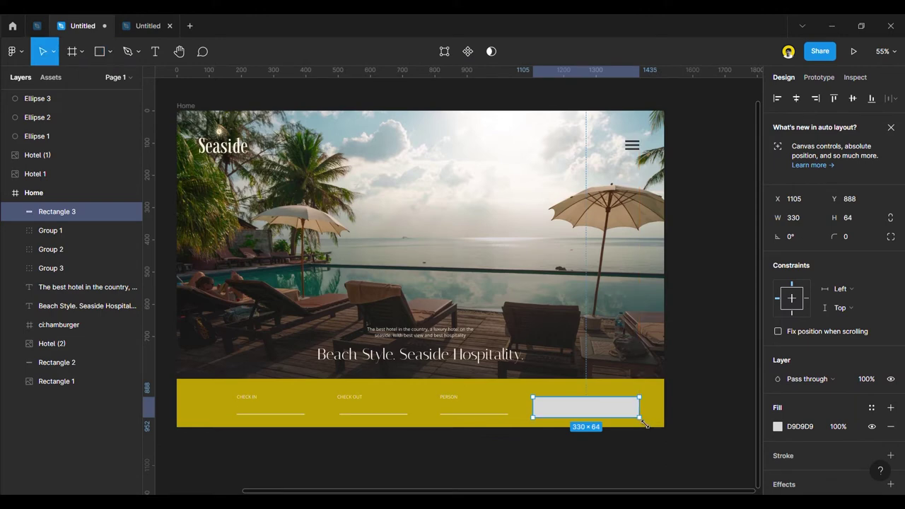
key("Delete")
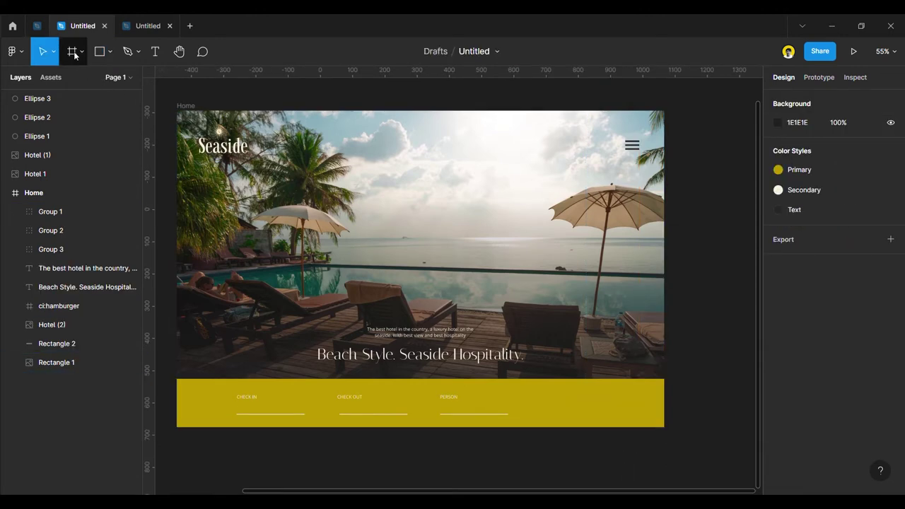
left_click(73, 52)
left_click_drag(535, 394, 629, 414)
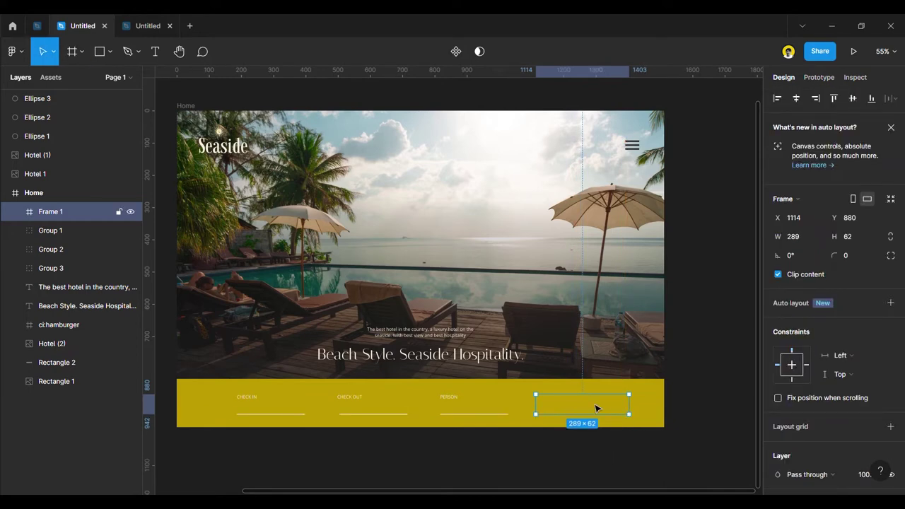
Give the new frame a 2 px outline in the white Secondary colour.
scroll(815, 439, "down", 3)
scroll(826, 391, "up", 3)
scroll(853, 432, "down", 3)
left_click(835, 415)
left_click(871, 414)
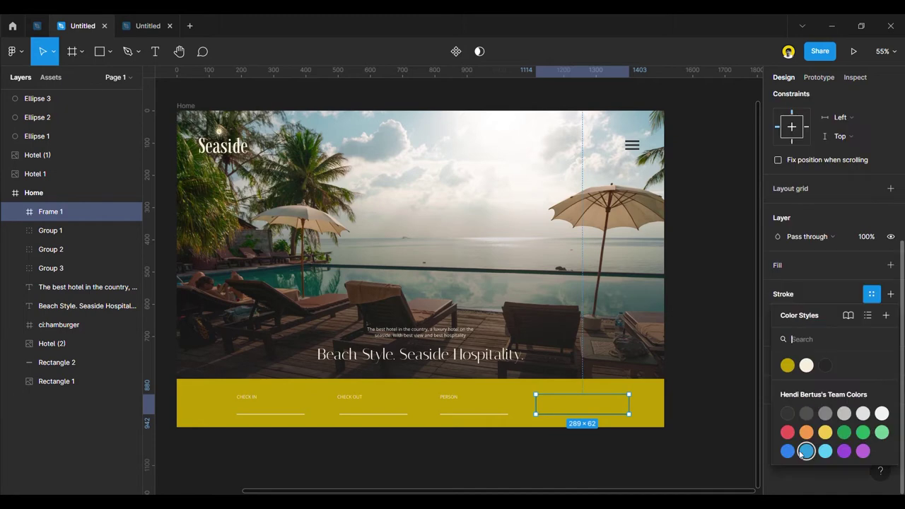
left_click(806, 365)
left_click(677, 424)
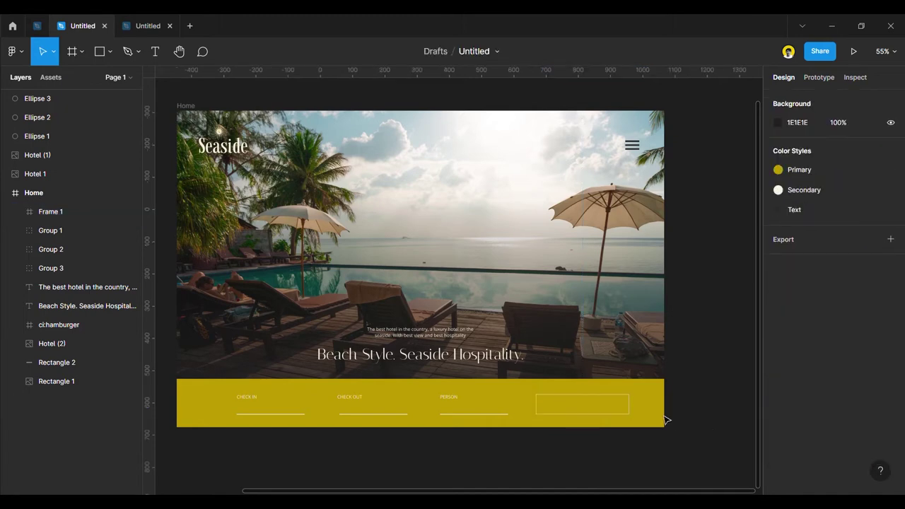
left_click(600, 404)
scroll(841, 416, "down", 5)
left_click(852, 336)
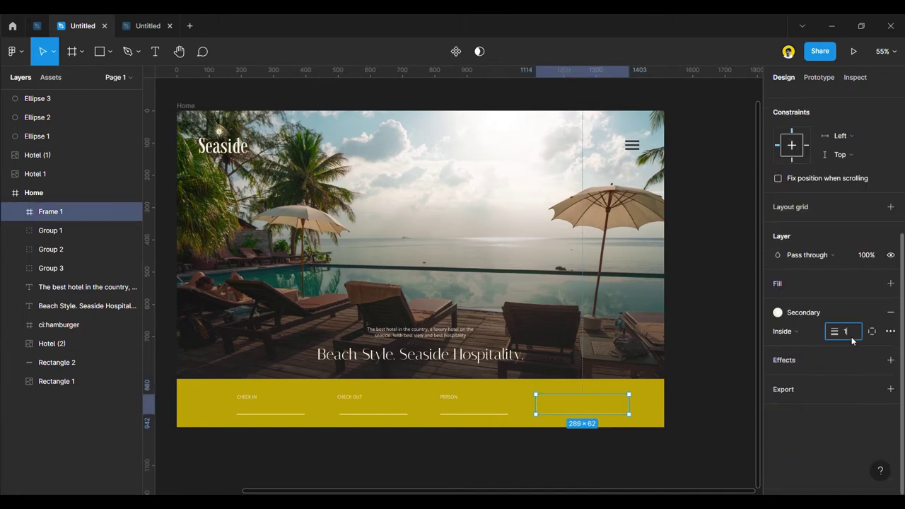
left_click(705, 446)
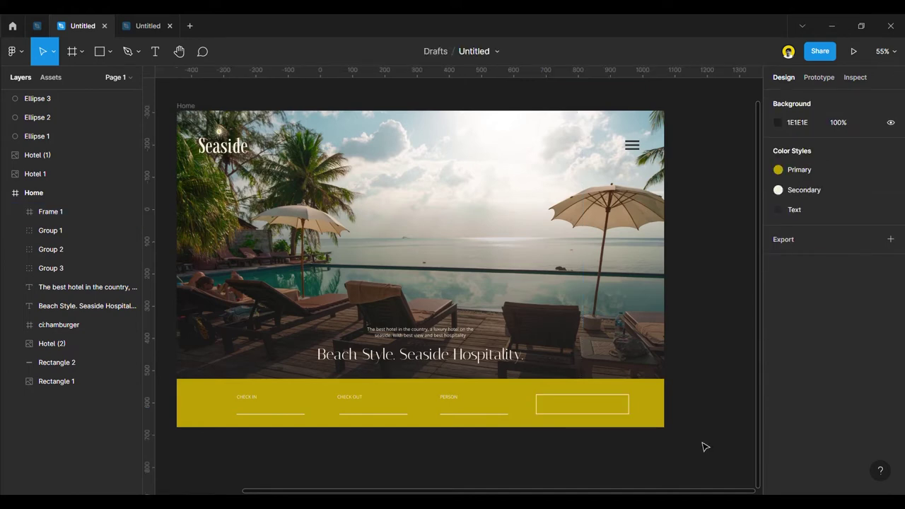
Size the outlined box to 211 × 64 to match the booking fields.
left_click(286, 420)
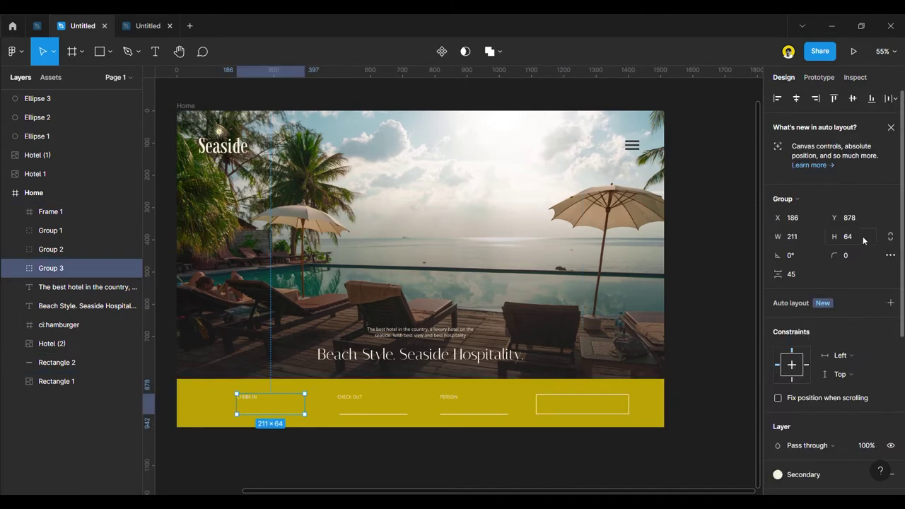
left_click(598, 401)
left_click(856, 238)
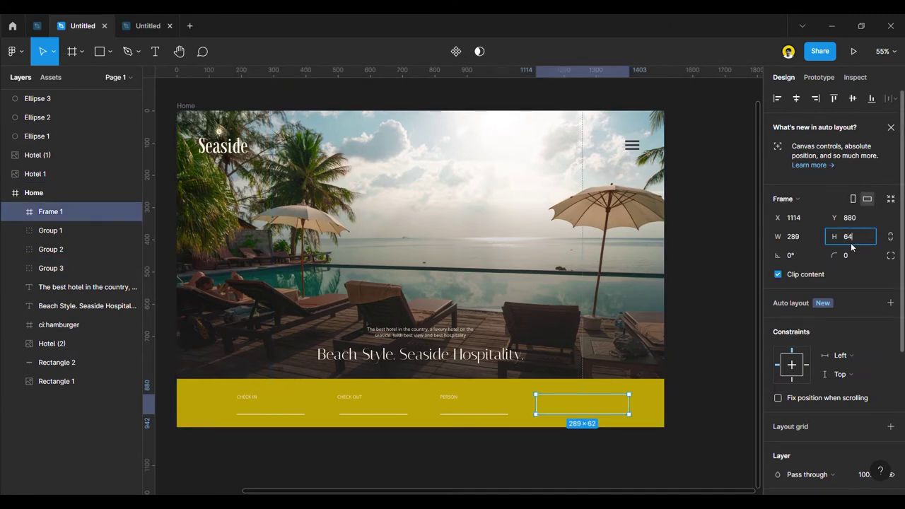
left_click(565, 448)
left_click(471, 414)
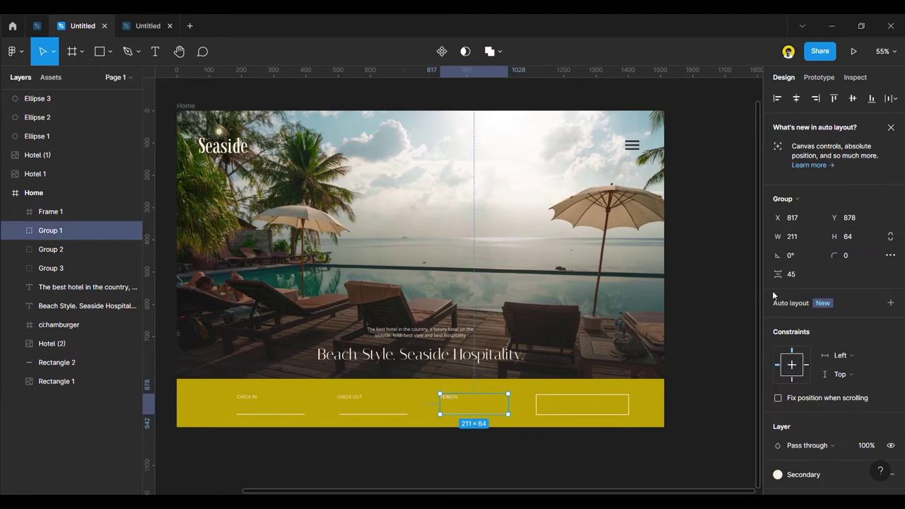
left_click(612, 410)
left_click(799, 219)
left_click(805, 239)
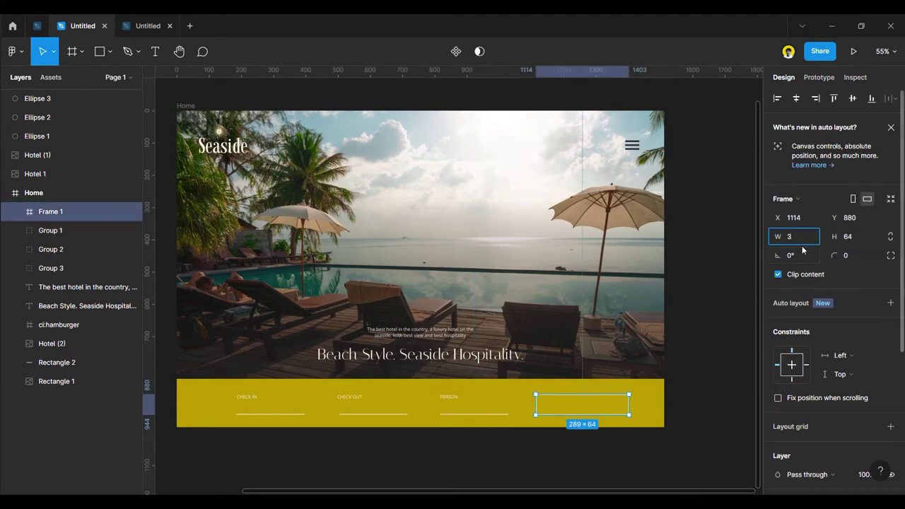
key("Return")
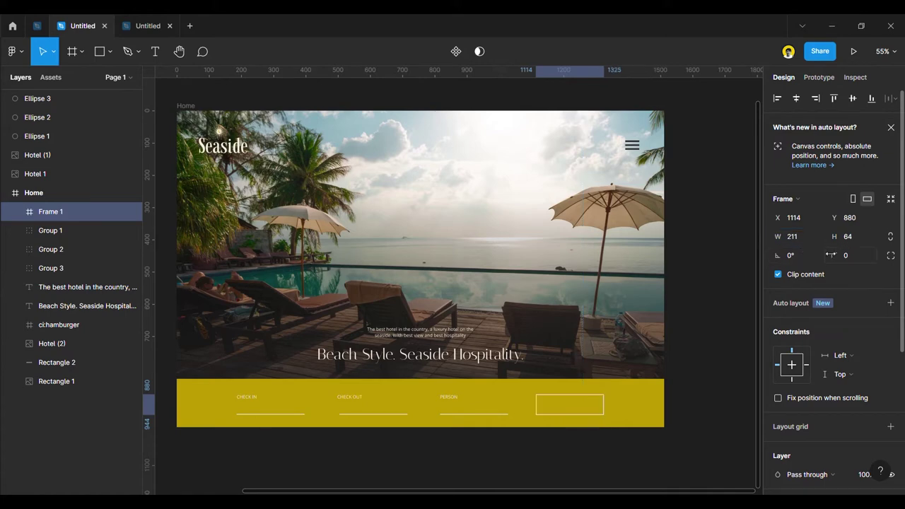
Select the outlined box together with the three booking groups.
left_click(603, 467)
left_click(592, 417)
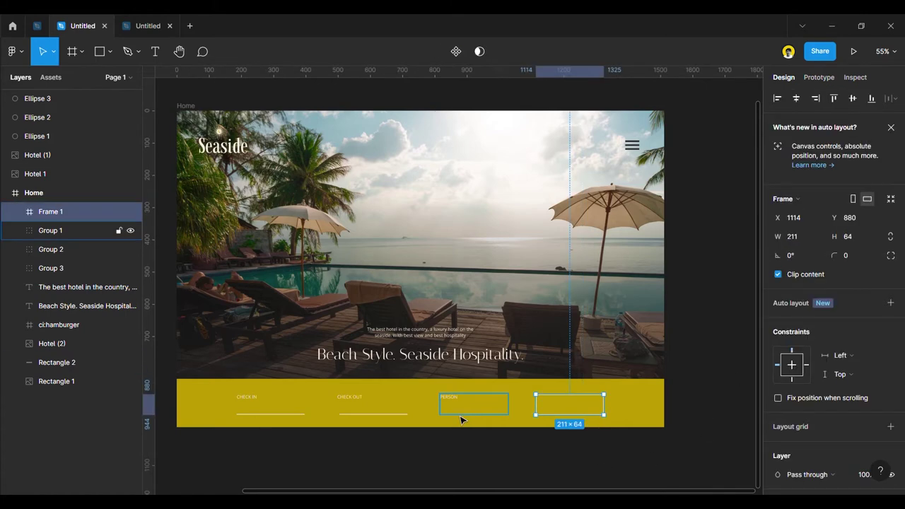
left_click(461, 417, "shift")
left_click(372, 409, "shift")
left_click(283, 417, "shift")
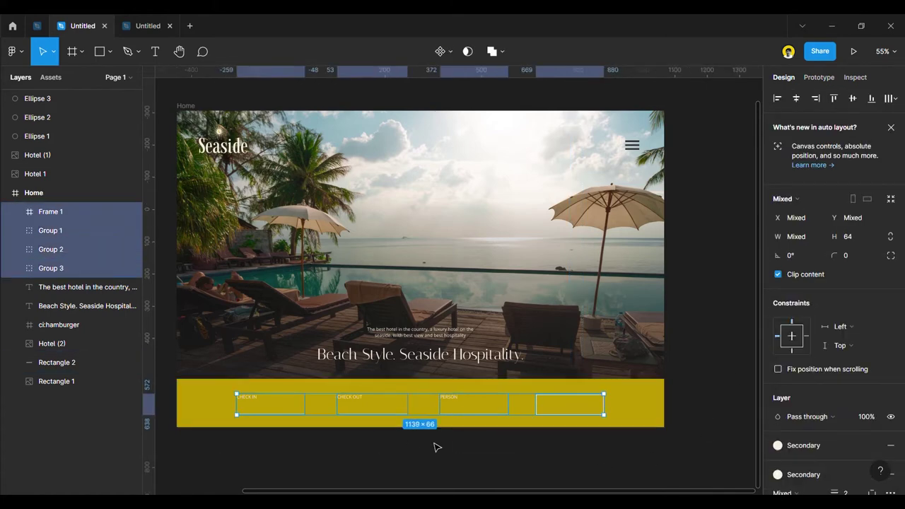
Wrap the four booking boxes in an auto-layout row with 96 px spacing, then hide layout grids.
left_click_drag(592, 404, 597, 404)
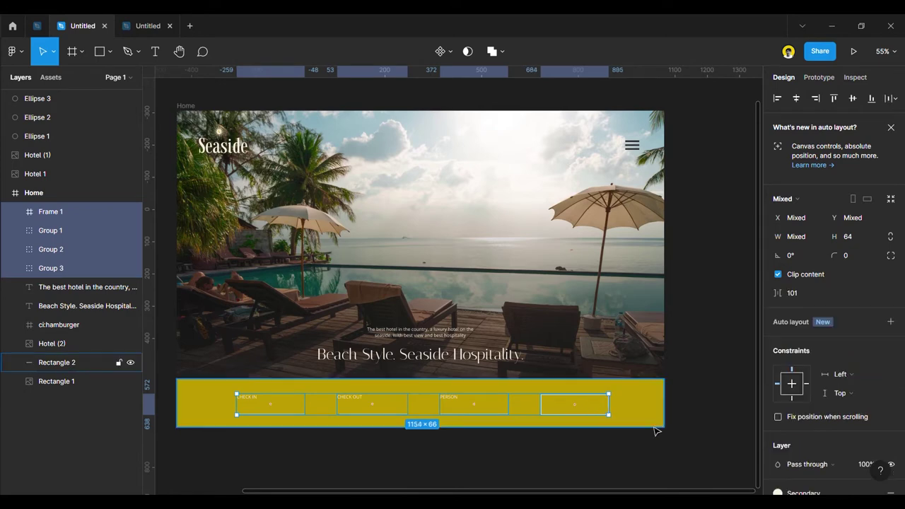
key("ctrl+shift+4")
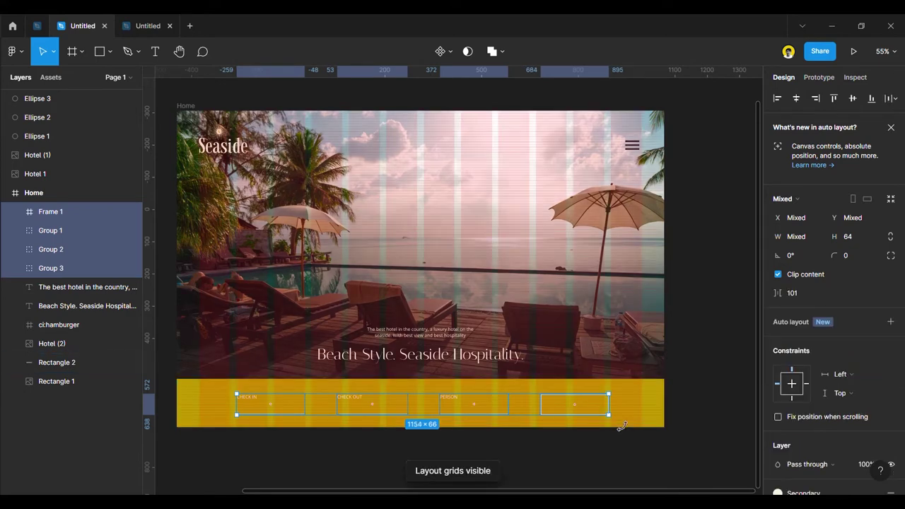
scroll(618, 411, "up", 5)
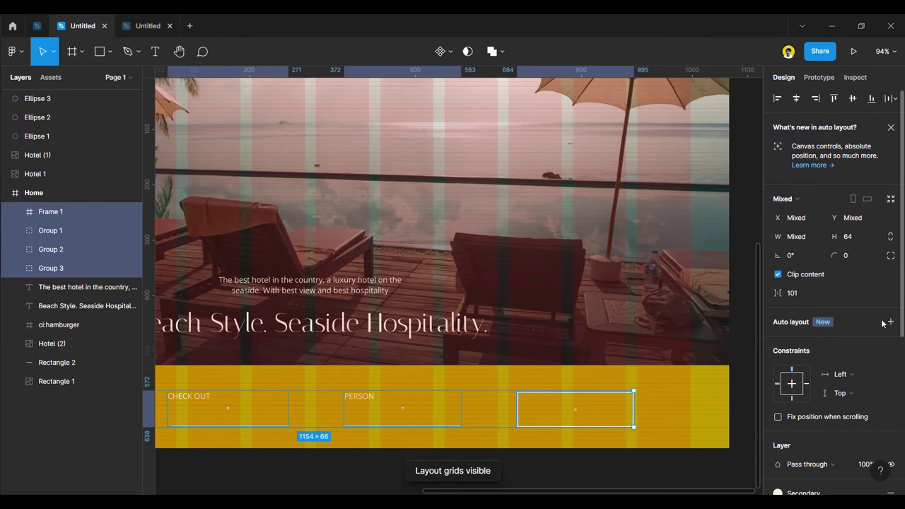
left_click(891, 322)
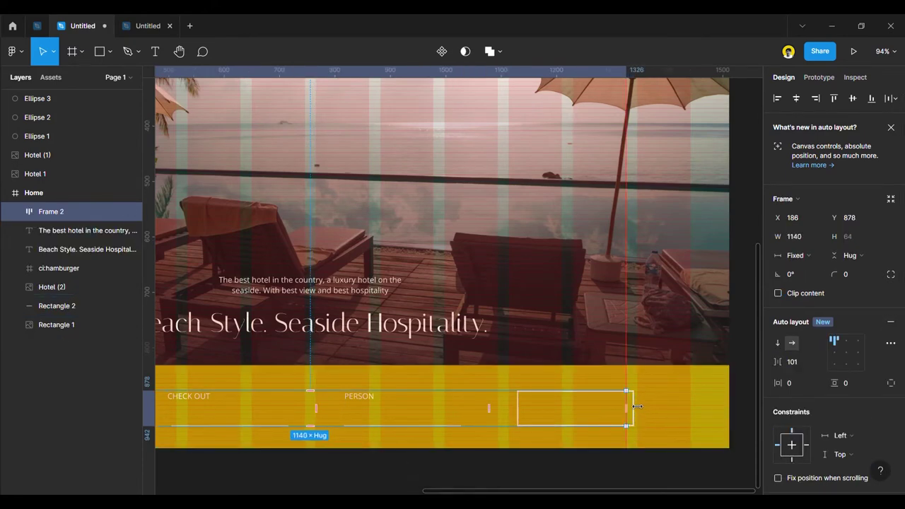
left_click(803, 365)
key("Down")
key("Down")
key("Down")
key("Down")
key("Down")
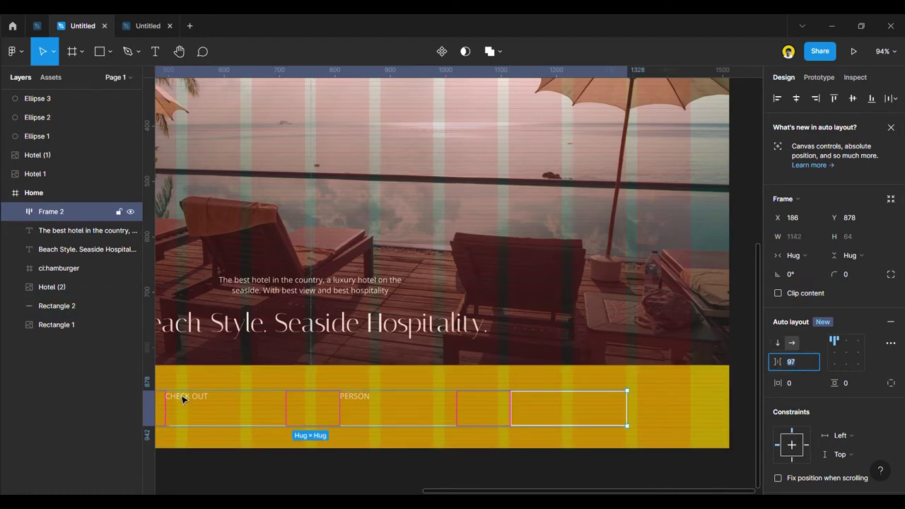
scroll(441, 384, "down", 5)
scroll(352, 461, "up", 2)
left_click(367, 466)
key("ctrl+shift+4")
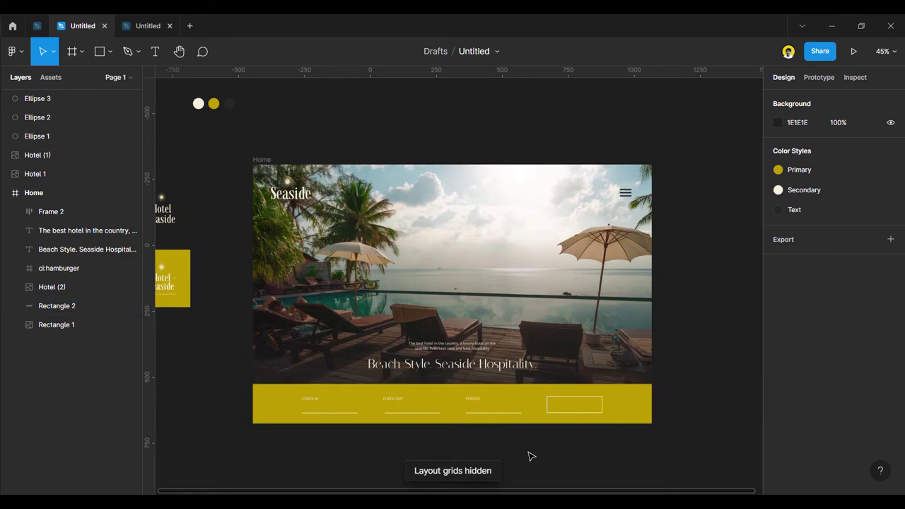
scroll(532, 456, "up", 10)
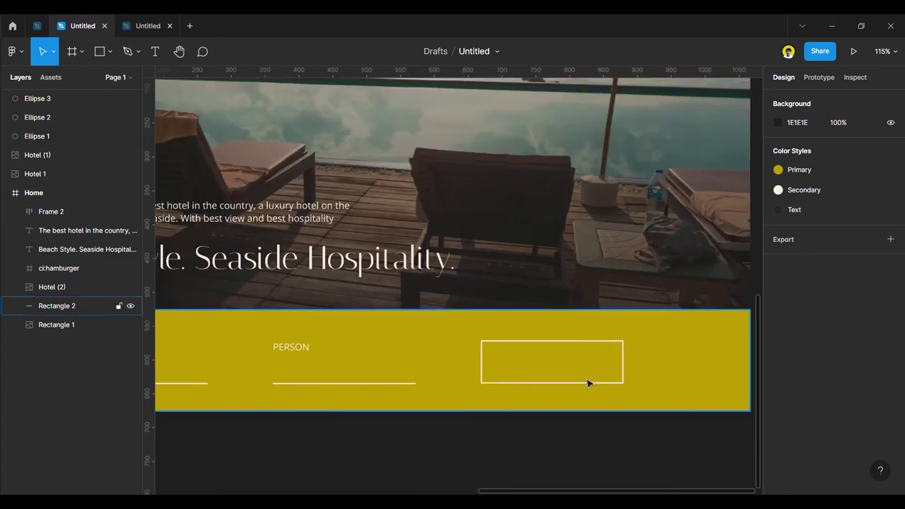
Add a RESERVATION CHECK text label inside the outlined box.
left_click(567, 372)
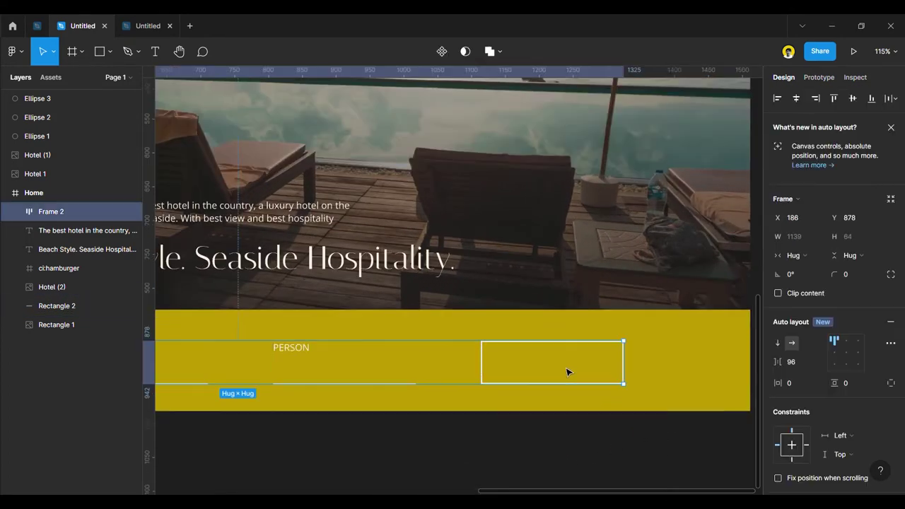
left_click(155, 51)
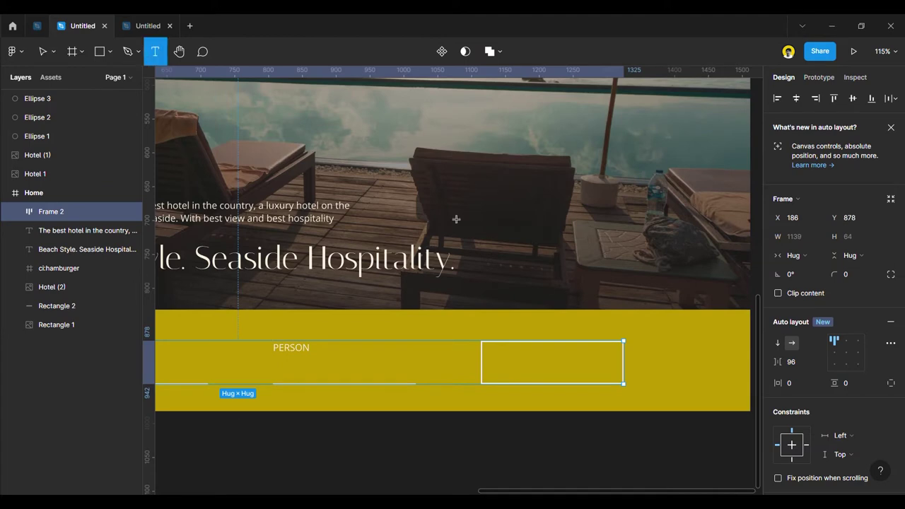
left_click(551, 368)
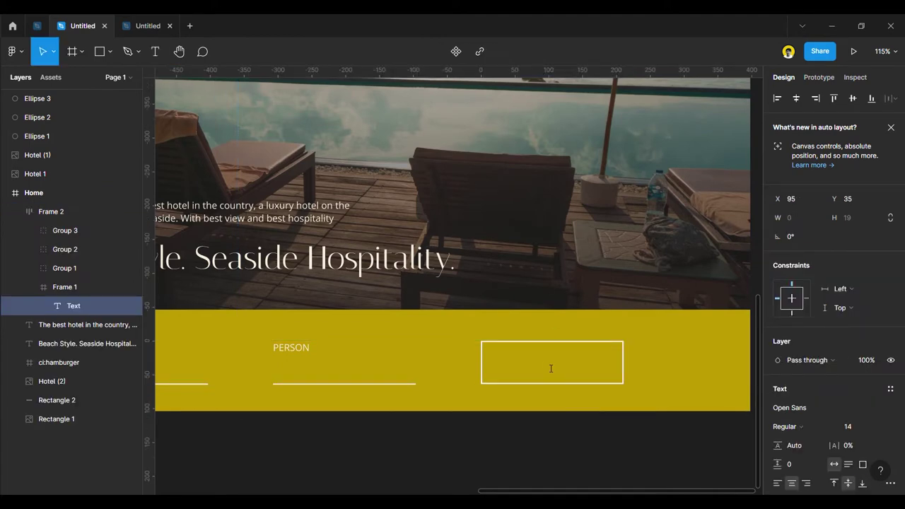
type("RESERVATION CHEC")
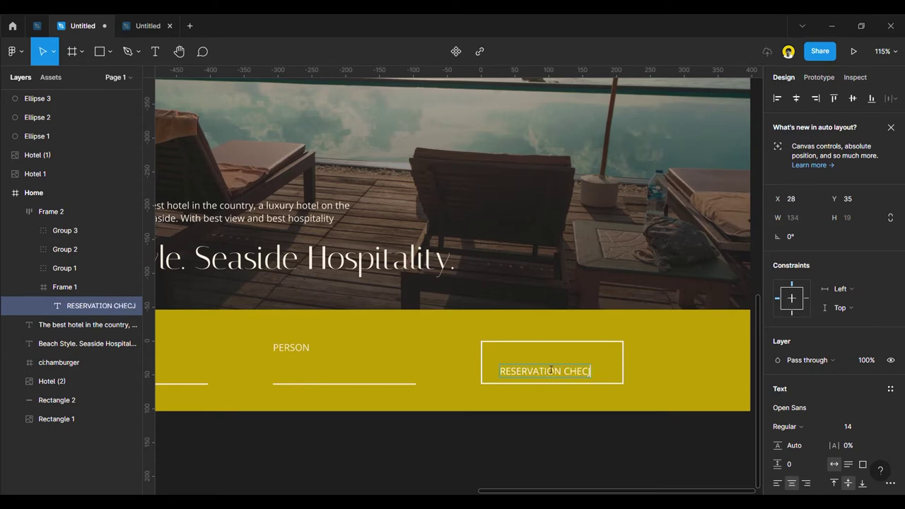
type("K")
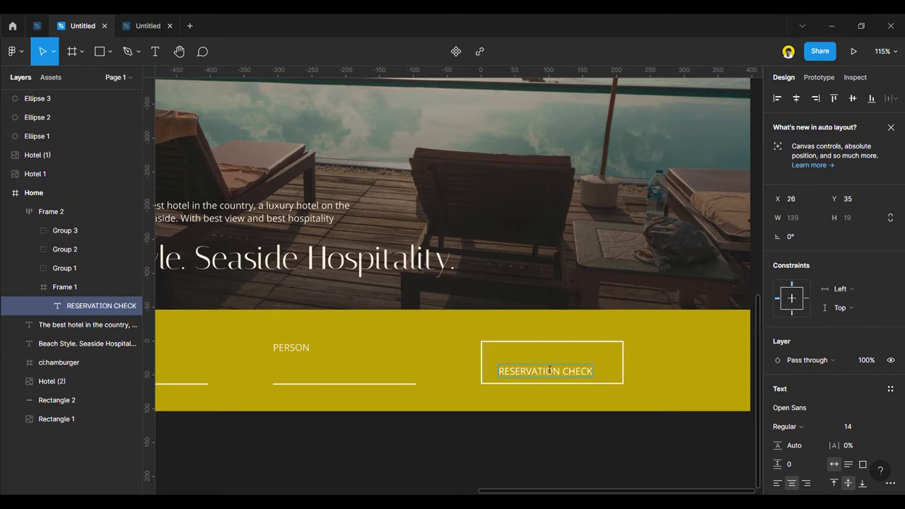
key("Escape")
Nudge the RESERVATION CHECK label to centre it within its box, then zoom out.
left_click(518, 351)
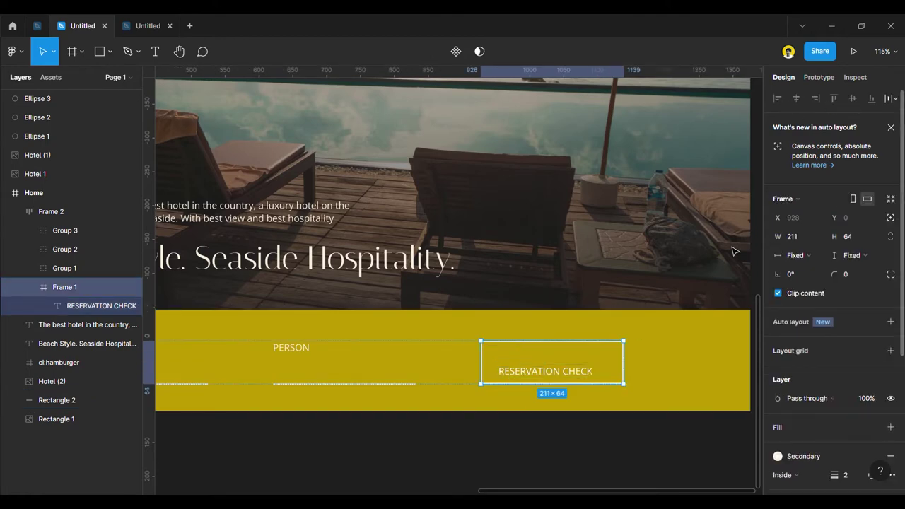
left_click(584, 459)
left_click(541, 376)
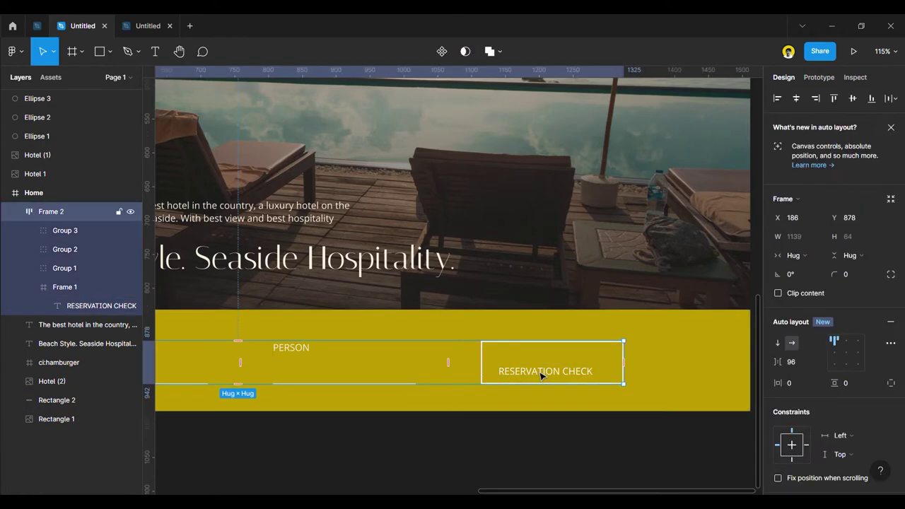
left_click(541, 376)
left_click(541, 376)
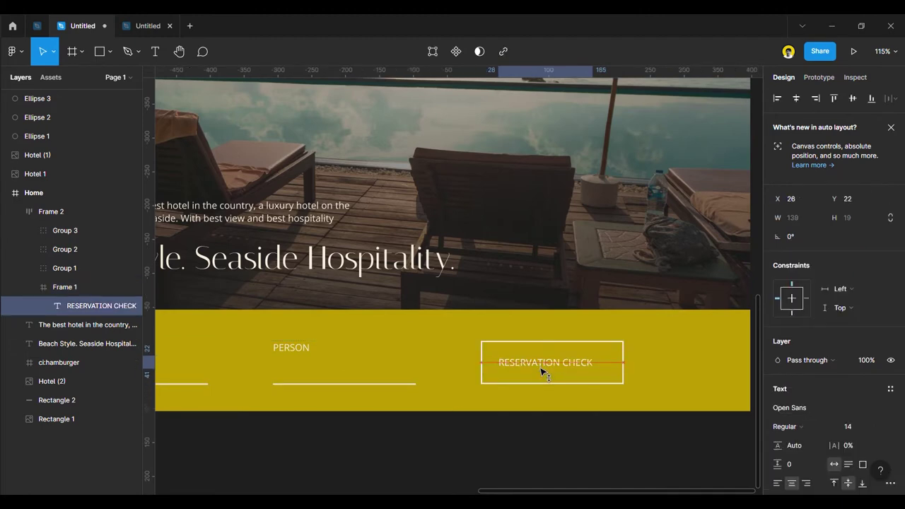
key("shift+Right")
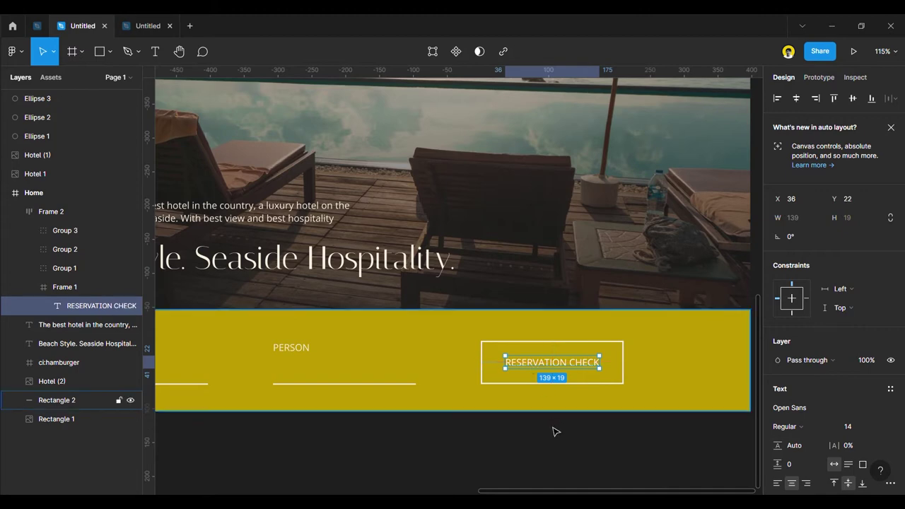
left_click(559, 448)
left_click(557, 368)
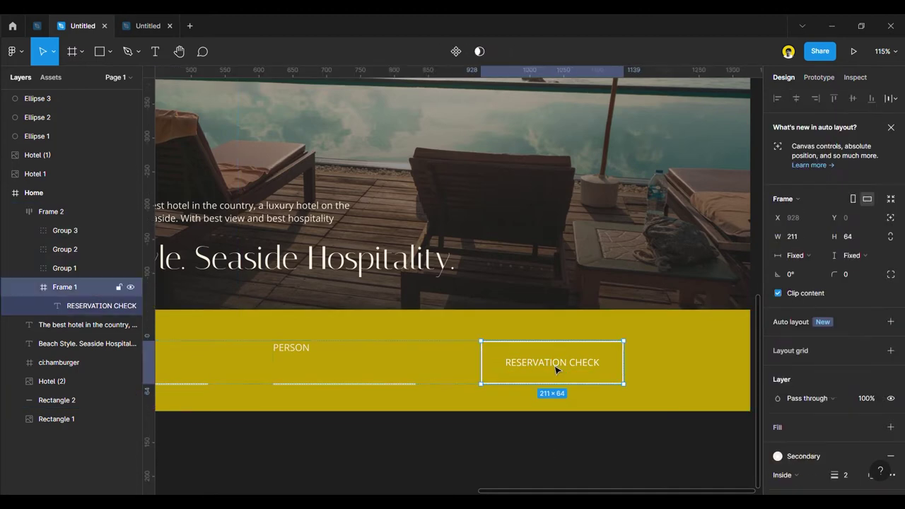
left_click(541, 475)
key("shift+1")
Pull a copy of the Seaside logo out above the Home frame.
scroll(601, 460, "up", 3)
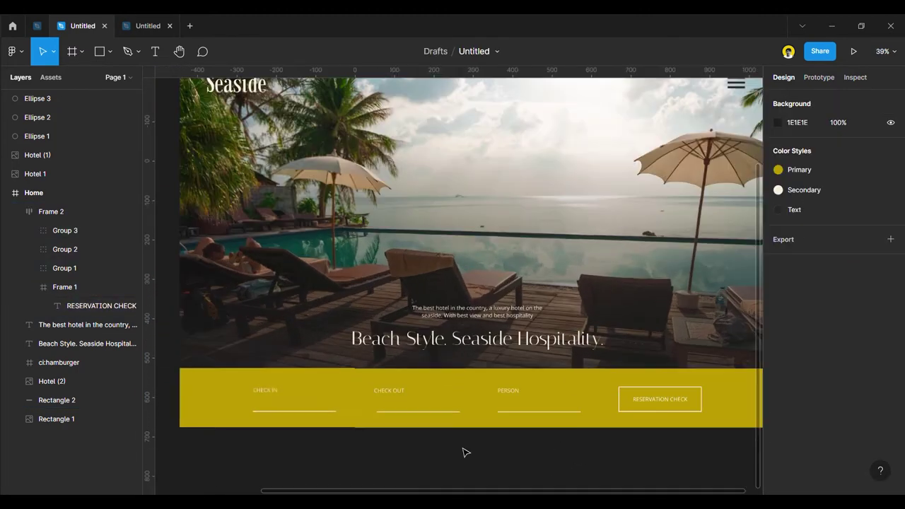
scroll(424, 439, "down", 4)
scroll(456, 350, "up", 2)
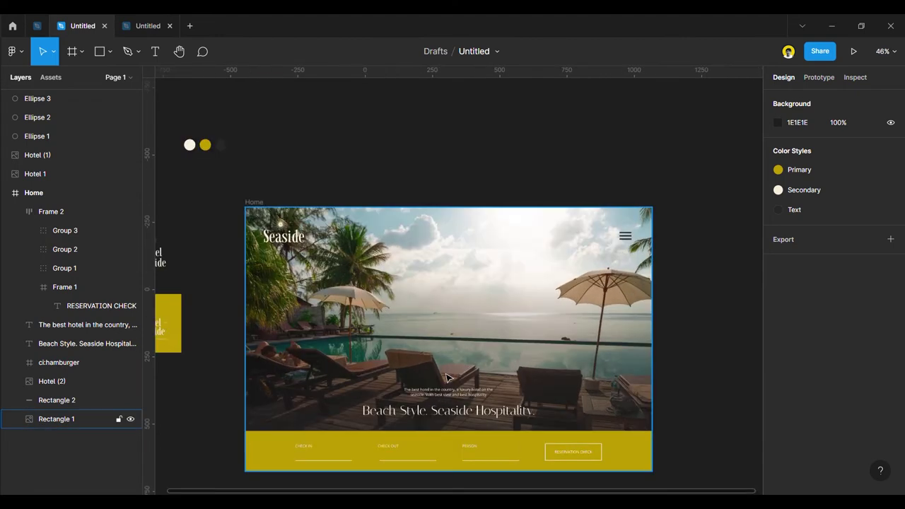
scroll(449, 337, "down", 2)
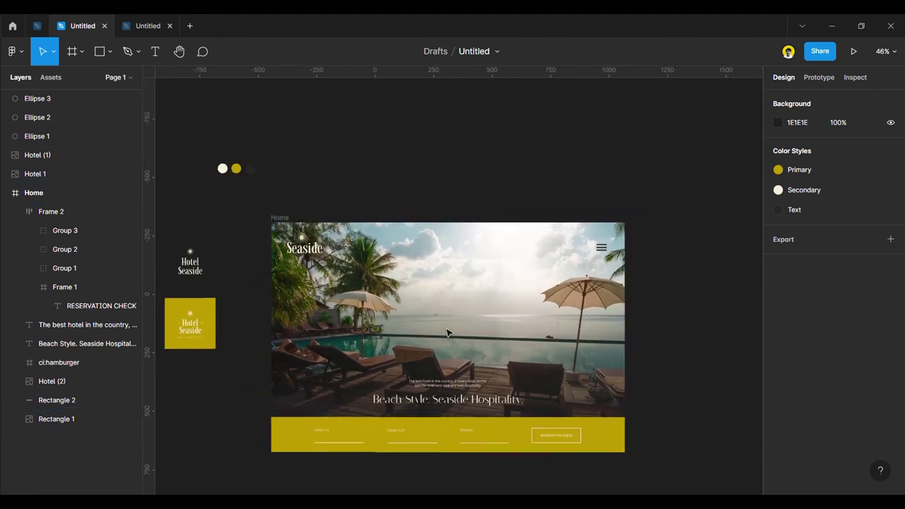
scroll(401, 336, "up", 1)
left_click_drag(304, 244, 447, 161)
Crop the logo copy's image fill down to just the sun emblem.
right_click(442, 158)
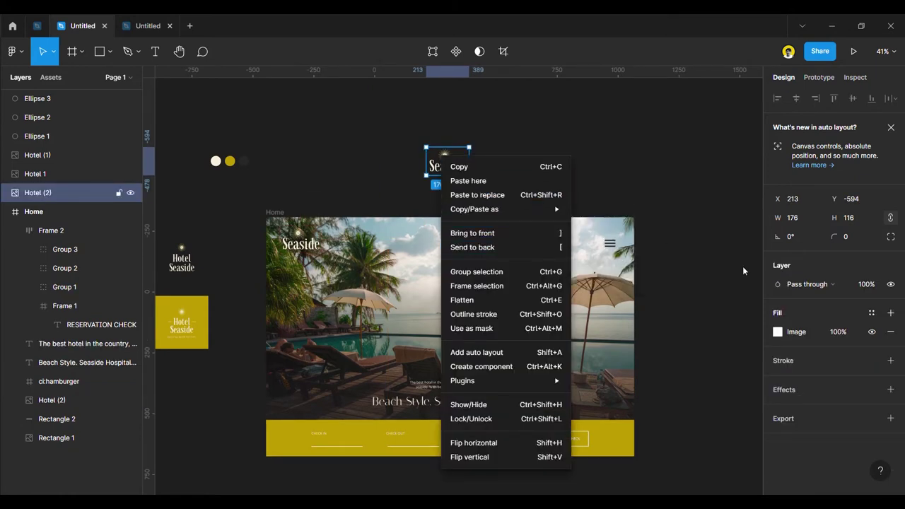
left_click(778, 332)
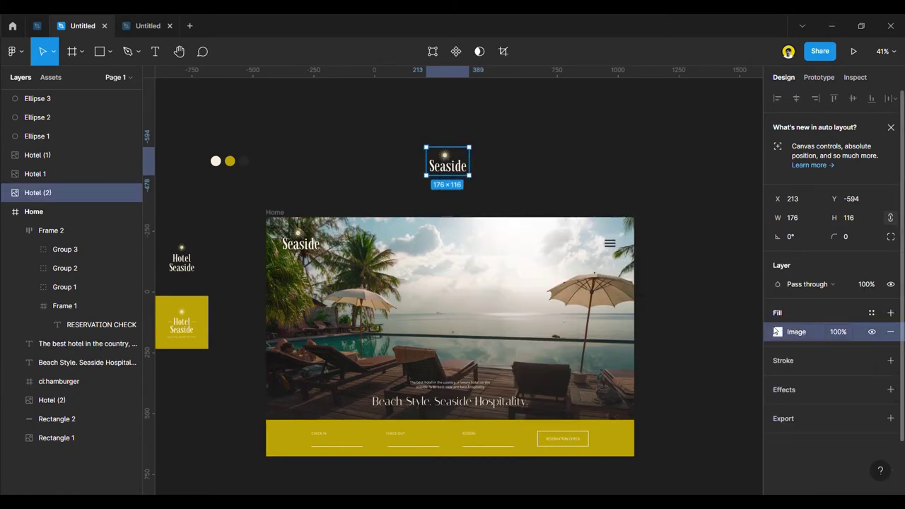
left_click(778, 331)
scroll(485, 188, "up", 5)
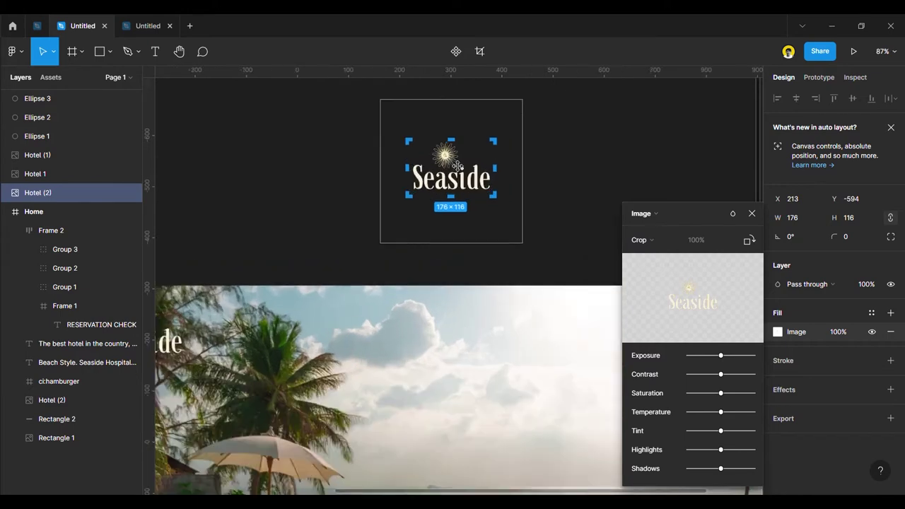
left_click_drag(462, 249, 460, 190)
left_click_drag(561, 162, 485, 152)
left_click_drag(372, 161, 423, 160)
key("Escape")
Move the sun emblem into the Home frame above the hero tagline.
scroll(427, 217, "down", 10)
left_click_drag(423, 150, 423, 300)
scroll(428, 322, "up", 3)
Tidy up the sun emblem, tagline and Beach Style heading into an even 30 gap.
left_click(439, 341)
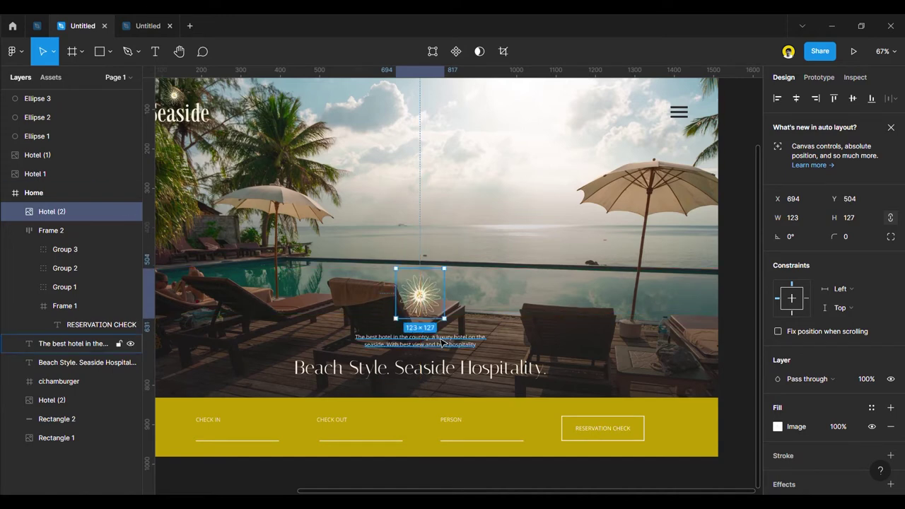
left_click(470, 367, "shift")
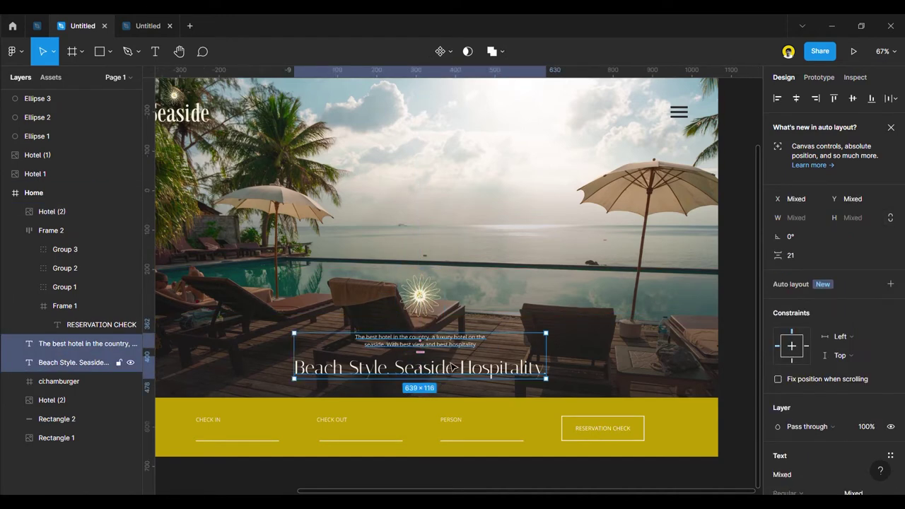
left_click(420, 298, "shift")
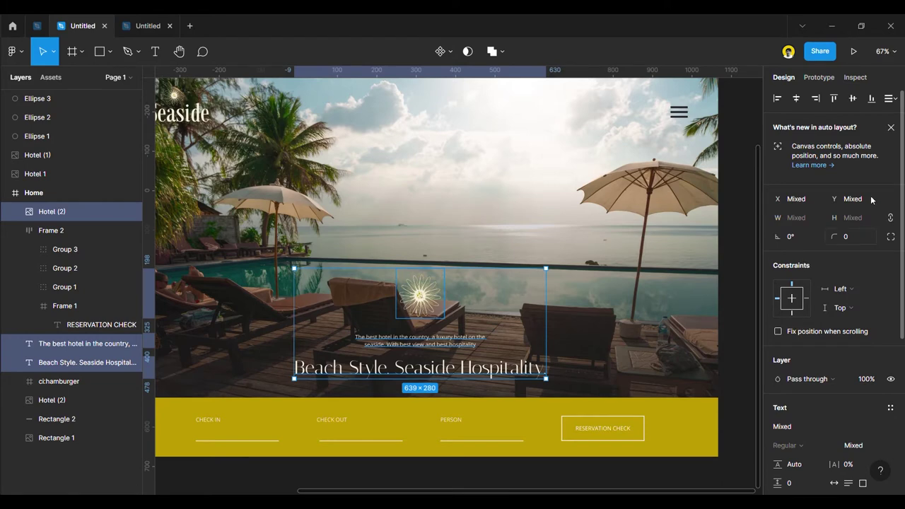
left_click(890, 99)
left_click(808, 123)
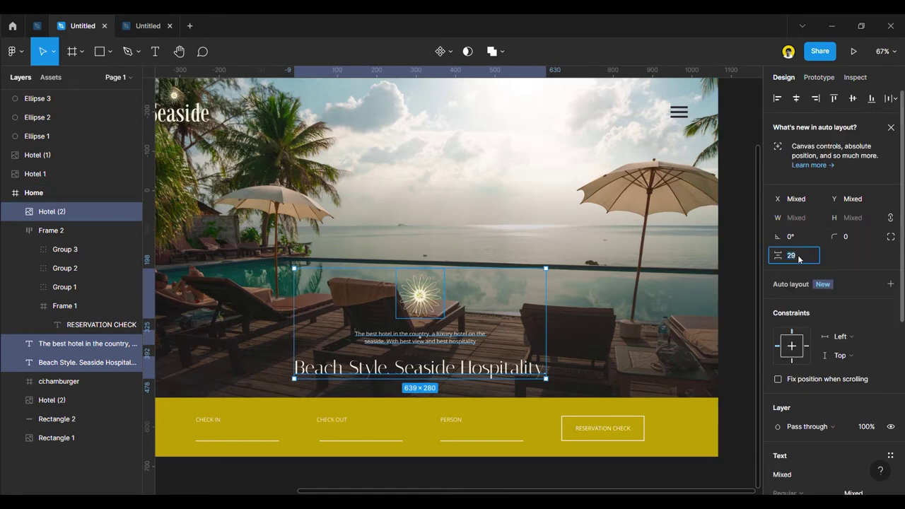
key("Return")
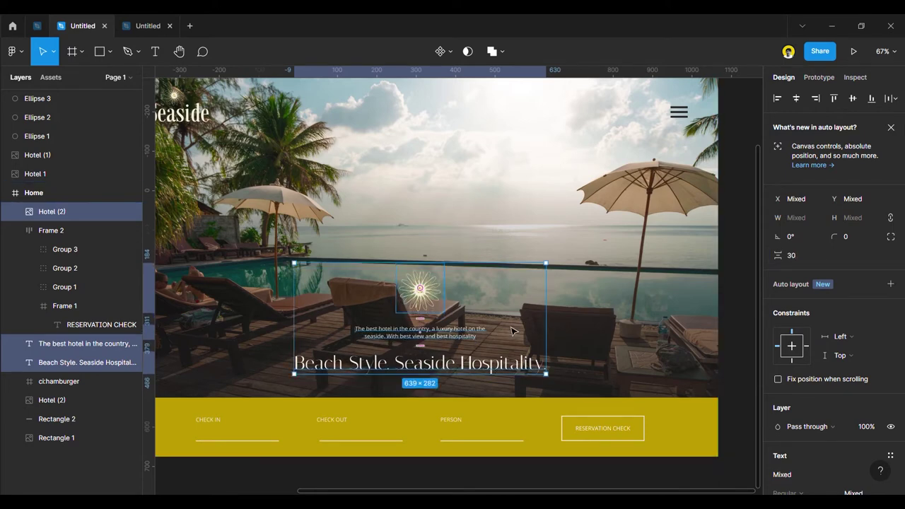
Try centring the Home frame's contents horizontally, then undo it.
scroll(510, 326, "down", 3)
left_click(696, 386)
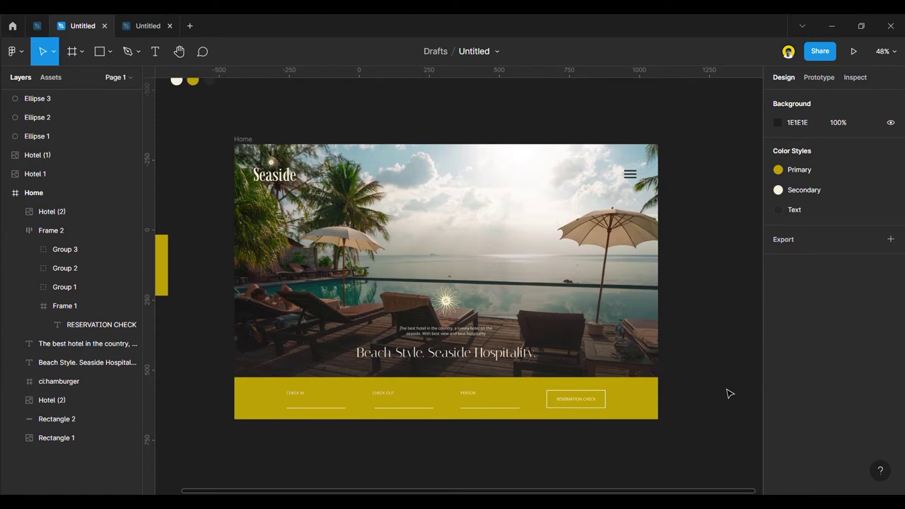
left_click(465, 362)
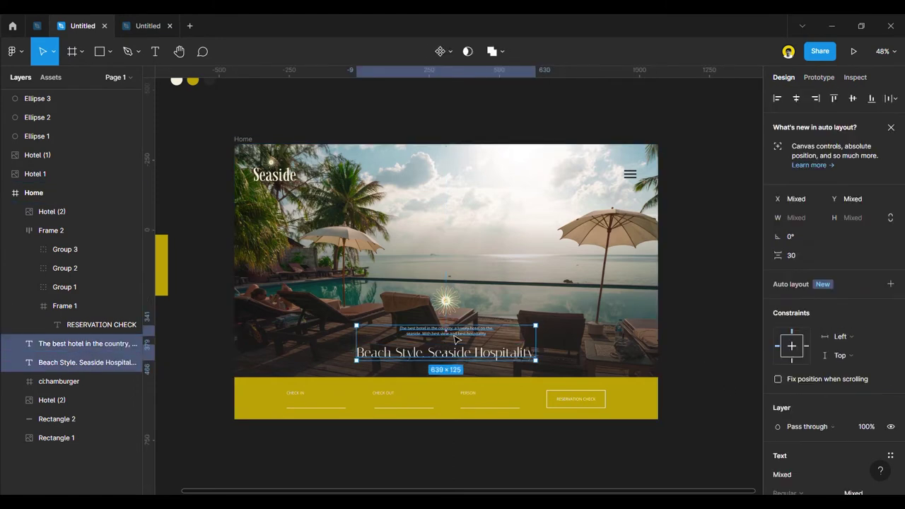
key("Escape")
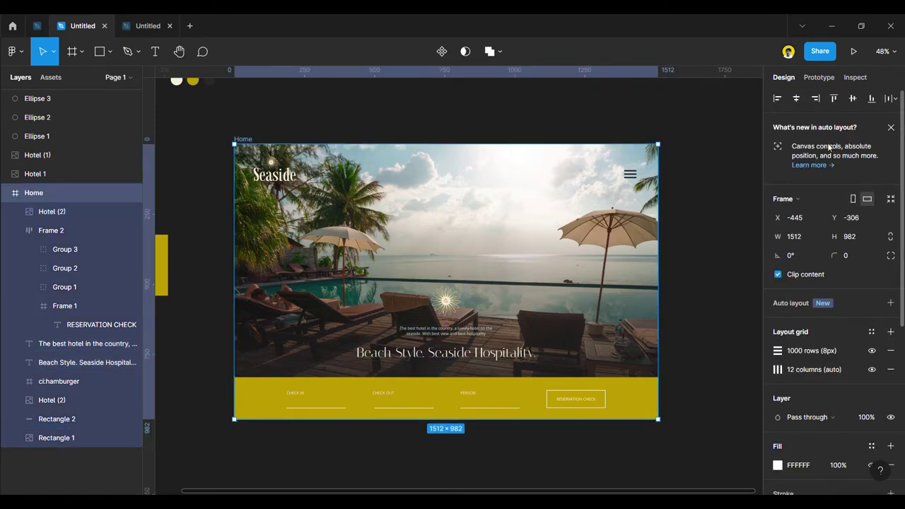
left_click(799, 100)
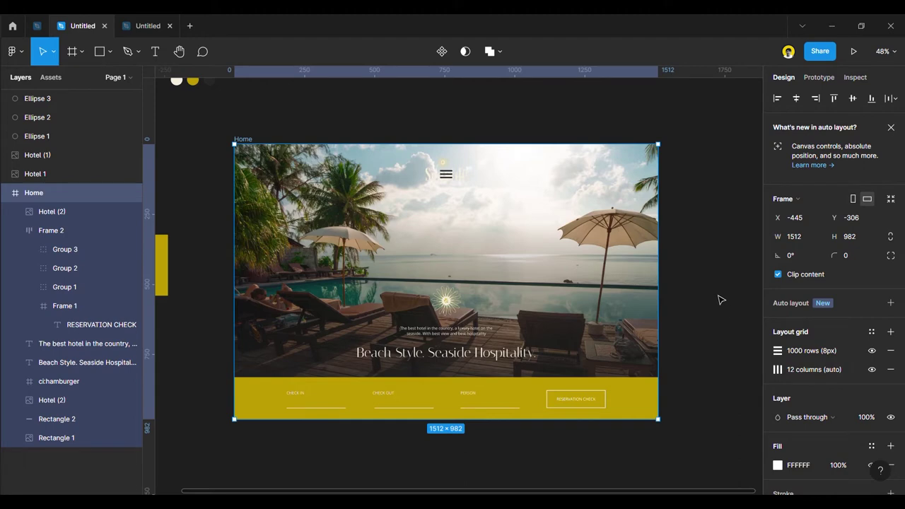
key("ctrl+z")
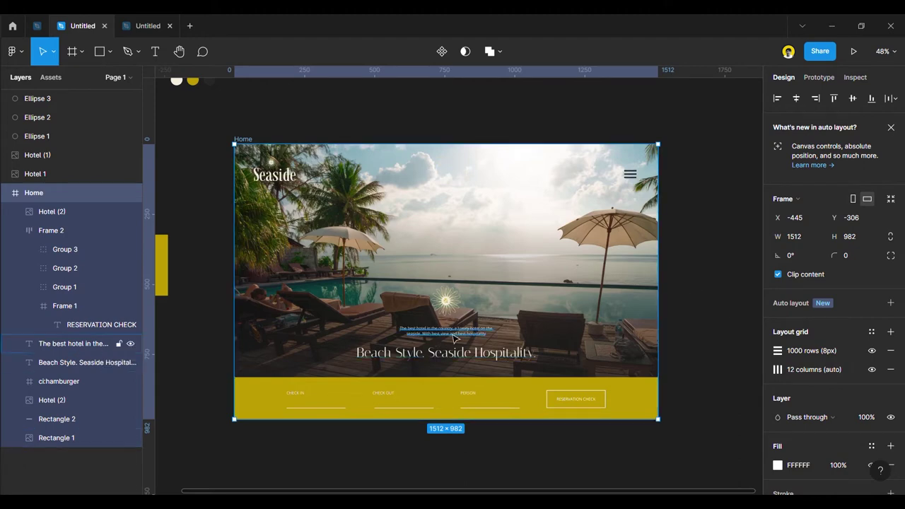
Reselect the sun emblem, tagline and Beach Style heading together, then clear the selection.
left_click(449, 353)
left_click(448, 330, "shift")
left_click(450, 306, "shift")
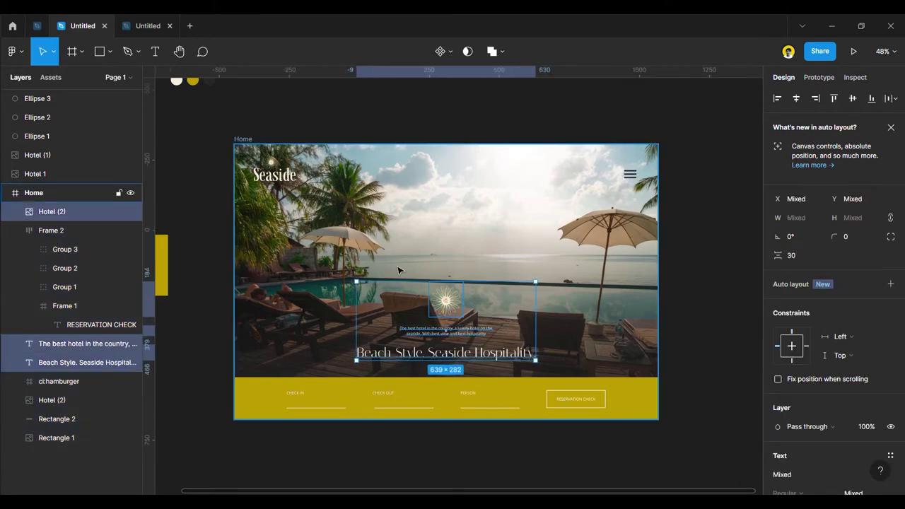
left_click(398, 270)
left_click(446, 300, "shift")
left_click(446, 330, "shift")
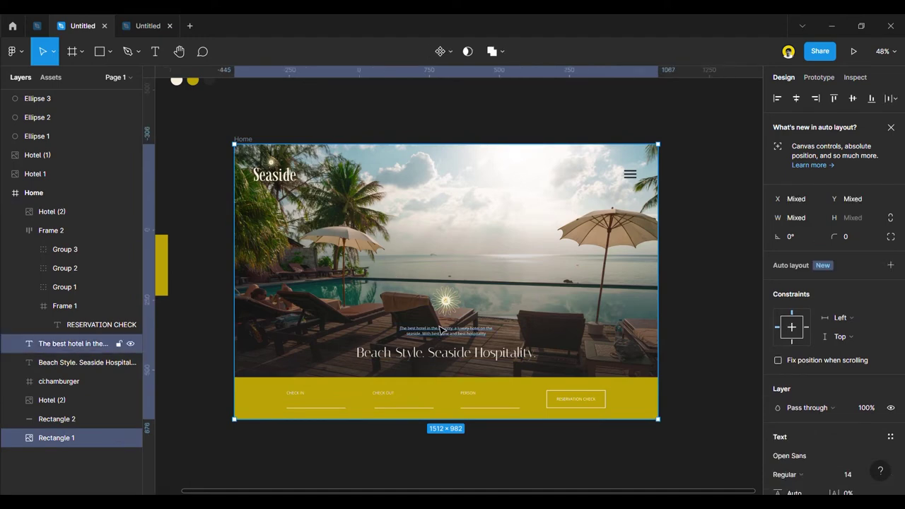
left_click(445, 356, "shift")
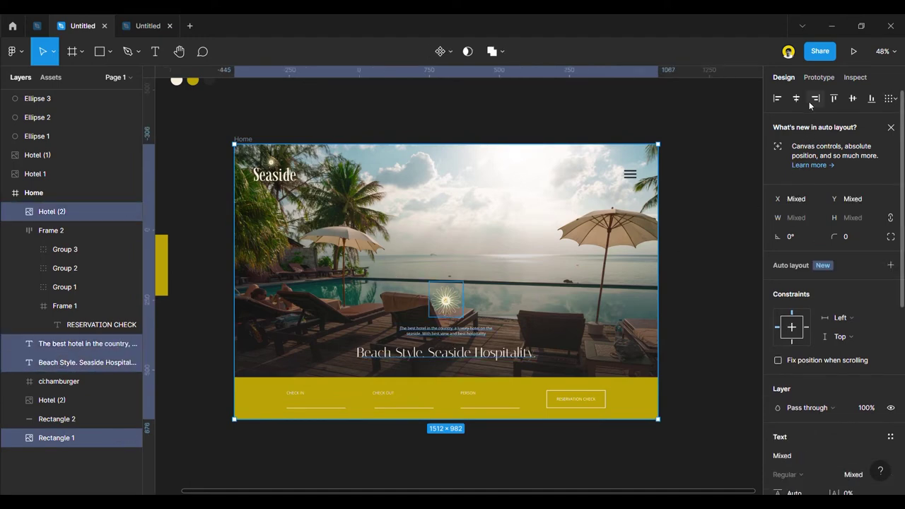
left_click(714, 349)
Extend the Home frame's bottom edge so it measures 1512 × 2170.
key("shift+1")
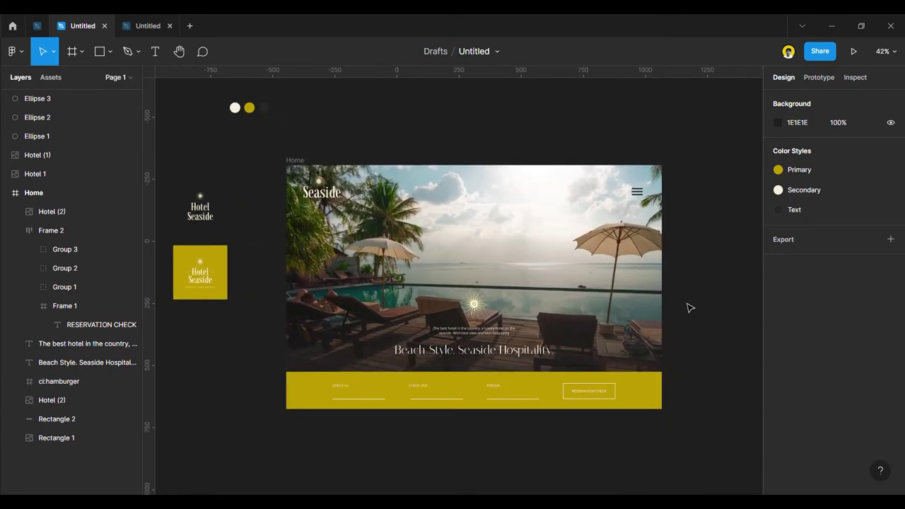
scroll(696, 311, "down", 2)
left_click(354, 181)
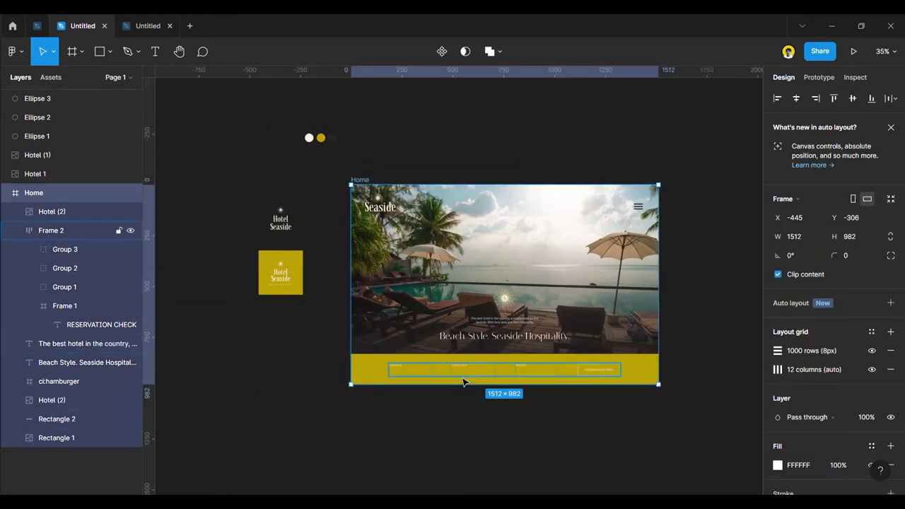
left_click_drag(462, 389, 458, 475)
scroll(468, 405, "up", 2)
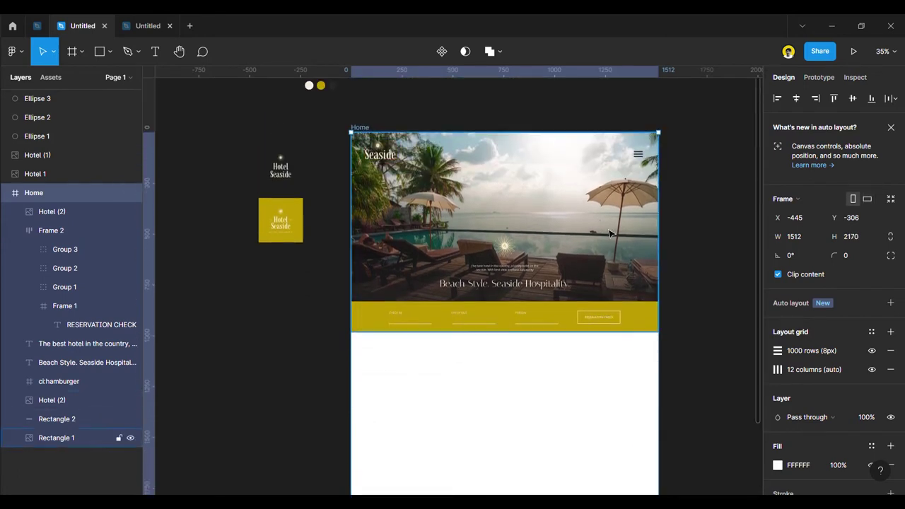
scroll(609, 234, "up", 1)
left_click(778, 466)
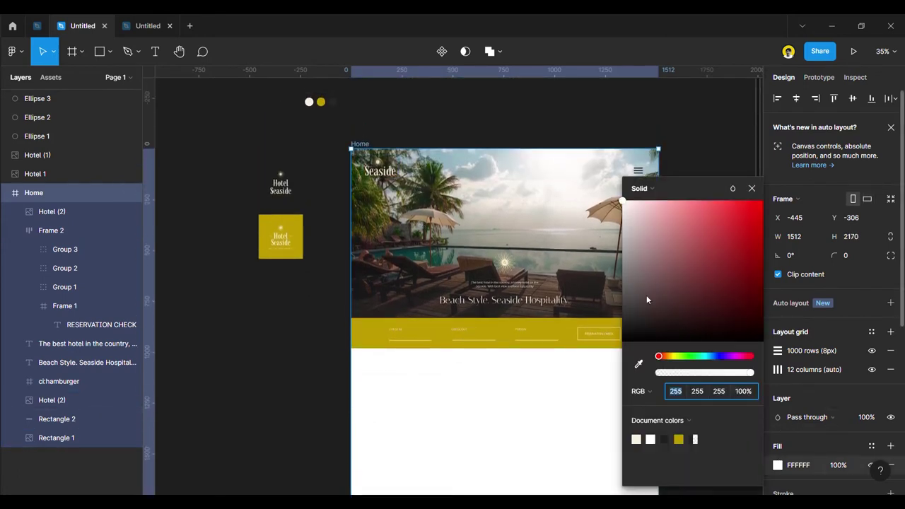
left_click(638, 364)
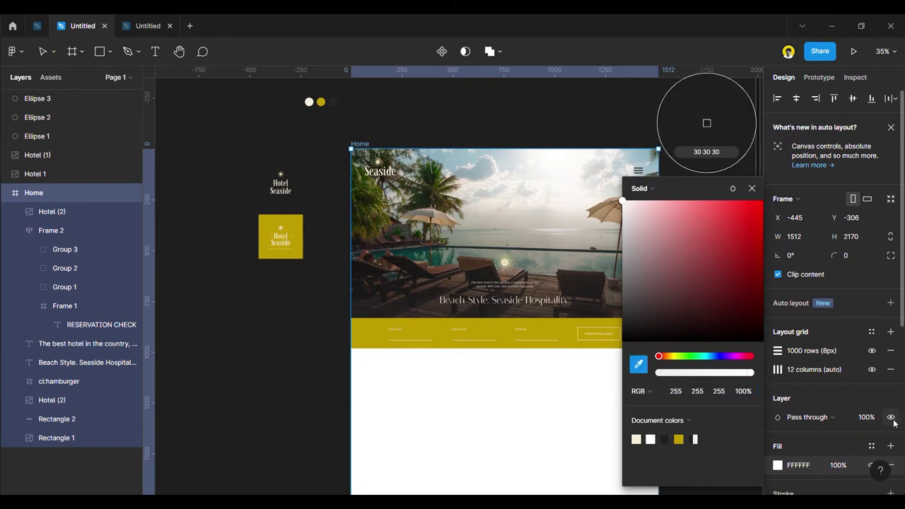
left_click(871, 446)
left_click(806, 365)
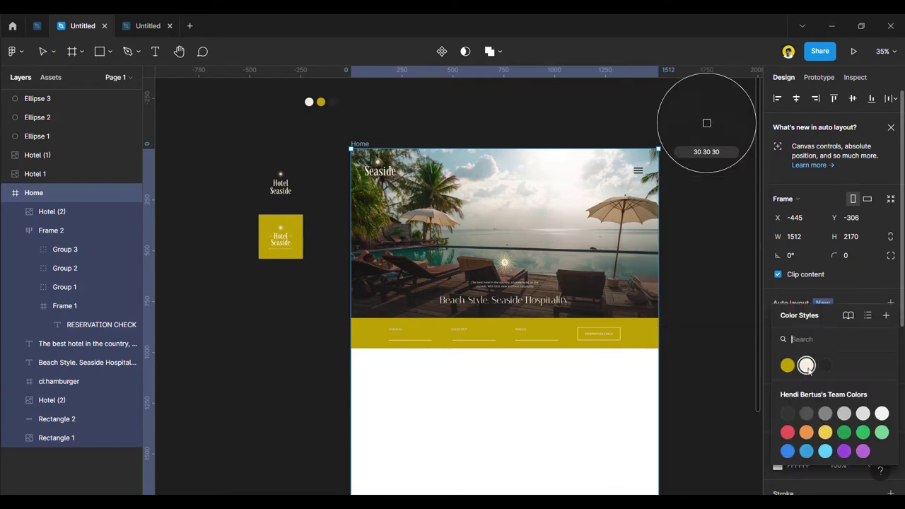
left_click(777, 446)
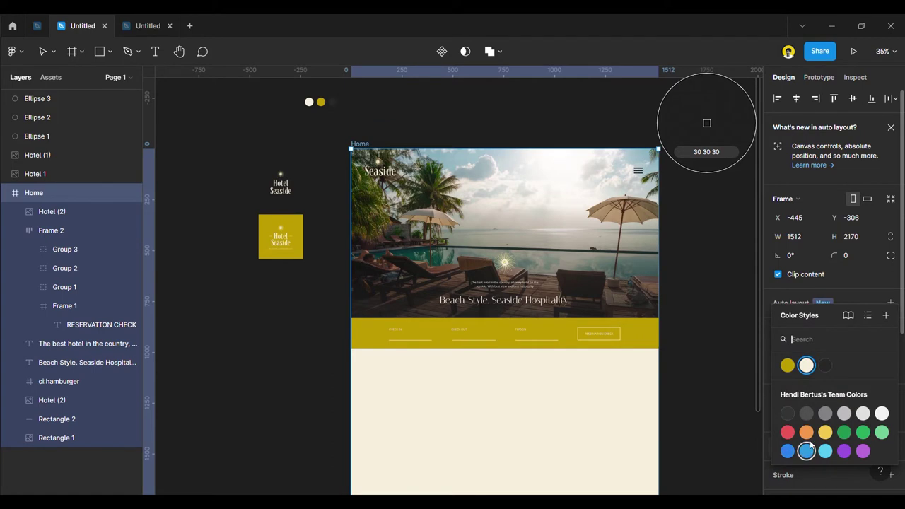
left_click(808, 369)
left_click(725, 329)
left_click(724, 324)
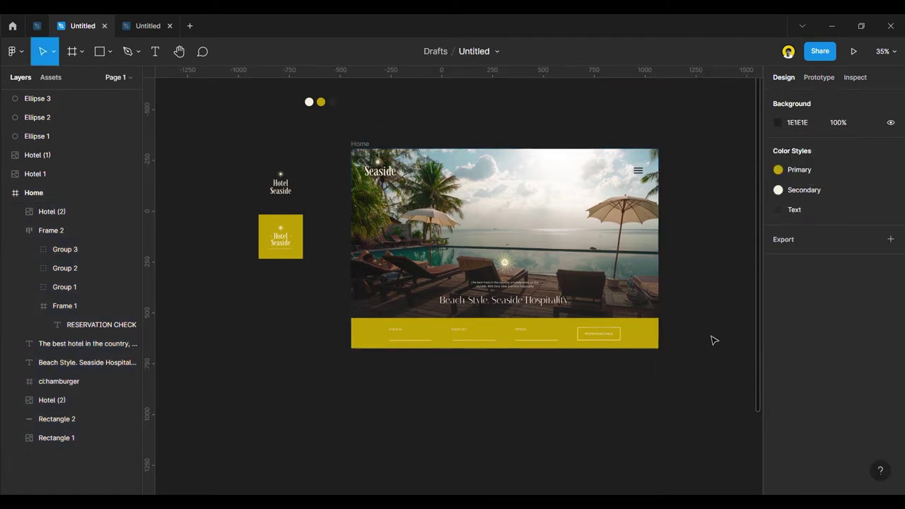
key("ctrl+z")
scroll(707, 339, "down", 3)
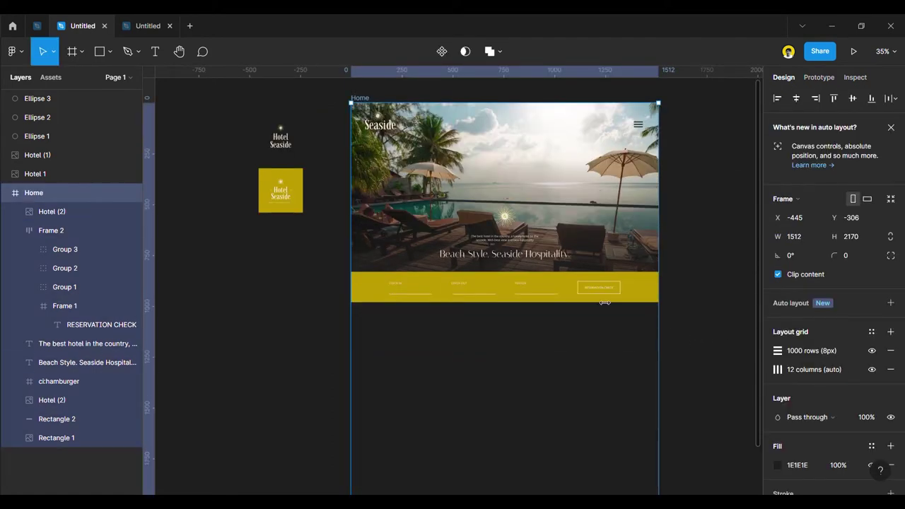
left_click(871, 446)
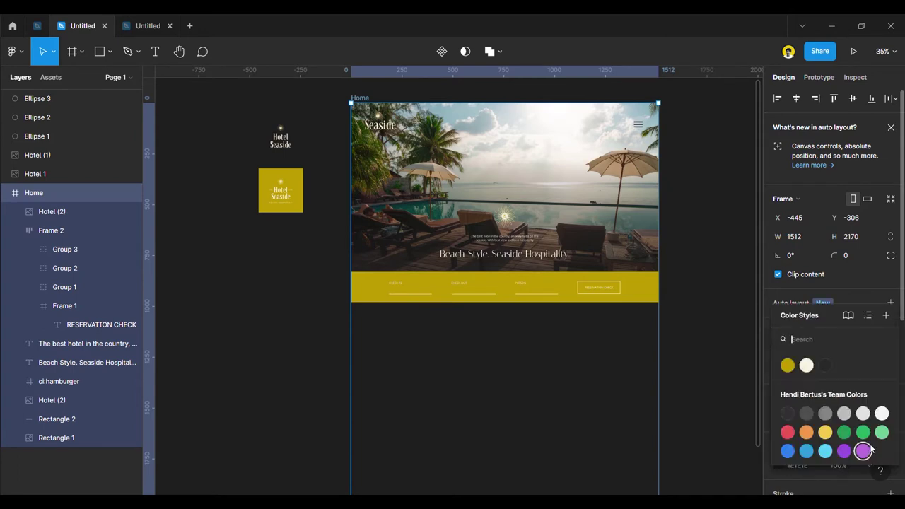
left_click(785, 363)
left_click(786, 372)
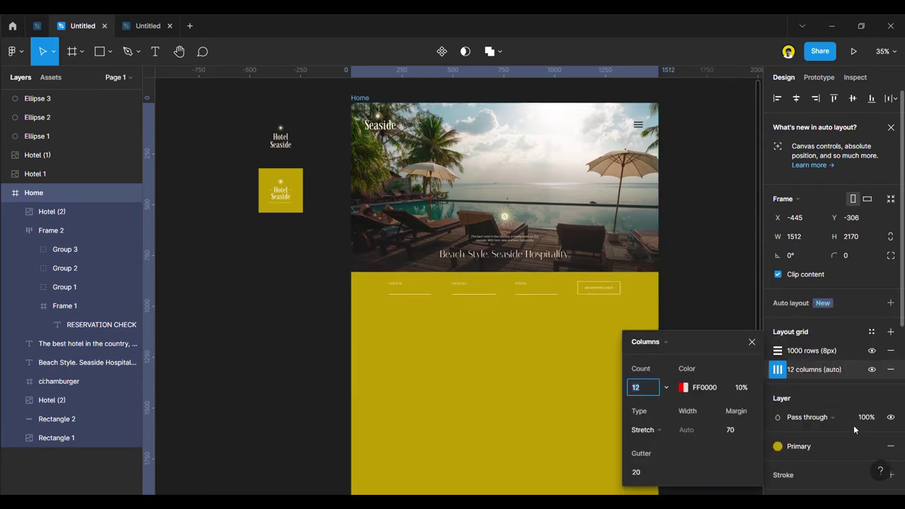
left_click(870, 446)
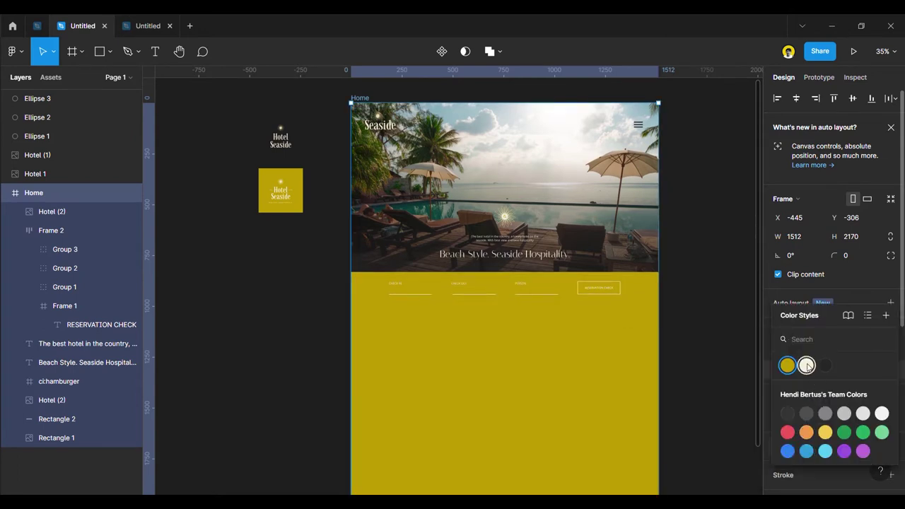
left_click(806, 363)
left_click(721, 344)
scroll(703, 344, "down", 3)
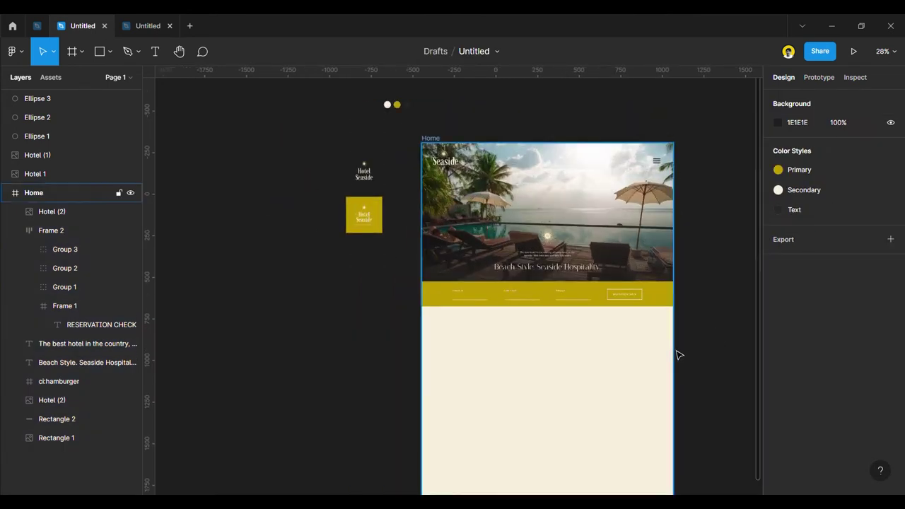
scroll(689, 375, "up", 2)
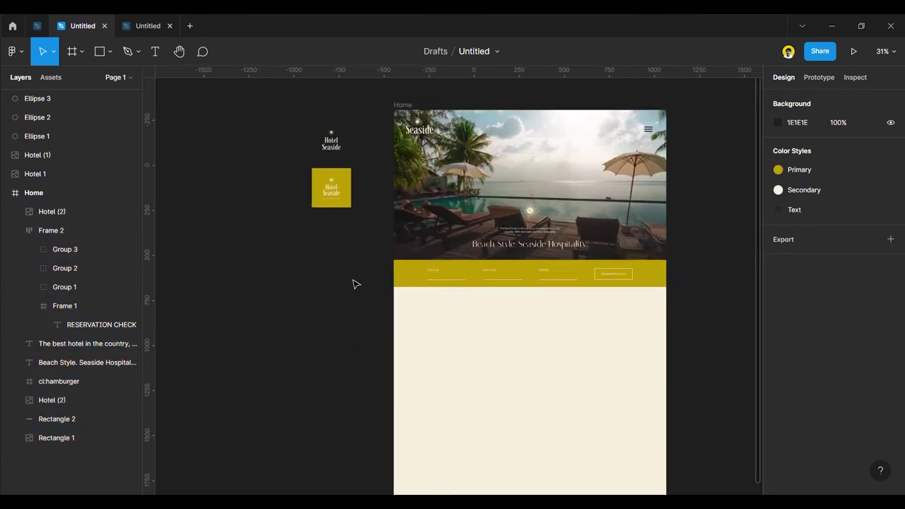
Show the layout grid and draw a 444×416 placeholder box on a grid column in the cream section.
key("ctrl+g")
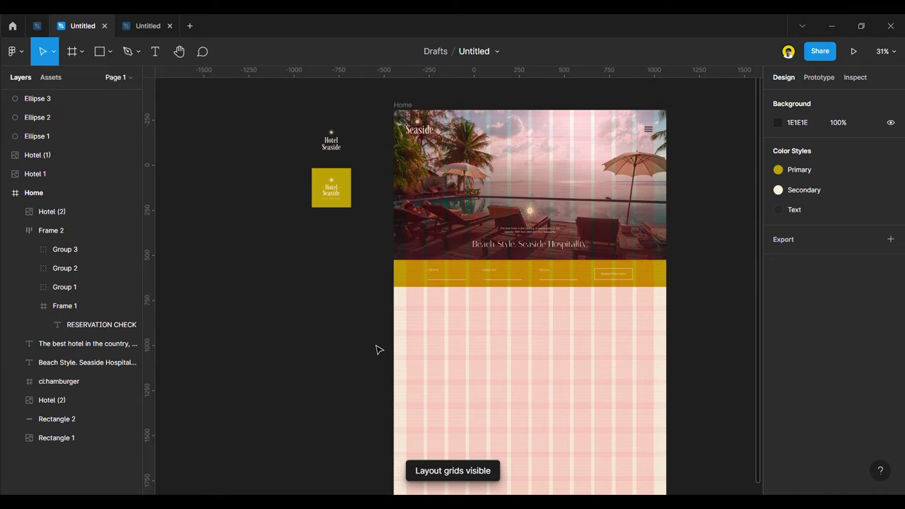
left_click(100, 51)
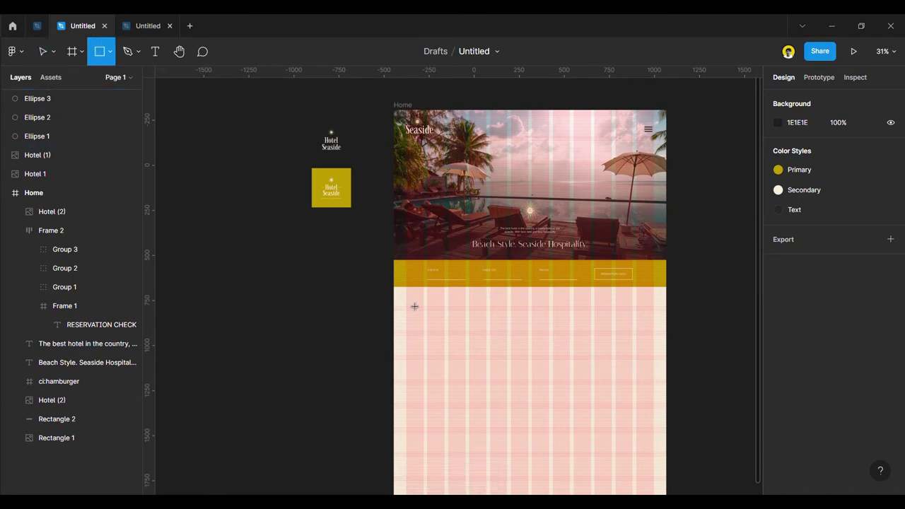
mouse_move(406, 297)
left_mouse_down()
mouse_move(464, 392)
mouse_move(488, 389)
mouse_move(487, 375)
left_mouse_up()
left_click_drag(438, 333, 463, 335)
Shift the Seaside logo right toward the grid margin.
scroll(463, 335, "up", 5)
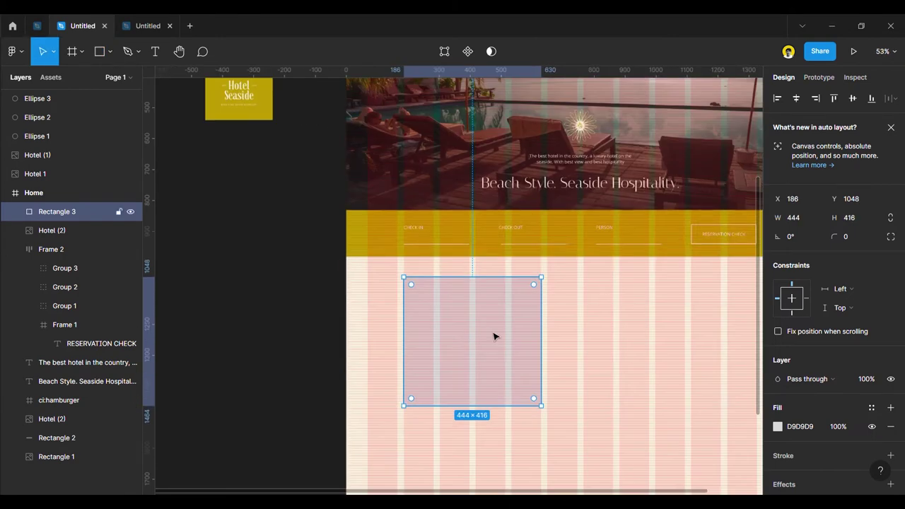
scroll(477, 347, "down", 3)
scroll(473, 364, "up", 2)
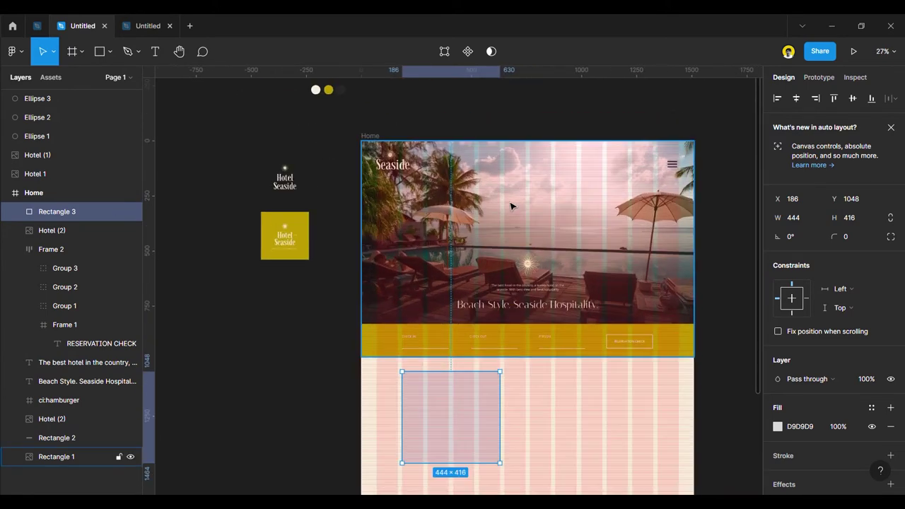
left_click(381, 170)
left_click_drag(382, 170, 416, 175)
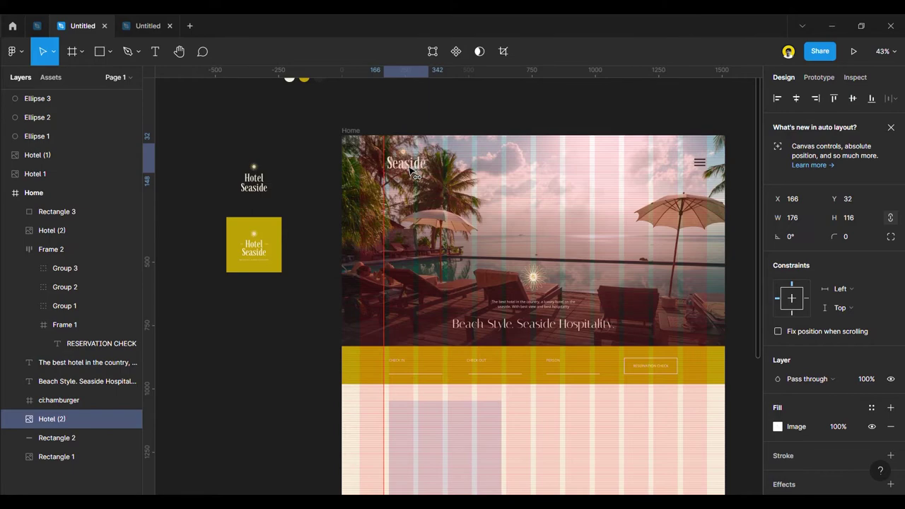
Nudge the Seaside logo right to X 173, then hide the layout grid.
key("Escape")
scroll(415, 177, "up", 10)
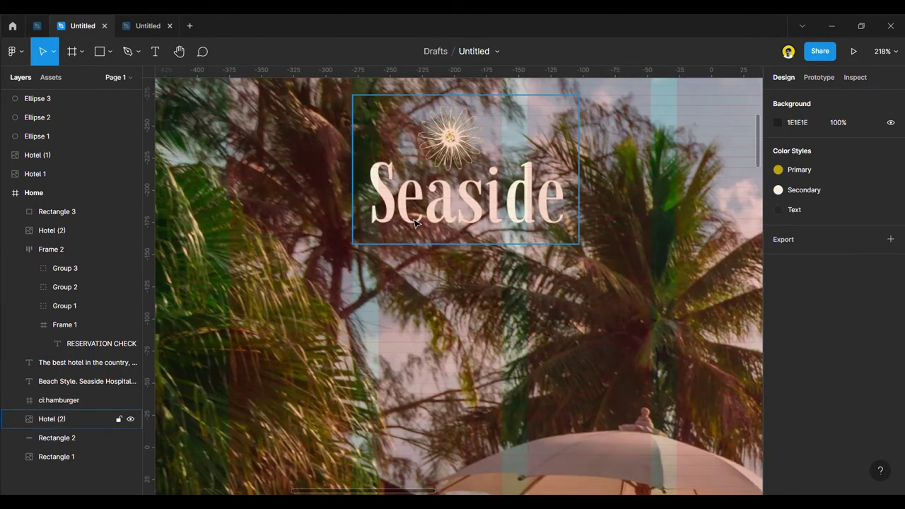
left_click_drag(418, 211, 427, 211)
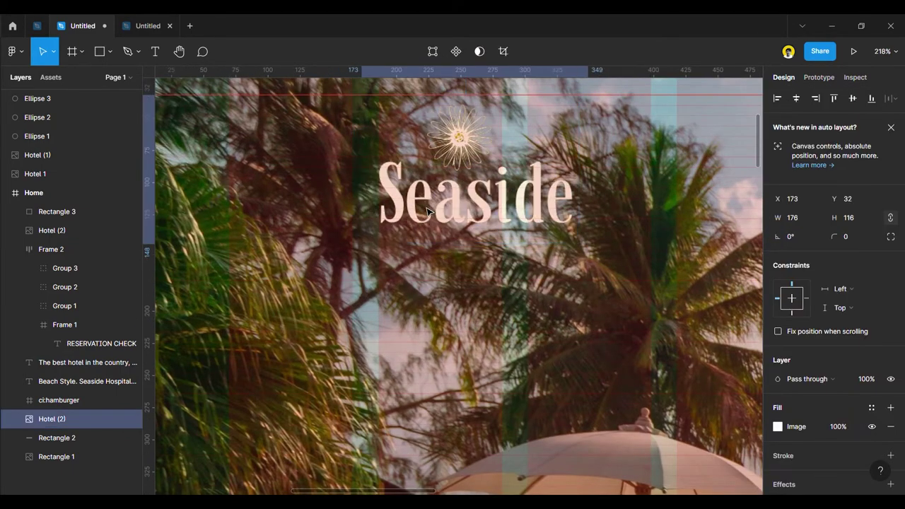
scroll(427, 212, "down", 10)
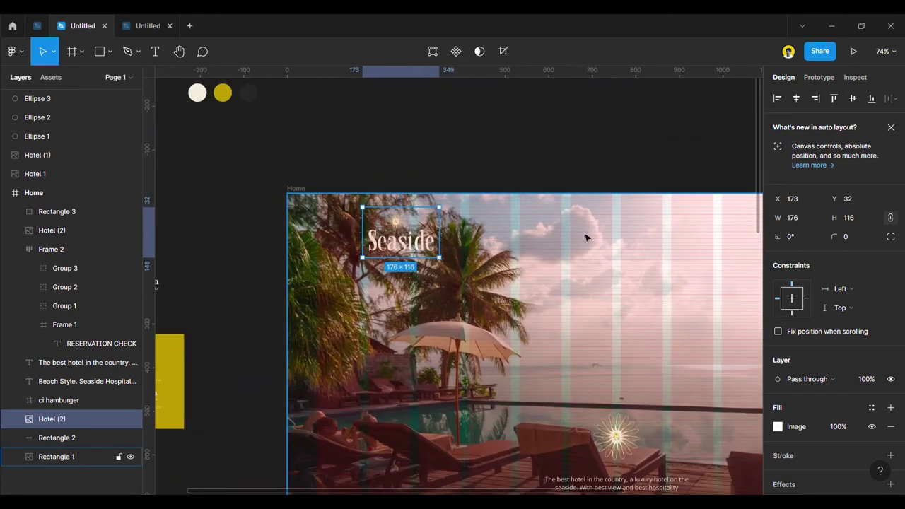
scroll(658, 242, "up", 5)
left_click(658, 241)
scroll(659, 242, "right", 2)
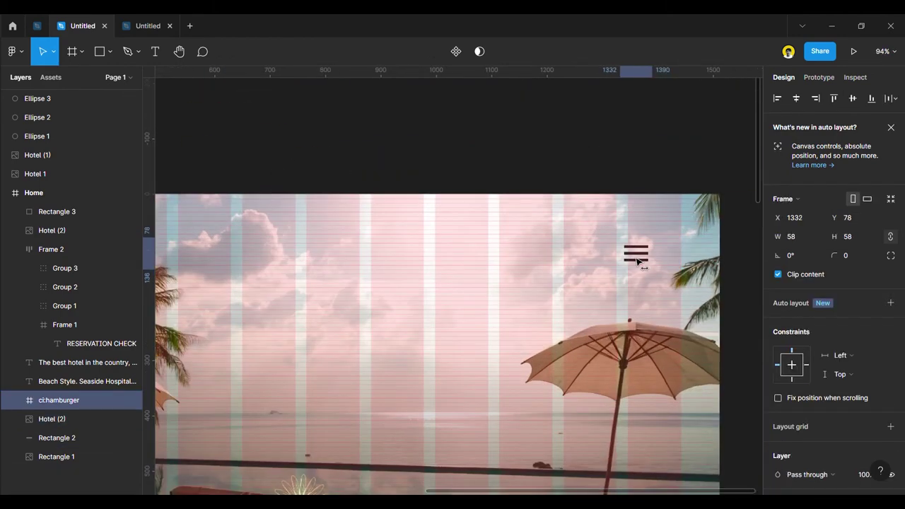
scroll(614, 263, "down", 5)
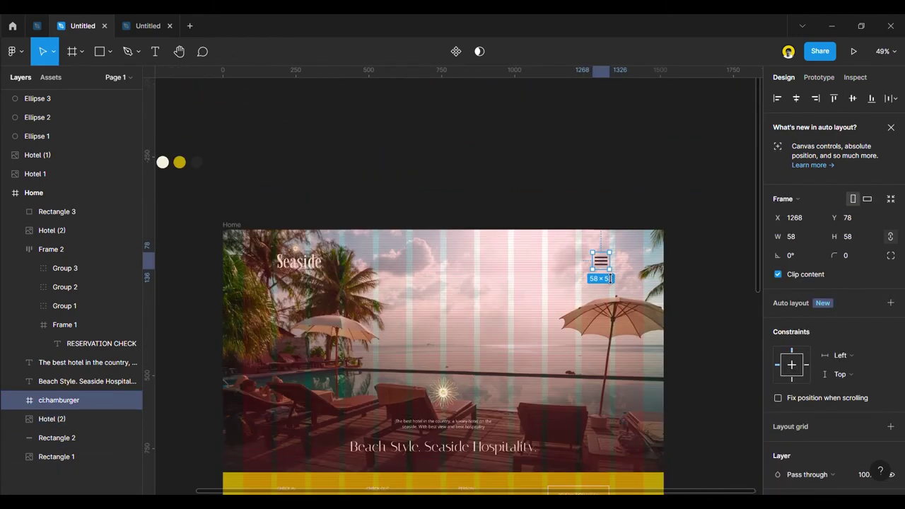
left_click(686, 328)
key("ctrl+shift+4")
Undo the recent logo and menu icon moves and inspect the reservation bar.
scroll(578, 318, "up", 3)
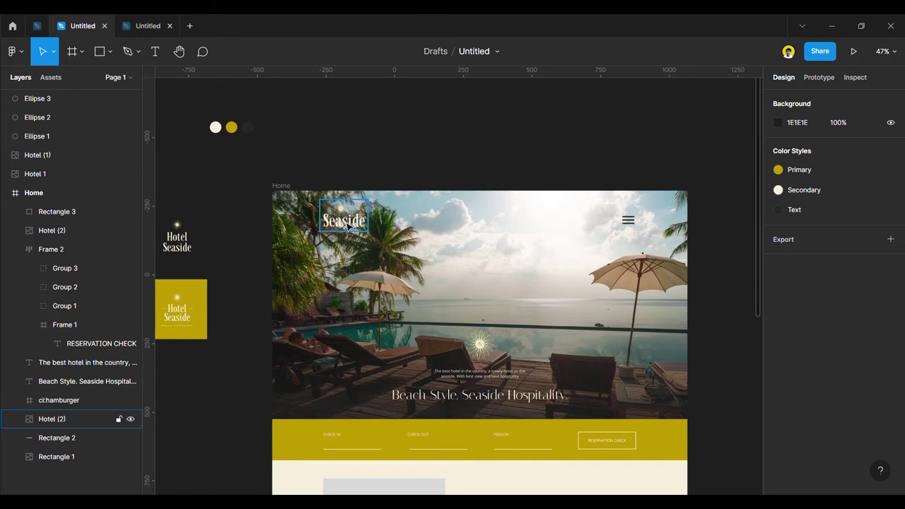
key("ctrl+z")
key("ctrl+z")
key("ctrl+z")
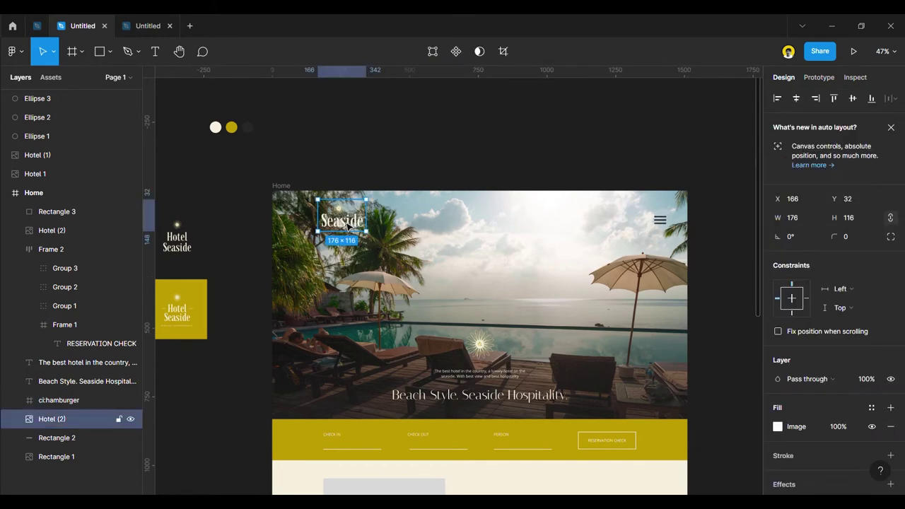
left_click(372, 174)
scroll(373, 240, "down", 2)
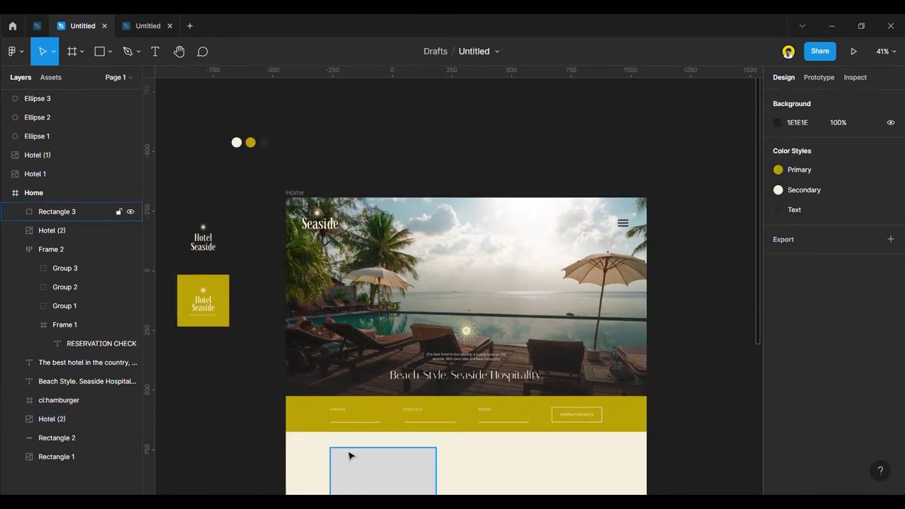
scroll(347, 447, "up", 3)
left_click(351, 414)
scroll(311, 382, "down", 3)
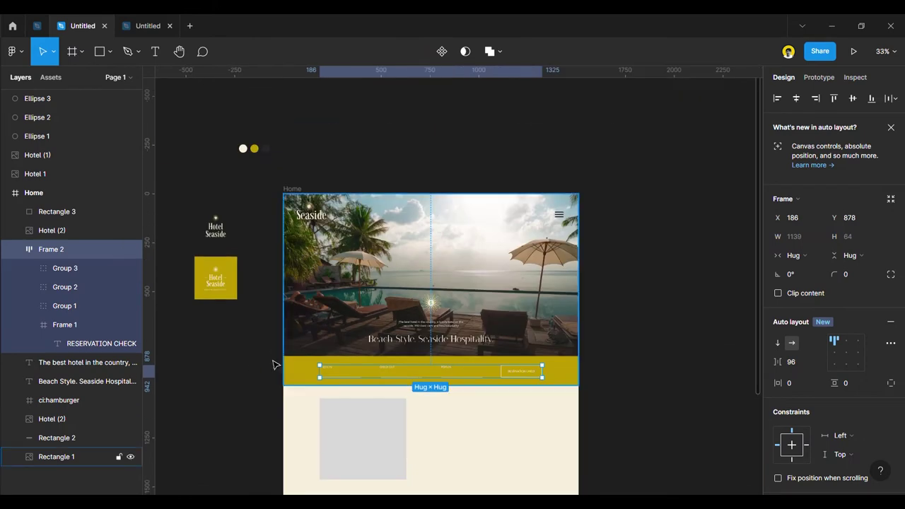
left_click(277, 364)
scroll(382, 424, "down", 2)
scroll(356, 453, "up", 2)
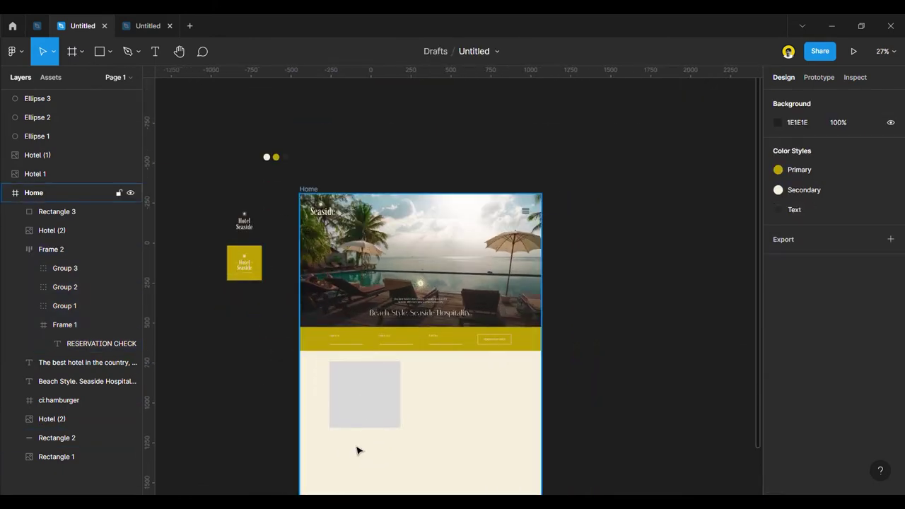
scroll(336, 225, "up", 3)
Move the Seaside logo onto the grid margin and the menu icon slightly left, then hide the grid.
left_click(325, 210)
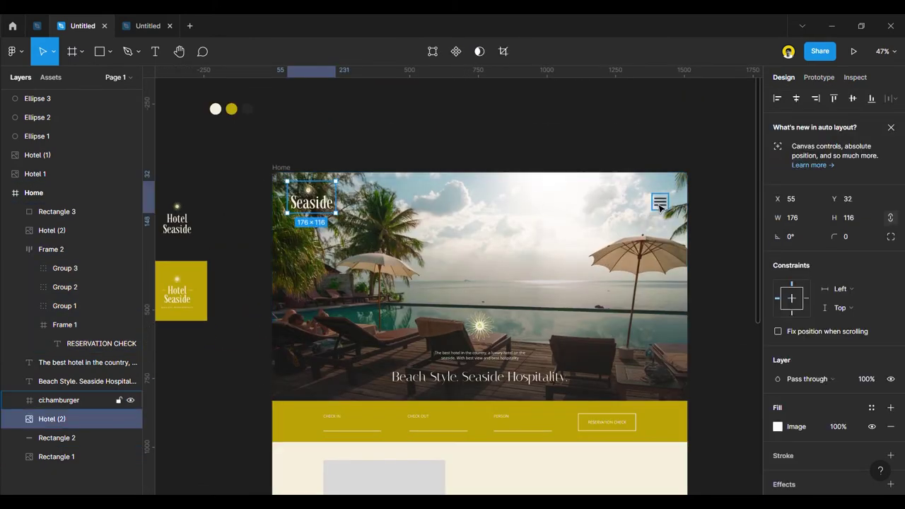
key("ctrl+shift+4")
scroll(304, 216, "up", 3)
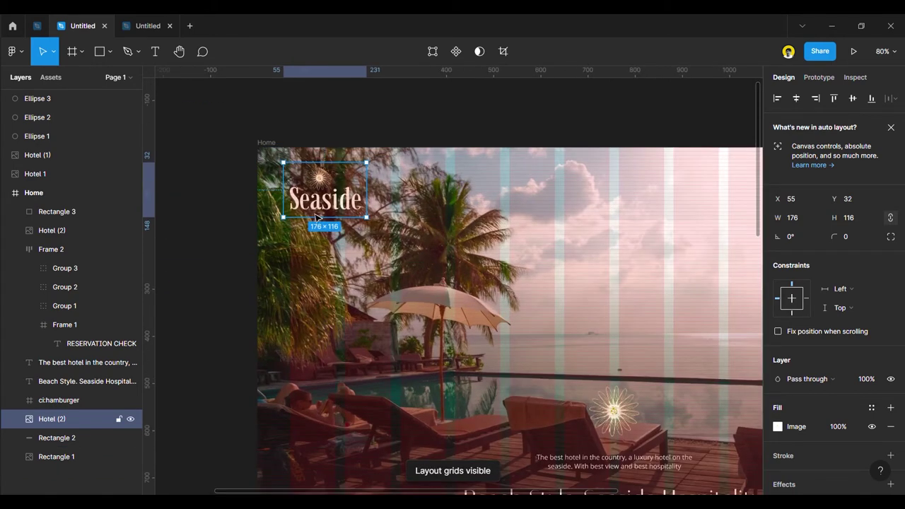
left_click_drag(322, 210, 372, 210)
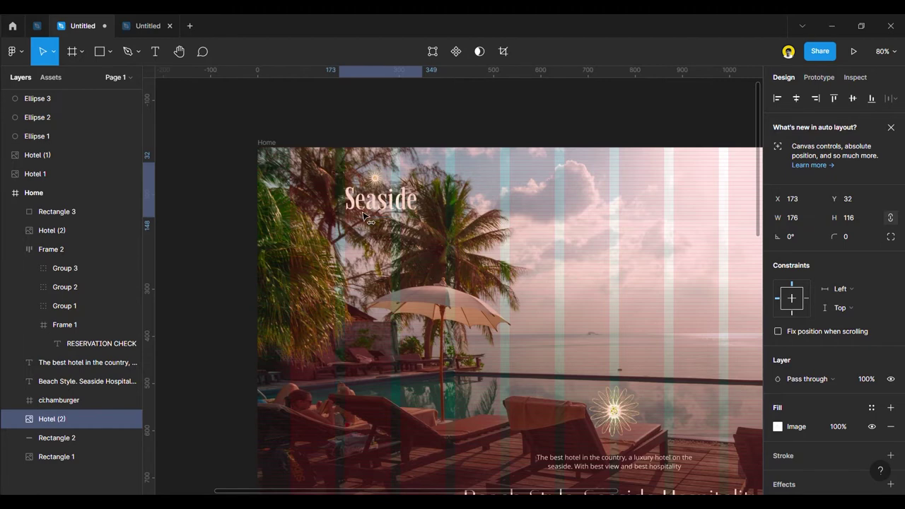
scroll(333, 255, "down", 5)
scroll(334, 255, "up", 4)
left_click_drag(522, 253, 492, 263)
left_click(604, 271)
key("ctrl+shift+4")
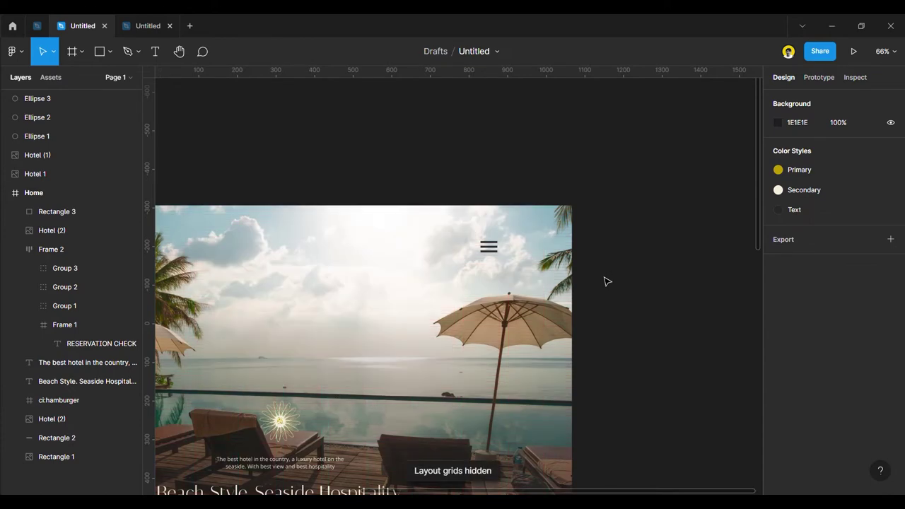
Select the reservation bar, Seaside logo and menu icon together to check their alignment.
scroll(603, 279, "down", 5)
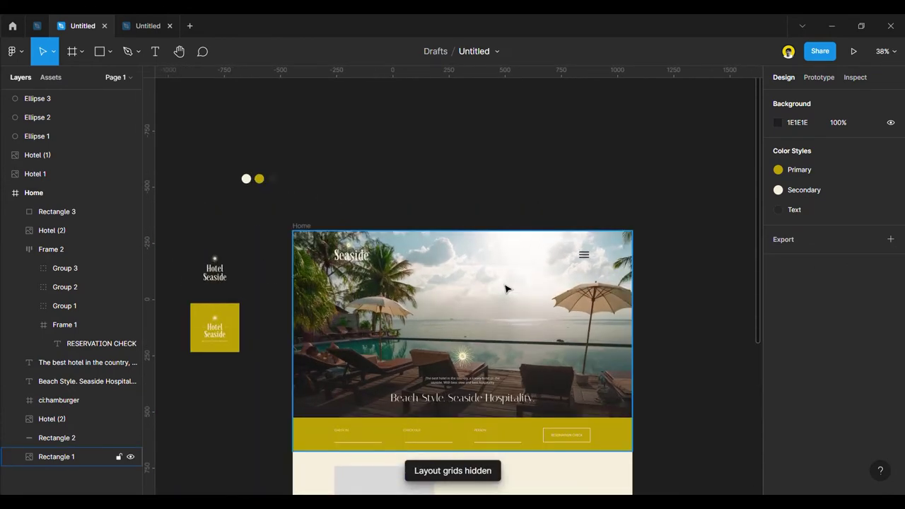
scroll(507, 289, "down", 2)
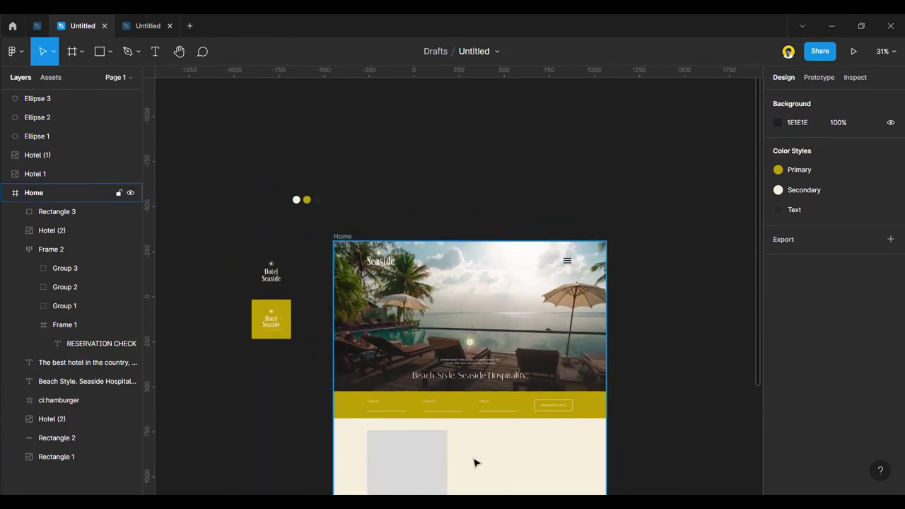
left_click(365, 405)
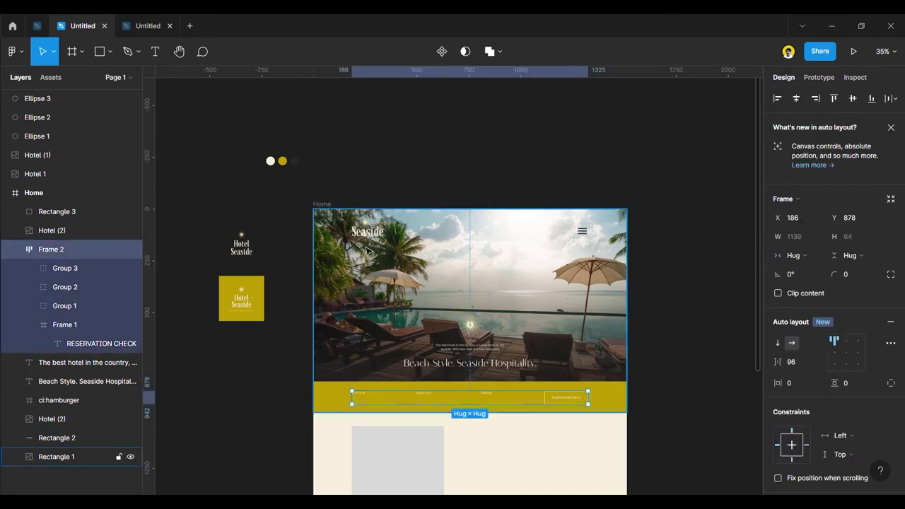
left_click(367, 234, "shift")
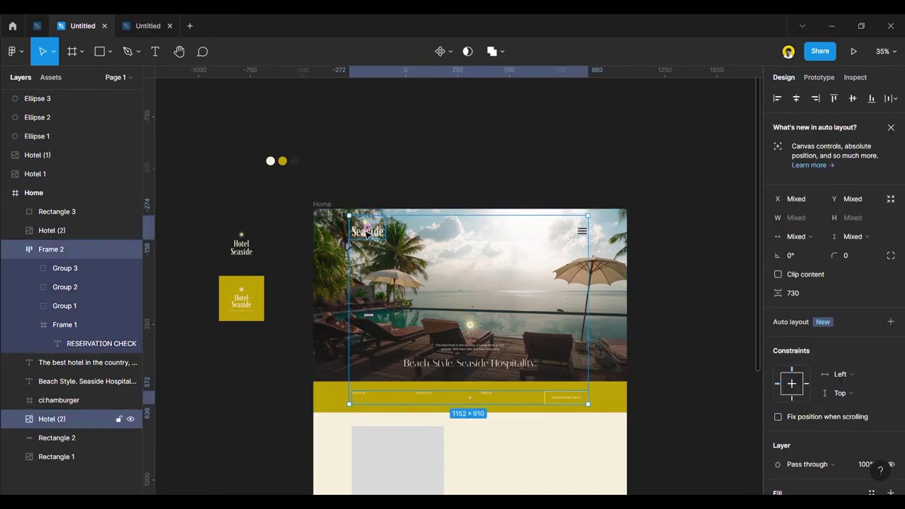
left_click(582, 232, "shift")
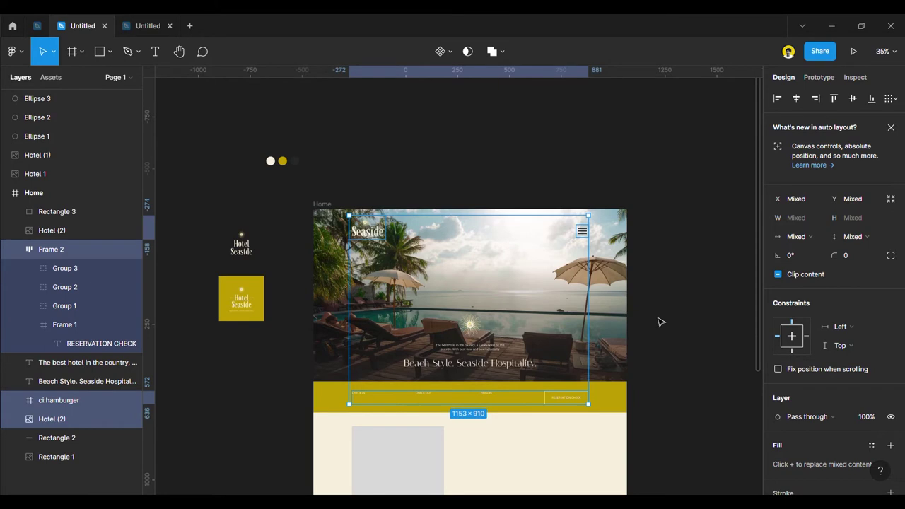
left_click(658, 322)
scroll(455, 453, "down", 1)
scroll(429, 318, "down", 3)
scroll(416, 382, "up", 3)
scroll(403, 353, "down", 3)
Move the placeholder box down to Y 1120, checking it in outline view and against the grid.
left_click_drag(404, 347, 405, 358)
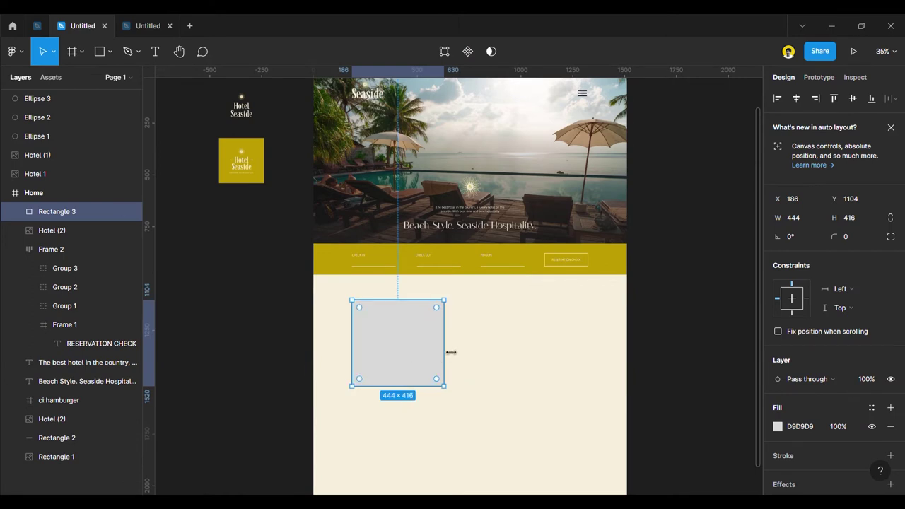
key("ctrl+y")
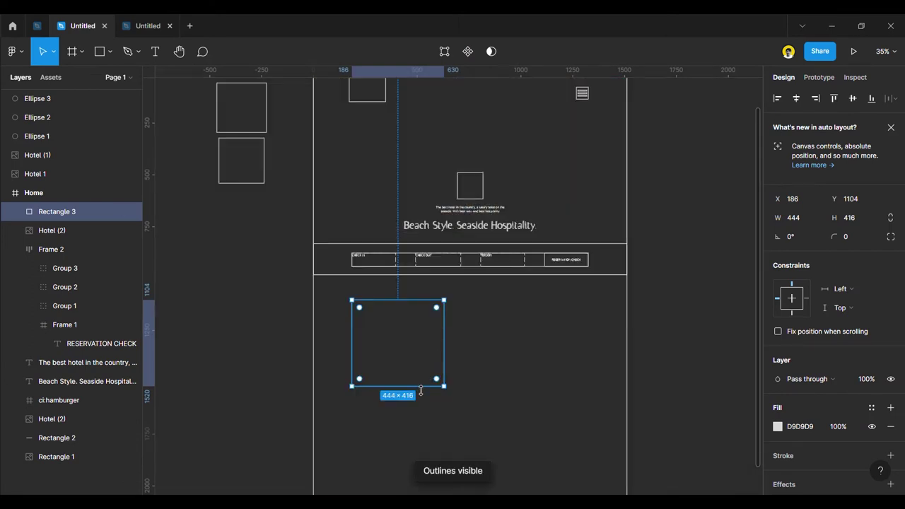
key("ctrl+y")
scroll(420, 389, "up", 5)
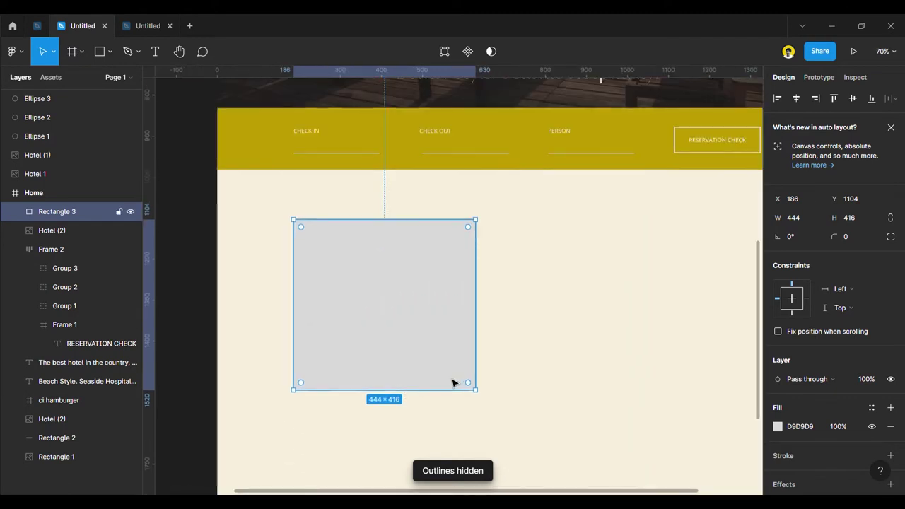
key("ctrl+shift+4")
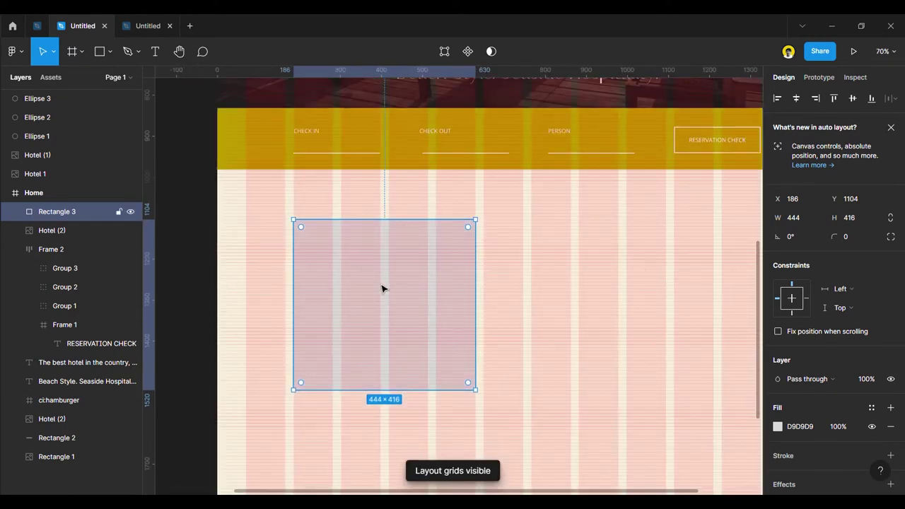
key("shift+Down")
key("shift+Down")
Resize the placeholder's height, first to 444 and then stretched taller to 664.
left_click_drag(405, 405, 406, 418)
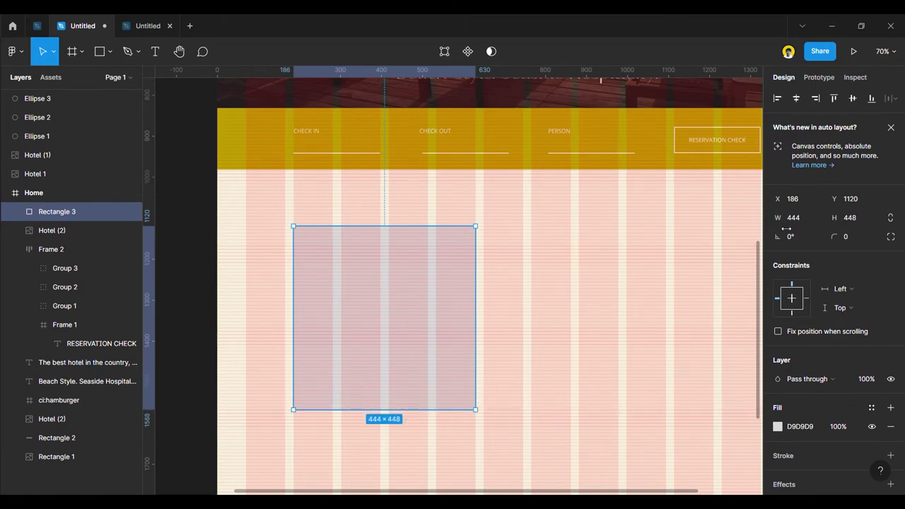
left_click(853, 220)
type("444")
key("Return")
left_click_drag(426, 414, 433, 345)
Shorten the placeholder rectangle from its bottom edge to 444 × 560.
scroll(432, 345, "down", 5)
left_click(594, 305)
scroll(467, 303, "up", 3)
scroll(455, 317, "down", 3)
left_click(394, 351)
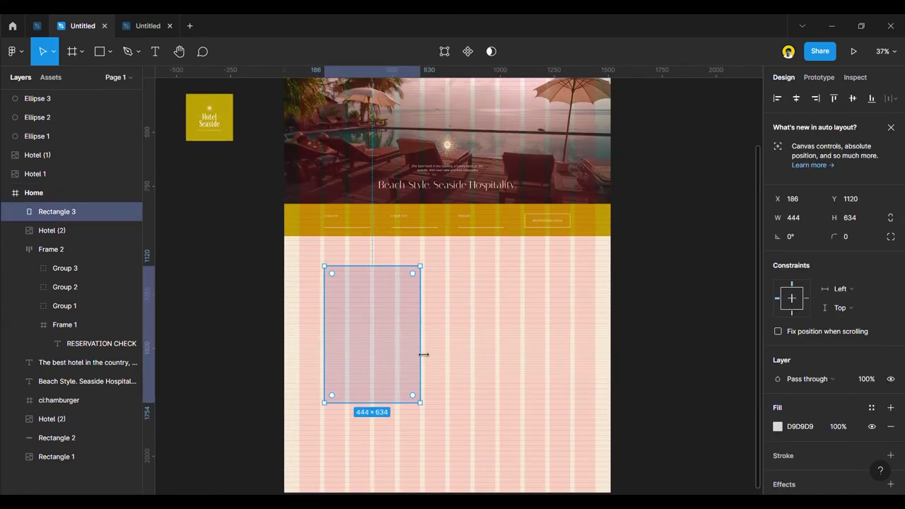
left_click_drag(393, 413, 393, 387)
left_click(705, 328)
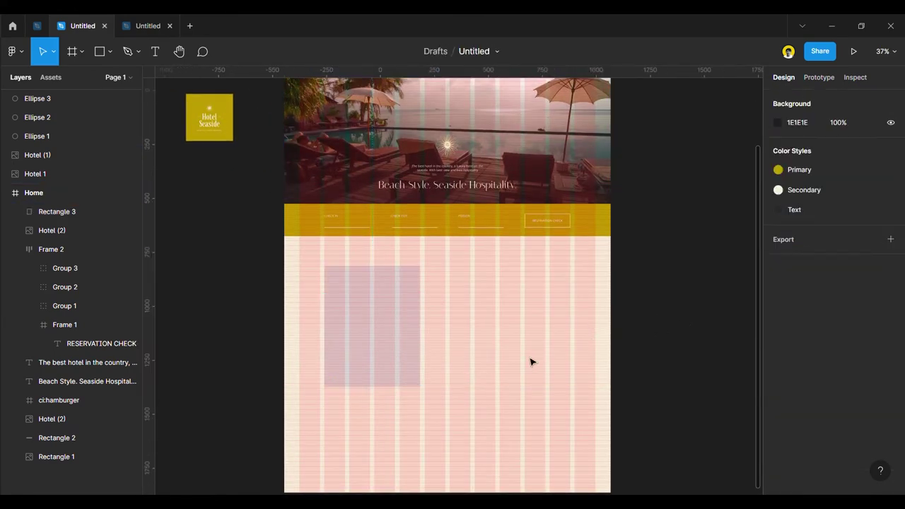
left_click(405, 359)
right_click(363, 304)
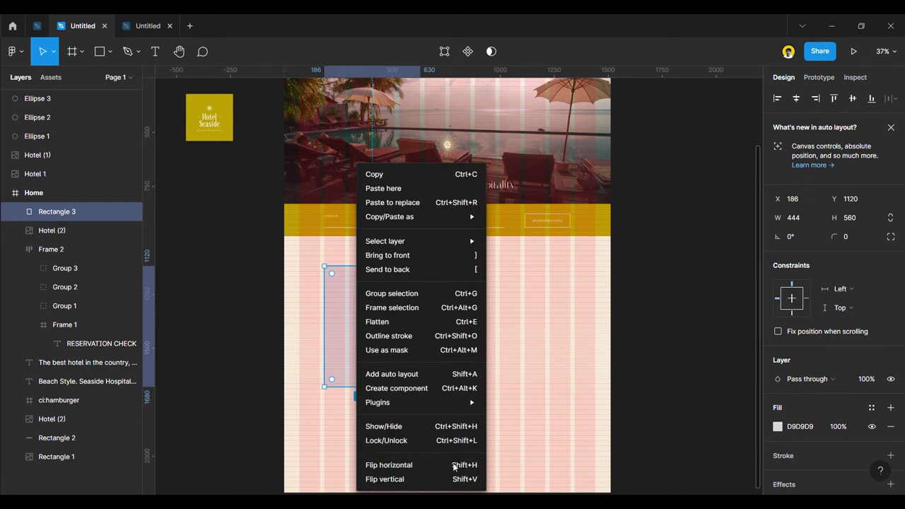
Launch the Unsplash plugin from the rectangle's Plugins menu.
mouse_move(453, 402)
mouse_move(592, 434)
scroll(592, 433, "down", 1)
scroll(592, 434, "down", 5)
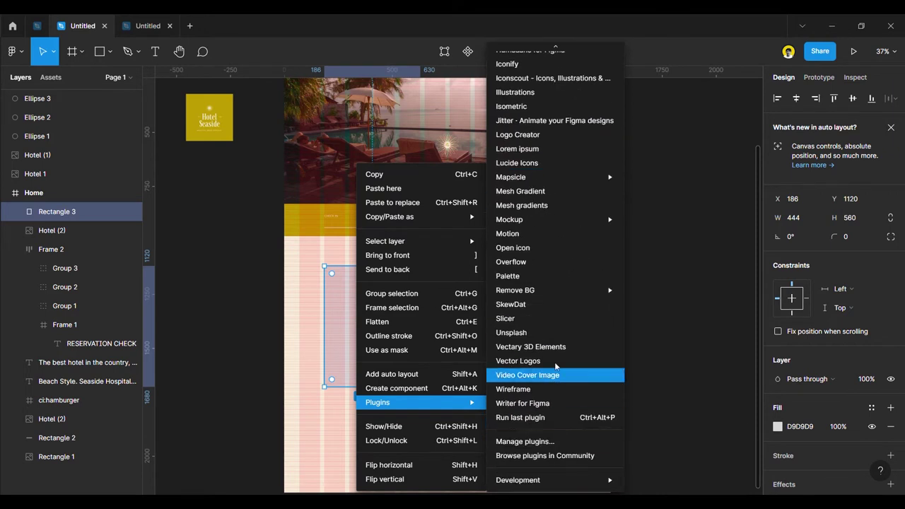
left_click(538, 330)
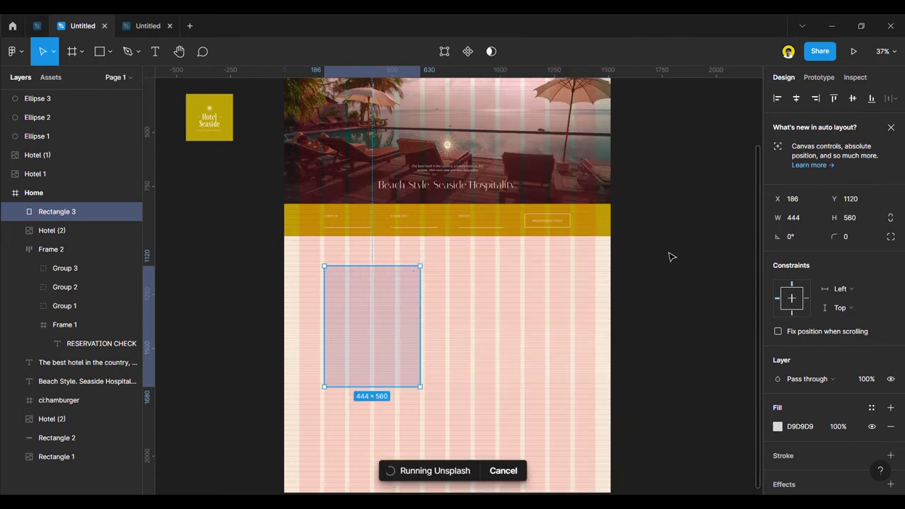
Search Unsplash for HOTEL and fill the rectangle with the palm-tree pool photo.
left_click(475, 161)
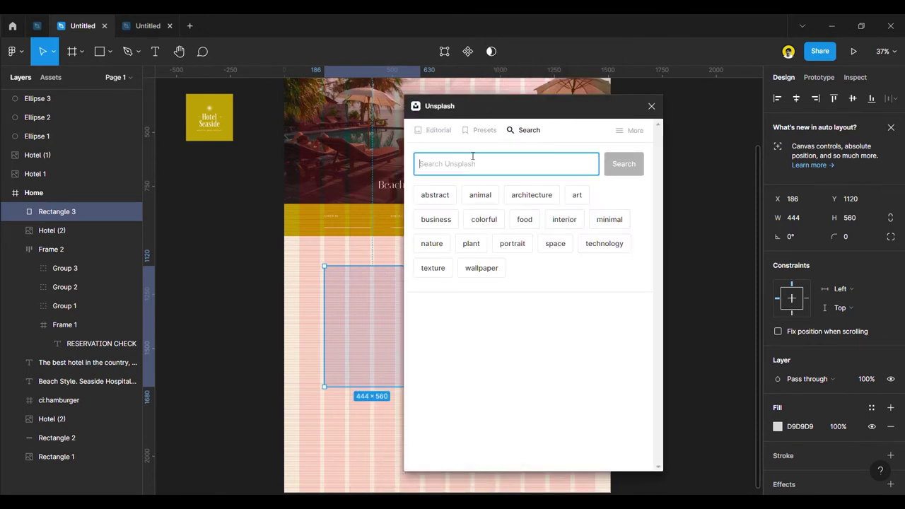
type("HOTEL")
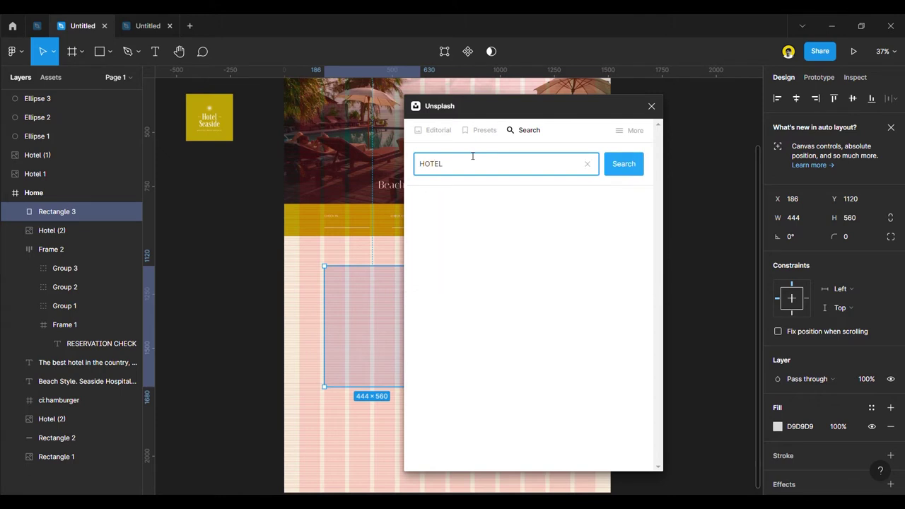
key("Return")
scroll(514, 375, "down", 1)
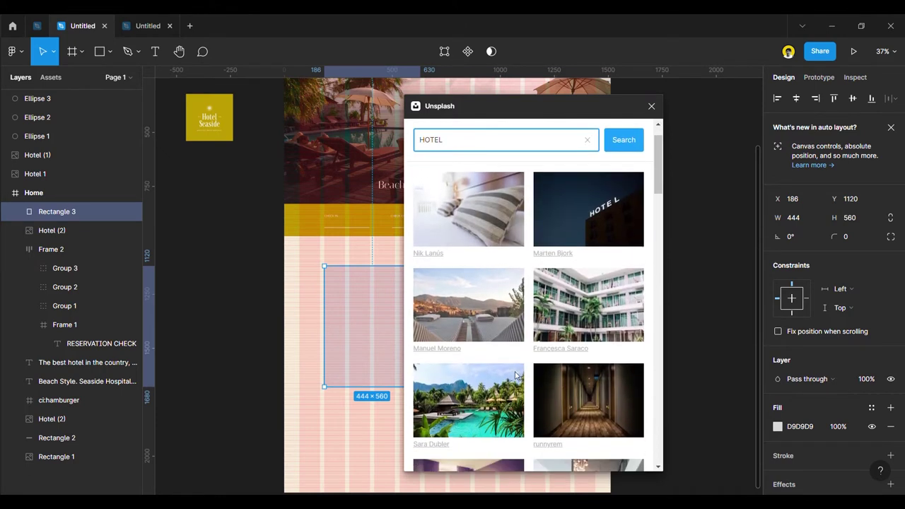
scroll(515, 374, "down", 2)
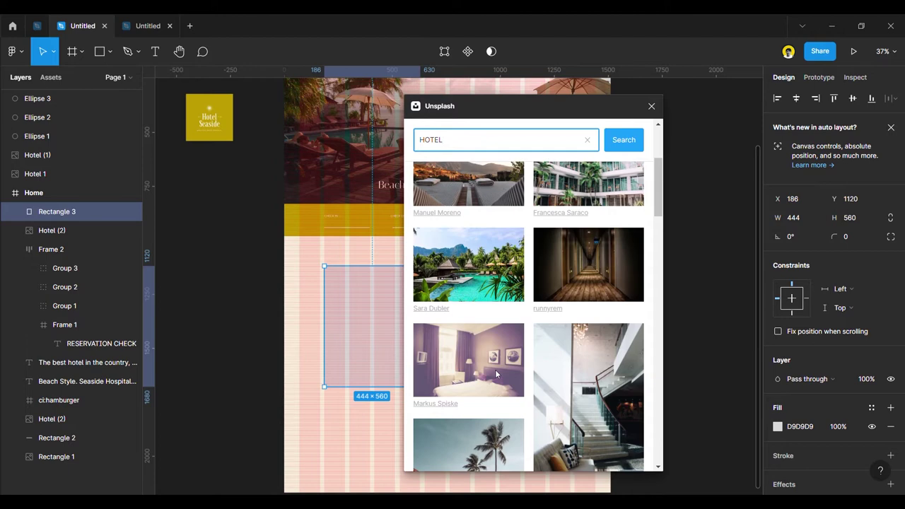
scroll(497, 375, "down", 5)
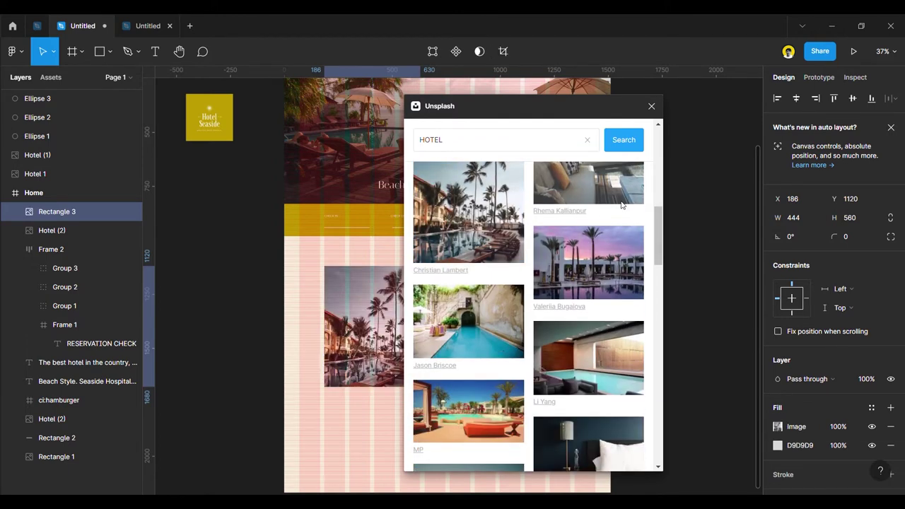
left_click(651, 107)
left_click(667, 356)
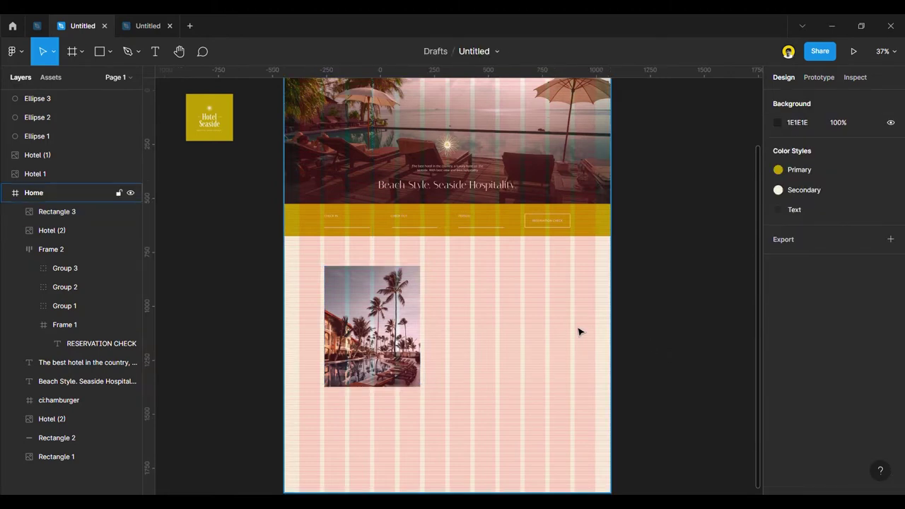
Duplicate the Beach Style heading beside the palm photo and colour it with the yellow Primary style.
key("shift+g")
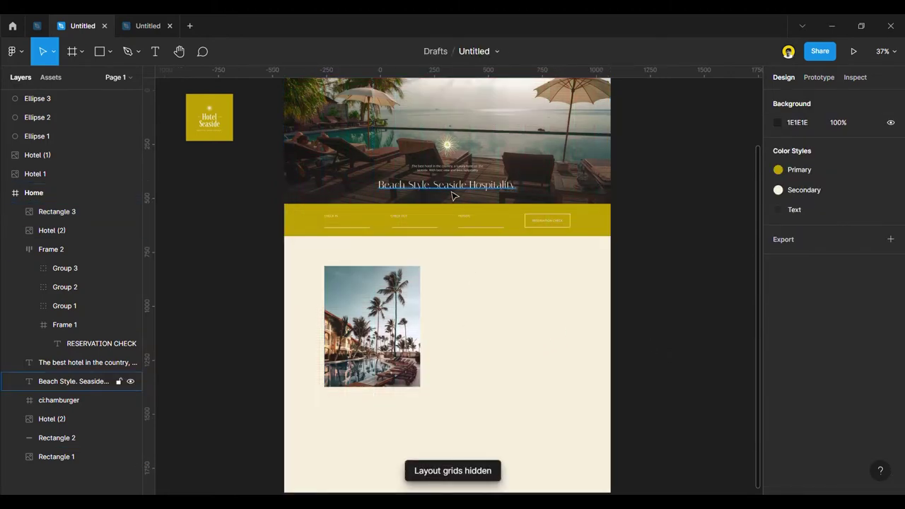
left_click_drag(452, 195, 503, 289)
key("alt")
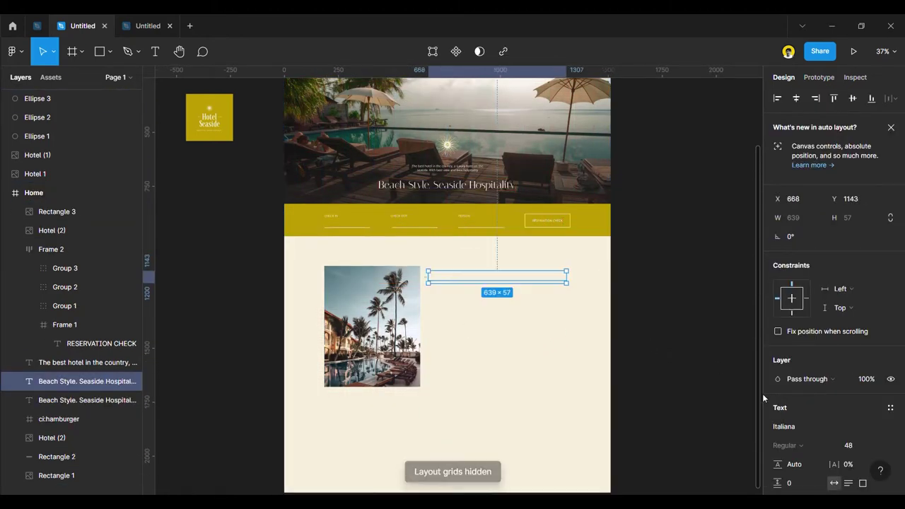
scroll(846, 427, "down", 3)
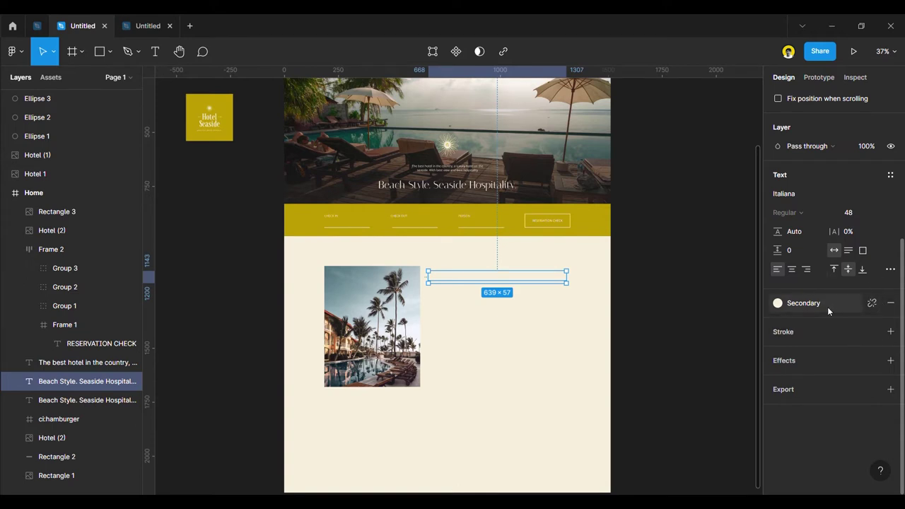
left_click(803, 303)
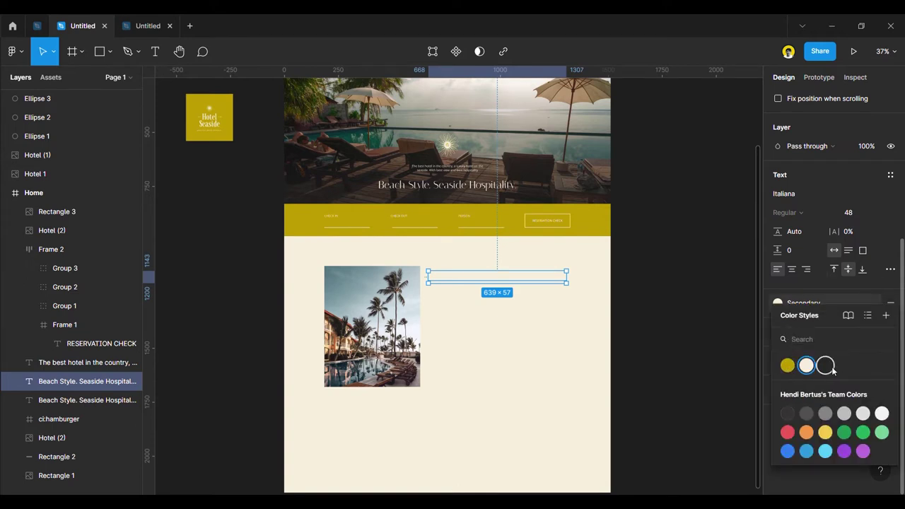
left_click(787, 365)
Line the yellow heading up at X 650, level with the photo's top, using the layout grid.
left_click_drag(542, 283, 546, 277)
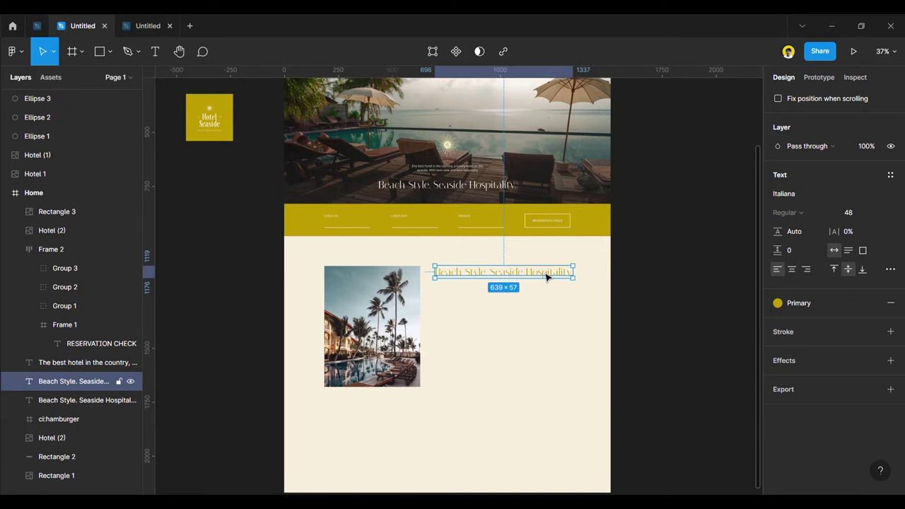
key("ctrl+shift+4")
scroll(473, 276, "up", 5)
left_click_drag(469, 277, 493, 280)
scroll(396, 311, "down", 3)
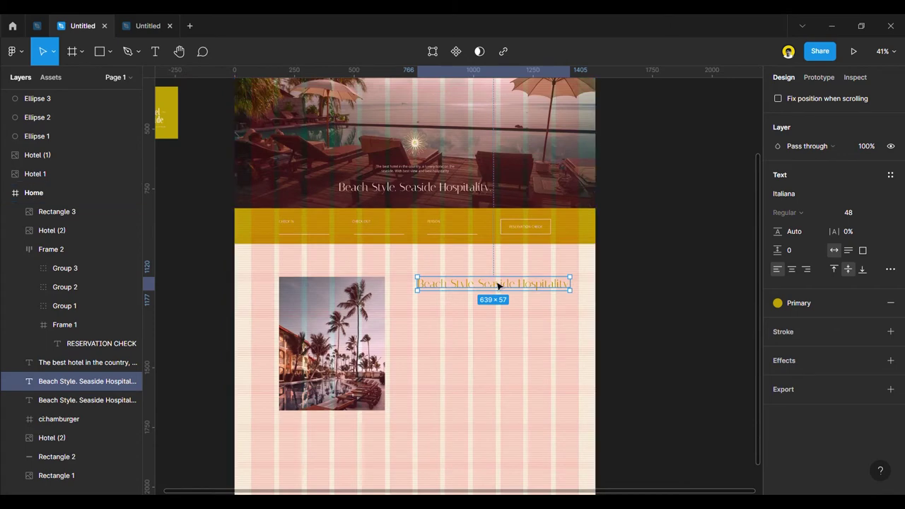
left_click_drag(479, 286, 453, 285)
left_click(568, 319)
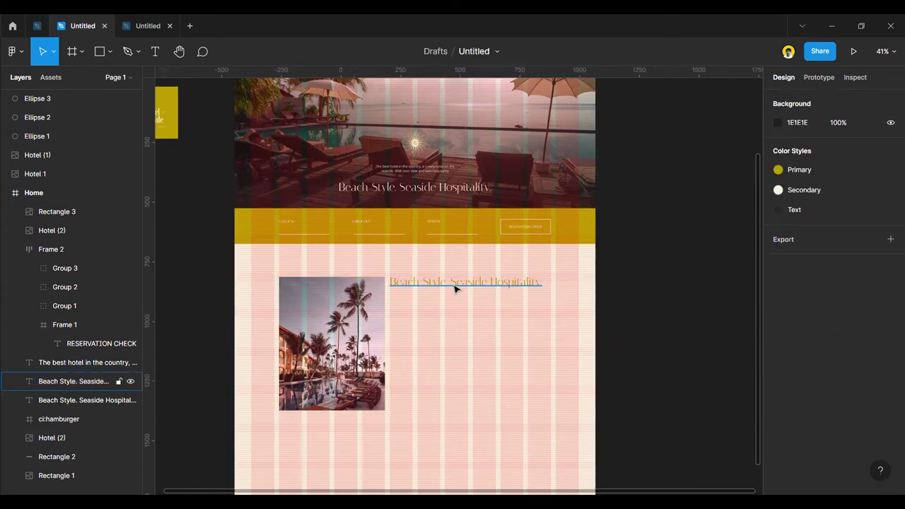
left_click(454, 289)
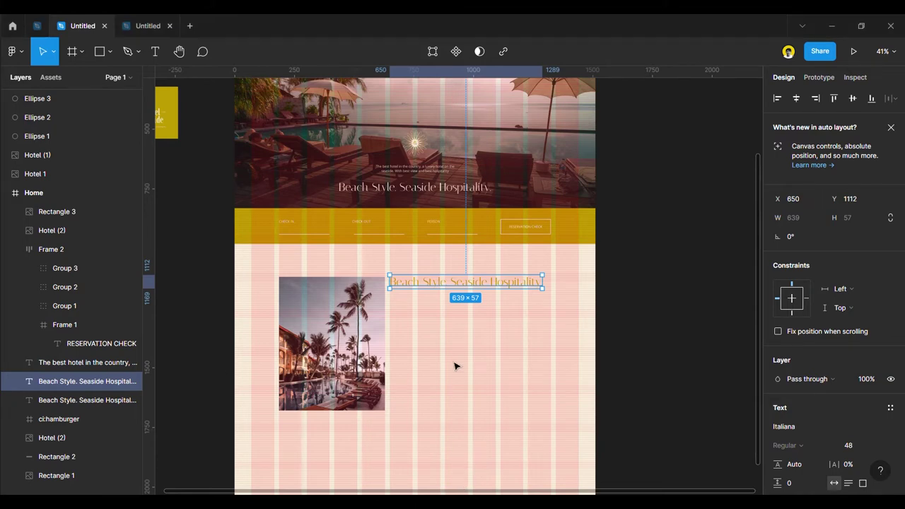
Paste the paragraph text into the copied heading and narrow its box to 676 wide.
double_click(430, 286)
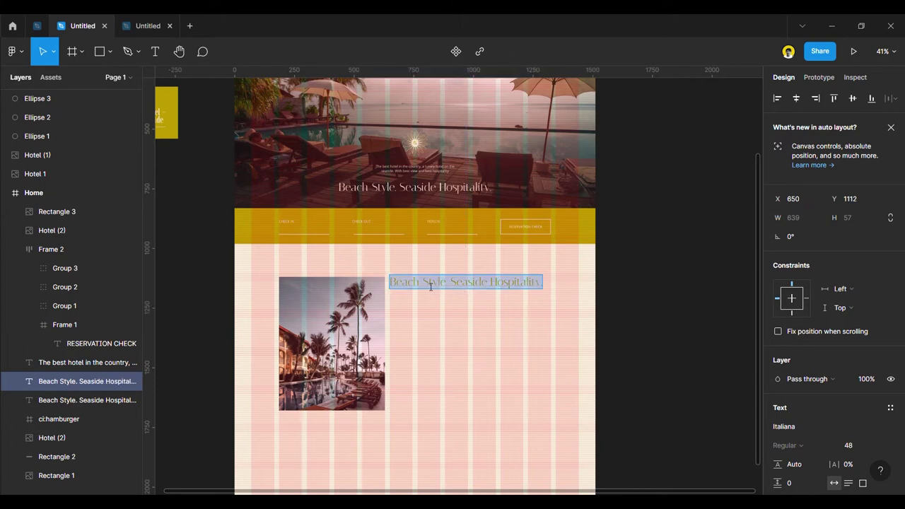
key("ctrl+v")
key("Escape")
scroll(561, 335, "down", 3)
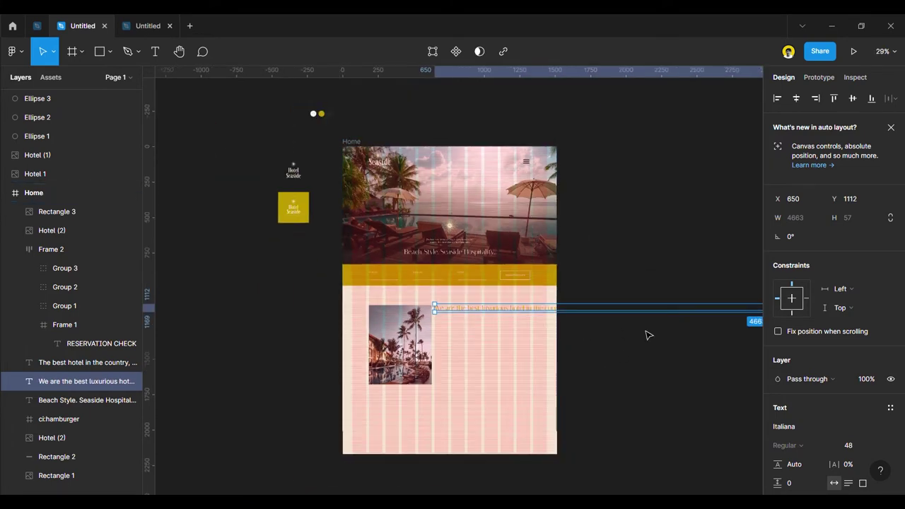
scroll(559, 333, "down", 6)
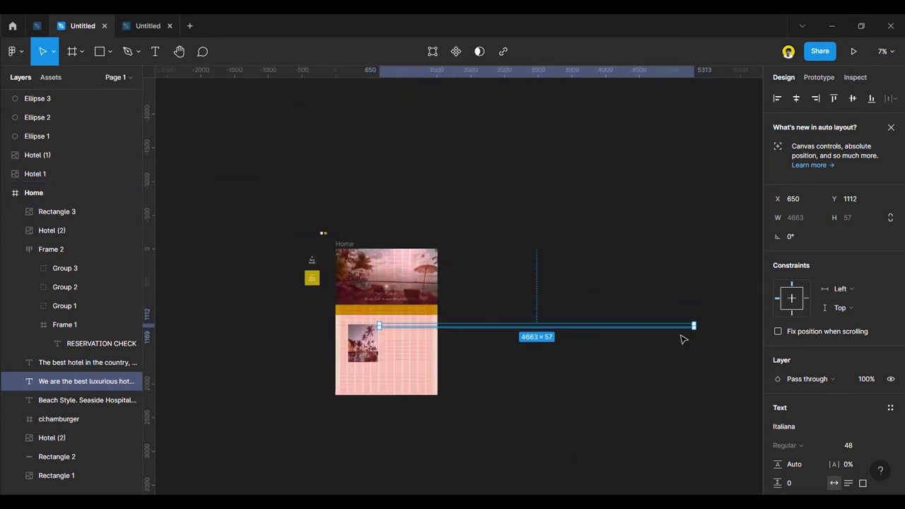
scroll(693, 337, "up", 4)
left_click_drag(705, 326, 238, 337)
Delete everything after 'best' so the heading reads 'We are the best'.
scroll(275, 340, "up", 5)
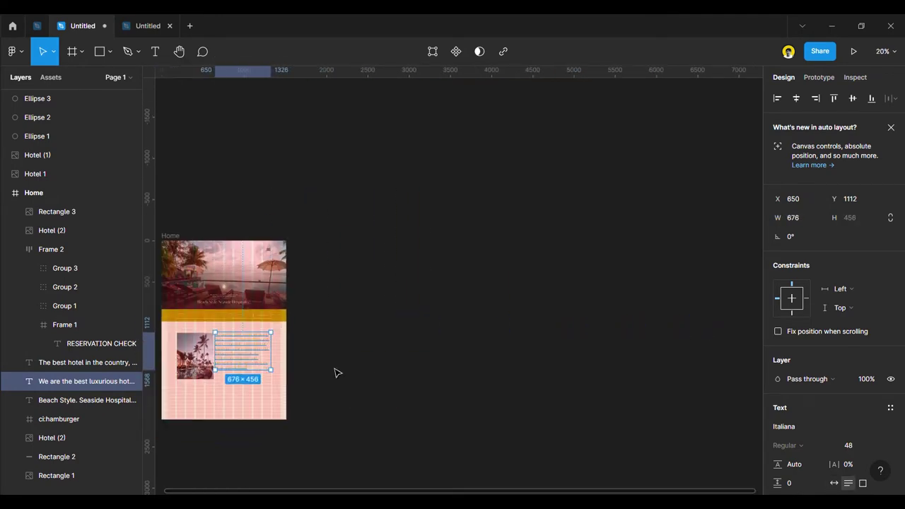
scroll(276, 340, "up", 3)
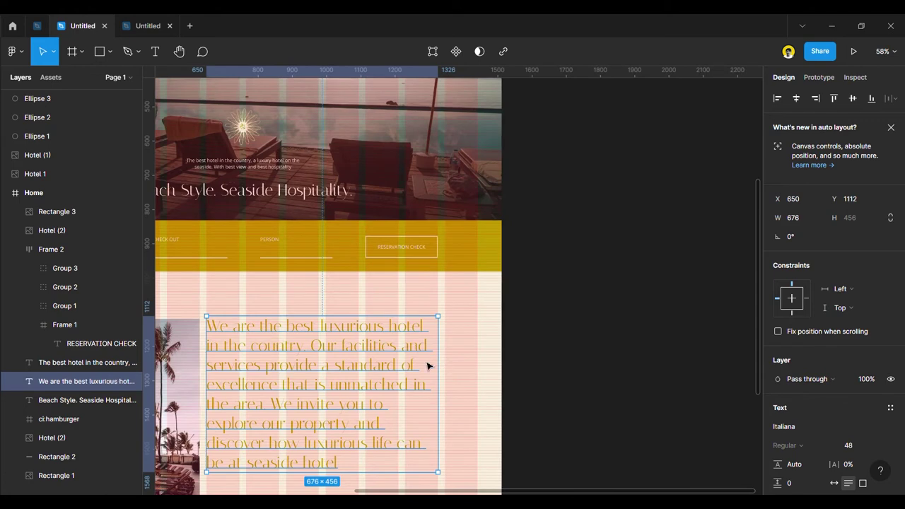
scroll(307, 351, "up", 2)
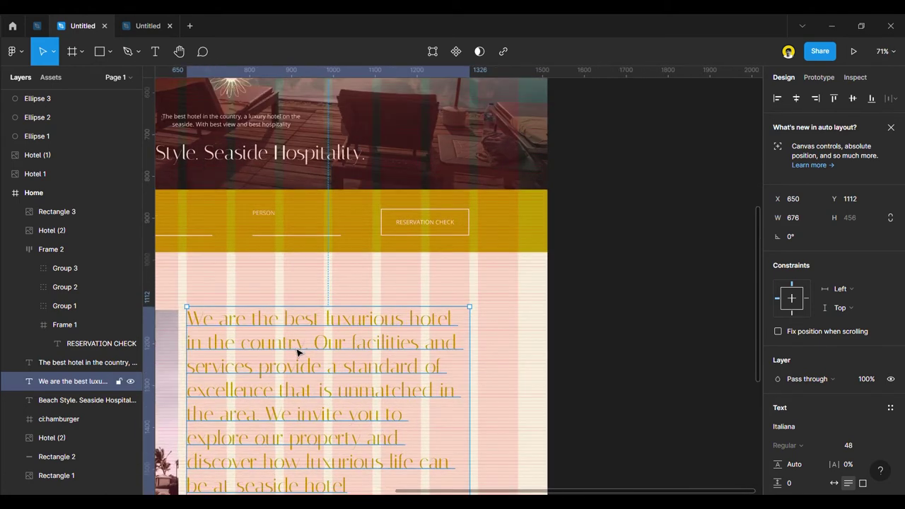
double_click(290, 349)
left_click(328, 324)
left_click_drag(328, 322, 408, 401)
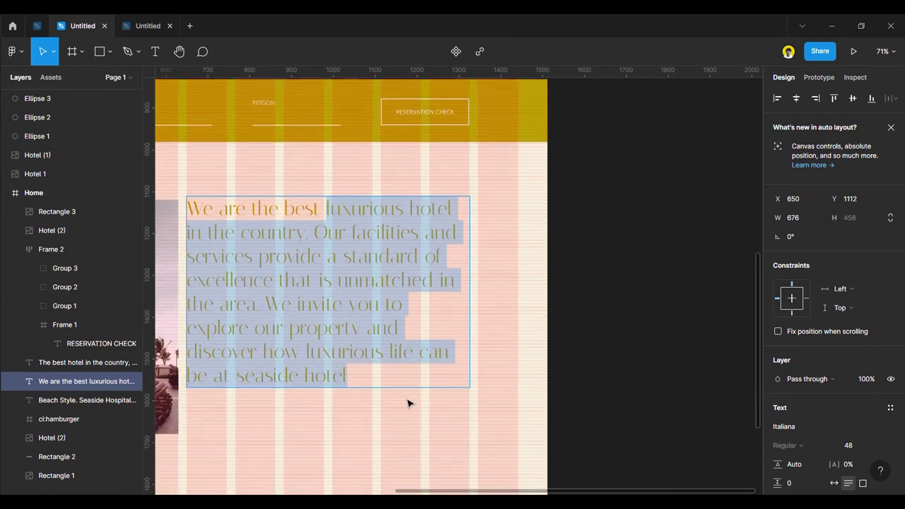
key("BackSpace")
Move the heading up level with the photo and duplicate the hero description beneath it.
left_click_drag(291, 302, 286, 223)
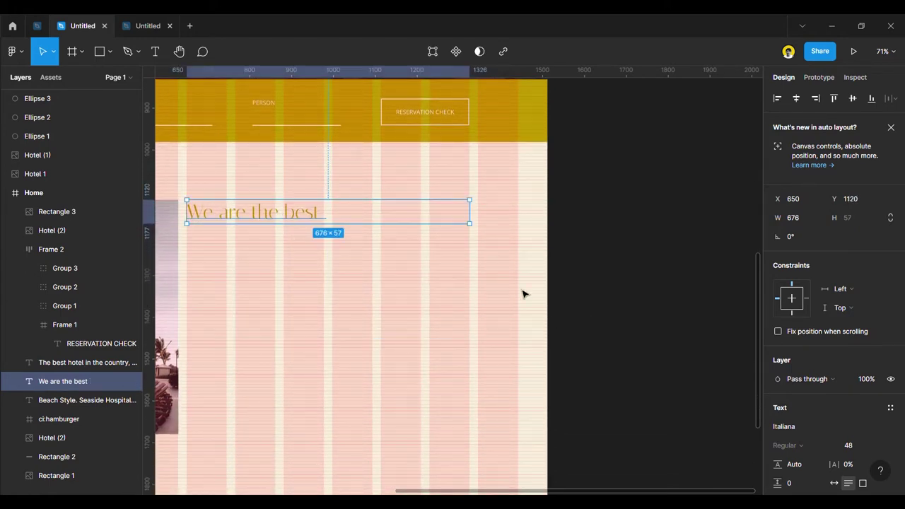
scroll(390, 291, "down", 3, "ctrl")
left_click_drag(338, 134, 363, 271)
scroll(364, 278, "up", 5, "ctrl")
scroll(788, 419, "down", 4)
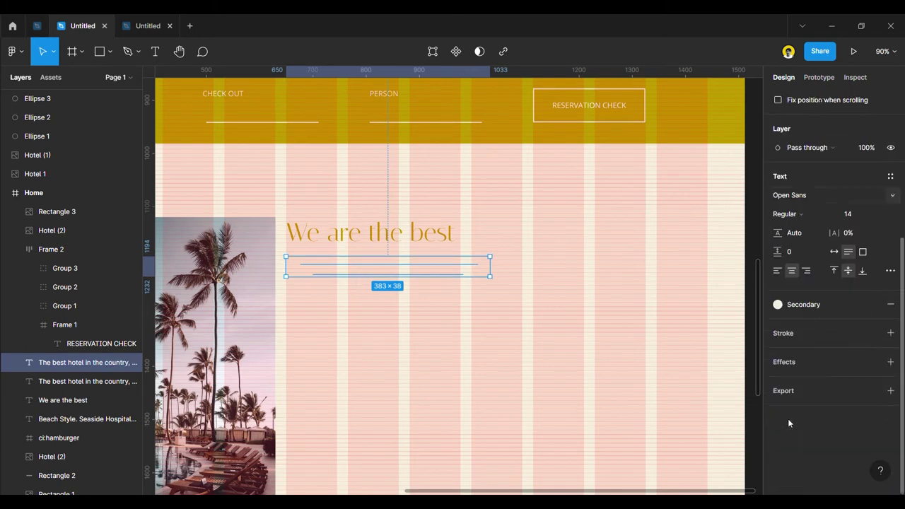
Paste the hotel description into the copied paragraph, keeping its small body text style.
double_click(455, 272)
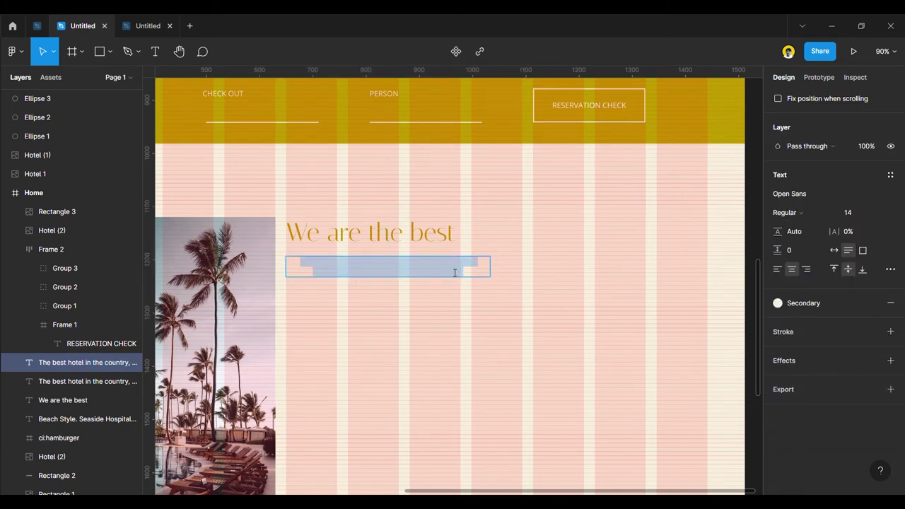
key("ctrl+v")
key("ctrl+z")
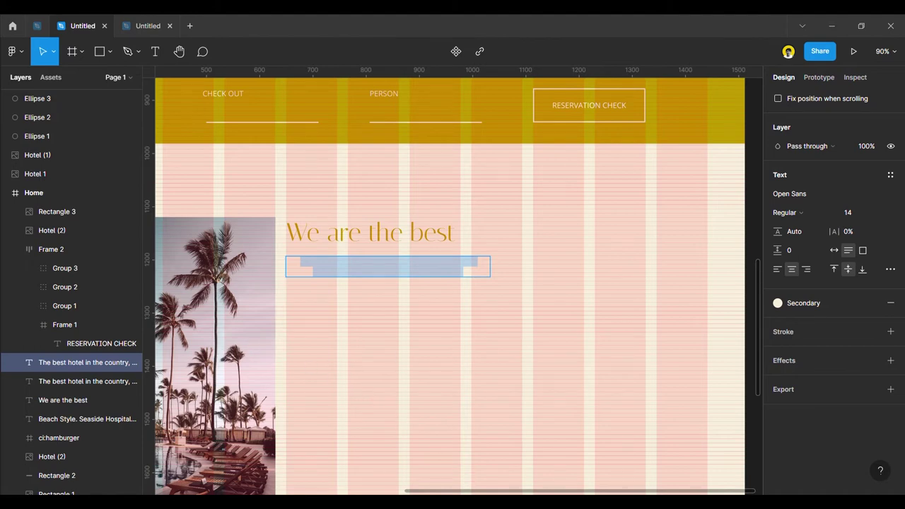
left_click(368, 269)
key("ctrl+a")
key("ctrl+v")
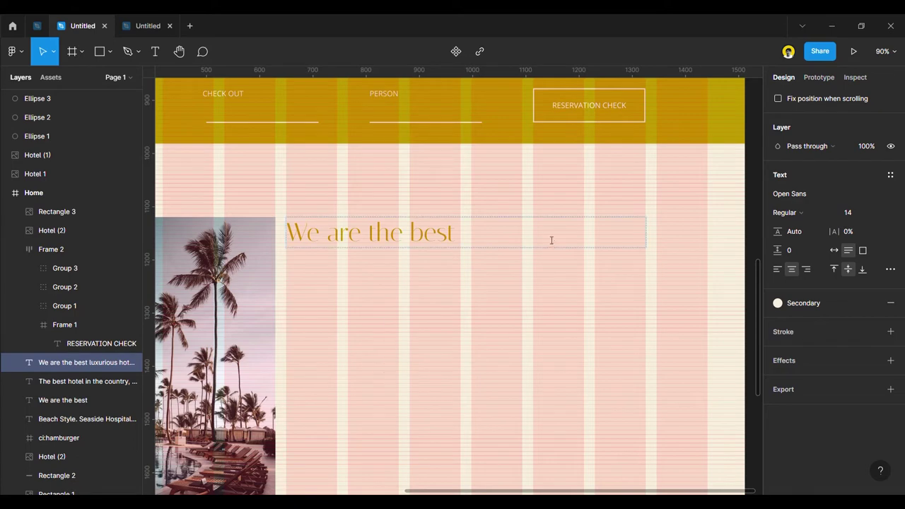
scroll(390, 287, "down", 2)
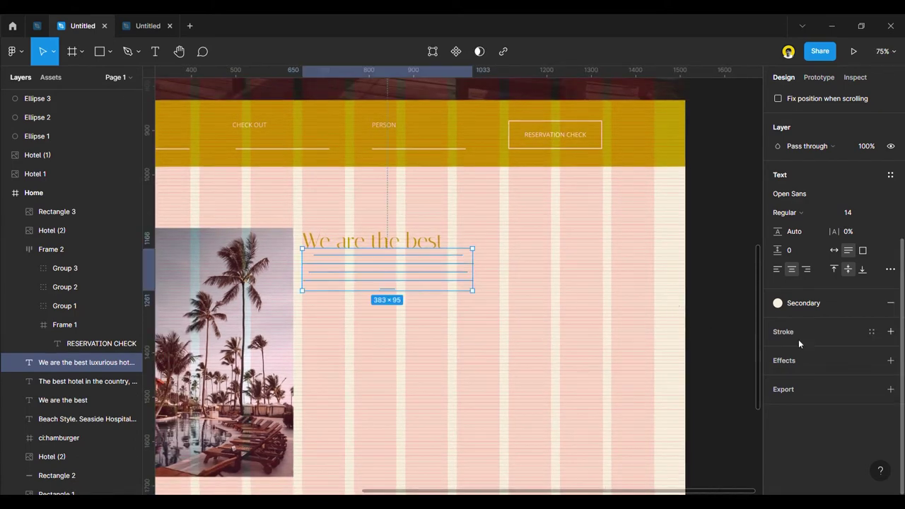
Give the paragraph the Text colour, left-align it, widen it to 557 and set it below the heading.
left_click(798, 302)
left_click(826, 365)
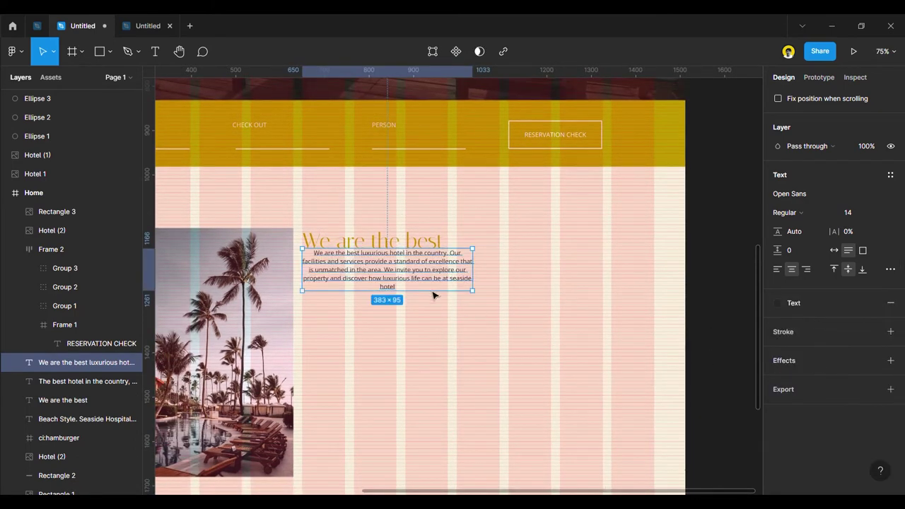
left_click_drag(405, 290, 410, 289)
left_click(778, 269)
left_click_drag(480, 299, 553, 299)
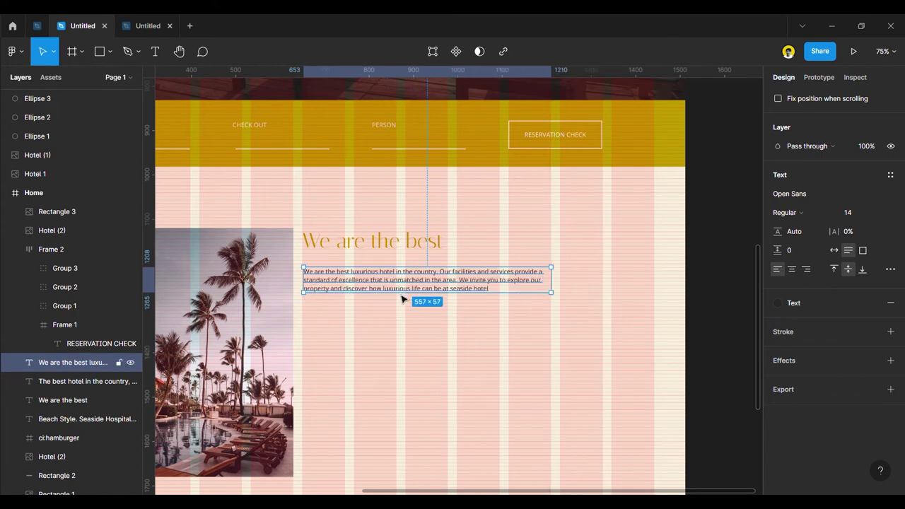
left_click(697, 350)
left_click_drag(432, 283, 431, 295)
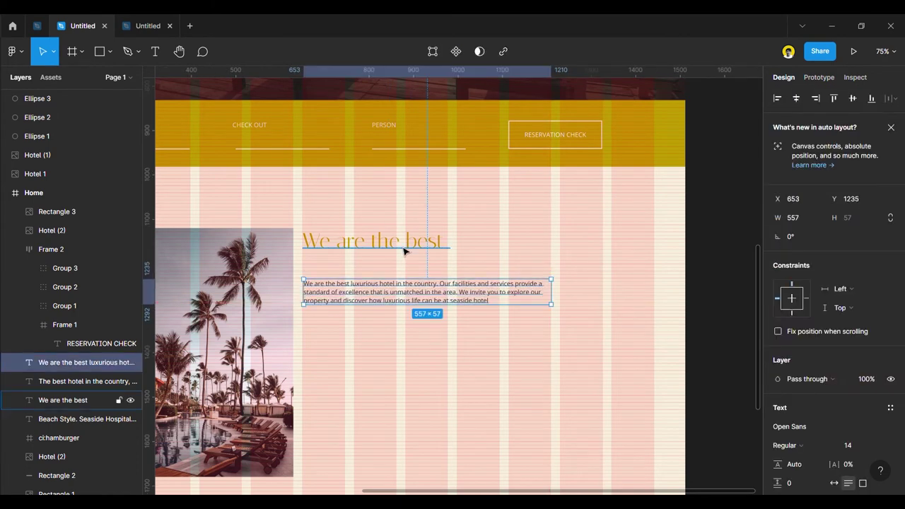
Switch the 'We are the best' heading fill to the dark Text colour style.
left_click(405, 251)
scroll(796, 396, "down", 3)
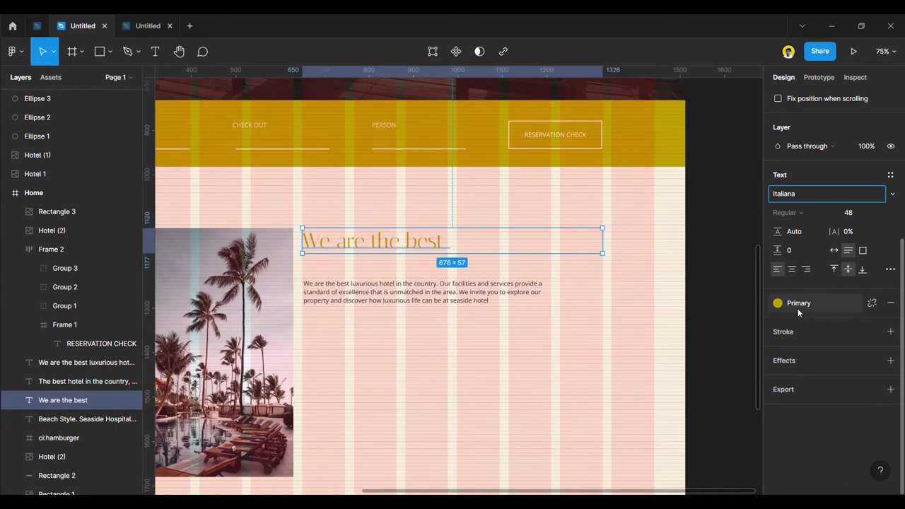
left_click(798, 308)
left_click(821, 365)
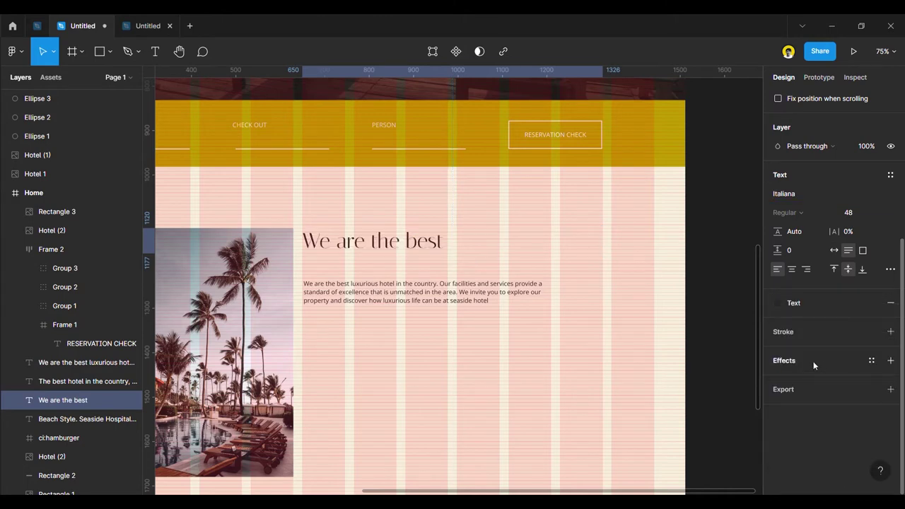
left_click(697, 304)
Set the paragraph to line height 28 and font size 16.
left_click(424, 301)
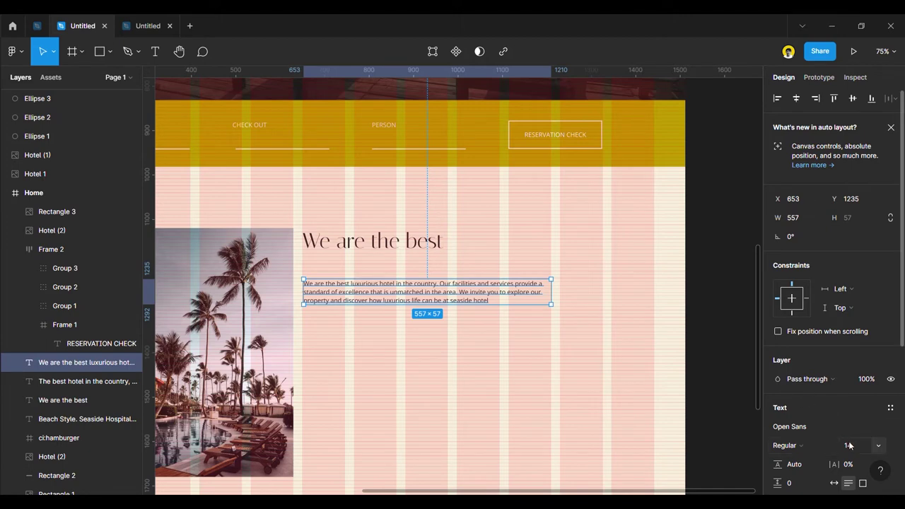
type("28")
key("Return")
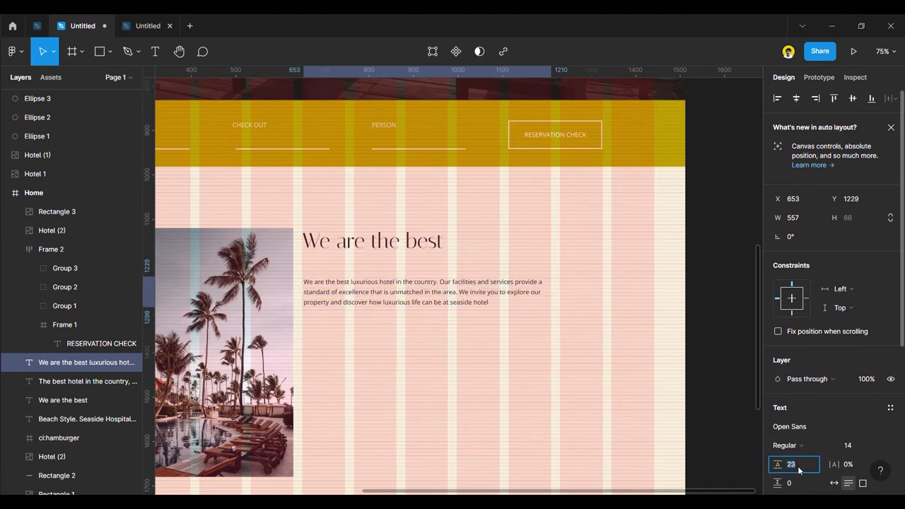
key("Up")
key("Up")
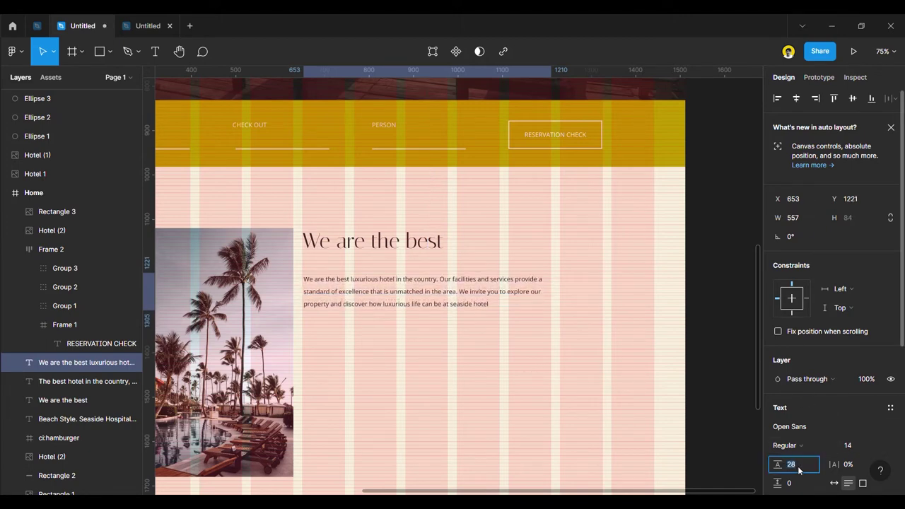
left_click(883, 446)
left_click(862, 352)
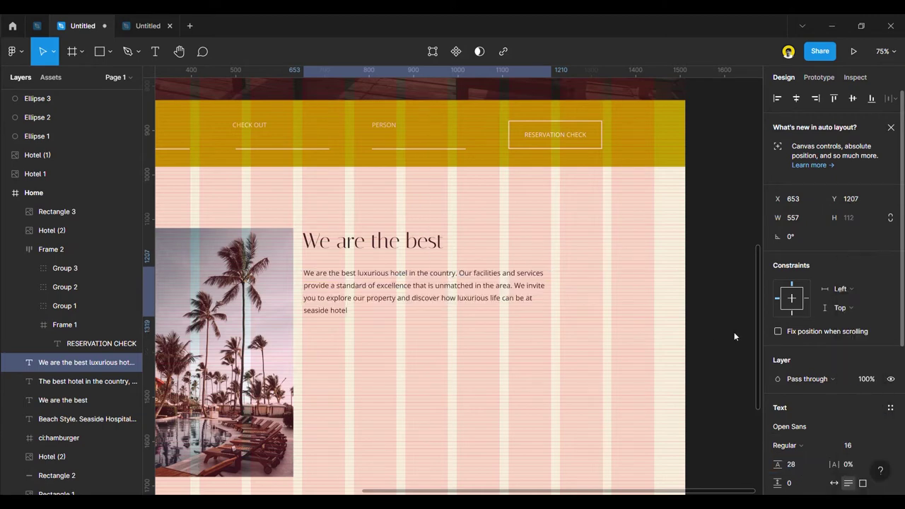
Enlarge the heading to font size 55 and restore its Primary yellow fill.
left_click(417, 244)
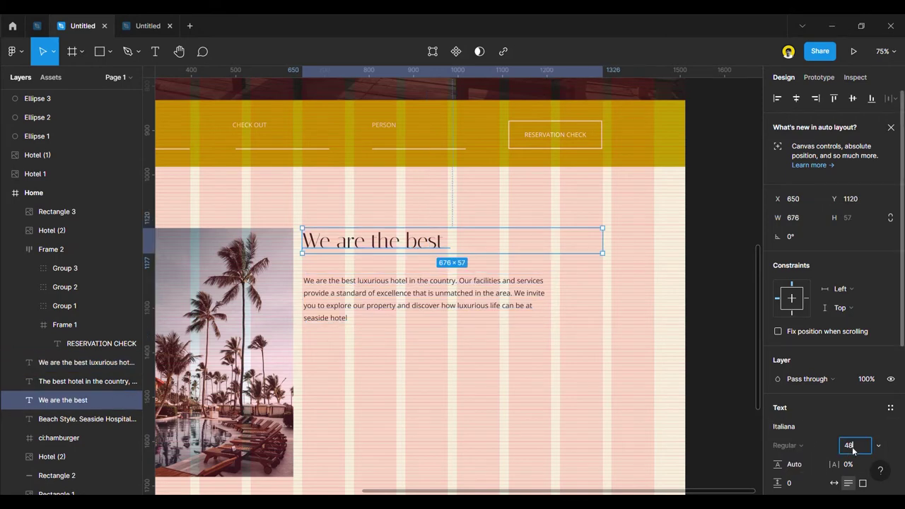
key("Up")
key("Up")
key("Up")
key("Up")
key("Up")
key("Up")
key("Up")
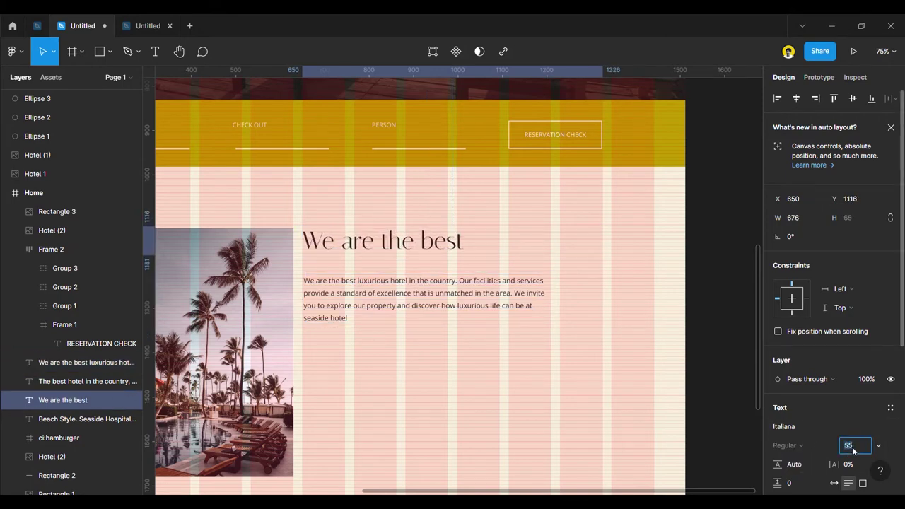
left_click(731, 372)
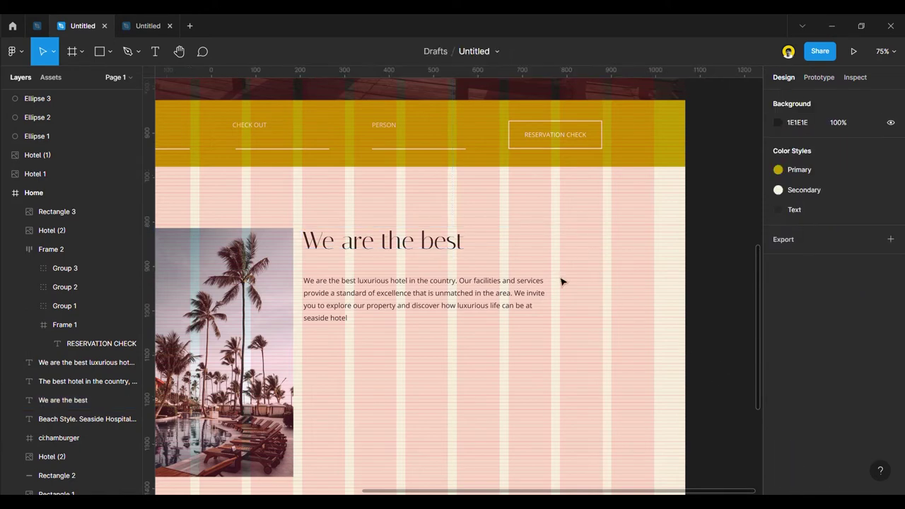
left_click(448, 237)
scroll(814, 439, "down", 3)
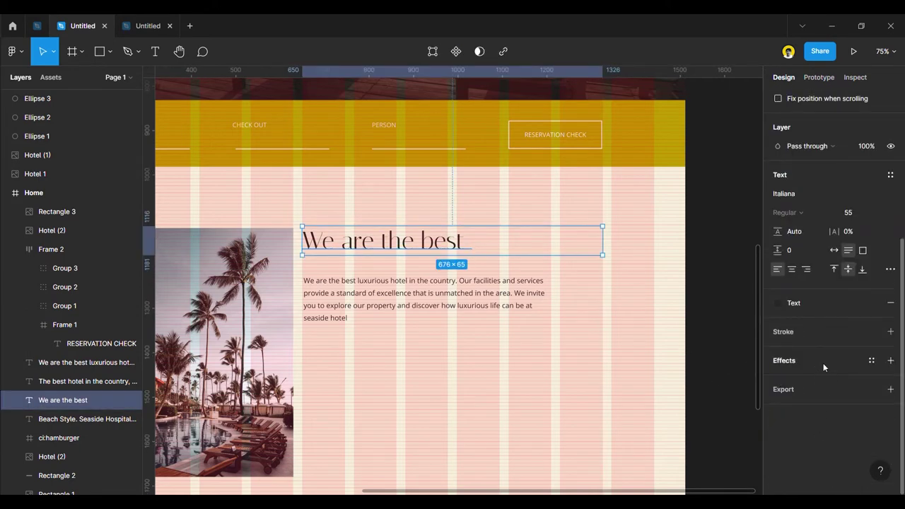
left_click(872, 302)
left_click(787, 365)
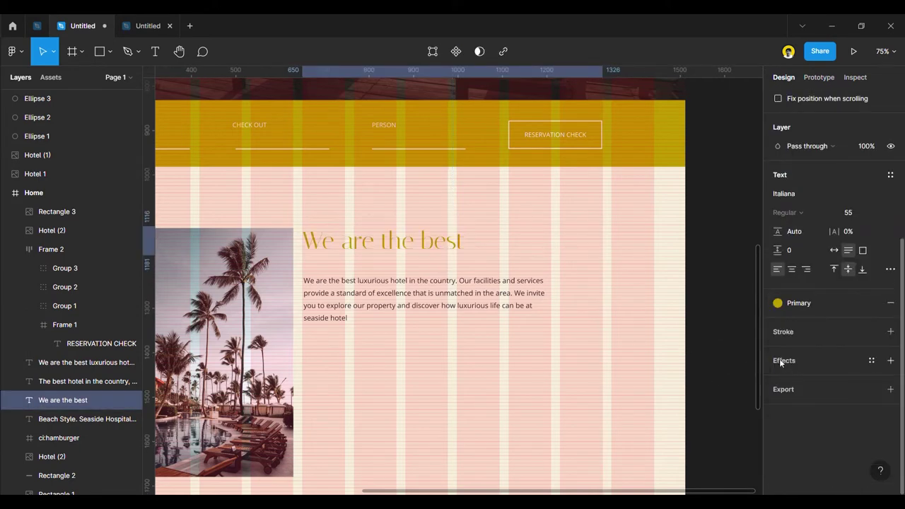
Move the paragraph up closer to the heading and hide the layout grids.
left_click(719, 318)
left_click_drag(405, 293, 393, 262)
left_click(394, 256)
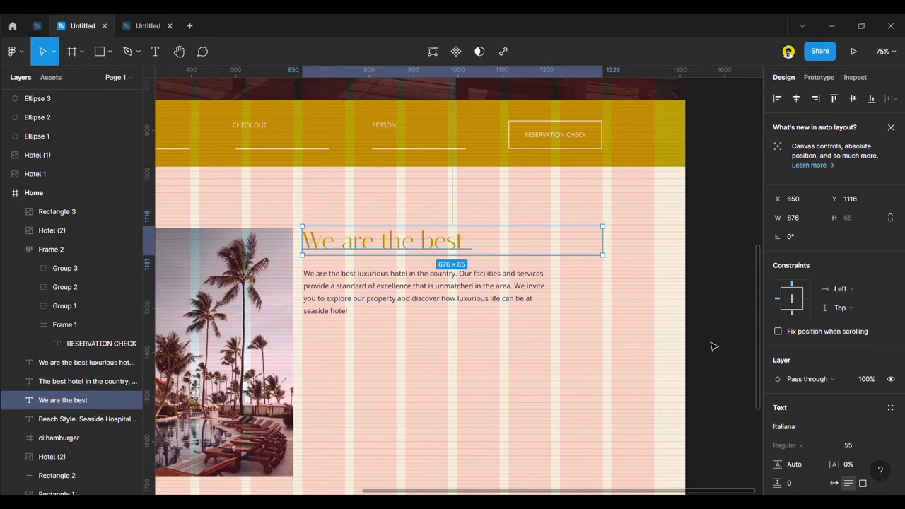
key("ctrl+shift+4")
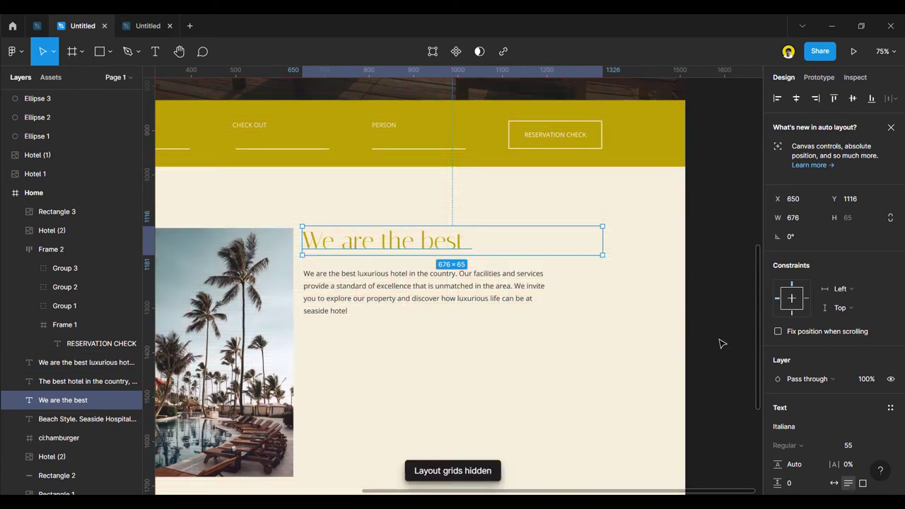
left_click(720, 343)
scroll(720, 344, "down", 5)
scroll(707, 318, "up", 5)
Shift the heading and paragraph right to X 693, aligned with each other.
left_click(511, 333)
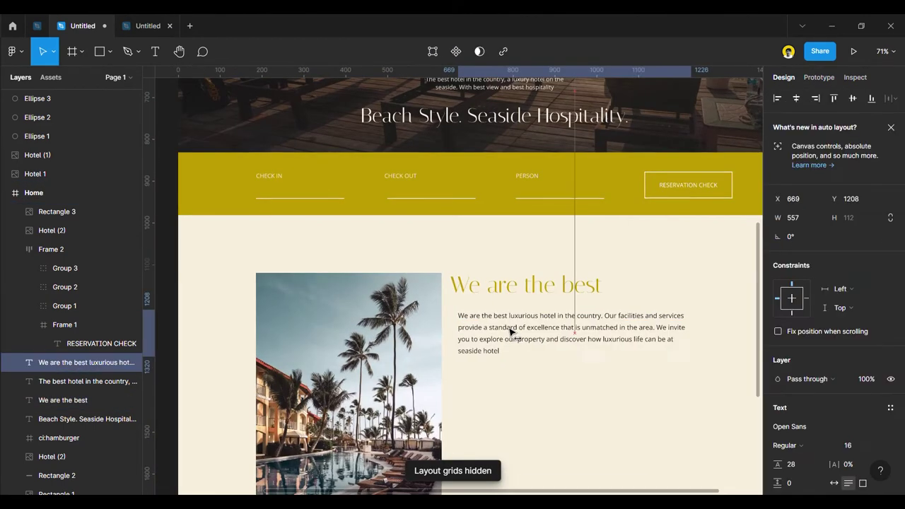
left_click_drag(475, 295, 495, 293)
left_click_drag(489, 327, 498, 326)
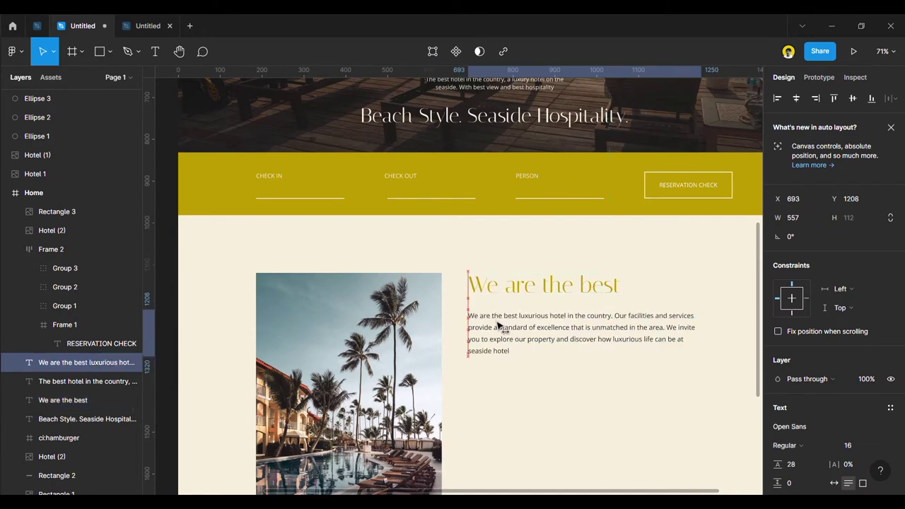
left_click(495, 292)
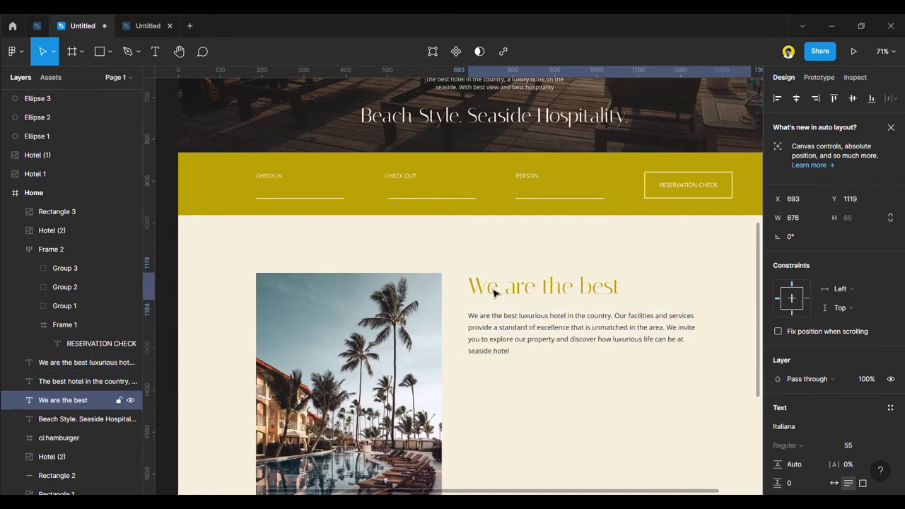
left_click(499, 336)
scroll(719, 356, "down", 5)
left_click(709, 355)
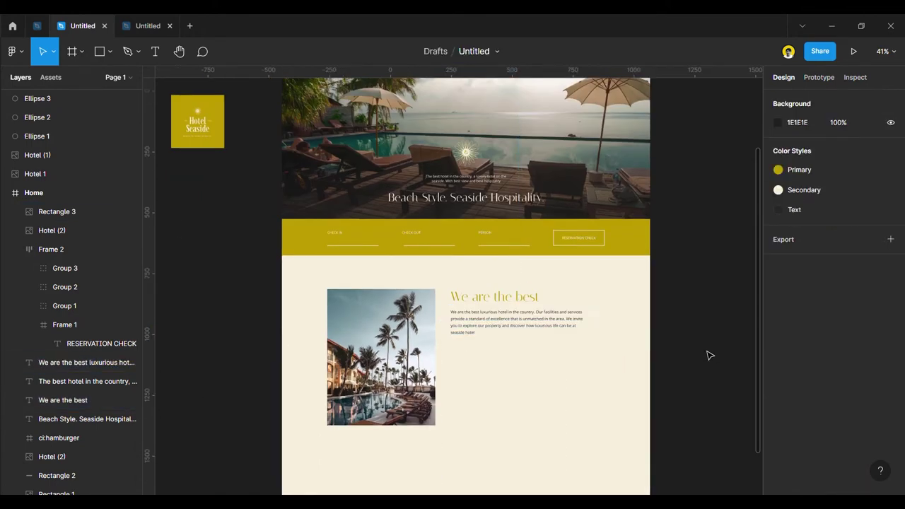
scroll(614, 370, "up", 5)
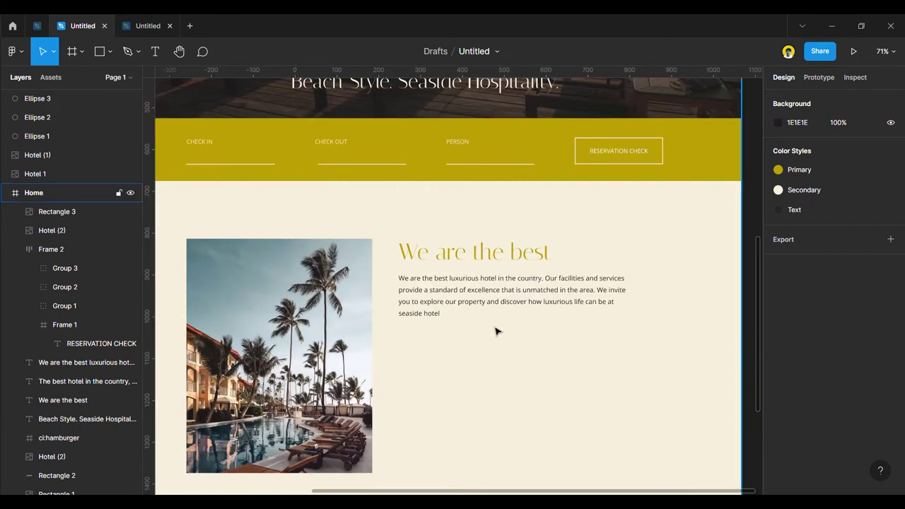
scroll(465, 266, "up", 2)
Replace the paragraph's opening 'We are the best' with '...'.
double_click(445, 277)
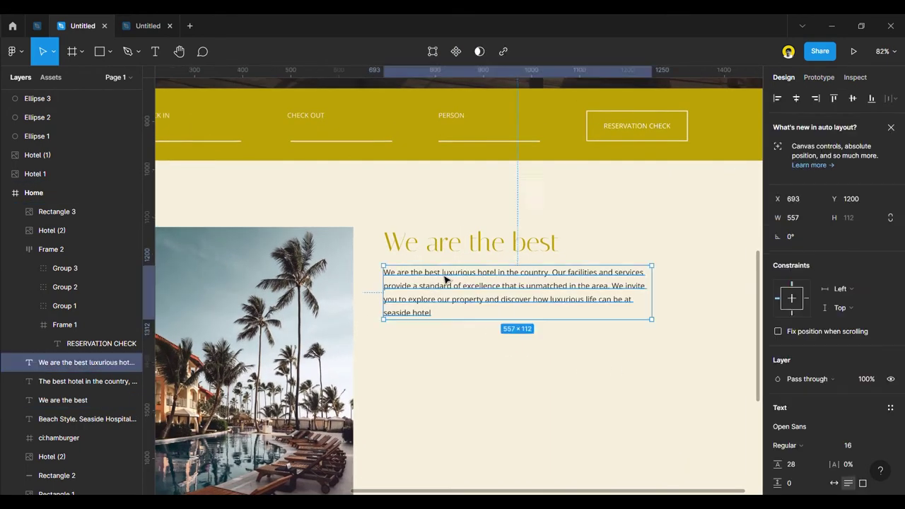
left_click(445, 277)
left_click_drag(442, 277, 380, 279)
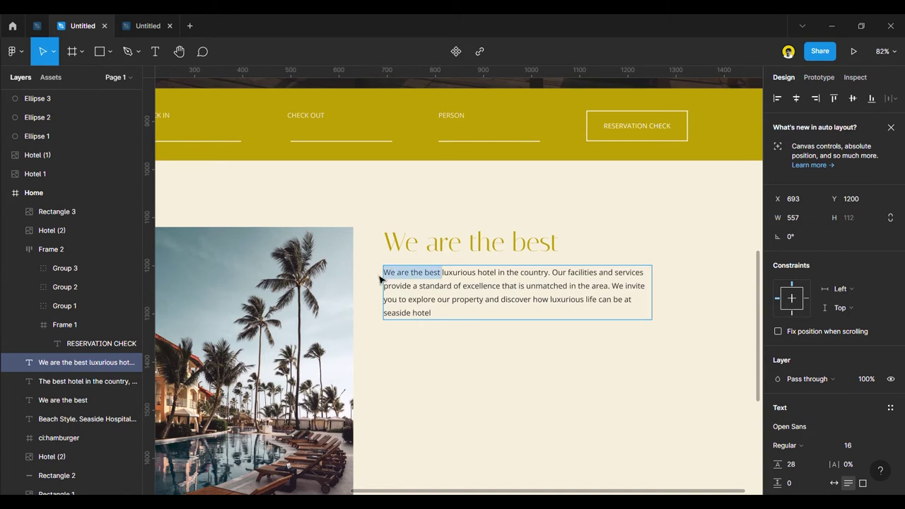
key("BackSpace")
type("...")
Append '...' to the heading so it reads 'We are the best...'.
double_click(564, 252)
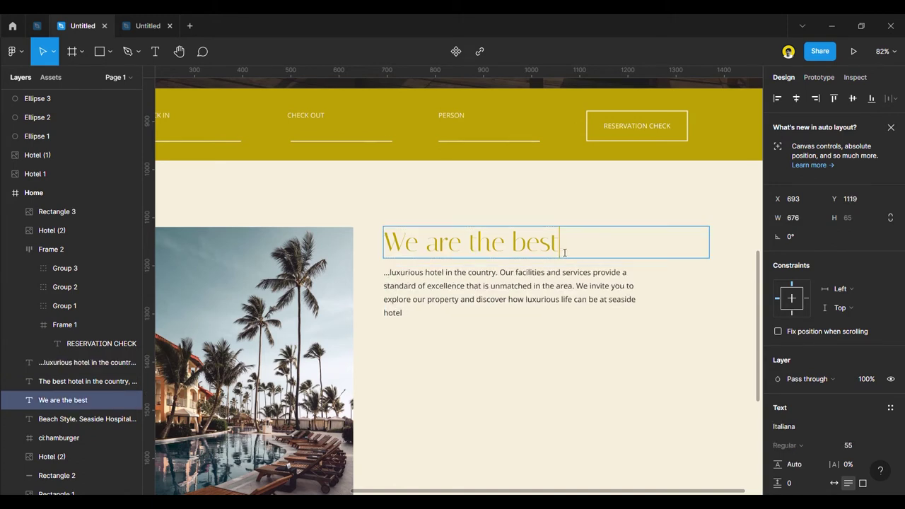
type("...")
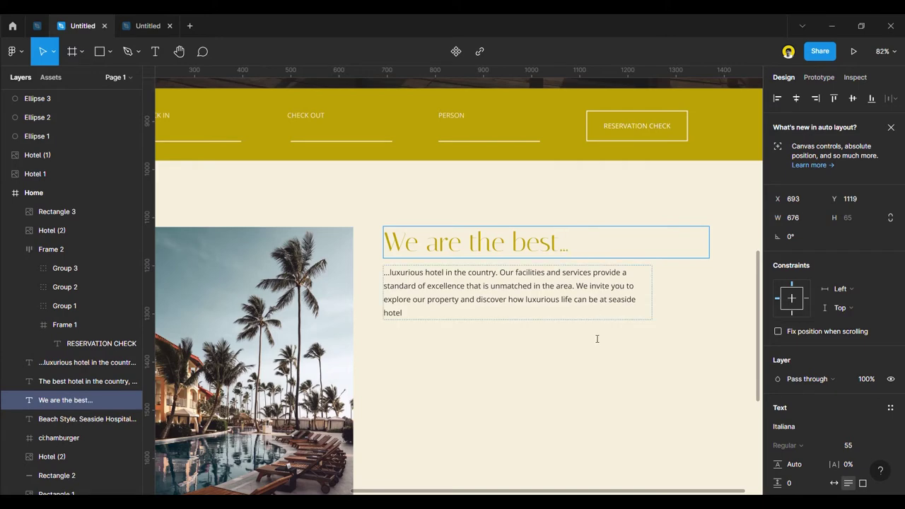
left_click(591, 365)
scroll(705, 270, "down", 5)
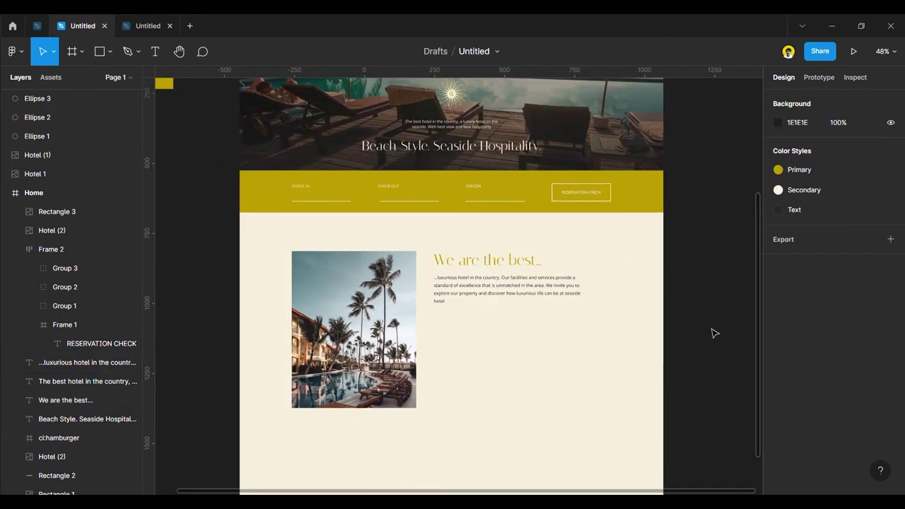
With layout grids shown, move the left palm photo to the frame's left edge at 570×744.
scroll(712, 329, "down", 2)
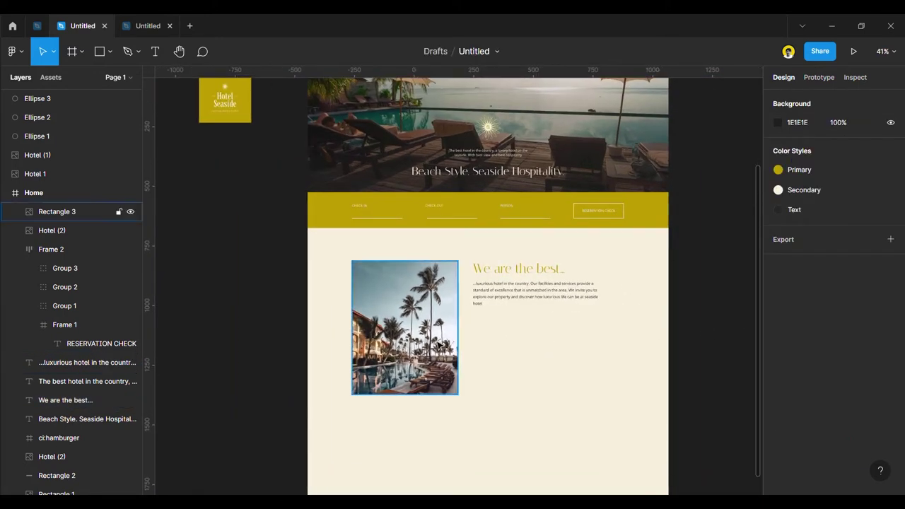
left_click_drag(435, 345, 551, 414)
left_click(672, 388)
scroll(596, 363, "down", 5)
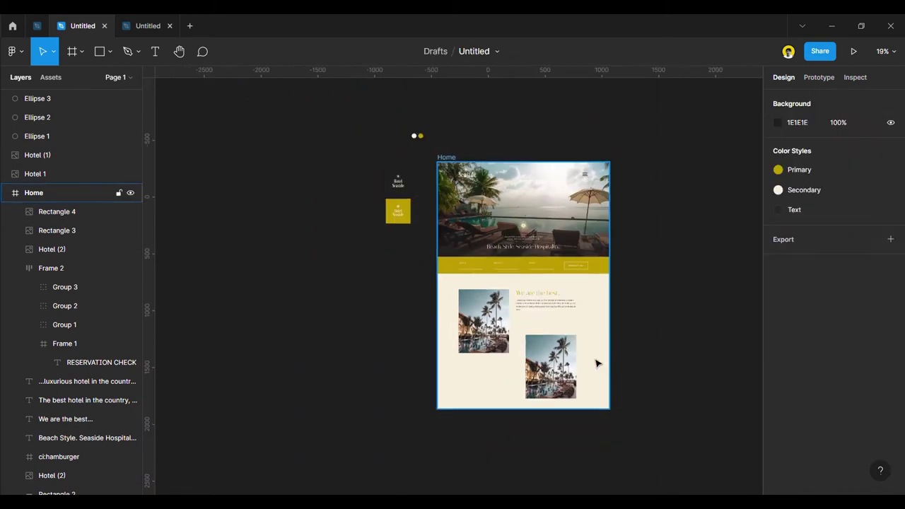
scroll(558, 360, "up", 5)
left_click(378, 283)
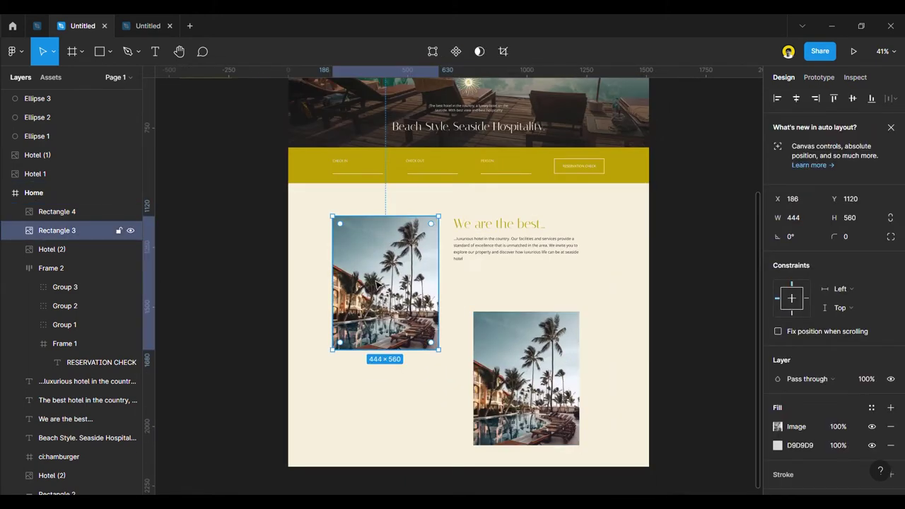
key("ctrl+g")
left_click_drag(384, 271, 340, 232)
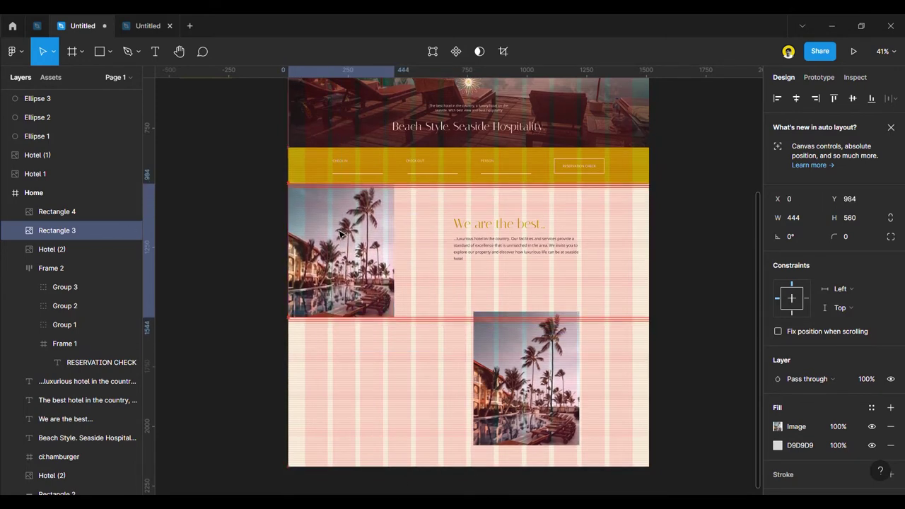
left_click_drag(406, 319, 436, 379)
left_click(676, 378)
Replace the small palm photo with a duplicate of the left one at the frame's right edge.
left_click_drag(578, 362, 588, 400)
key("Delete")
left_click_drag(262, 390, 403, 456)
left_click_drag(345, 322, 540, 393)
left_click(681, 382)
left_click_drag(582, 368, 602, 370)
left_click(706, 382)
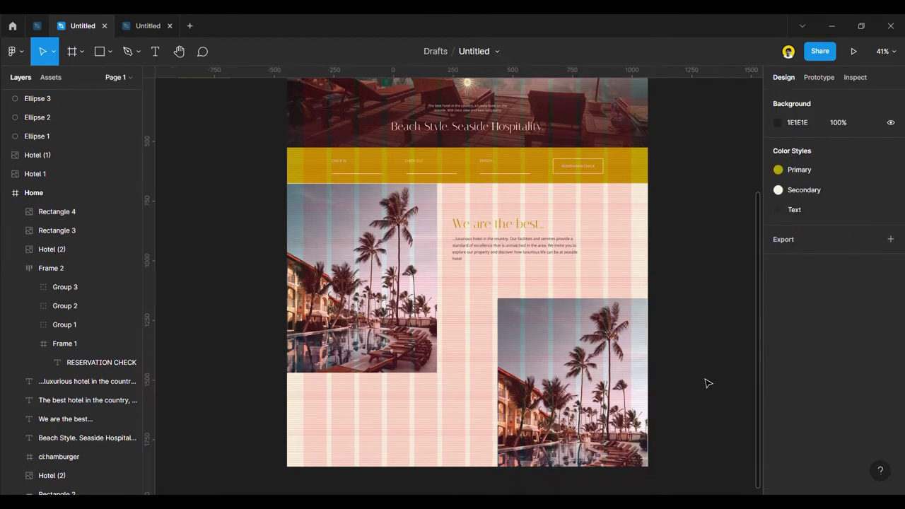
Move the heading and paragraph together to X 766 and hide the layout grids.
left_click(499, 225)
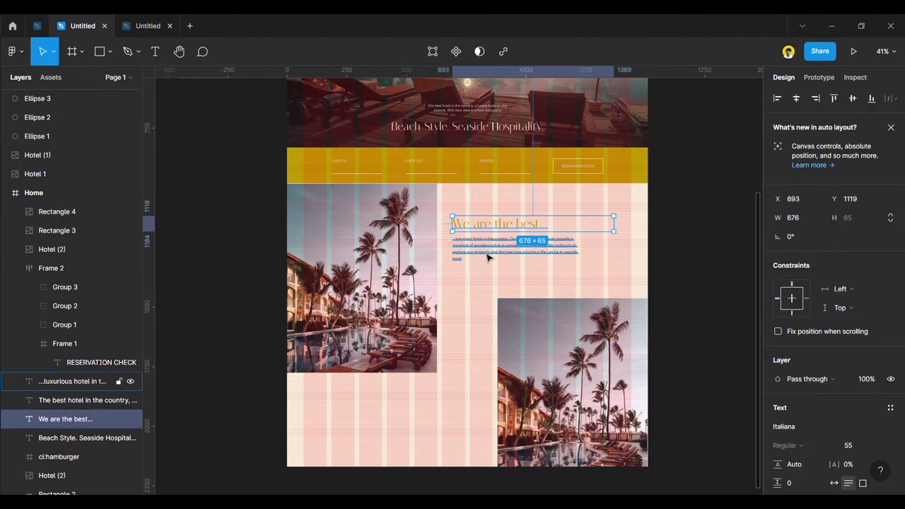
left_click(484, 251, "shift")
left_click_drag(485, 252, 512, 245)
left_click(686, 326)
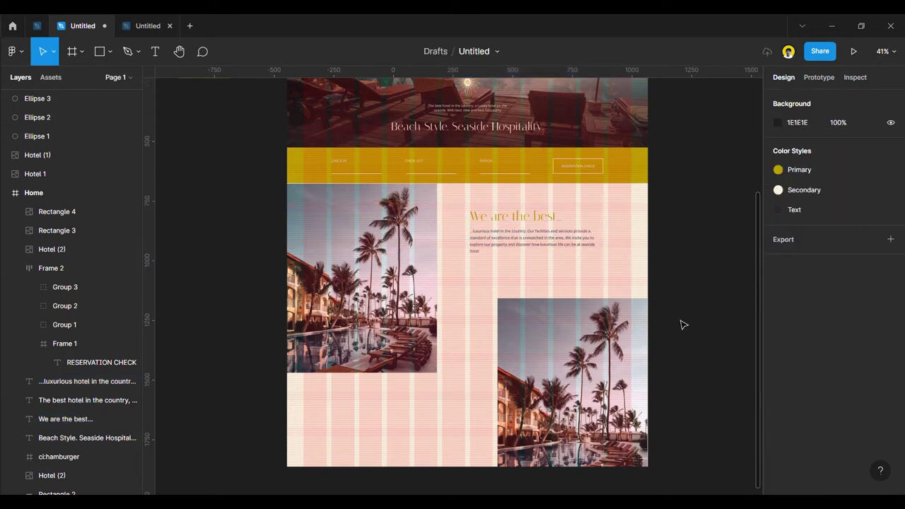
key("ctrl+g")
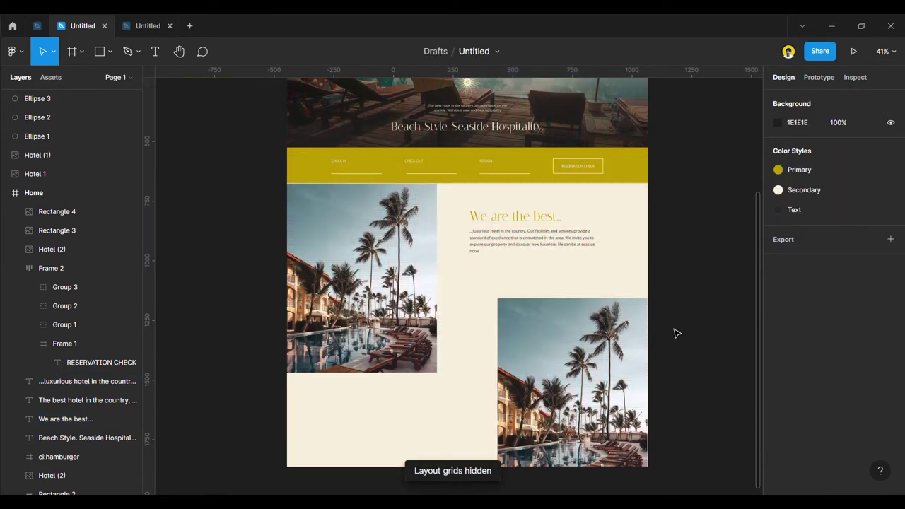
scroll(646, 327, "up", 1)
Move the grey fill above the left photo's image, trial a Secondary linear gradient, then undo.
scroll(566, 332, "down", 2)
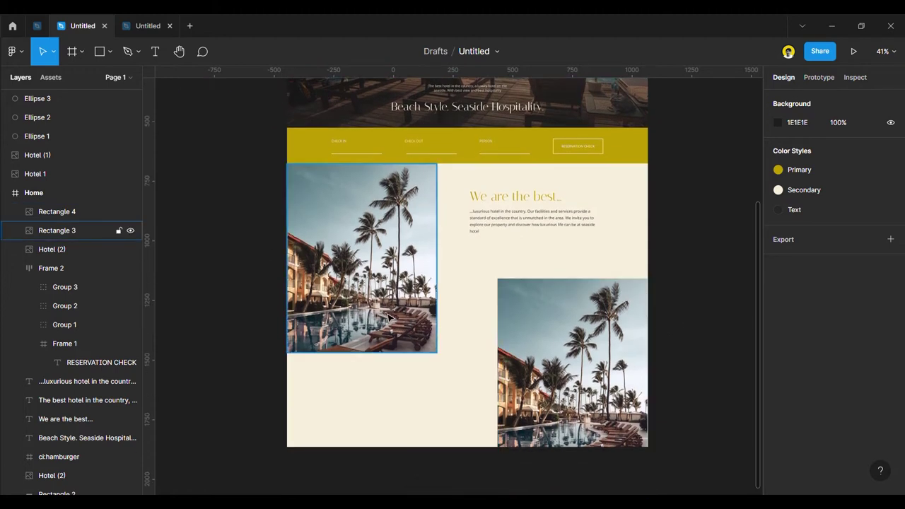
left_click(388, 319)
scroll(820, 368, "down", 3)
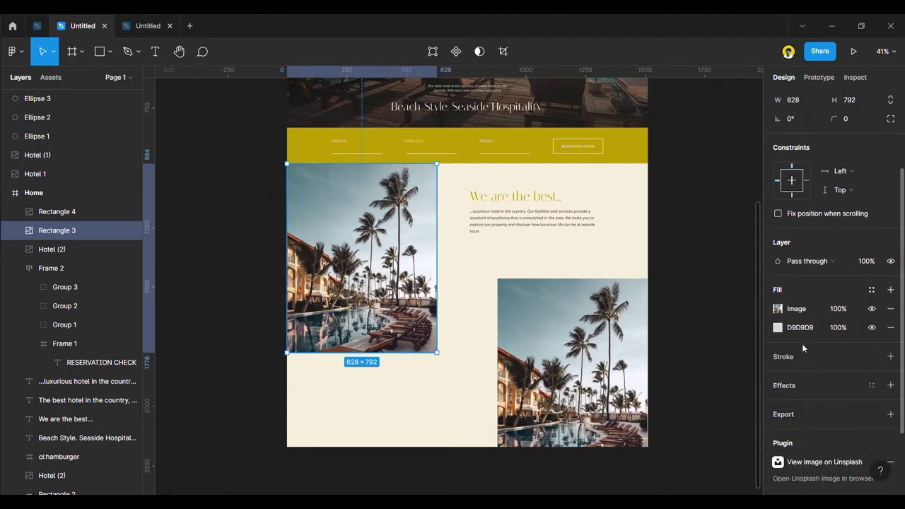
left_click_drag(768, 328, 772, 304)
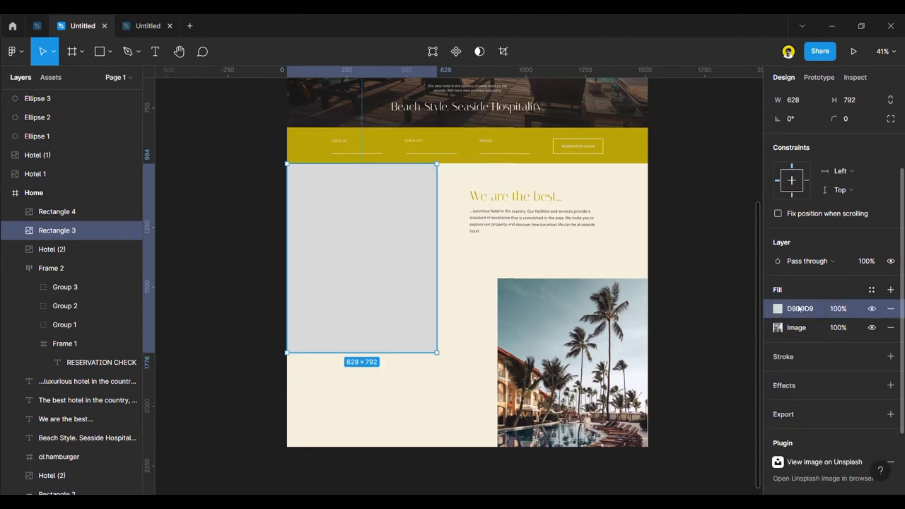
left_click(778, 309)
left_click(806, 361)
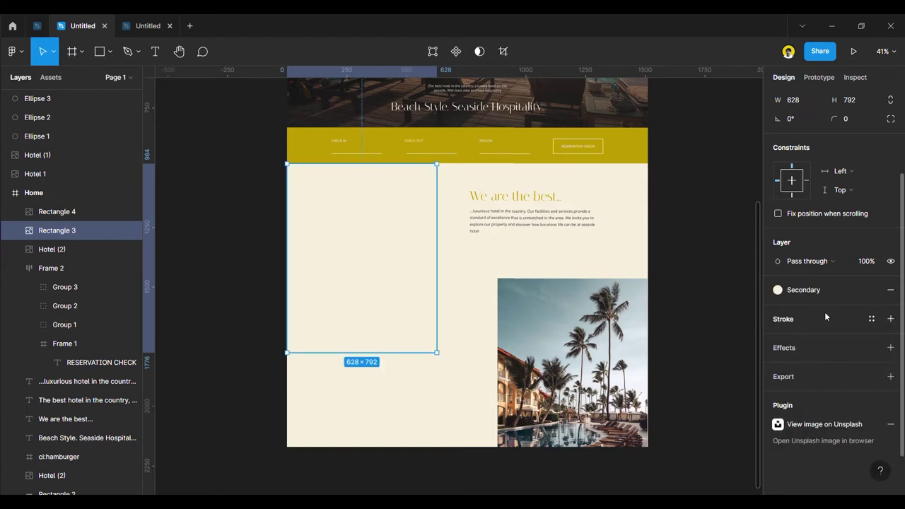
left_click(873, 290)
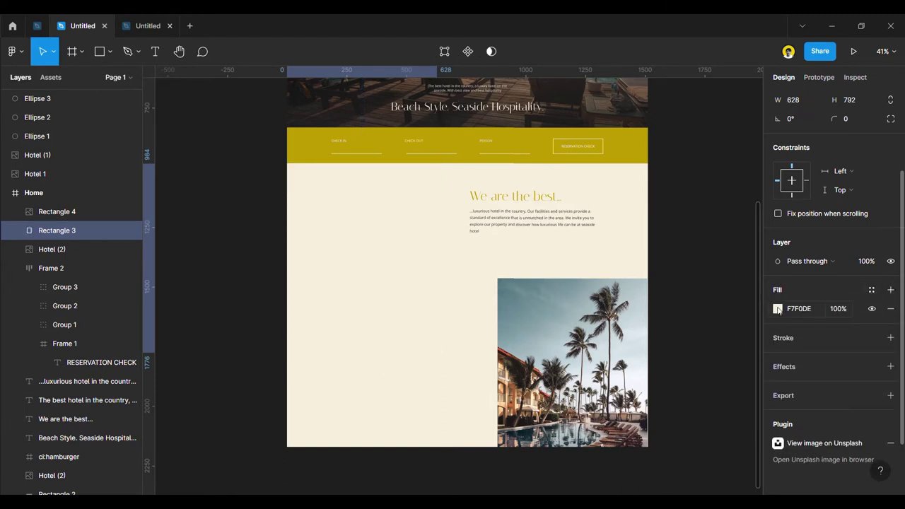
left_click(778, 309)
left_click(640, 186)
left_click(654, 202)
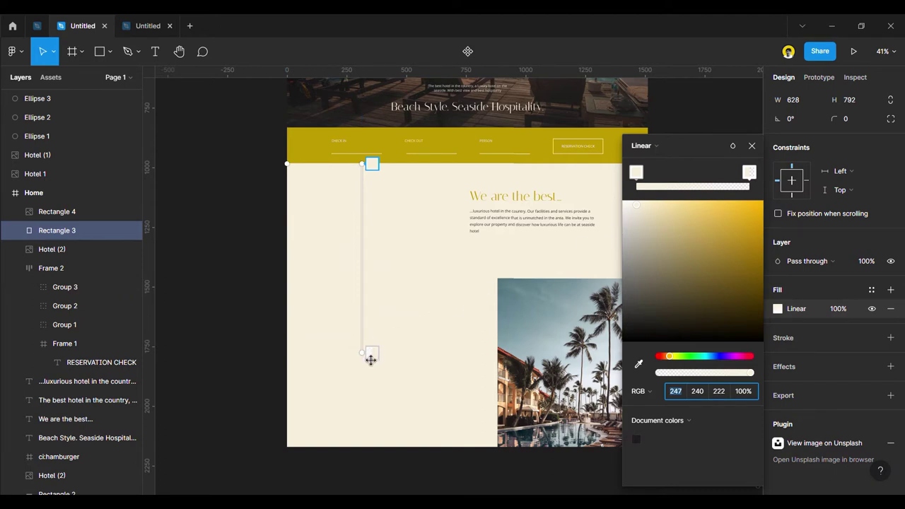
key("ctrl+z")
key("ctrl+z")
key("ctrl+z")
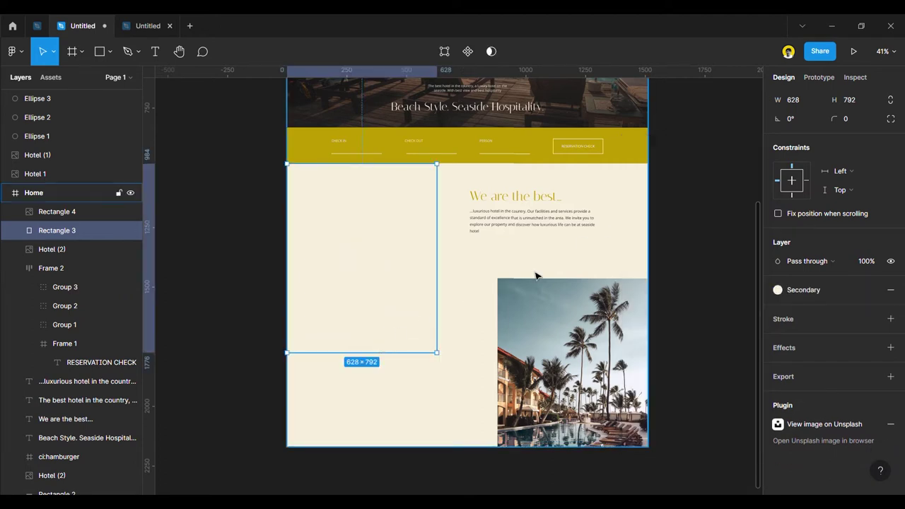
Eyedrop the cream background colour into the top fill and make it a linear gradient.
left_click(778, 309)
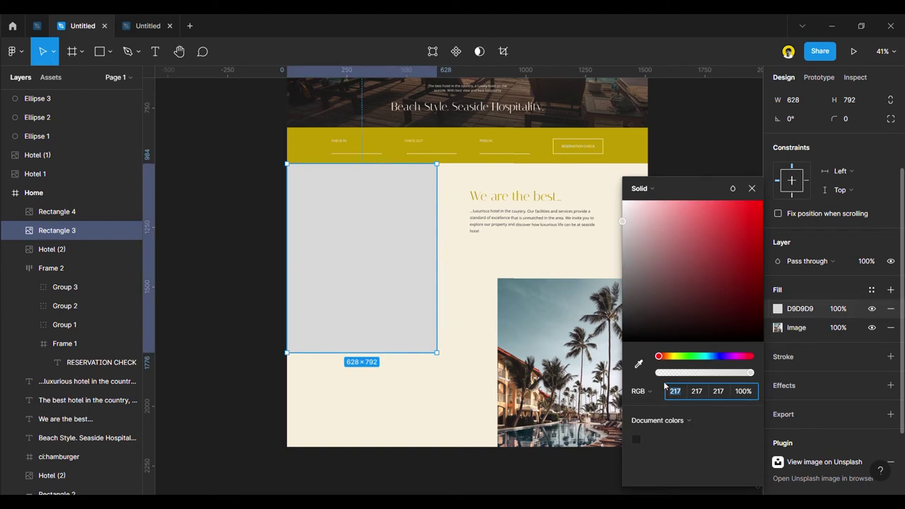
left_click(638, 364)
left_click(488, 327)
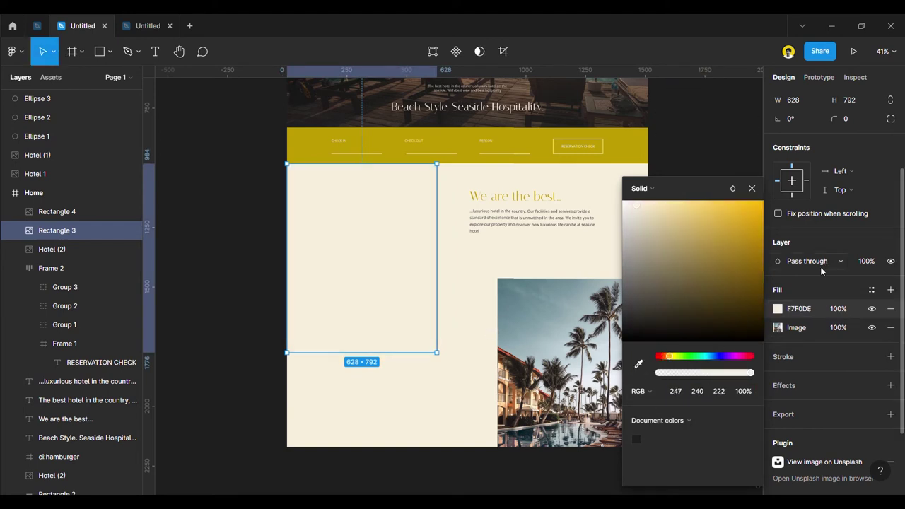
left_click(642, 188)
left_click(655, 202)
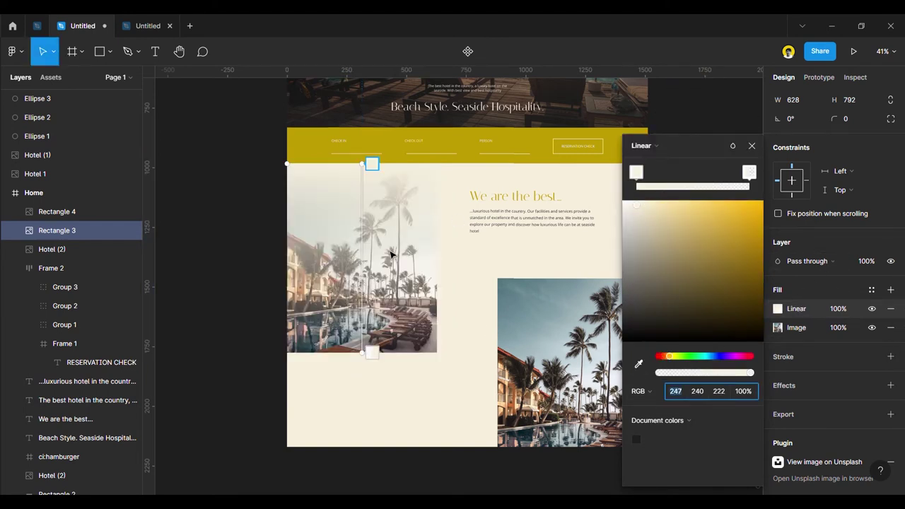
Position the gradient handles so the photo fades into cream toward its bottom.
left_click_drag(370, 352, 419, 205)
left_click_drag(372, 176, 375, 352)
left_click_drag(378, 384, 448, 361)
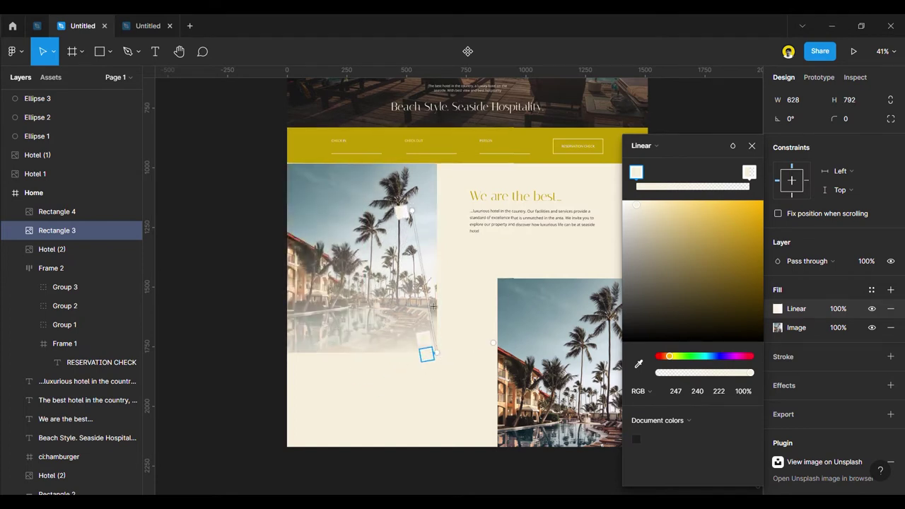
left_click_drag(401, 212, 377, 265)
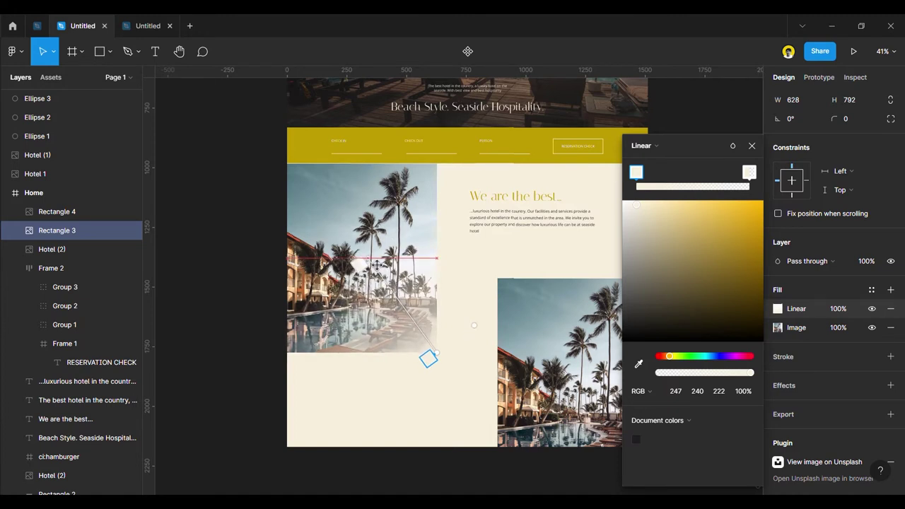
left_click_drag(441, 361, 373, 361)
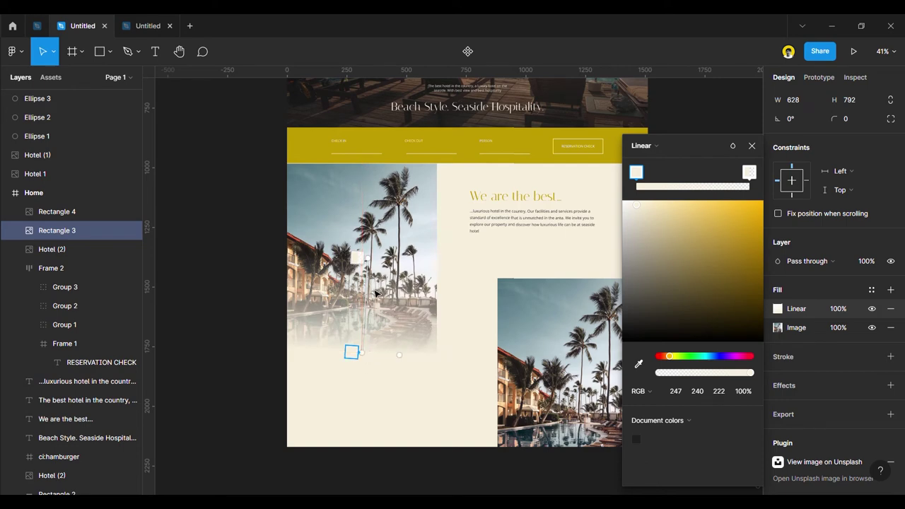
left_click_drag(373, 267, 368, 257)
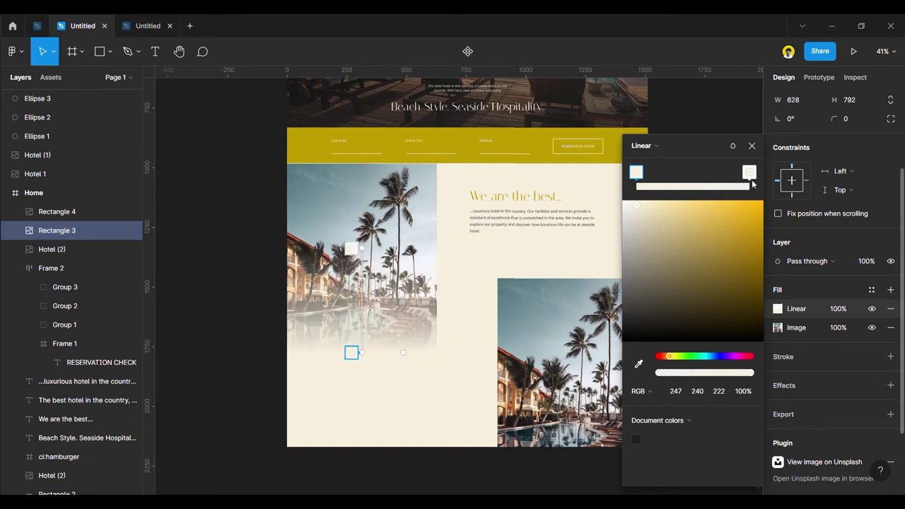
left_click(752, 145)
Fit the whole page in view and nudge the left palm photo up 2 px.
left_click(685, 281)
key("shift+1")
scroll(682, 290, "up", 3)
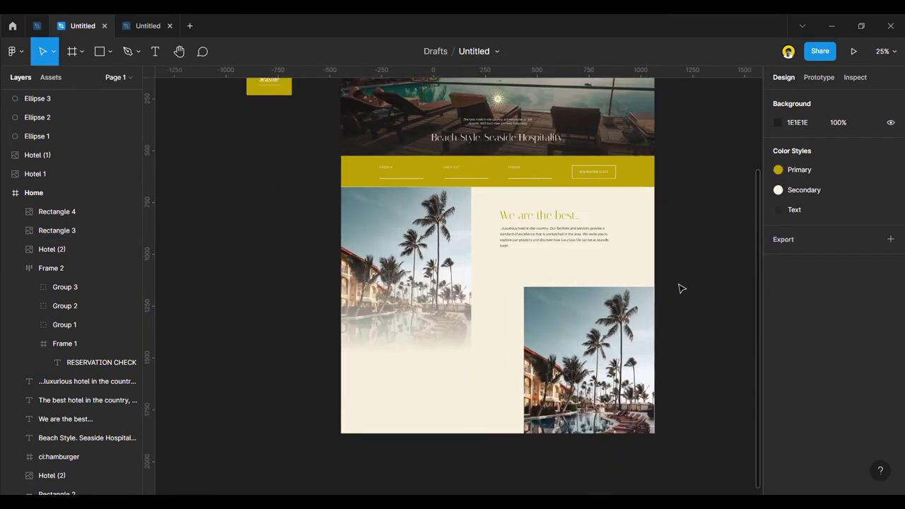
left_click(384, 192)
scroll(382, 198, "up", 5)
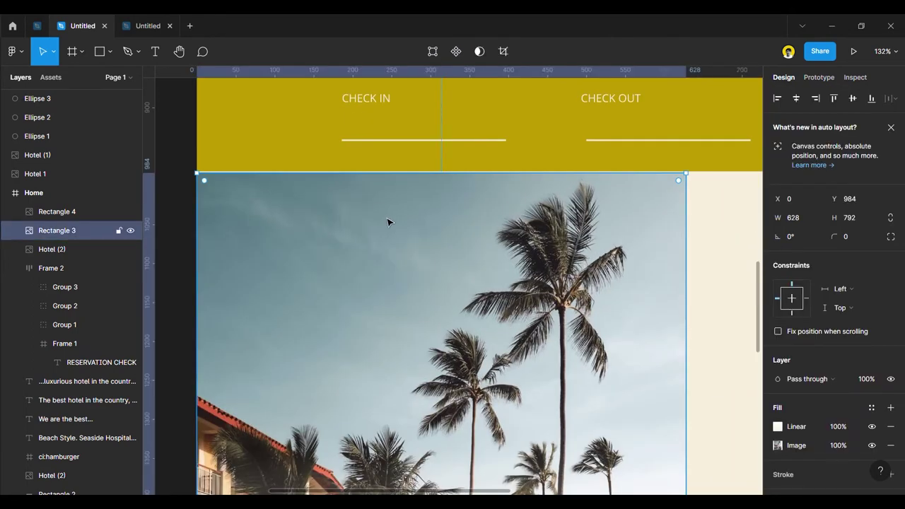
key("Up")
key("Up")
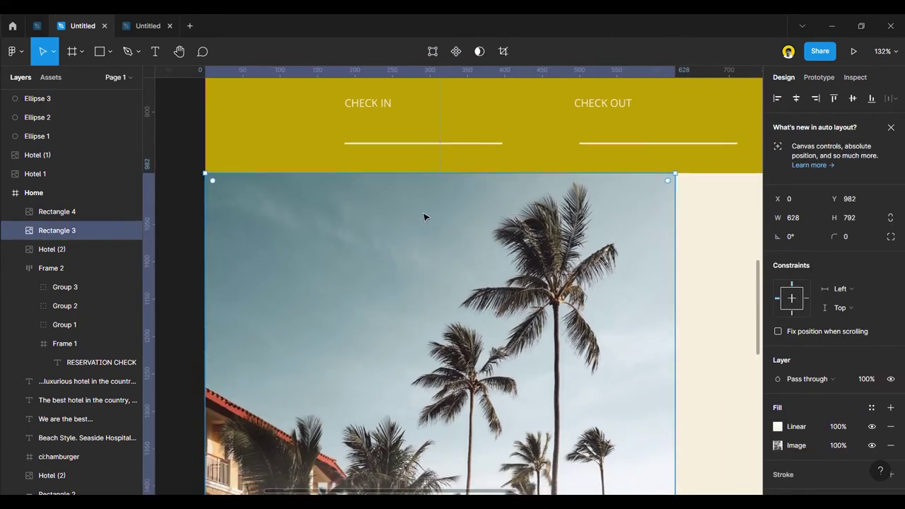
scroll(424, 216, "down", 5)
scroll(309, 238, "down", 3)
left_click(635, 282)
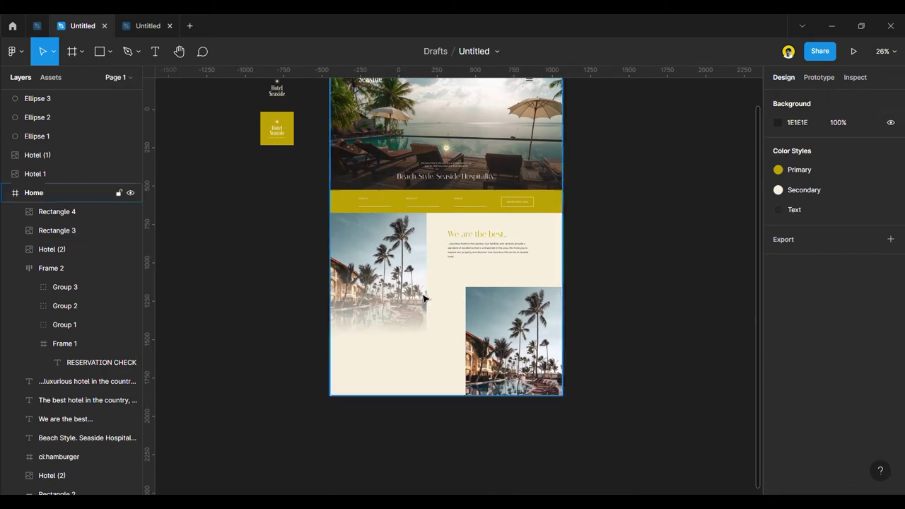
scroll(464, 297, "up", 3)
scroll(454, 287, "down", 2)
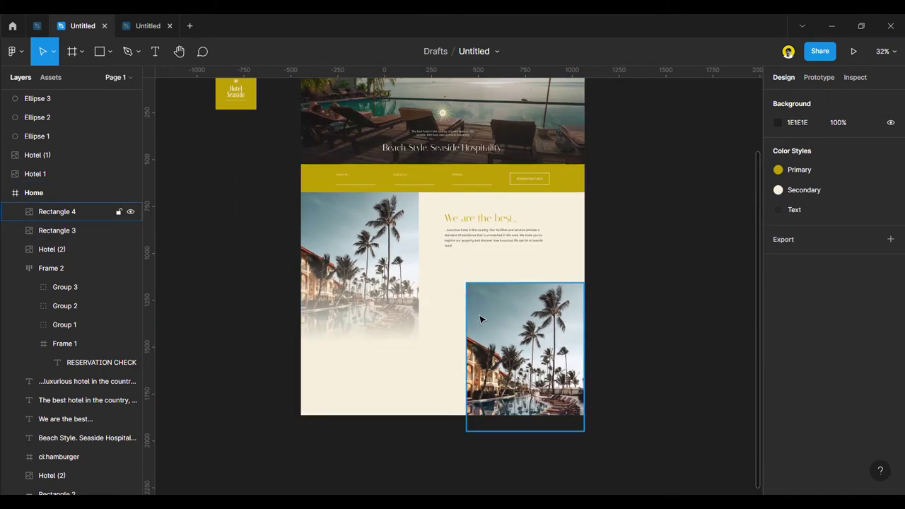
scroll(479, 319, "up", 3)
left_click(537, 328)
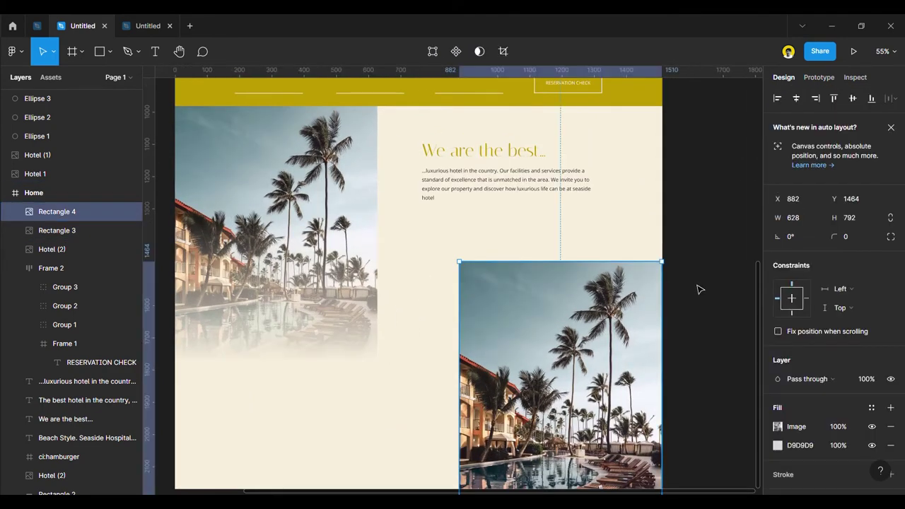
left_click(698, 290)
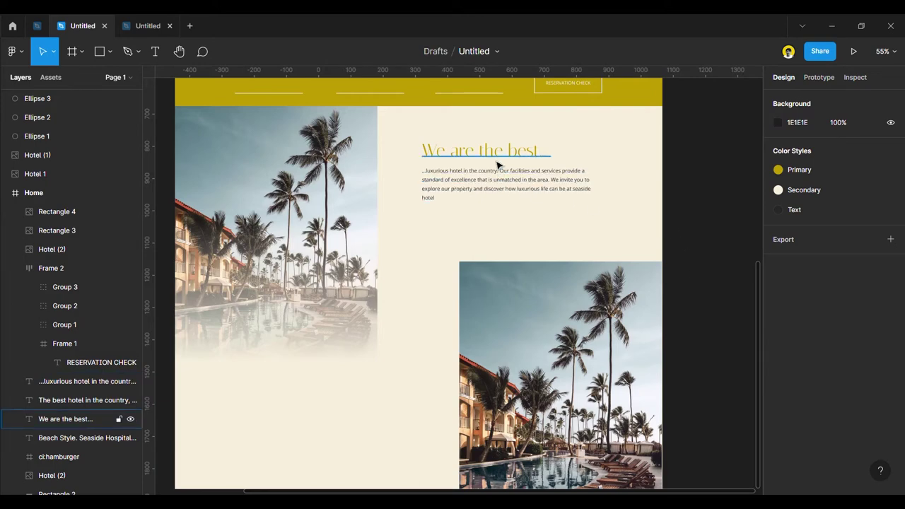
Narrow the 'We are the best…' heading's text box to 528 wide.
left_click(491, 135)
scroll(490, 135, "up", 4)
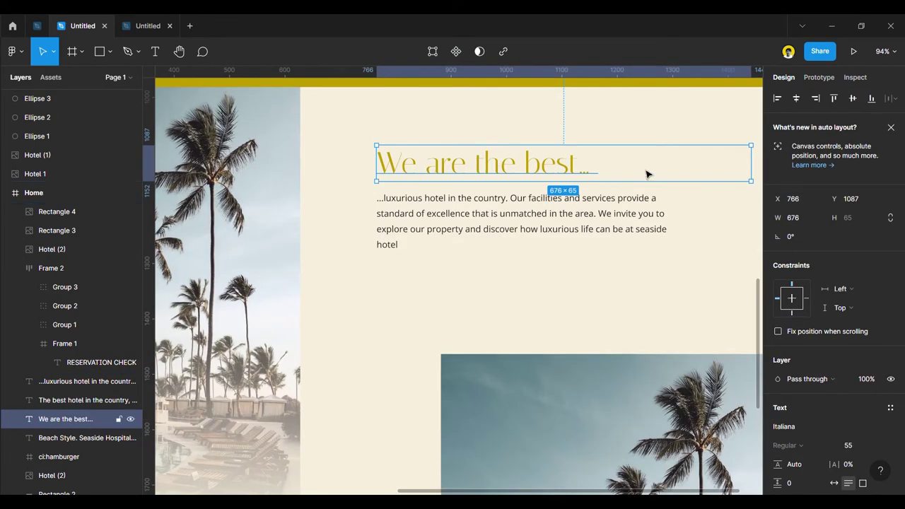
left_click_drag(751, 170, 679, 175)
scroll(499, 206, "down", 3)
scroll(612, 239, "down", 2)
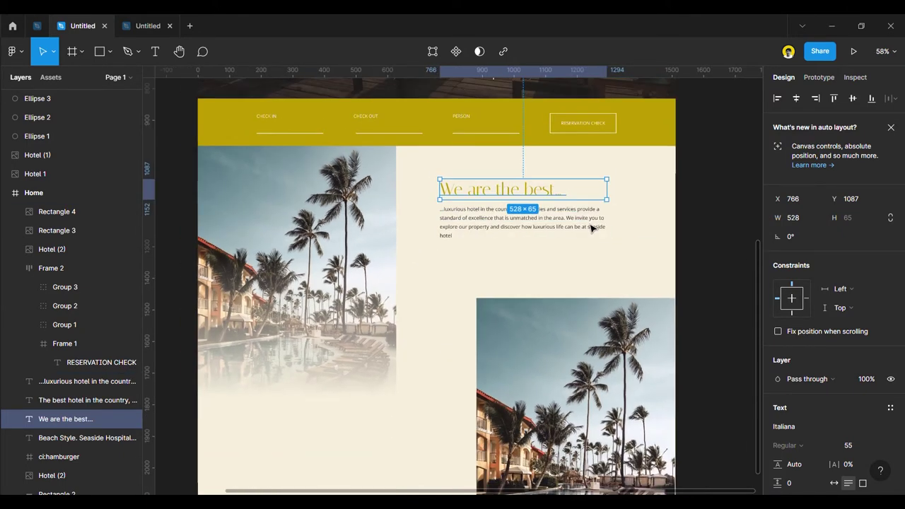
left_click(713, 278)
Duplicate the heading and paragraph below the faded left photo, aligned to the guides.
scroll(549, 188, "down", 3)
left_click(545, 229)
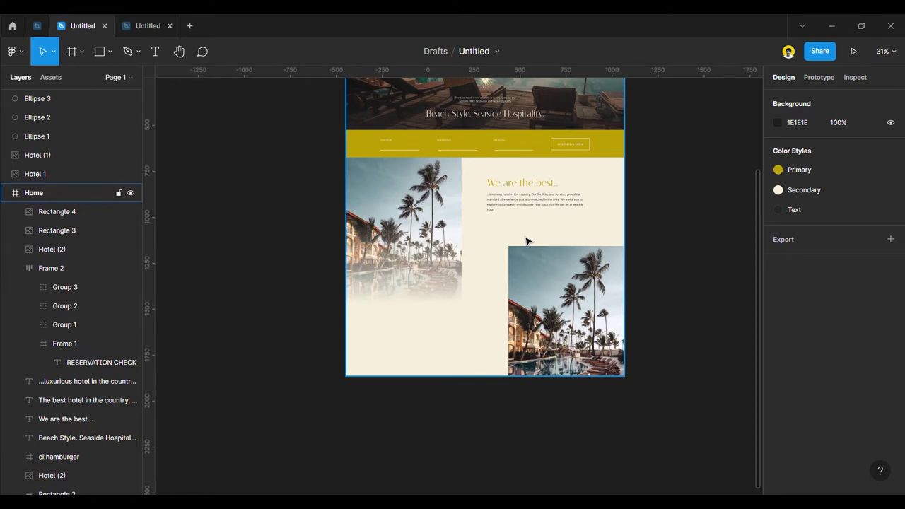
left_click(523, 252)
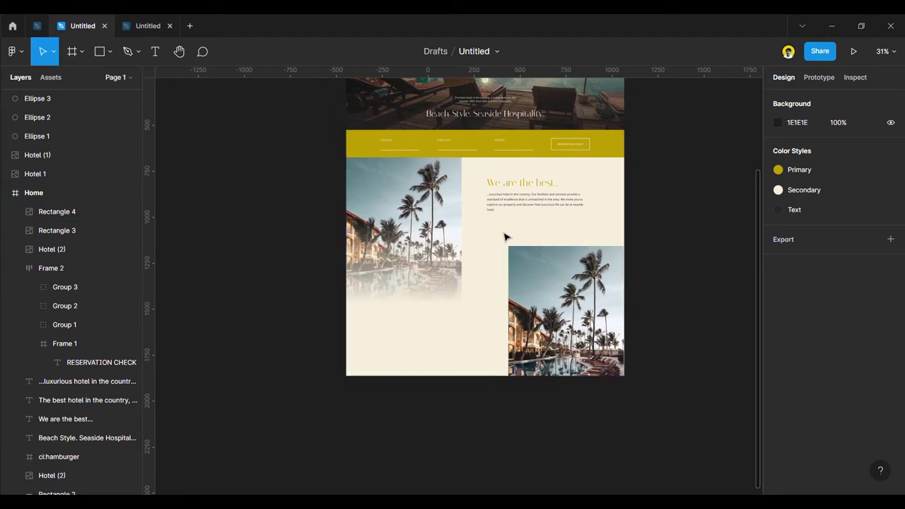
left_click(514, 213)
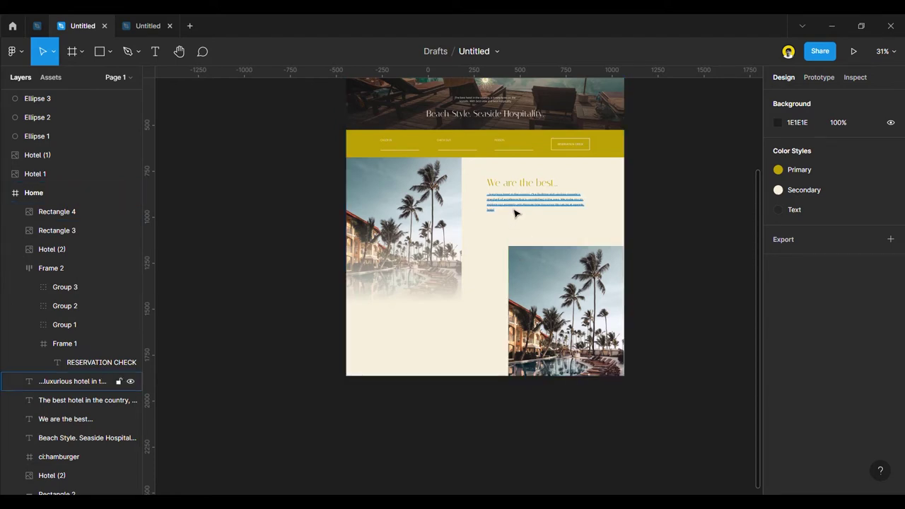
left_click(515, 212)
left_click(519, 186, "shift")
left_click_drag(531, 201, 431, 348)
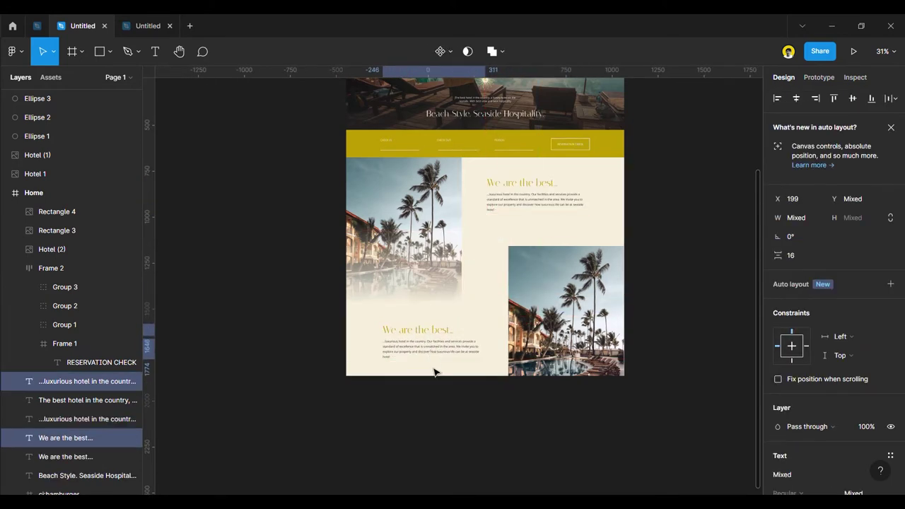
scroll(439, 368, "up", 3)
left_click_drag(450, 351, 448, 355)
Replace the lower paragraph with the pasted Riviera location text.
left_click(438, 404)
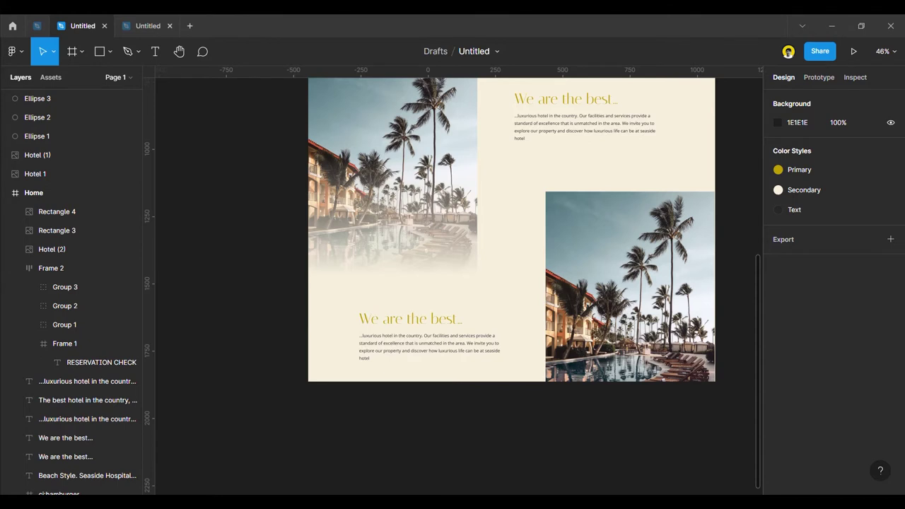
left_click(404, 324)
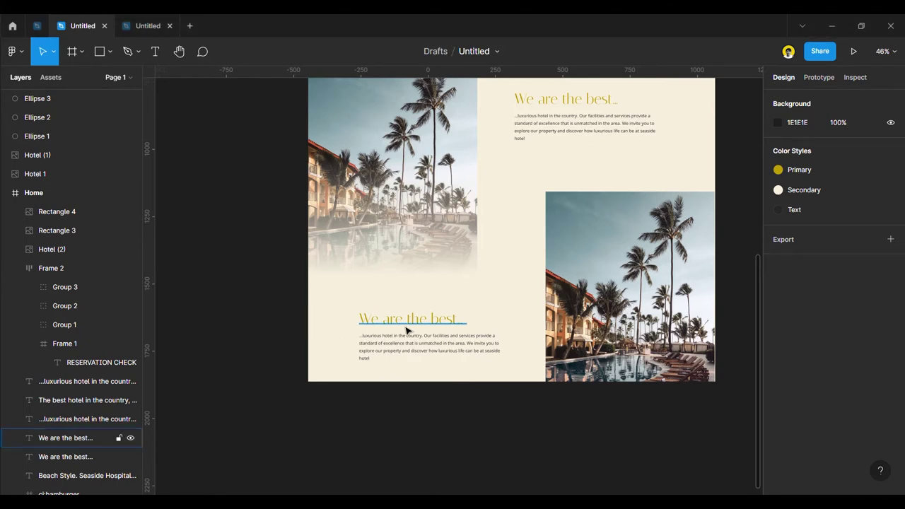
double_click(407, 325)
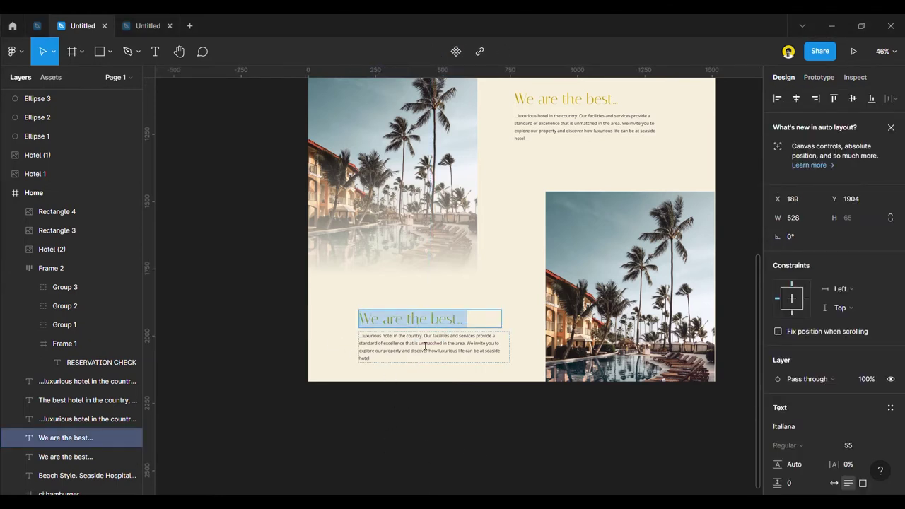
left_click(422, 344)
double_click(420, 342)
type("This hotel is located on the beautiful Riviera and has a panoramic view of the Aegean Sea. It has an open-air pool and restaurant. All rooms have balconies, air conditioning and satellite TV.")
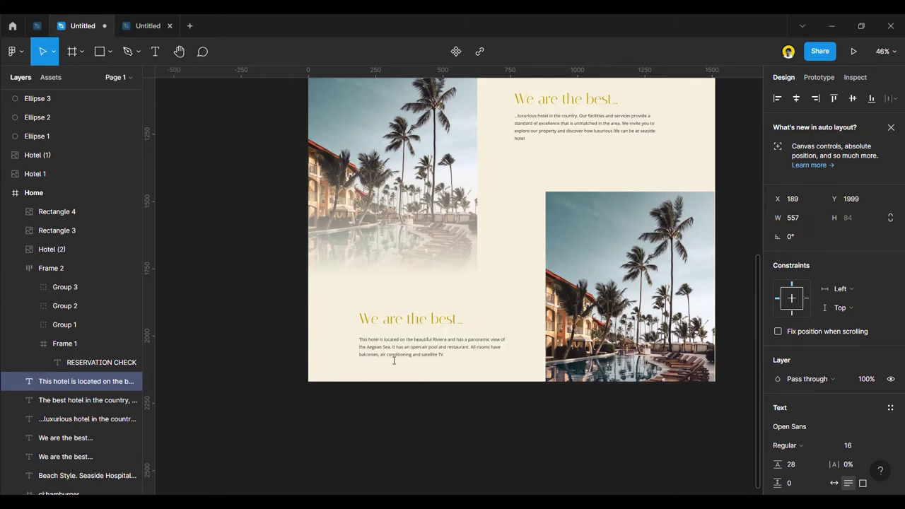
scroll(394, 332, "up", 5)
key("Escape")
left_click(551, 468)
Replace the upper paragraph with the pasted new description.
scroll(408, 447, "down", 5)
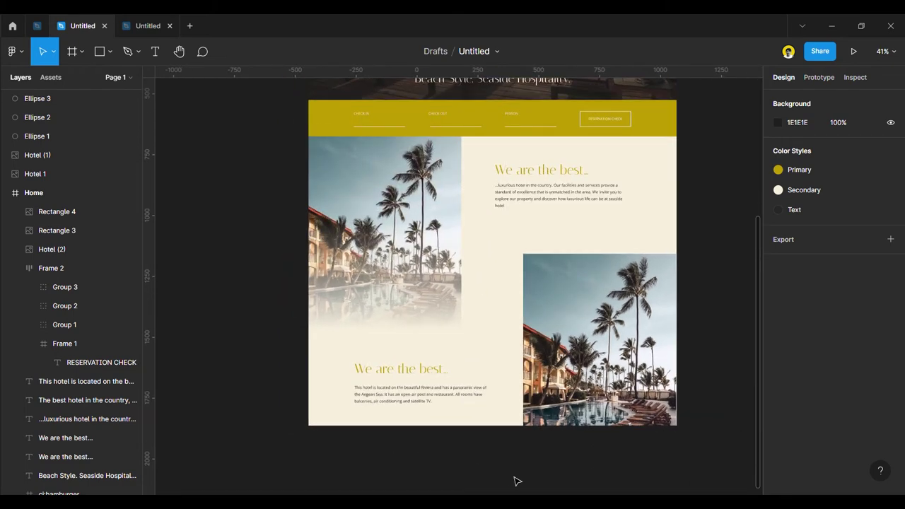
scroll(537, 175, "up", 2)
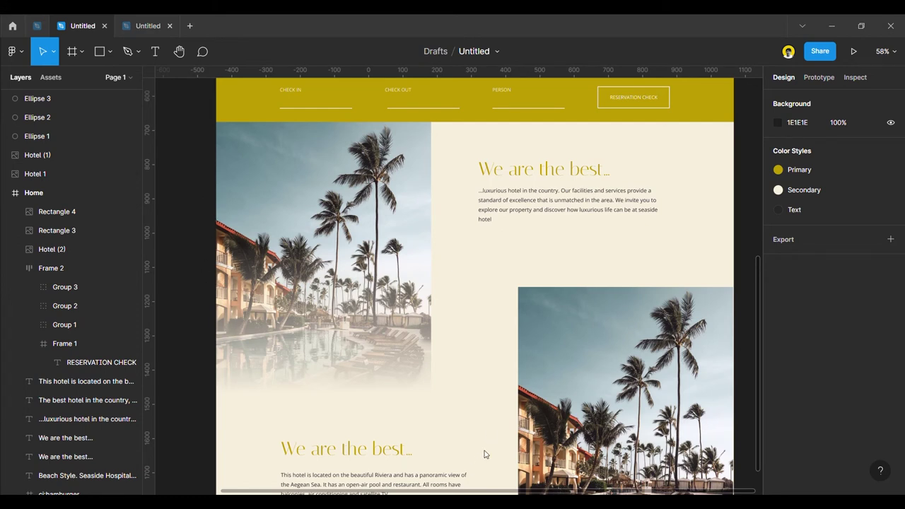
double_click(520, 200)
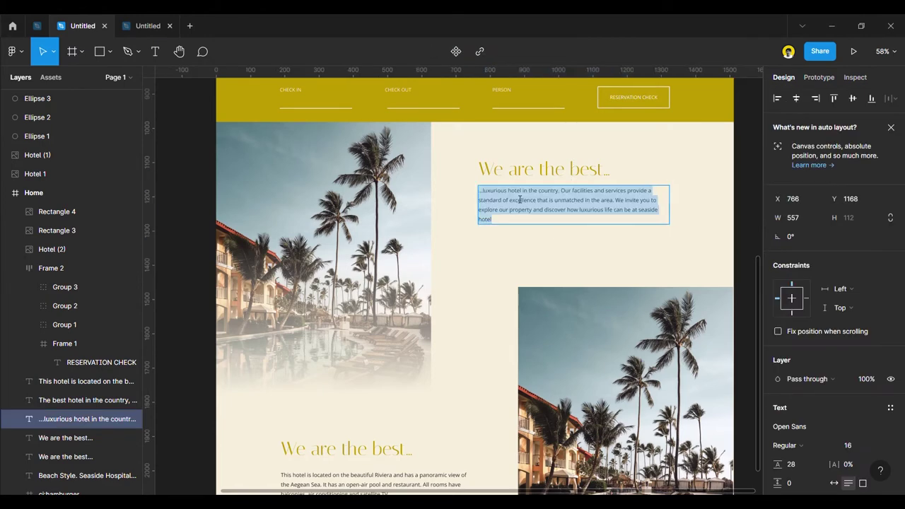
type("We are the best luxurious hotel in the country. Our facilities and services provide a standard of excellence that is unmatched in the area. We invite you to explore our property and discover how luxurious life can be at seaside hotel")
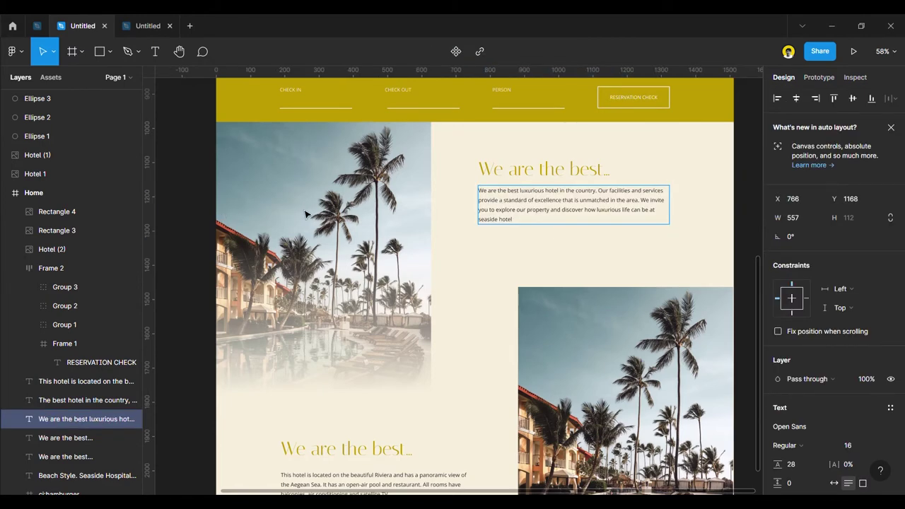
scroll(392, 256, "down", 1)
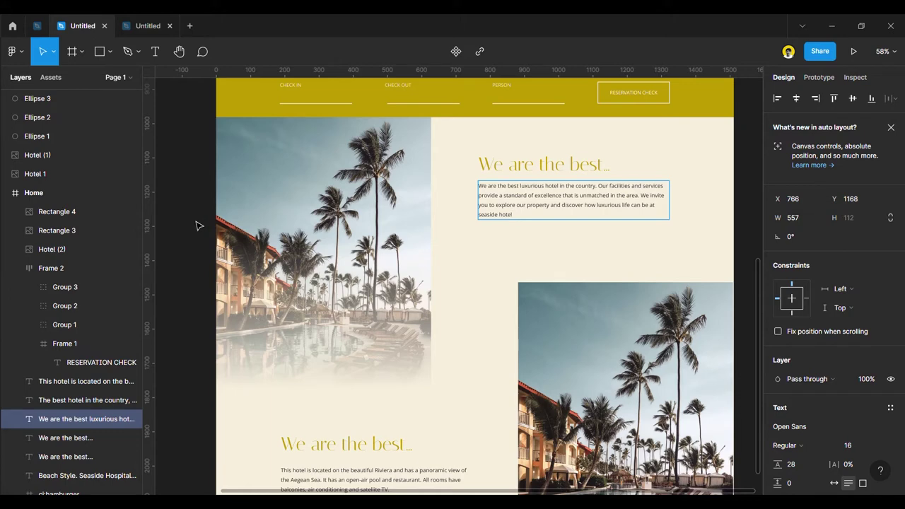
key("Escape")
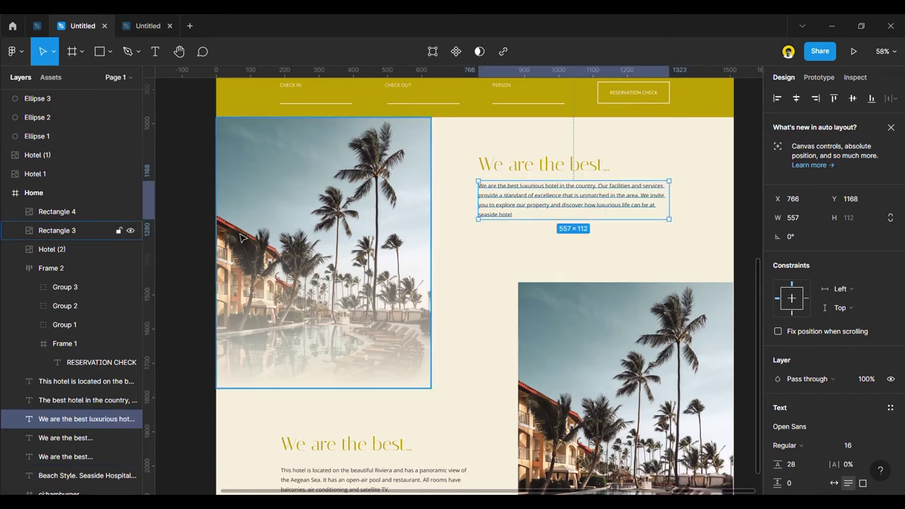
left_click(208, 263)
Retitle the lower heading 'Beautiful Location'.
scroll(406, 424, "down", 1)
scroll(356, 431, "up", 5)
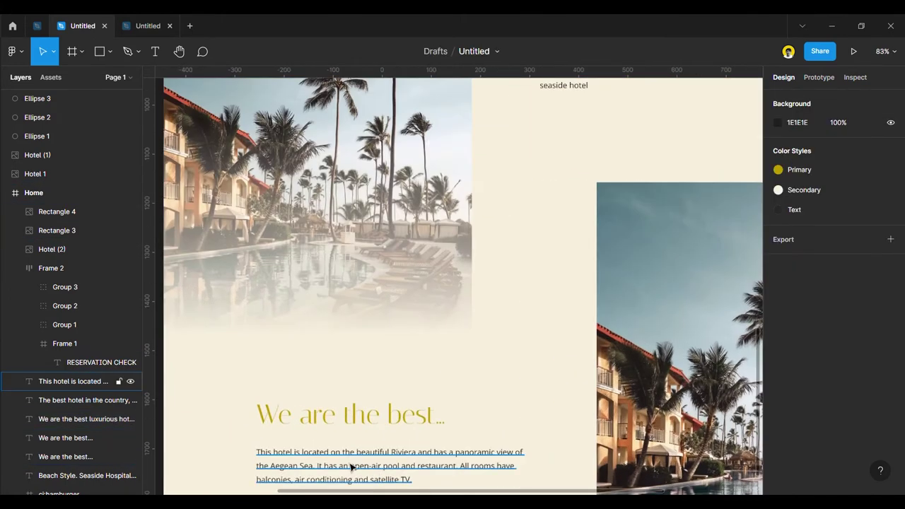
double_click(356, 423)
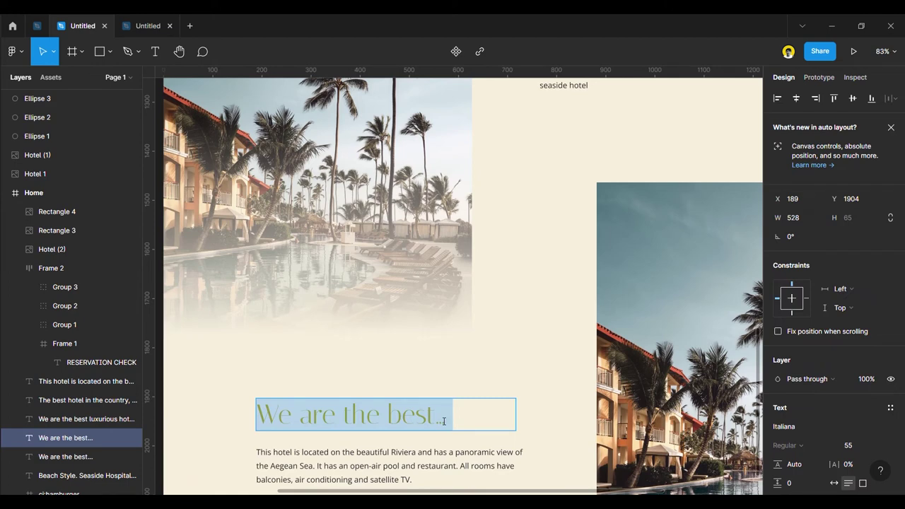
type("Beaut")
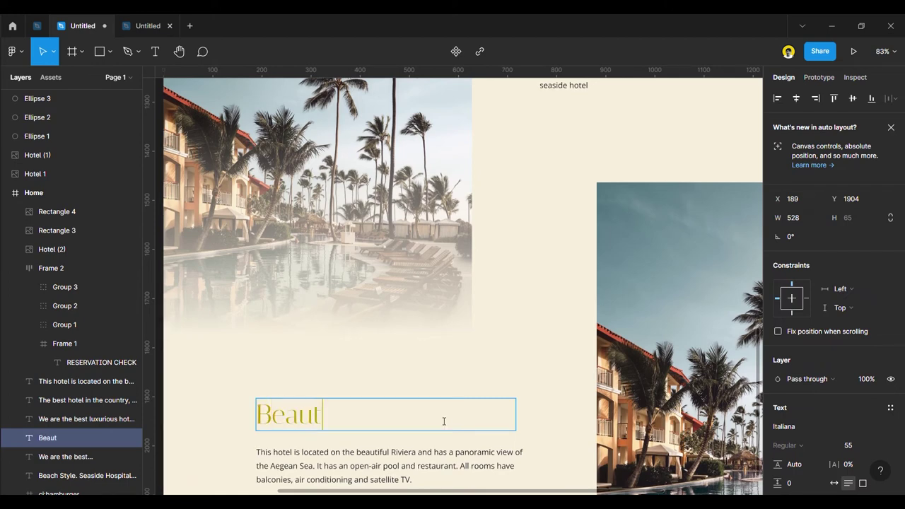
type("iful Location")
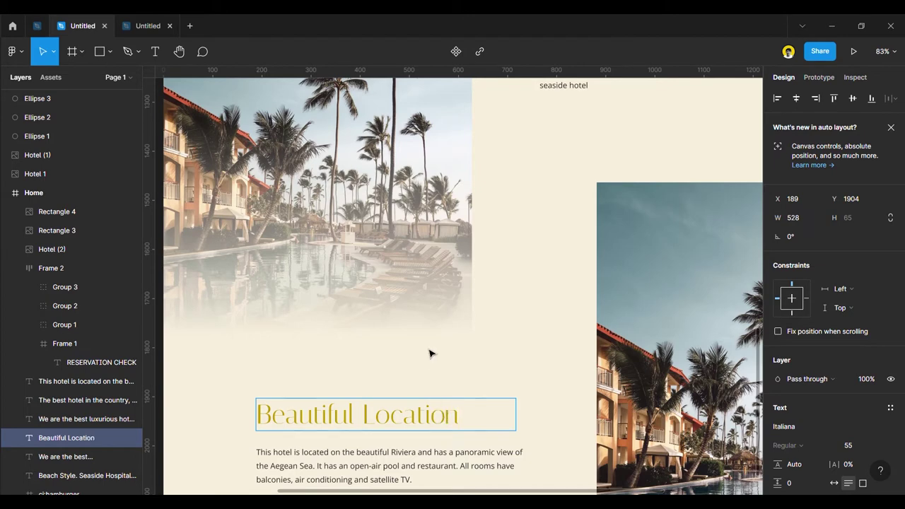
scroll(428, 354, "down", 3)
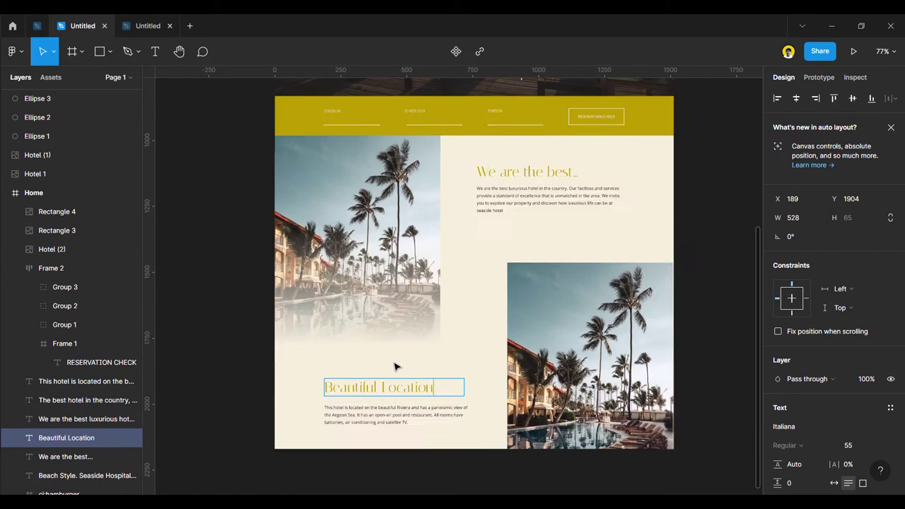
left_click(222, 303)
scroll(394, 323, "down", 3)
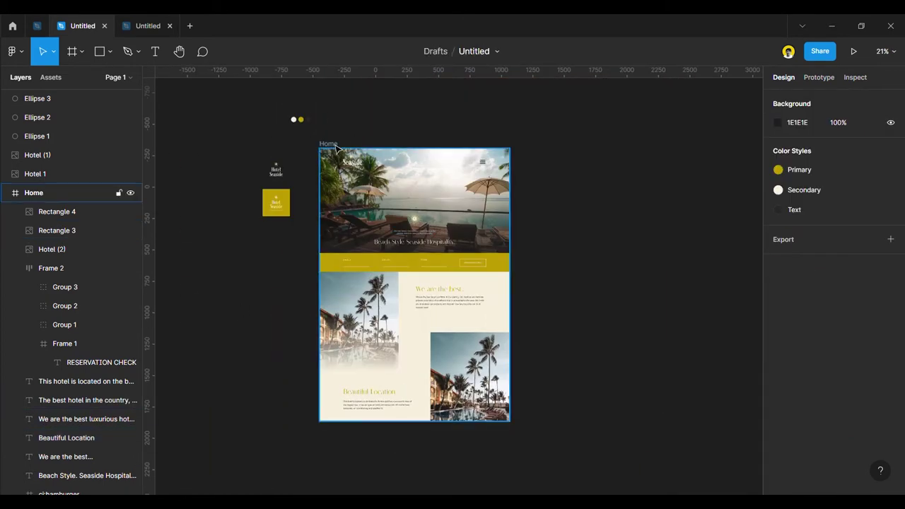
Detach the Secondary style from the Home frame fill and lighten it to FFF9EA.
left_click(328, 144)
scroll(795, 375, "down", 5)
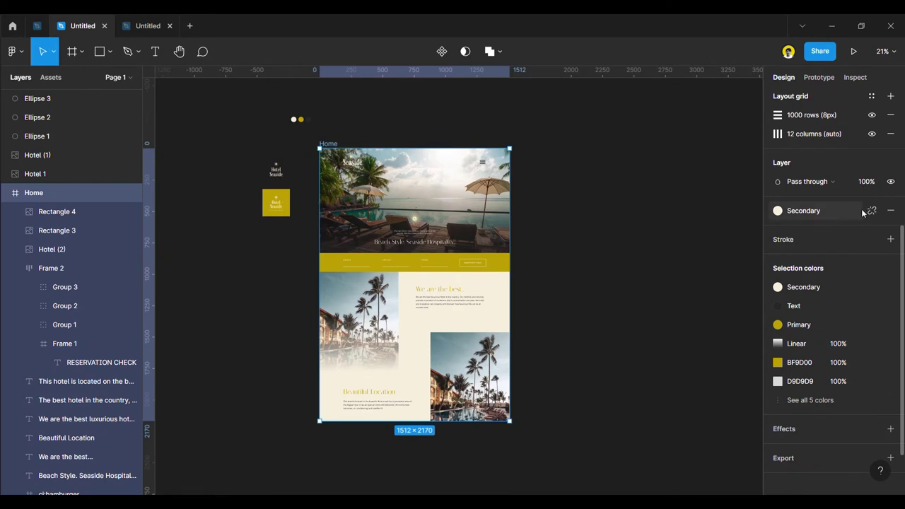
left_click(871, 210)
left_click(778, 229)
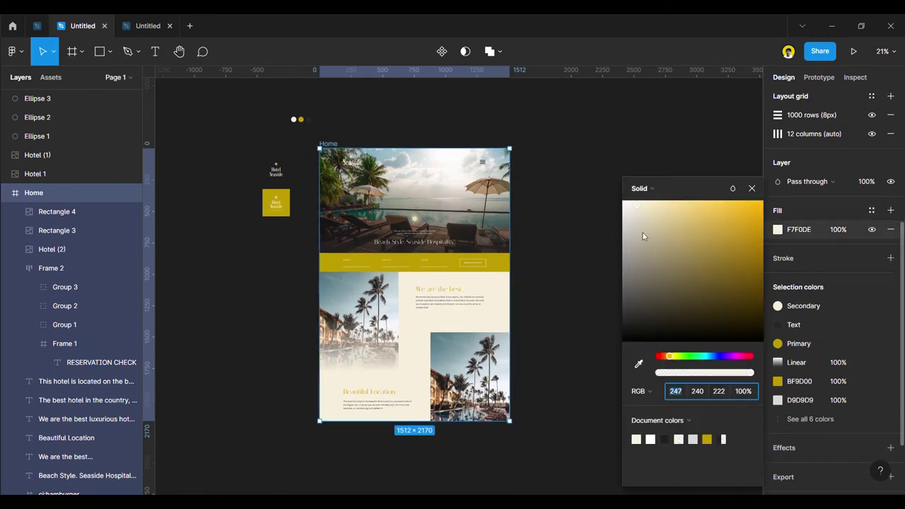
left_click_drag(636, 210, 634, 201)
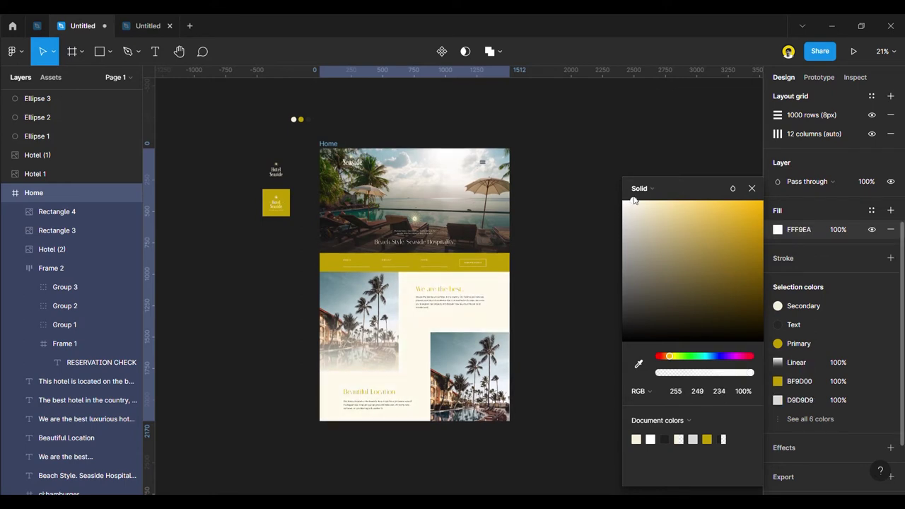
left_click(560, 356)
scroll(423, 393, "up", 4, "ctrl")
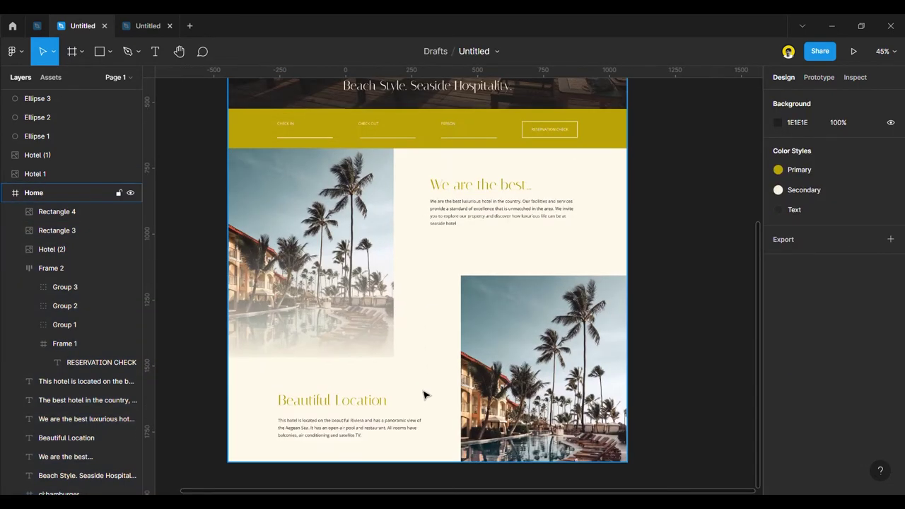
scroll(427, 389, "down", 3, "ctrl")
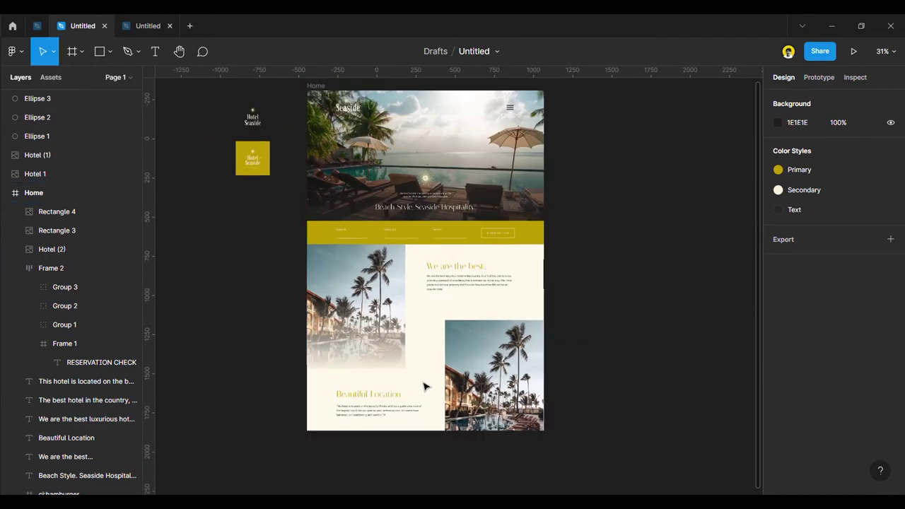
scroll(384, 382, "up", 6, "ctrl")
Set the left photo gradient's first stop to the sampled cream background colour.
left_click(384, 332)
scroll(493, 349, "down", 2)
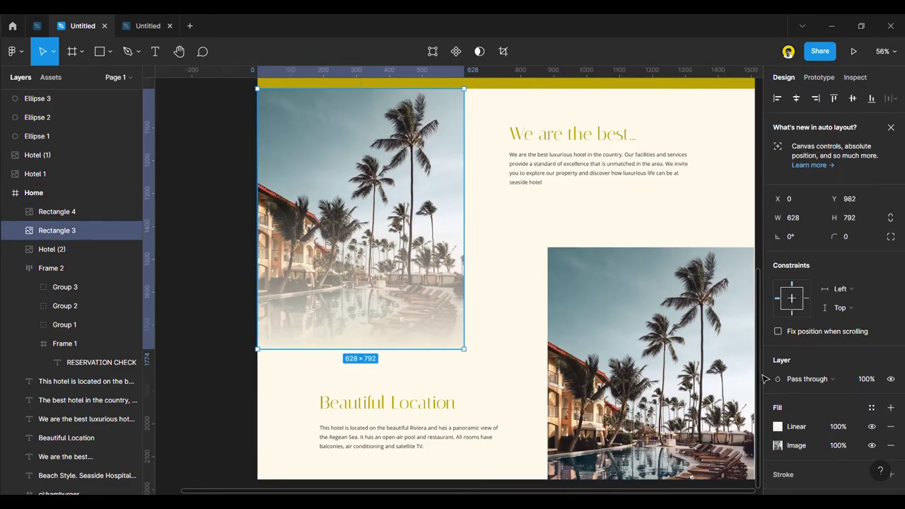
left_click(778, 426)
left_click(636, 172)
left_click(638, 364)
left_click(510, 295)
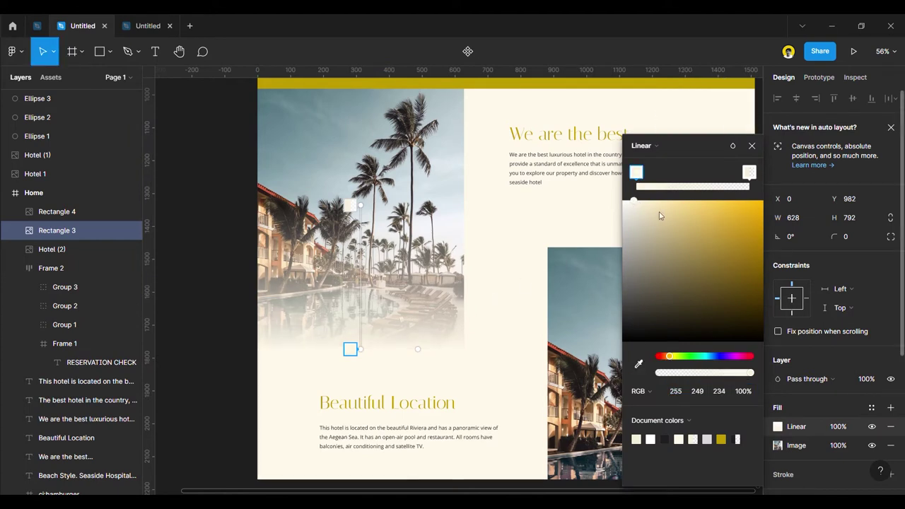
Set the gradient's second stop to the same cream at 0% opacity.
left_click(748, 172)
left_click(639, 364)
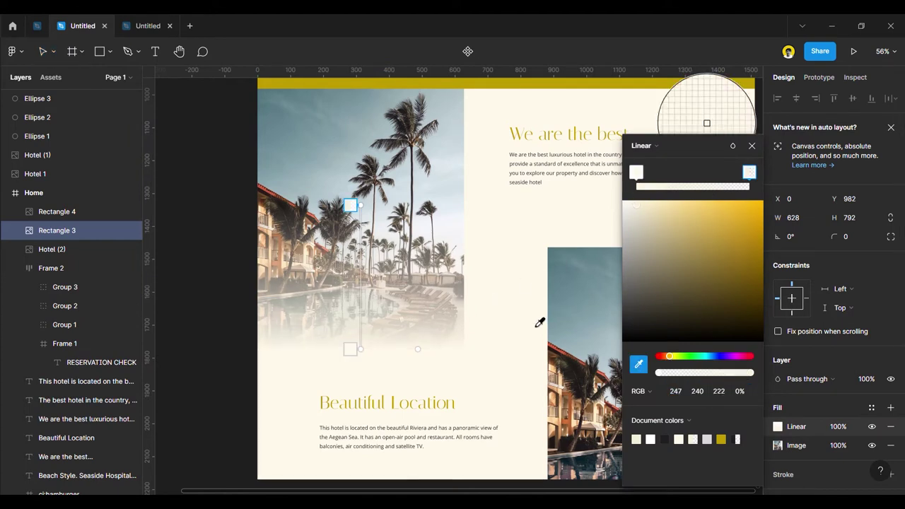
left_click(523, 313)
left_click_drag(749, 375, 643, 366)
left_click(752, 147)
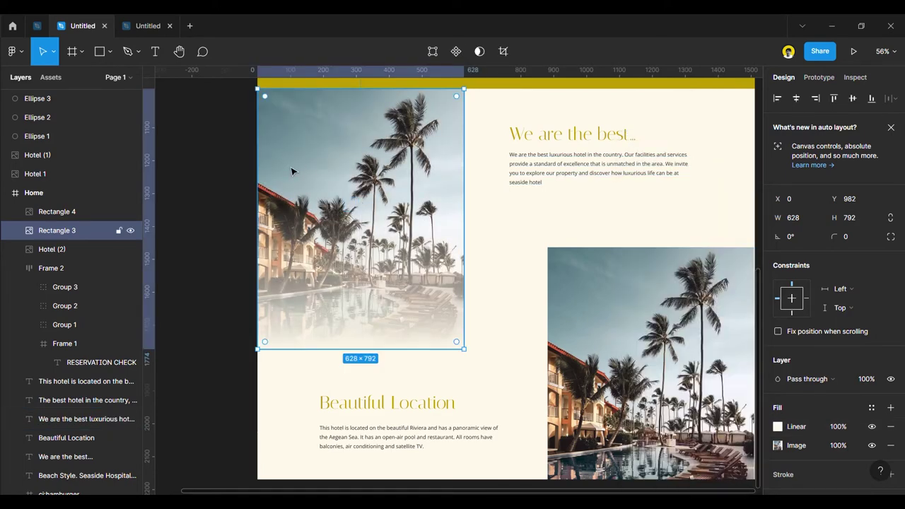
left_click(228, 175)
scroll(228, 198, "down", 3)
scroll(285, 323, "up", 3)
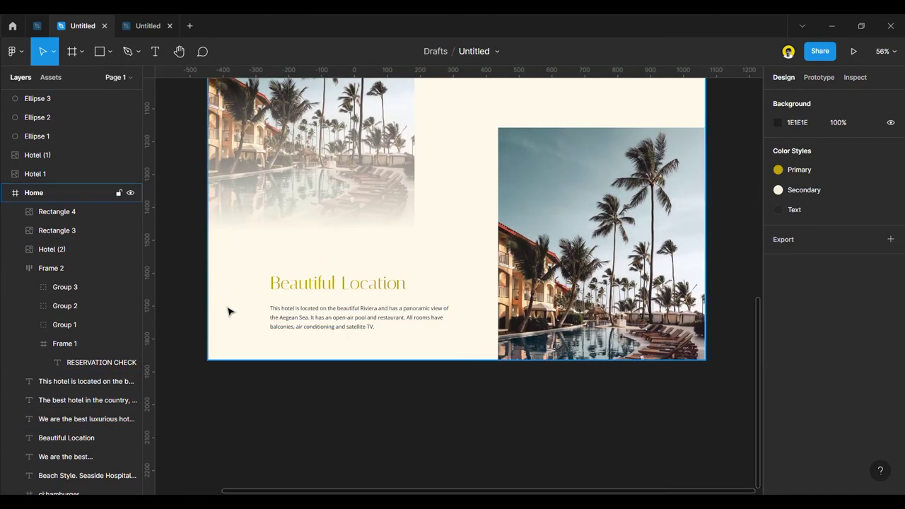
Launch the Unsplash plugin for the right-hand palm photo, Rectangle 4.
scroll(228, 311, "down", 2)
scroll(364, 398, "up", 1)
left_click(478, 295)
right_click(514, 263)
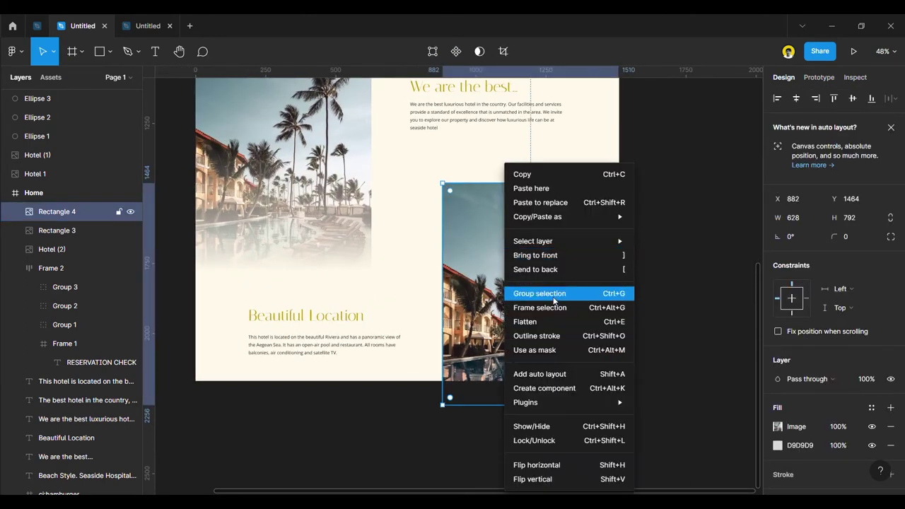
mouse_move(571, 402)
scroll(701, 422, "down", 5)
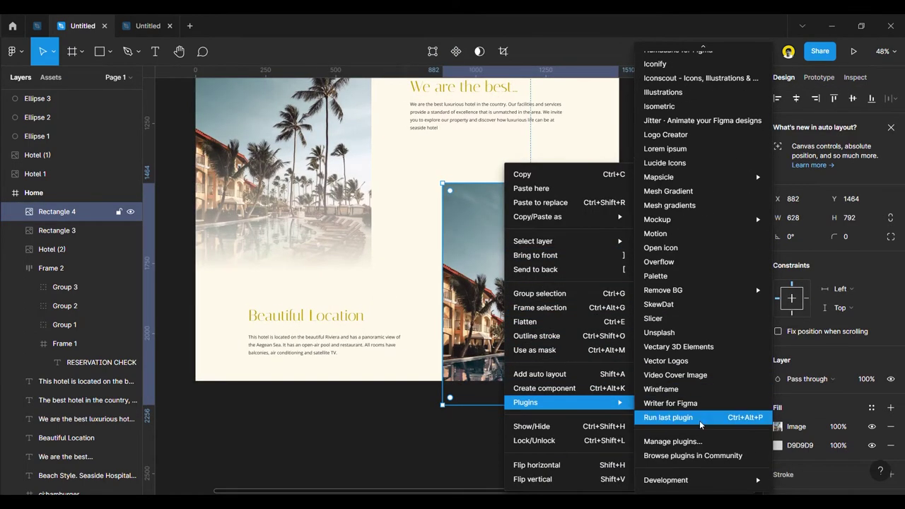
left_click(697, 329)
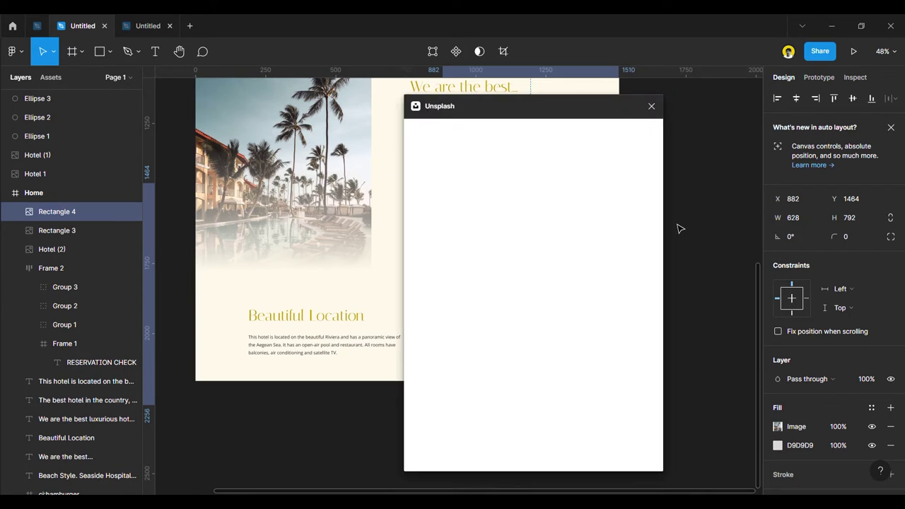
Search Unsplash for beach images.
left_click(520, 168)
type("beach")
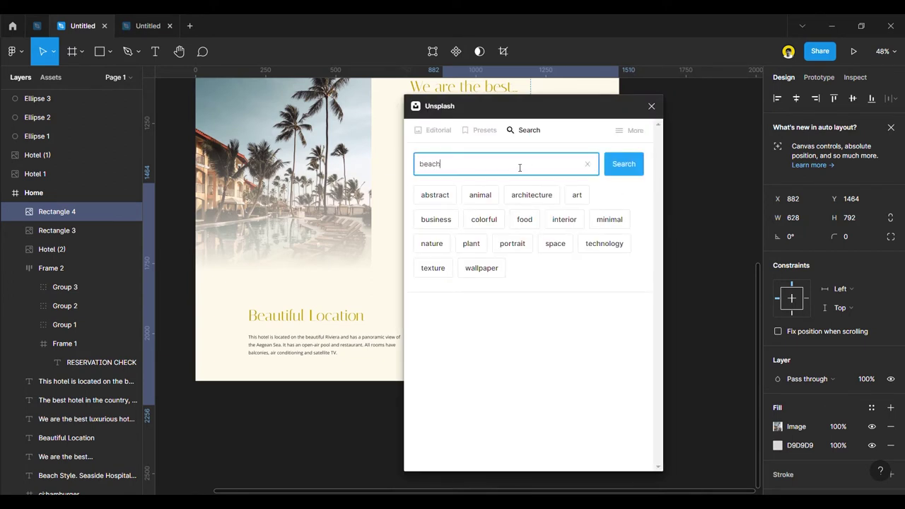
key("Return")
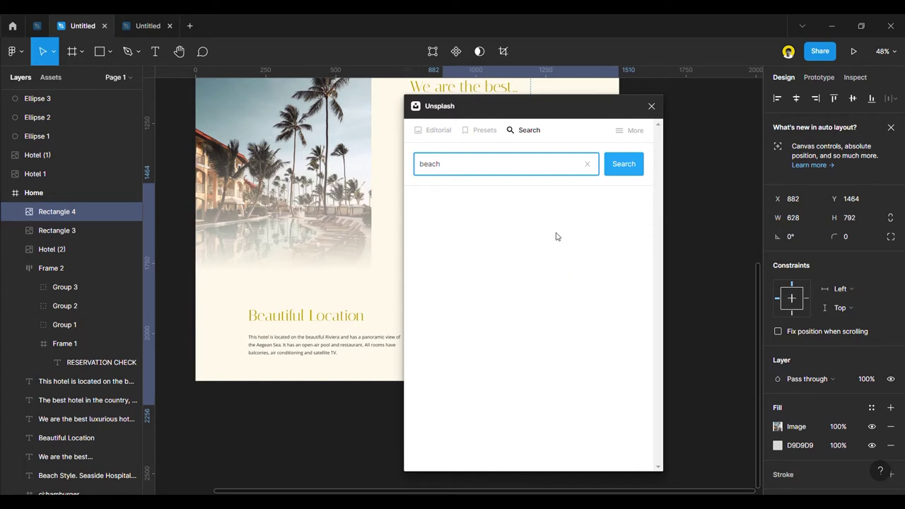
Fill Rectangle 4 with the sunlit wave photo from an Unsplash 'beach' search, then close the plugin.
left_click(634, 170)
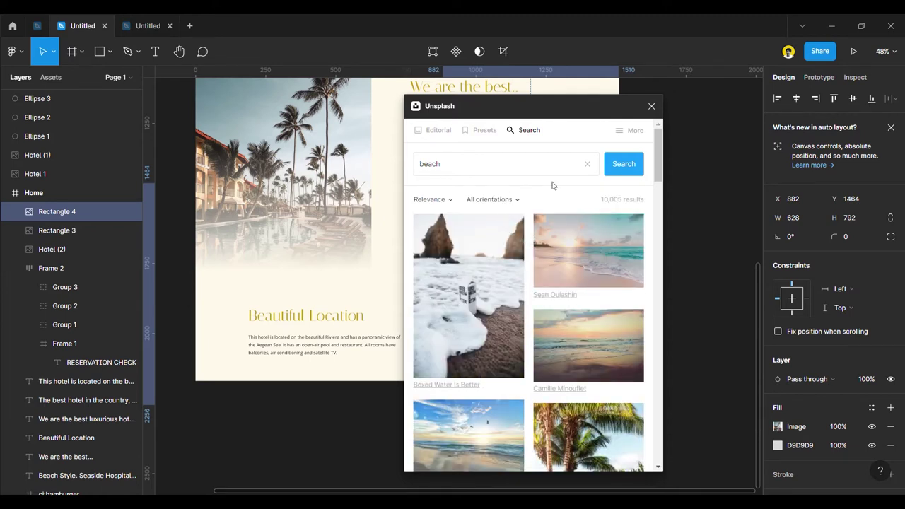
scroll(563, 368, "down", 5)
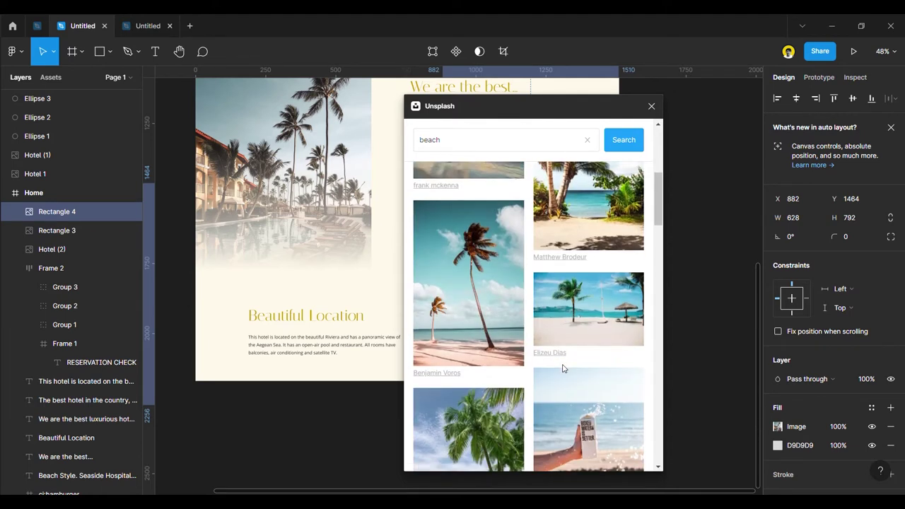
scroll(564, 368, "down", 10)
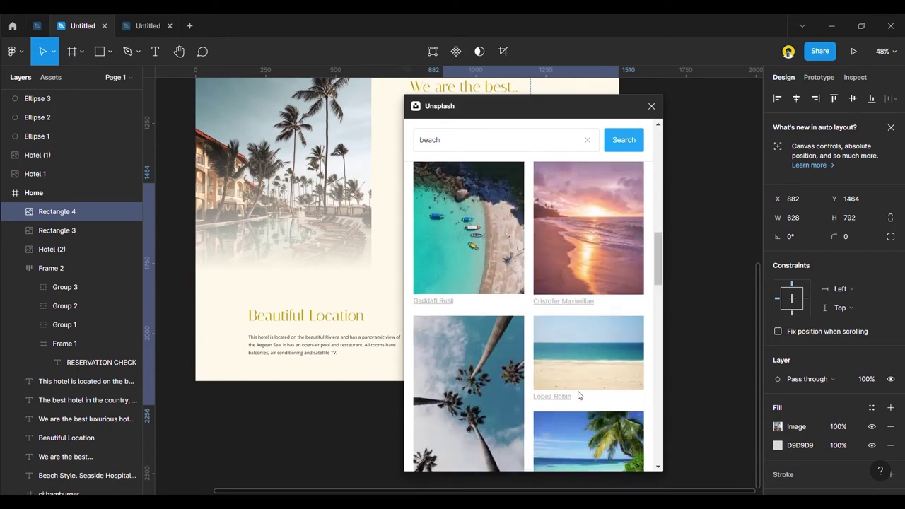
scroll(578, 395, "down", 10)
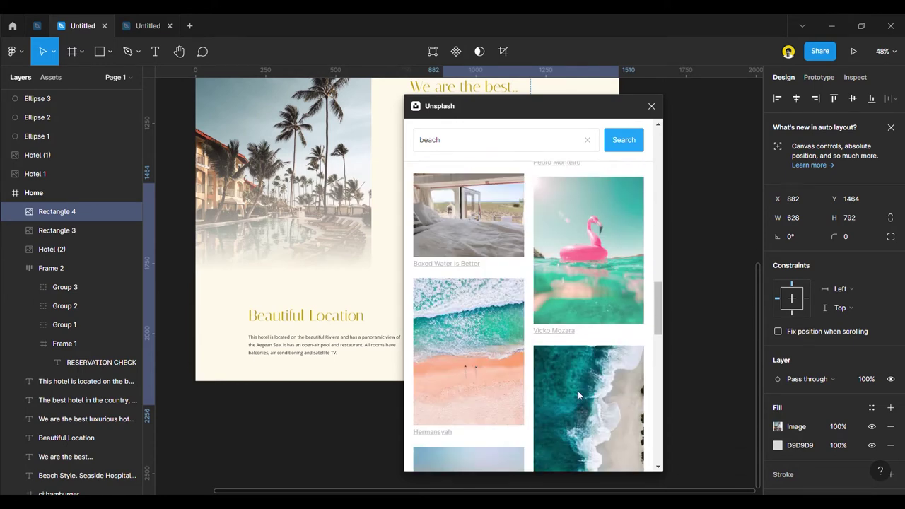
scroll(578, 395, "up", 2)
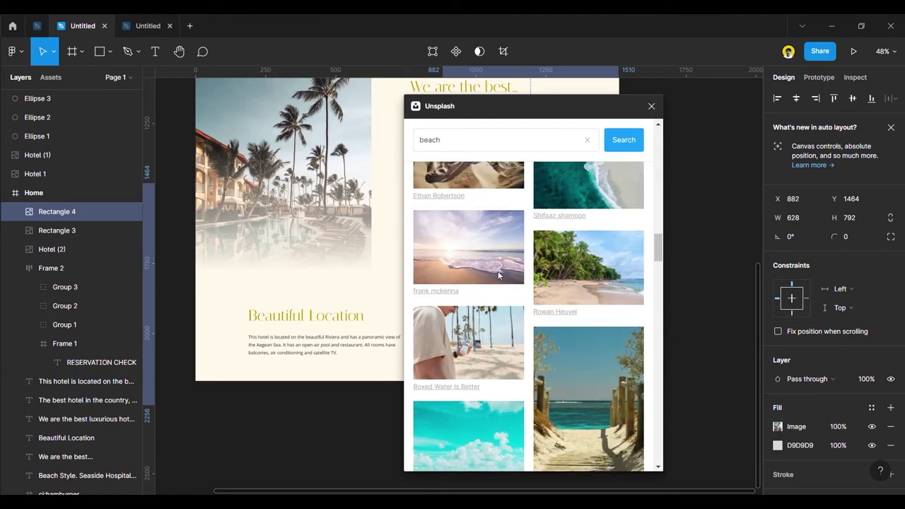
left_click(474, 258)
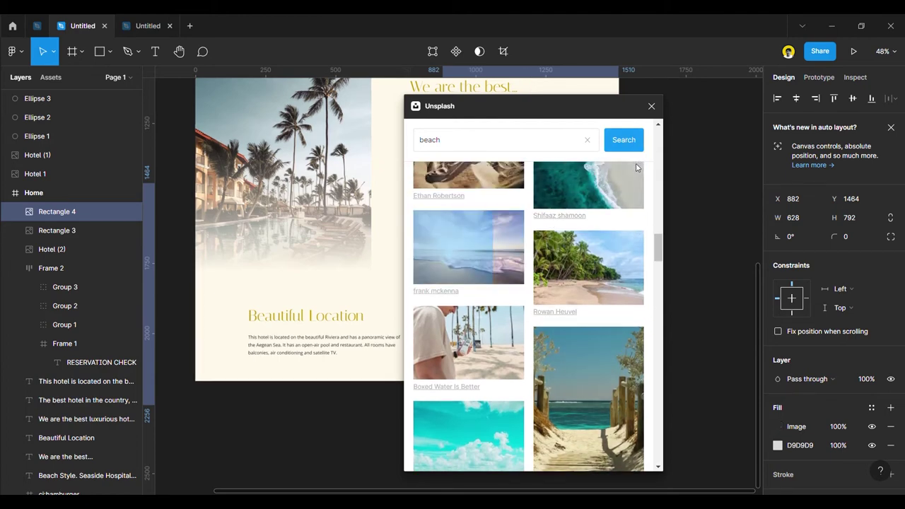
left_click(652, 106)
left_click(664, 276)
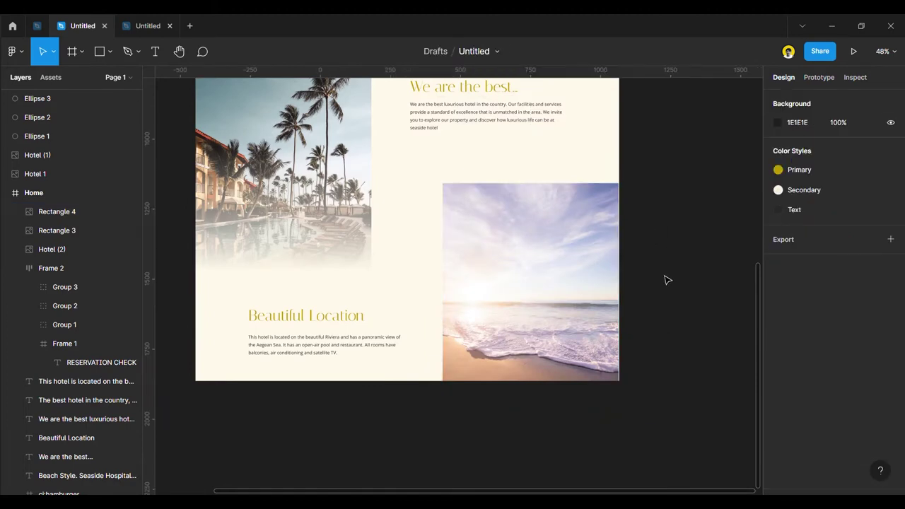
Select and deselect the beach photo to check how it fills the rectangle.
scroll(665, 279, "down", 3)
scroll(661, 287, "up", 5)
scroll(661, 287, "up", 3)
left_click(580, 202)
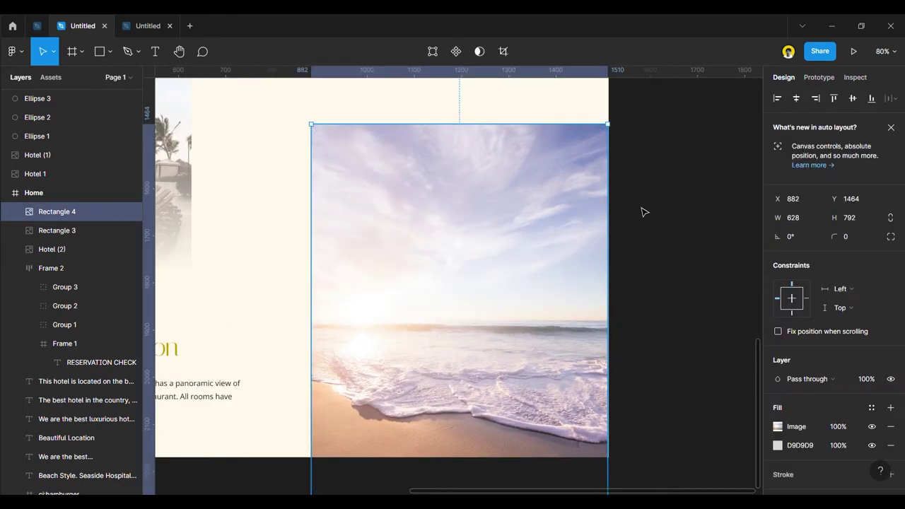
left_click(645, 218)
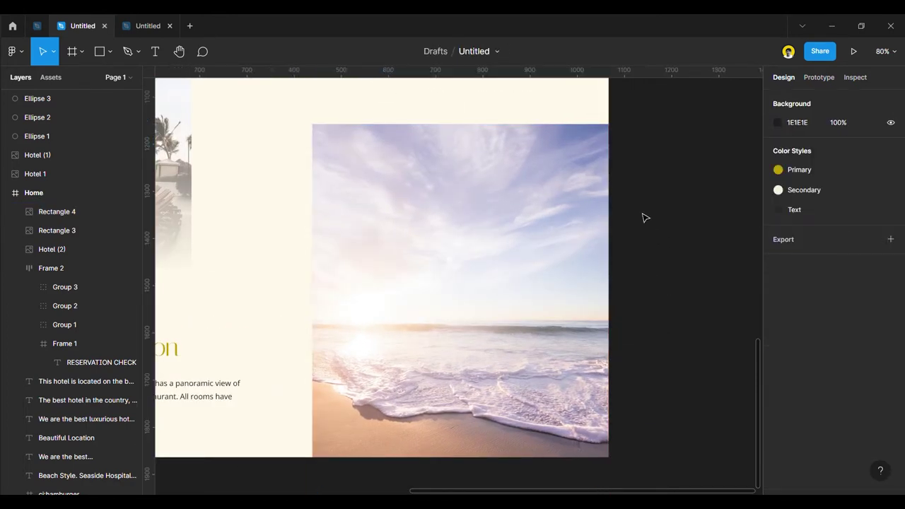
Drag the Home frame's bottom edge down, growing it from 2170 px tall.
scroll(654, 292, "down", 3)
scroll(501, 238, "up", 4)
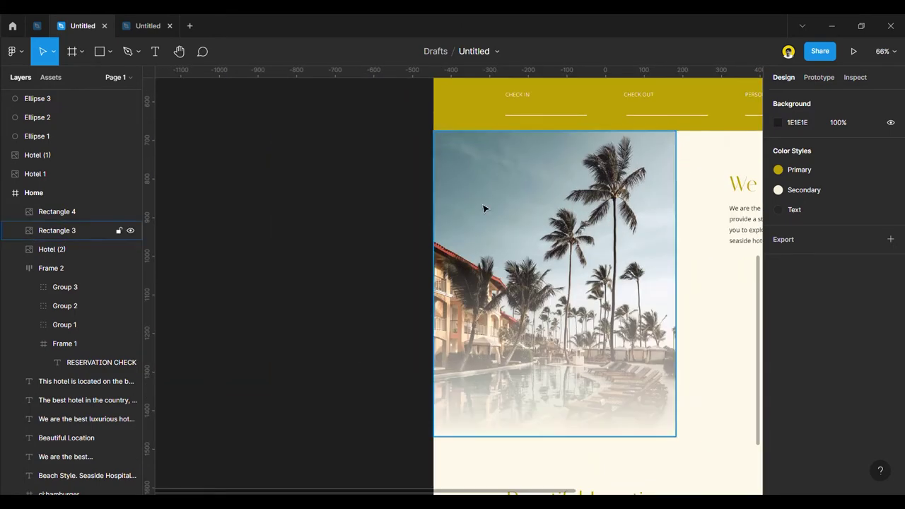
scroll(316, 189, "down", 5)
scroll(473, 335, "down", 3)
left_click(429, 194)
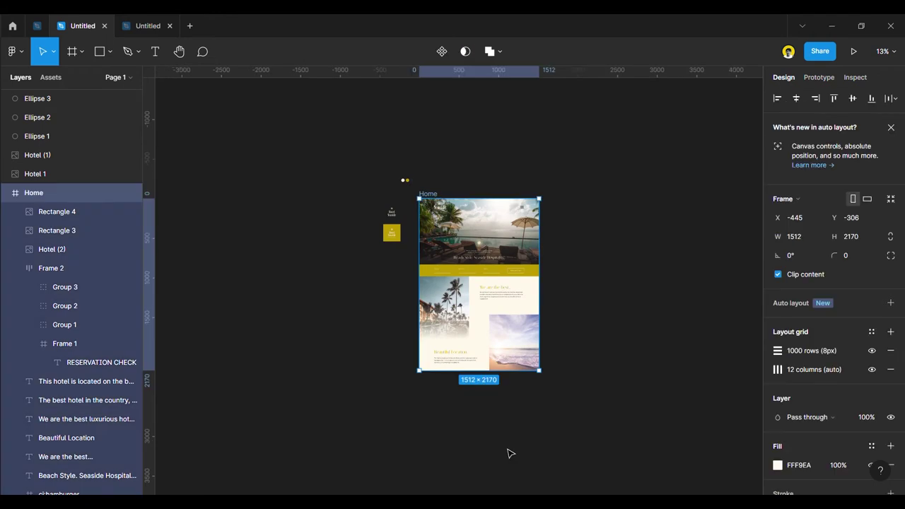
scroll(483, 427, "up", 3)
left_click_drag(494, 327, 488, 416)
left_click(623, 374)
scroll(649, 339, "up", 5)
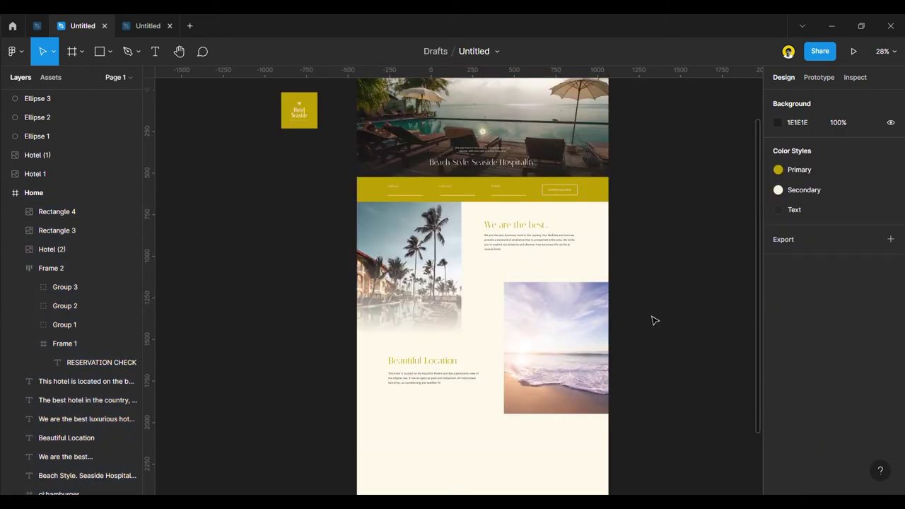
left_click(452, 380)
scroll(435, 396, "up", 4)
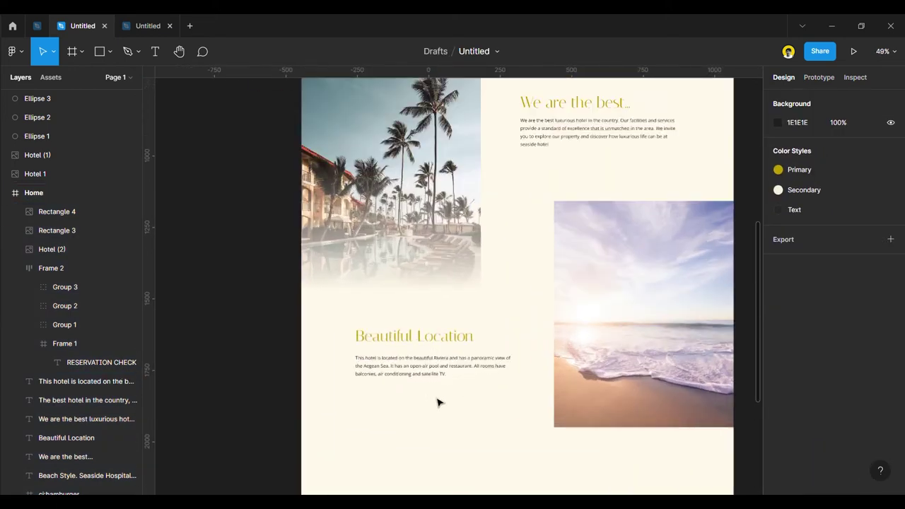
Show the layout grids and select the Beautiful Location heading together with its paragraph.
key("ctrl+g")
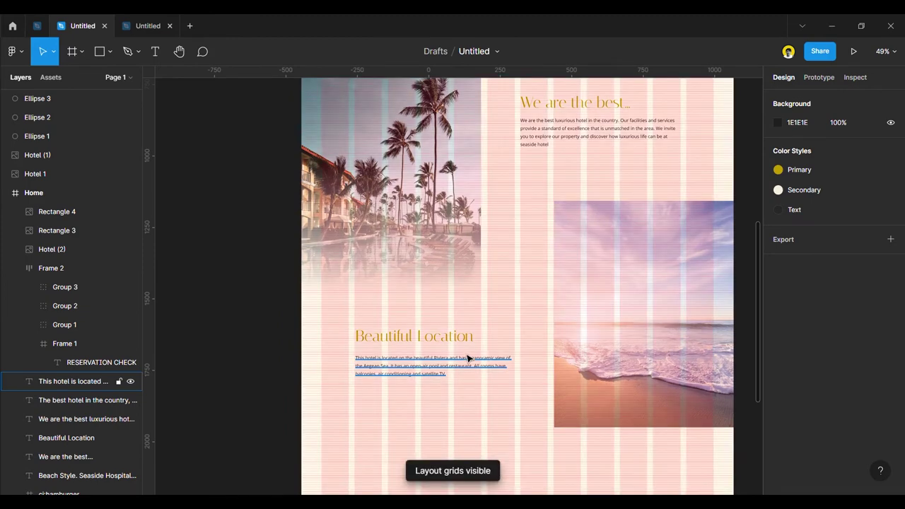
left_click(431, 367)
left_click(427, 338, "shift")
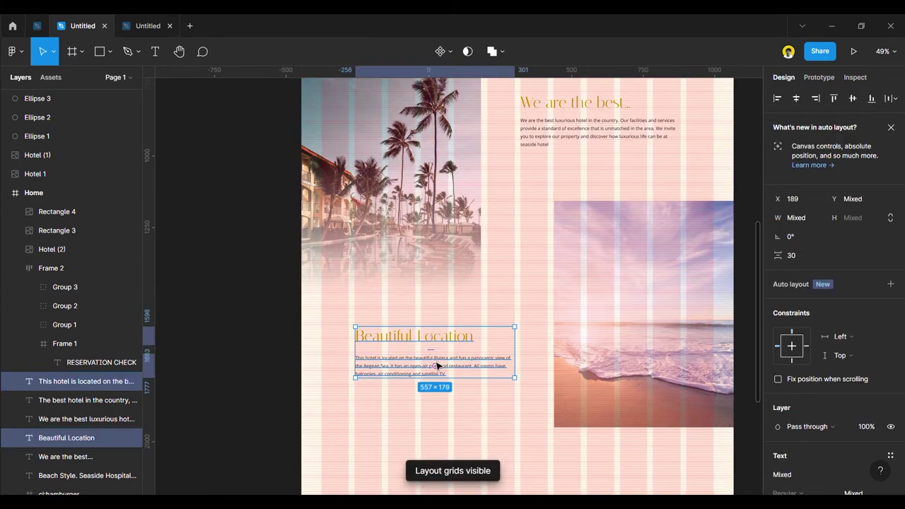
left_click(432, 369)
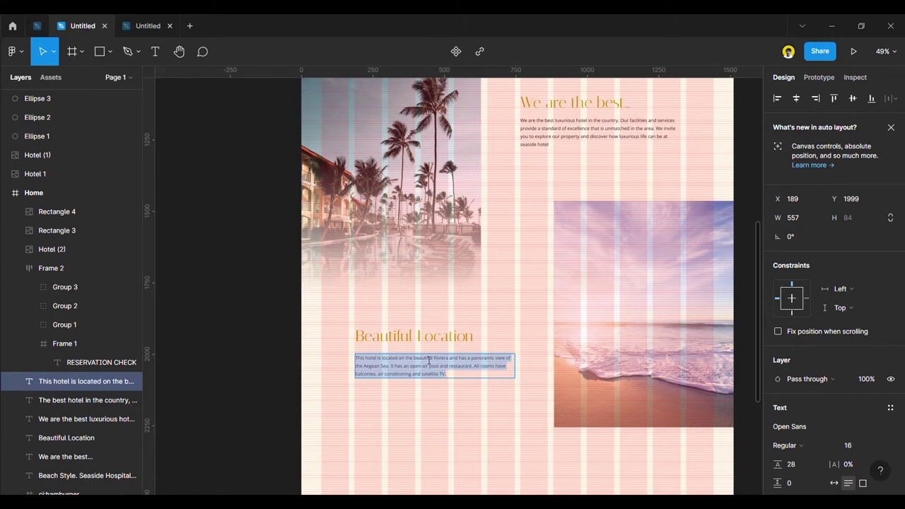
left_click(428, 338)
left_click(289, 313)
left_click(408, 344)
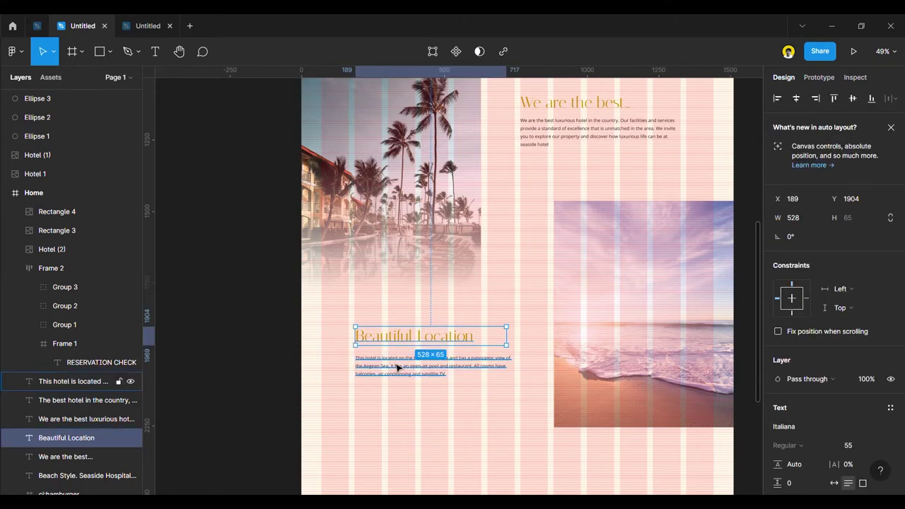
left_click(397, 368, "shift")
Shift the heading and paragraph slightly lower, then hide the layout grids.
left_click_drag(409, 355, 409, 359)
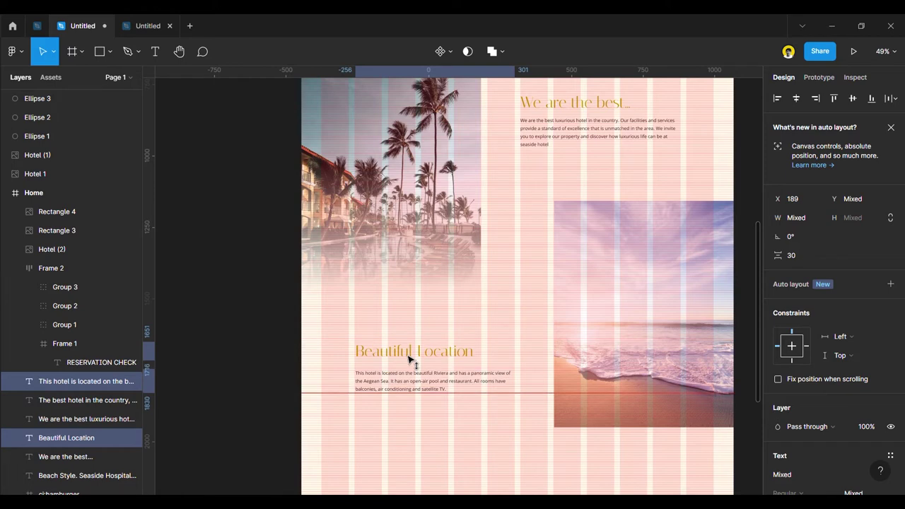
left_click(244, 303)
scroll(294, 336, "down", 3)
key("ctrl+shift+4")
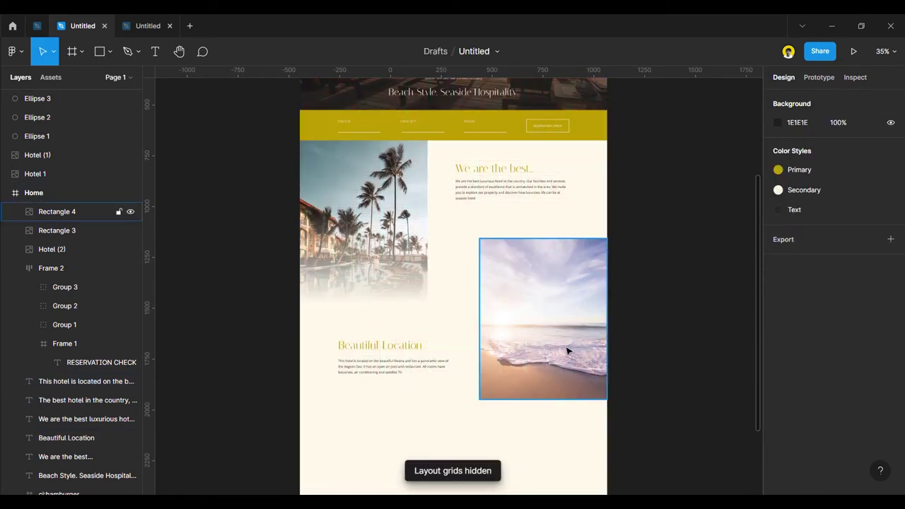
Duplicate the sun ornament onto the page and bring the copy in front of the photos.
scroll(594, 347, "up", 2)
scroll(445, 205, "up", 5)
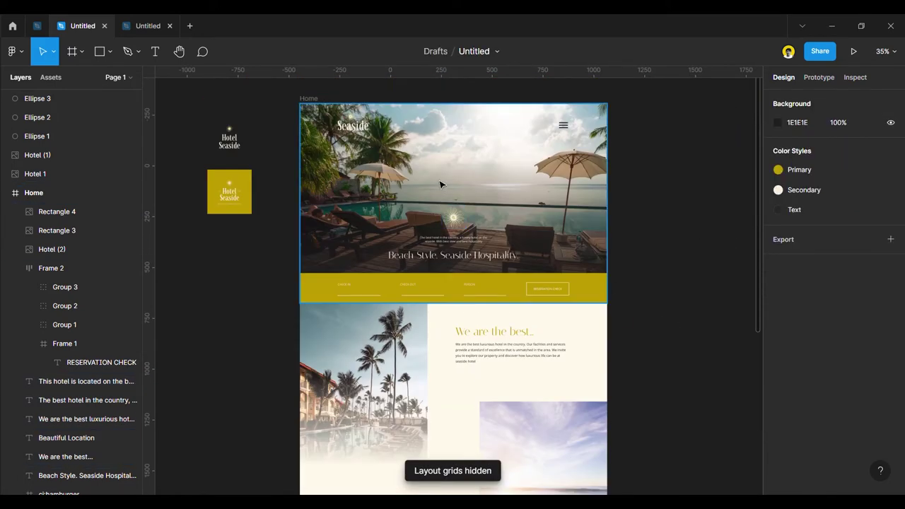
scroll(458, 183, "down", 2)
left_click_drag(460, 182, 487, 369)
scroll(488, 368, "up", 3)
right_click(485, 350)
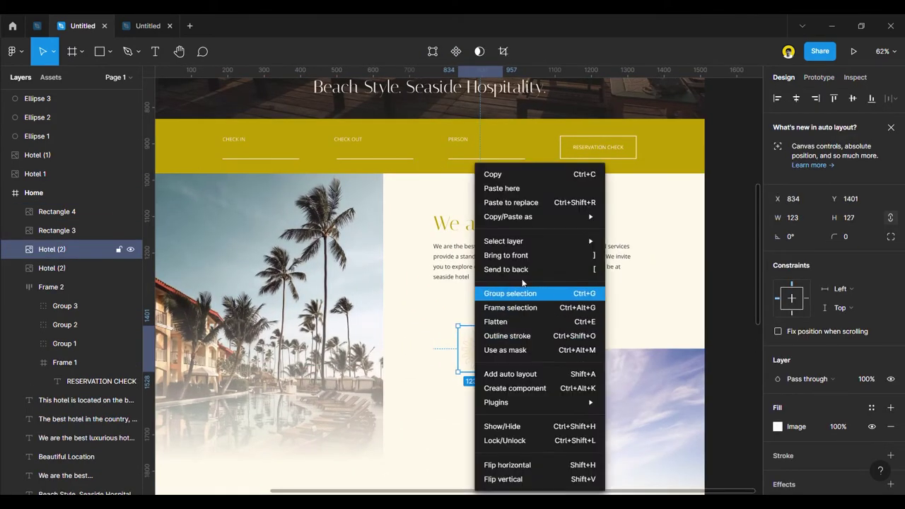
left_click(526, 256)
Move the sun copy slightly lower and enlarge it to about 217 × 224.
left_click_drag(475, 352, 476, 375)
scroll(476, 374, "down", 4)
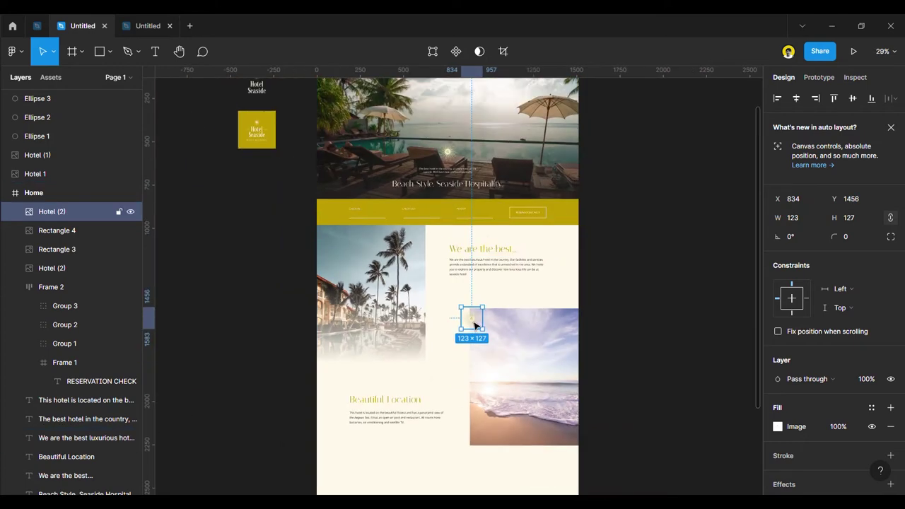
left_click_drag(487, 335, 328, 363)
left_click(278, 328)
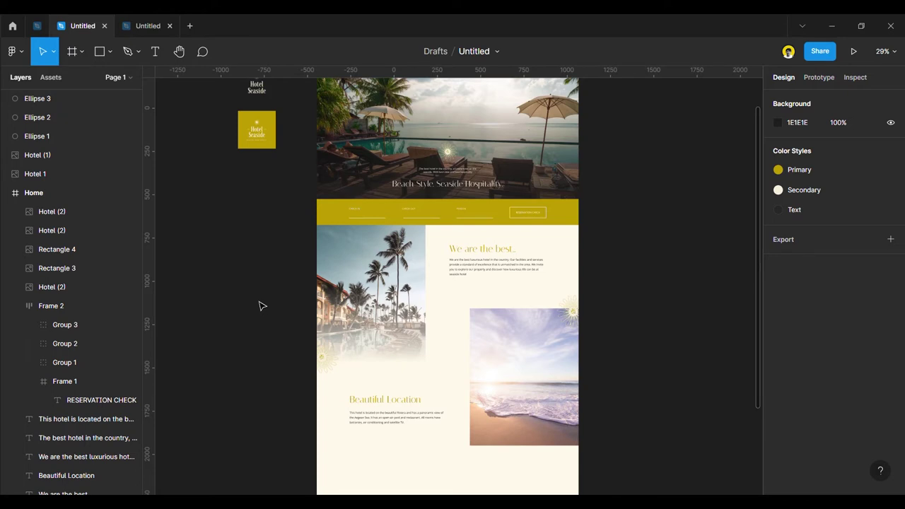
scroll(259, 305, "up", 2)
Place the yellow Hotel Seaside logo on the page and shrink it to 64 × 64.
scroll(254, 293, "down", 2)
left_click_drag(267, 119, 398, 246)
scroll(398, 246, "left", 2)
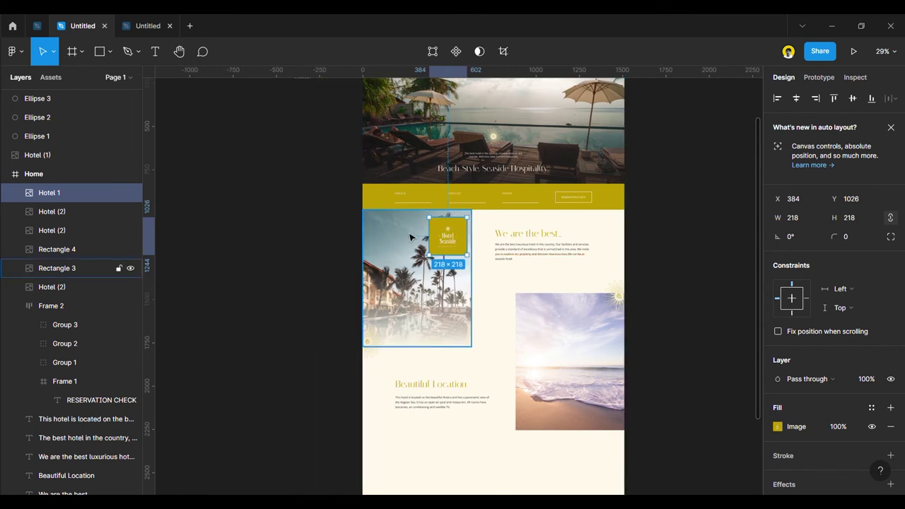
scroll(446, 244, "up", 5)
left_click_drag(503, 302, 465, 232)
left_click(223, 217)
Duplicate the small logo lower down the page and nudge the original slightly left.
scroll(237, 218, "down", 3)
left_click_drag(372, 235, 490, 347)
left_click(657, 363)
left_click_drag(374, 222, 370, 231)
left_click(654, 350)
Move the logo copy down below the Beautiful Location text.
scroll(648, 342, "down", 2)
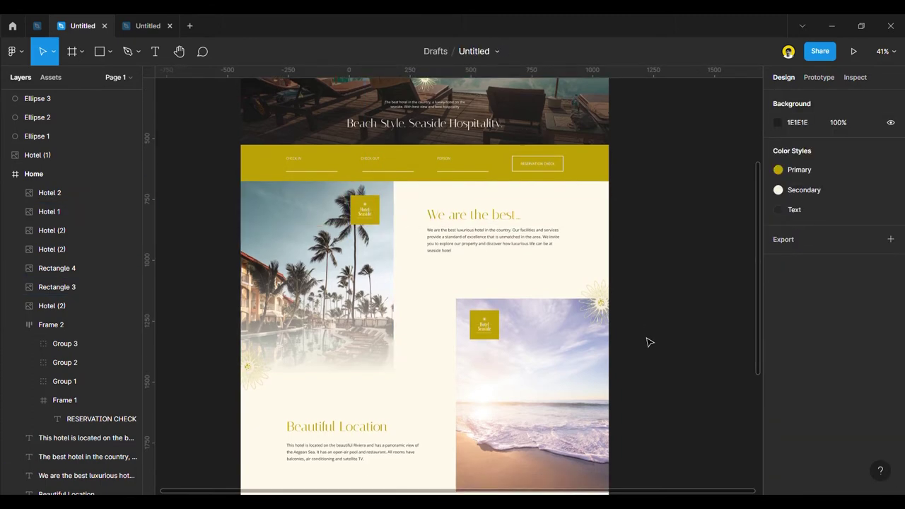
scroll(543, 340, "down", 3)
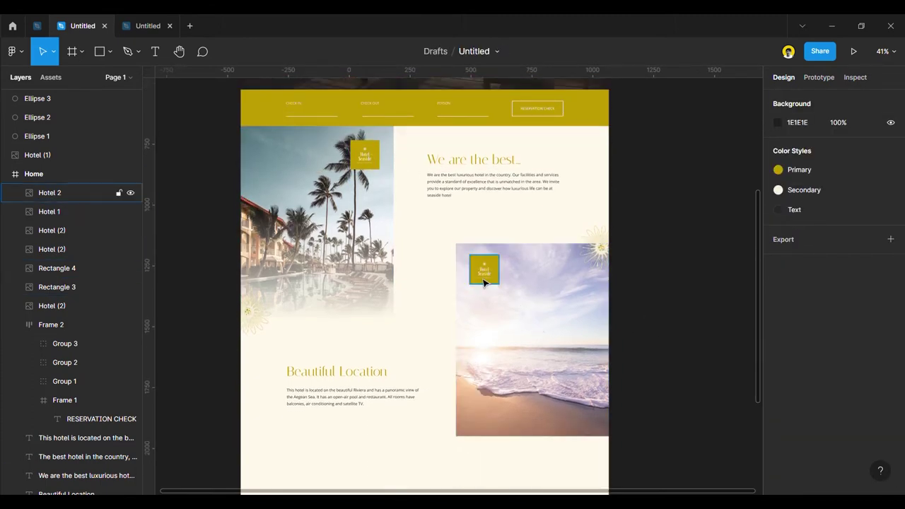
scroll(422, 241, "down", 3)
scroll(444, 285, "up", 2)
left_click_drag(485, 238, 434, 402)
left_click_drag(474, 433, 441, 442)
scroll(460, 366, "down", 1)
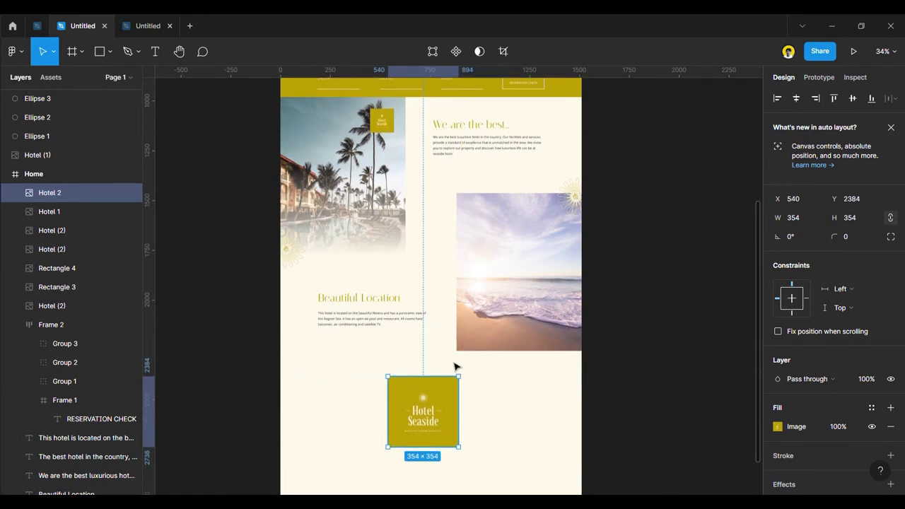
Delete the small logo on the palm photo and shift the large logo slightly right.
left_click(382, 127)
key("Delete")
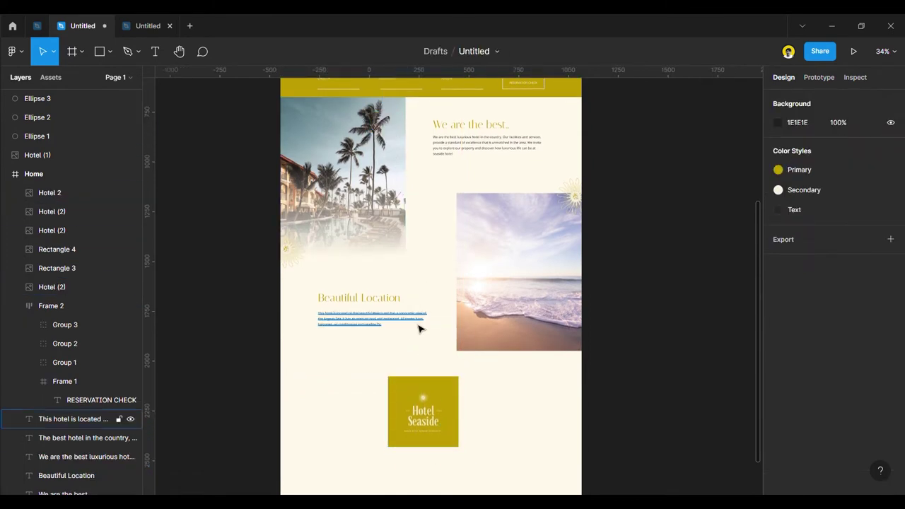
scroll(422, 323, "down", 5)
left_click(425, 304)
left_click_drag(424, 304, 437, 298)
left_click(614, 305)
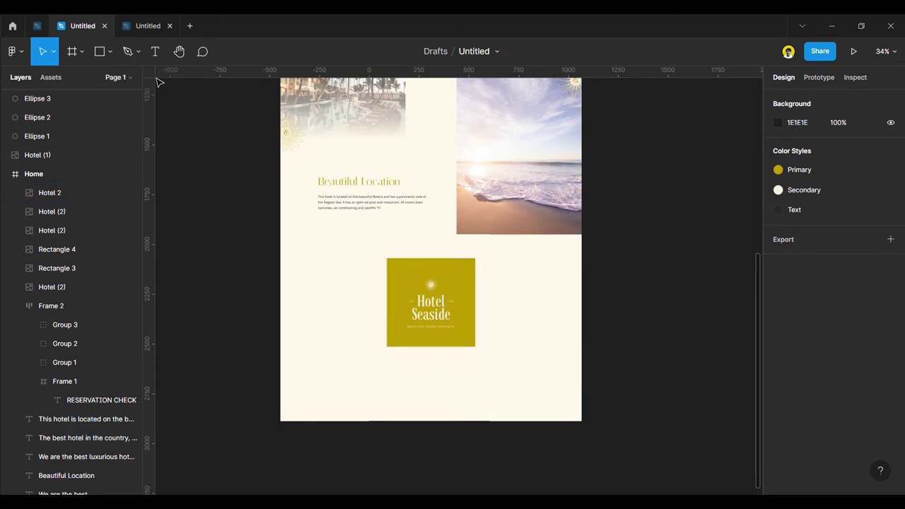
Draw a wide footer rectangle from the frame's left edge up to the beach photo's bottom.
left_click(101, 59)
left_click_drag(285, 239, 583, 352)
left_click_drag(292, 301, 288, 300)
left_click_drag(440, 248, 443, 242)
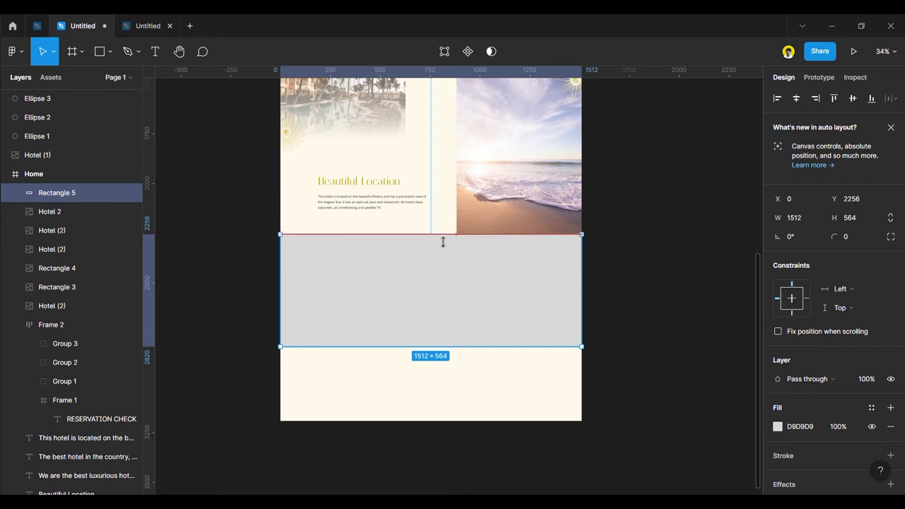
Fill the rectangle with the Primary olive style, send it to back, and nudge the logo lower.
left_click(872, 407)
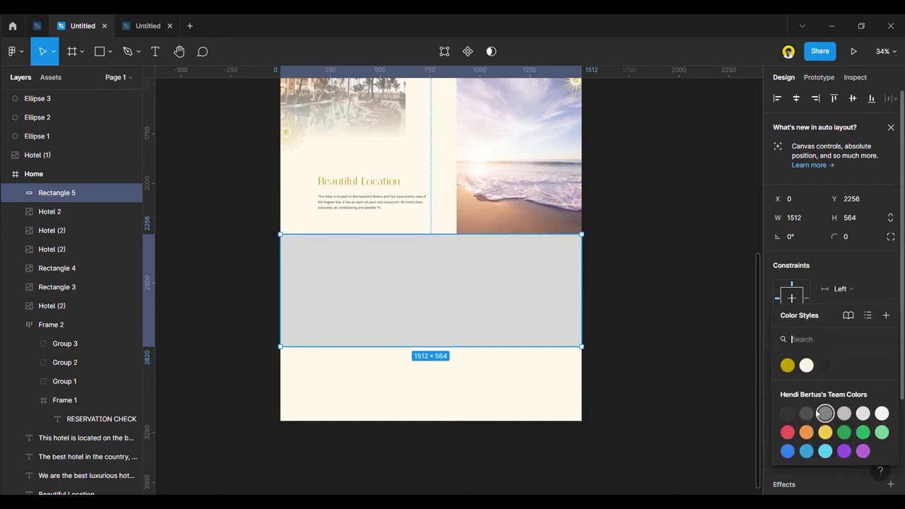
left_click(788, 365)
right_click(427, 285)
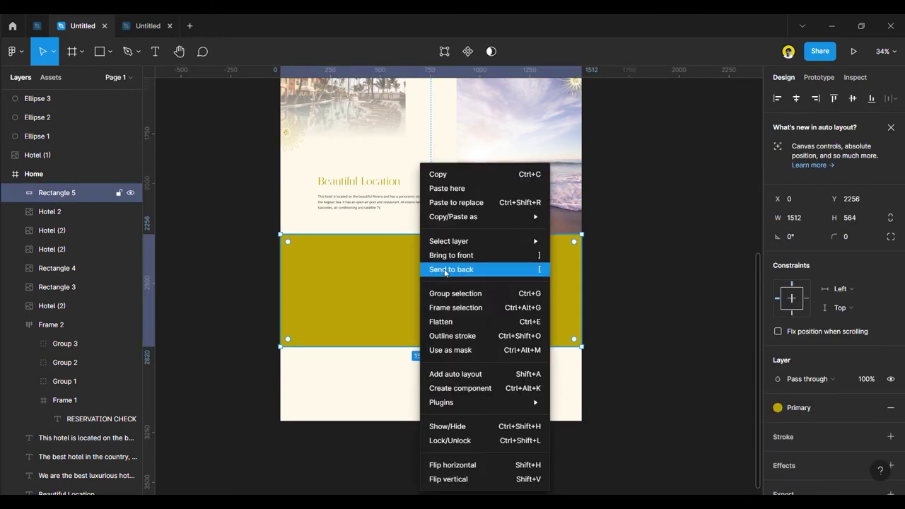
left_click(464, 269)
left_click(439, 295)
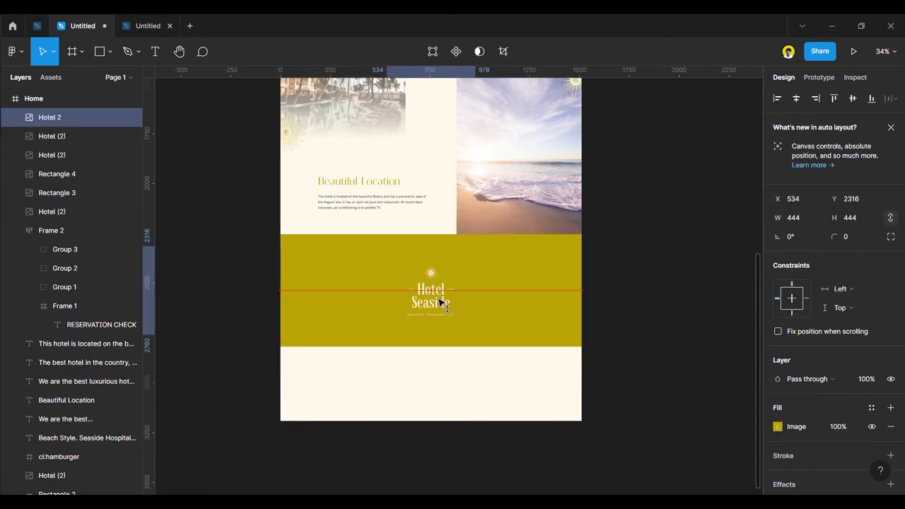
left_click_drag(439, 299, 439, 301)
left_click(497, 297)
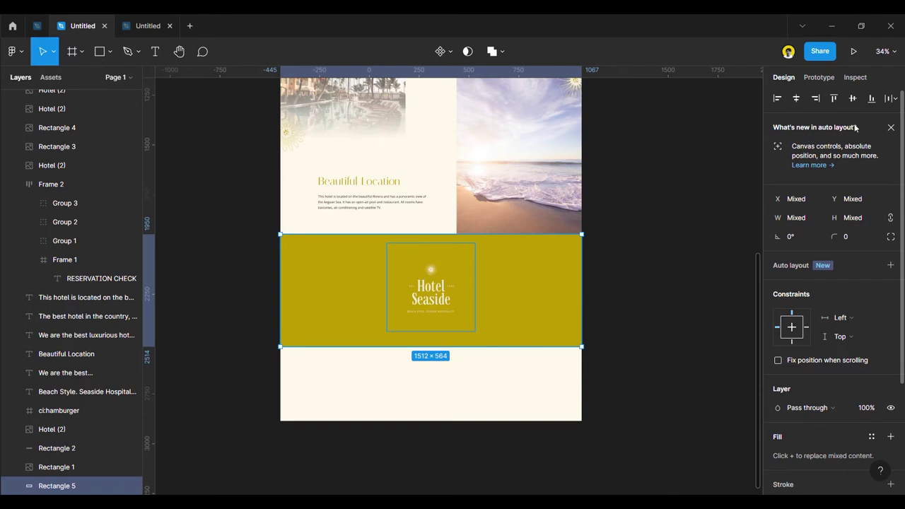
left_click(654, 300)
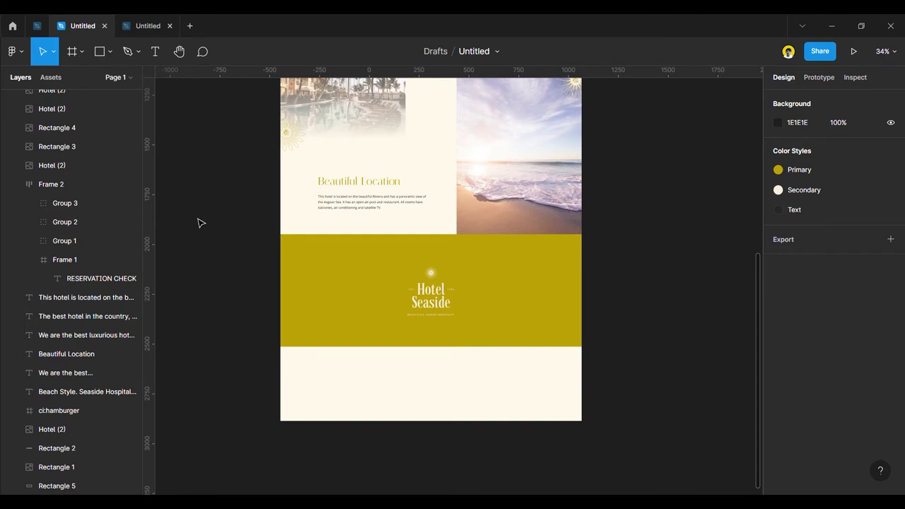
Draw a small 136 × 136 grey square beside the olive section.
scroll(378, 297, "up", 2)
scroll(311, 311, "up", 1)
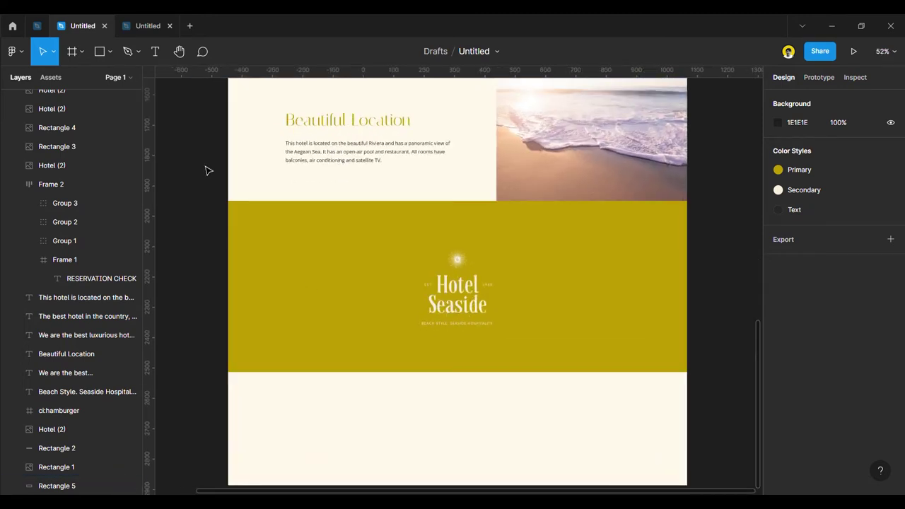
left_click(100, 54)
mouse_move(278, 276)
left_mouse_down()
mouse_move(318, 313)
mouse_move(559, 271)
mouse_move(563, 308)
mouse_move(545, 344)
mouse_move(362, 311)
mouse_move(195, 261)
left_mouse_up()
Extend the olive footer rectangle downward to 937 px tall.
left_click(387, 333)
scroll(350, 272, "down", 3)
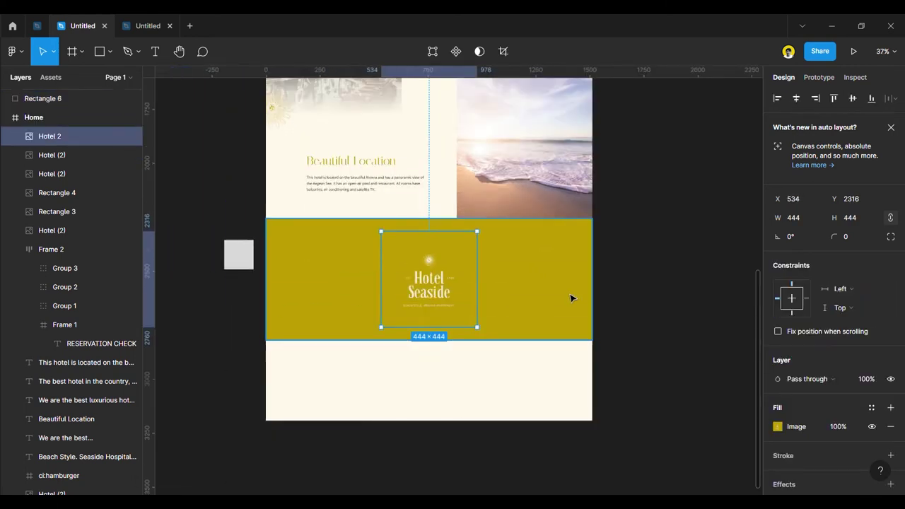
left_click(487, 338)
left_click_drag(440, 349, 437, 431)
Move the Hotel Seaside logo up within the footer.
left_click(668, 333)
left_click_drag(444, 290, 440, 283)
left_click(681, 321)
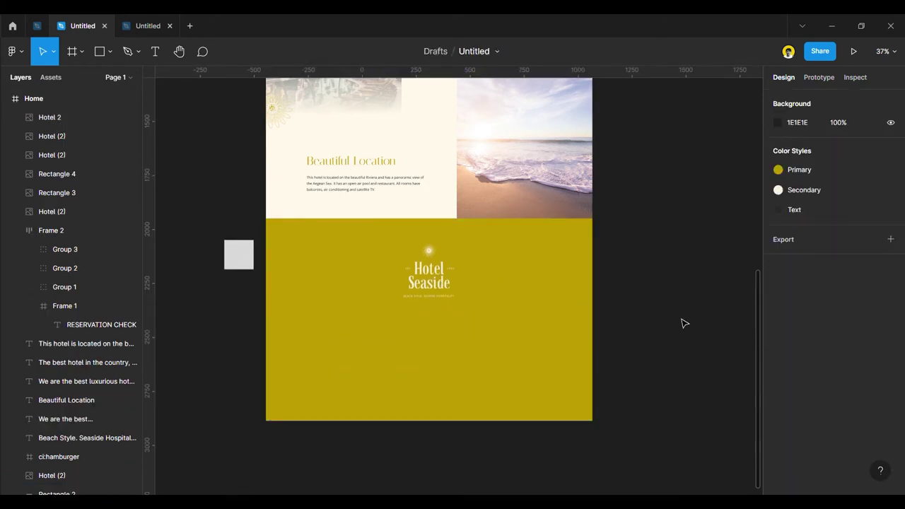
scroll(683, 326, "up", 2)
Place the grey square in the footer's lower left and show the layout grids.
left_click(238, 290)
left_click_drag(237, 296, 330, 368)
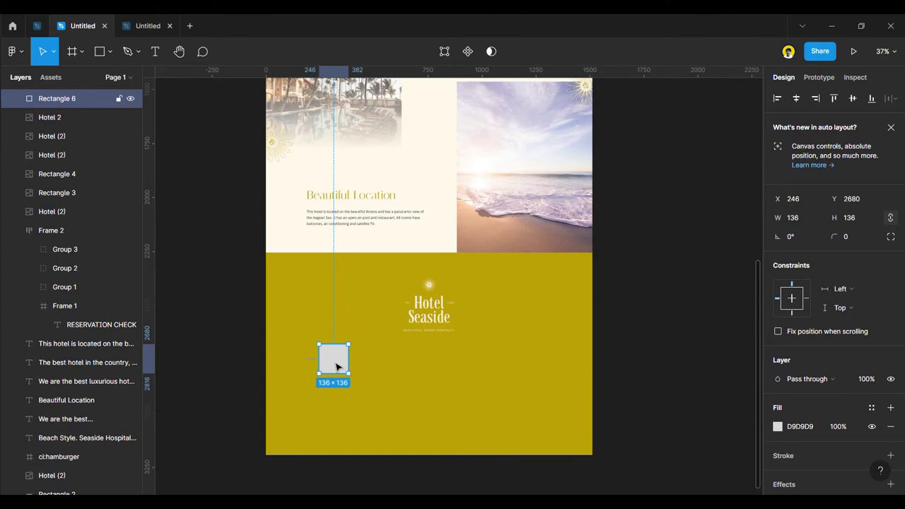
key("ctrl+shift+4")
scroll(332, 362, "up", 5)
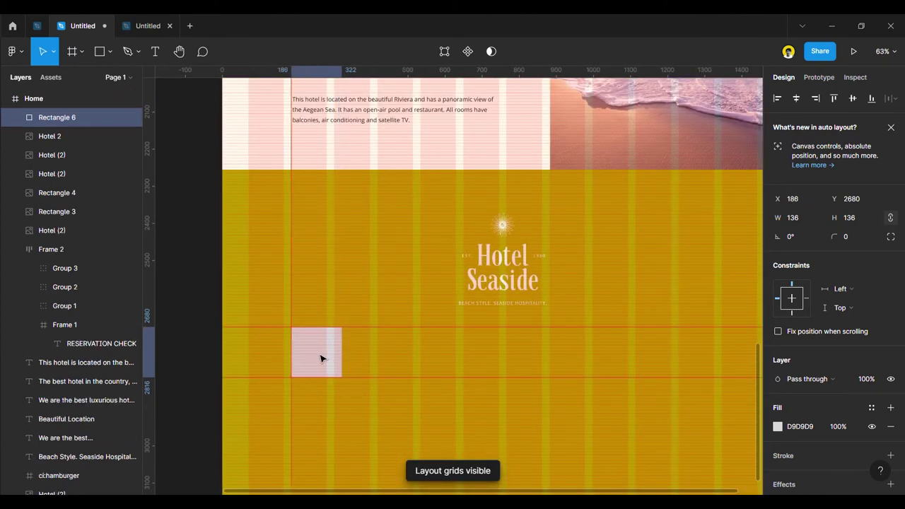
Run the Unsplash plugin on the grey square and search for 'to'.
right_click(318, 359)
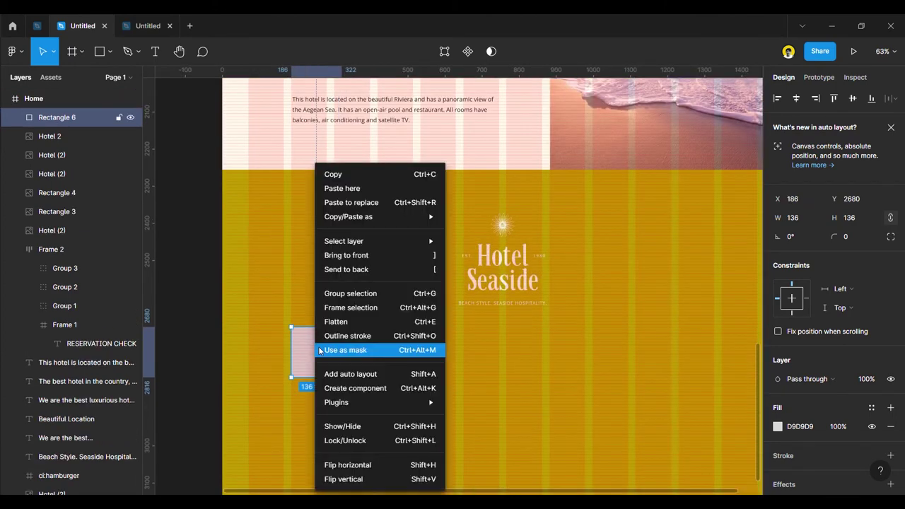
mouse_move(403, 402)
scroll(512, 416, "down", 1)
scroll(511, 412, "down", 5)
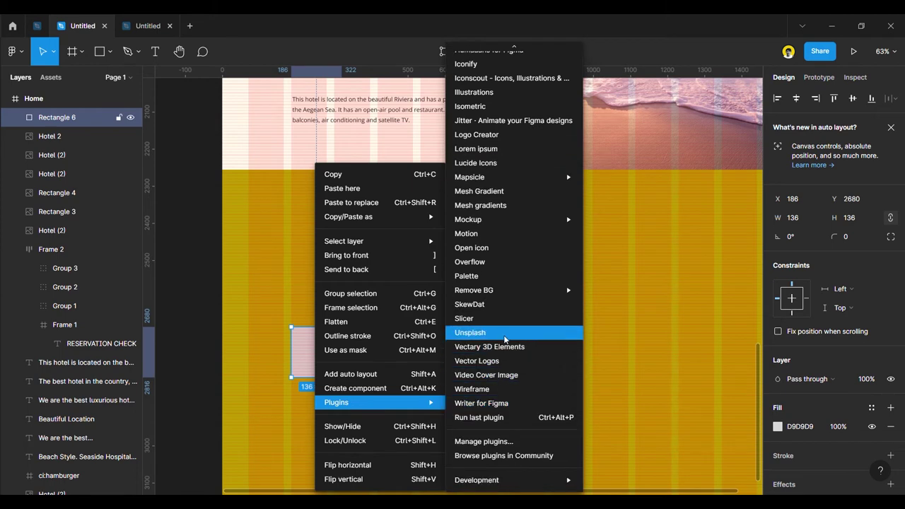
left_click(495, 329)
left_click(498, 170)
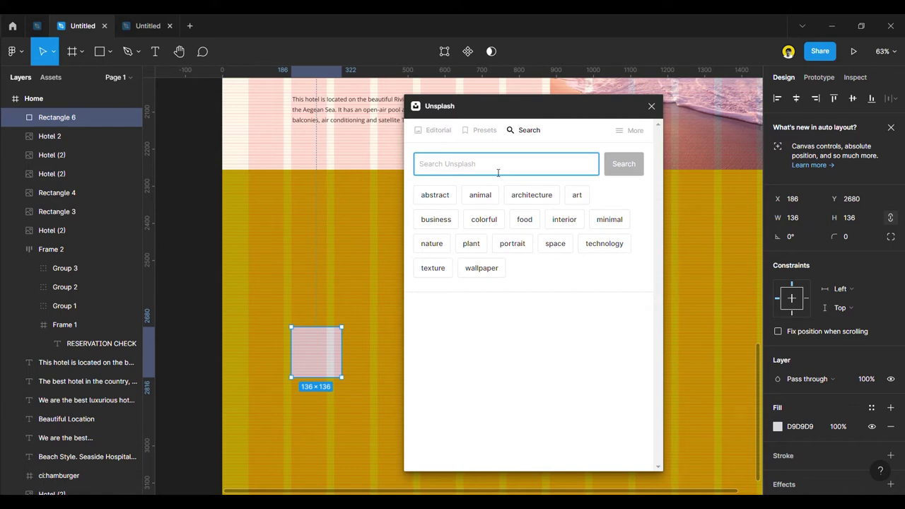
type("tourist")
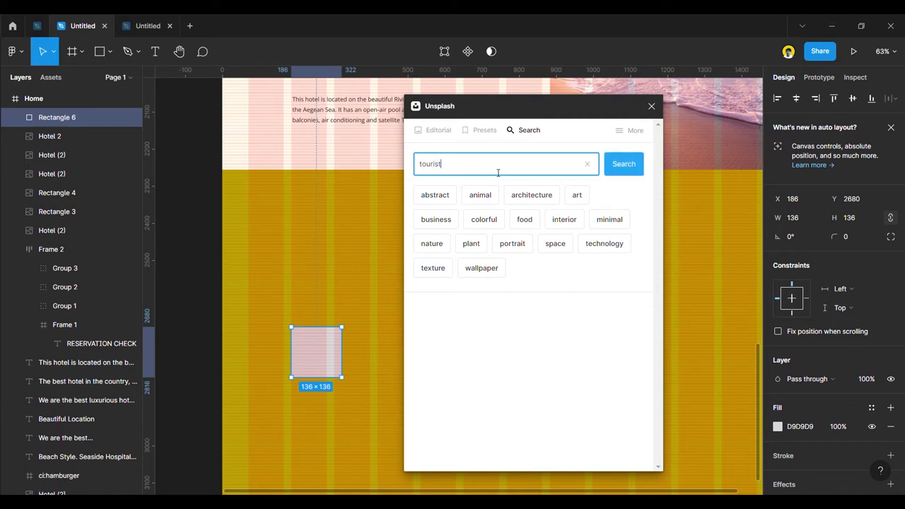
key("Return")
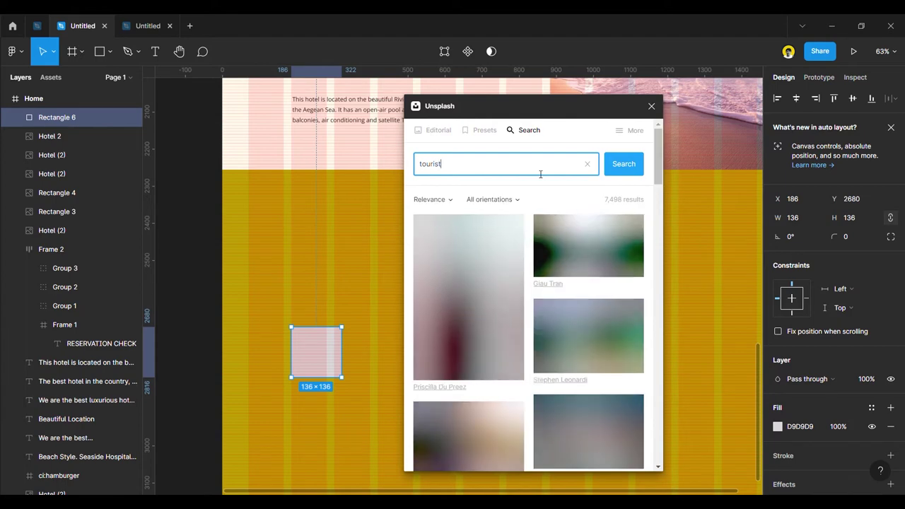
Browse the results and fill the square with a tourist photo.
scroll(563, 370, "down", 1)
scroll(563, 369, "down", 5)
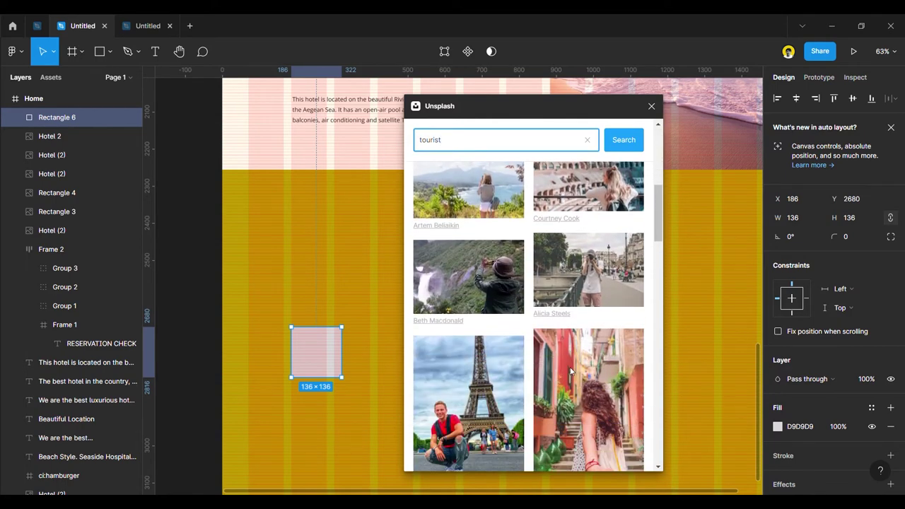
scroll(581, 386, "down", 10)
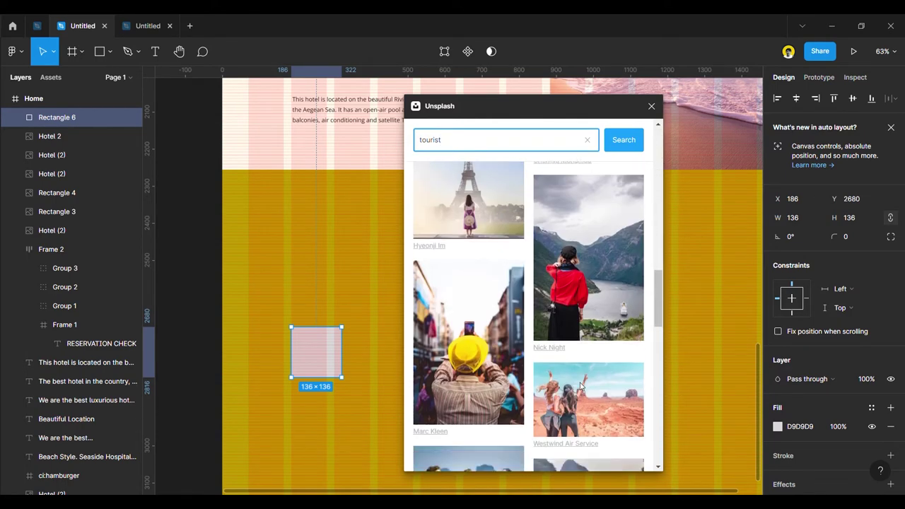
scroll(582, 386, "down", 10)
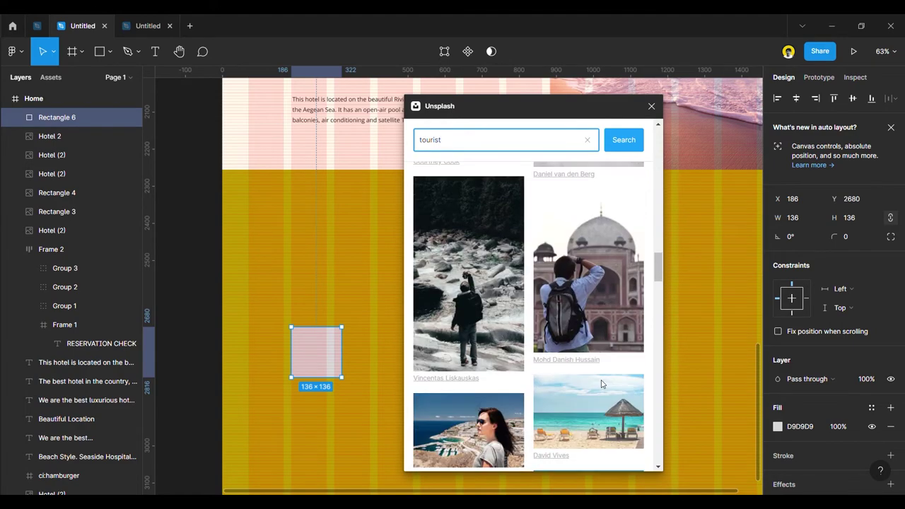
scroll(576, 378, "down", 10)
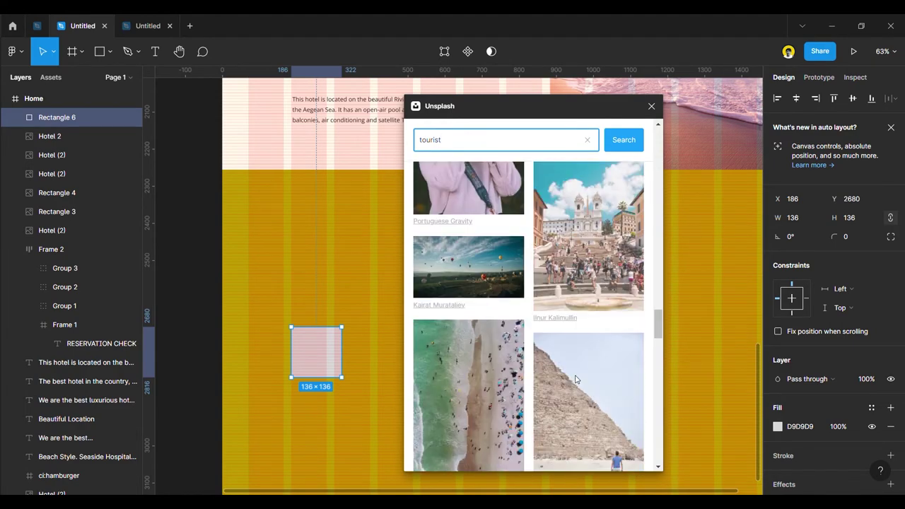
scroll(576, 379, "up", 2)
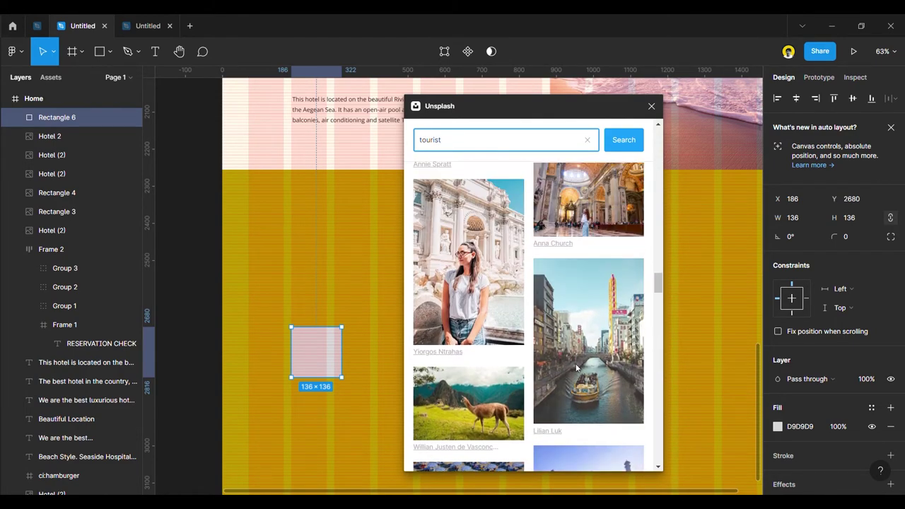
scroll(624, 388, "down", 8)
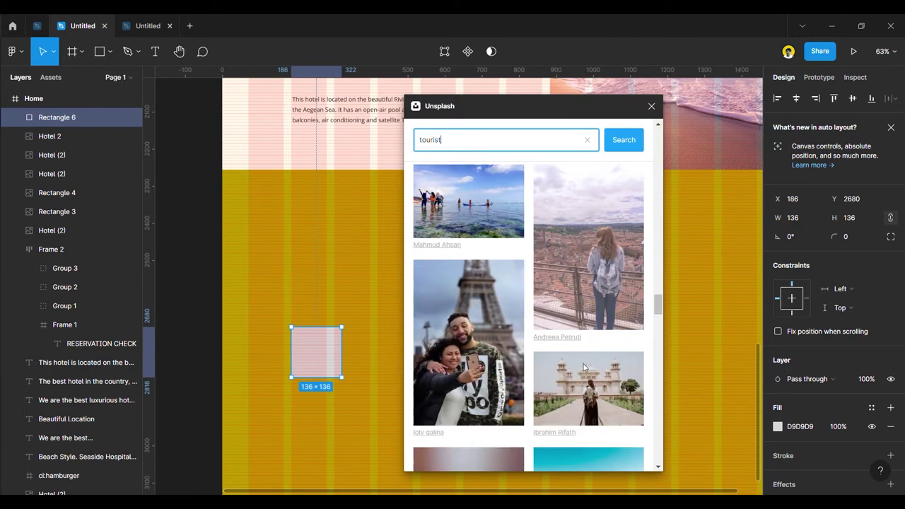
scroll(580, 354, "down", 8)
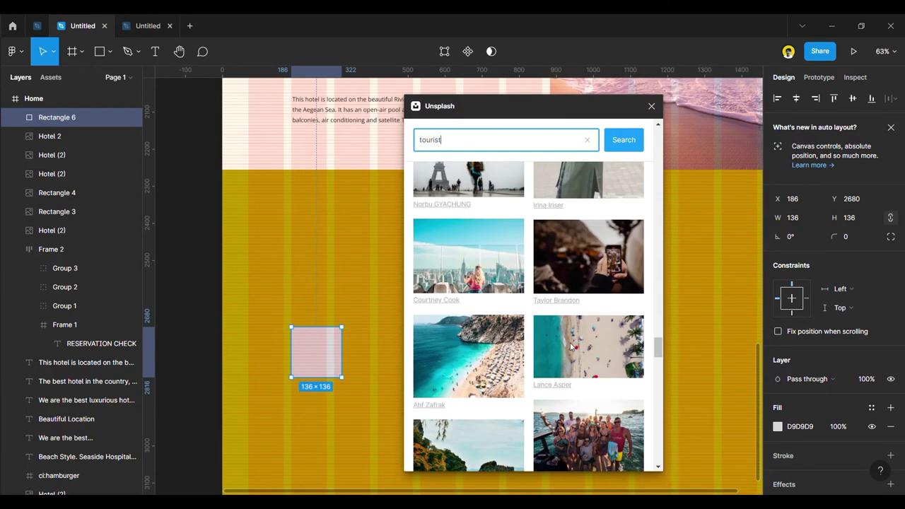
left_click(575, 338)
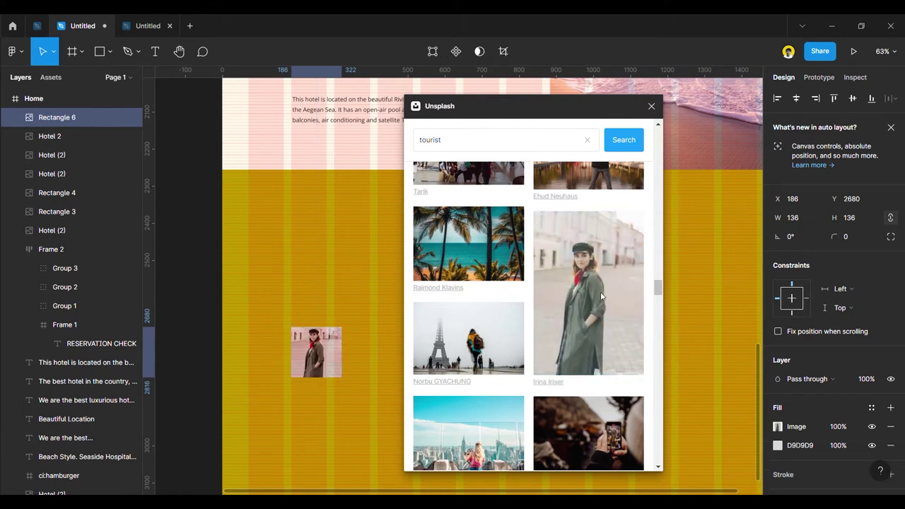
Search 'potrait' instead, fill the square with the woman's portrait, and close the plugin.
scroll(587, 366, "down", 5)
double_click(418, 147)
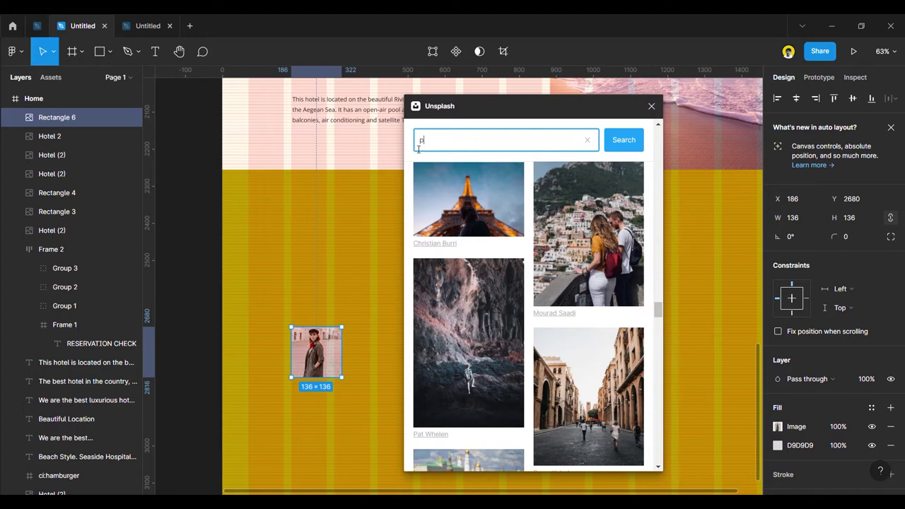
key("BackSpace")
type("potrait")
key("Return")
scroll(564, 360, "down", 1)
scroll(565, 361, "down", 3)
scroll(565, 361, "down", 2)
scroll(587, 295, "down", 3)
scroll(587, 295, "up", 3)
left_click(603, 221)
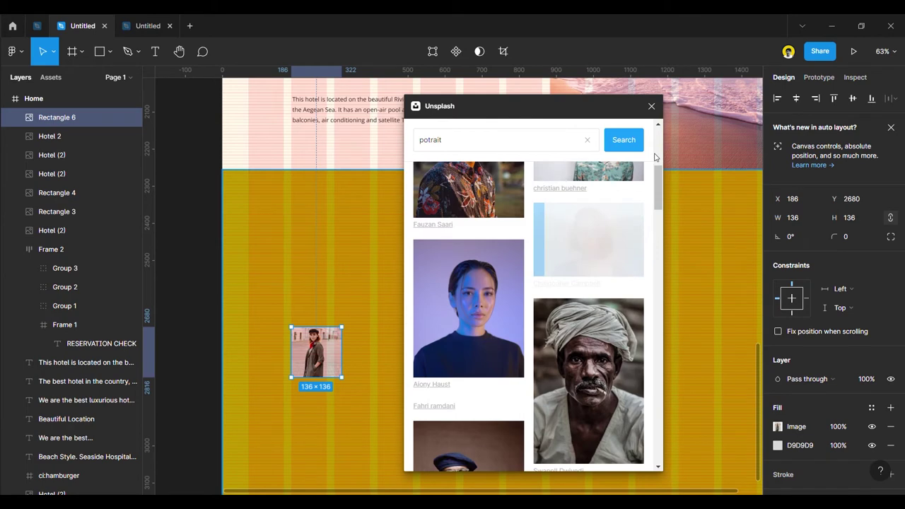
left_click(651, 105)
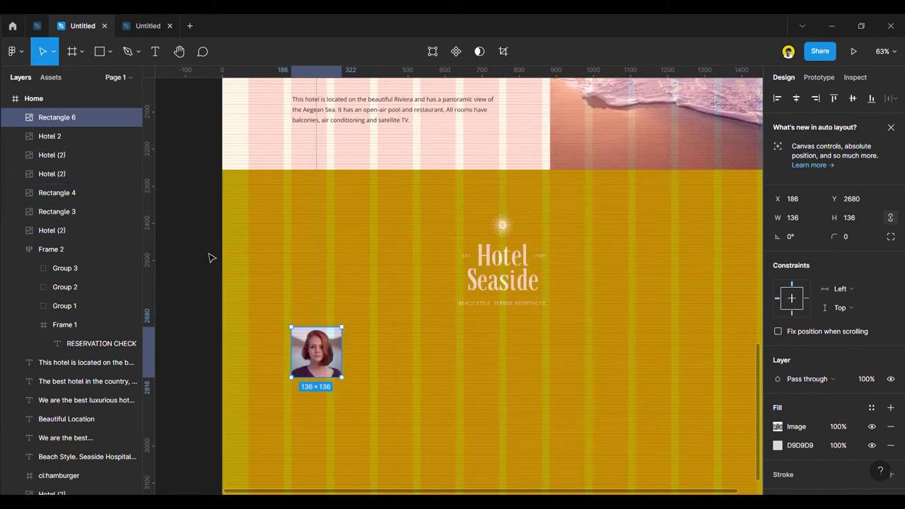
Open the image adjustments for the portrait's fill and hide the layout grids.
left_click(205, 274)
left_click(335, 364)
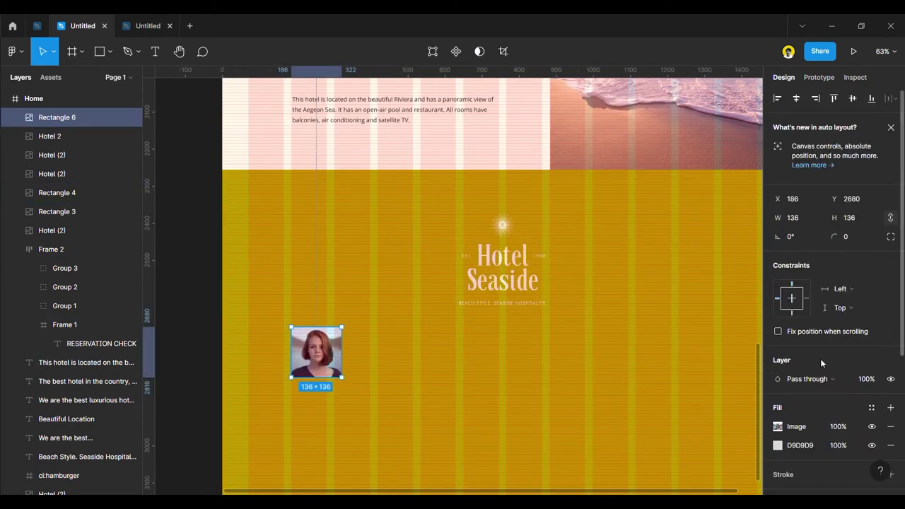
scroll(816, 359, "down", 5)
left_click(778, 250)
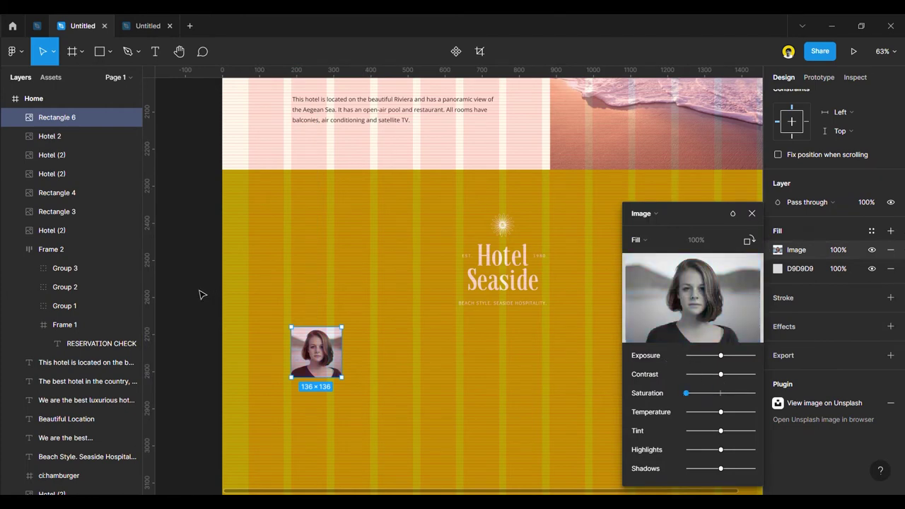
key("ctrl+shift+4")
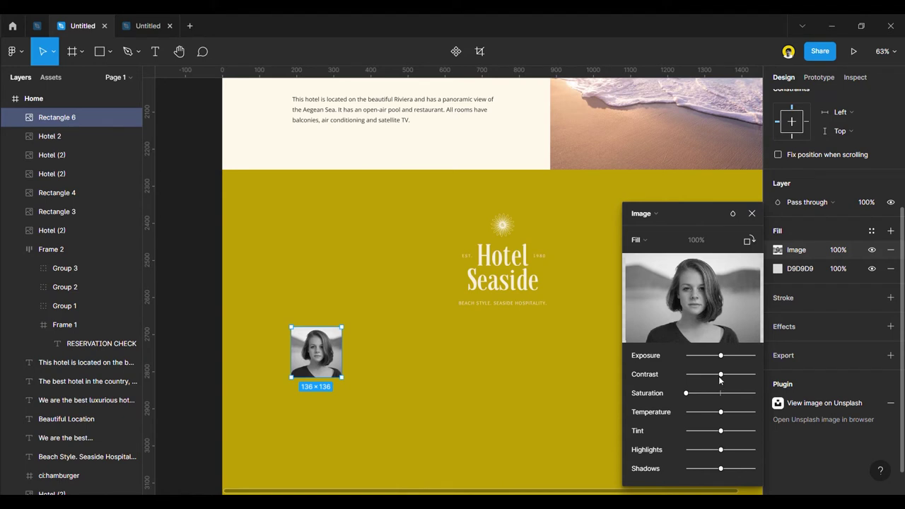
Set the portrait's contrast to maximum, highlights to minimum, and raise the shadows.
left_click_drag(680, 376, 768, 382)
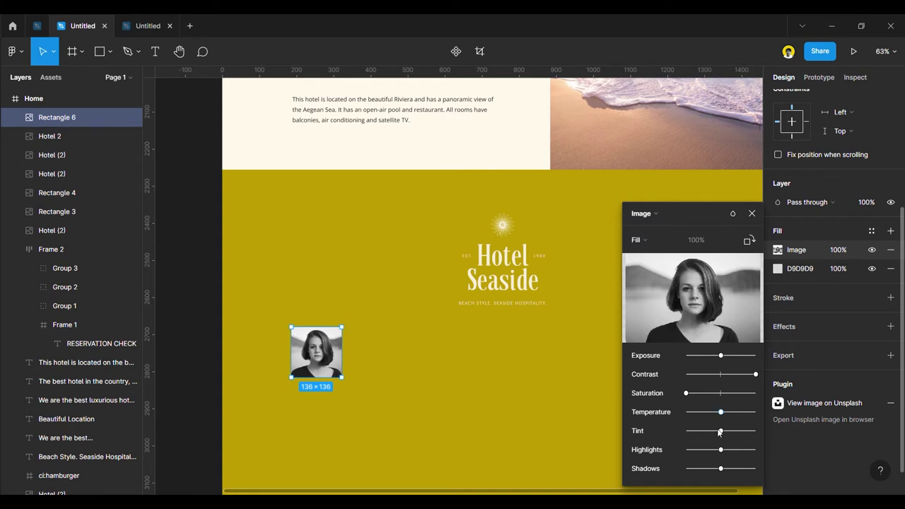
left_click_drag(708, 450, 724, 450)
left_click_drag(721, 468, 755, 471)
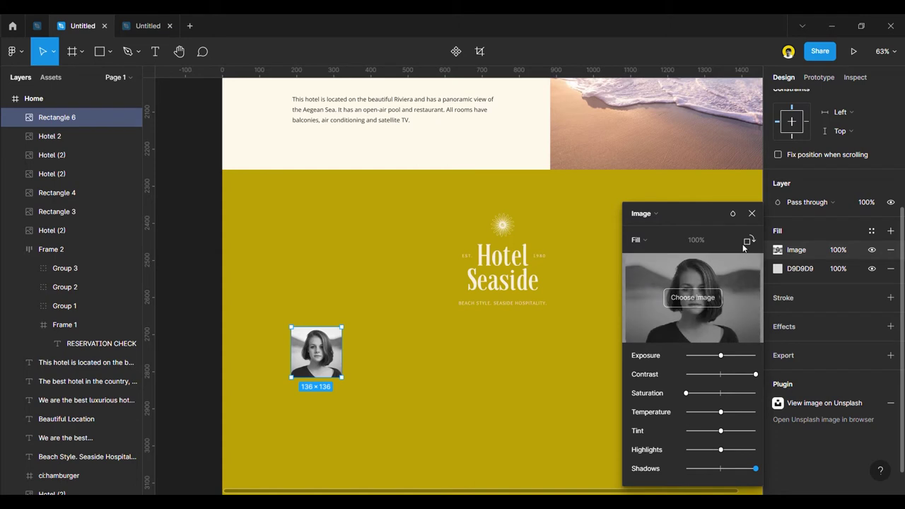
left_click(752, 213)
left_click(191, 279)
scroll(212, 283, "down", 2)
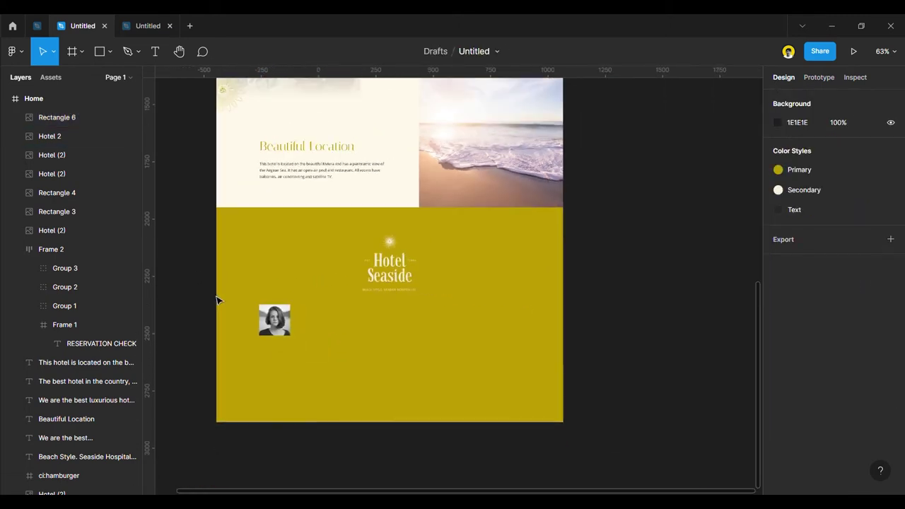
Nudge the portrait photo slightly to the left.
scroll(227, 339, "up", 5)
scroll(184, 340, "down", 3)
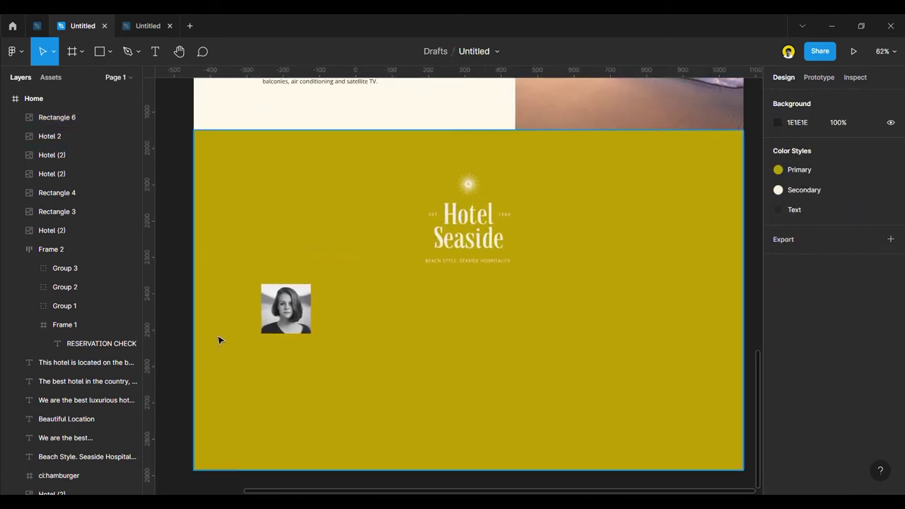
left_click(299, 311)
left_click_drag(299, 311, 294, 311)
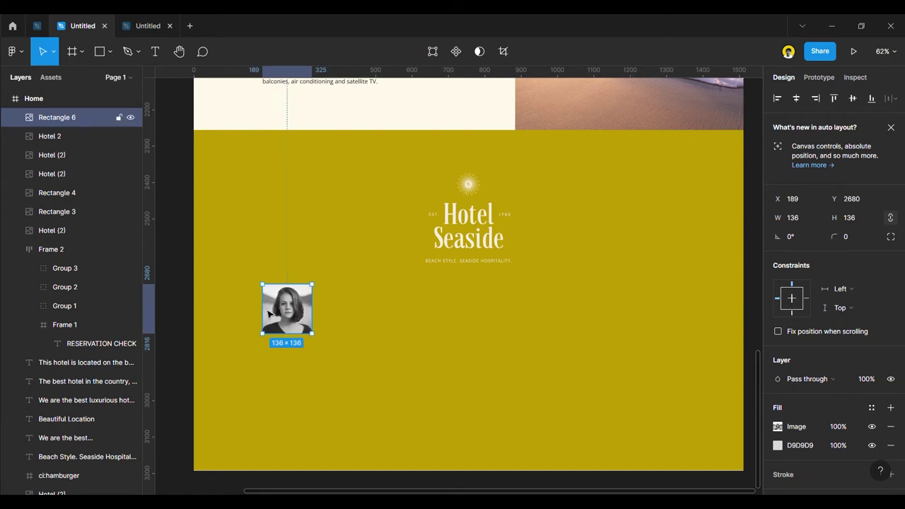
left_click(181, 293)
Move the small sun ornament onto the portrait's top-left corner.
scroll(313, 355, "down", 3)
scroll(444, 313, "down", 5)
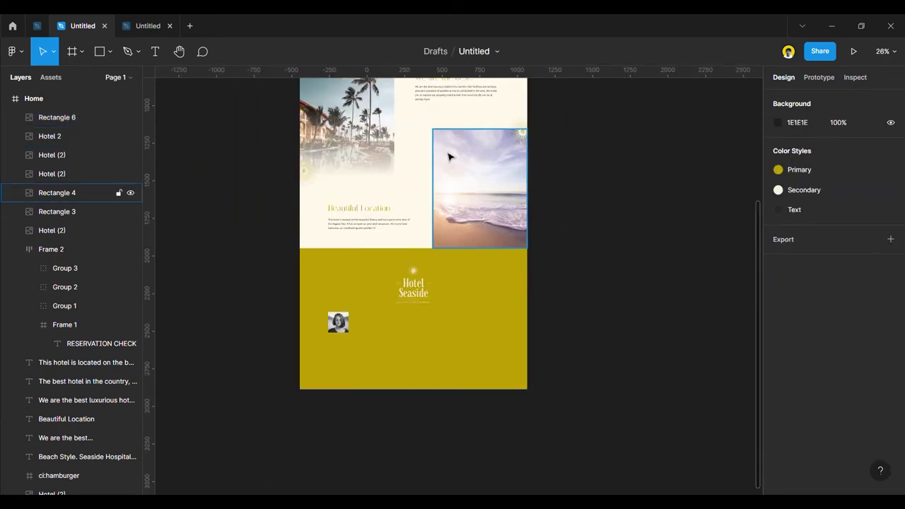
left_click(521, 136)
left_click_drag(522, 129, 308, 273)
scroll(350, 343, "up", 5)
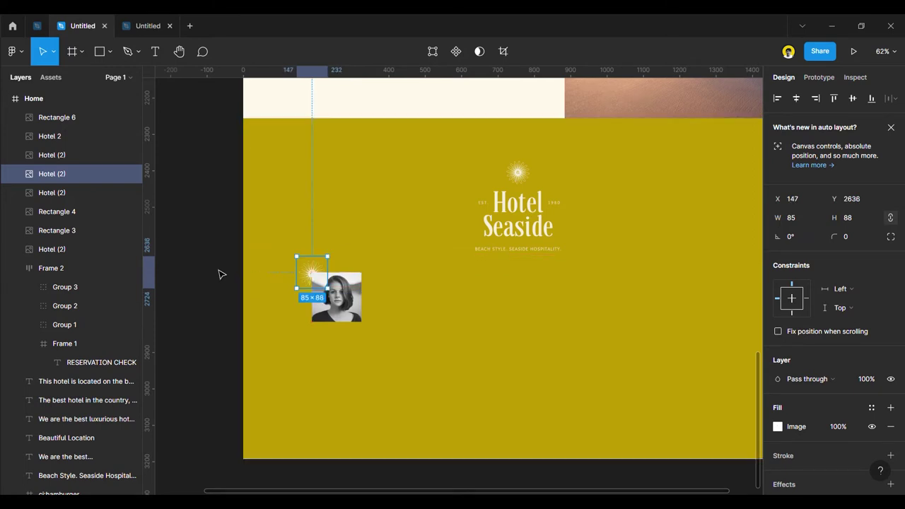
left_click(191, 334)
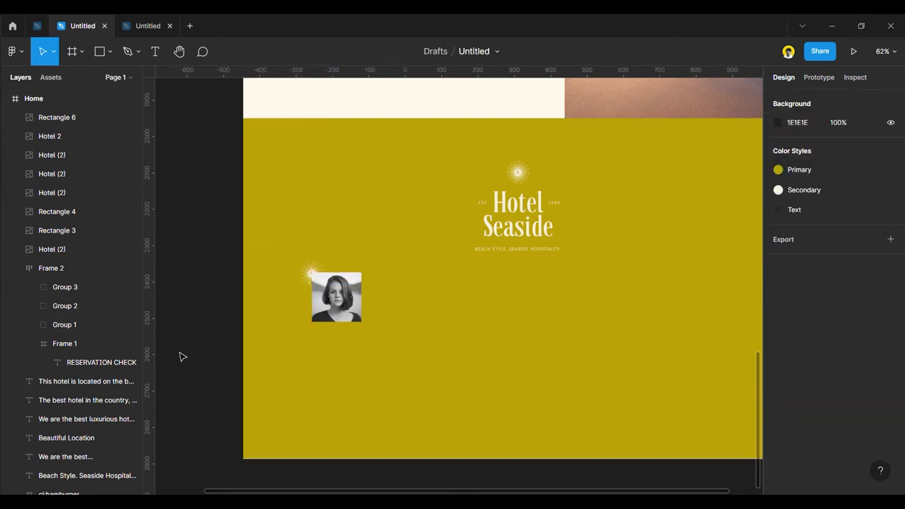
Nudge the Hotel Seaside logo up, then shift the portrait and sun down about 8 px.
left_click_drag(545, 213, 537, 209)
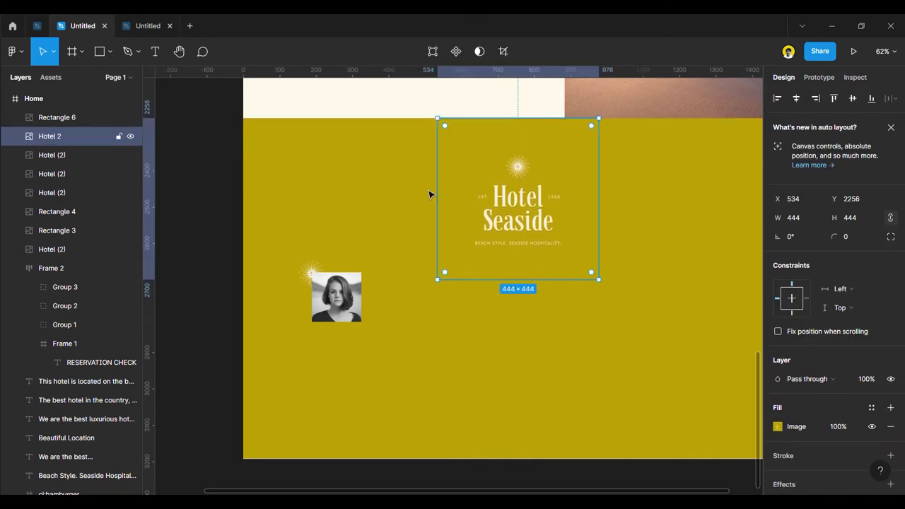
left_click(217, 203)
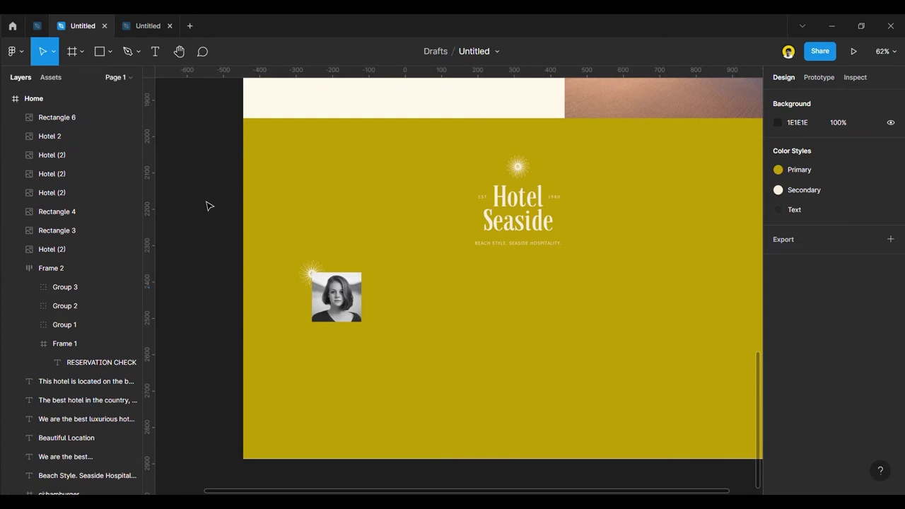
left_click(306, 271)
left_click(318, 283, "shift")
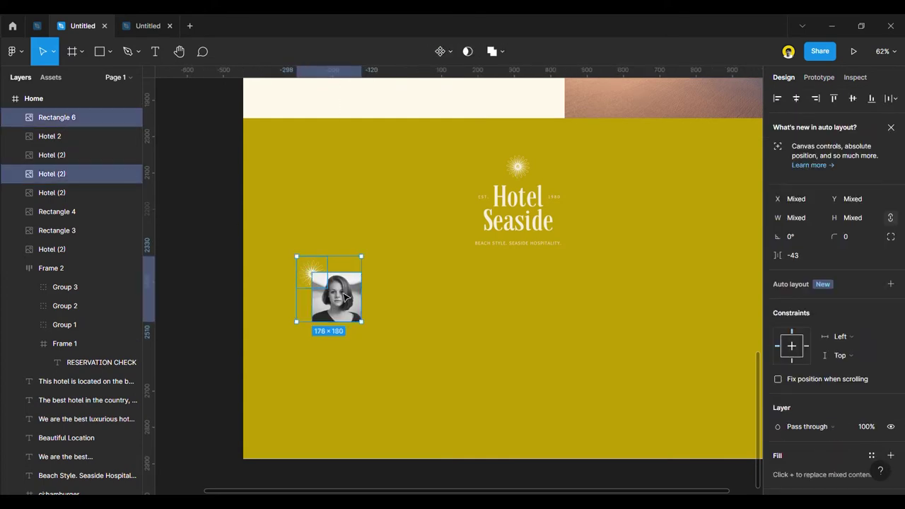
left_click_drag(308, 273, 307, 278)
left_click(216, 280)
Place a copy of the 'We are the best...' heading beside the portrait.
scroll(469, 370, "down", 5)
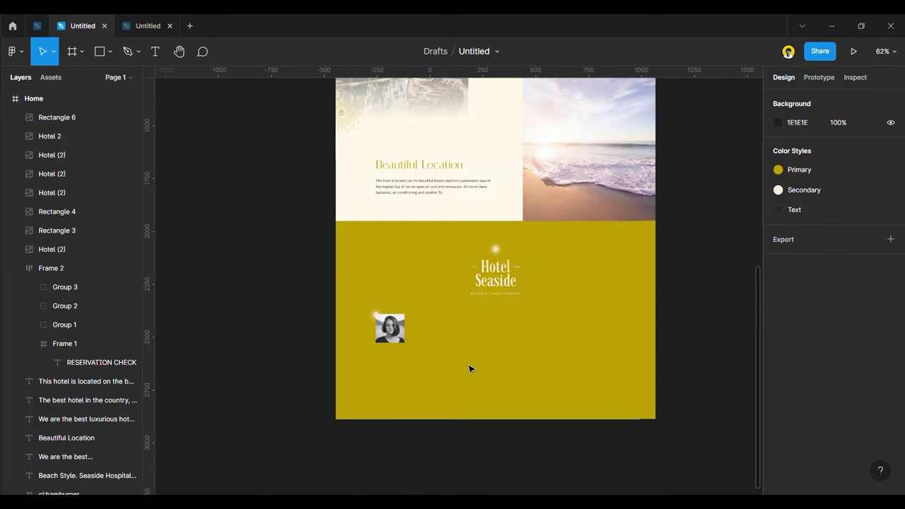
scroll(529, 181, "up", 2)
mouse_move(505, 132)
left_mouse_down()
mouse_move(431, 415)
mouse_move(457, 405)
left_mouse_up()
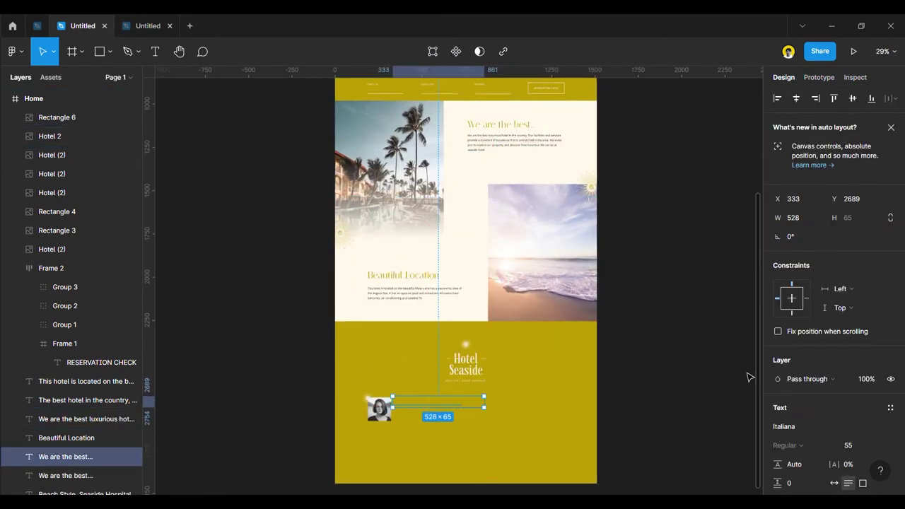
Give the copied heading the dark Text colour style and shift it slightly right.
scroll(804, 424, "down", 4)
left_click(795, 306)
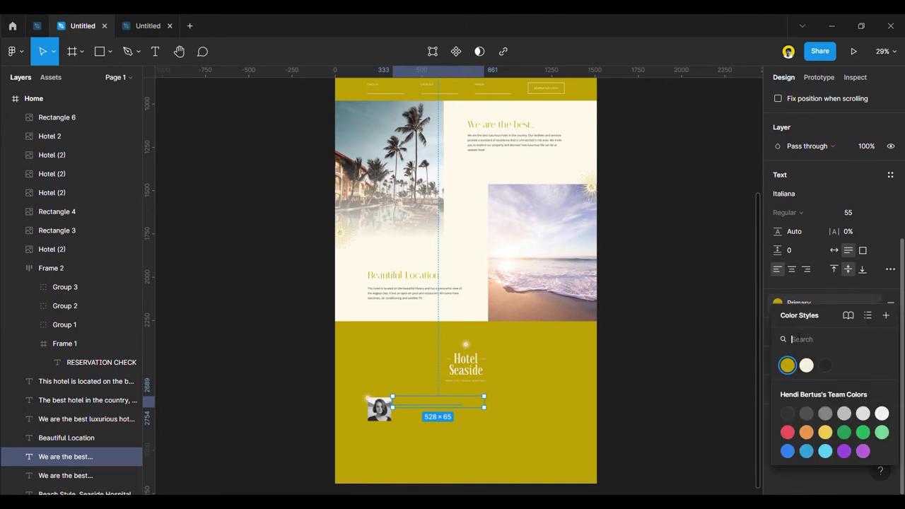
left_click(825, 364)
scroll(396, 407, "up", 5)
left_click_drag(396, 404, 406, 403)
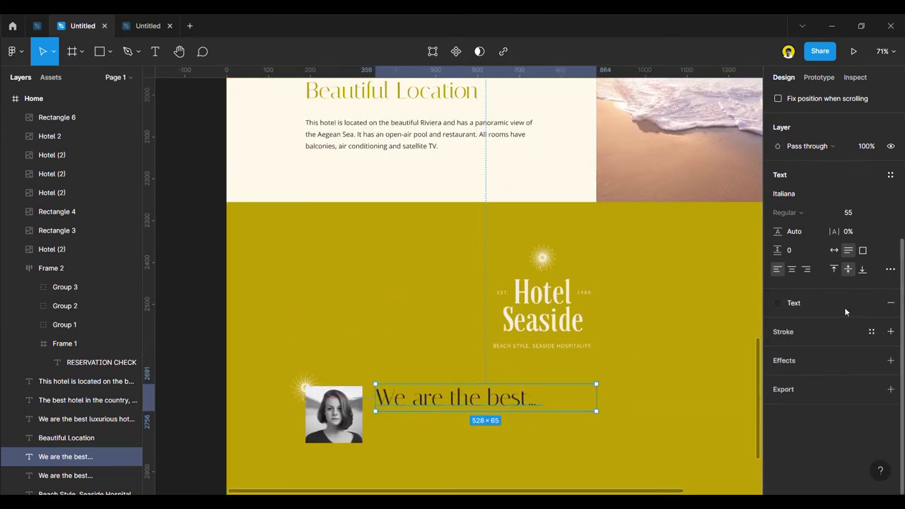
Set the heading to size 36, narrow its box, and retype it as the reviewer's name.
left_click(877, 213)
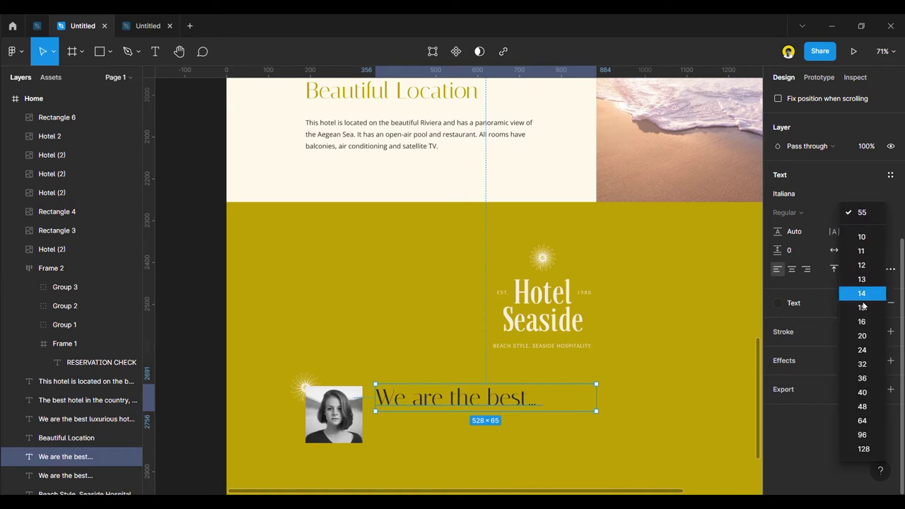
left_click(863, 379)
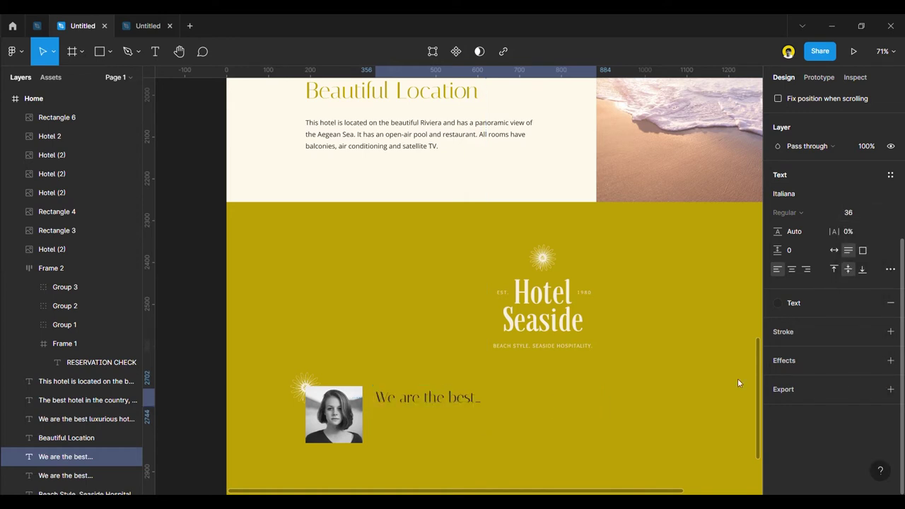
left_click_drag(606, 406, 487, 406)
double_click(461, 406)
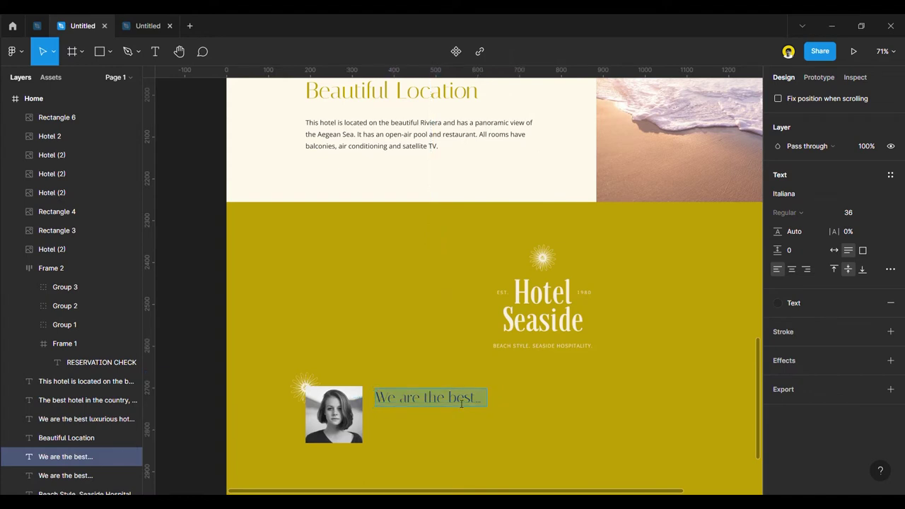
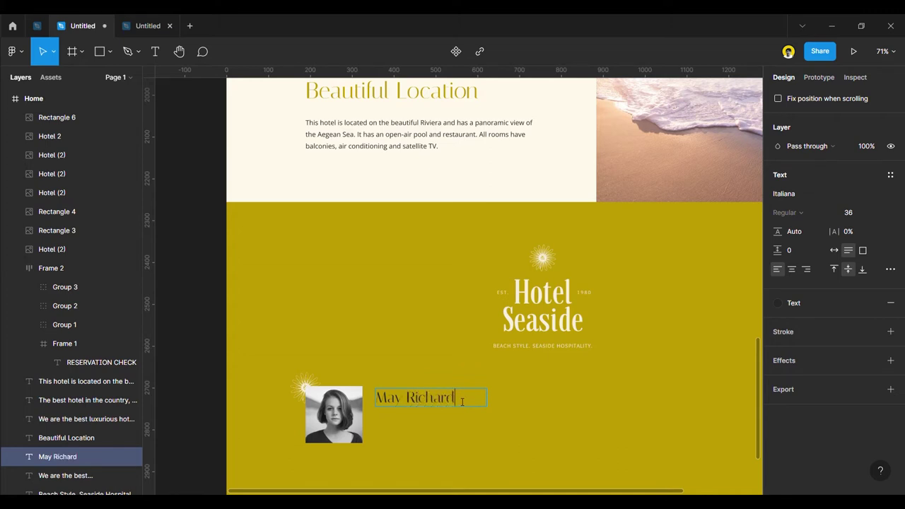
key("Escape")
left_click(225, 319)
scroll(240, 333, "down", 3)
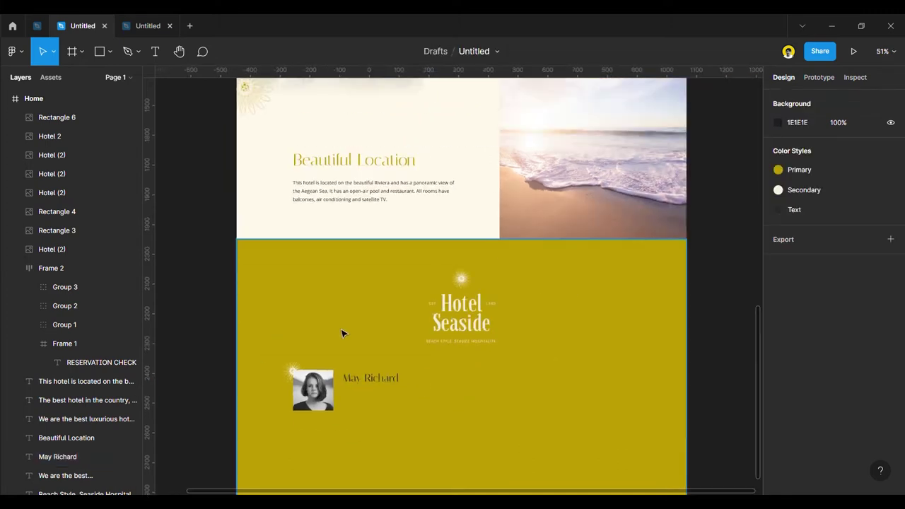
Place a copy of the 'We are the best luxurious hotel' paragraph under the reviewer's name.
scroll(342, 333, "down", 3)
left_click(452, 107)
left_click_drag(453, 107, 370, 345)
scroll(368, 375, "up", 3)
scroll(362, 372, "up", 5)
Apply the cream Secondary colour style to both the name and the paragraph.
left_click(375, 317, "shift")
scroll(371, 347, "down", 5)
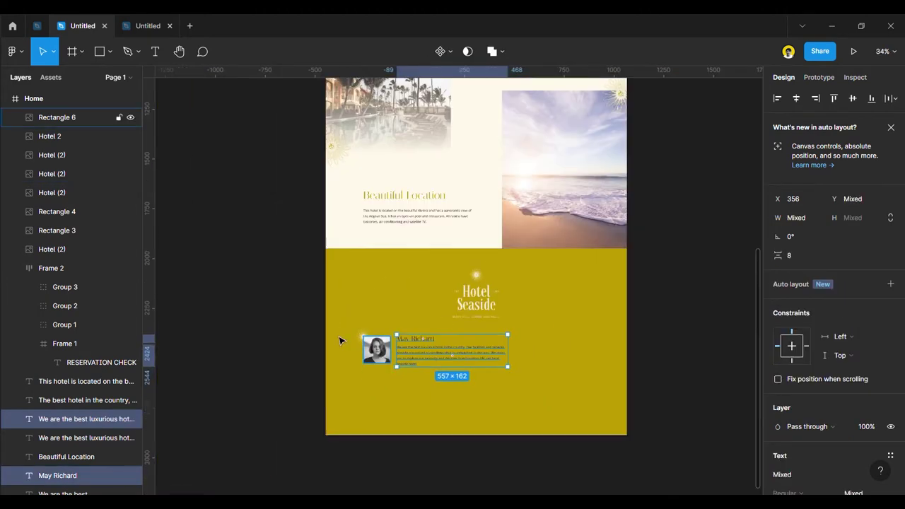
left_click(344, 360)
scroll(449, 374, "up", 5)
left_click(314, 283)
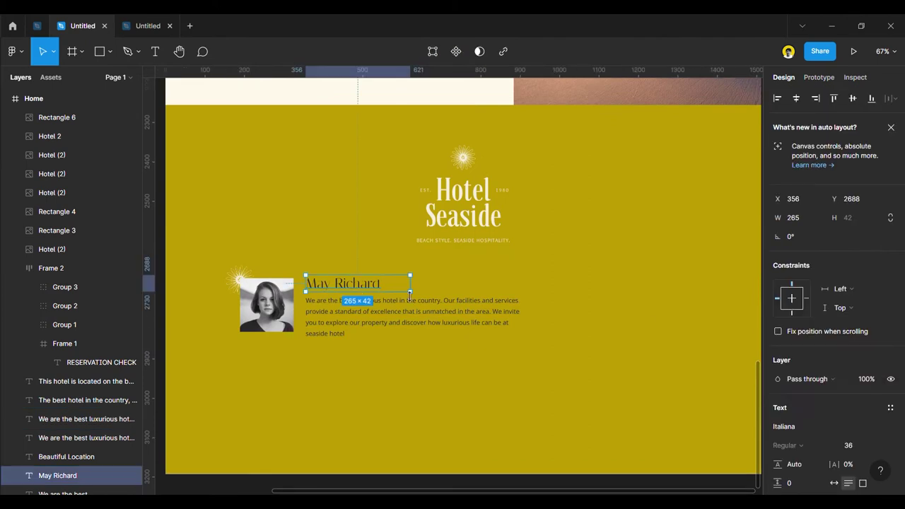
left_click(413, 330, "shift")
scroll(801, 417, "down", 3)
left_click(871, 347)
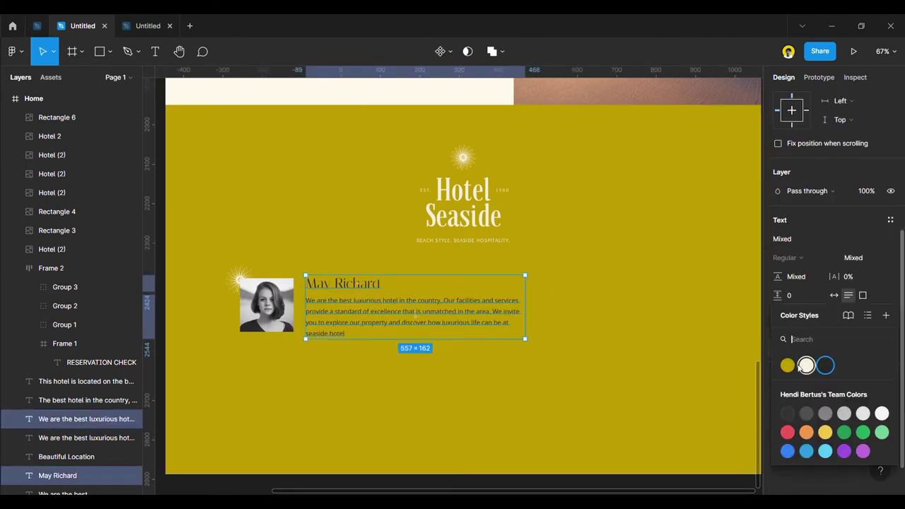
left_click(806, 365)
scroll(259, 283, "down", 5)
Reselect the recoloured paragraph and name together to check them, then deselect.
left_click(259, 283)
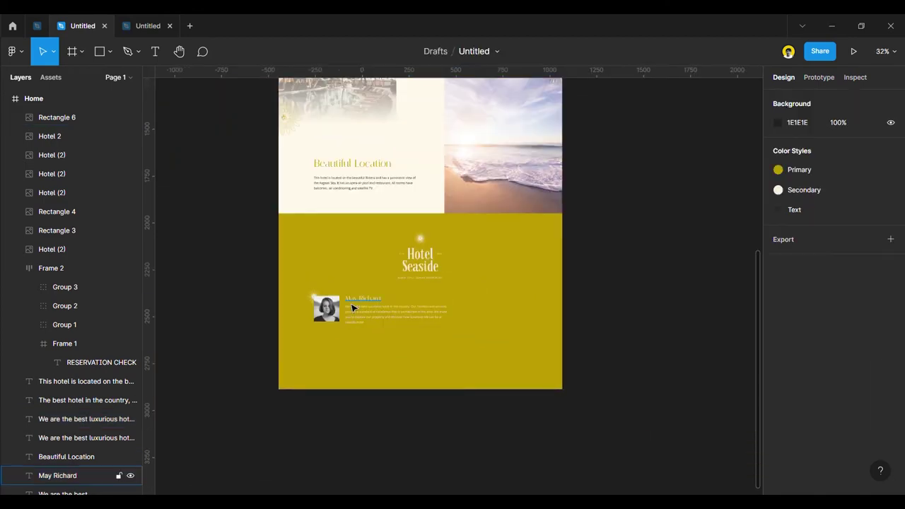
scroll(352, 308, "up", 5)
left_click(365, 312)
left_click(365, 297, "shift")
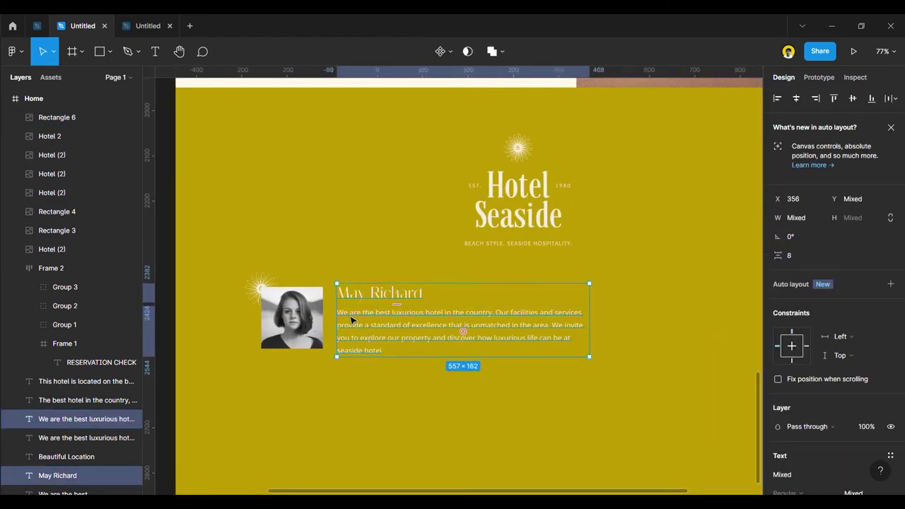
scroll(350, 319, "up", 3)
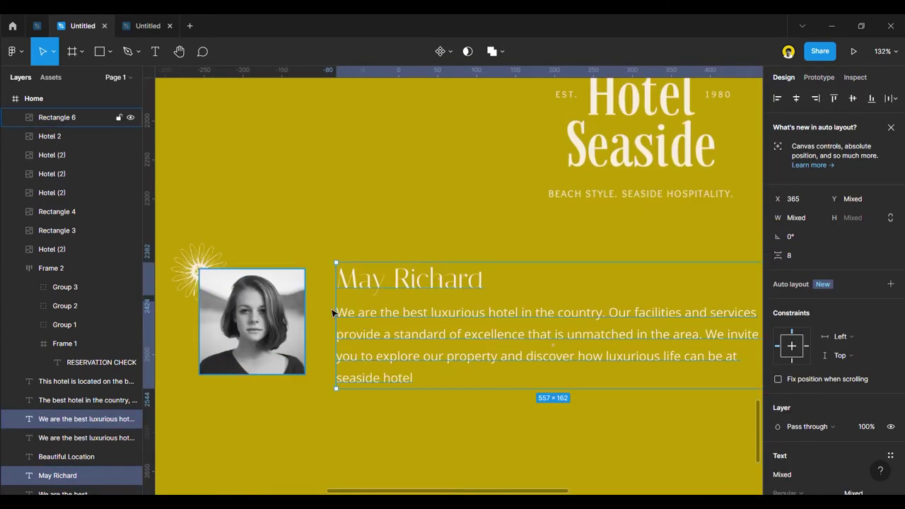
scroll(251, 308, "down", 6)
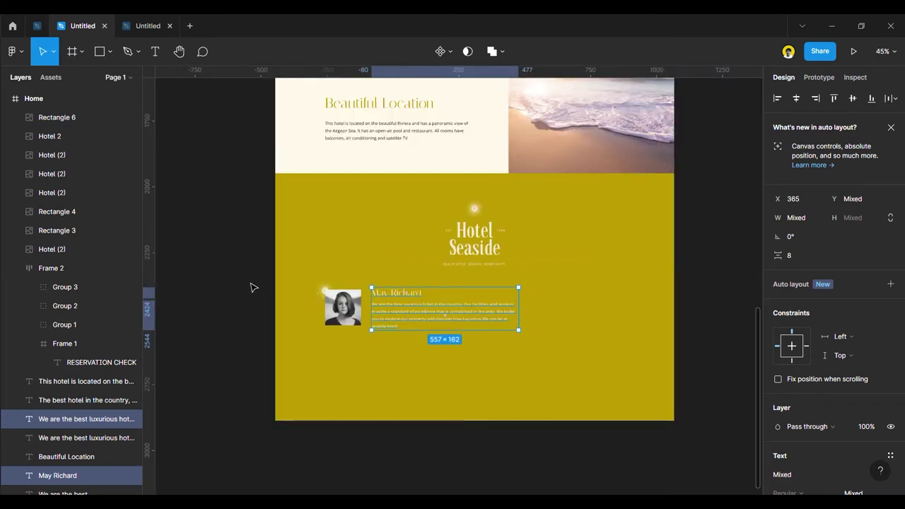
left_click(250, 287)
scroll(409, 322, "up", 1)
Move the paragraph down, retype it as the reviewer's name, and shrink its box to fit.
left_click_drag(408, 322, 396, 326)
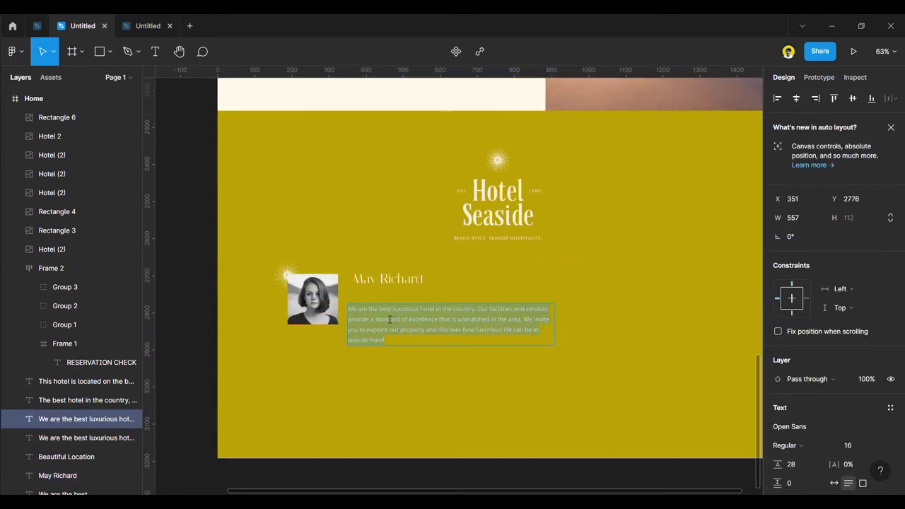
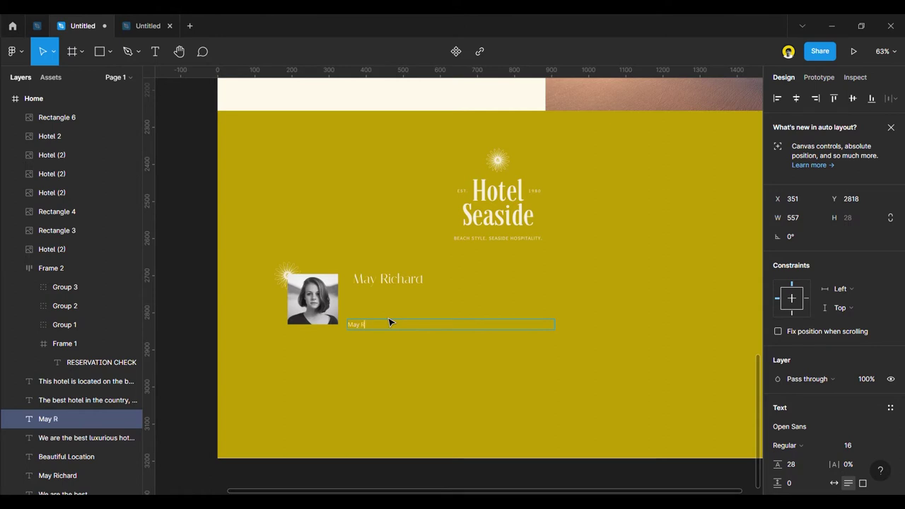
key("Escape")
left_click(204, 299)
left_click(380, 329)
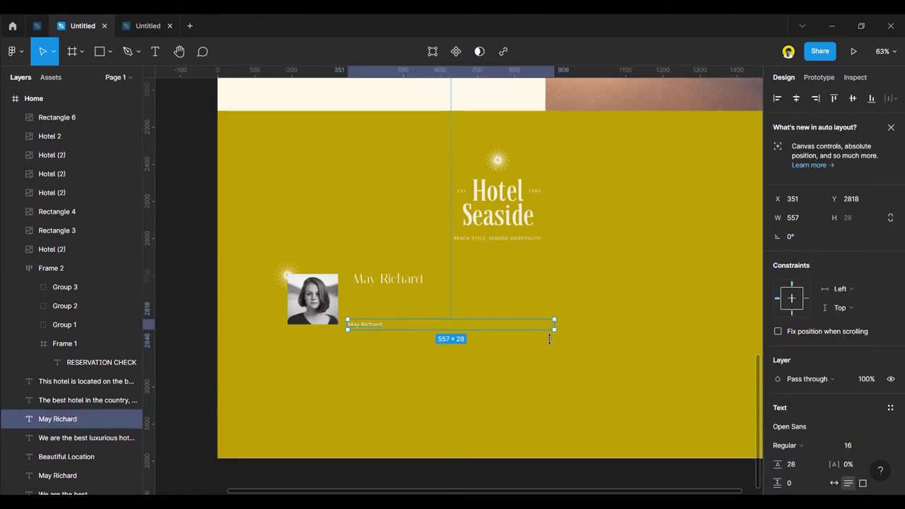
left_click_drag(550, 330, 386, 279)
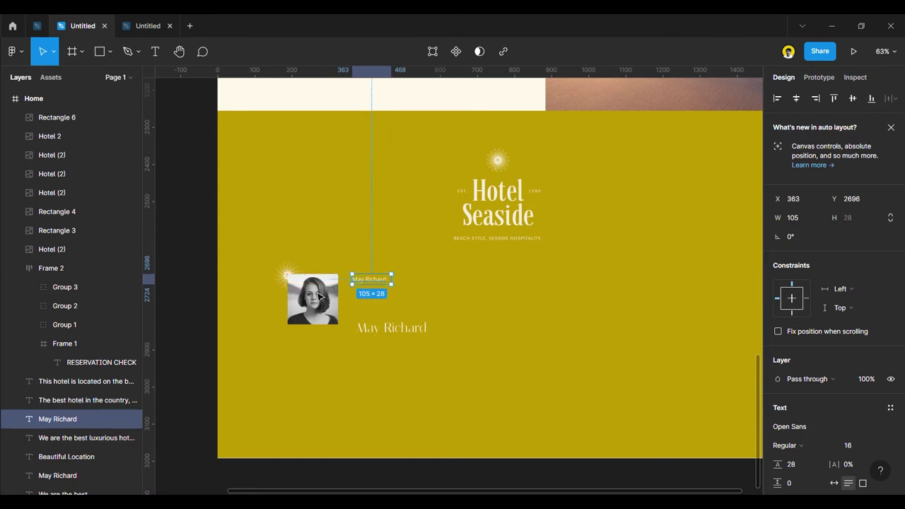
Select the large name heading and erase its words.
left_click(202, 288)
left_click(377, 331)
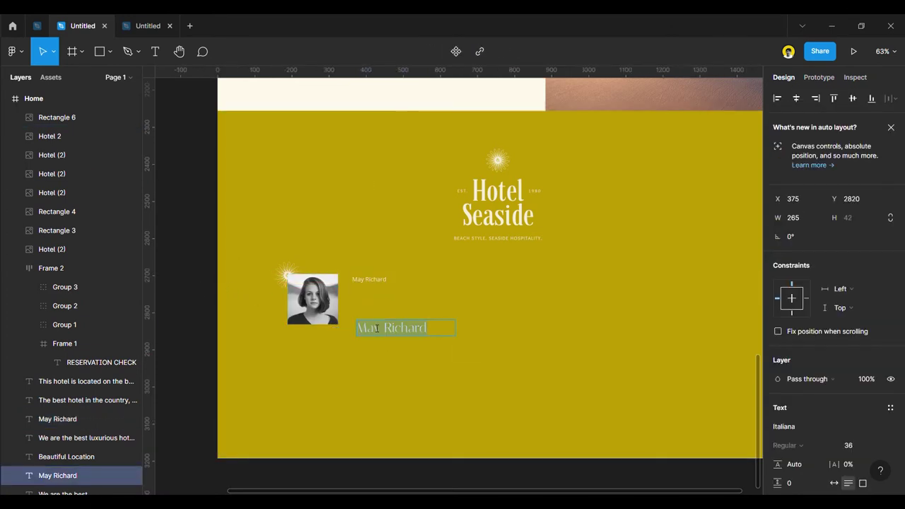
type("Never been")
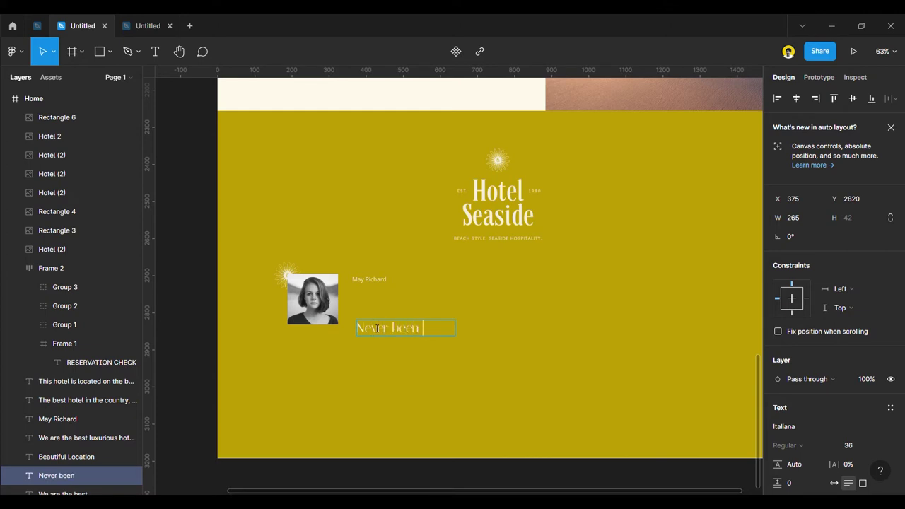
key("BackSpace")
key("BackSpace")
key("BackSpace")
key("BackSpace")
key("BackSpace")
key("BackSpace")
key("BackSpace")
key("BackSpace")
key("BackSpace")
key("BackSpace")
key("BackSpace")
Type the testimonial quote, reworking it back to '"The best experience'.
type("\"The be")
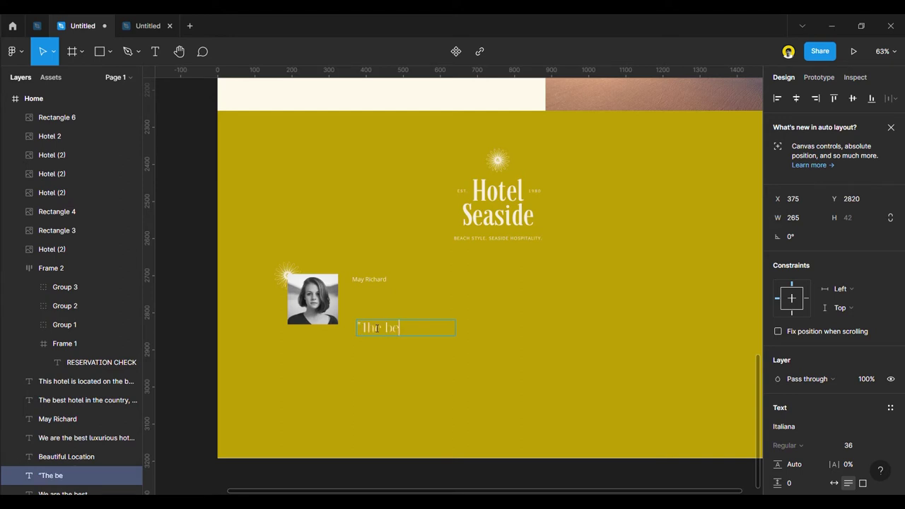
type("st experience i")
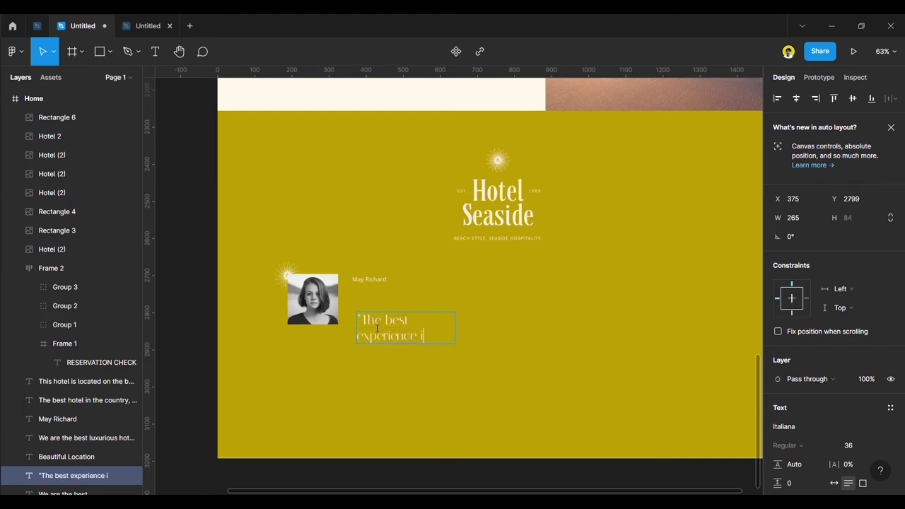
type(" have ever felt")
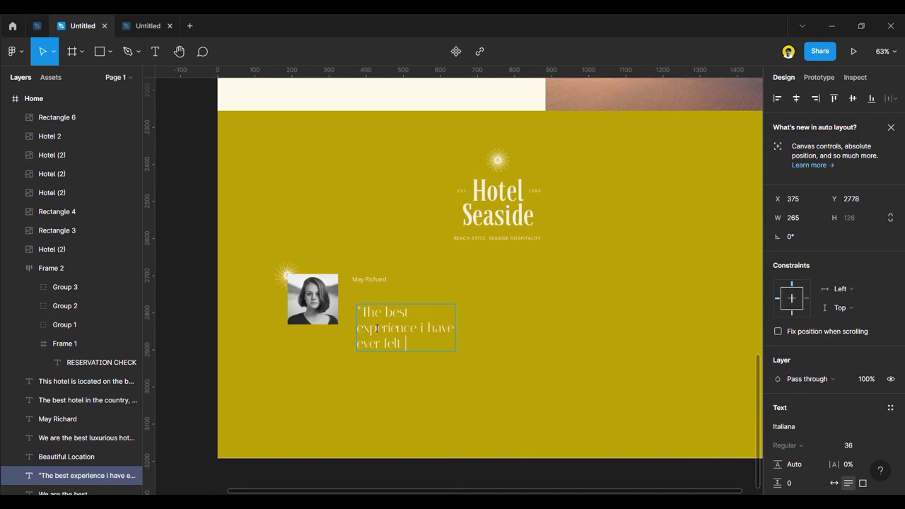
type("when i go to")
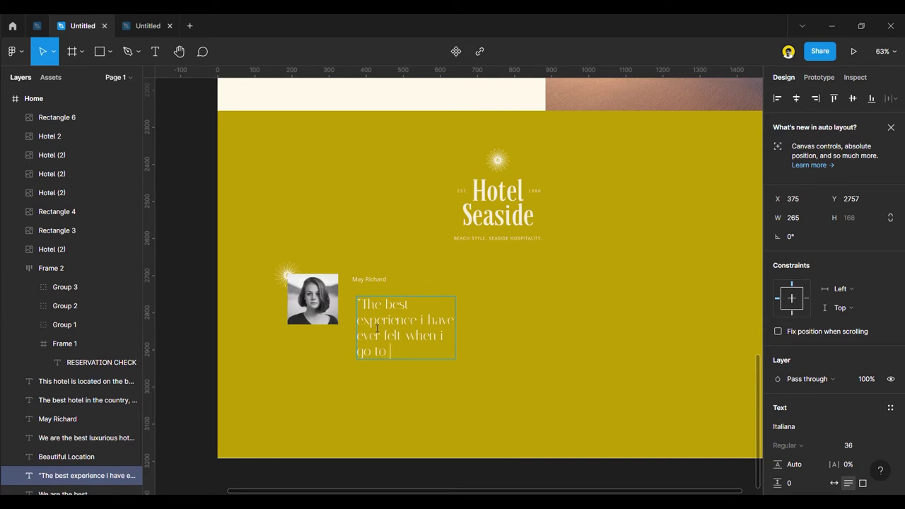
key("BackSpace")
key("BackSpace")
key("BackSpace")
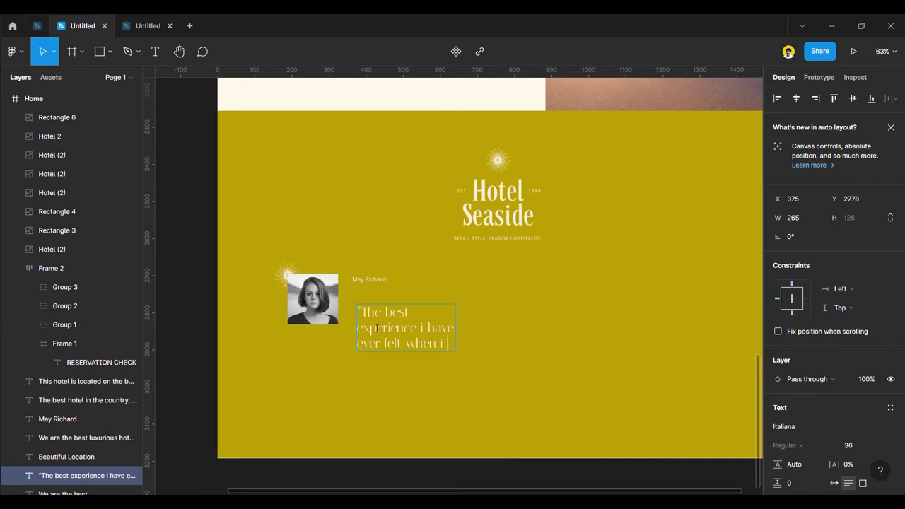
key("BackSpace")
key("BackSpace")
type("ear")
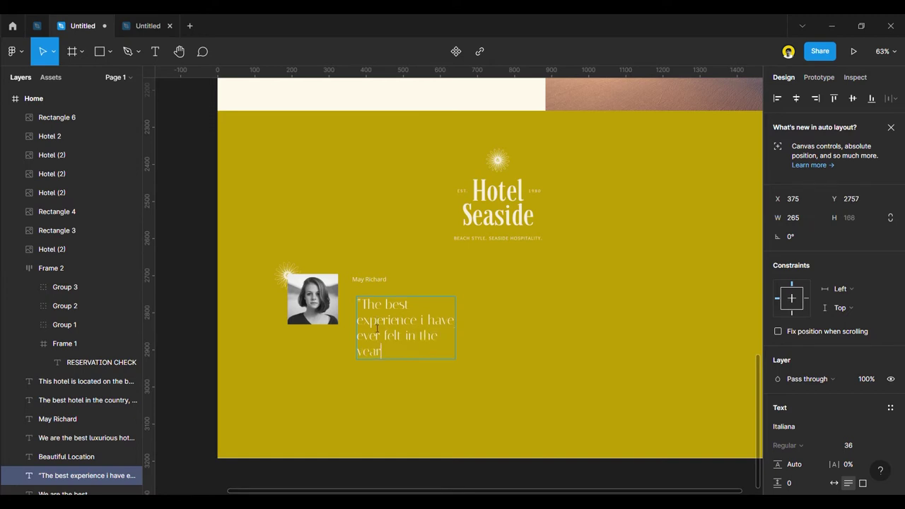
type("s of my")
key("BackSpace")
key("BackSpace")
key("BackSpace")
key("BackSpace")
key("BackSpace")
key("BackSpace")
key("BackSpace")
key("BackSpace")
key("BackSpace")
key("BackSpace")
key("BackSpace")
key("BackSpace")
key("BackSpace")
key("BackSpace")
key("BackSpace")
key("BackSpace")
key("BackSpace")
key("BackSpace")
key("BackSpace")
key("BackSpace")
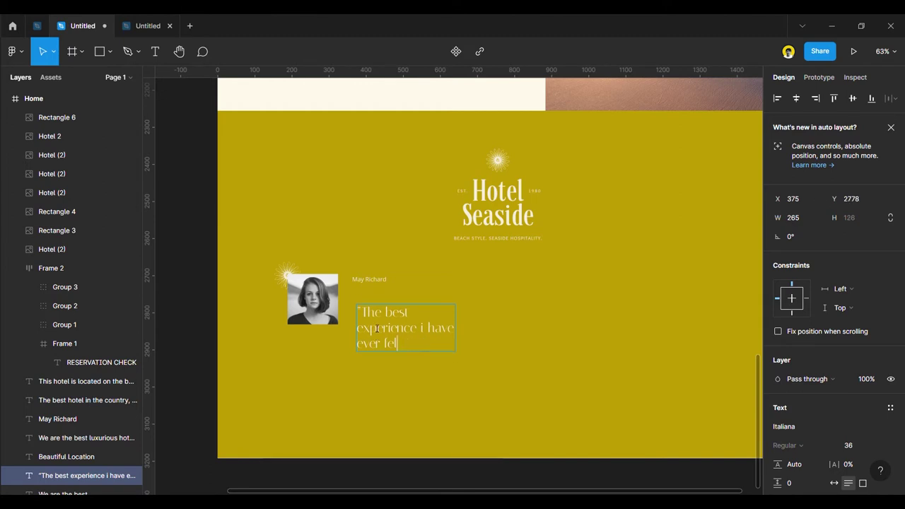
key("BackSpace")
key("BackSpace")
key("BackSpace")
key("BackSpace")
key("BackSpace")
key("BackSpace")
key("BackSpace")
key("BackSpace")
key("BackSpace")
key("BackSpace")
key("BackSpace")
key("BackSpace")
Continue the quote with 'hotel i have ever been', fixing the typos.
type("hotel")
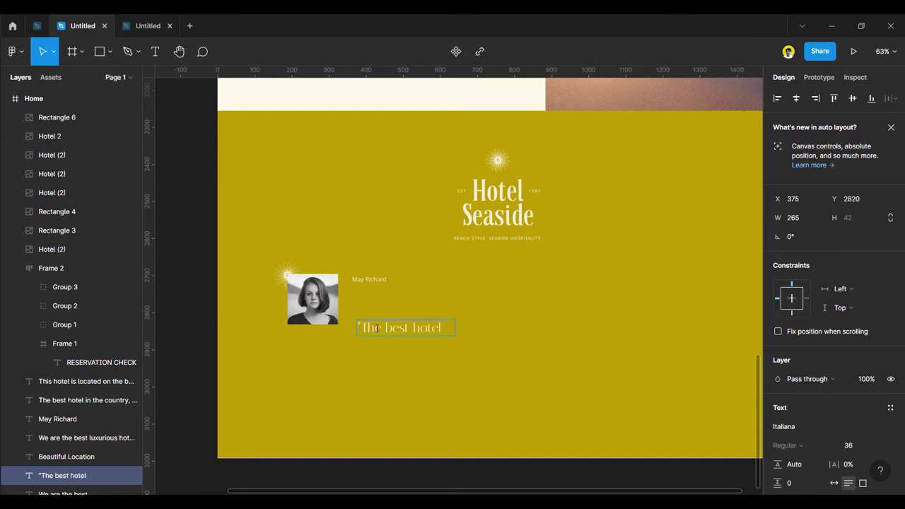
type(" i")
type(" have eve")
type("r bd")
key("BackSpace")
key("BackSpace")
type("been in my")
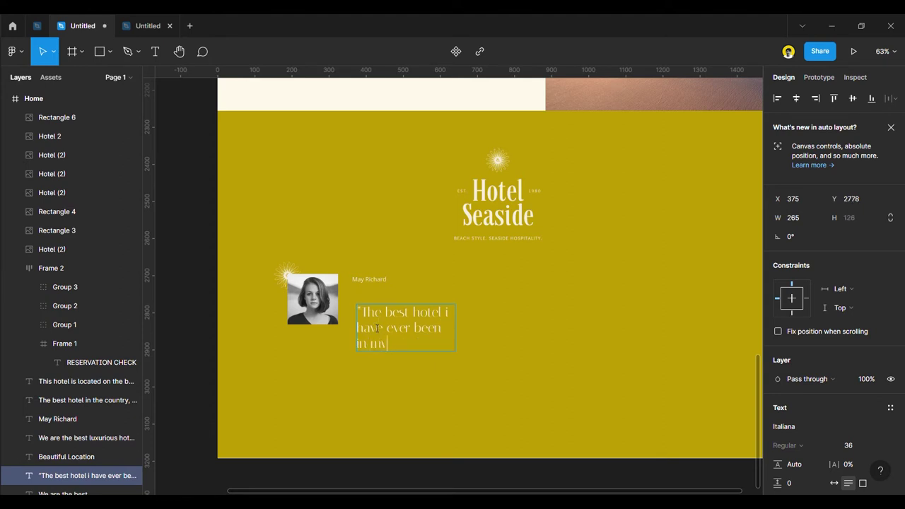
key("BackSpace")
key("BackSpace")
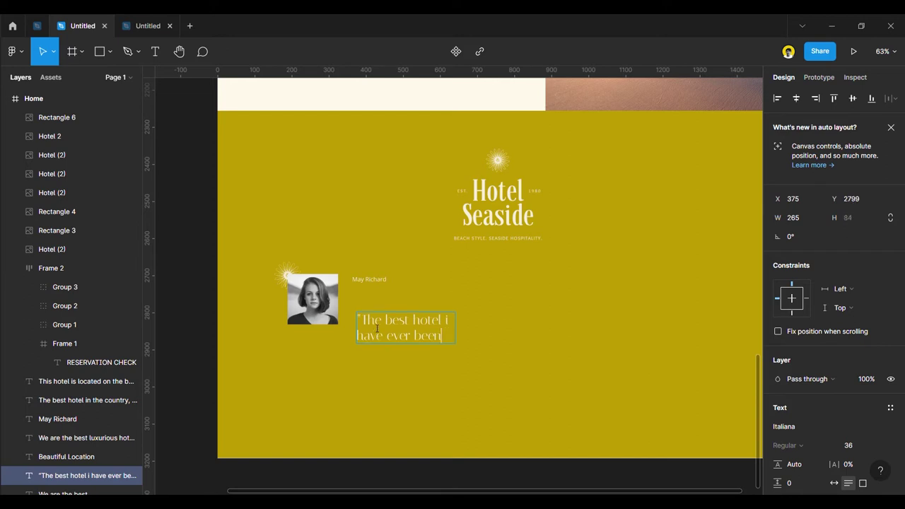
End the quote with '. love the vibe and the staff excelent services"' and widen it to three lines.
type(". love")
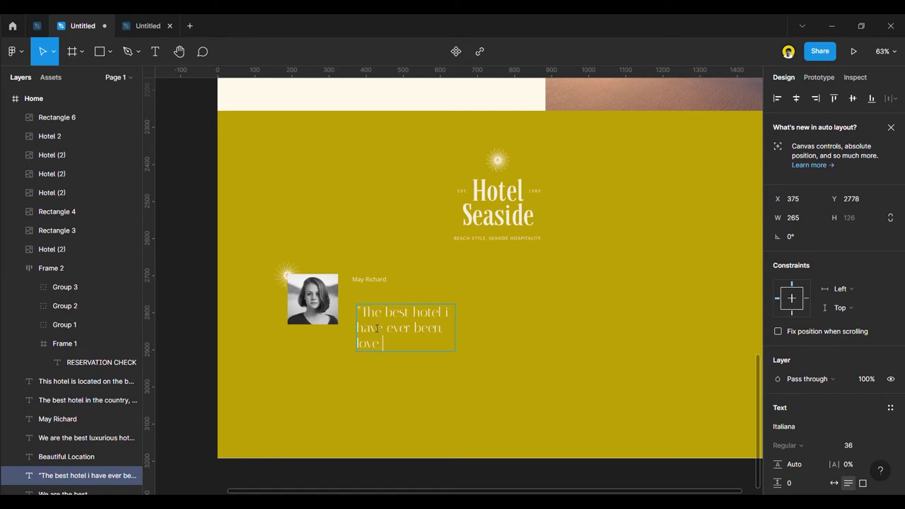
type(" the vibe and the staf")
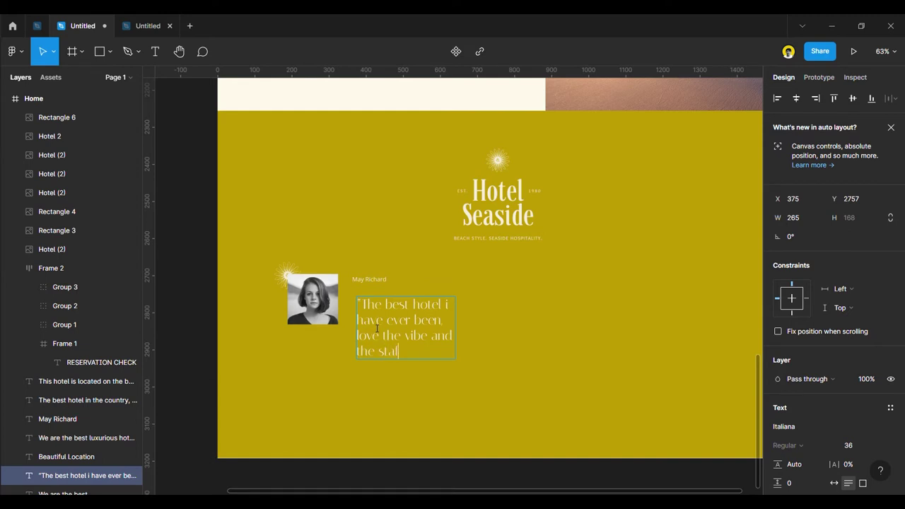
type("f excelent sev")
key("BackSpace")
type("rvices")
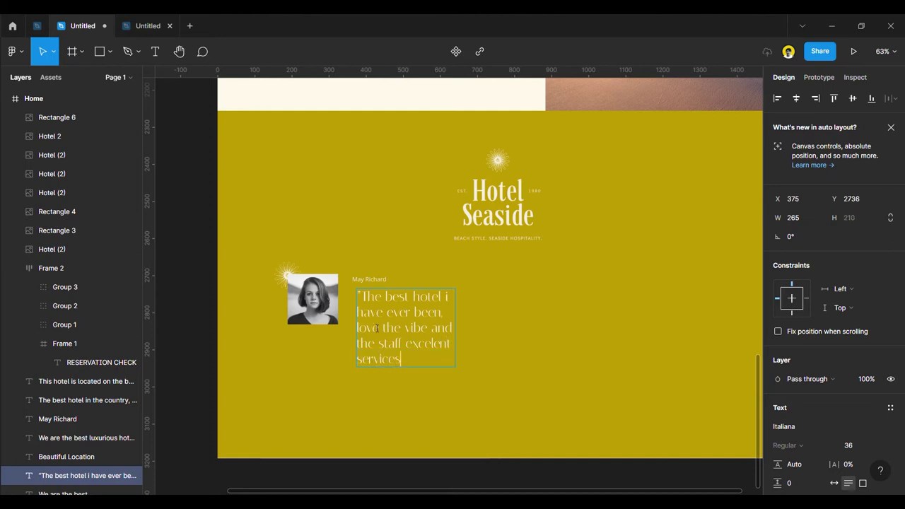
type("\"")
key("Escape")
left_click_drag(464, 330, 505, 315)
left_click(205, 307)
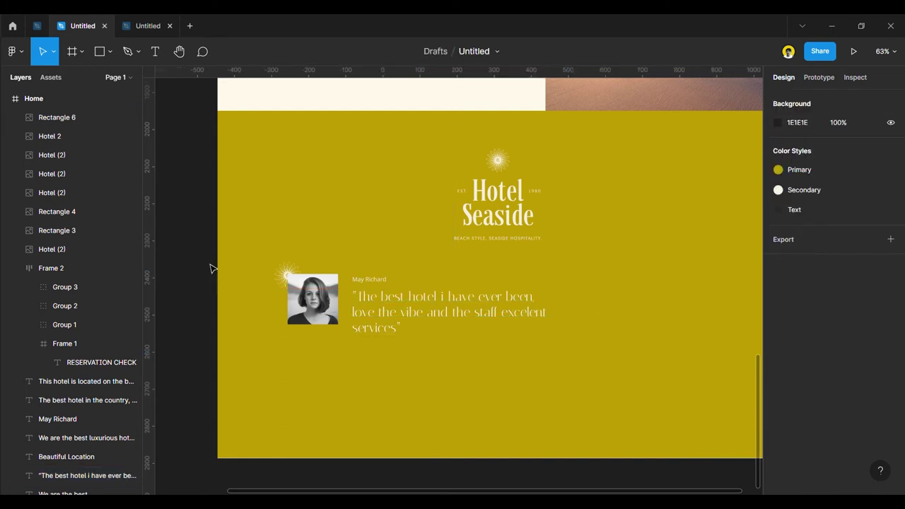
scroll(188, 206, "up", 1)
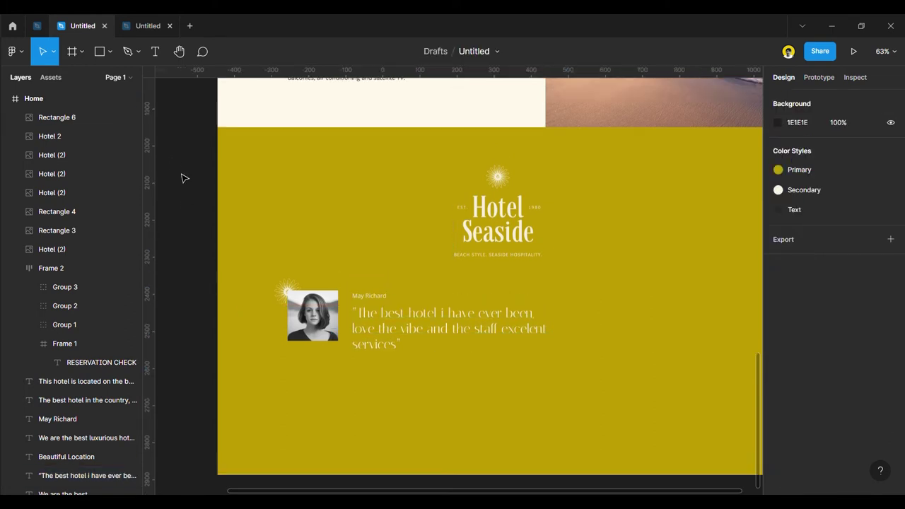
left_click(333, 360)
left_click_drag(439, 313, 454, 325)
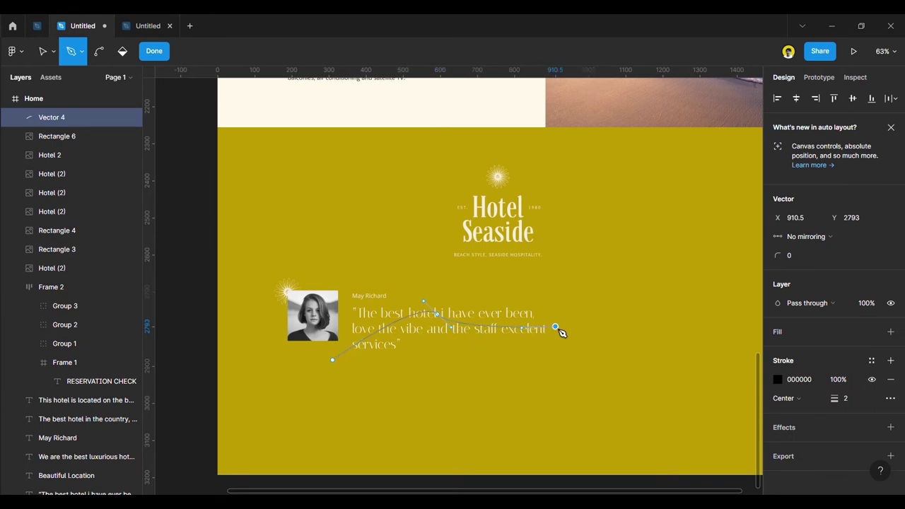
left_click(158, 52)
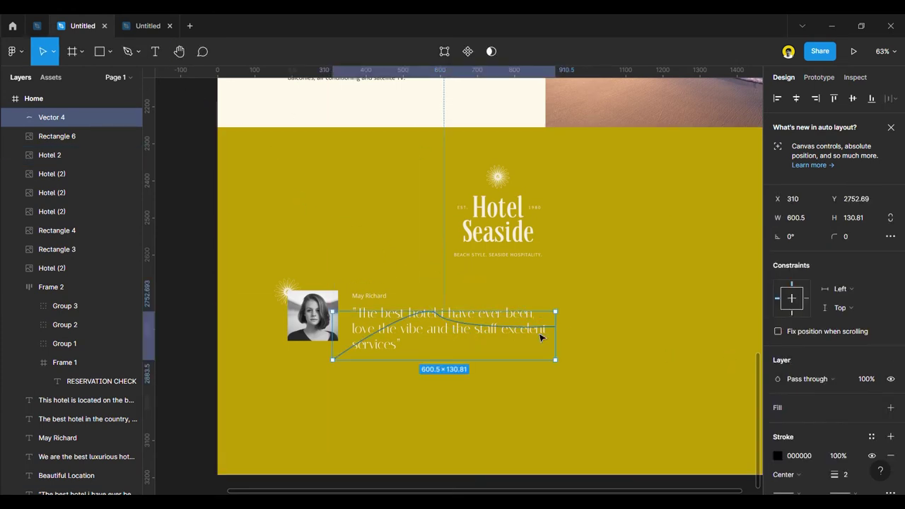
key("Delete")
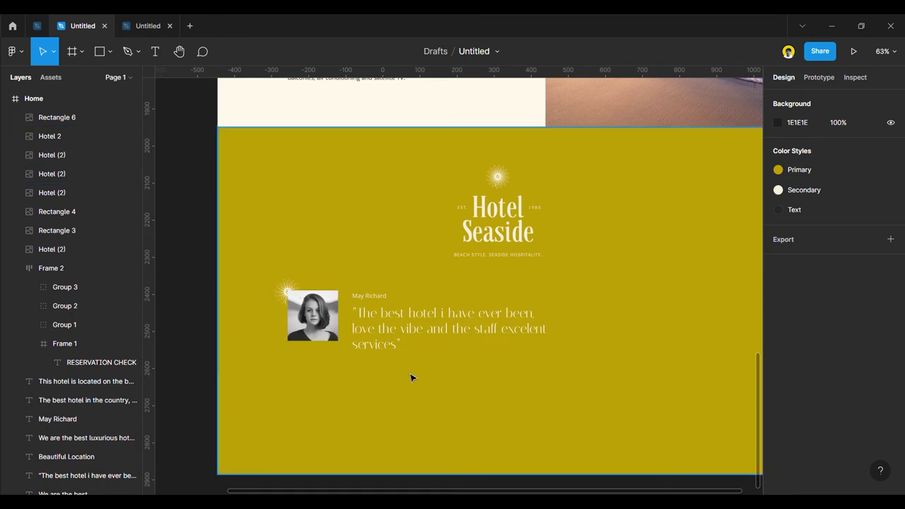
scroll(410, 410, "down", 5)
scroll(423, 400, "up", 3)
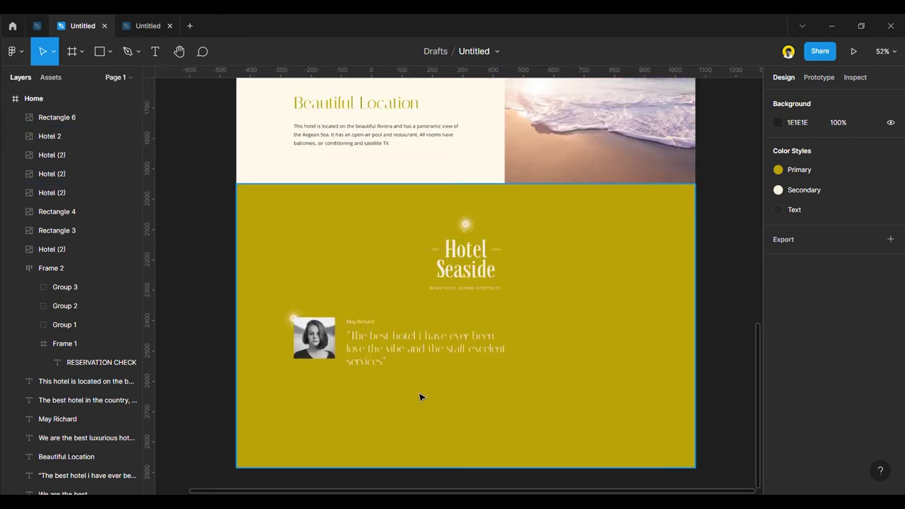
scroll(419, 394, "up", 6)
Try Open Sans on the quote, then undo back to Italiana.
left_click(325, 280)
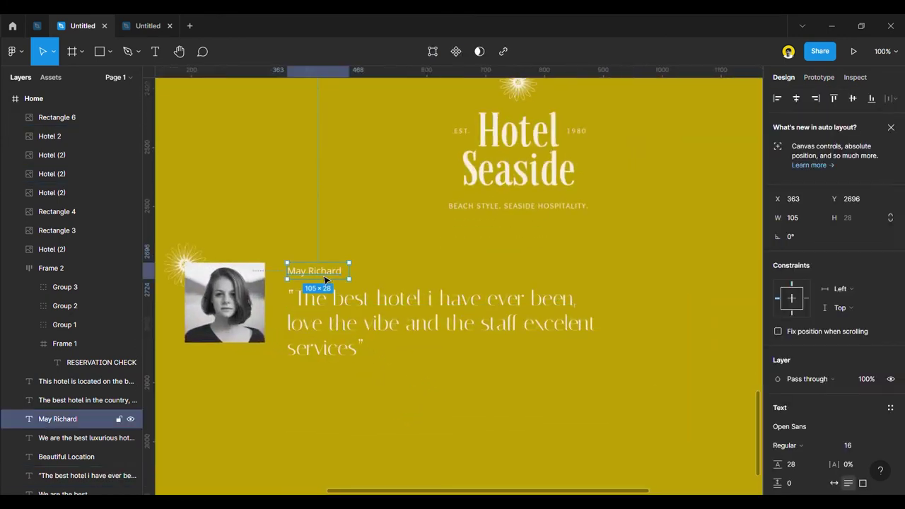
left_click_drag(316, 276, 316, 276)
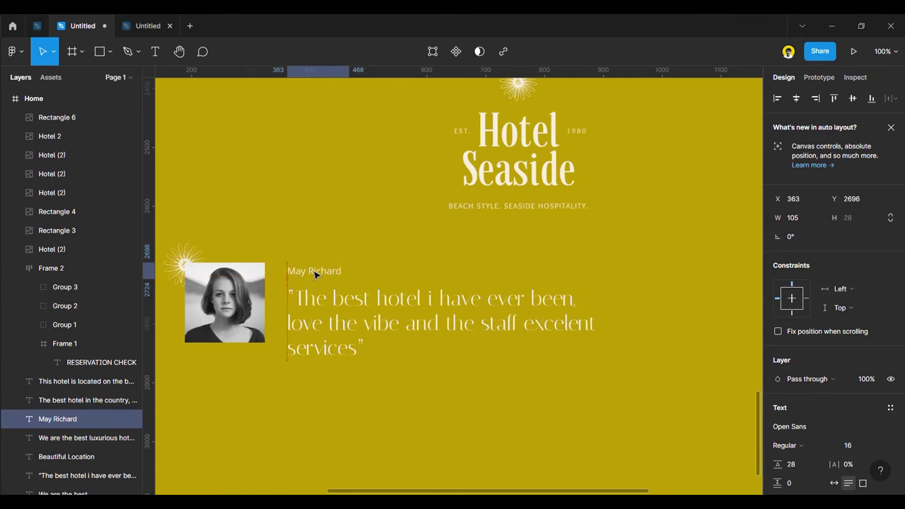
left_click_drag(326, 315, 340, 309)
scroll(341, 312, "down", 2)
scroll(814, 421, "down", 3)
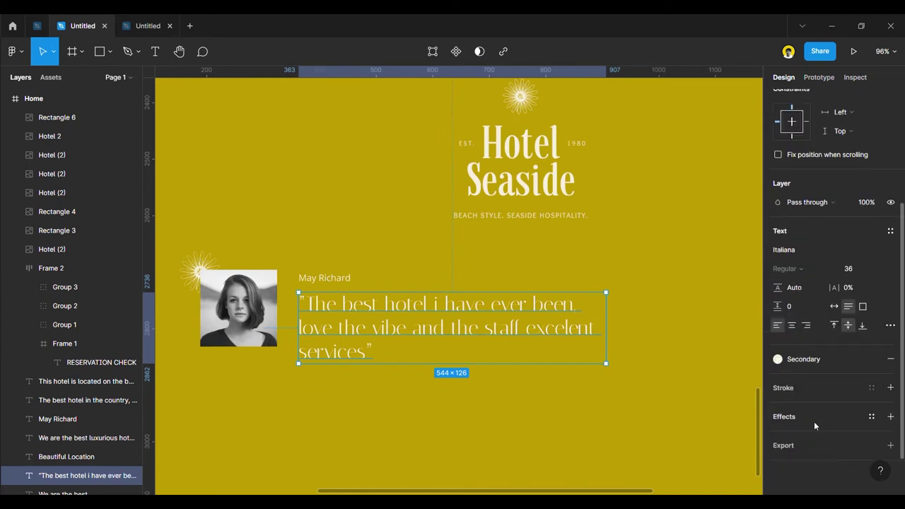
left_click(814, 250)
type("Open Sans")
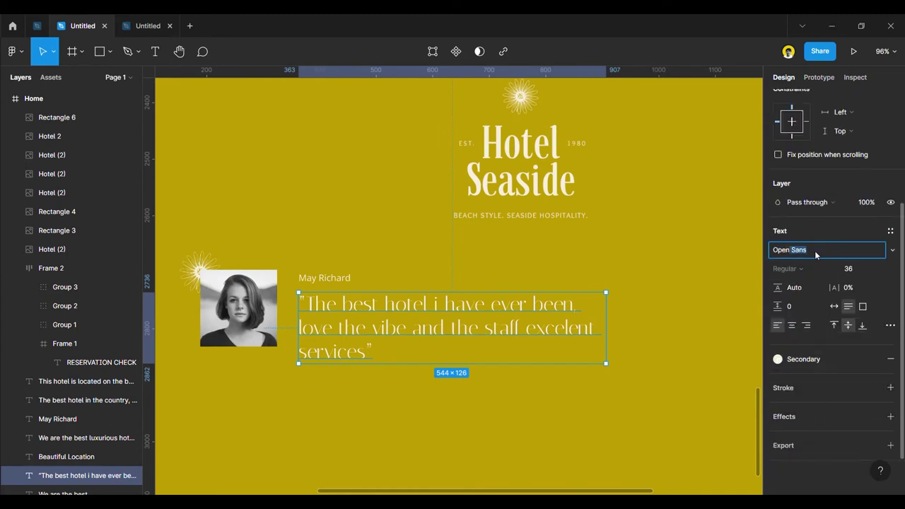
key("Return")
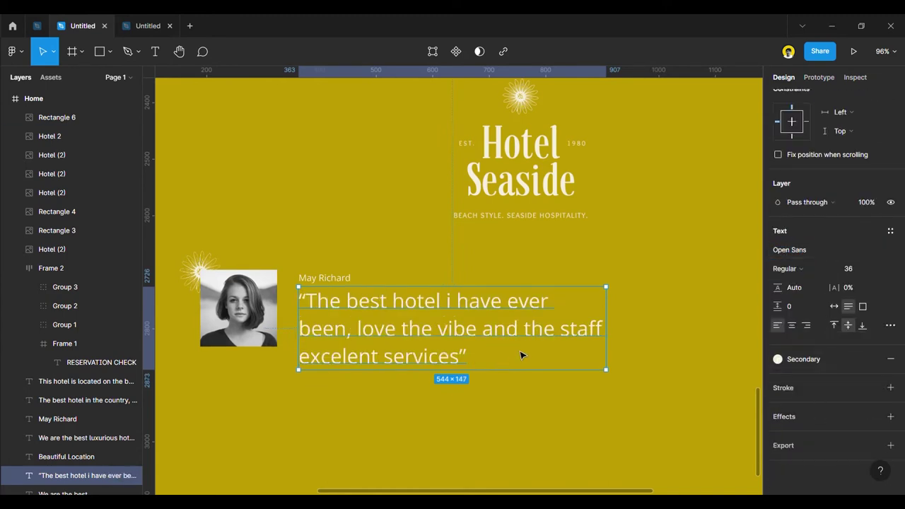
key("ctrl+z")
left_click(810, 252)
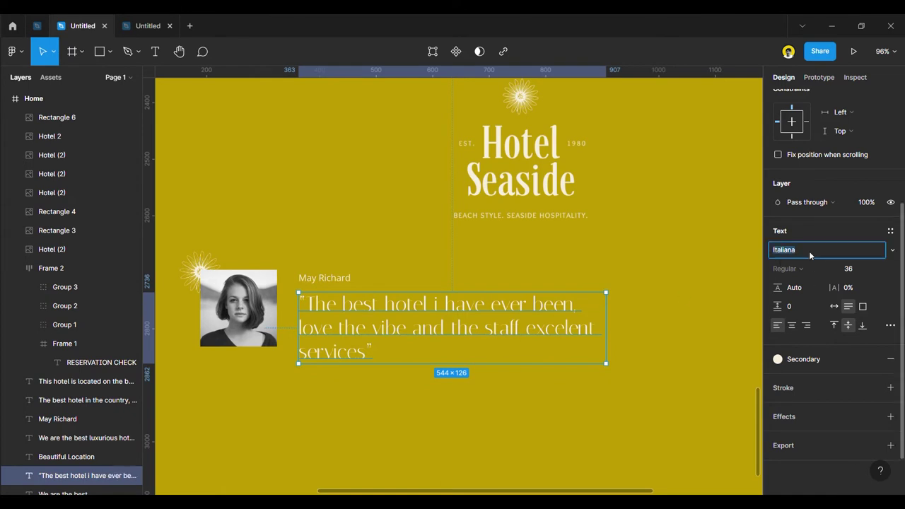
Zoom to fit the olive background rectangle.
left_click(352, 210)
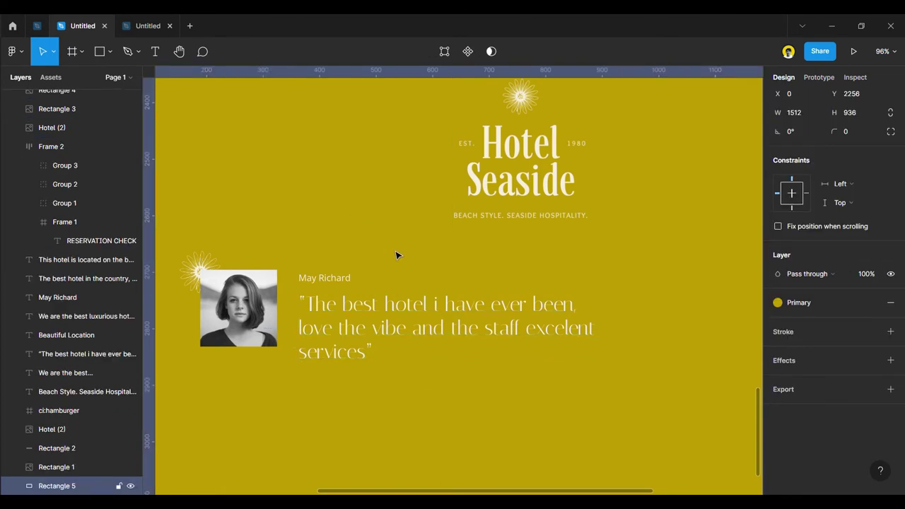
key("shift+2")
left_click(180, 319)
scroll(314, 322, "up", 3)
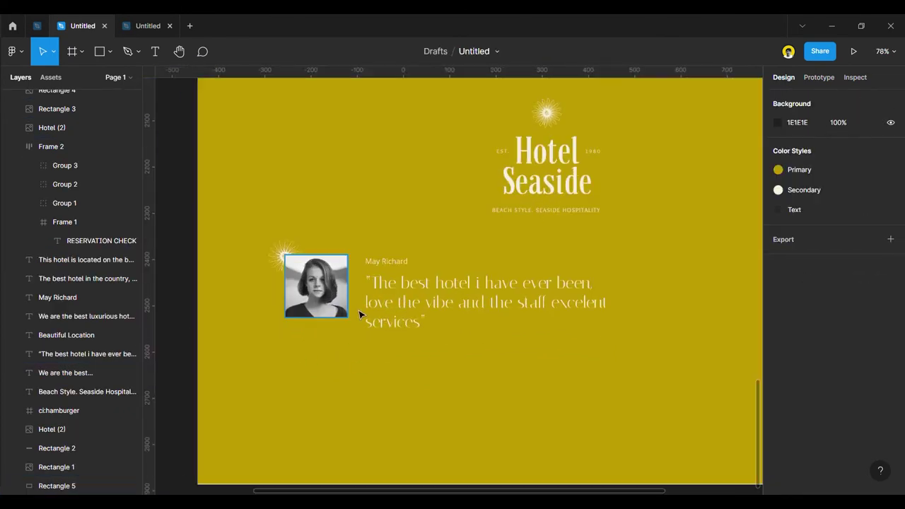
Move the name and quote down together about 16 px.
left_click(374, 311)
left_click(397, 270, "shift")
left_click_drag(396, 289, 398, 304)
left_click(194, 266)
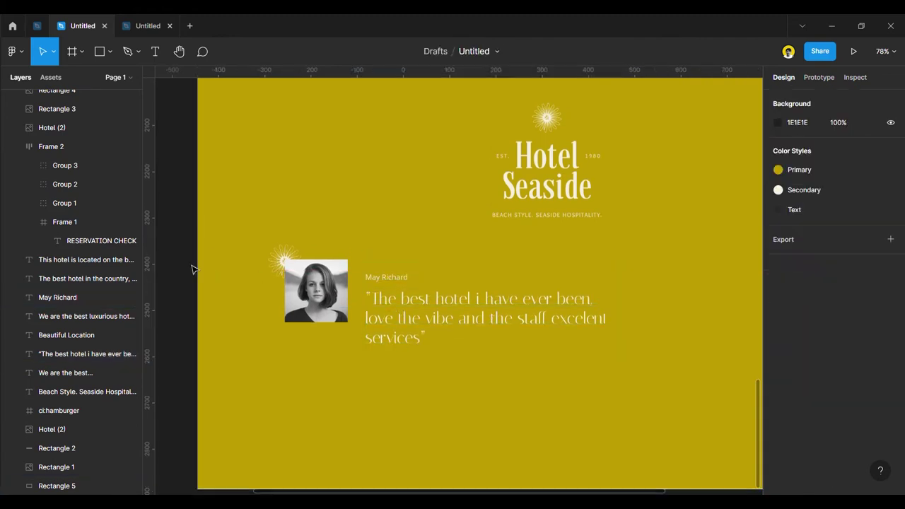
scroll(359, 244, "up", 3)
key("p")
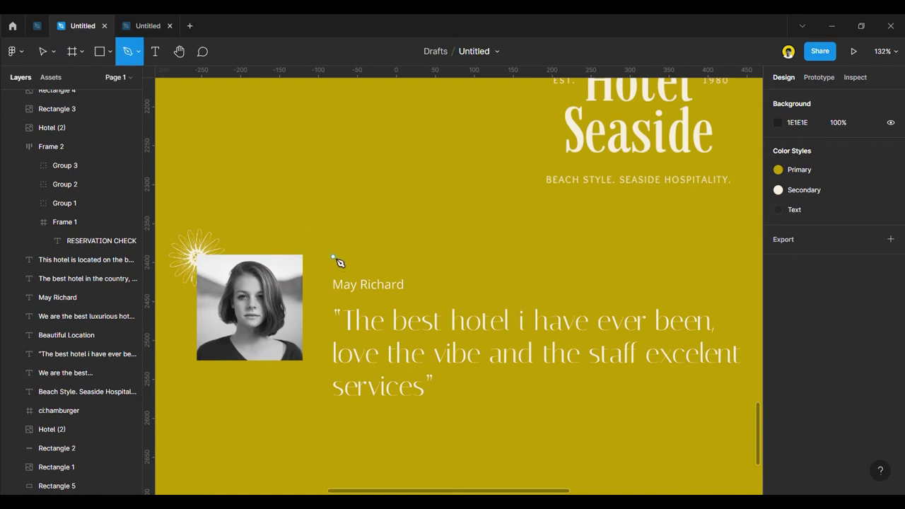
Draw a zigzag line just above the reviewer's name.
left_click(333, 256)
left_click(400, 256)
left_click(416, 251)
left_click(440, 259)
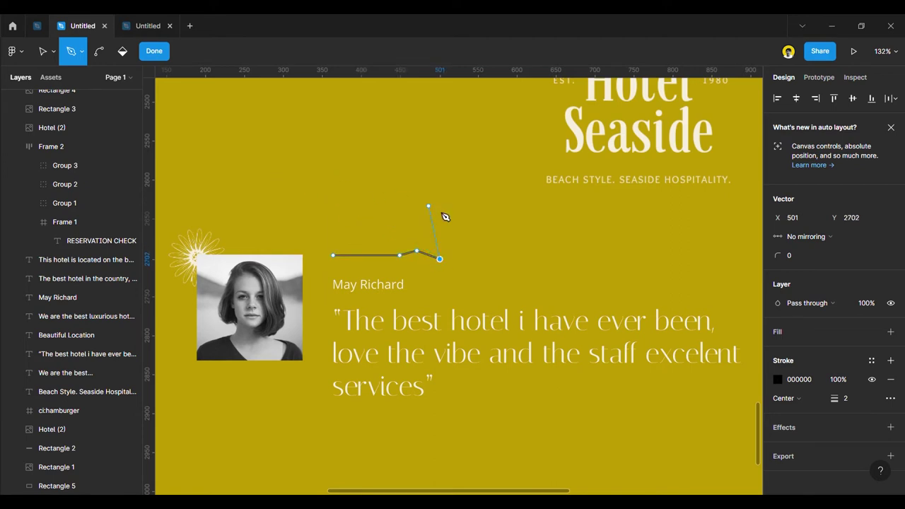
left_click(455, 250)
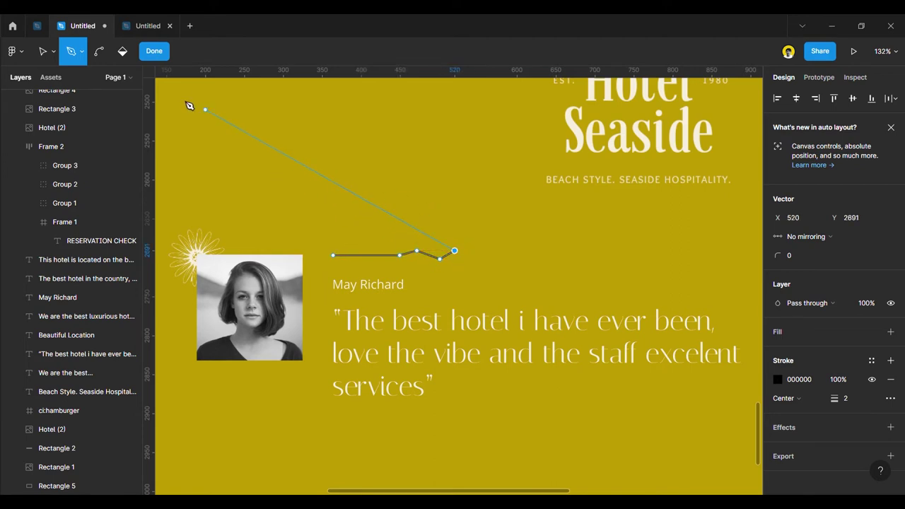
left_click(161, 55)
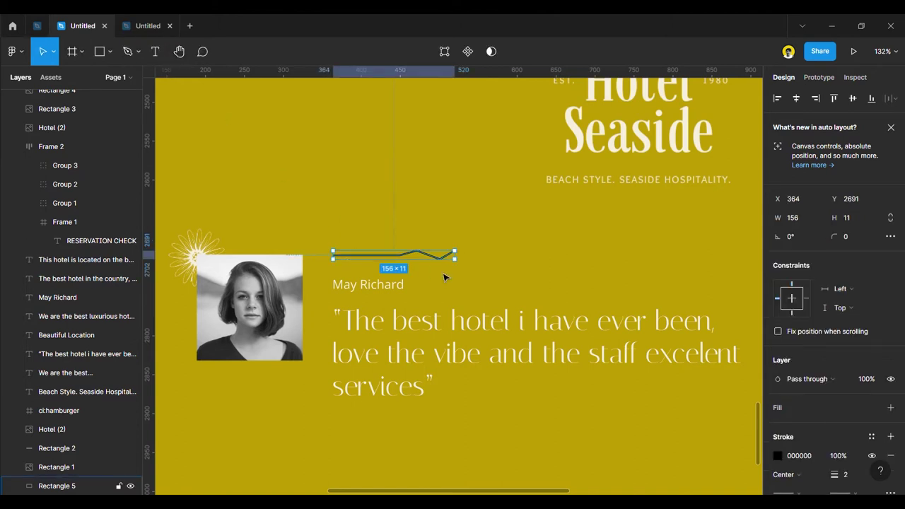
Give the line a Secondary colour stroke and a Line arrow start cap.
scroll(797, 384, "down", 3)
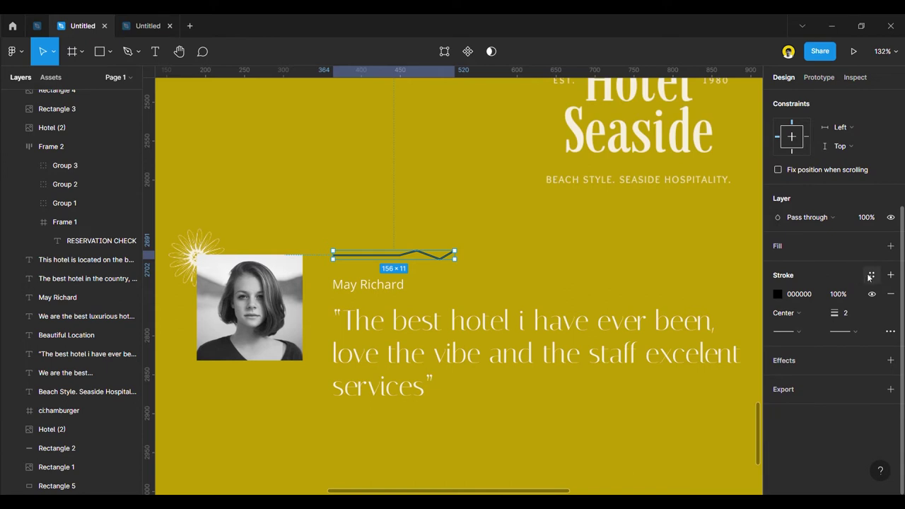
left_click(871, 275)
left_click(807, 347)
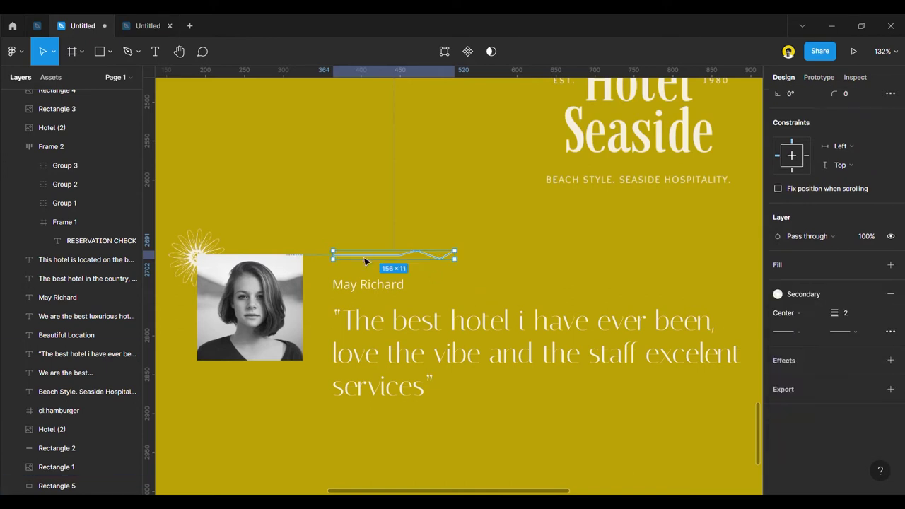
left_click(796, 338)
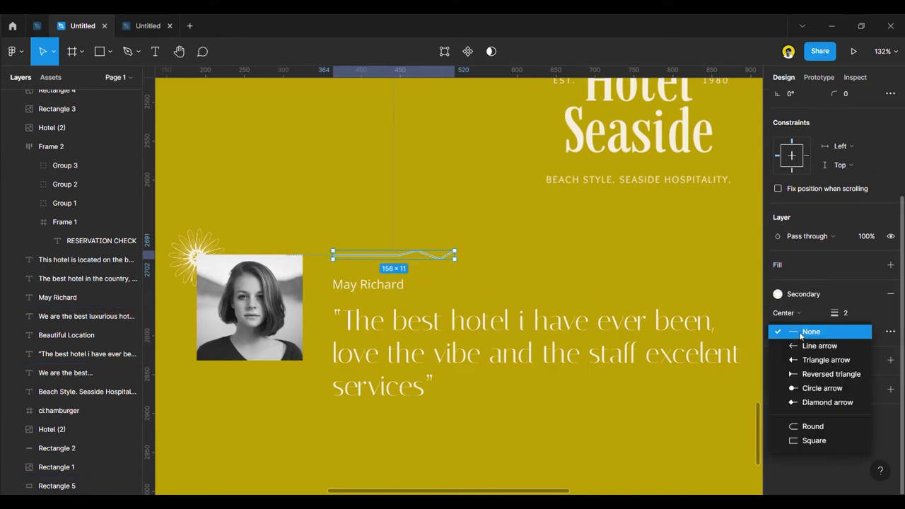
left_click(821, 346)
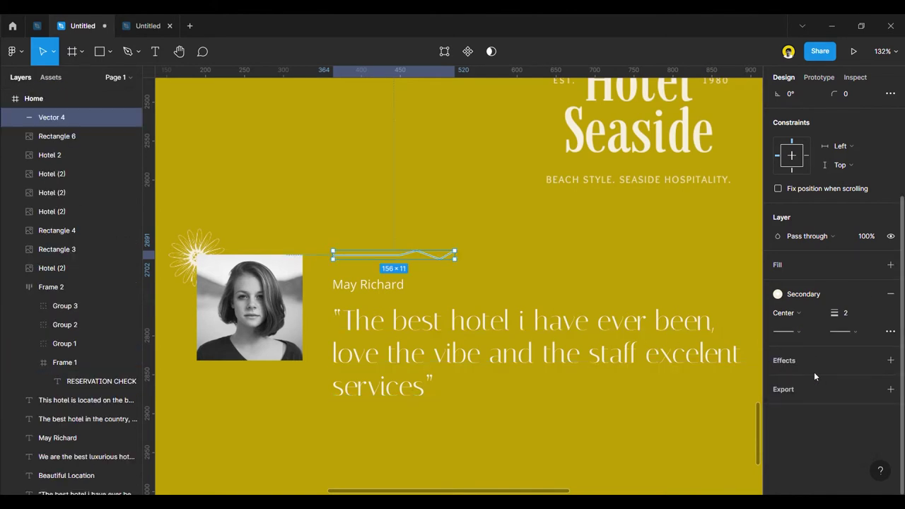
Delete the arrow line above the name.
left_click(630, 423)
scroll(508, 349, "down", 5)
key("Escape")
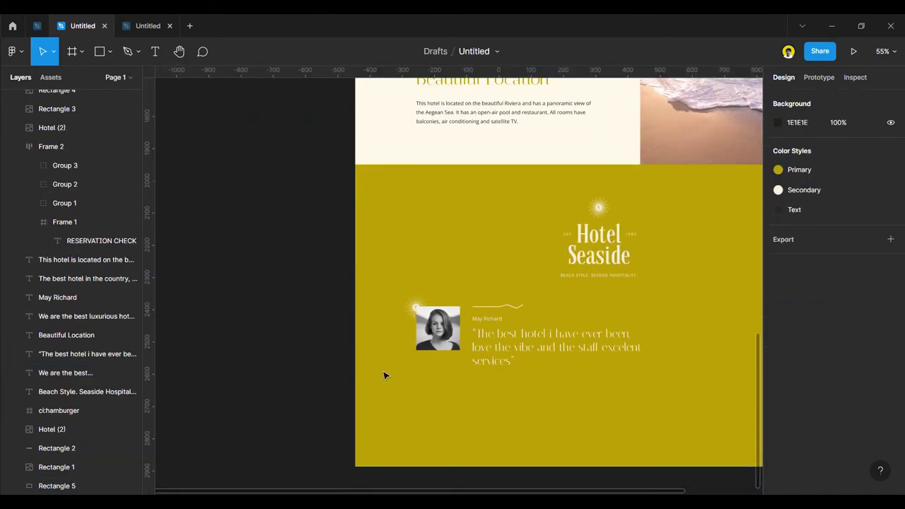
scroll(589, 422, "up", 4)
left_click(477, 240)
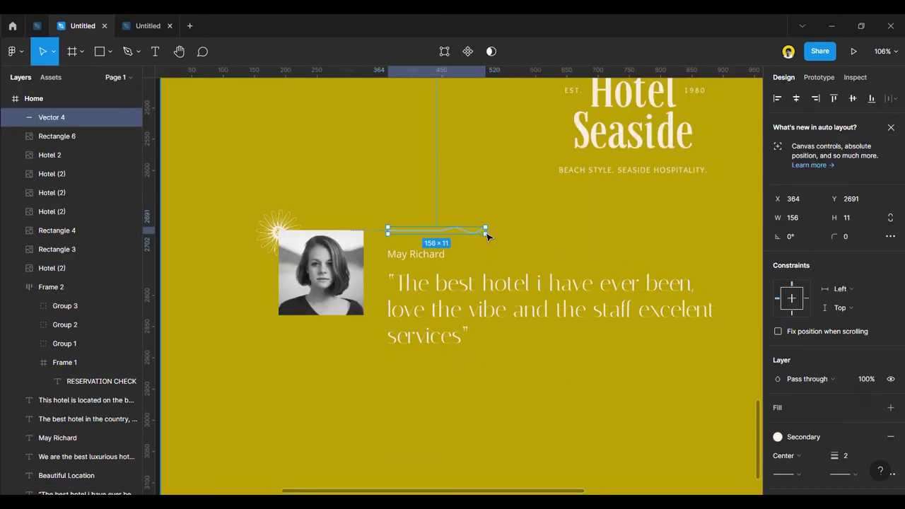
key("Delete")
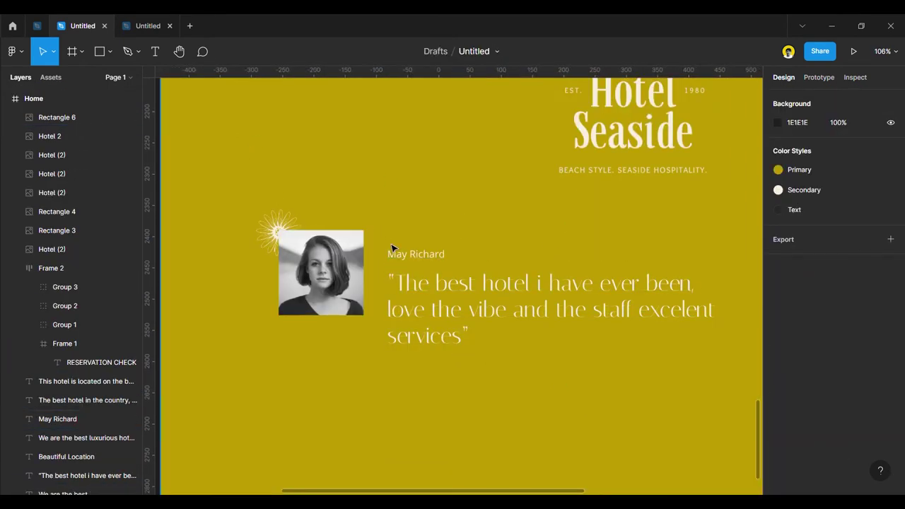
Draw a short straight line with the Pen just above the reviewer's name.
left_click(137, 51)
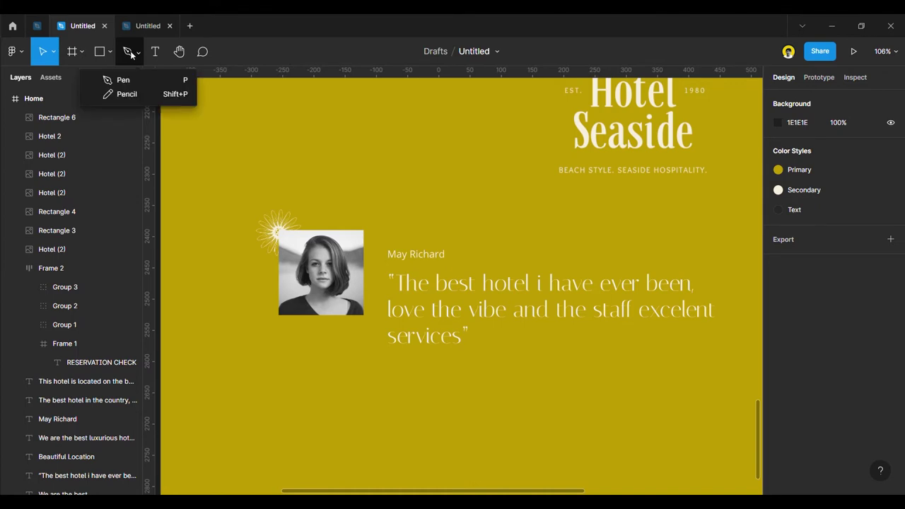
key("p")
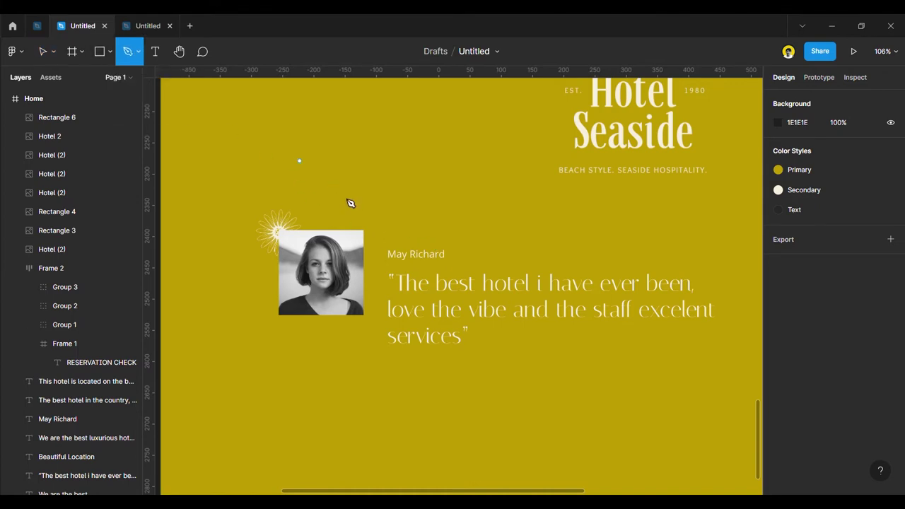
left_click(390, 231)
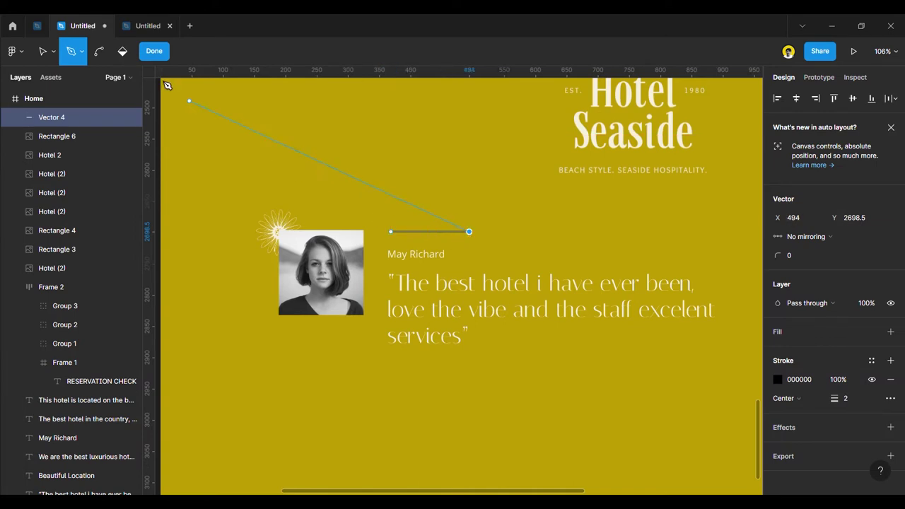
left_click(155, 51)
Make the line's stroke the cream Secondary colour and dashed.
scroll(812, 400, "down", 3)
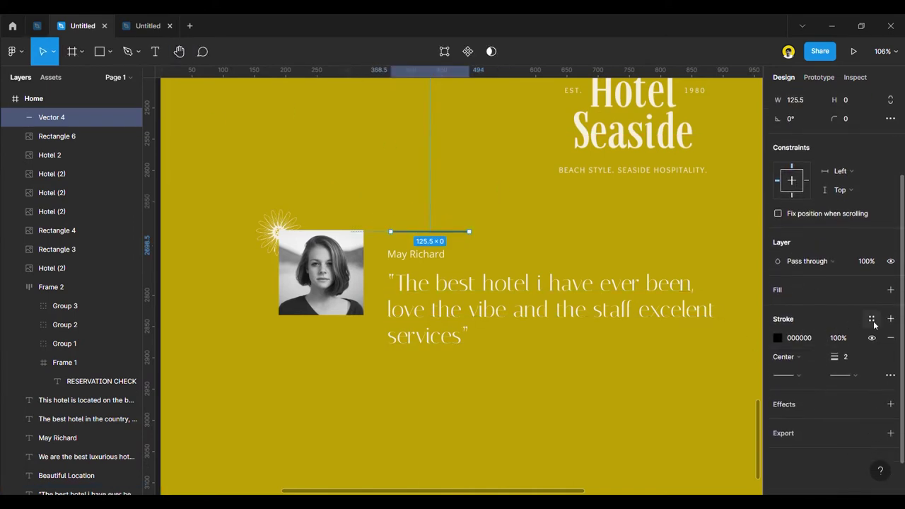
left_click(872, 320)
left_click(806, 366)
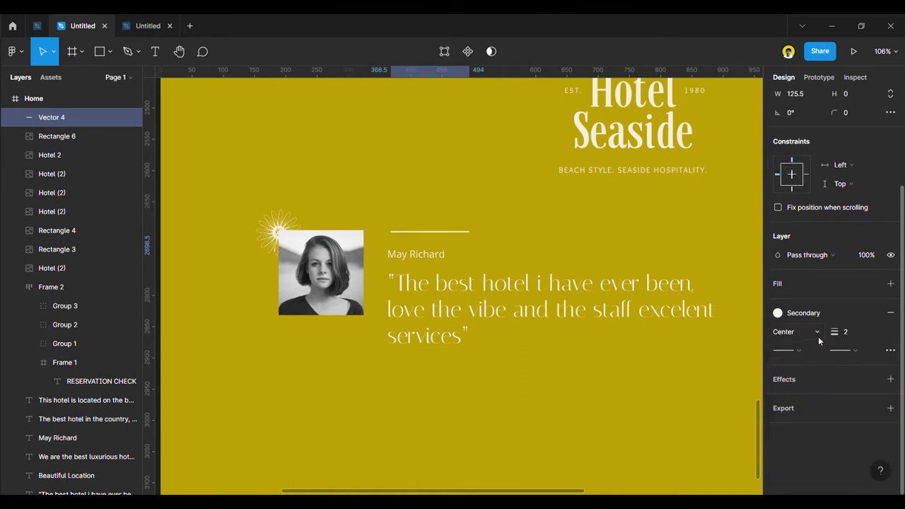
left_click(889, 350)
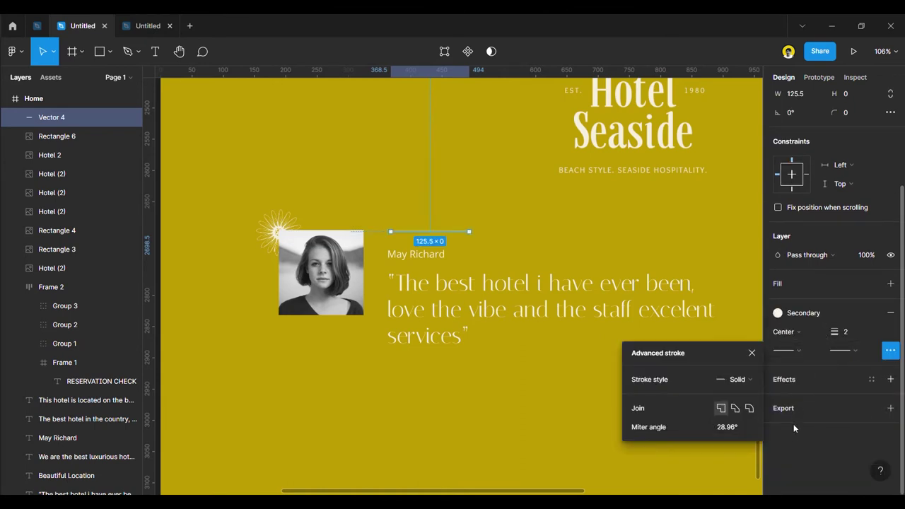
left_click(738, 379)
left_click(746, 394)
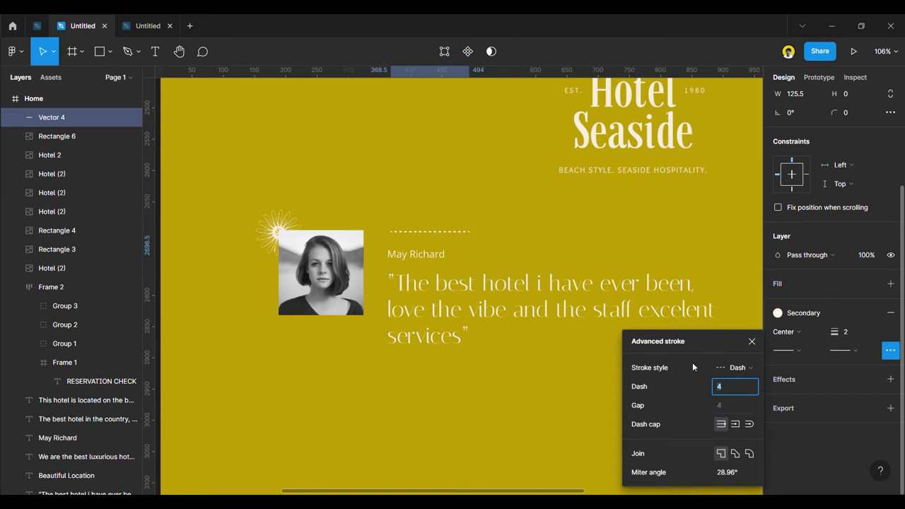
Nudge the dashed line slightly higher.
scroll(530, 333, "down", 3)
left_click(216, 262)
scroll(499, 268, "up", 3)
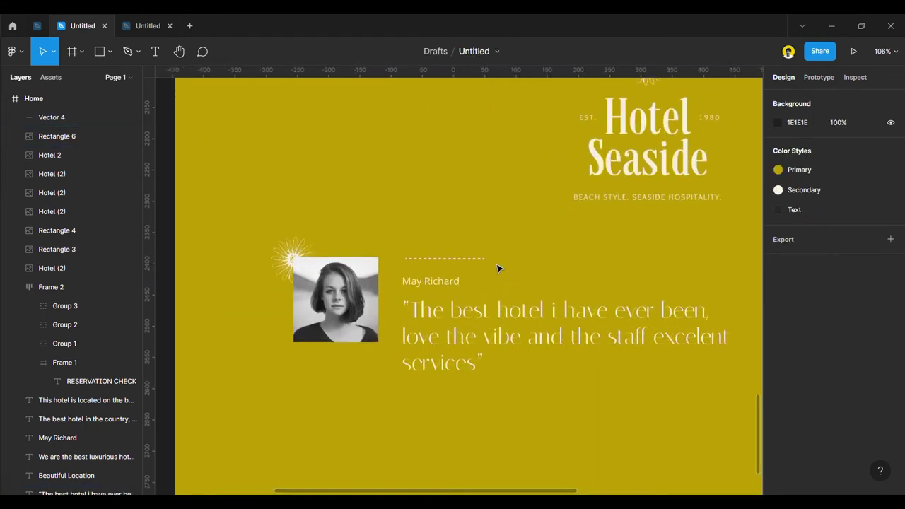
scroll(498, 269, "up", 2)
left_click(454, 261)
left_click_drag(451, 269, 449, 263)
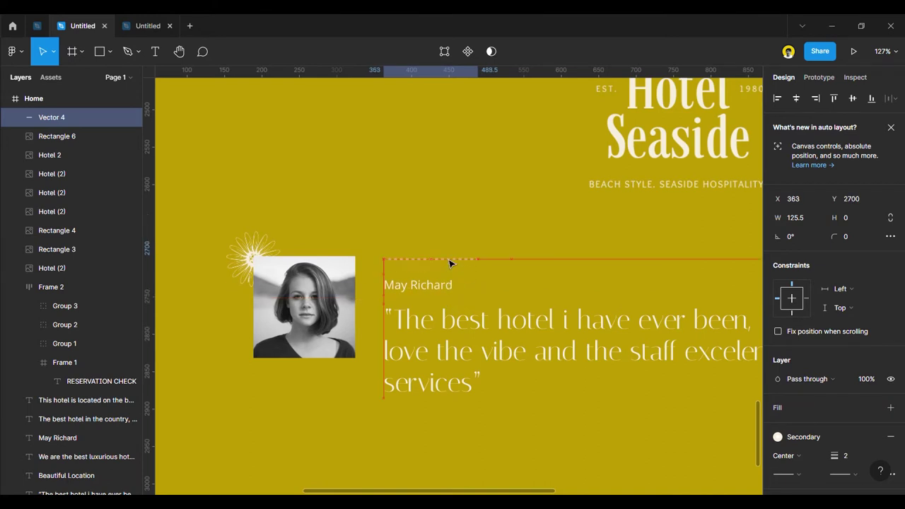
Drag the reviewer's name text slightly upward beside the photo.
scroll(450, 263, "up", 5)
left_click(403, 291)
left_click_drag(402, 297, 412, 281)
Shorten the dashed line to 102 wide by pulling its right endpoint left.
left_click(498, 248)
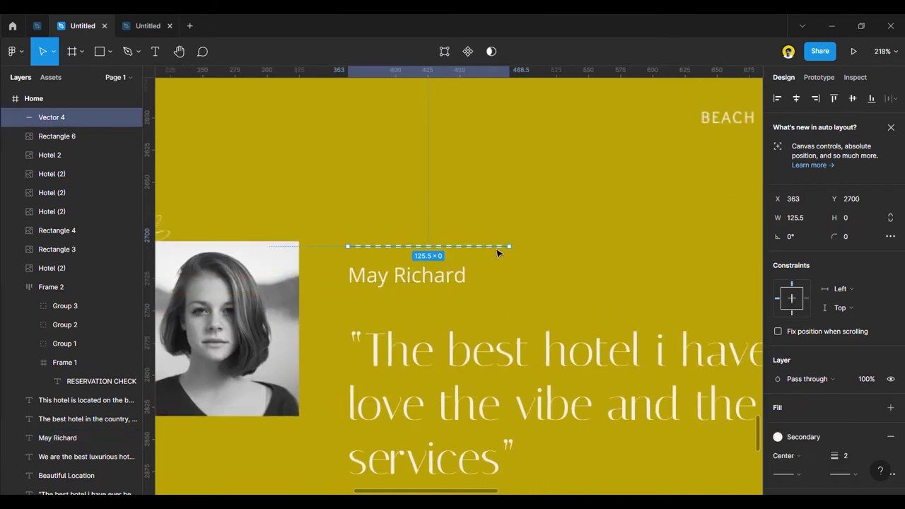
double_click(519, 253)
left_click_drag(512, 251, 485, 252)
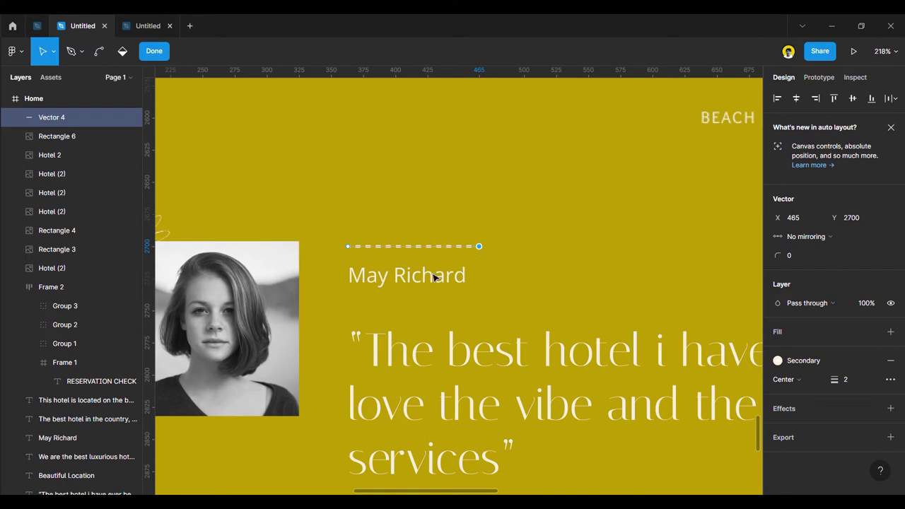
left_click(437, 277)
key("Escape")
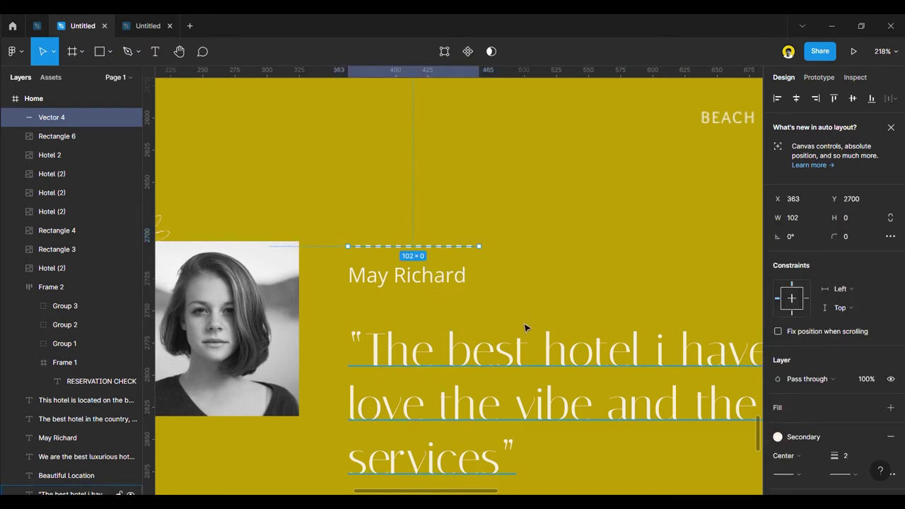
Move the quote text up about 15 px.
left_click(471, 367)
left_click_drag(454, 364, 424, 332)
scroll(414, 333, "down", 5)
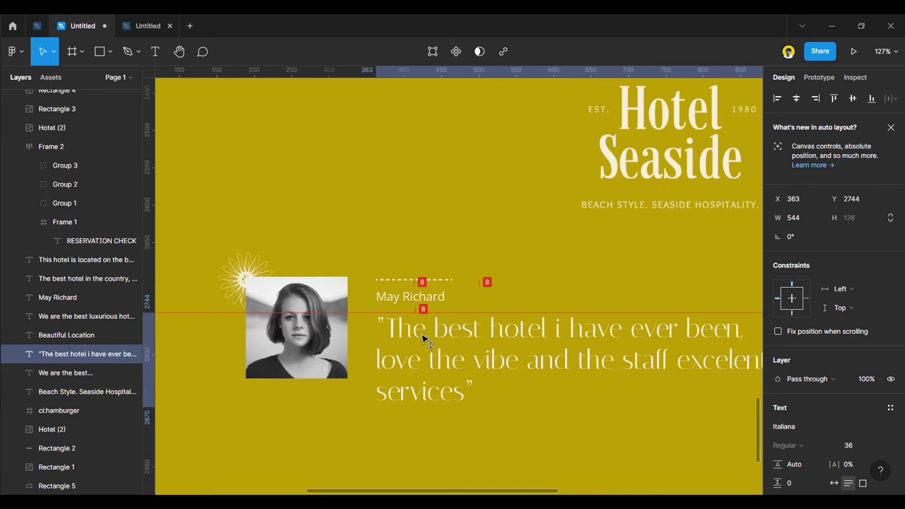
left_click(428, 282)
scroll(309, 297, "down", 5)
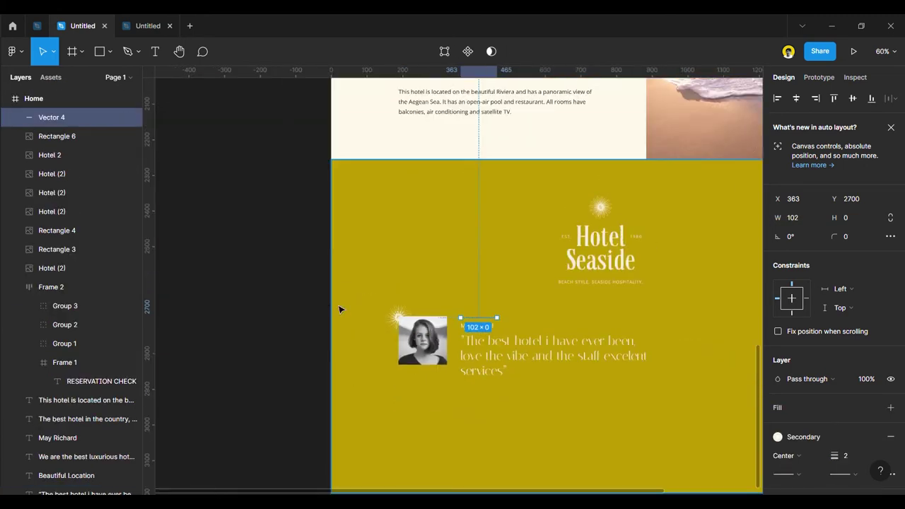
left_click(180, 313)
scroll(354, 364, "up", 4)
scroll(455, 347, "up", 5)
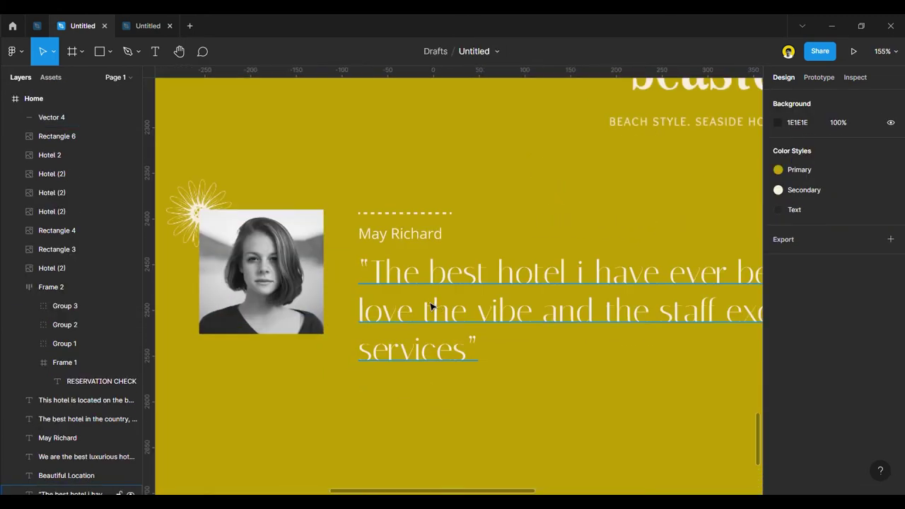
Select the name and quote, then the sun ornament and photo beside them.
left_click(452, 346)
left_click(398, 236, "shift")
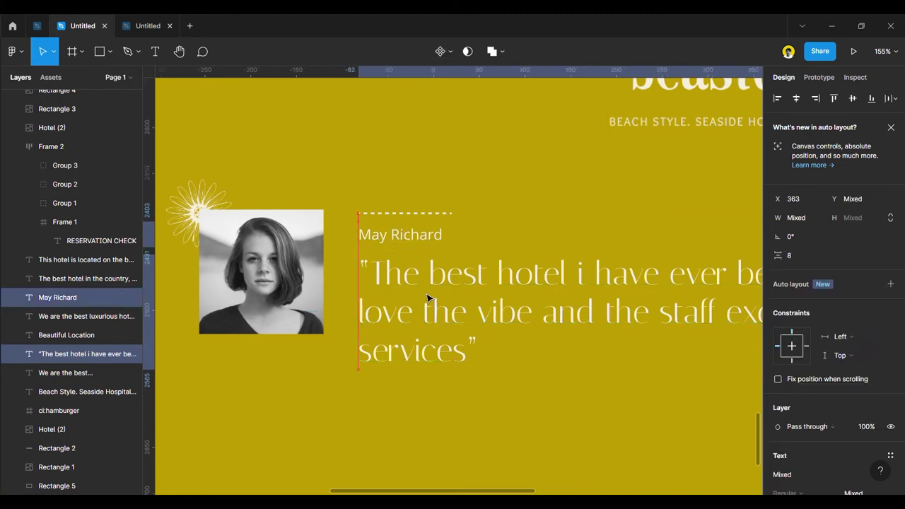
scroll(428, 299, "down", 10)
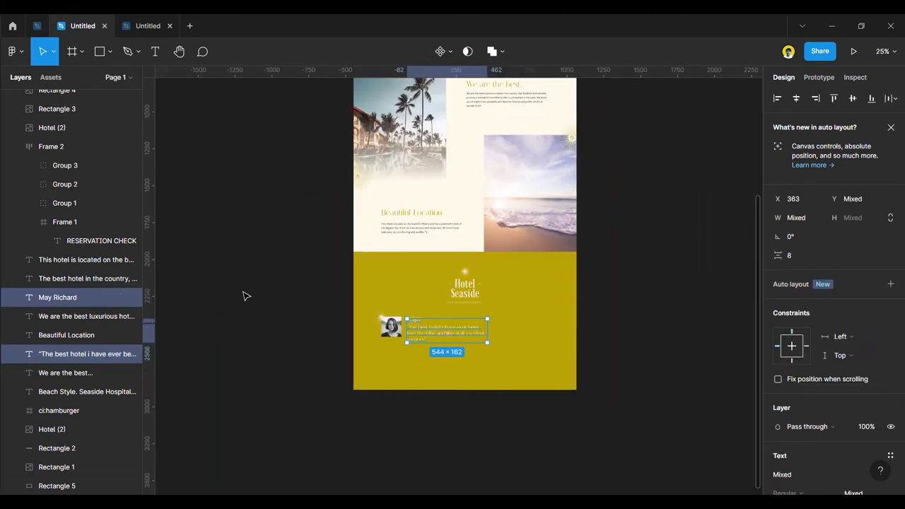
left_click(242, 295)
scroll(481, 331, "up", 2)
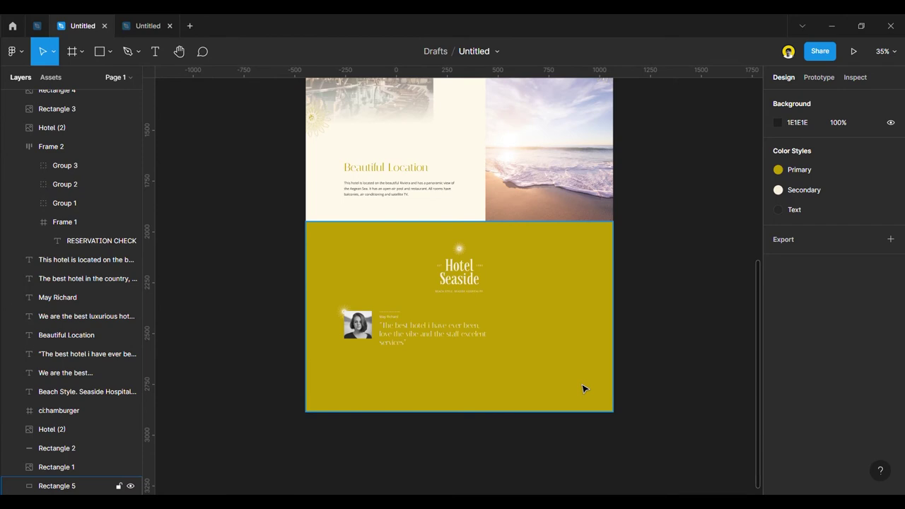
scroll(340, 305, "up", 3)
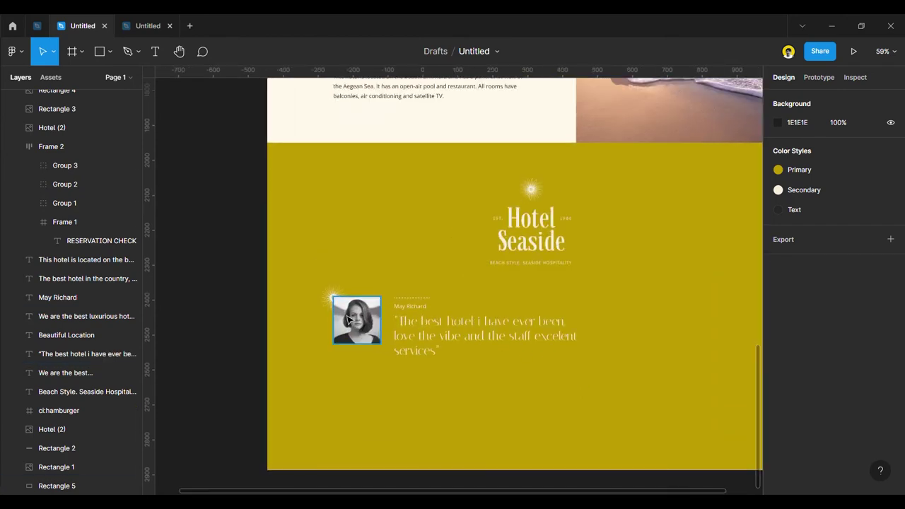
left_click(335, 302)
left_click(359, 322, "shift")
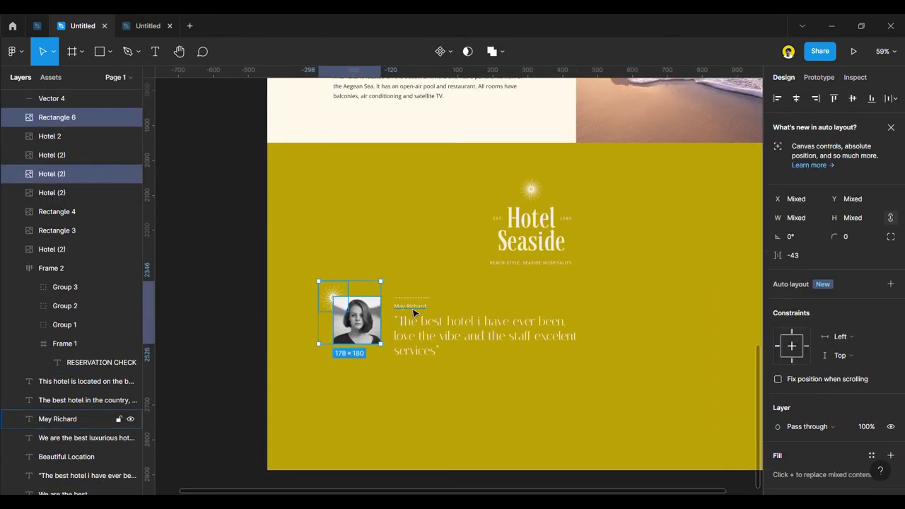
Delete the dashed line and nudge the name and quote up with Shift+Up.
left_click(427, 302)
key("Delete")
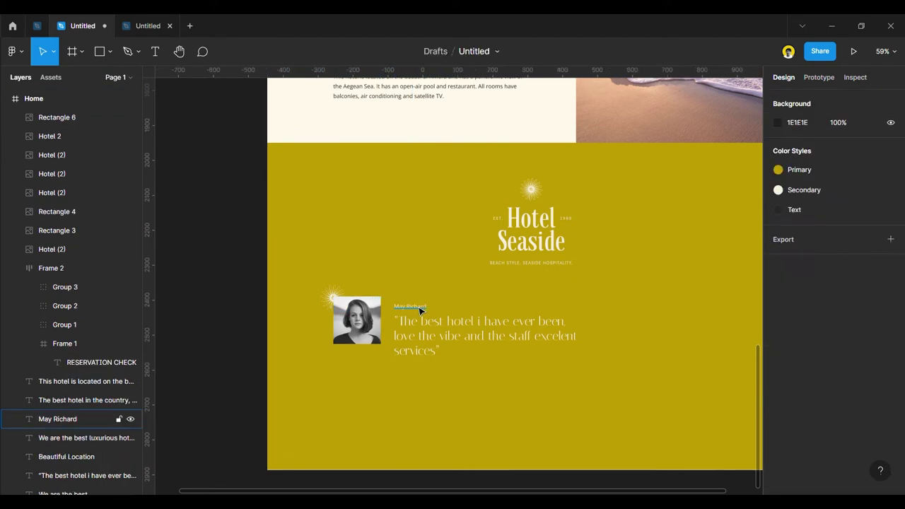
left_click(410, 306)
left_click(481, 336, "shift")
key("shift+Up")
key("shift+Up")
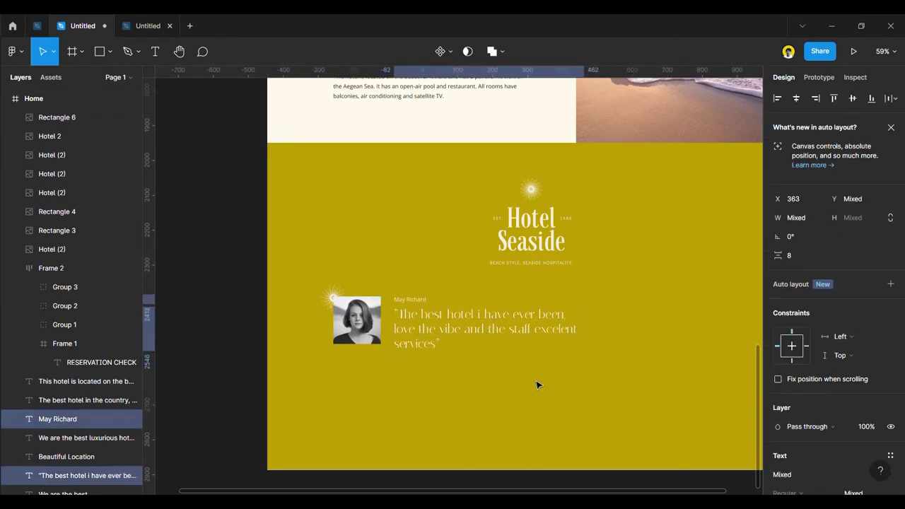
left_click(327, 297, "shift")
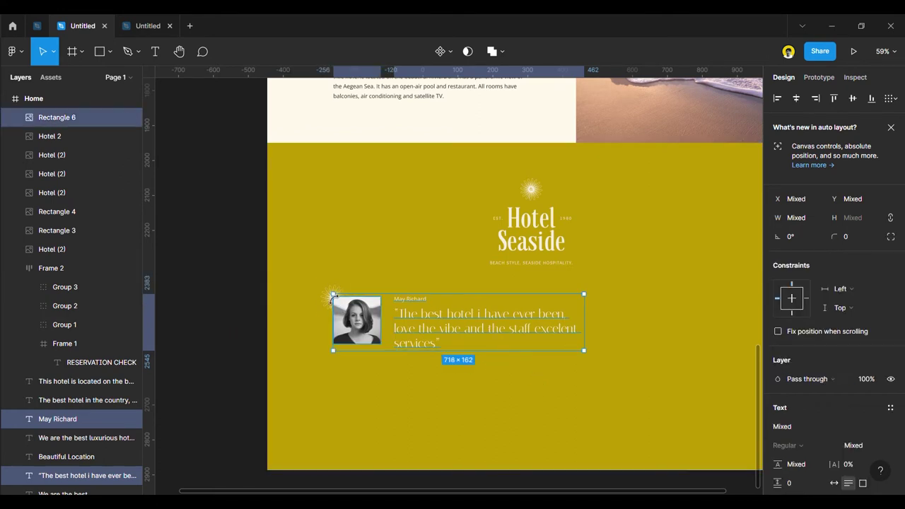
Duplicate the testimonial block just below the first one.
left_click(328, 296, "shift")
left_click_drag(411, 319, 408, 400)
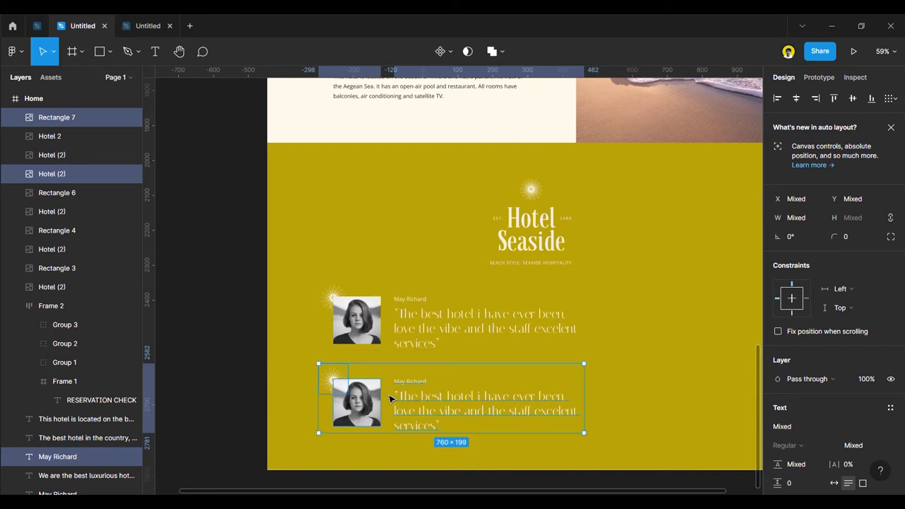
scroll(247, 330, "down", 2)
left_click(246, 336)
scroll(214, 357, "down", 2)
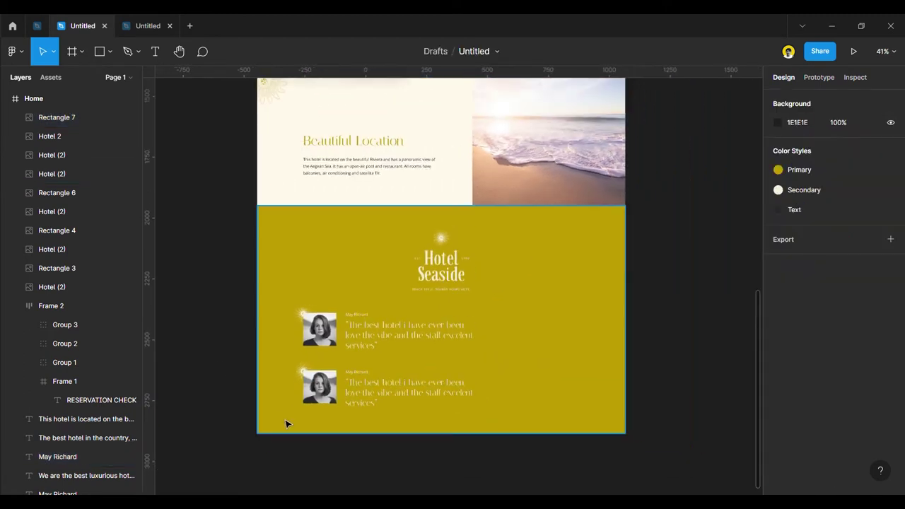
scroll(290, 432, "up", 3)
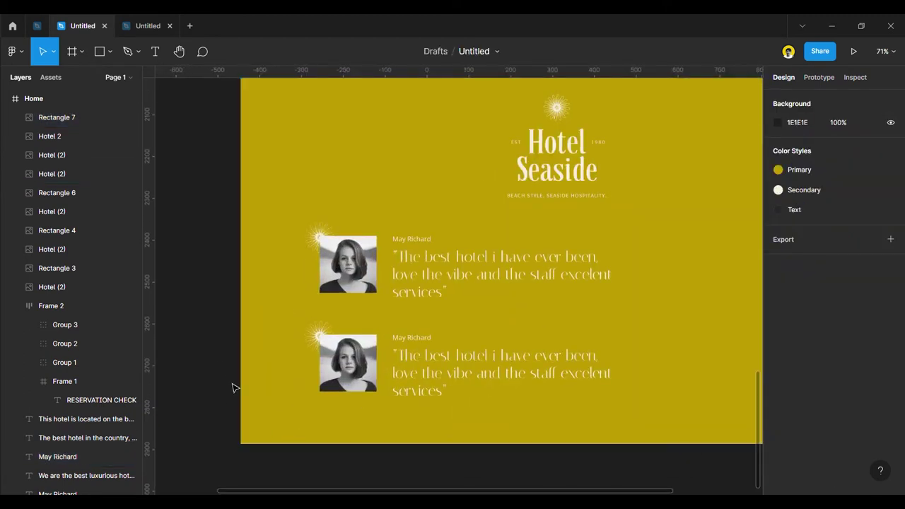
scroll(233, 386, "down", 3)
Move the second testimonial's quote and name to the left.
left_click(357, 363)
left_click(358, 350, "shift")
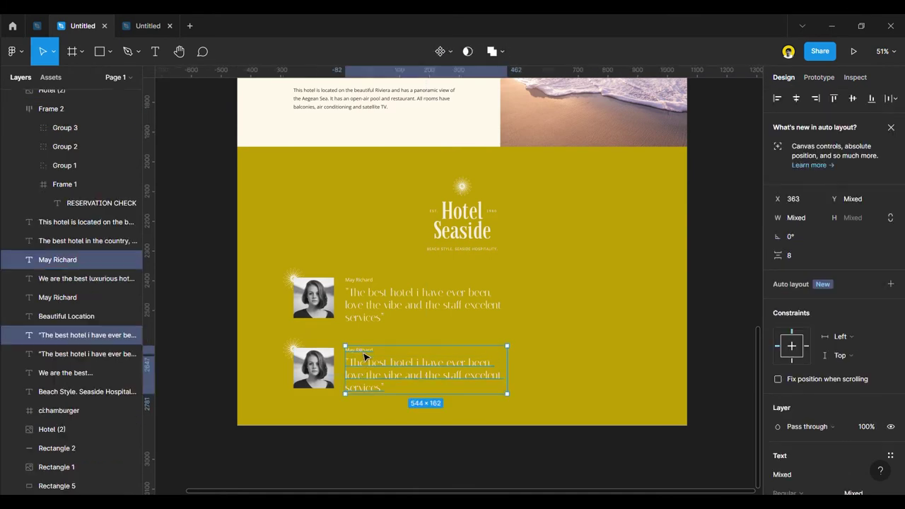
left_click_drag(364, 362, 337, 381)
Move the second photo and sparkle right of the text, sparkle at the photo's top-right.
scroll(337, 382, "up", 5)
left_click(267, 322)
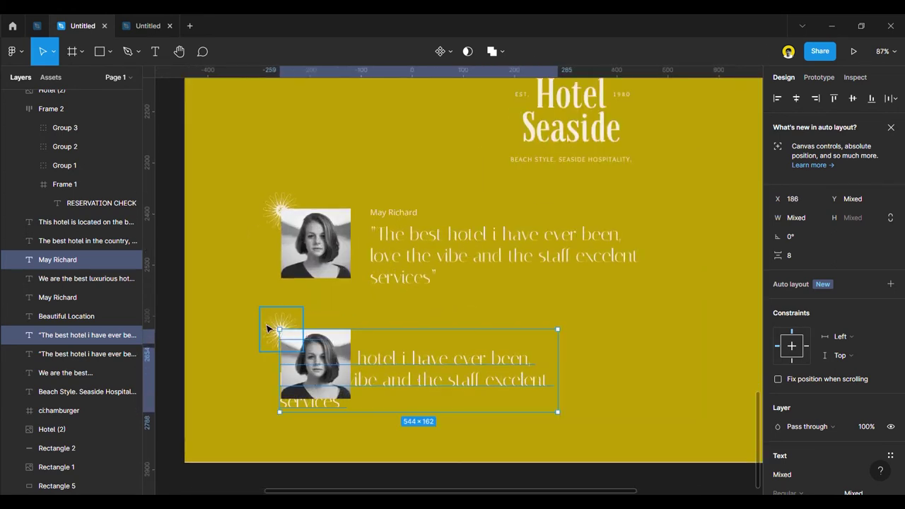
left_click(340, 352, "shift")
left_click_drag(316, 377, 612, 382)
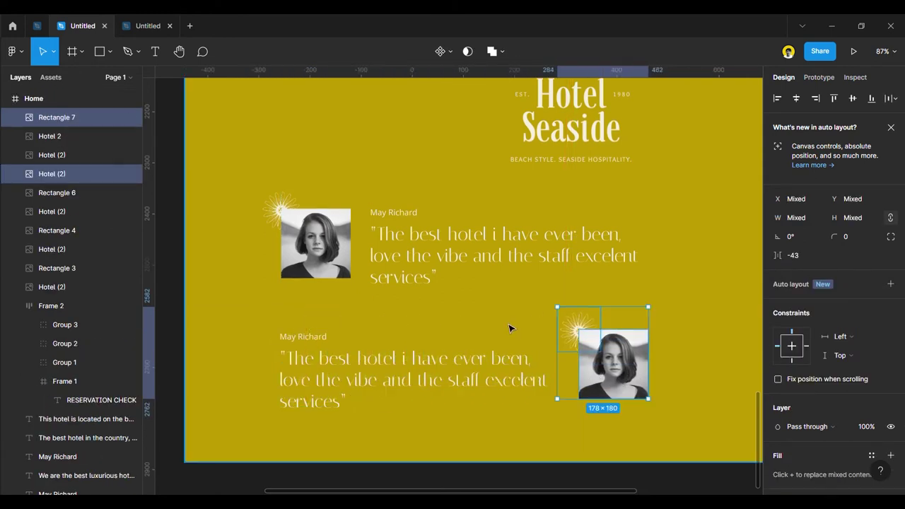
left_click(576, 328)
left_click_drag(576, 328, 645, 371)
Launch the Unsplash plugin on the second testimonial's photo.
right_click(603, 360)
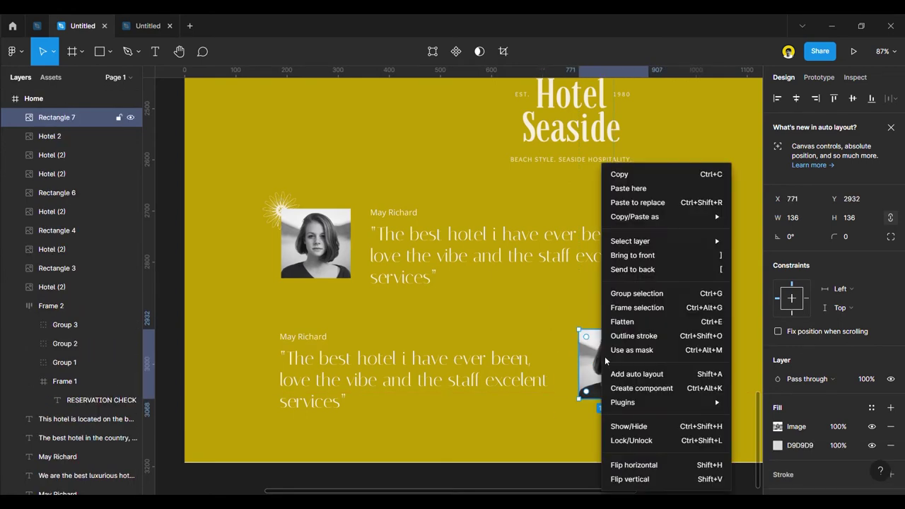
mouse_move(687, 406)
scroll(804, 424, "down", 5)
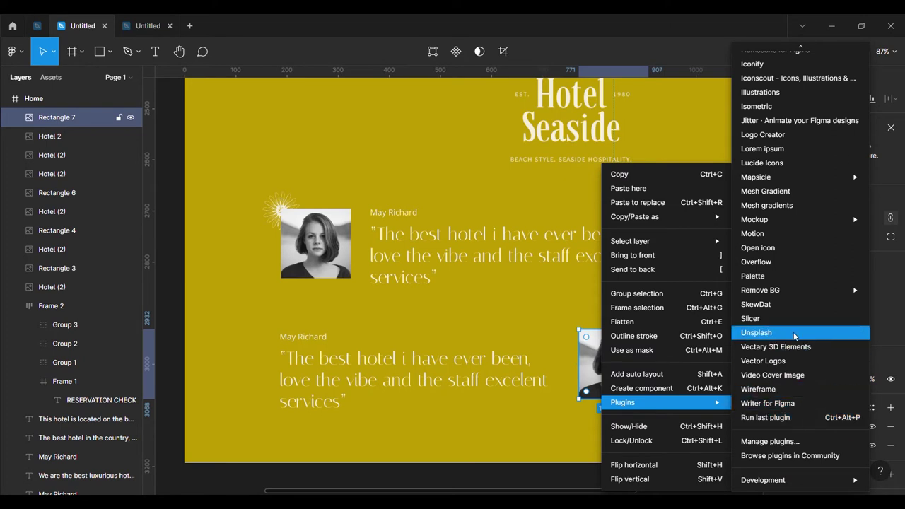
left_click(758, 332)
Search Unsplash for 'Fam' and fill the portrait with a black-and-white family beach photo.
left_click(534, 171)
type("Fam")
key("Return")
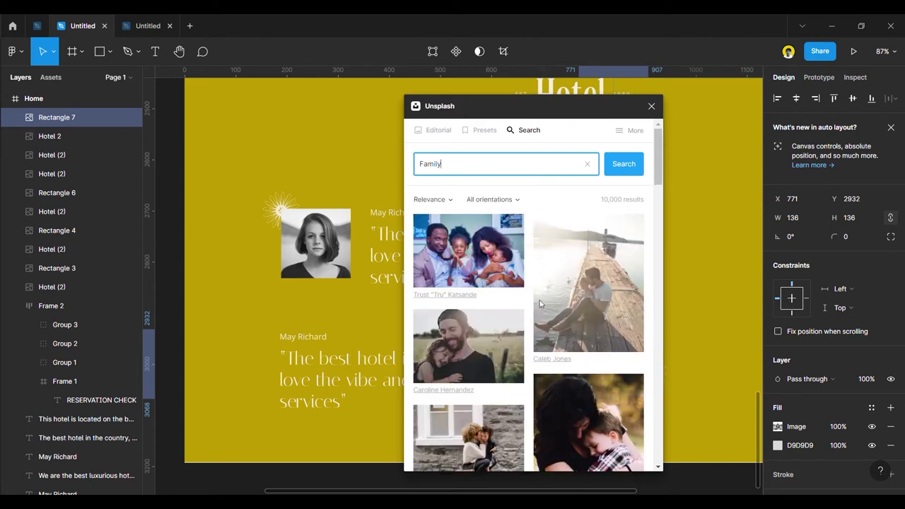
scroll(539, 304, "down", 10)
scroll(582, 425, "down", 5)
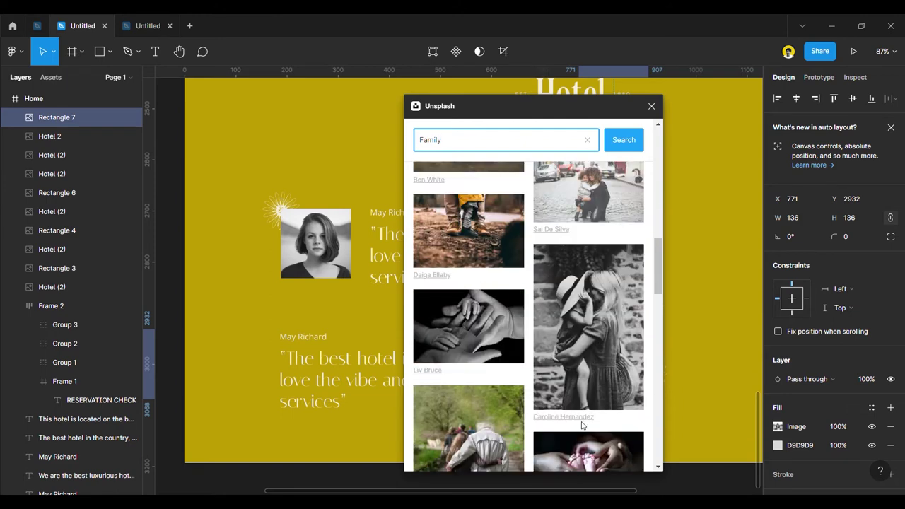
scroll(582, 425, "down", 10)
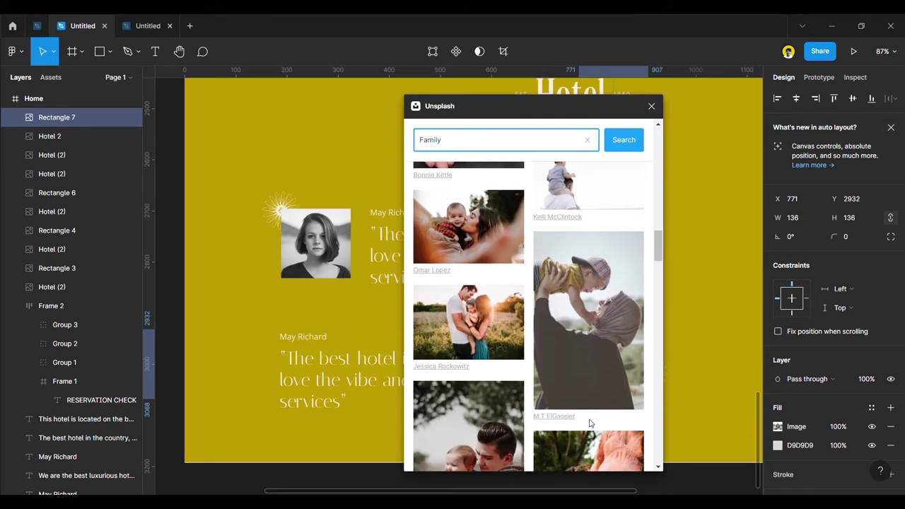
scroll(591, 423, "down", 5)
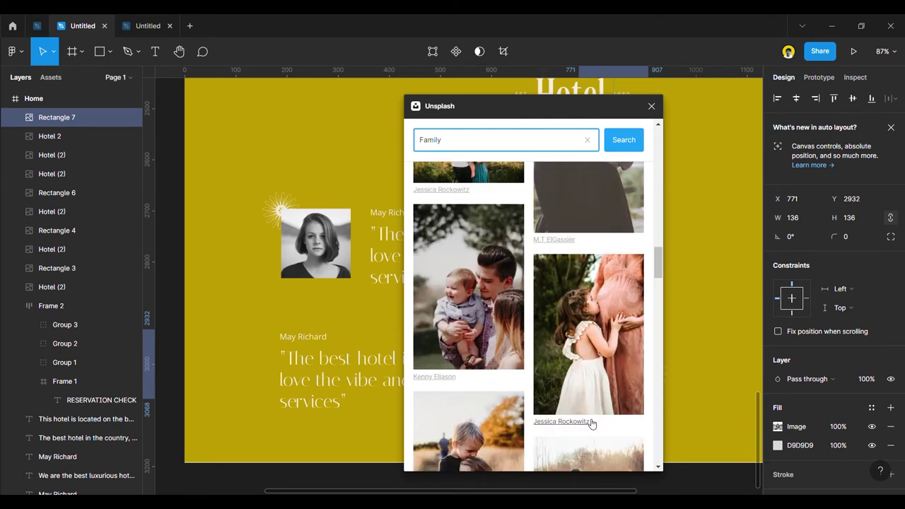
scroll(592, 423, "down", 5)
scroll(578, 412, "down", 15)
scroll(578, 412, "down", 10)
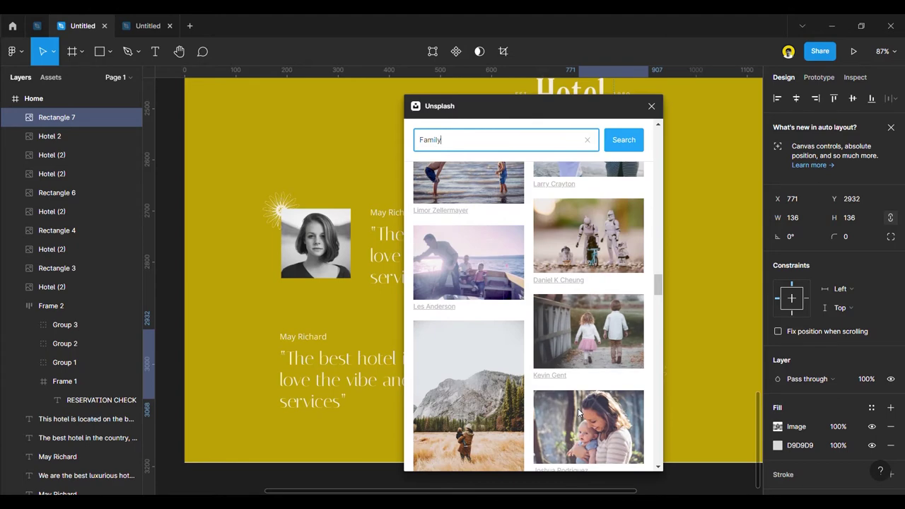
scroll(579, 414, "up", 3)
left_click(601, 332)
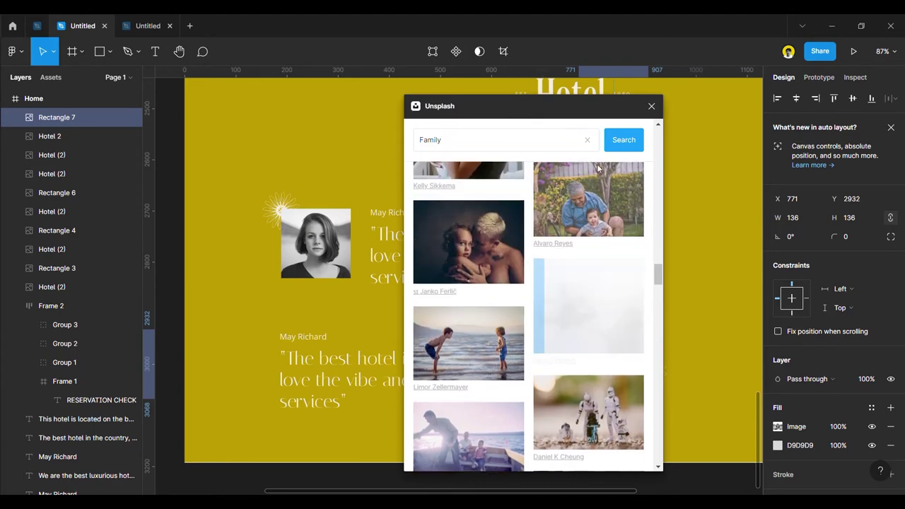
left_click(652, 106)
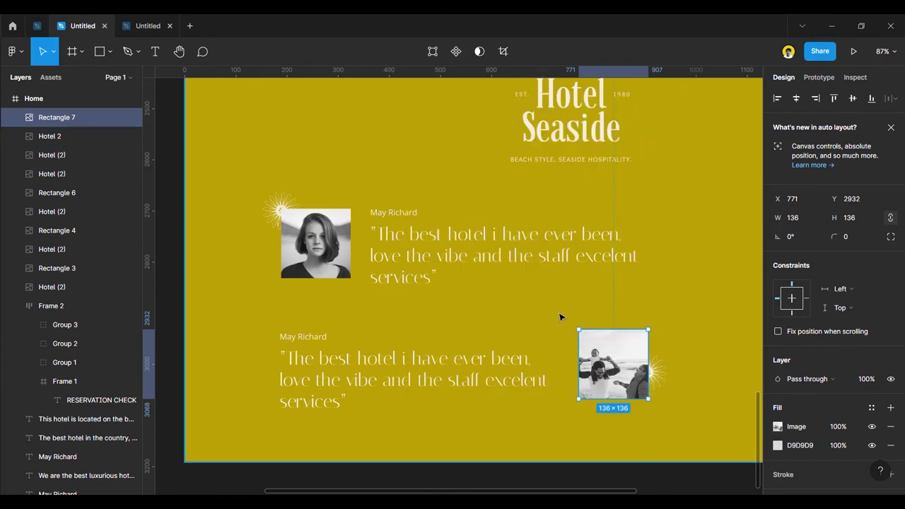
Replace the second name with the new reviewer's family name and fit it on one line.
left_click(300, 340)
type("Jerome")
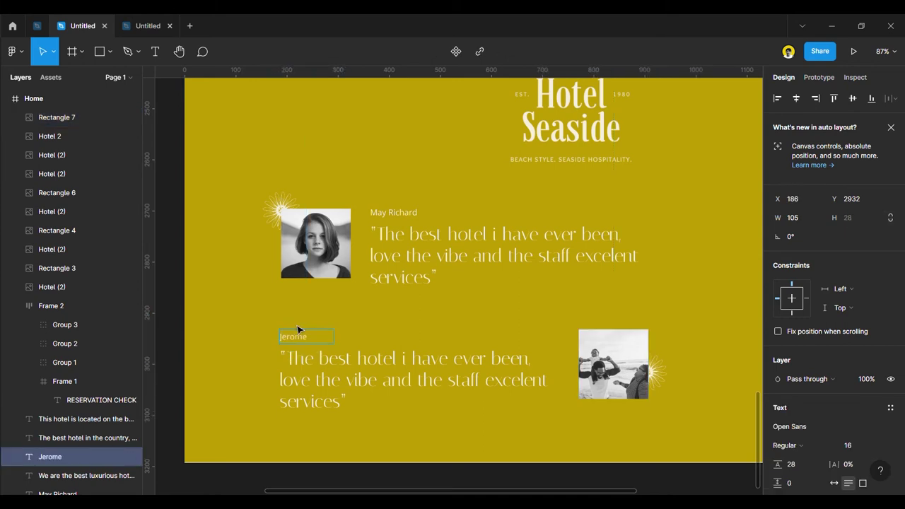
type("Family")
key("Escape")
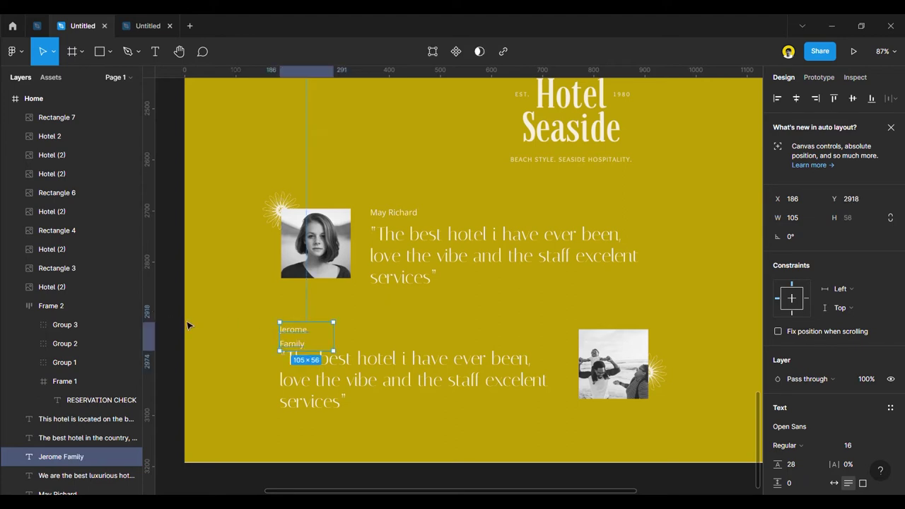
left_click_drag(333, 342, 513, 341)
key("ctrl+z")
left_click(175, 287)
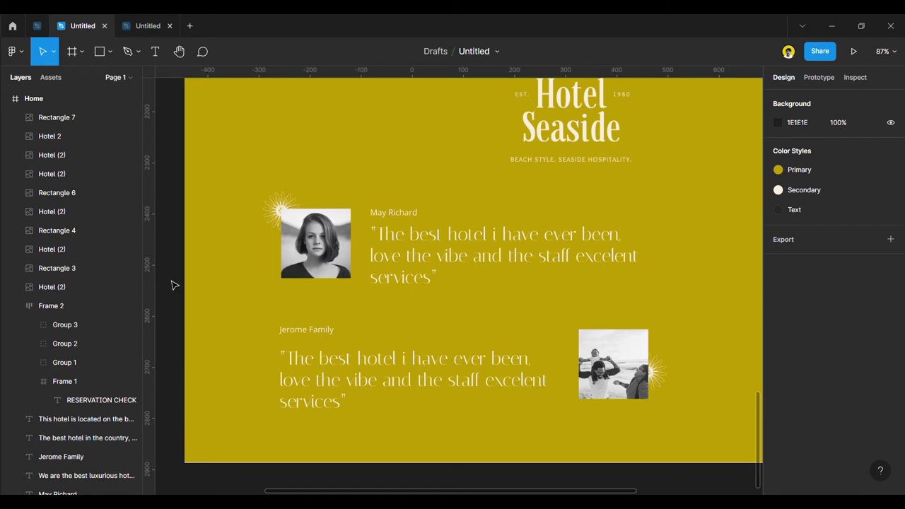
Select the second quote's wording and try drafts starting with 'Our'.
double_click(366, 368)
left_click_drag(285, 358, 347, 411)
type("My")
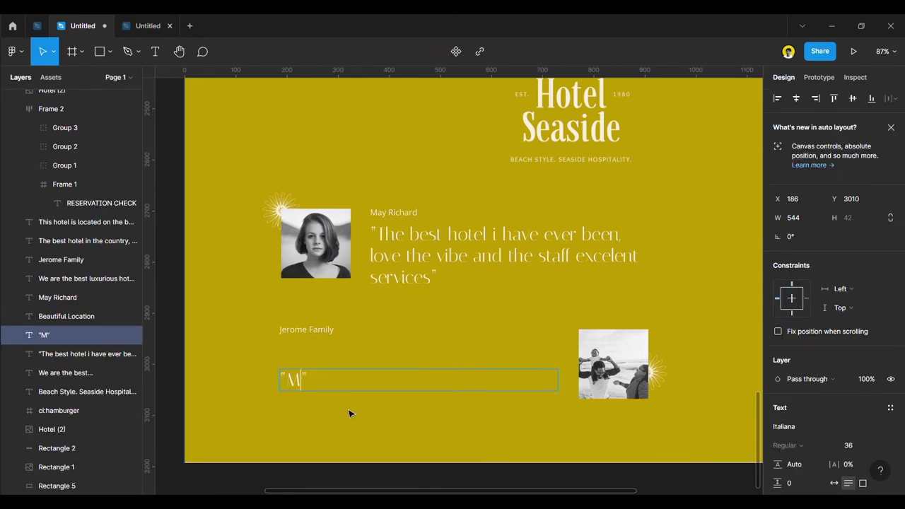
key("BackSpace")
key("BackSpace")
key("BackSpace")
type("Our")
type("vacatio")
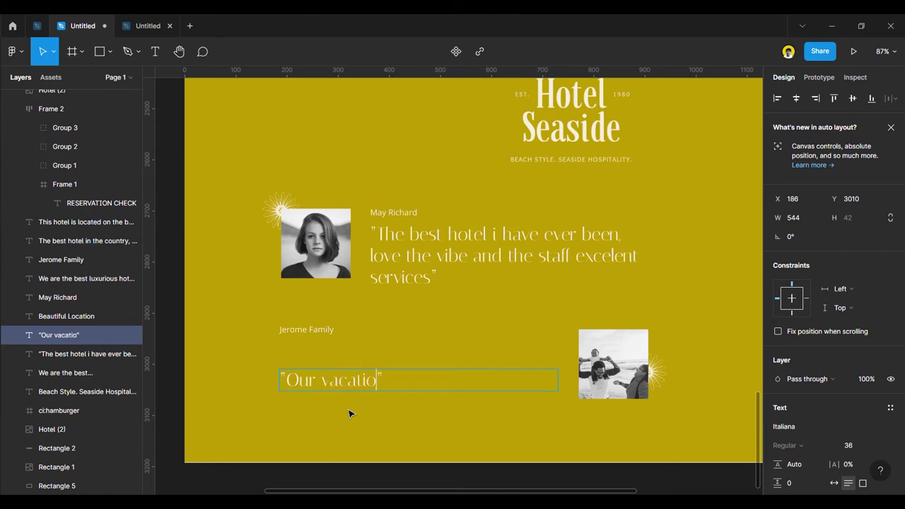
key("BackSpace")
key("BackSpace")
key("BackSpace")
key("BackSpace")
key("BackSpace")
key("BackSpace")
type("stay here becoming so")
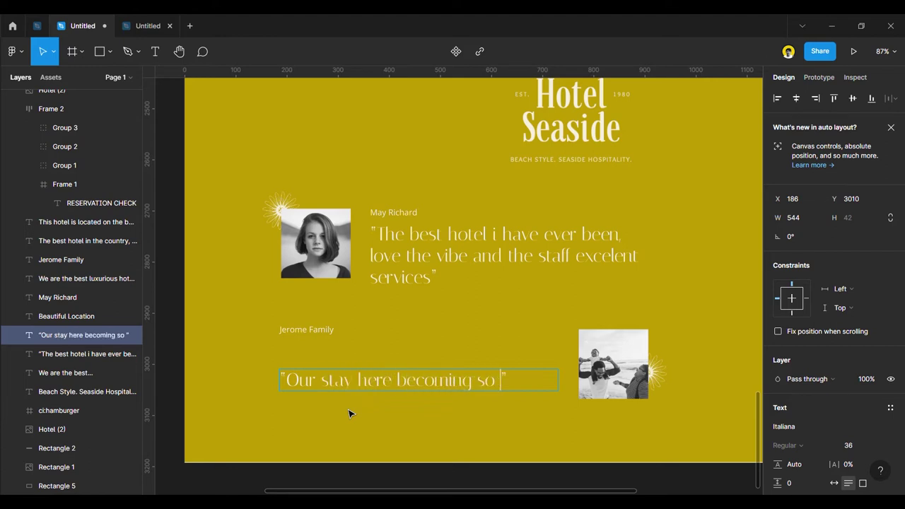
Try more draft wording, then erase it all down to empty quotation marks.
key("BackSpace")
key("BackSpace")
key("BackSpace")
key("BackSpace")
key("BackSpace")
key("BackSpace")
key("BackSpace")
key("BackSpace")
key("BackSpace")
key("BackSpace")
key("BackSpace")
key("BackSpace")
key("BackSpace")
key("BackSpace")
key("BackSpace")
key("BackSpace")
key("BackSpace")
key("BackSpace")
key("BackSpace")
key("BackSpace")
key("BackSpace")
key("BackSpace")
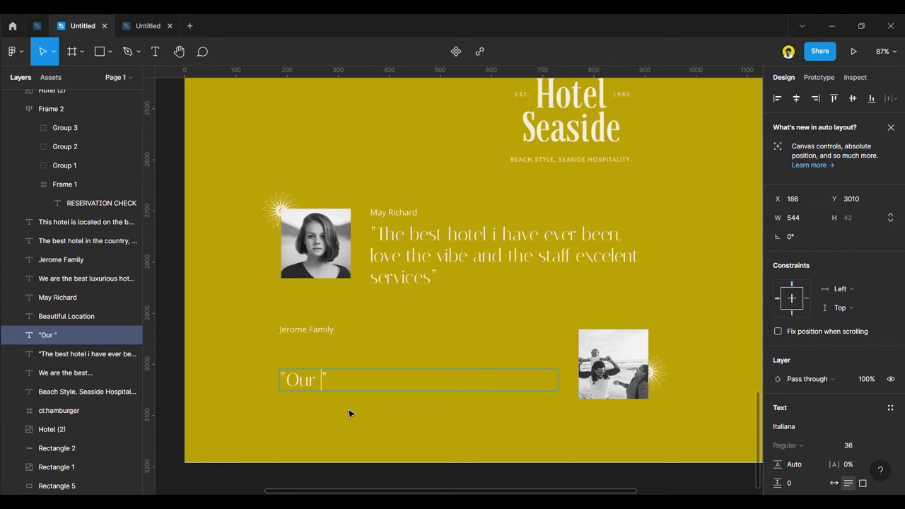
type("day")
key("BackSpace")
key("BackSpace")
key("BackSpace")
type("time off really g")
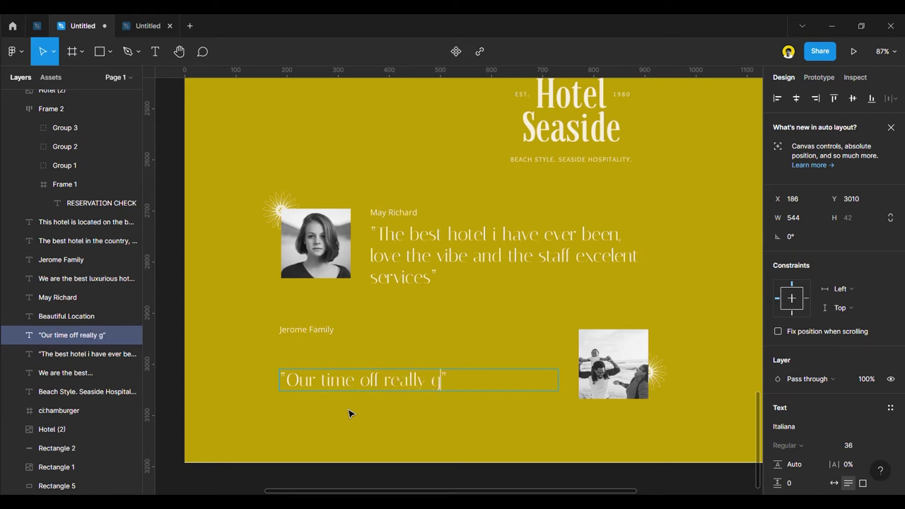
type("et ")
type("on")
key("BackSpace")
key("BackSpace")
type("more")
key("BackSpace")
key("BackSpace")
key("BackSpace")
key("BackSpace")
key("BackSpace")
key("BackSpace")
key("BackSpace")
key("BackSpace")
key("BackSpace")
key("BackSpace")
key("BackSpace")
key("BackSpace")
key("BackSpace")
key("BackSpace")
key("BackSpace")
key("BackSpace")
key("BackSpace")
key("BackSpace")
key("BackSpace")
key("BackSpace")
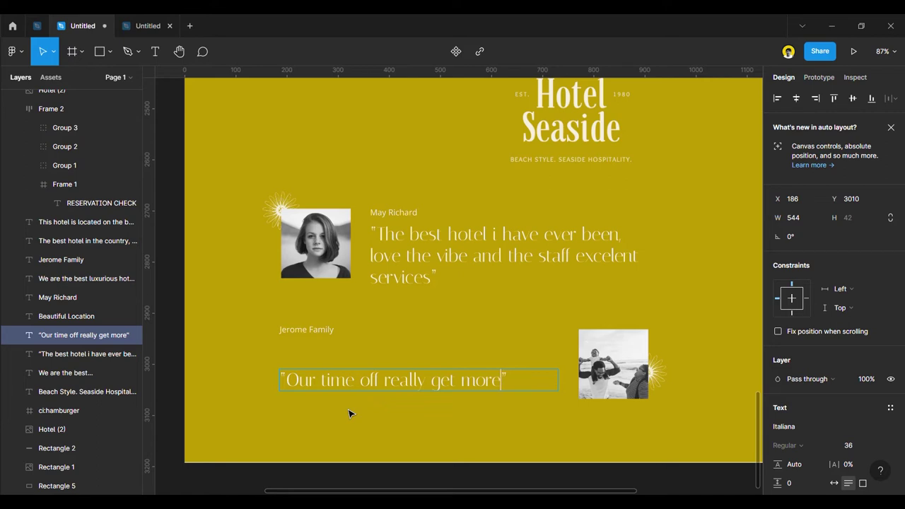
key("BackSpace")
key("BackSpace")
key("BackSpace")
key("BackSpace")
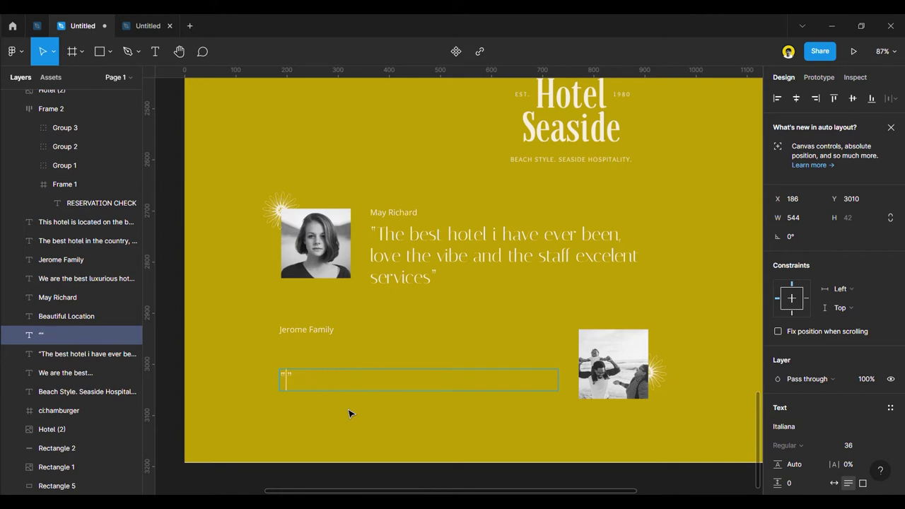
Type the quote opening 'Every year we go on vacation and this is our first time with my son'.
type("I")
key("BackSpace")
key("BackSpace")
type("every")
key("BackSpace")
key("BackSpace")
key("BackSpace")
key("BackSpace")
key("BackSpace")
type("every")
key("BackSpace")
key("BackSpace")
key("BackSpace")
key("BackSpace")
key("BackSpace")
type("Every year we go ")
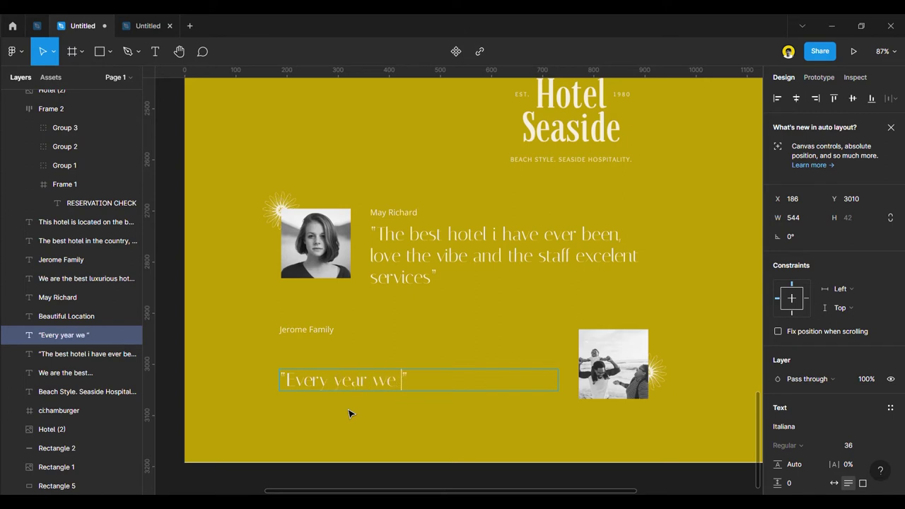
type("on va")
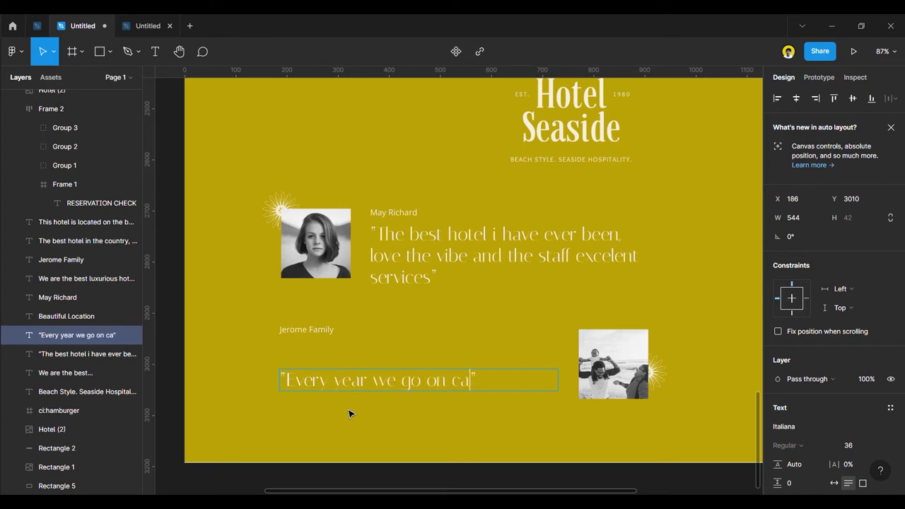
type("cation and")
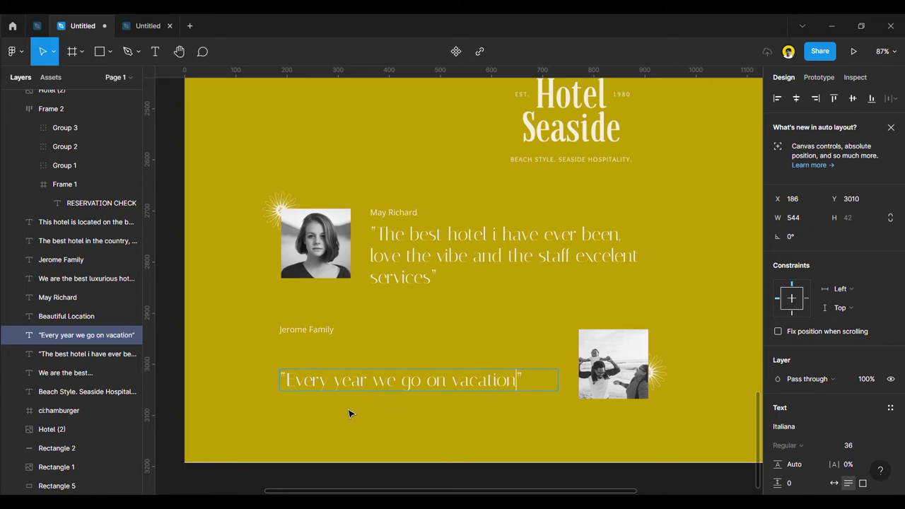
type(" this is ")
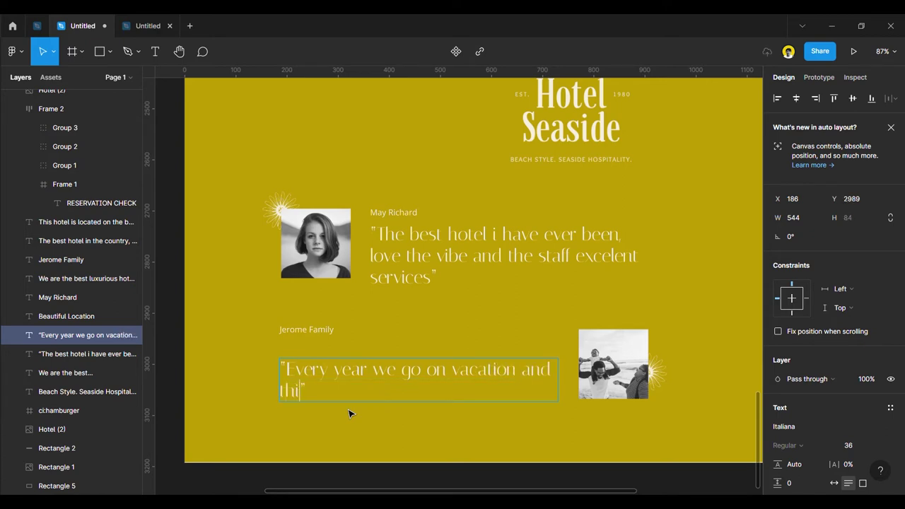
type("our first ")
type("time wi")
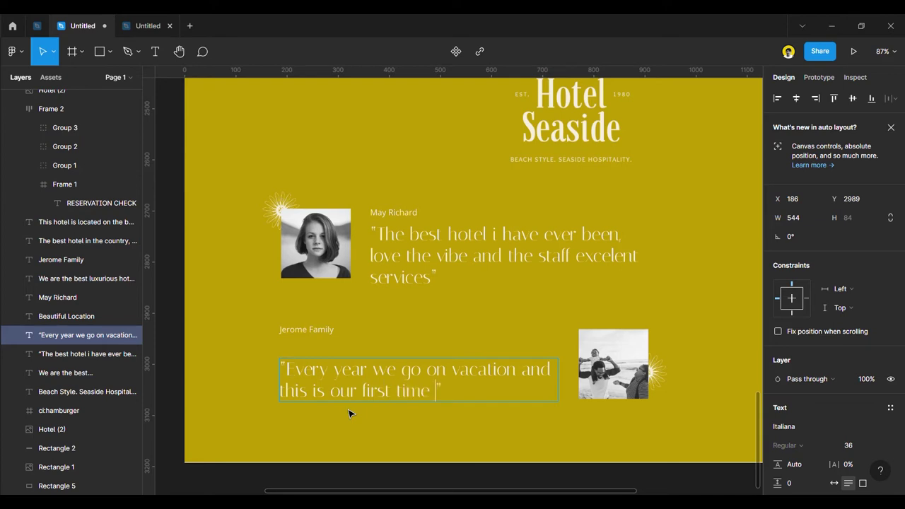
type("th my son")
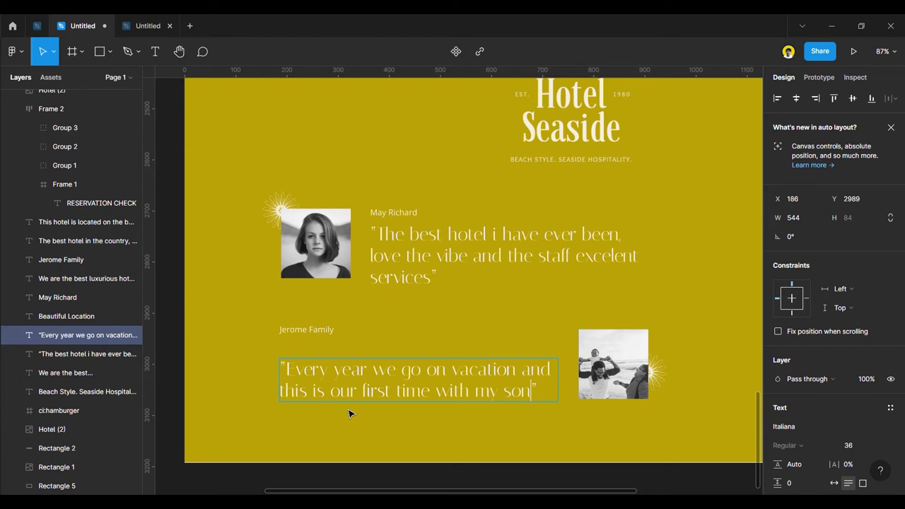
Change the ending to 'our son, and Seaside really had our heart here, we will definitely come again'.
key("BackSpace")
key("BackSpace")
key("BackSpace")
key("BackSpace")
key("BackSpace")
key("BackSpace")
type("our son")
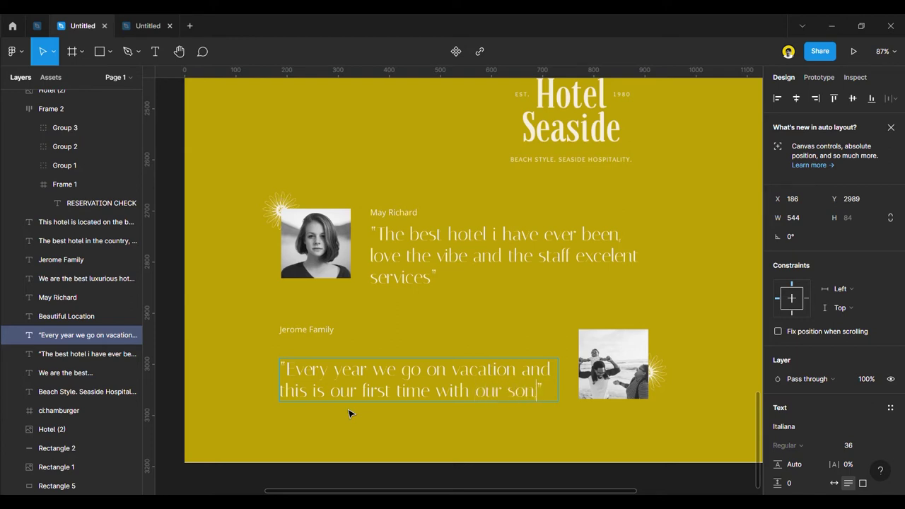
type(", an")
key("BackSpace")
type("nd Sead")
key("BackSpace")
type("side")
key("BackSpace")
key("BackSpace")
key("BackSpace")
type("ide really ")
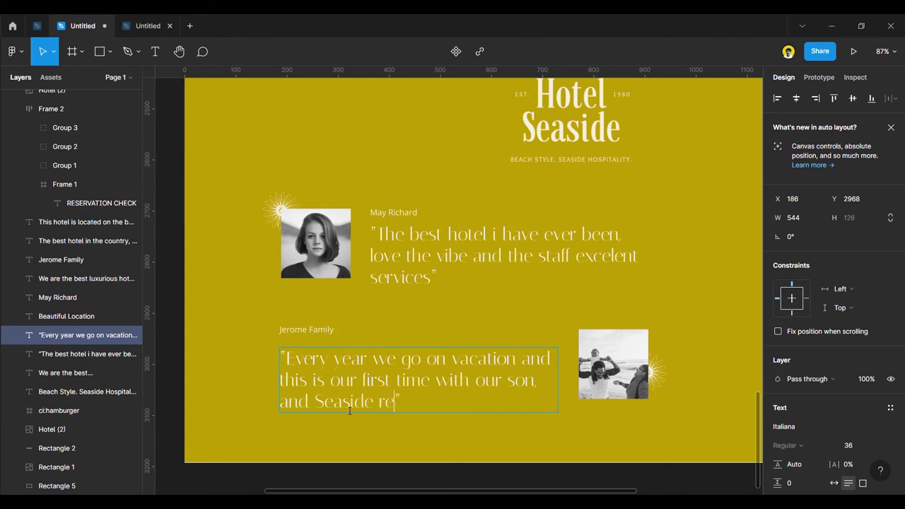
type("had our ")
type("heart here")
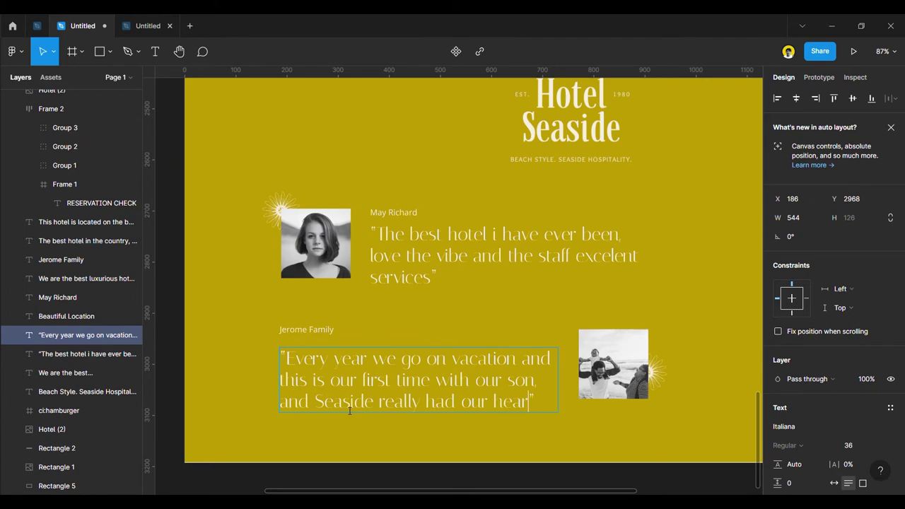
type(", ")
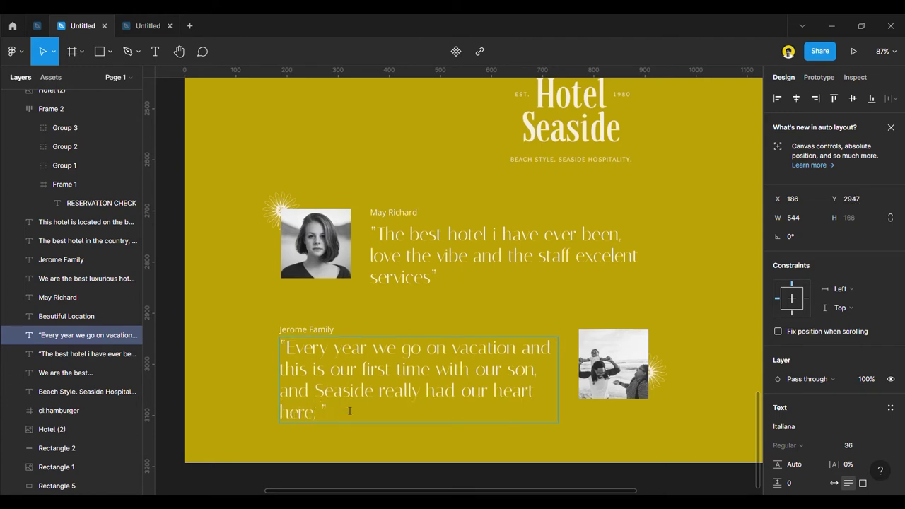
type("We")
key("BackSpace")
key("BackSpace")
type("we will definitely come again")
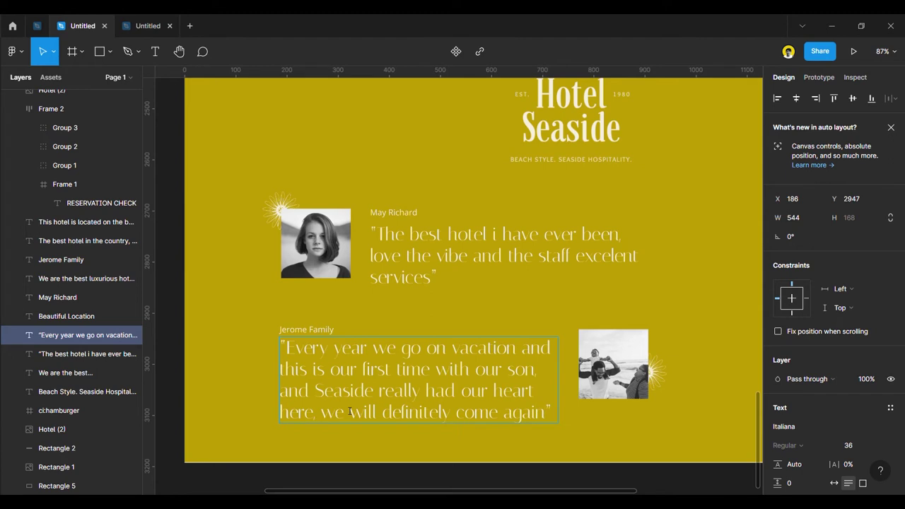
Move the second testimonial's quote down about 10 px.
left_click(177, 314)
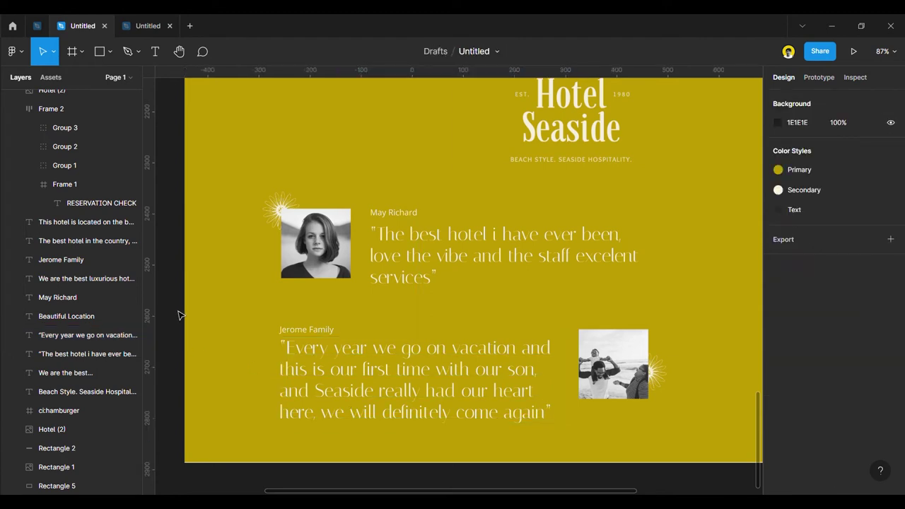
left_click(337, 367)
left_click_drag(338, 368, 335, 374)
key("Escape")
Raise the family photo and its sun flare together by a few pixels.
scroll(335, 373, "down", 3)
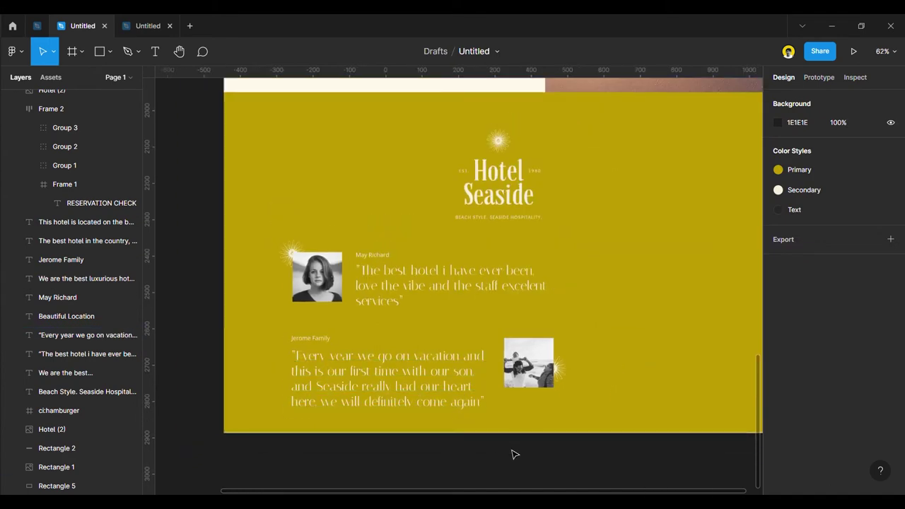
left_click(527, 368)
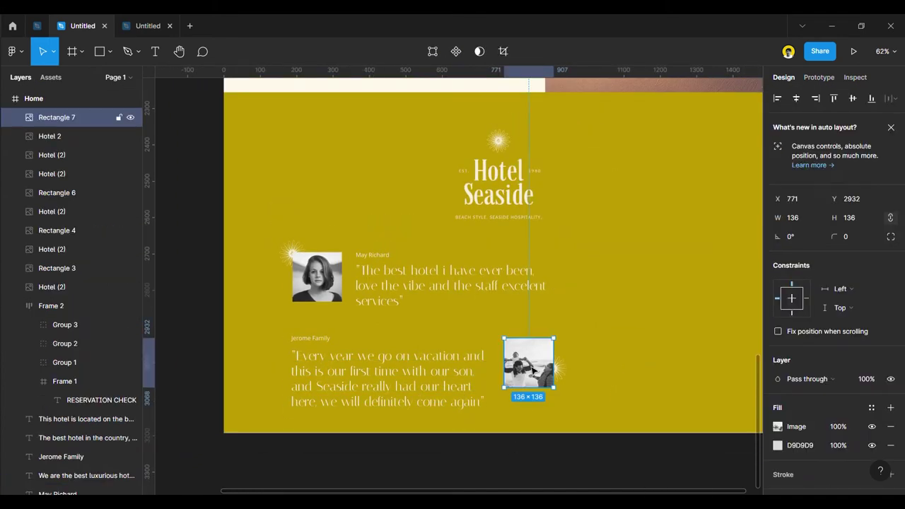
left_click(398, 370)
left_click(530, 367)
left_click(564, 371, "shift")
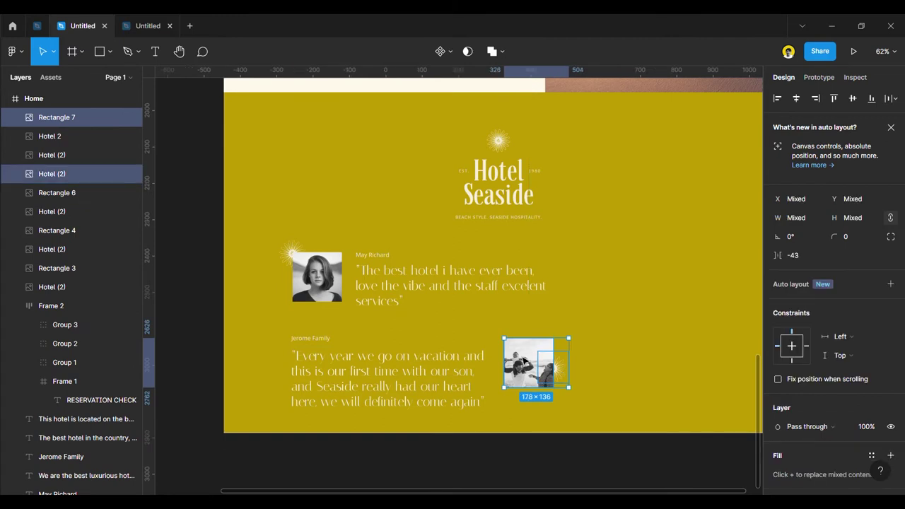
left_click_drag(524, 358, 524, 354)
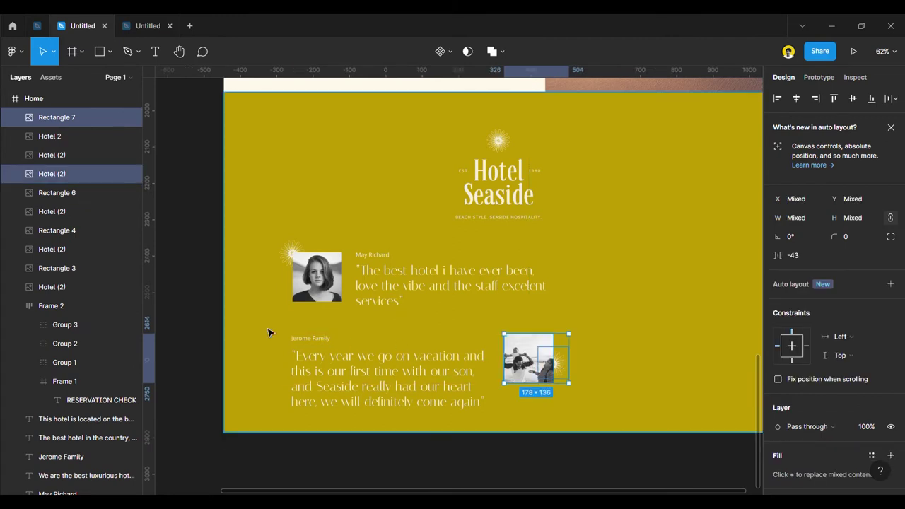
left_click(219, 320)
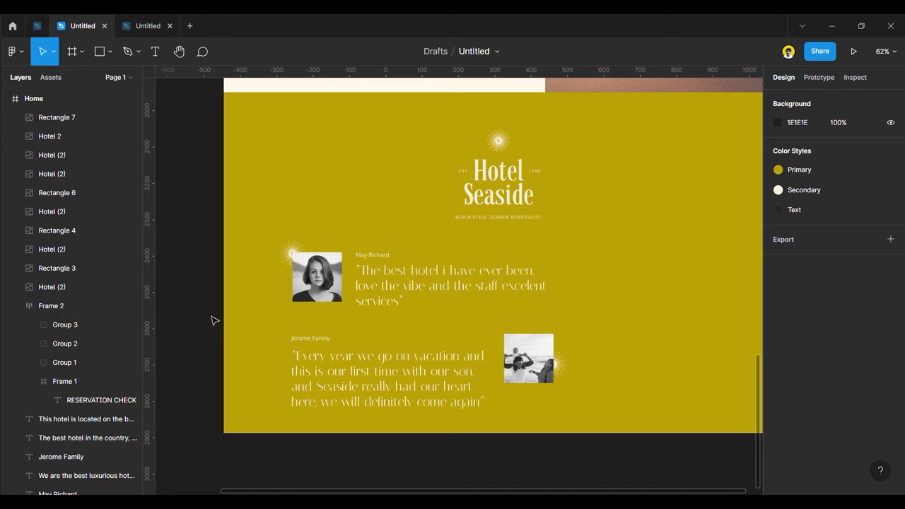
scroll(214, 320, "up", 1)
scroll(219, 327, "up", 3)
scroll(307, 413, "down", 3)
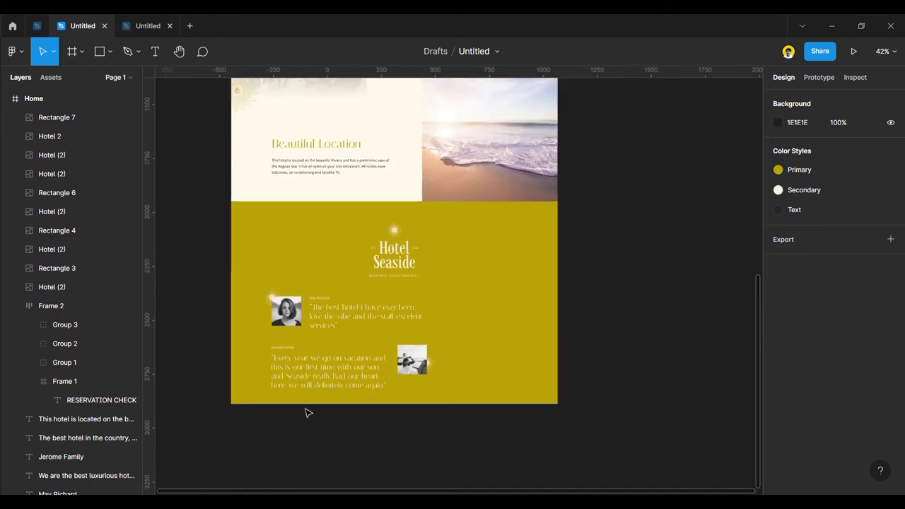
scroll(309, 411, "up", 4)
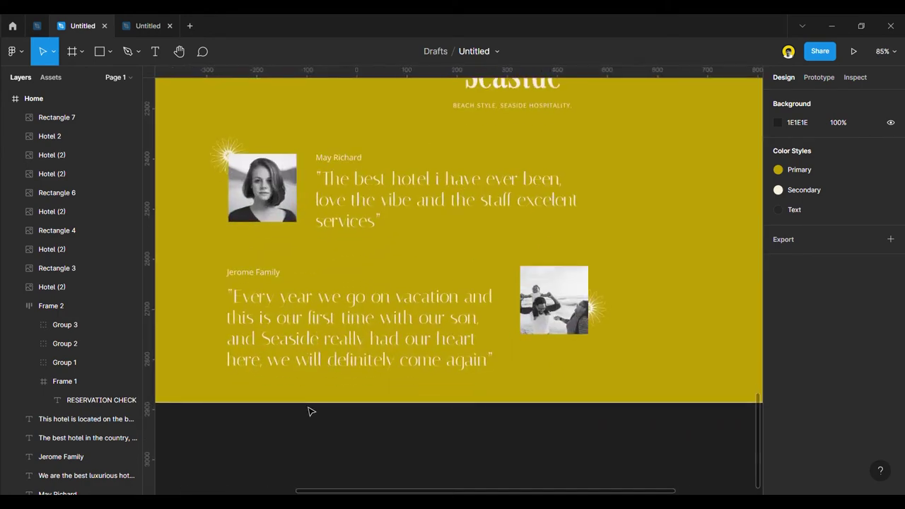
Replace the words after 'Seaside really' with 'give us pleasure'.
left_click(320, 363)
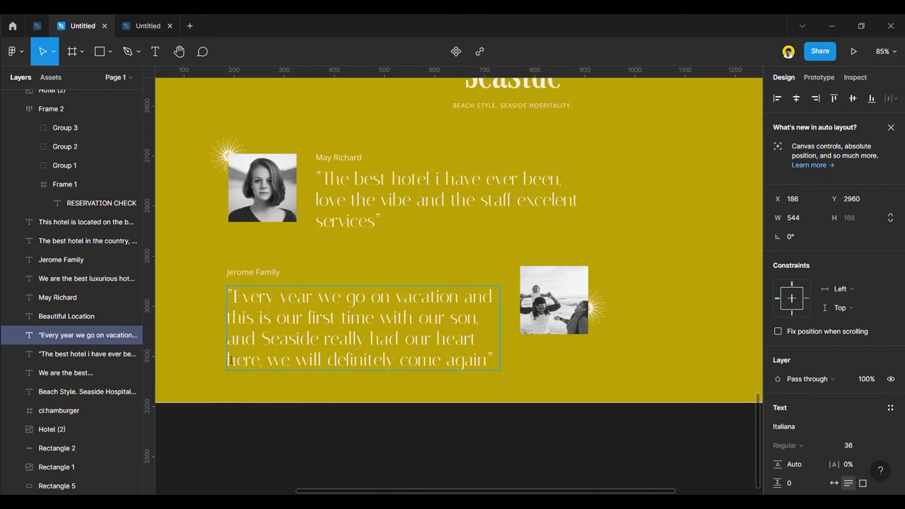
left_click(483, 341)
left_click_drag(481, 341, 484, 362)
key("BackSpace")
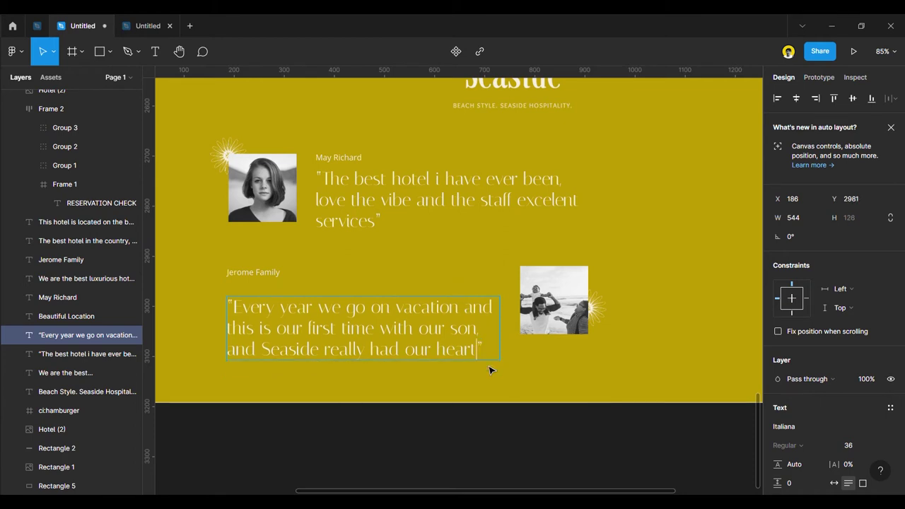
key("BackSpace")
key("BackSpace")
key("BackSpace")
key("BackSpace")
key("BackSpace")
key("BackSpace")
key("BackSpace")
key("BackSpace")
key("BackSpace")
key("BackSpace")
key("BackSpace")
key("BackSpace")
key("BackSpace")
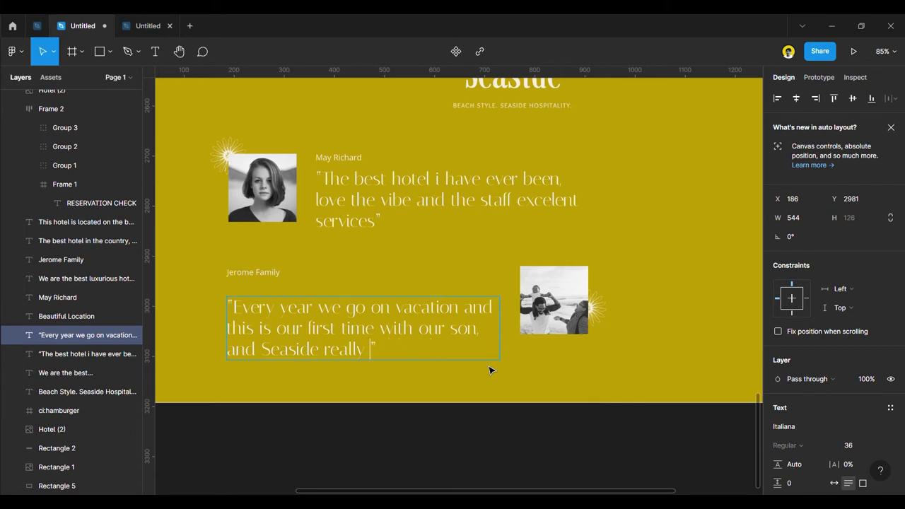
type("felt")
key("BackSpace")
key("BackSpace")
key("BackSpace")
key("BackSpace")
type("give us ")
type("pleasure")
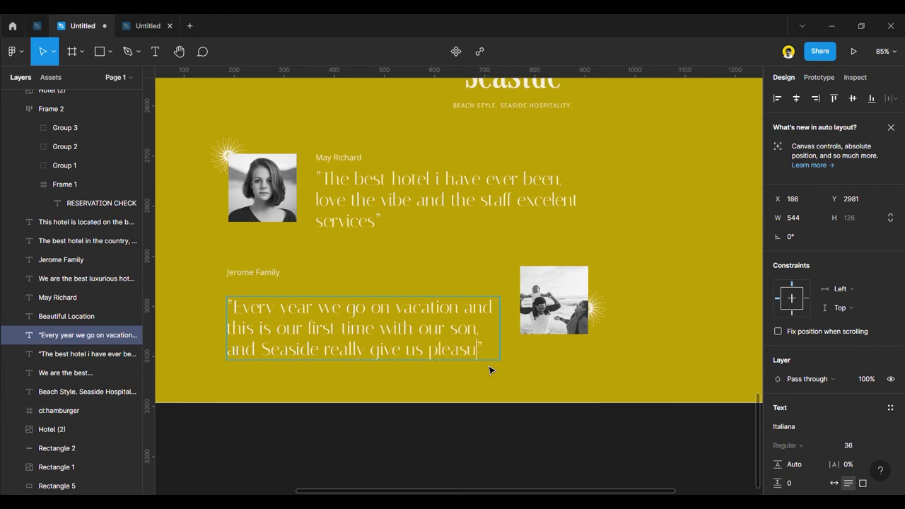
key("Escape")
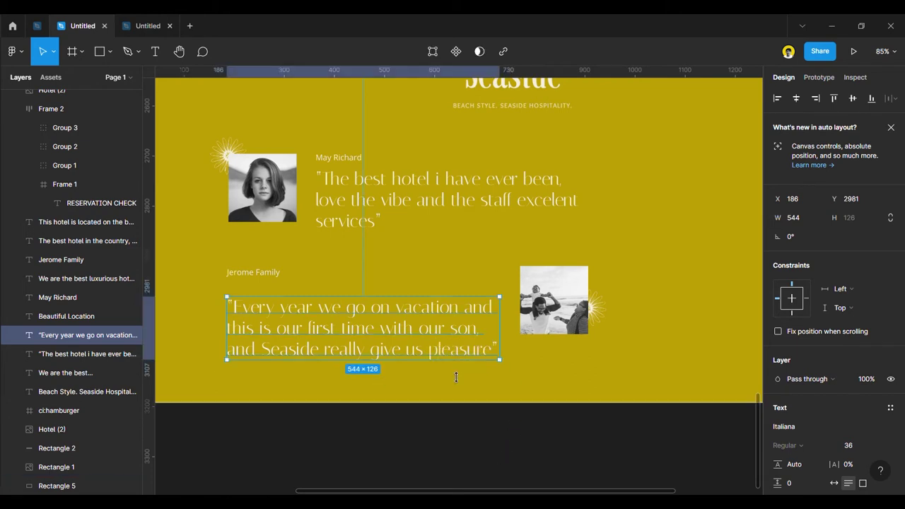
Add 'to stay here' before the quote's closing quotation mark.
double_click(495, 354)
left_click(495, 354)
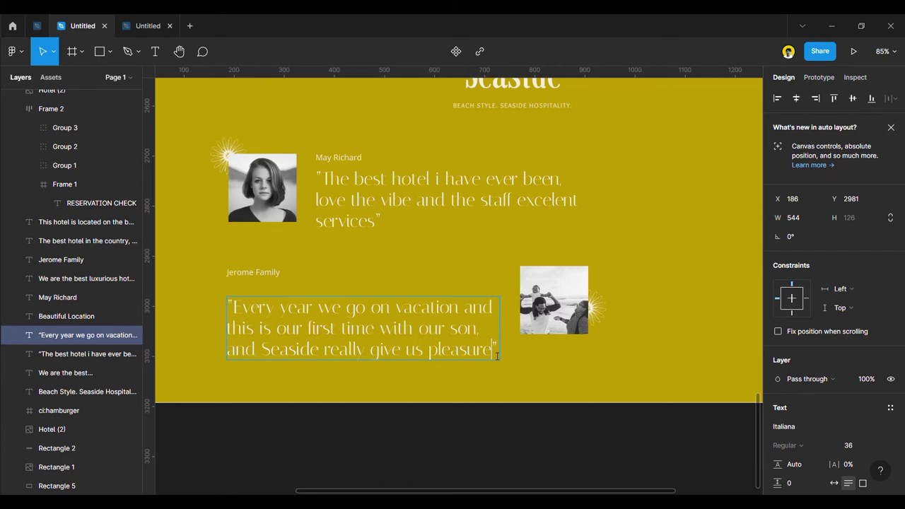
type("to ")
type("stay")
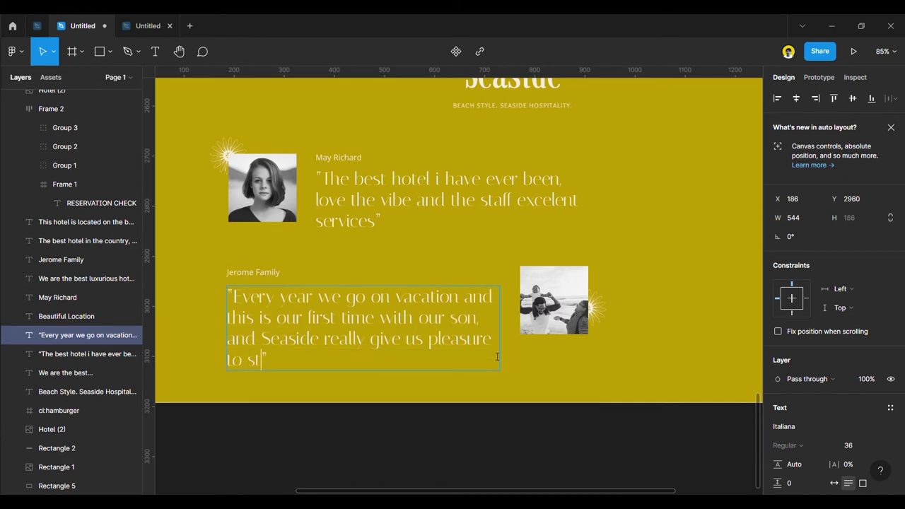
type(" here")
Finish the Jerome Family quote with 'to stay here', nudge it up, and set its name-to-quote gap to 10.
key("Escape")
left_click_drag(360, 344, 360, 340)
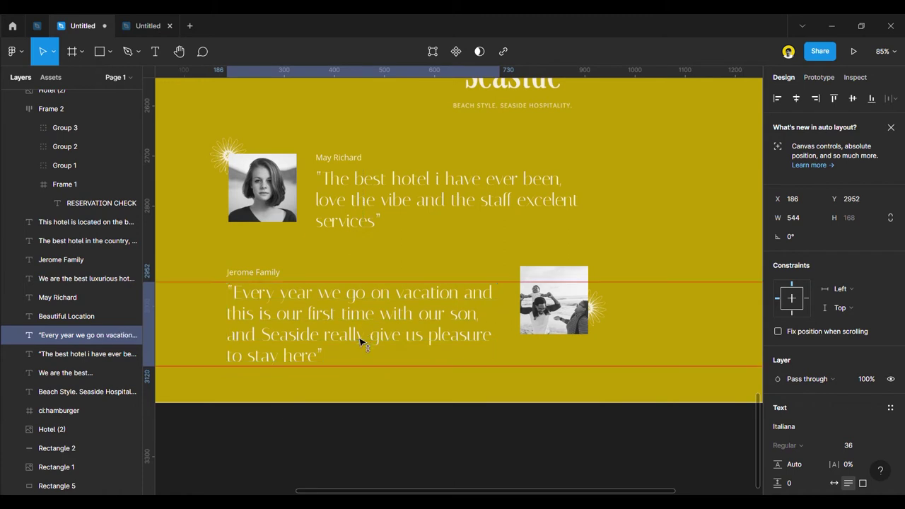
left_click(254, 273, "shift")
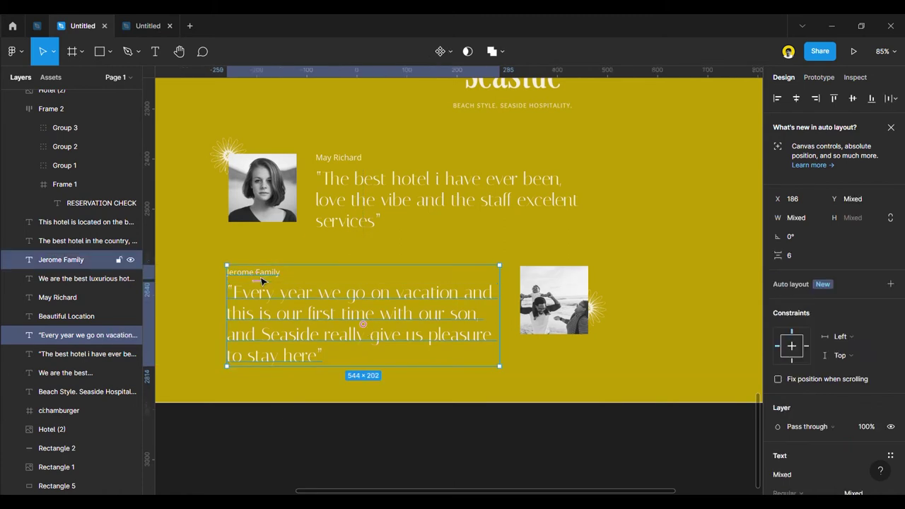
left_click(360, 215)
left_click(351, 163, "shift")
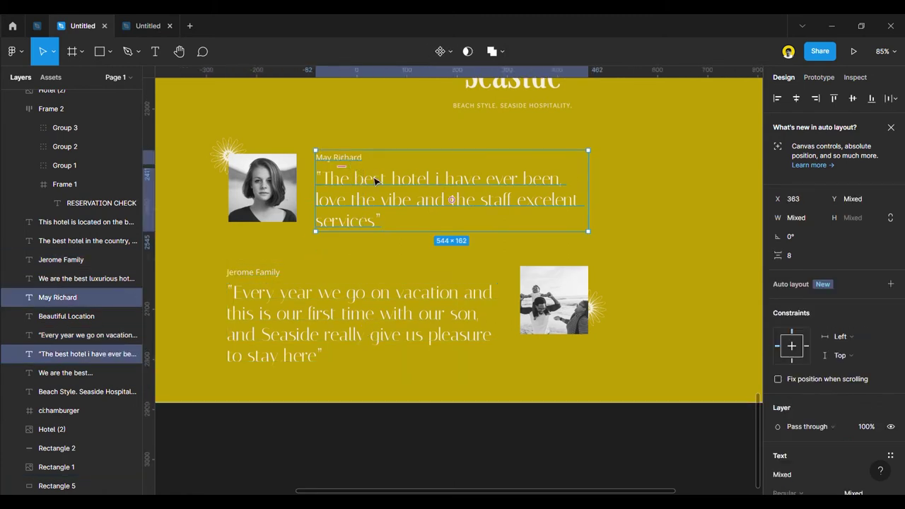
left_click(293, 323)
left_click(260, 273, "shift")
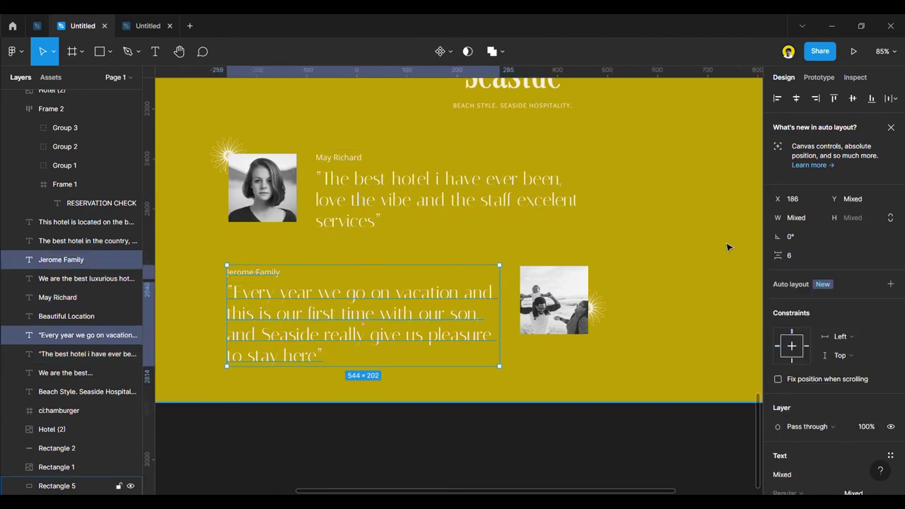
left_click(795, 257)
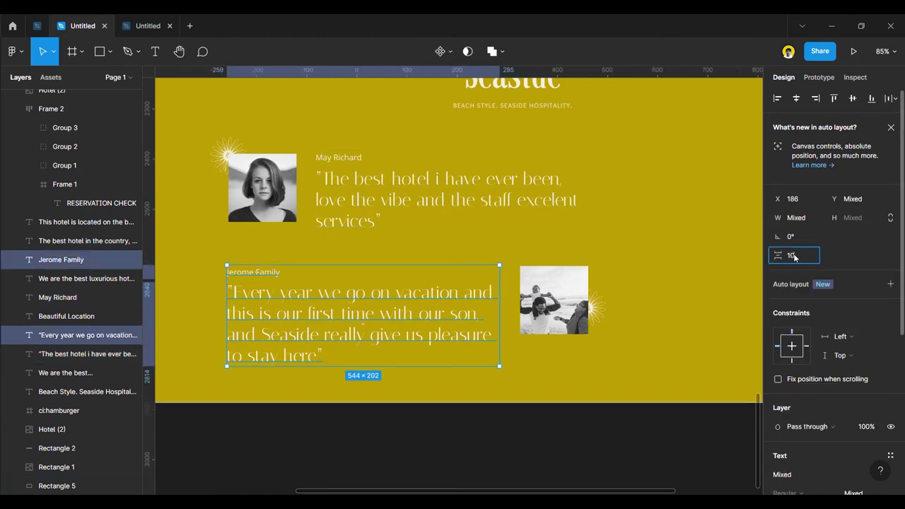
type("10")
key("Return")
left_click(379, 201)
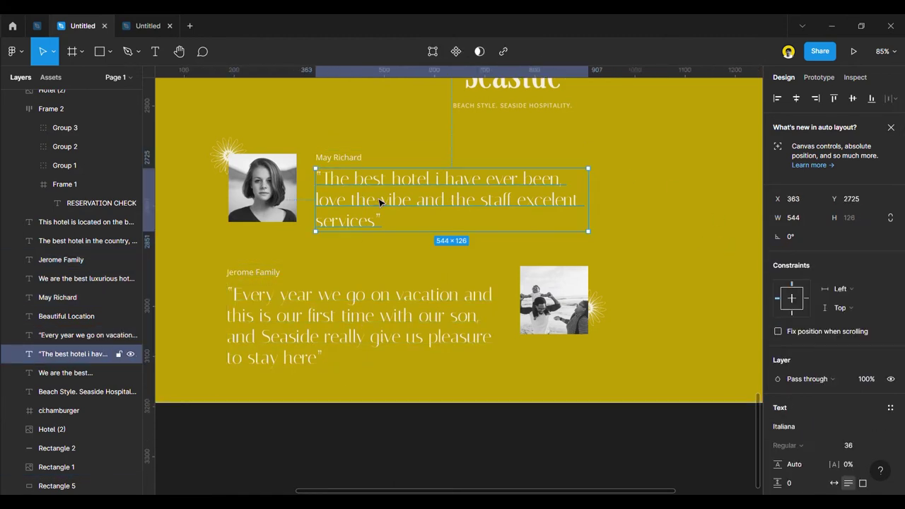
left_click(356, 164, "shift")
left_click(798, 257)
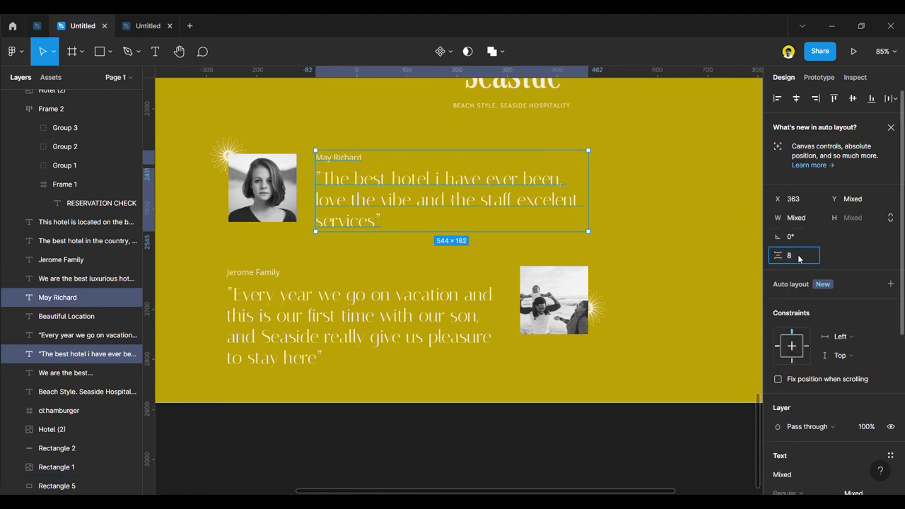
type("10")
key("Return")
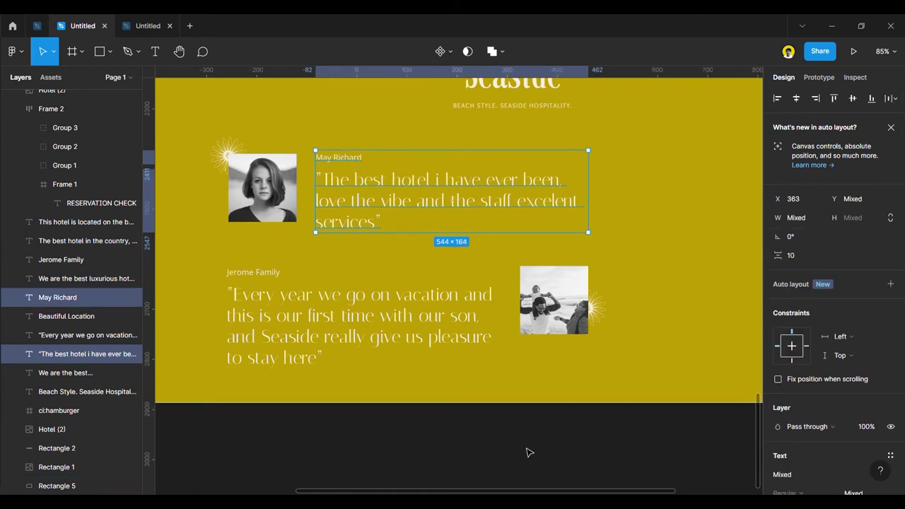
left_click(544, 444)
scroll(504, 442, "down", 5)
scroll(509, 439, "down", 2)
Check that the square photo sits aligned to the right of the Jerome Family quote.
scroll(523, 436, "up", 2)
scroll(565, 382, "down", 6)
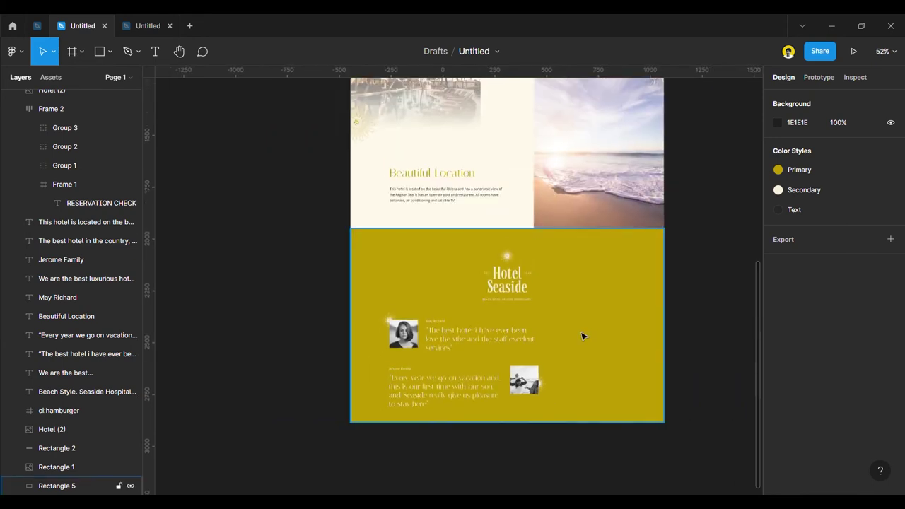
scroll(629, 345, "up", 3)
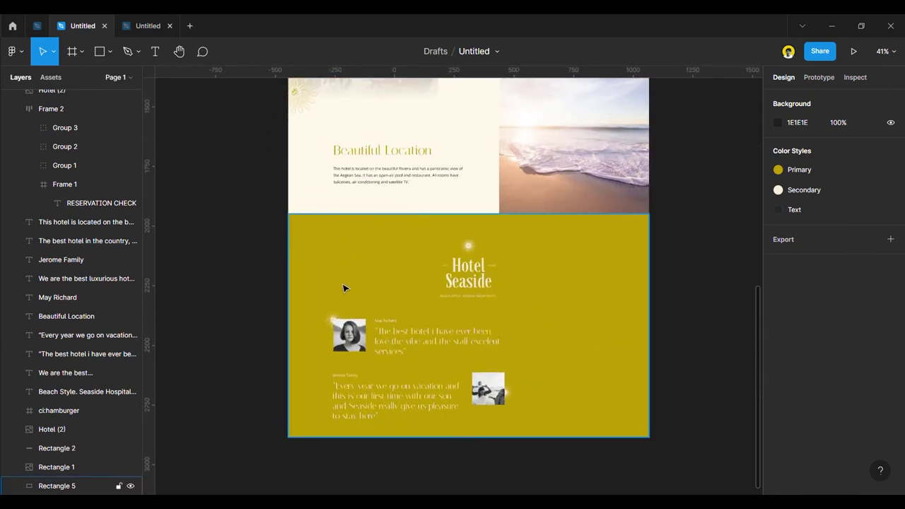
scroll(564, 391, "up", 1)
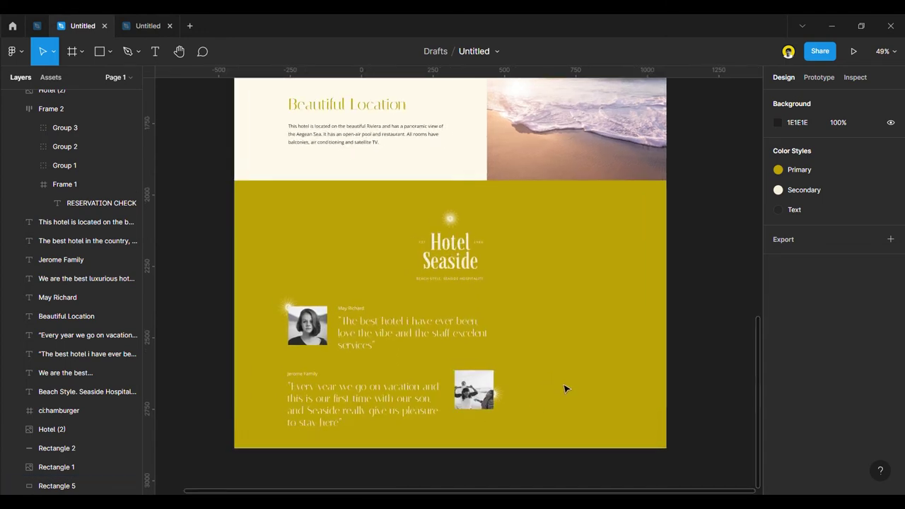
left_click(488, 398)
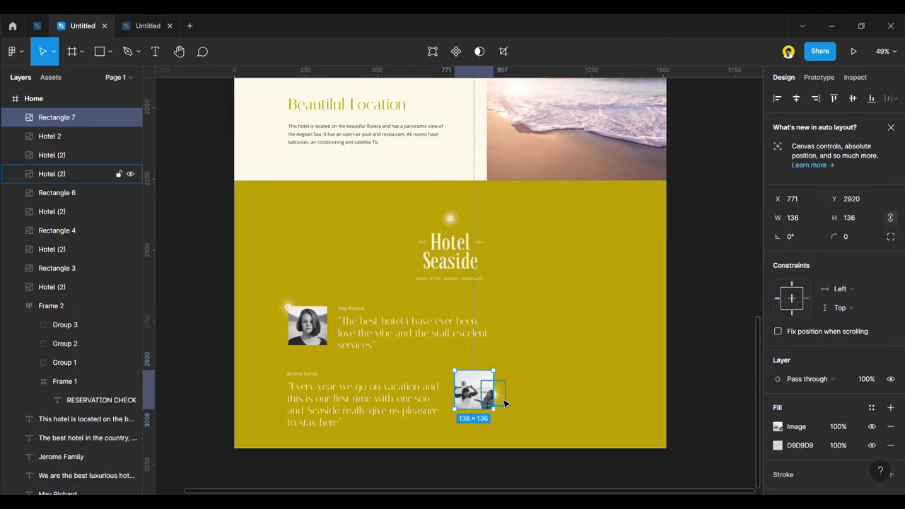
left_click(504, 404, "shift")
left_click(318, 384, "shift")
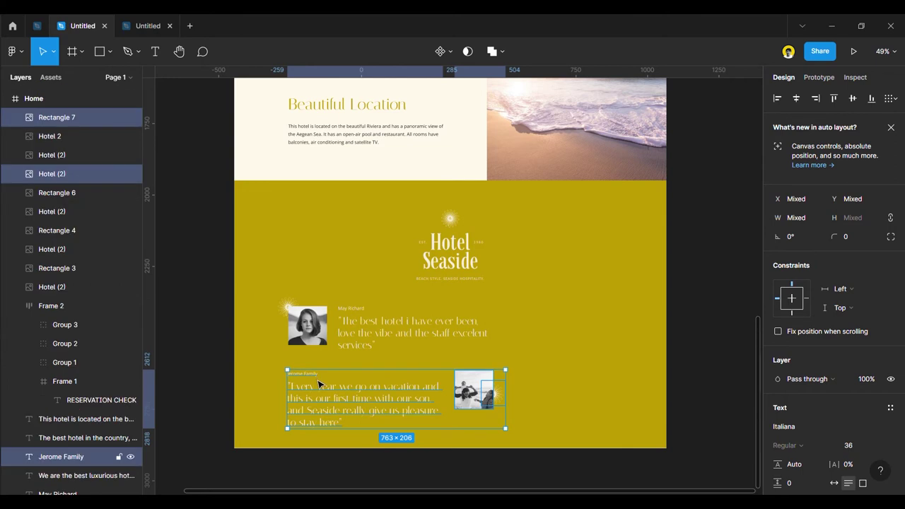
left_click(707, 413)
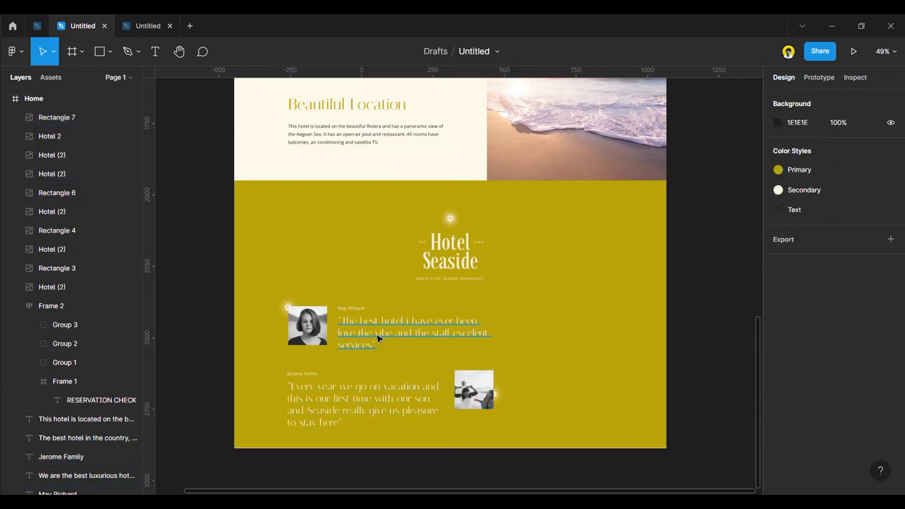
left_click_drag(379, 339, 592, 313)
double_click(592, 312)
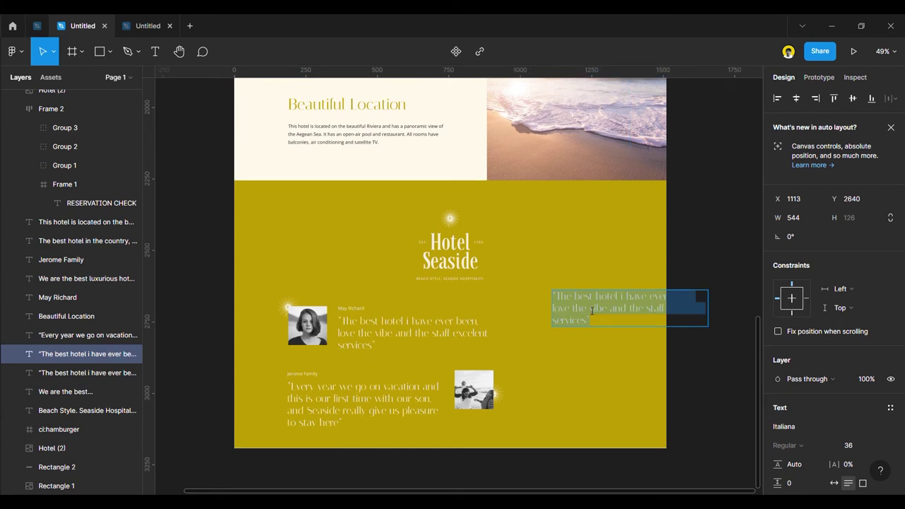
type("What our Guest Say")
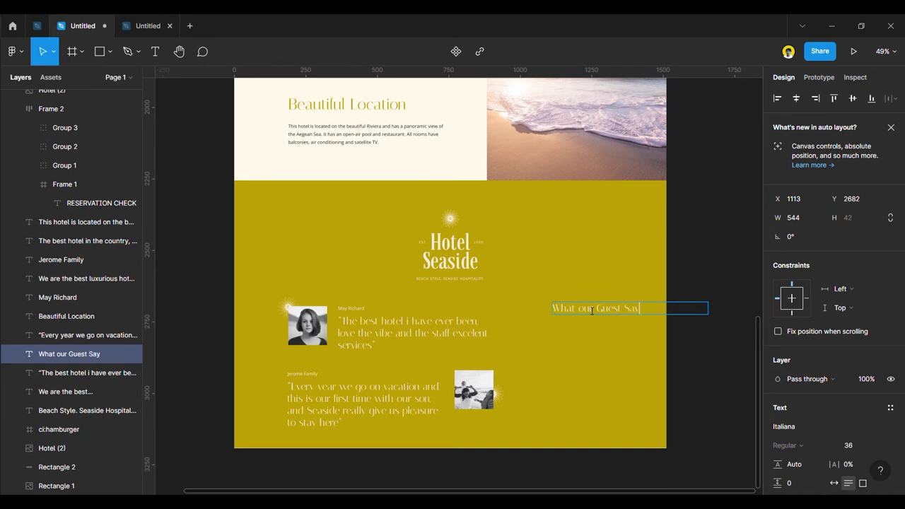
key("Escape")
left_click_drag(717, 317, 642, 316)
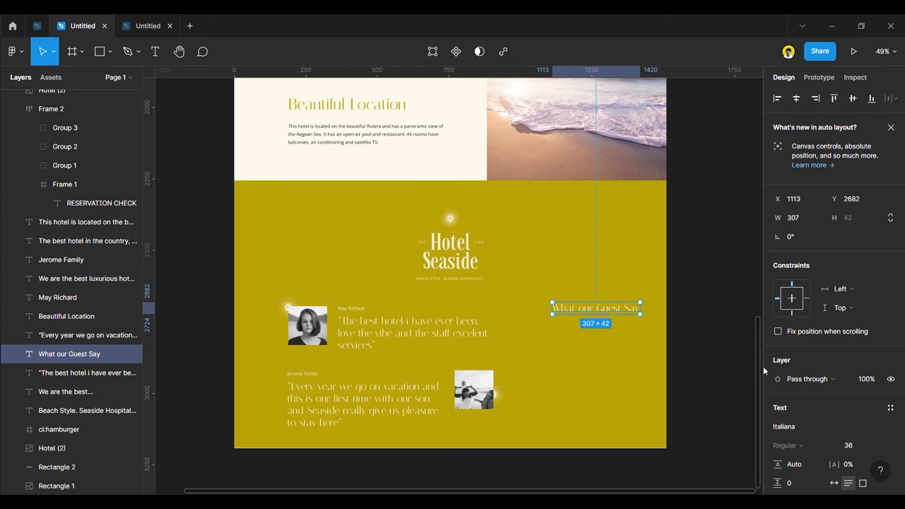
left_click(883, 447)
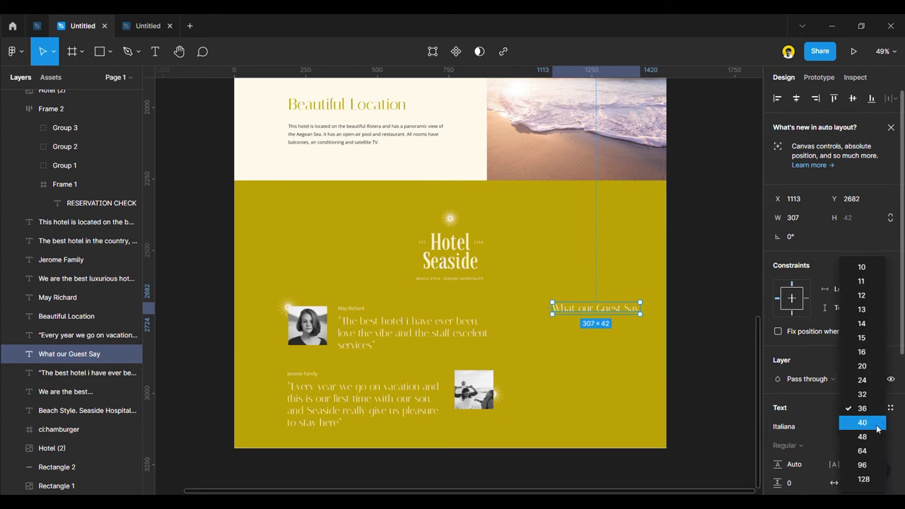
left_click(864, 450)
left_click_drag(612, 303, 612, 345)
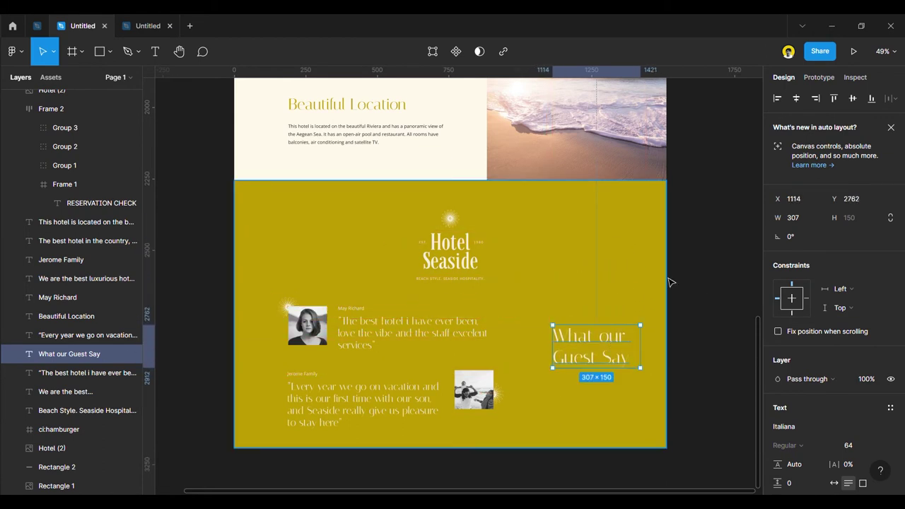
Place a copy of the sun ornament overlapping the heading's upper left.
left_click(495, 218)
left_click_drag(282, 311, 582, 330)
left_click_drag(614, 363, 572, 344)
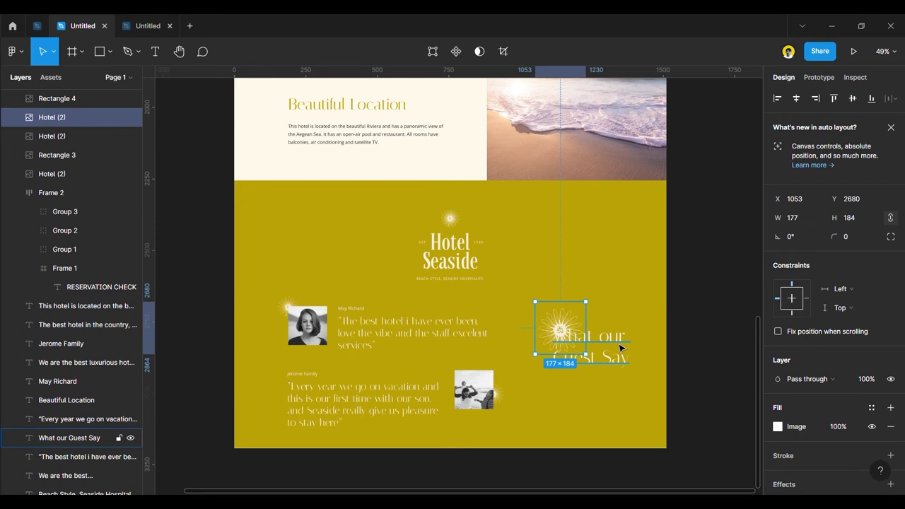
Retype the heading as 'What it's like to stay here' and move it lower in the footer.
left_click(620, 348)
type("What")
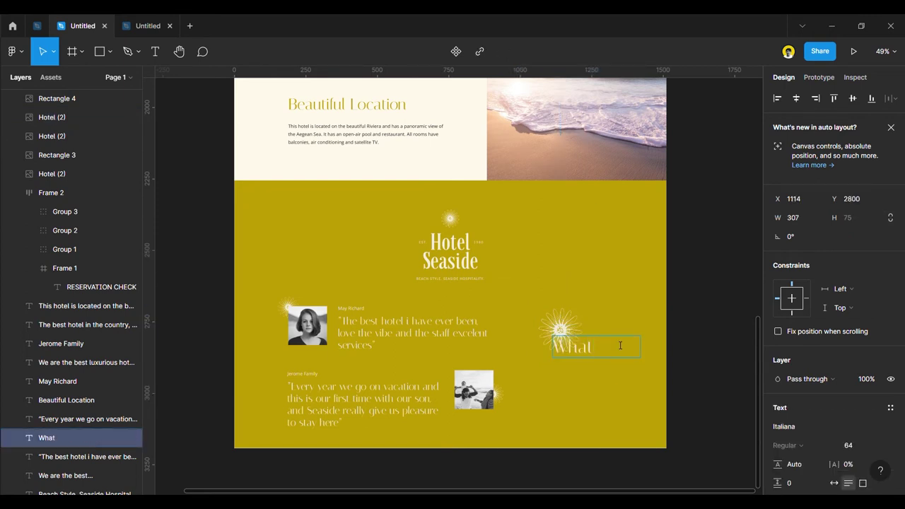
type(" it's like to s")
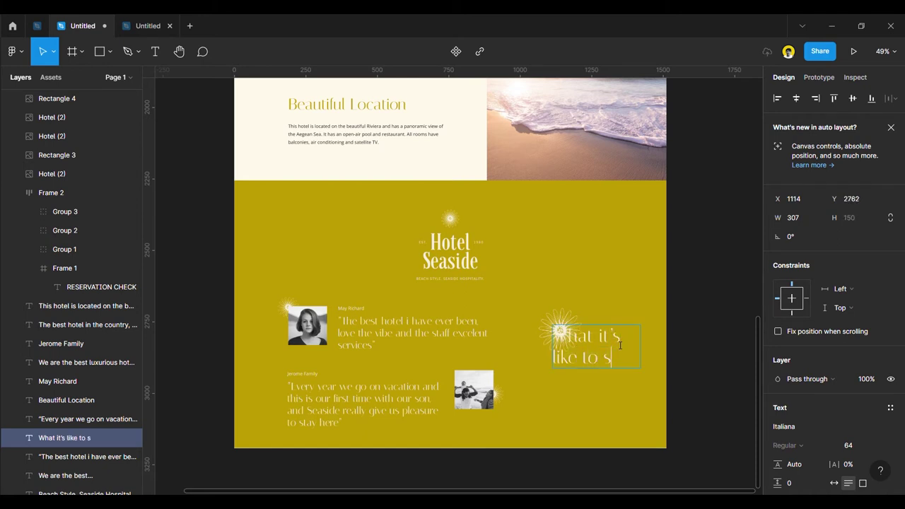
type("tay he")
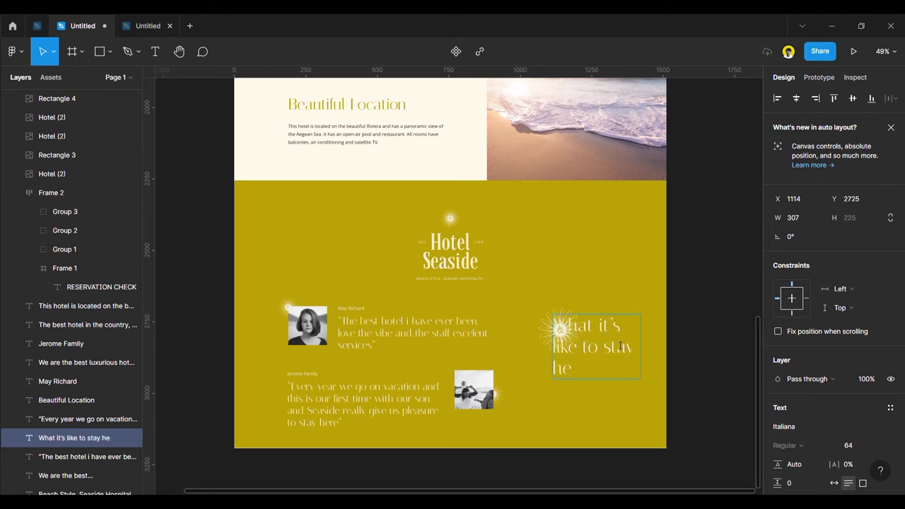
type("re")
key("Escape")
left_click(677, 360)
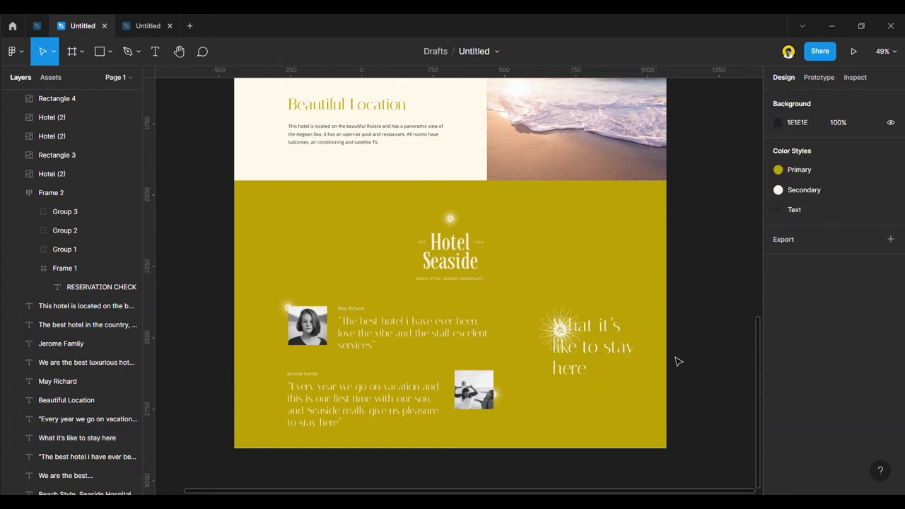
left_click_drag(626, 356, 629, 398)
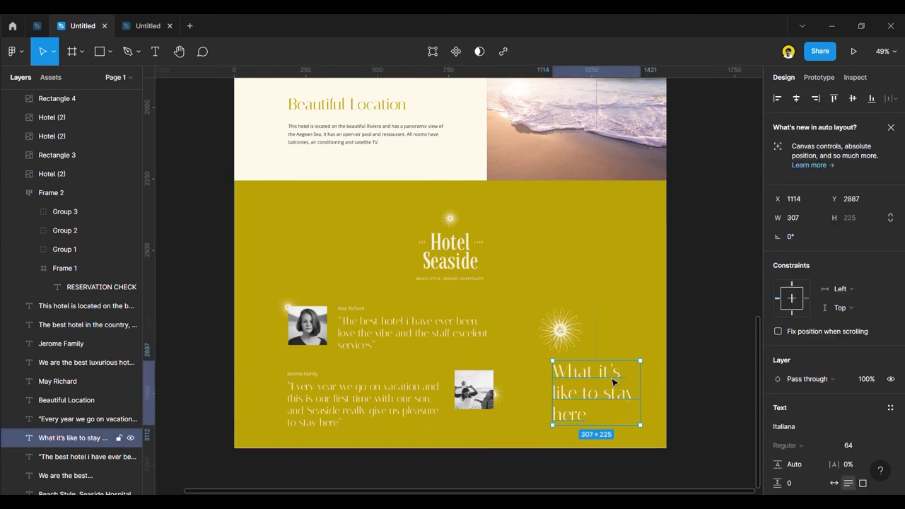
Move the sun ornament so it overhangs the page's left edge.
left_click_drag(566, 343, 665, 203)
scroll(664, 213, "up", 5)
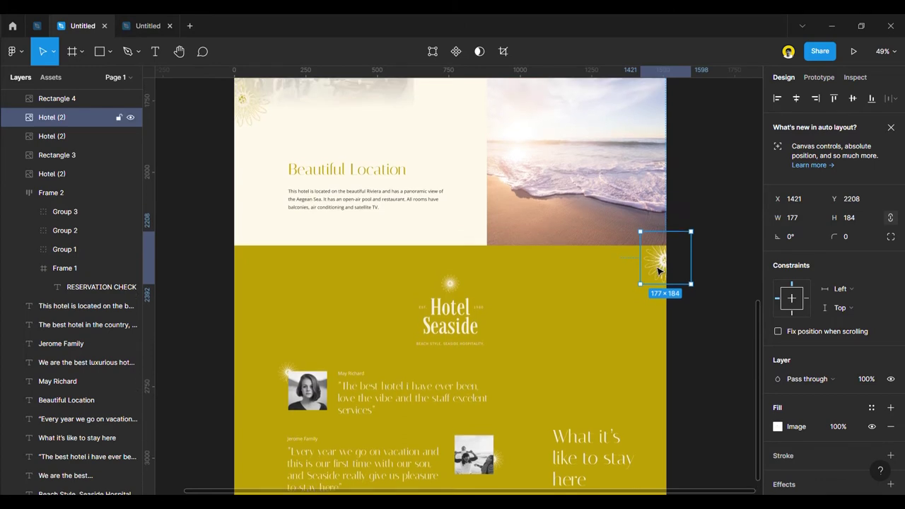
scroll(662, 306, "down", 3)
left_click_drag(658, 268, 248, 257)
scroll(472, 297, "down", 5)
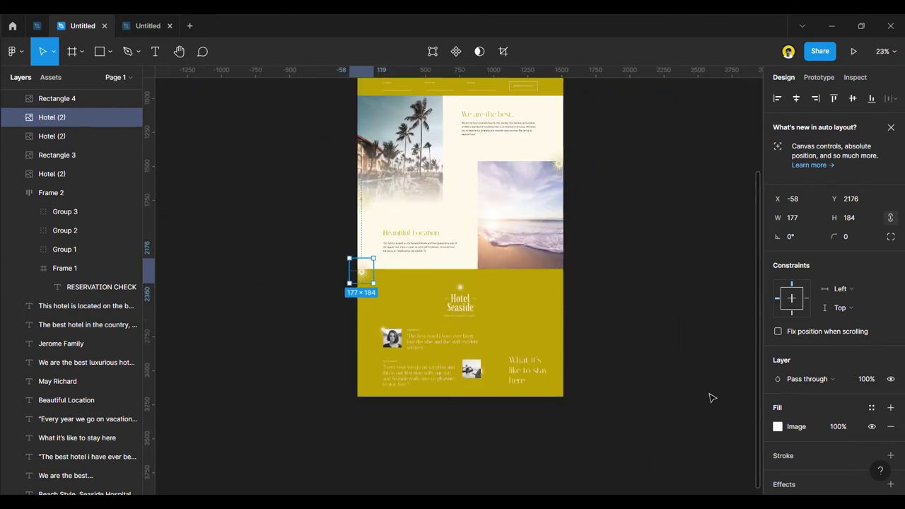
Change the 'What it's like to stay here' heading's font to Open Sans.
scroll(592, 368, "up", 3)
left_click(592, 368)
scroll(586, 364, "down", 1)
scroll(529, 355, "up", 2)
left_click_drag(486, 389, 494, 361)
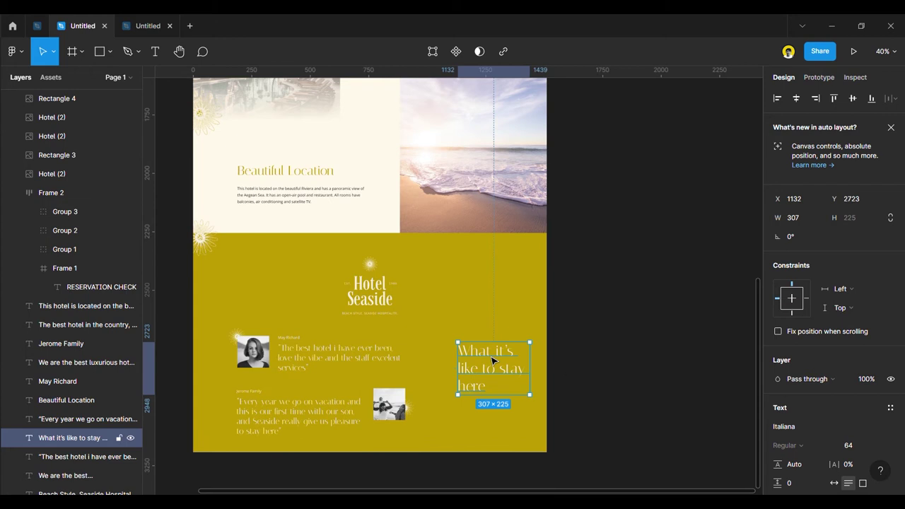
left_click(809, 426)
type("Open Sans")
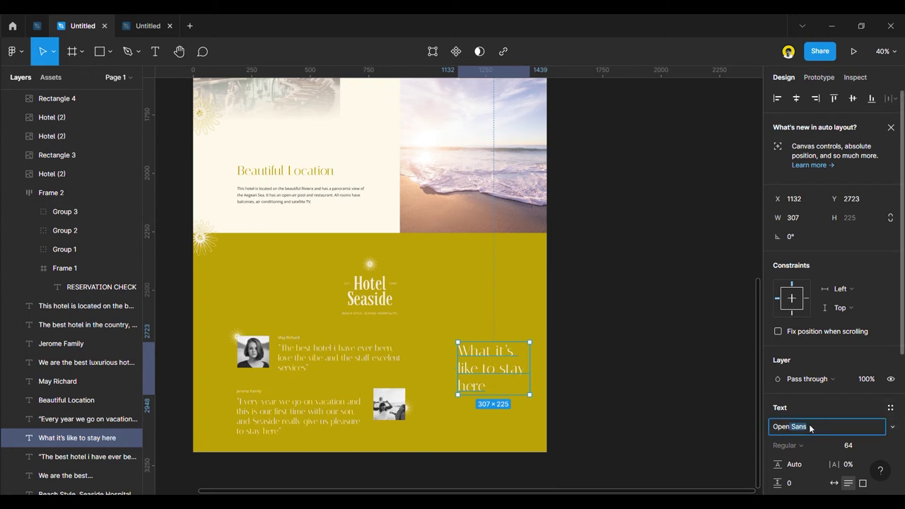
key("Return")
Make the heading all uppercase and realign it beside the testimonials.
scroll(838, 435, "down", 2)
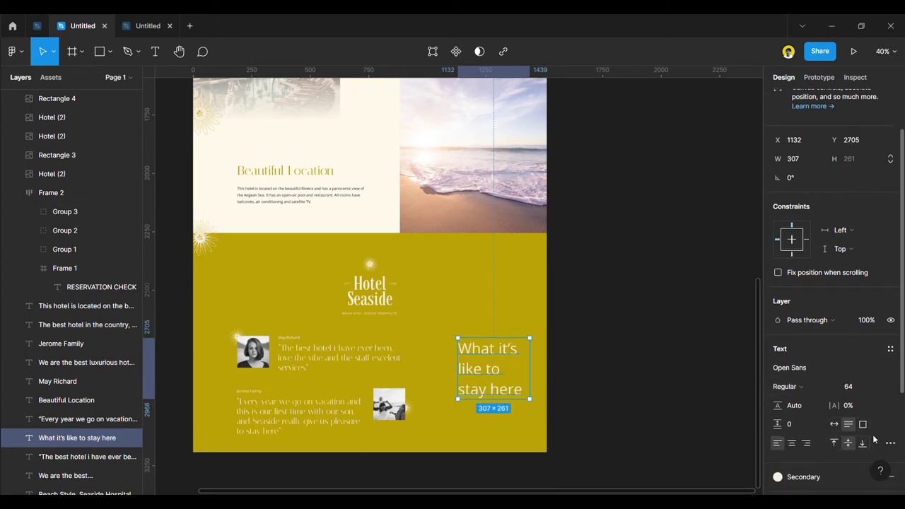
left_click(890, 443)
left_click(707, 428)
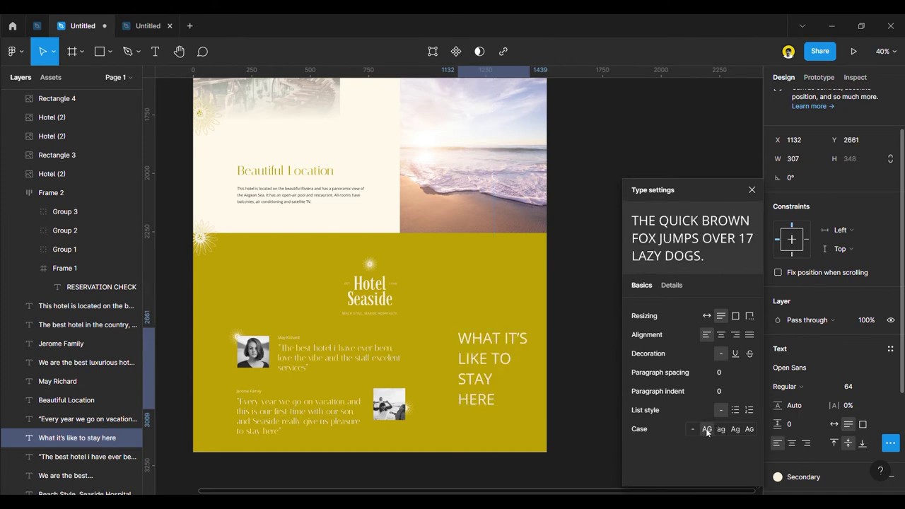
left_click(580, 364)
left_click(526, 348)
left_click_drag(525, 348, 530, 368)
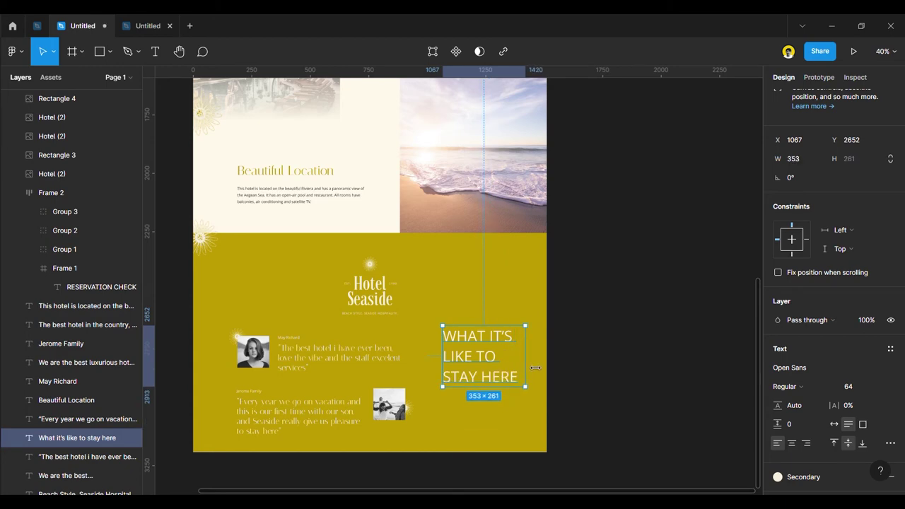
scroll(500, 354, "up", 5)
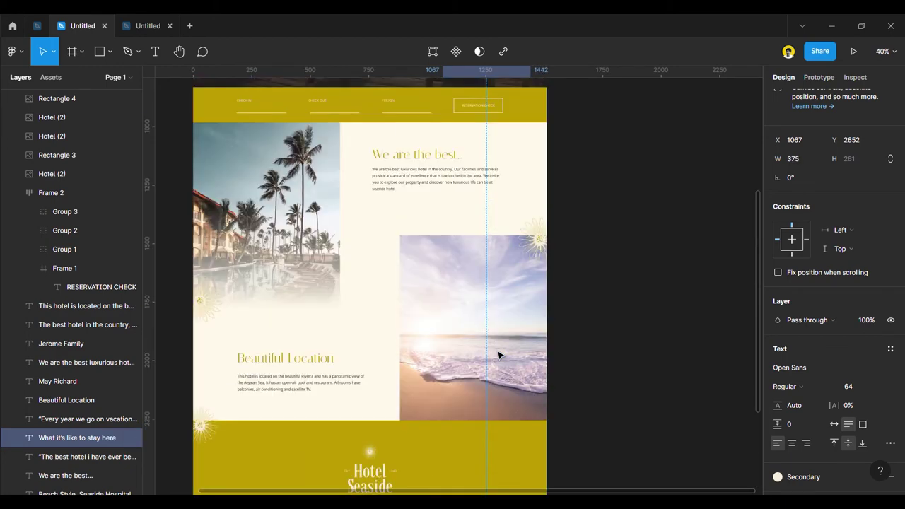
scroll(501, 356, "up", 3)
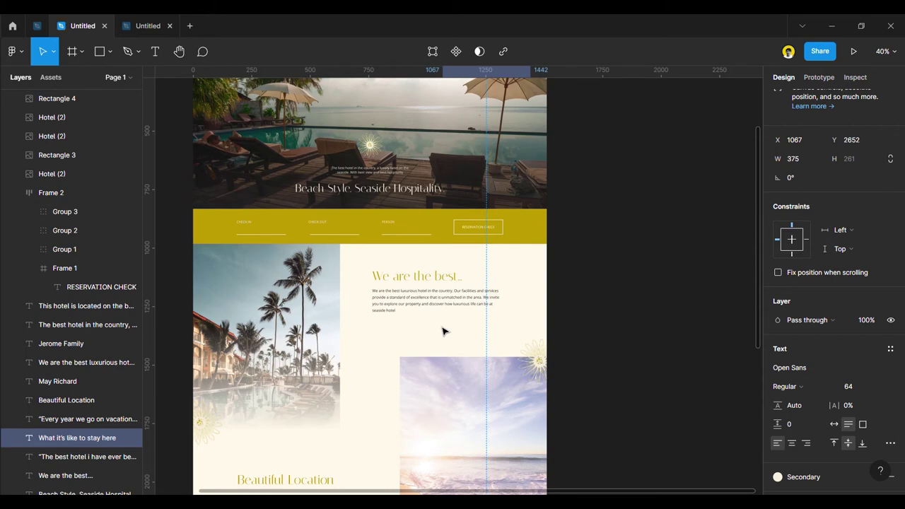
scroll(443, 335, "down", 5)
left_click_drag(469, 356, 472, 375)
Undo an accidental quote-mark replacement and narrow the heading box to four lines.
double_click(474, 370)
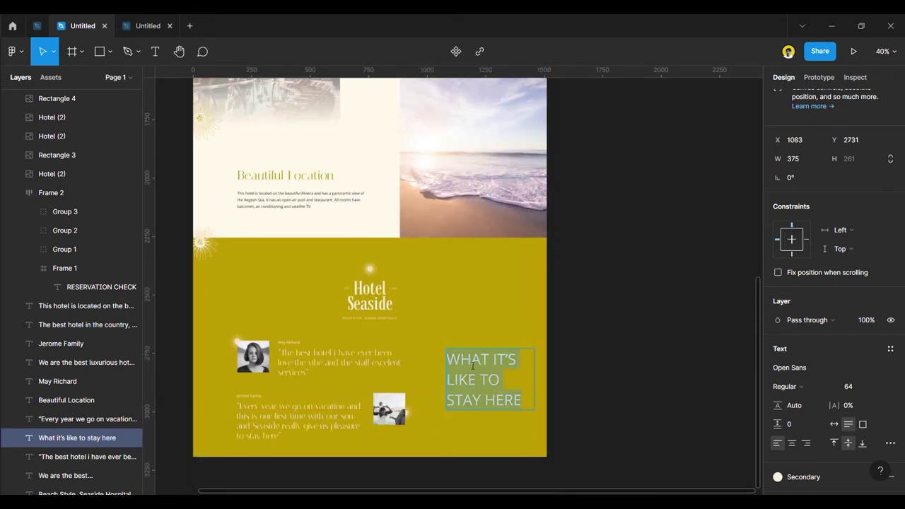
type("\"")
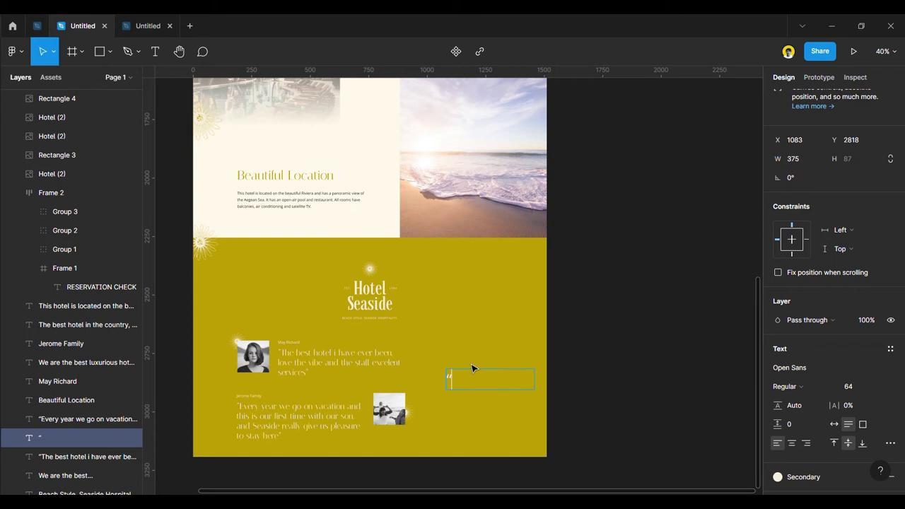
key("ctrl+z")
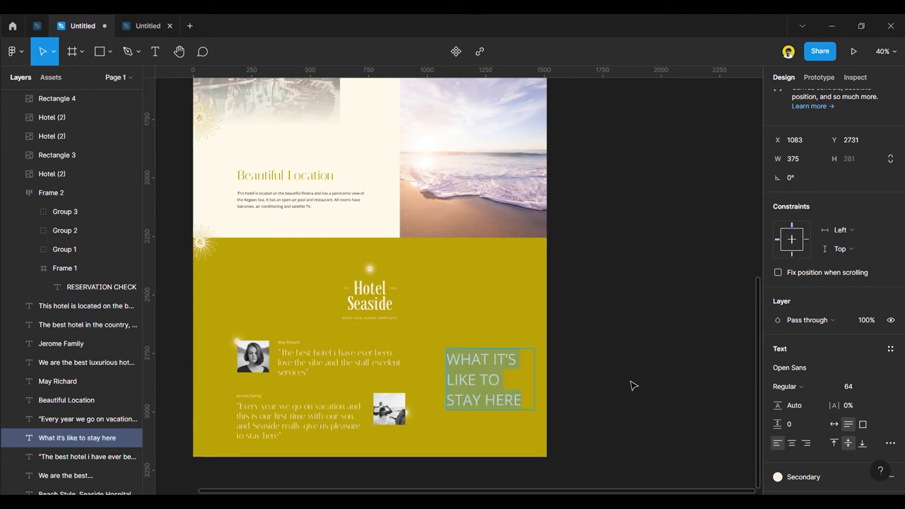
key("Escape")
left_click_drag(545, 371, 529, 365)
key("Escape")
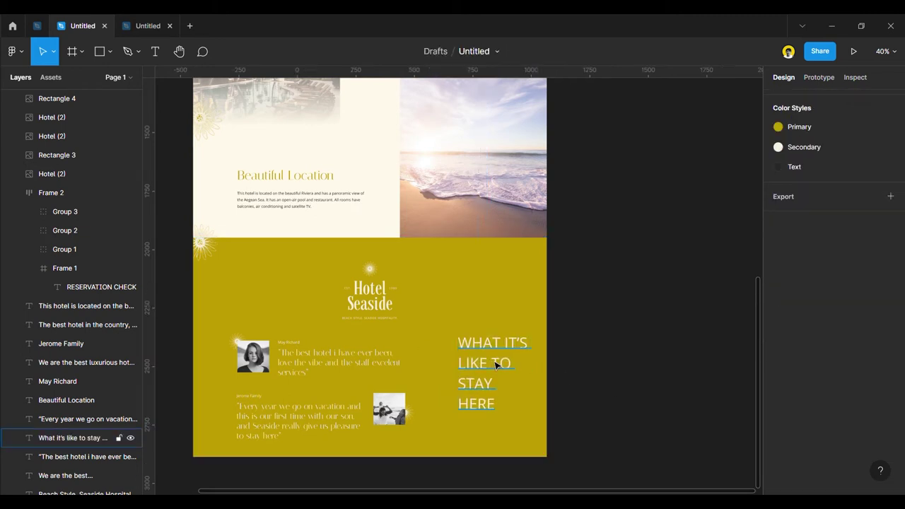
Undo the uppercase change and replace the heading text with an opening quote mark.
key("ctrl+z")
key("ctrl+z")
double_click(495, 364)
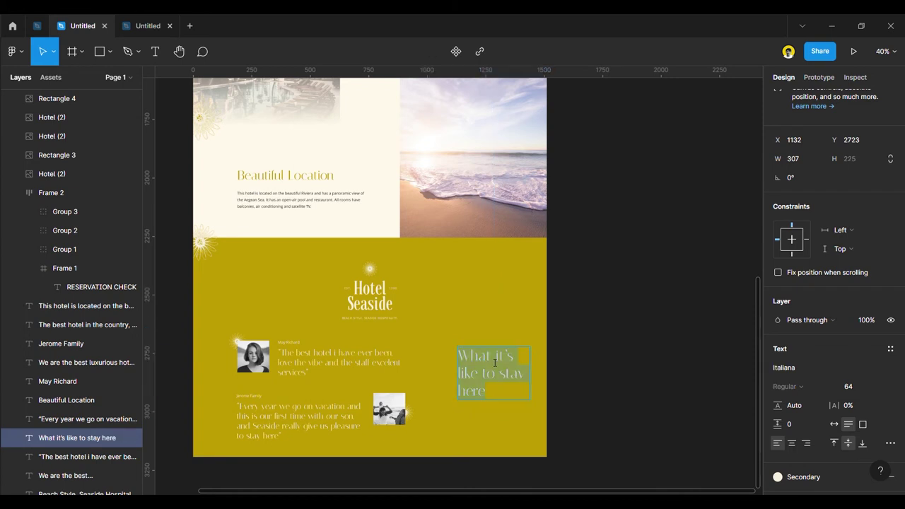
type("\"W")
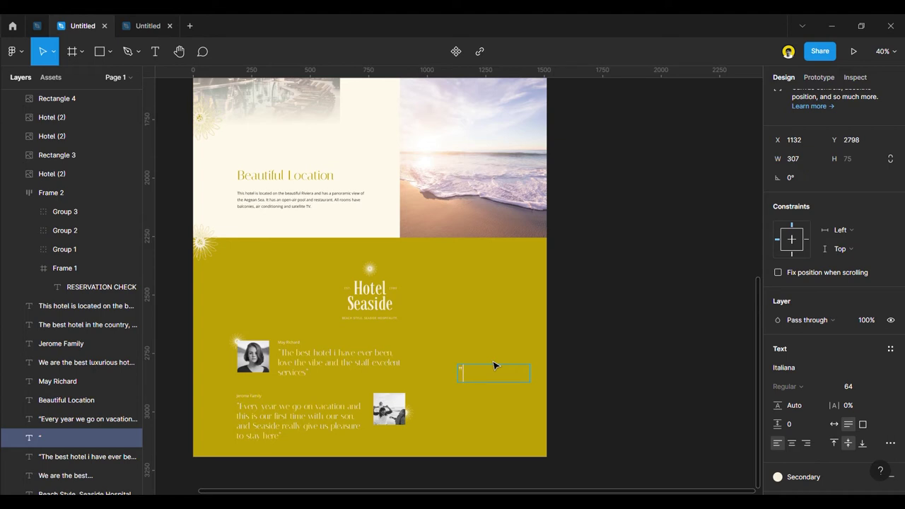
Type the 'They Say...' heading and change its font size from 128 to 64.
key("BackSpace")
type("They Say...")
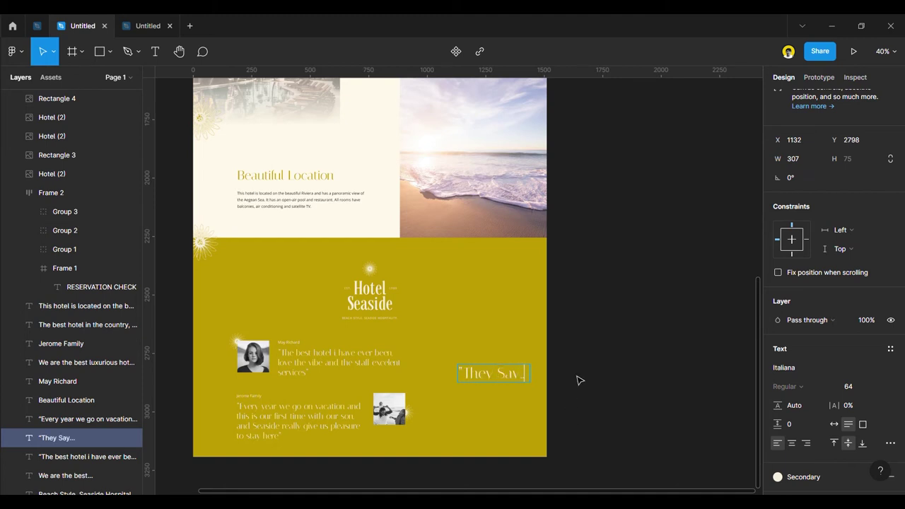
left_click(879, 389)
left_click(870, 415)
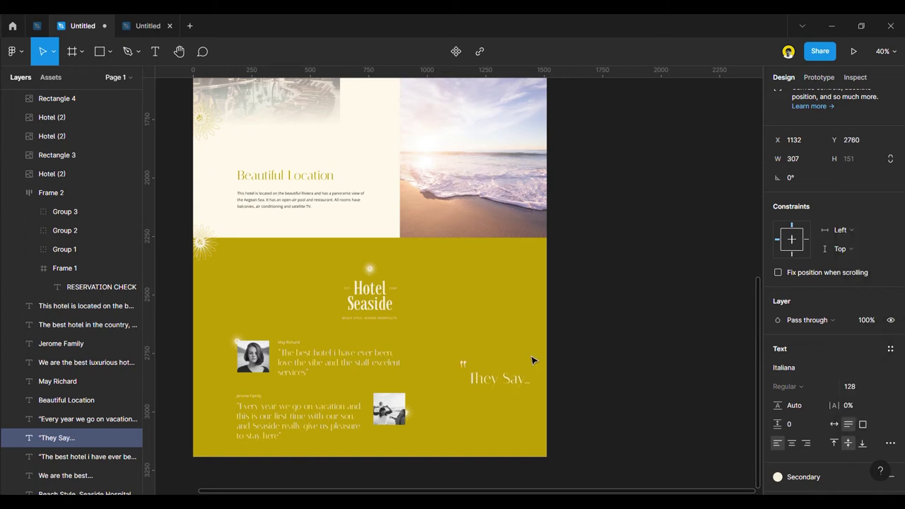
Delete the heading's opening quote mark and move it across the yellow section.
left_click_drag(505, 393, 500, 372)
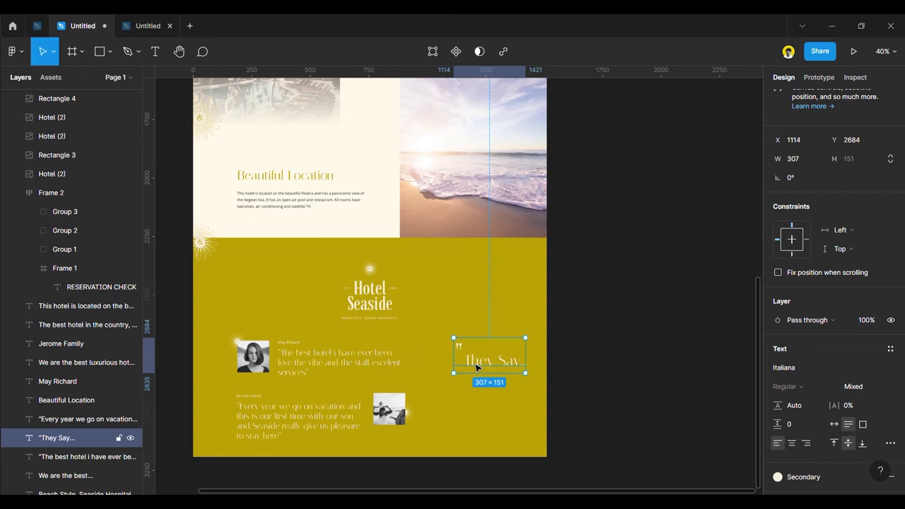
double_click(468, 357)
left_click(467, 355)
key("BackSpace")
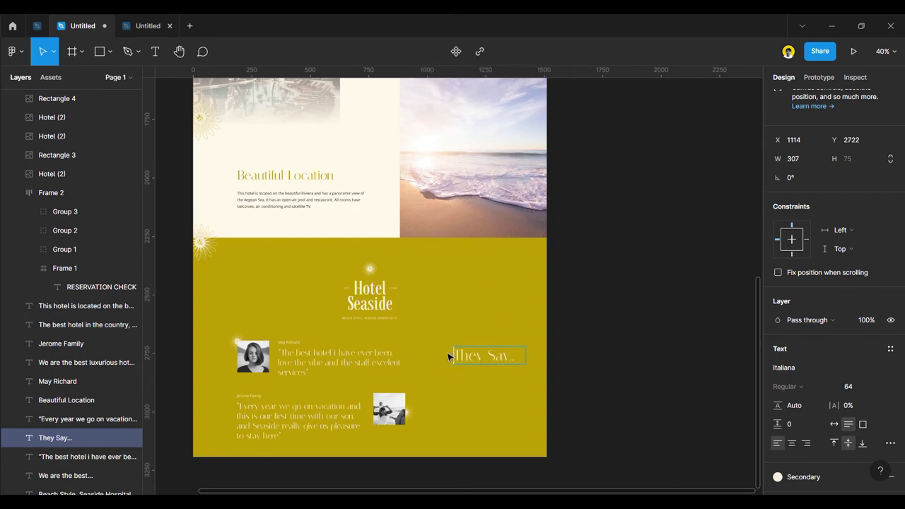
key("Escape")
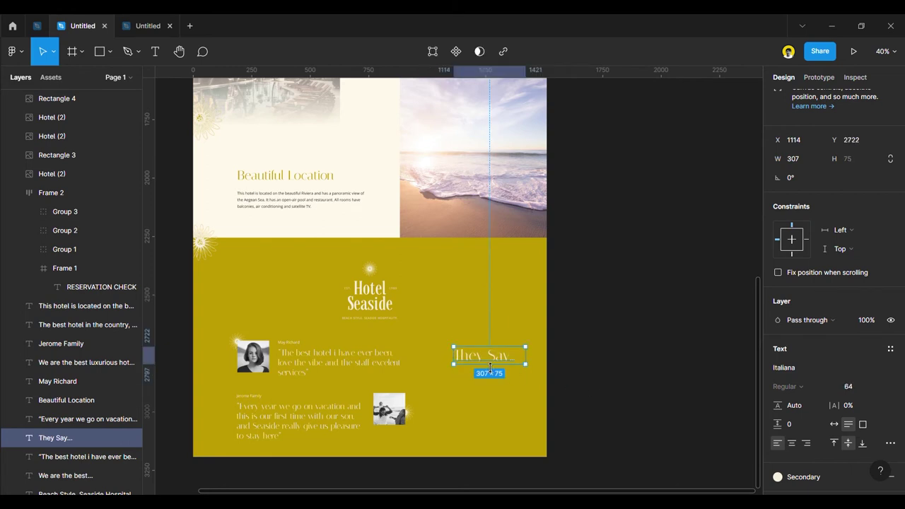
left_click_drag(477, 364, 578, 391)
Delete the 'They Say...' text and try moving the Jerome Family testimonial, then undo it.
key("Delete")
left_click(249, 396)
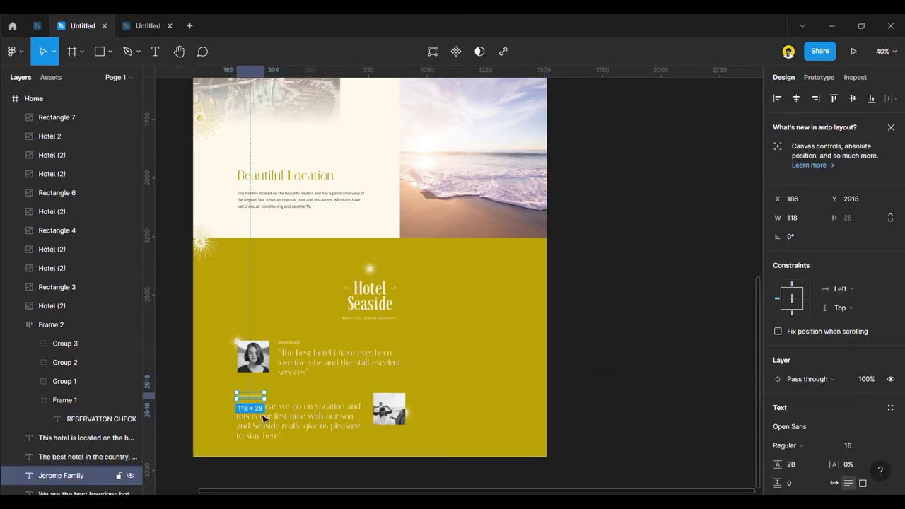
left_click(318, 417, "shift")
left_click(404, 405, "shift")
left_click_drag(322, 414, 436, 419)
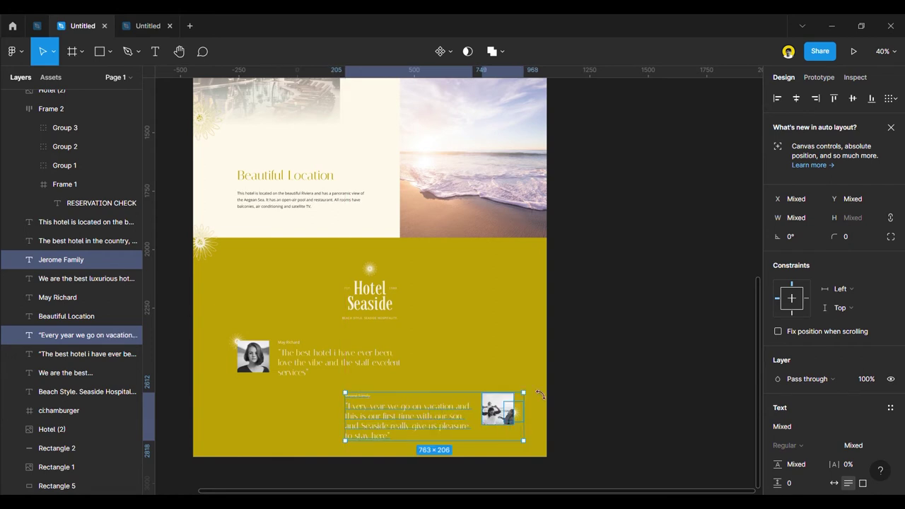
key("ctrl+z")
left_click(625, 398)
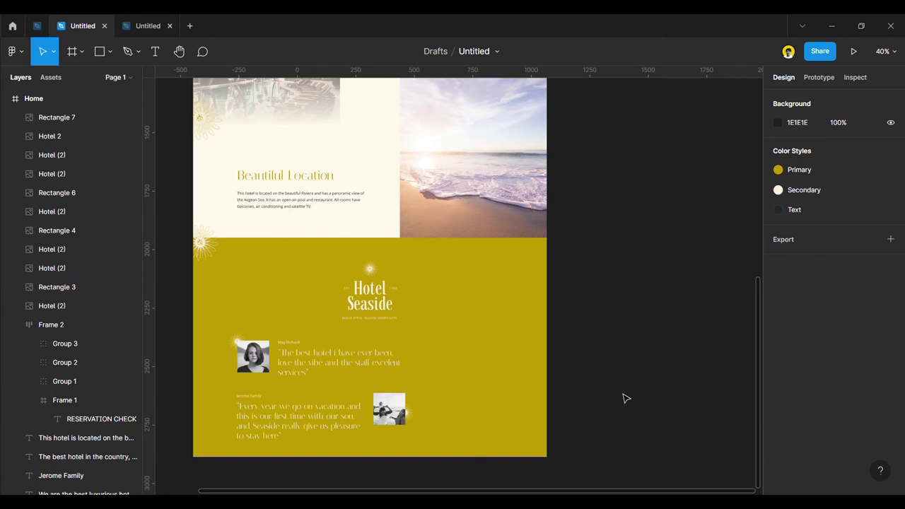
left_click(488, 382)
scroll(485, 380, "down", 1)
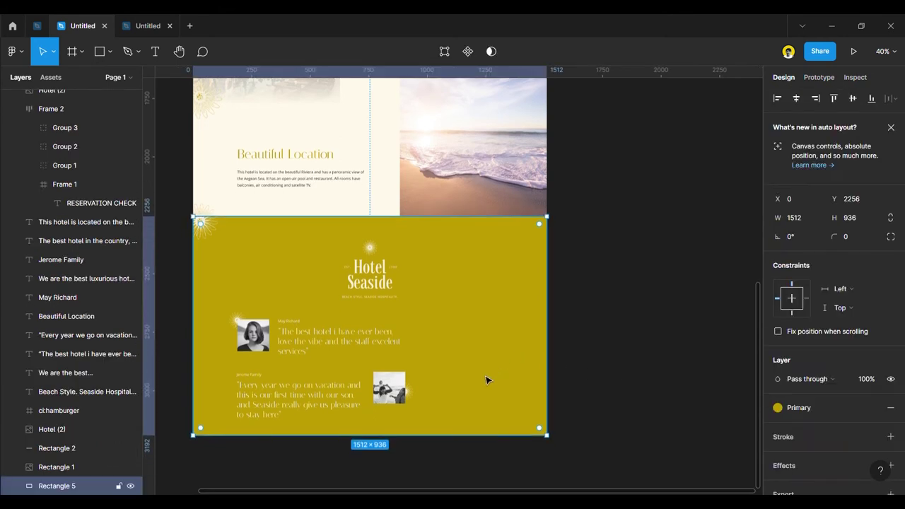
left_click(609, 377)
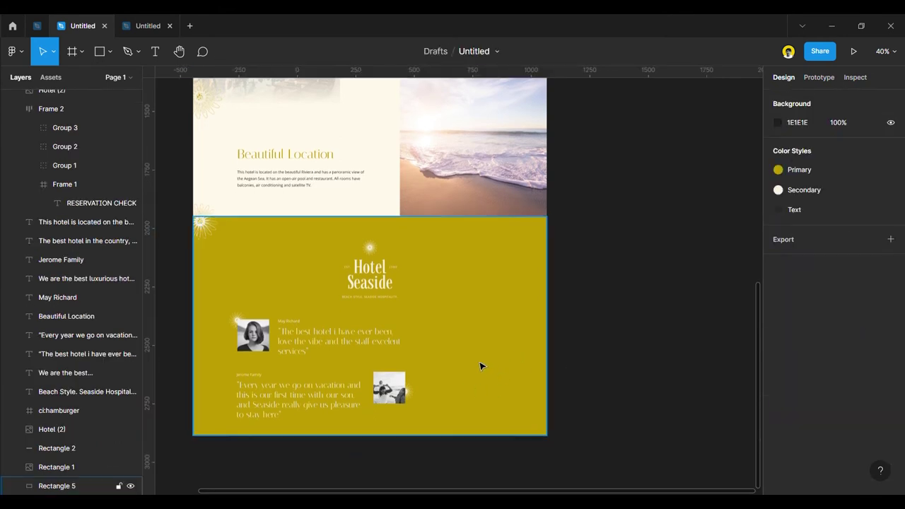
left_click(413, 283)
left_click(597, 329)
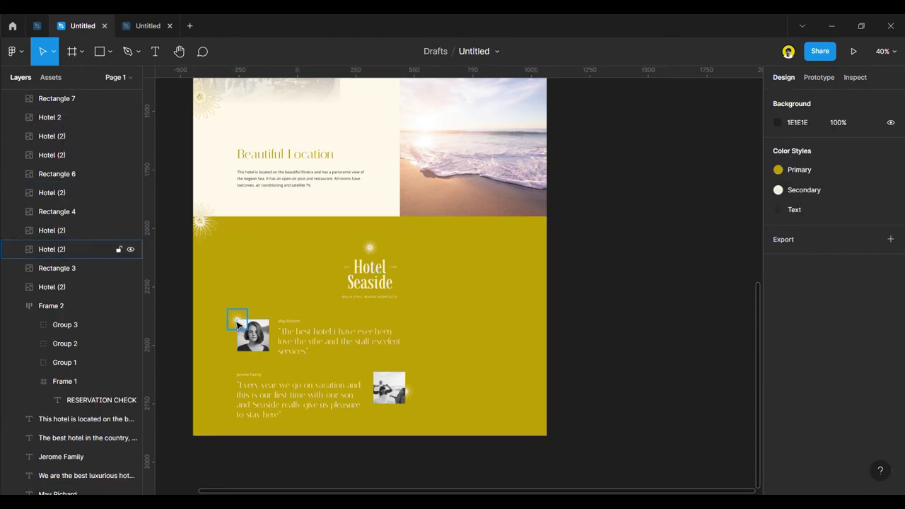
Nudge both testimonials' photos, quotes, names and sparkle slightly lower together.
left_click(252, 331)
left_click(296, 340, "shift")
left_click(289, 322, "shift")
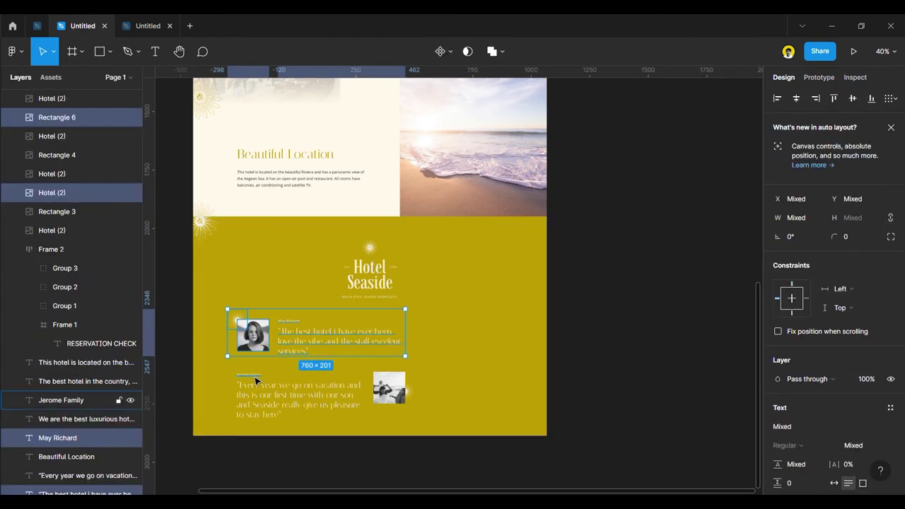
left_click(252, 375, "shift")
left_click(309, 399, "shift")
left_click(391, 391, "shift")
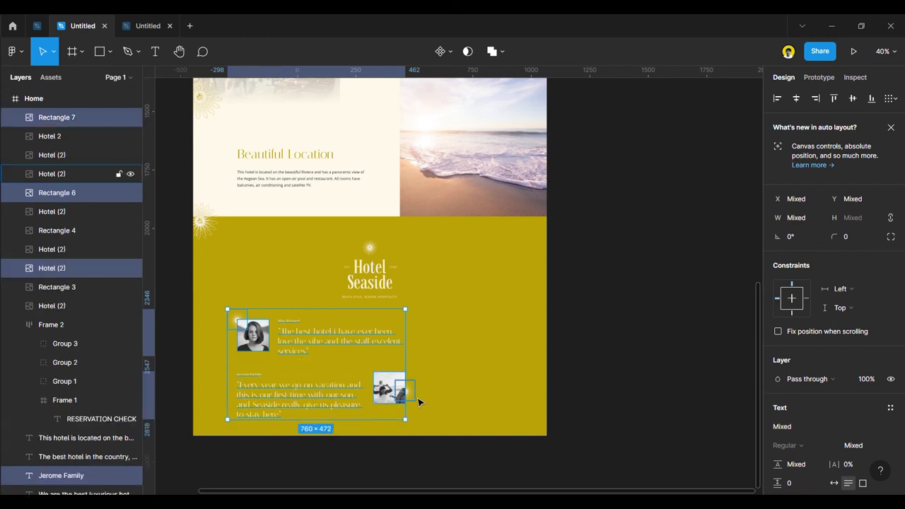
left_click(399, 394, "shift")
left_click_drag(396, 393, 393, 402)
left_click(606, 389)
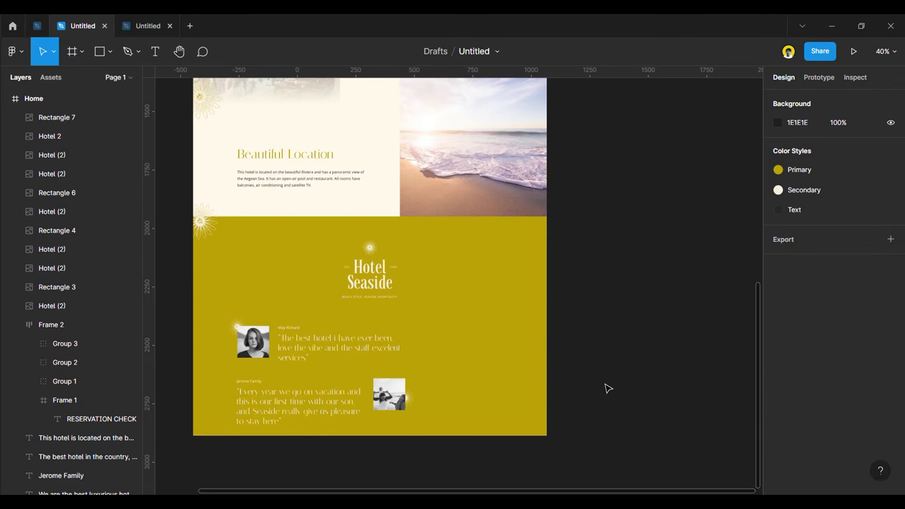
Extend the Home frame downward to 4141 px tall.
scroll(491, 272, "up", 5)
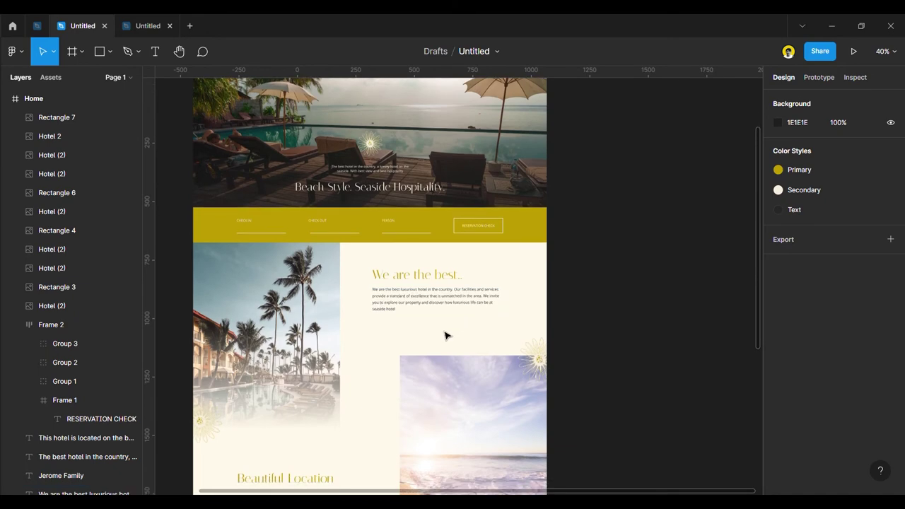
scroll(435, 390, "down", 5)
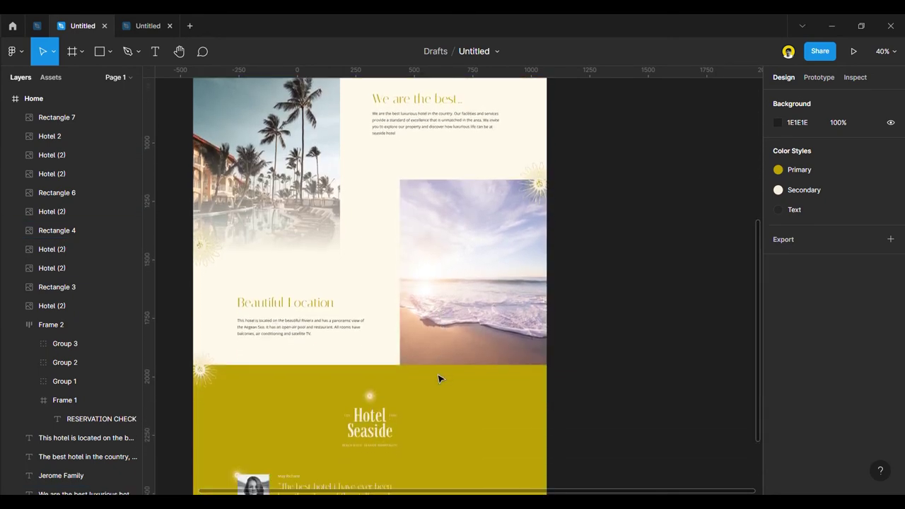
scroll(437, 382, "down", 2)
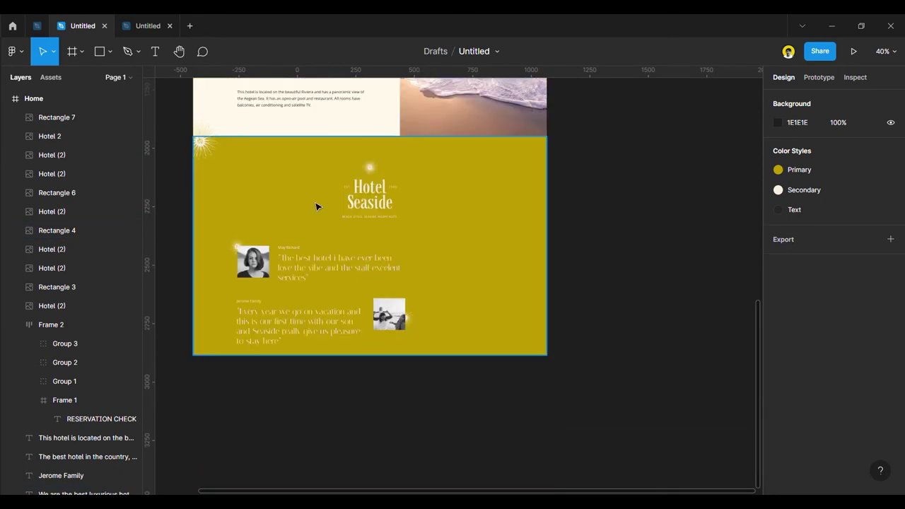
scroll(360, 324, "down", 3)
scroll(360, 323, "down", 5)
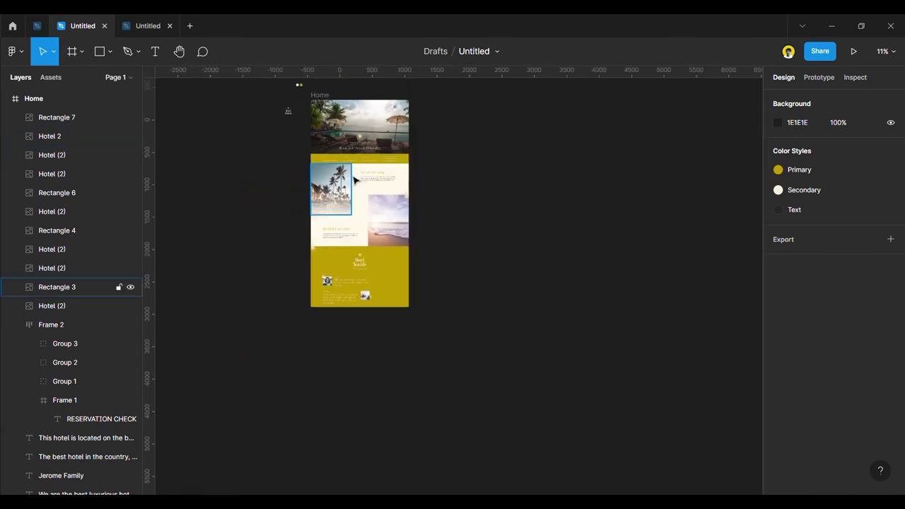
left_click(391, 303)
left_click_drag(385, 318, 385, 379)
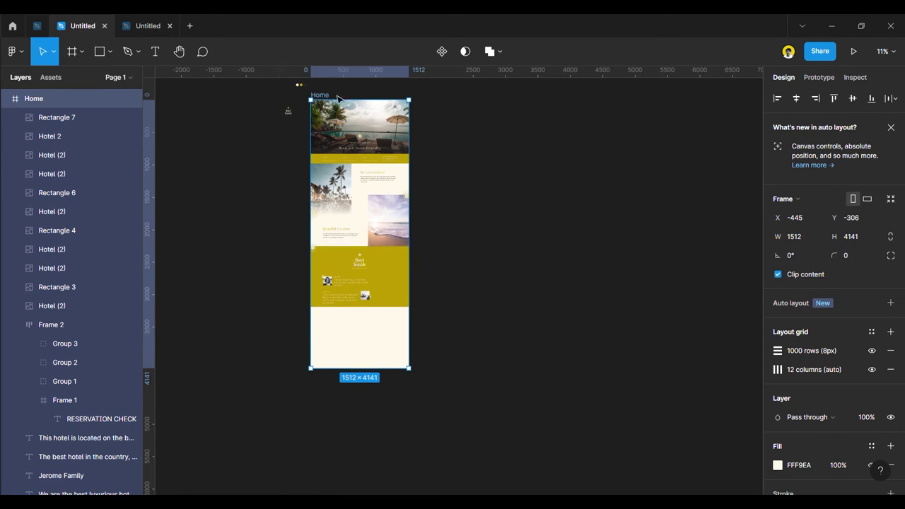
left_click(259, 155)
Stretch the yellow testimonial background down to 1024 px tall.
scroll(259, 156, "up", 1)
scroll(276, 145, "up", 3)
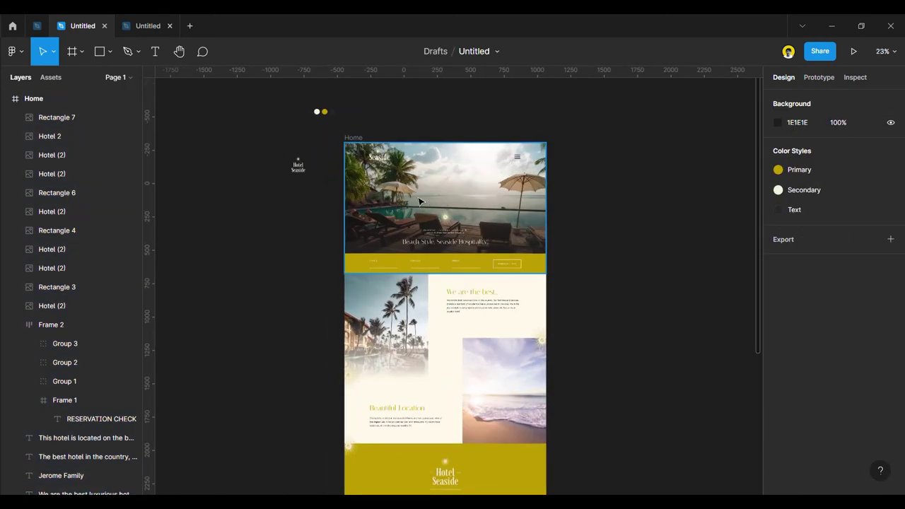
scroll(471, 327, "down", 5)
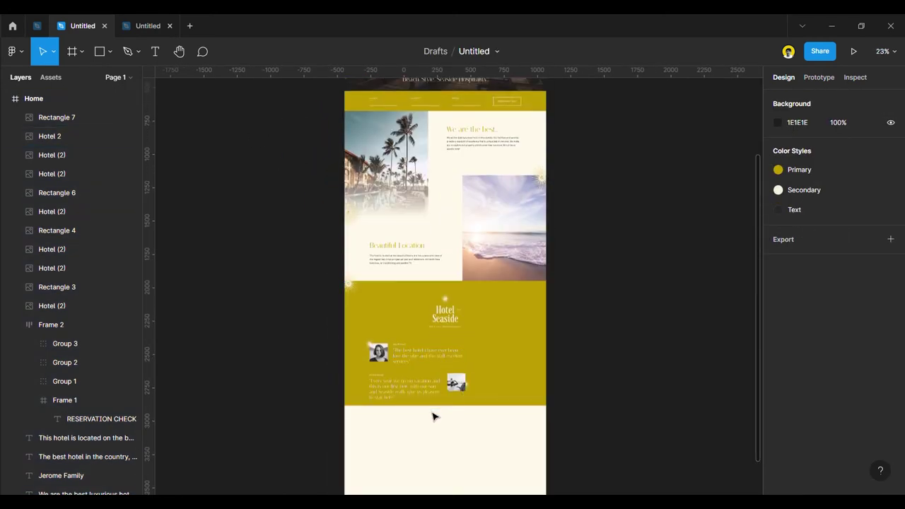
left_click(438, 402)
left_click_drag(443, 406, 445, 429)
left_click(596, 415)
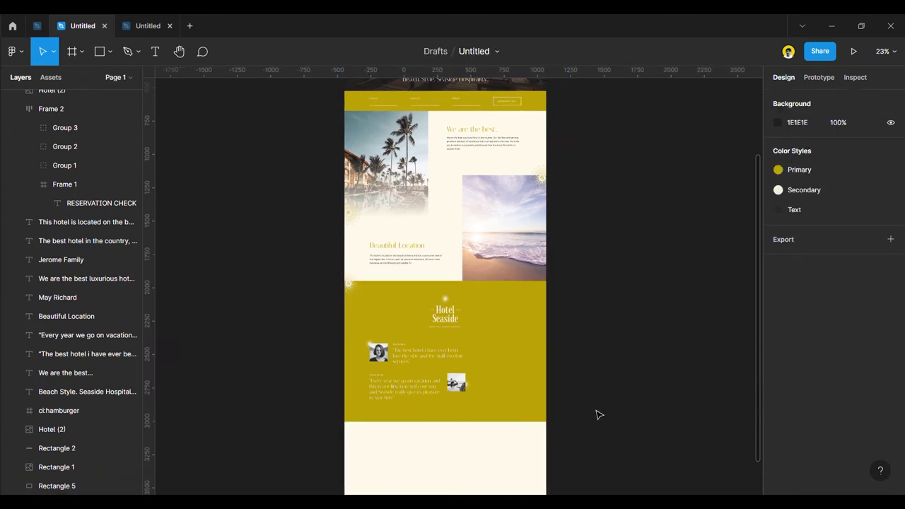
scroll(585, 398, "up", 5)
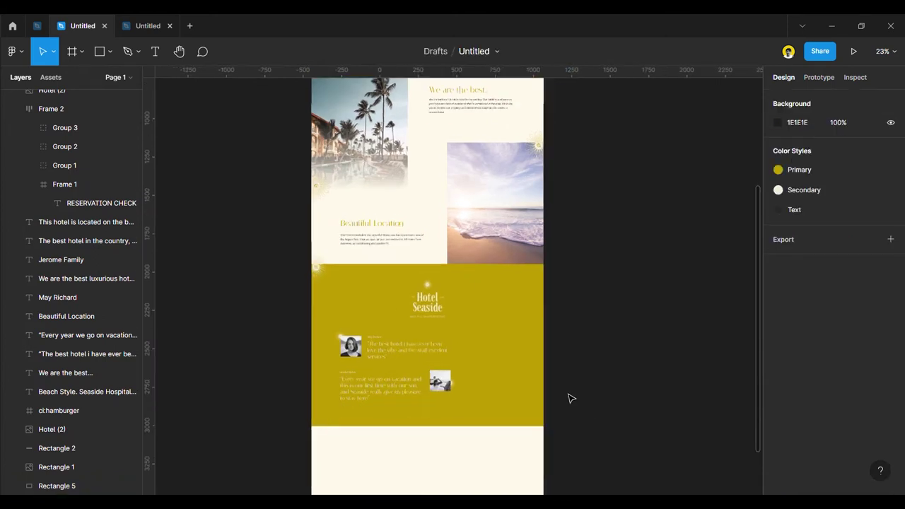
Draw a 435×423 placeholder rectangle to the right of the testimonials.
left_click(109, 53)
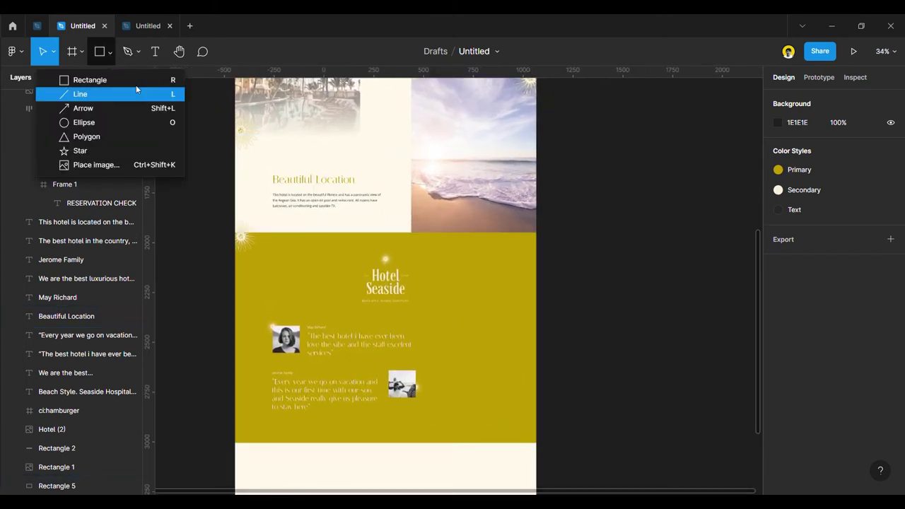
left_click(107, 54)
left_click(99, 51)
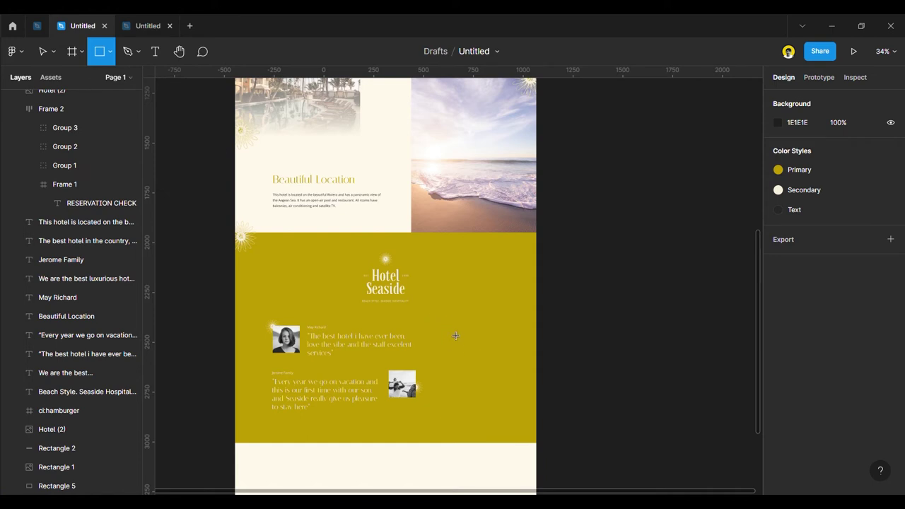
mouse_move(441, 322)
left_mouse_down()
mouse_move(482, 400)
mouse_move(521, 397)
mouse_move(528, 410)
left_mouse_up()
scroll(488, 361, "up", 3)
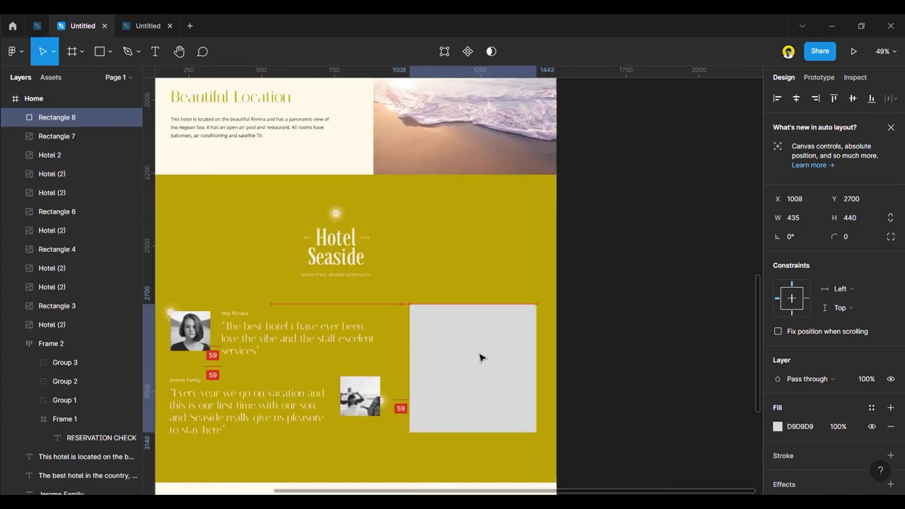
left_click_drag(478, 362, 478, 365)
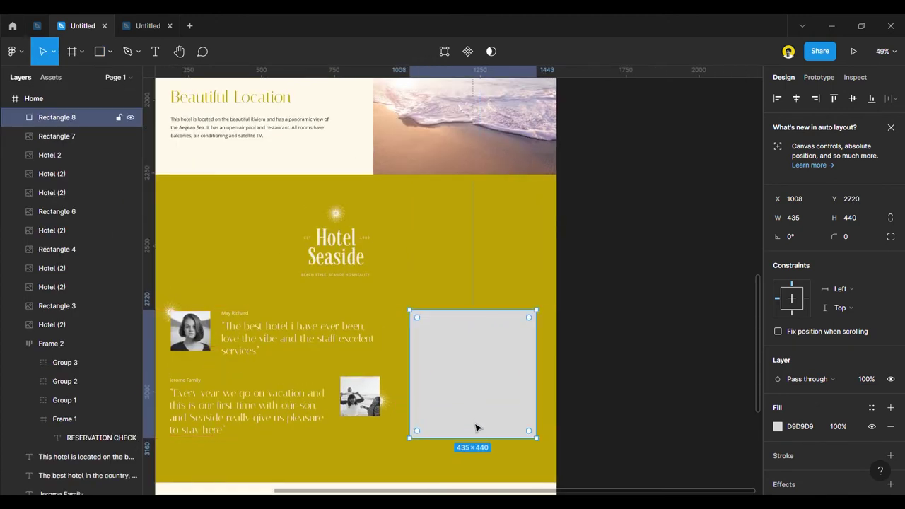
left_click_drag(476, 434, 476, 440)
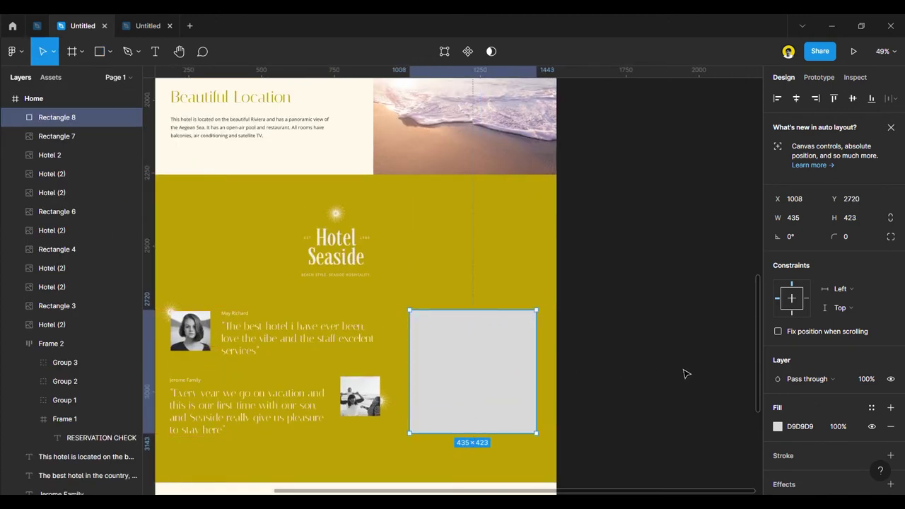
Hide the rectangle's grey fill and give it a 2 px Secondary cream outline.
left_click(872, 426)
scroll(841, 429, "down", 3)
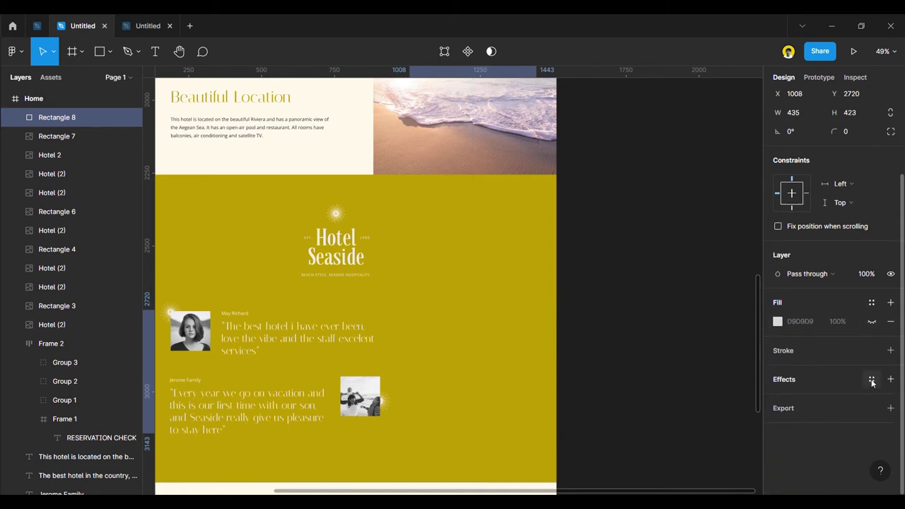
left_click(890, 350)
type("2")
left_click(872, 350)
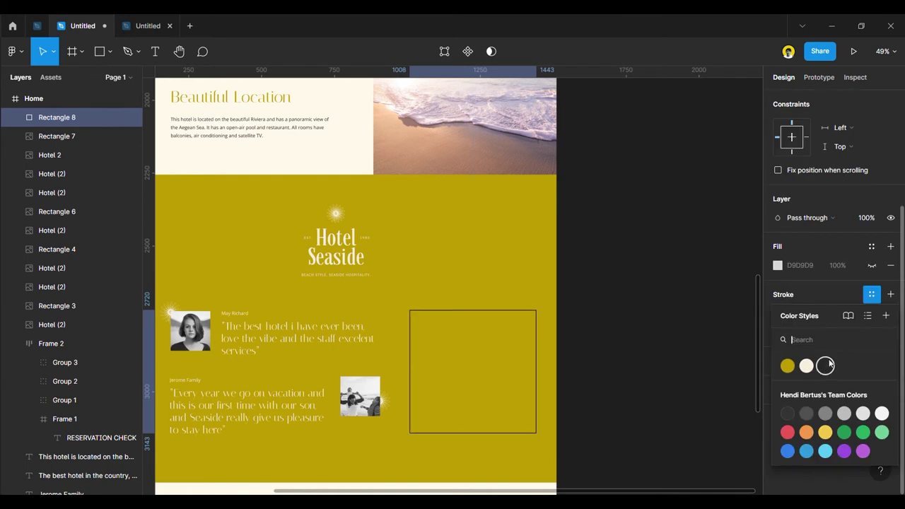
left_click(806, 365)
left_click(651, 332)
scroll(618, 325, "up", 2, "ctrl")
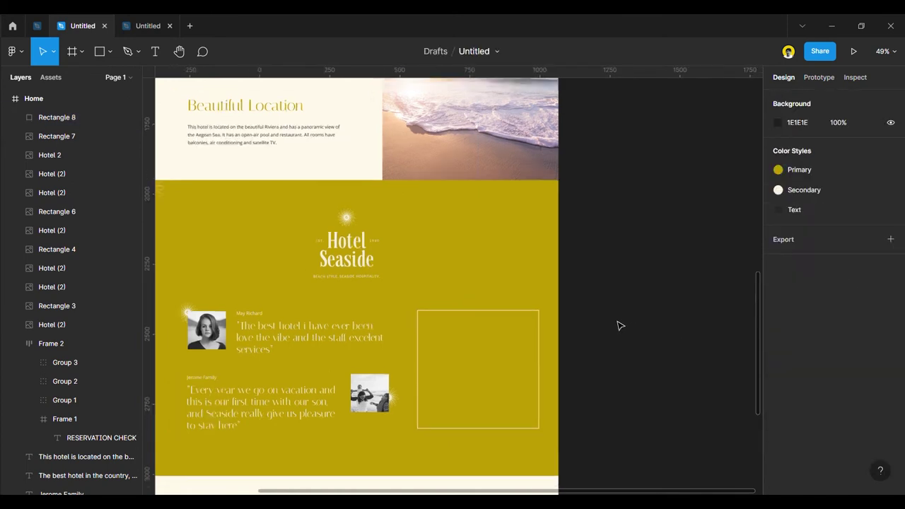
Copy a testimonial line into the box, retype it as 'Our Guest Stories', and narrow it to 269 px.
left_click(536, 376)
left_click(622, 366)
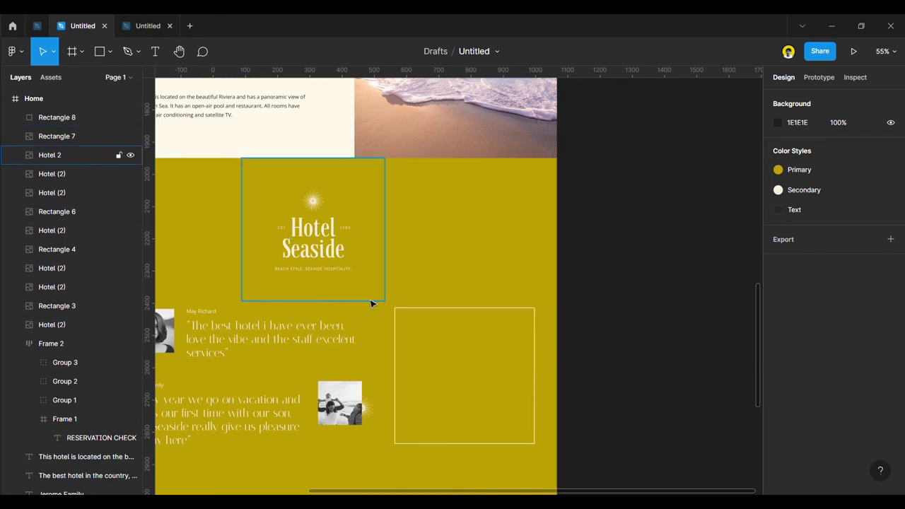
scroll(372, 303, "down", 5)
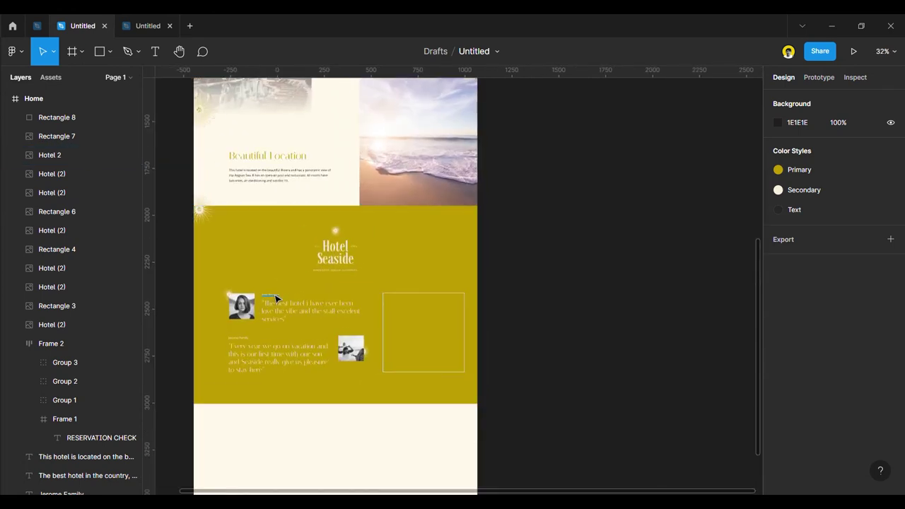
left_click_drag(280, 311, 423, 334, "alt")
type("What They Say")
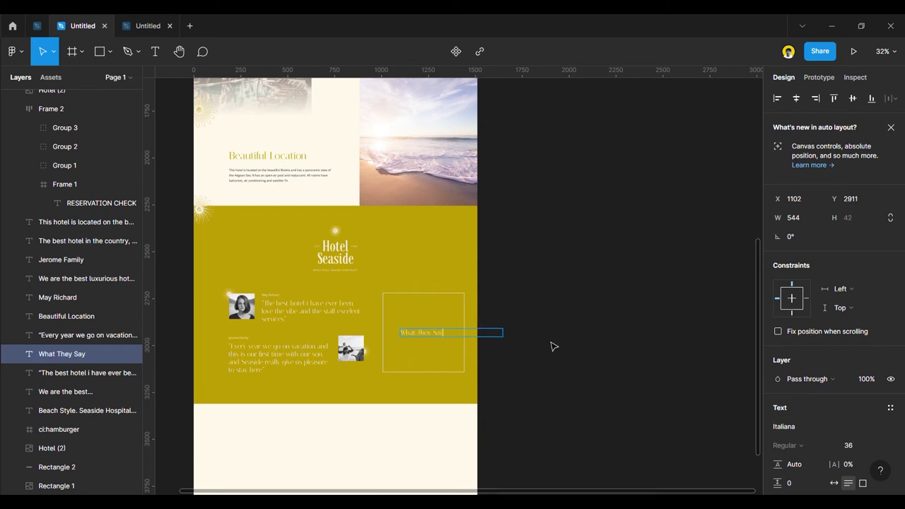
scroll(434, 344, "up", 2)
triple_click(439, 337)
type("Our Guest Stories")
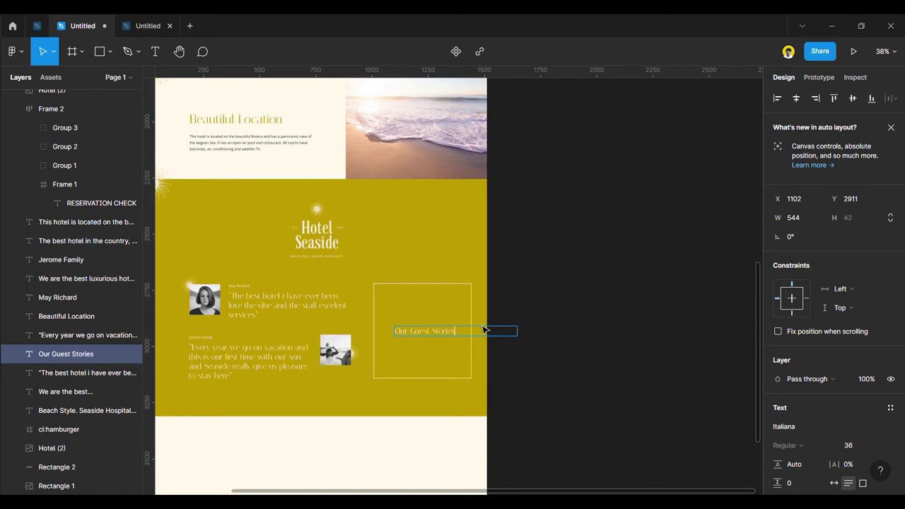
key("Escape")
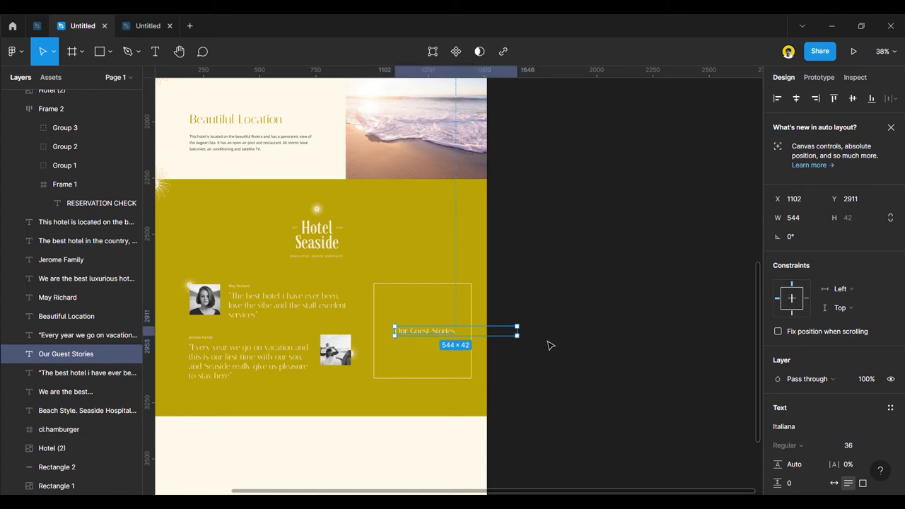
left_click_drag(527, 336, 425, 332)
scroll(424, 341, "up", 5)
Centre 'Our Guest Stories' vertically in the box and set its font size to 79.
left_click(453, 259, "shift")
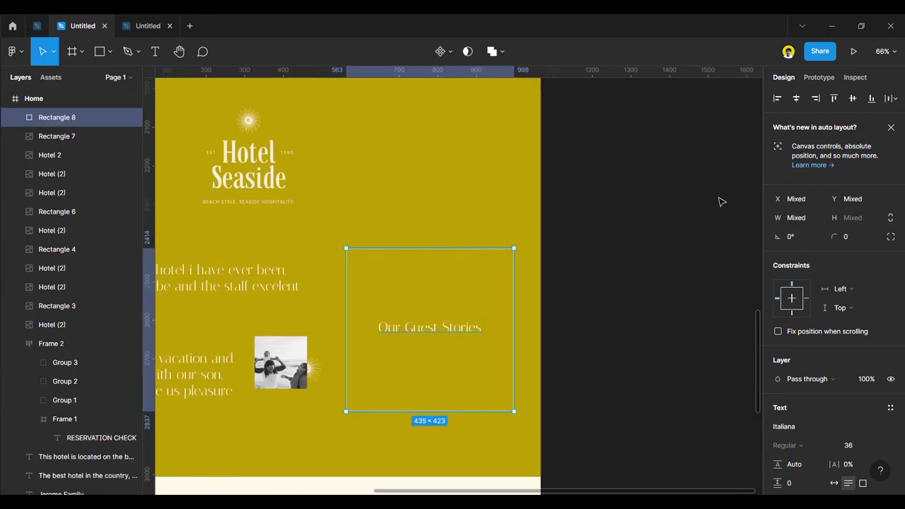
left_click(852, 98)
left_click(542, 318)
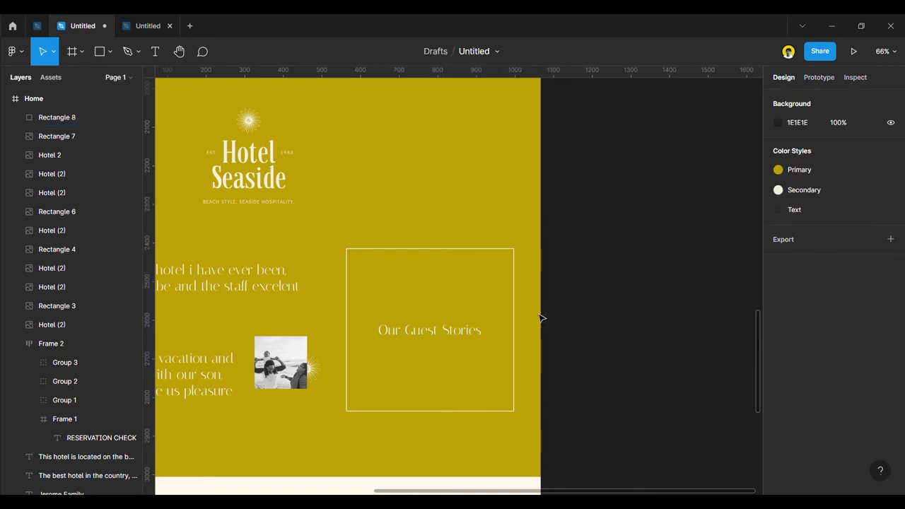
left_click(424, 329)
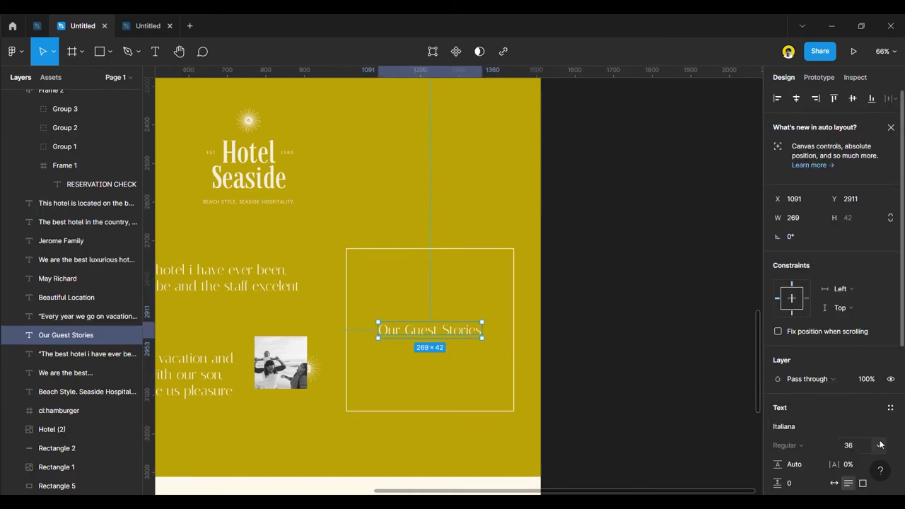
left_click(865, 444)
key("Up")
key("Up")
key("Up")
key("Up")
key("Up")
key("Up")
key("Up")
key("Up")
key("Up")
key("Up")
key("Up")
key("Up")
key("Up")
key("Up")
key("Up")
key("Up")
key("Up")
key("Up")
key("Up")
key("Up")
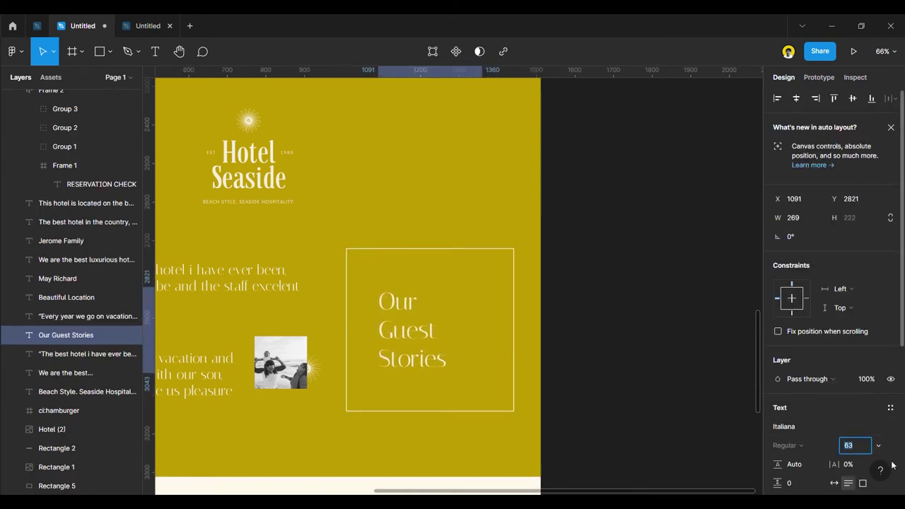
key("Up")
key("Up")
key("Up")
key("Up")
key("Up")
key("Up")
key("Up")
key("Up")
key("Up")
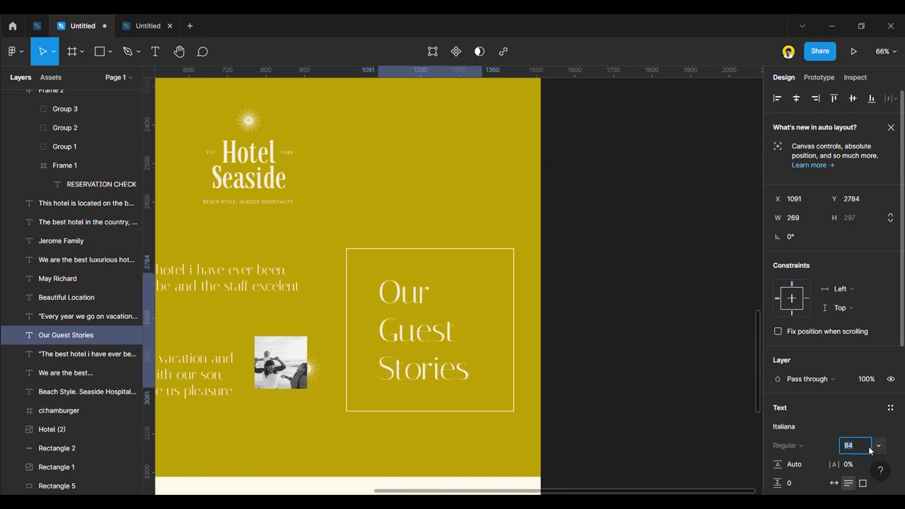
key("Down")
key("Down")
key("Down")
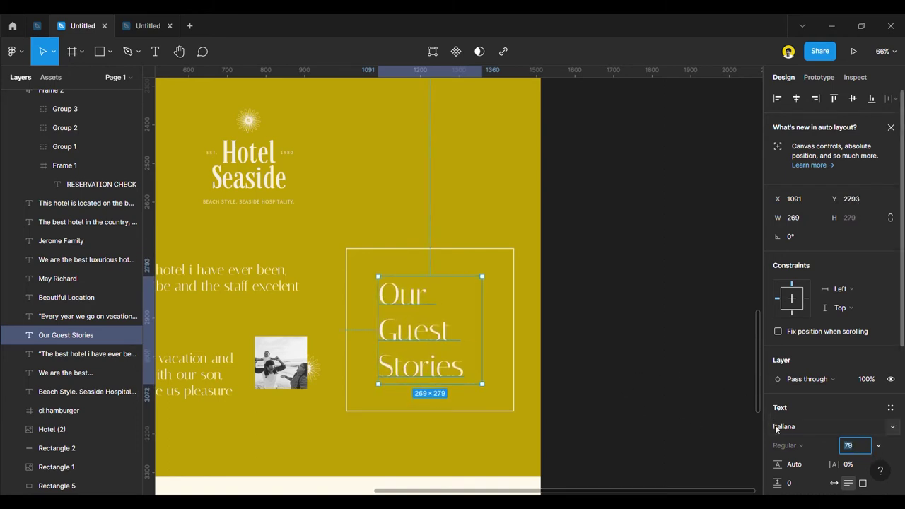
Give the heading text a 1 px Secondary cream outline.
scroll(829, 427, "down", 5)
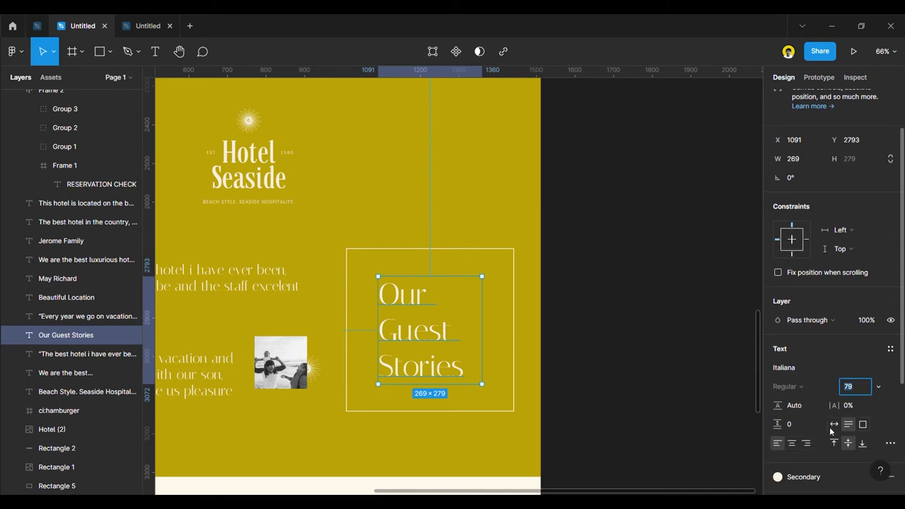
left_click(872, 448)
left_click(872, 448)
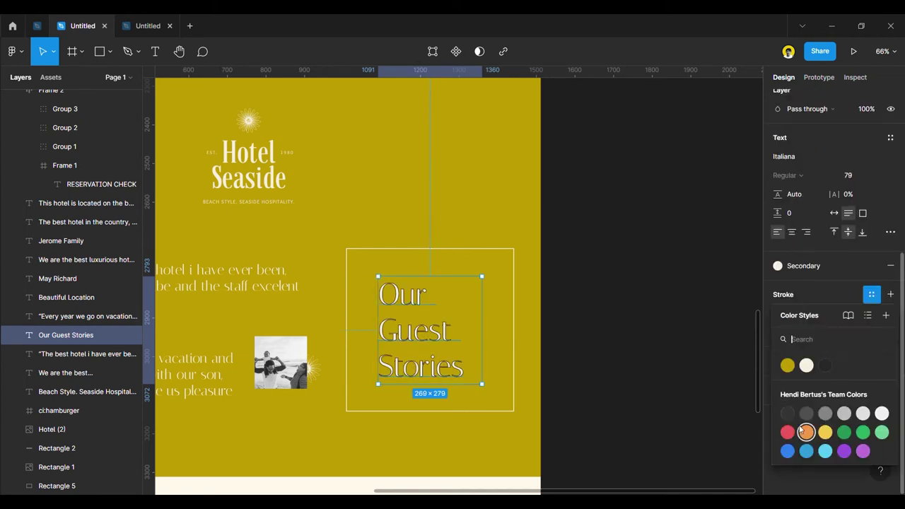
left_click(808, 365)
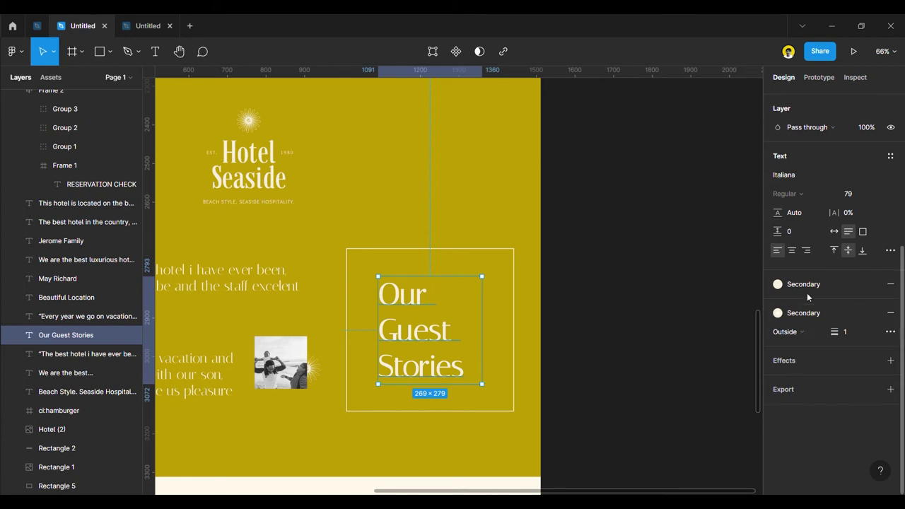
left_click(799, 213)
Tighten the heading's line height and shift it toward the box's lower left.
key("Down")
key("Down")
key("Down")
key("Down")
key("Down")
key("Down")
key("Down")
key("Down")
key("Down")
key("Down")
key("Down")
key("Down")
key("Down")
key("Down")
key("Down")
key("Down")
key("Down")
key("Down")
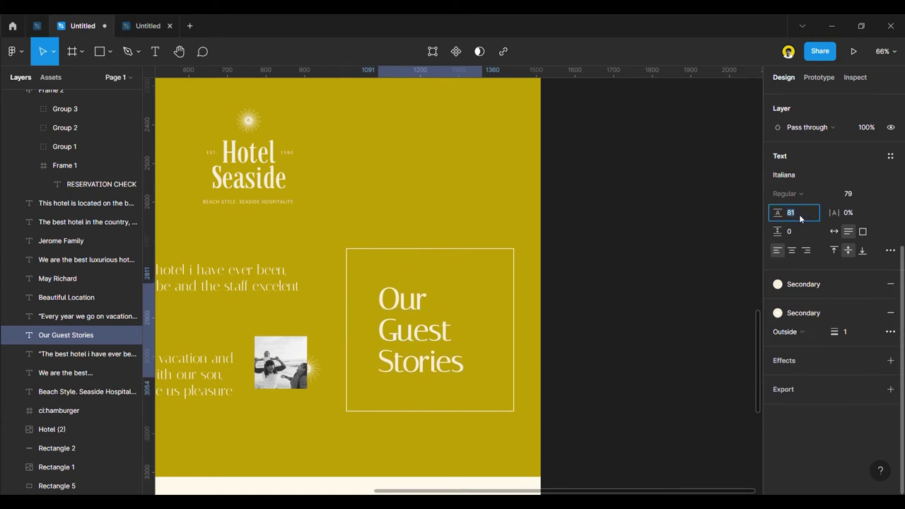
left_click(717, 259)
left_click_drag(415, 354, 401, 368)
left_click(606, 384)
Place the sunburst ornament in the upper right of the Our Guest Stories box.
scroll(605, 382, "down", 5)
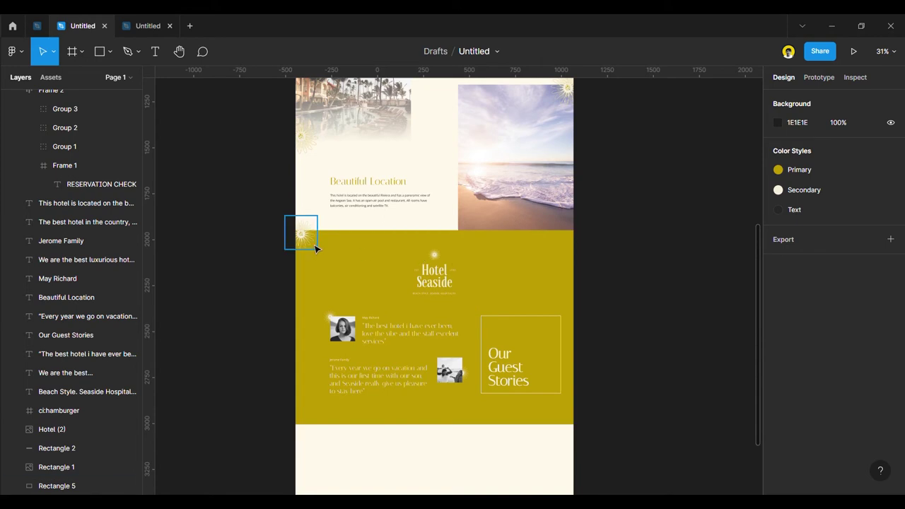
left_click_drag(314, 246, 553, 350)
left_click(615, 346)
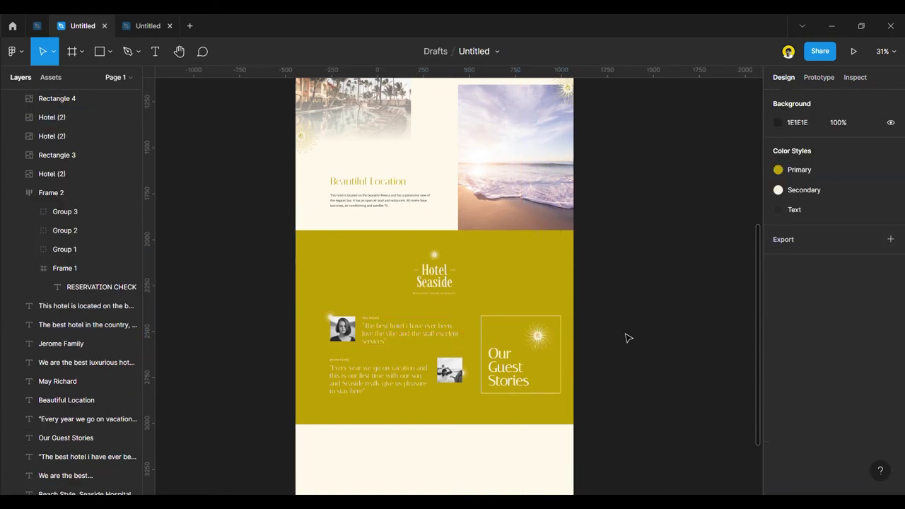
scroll(626, 338, "down", 2)
scroll(570, 337, "up", 5)
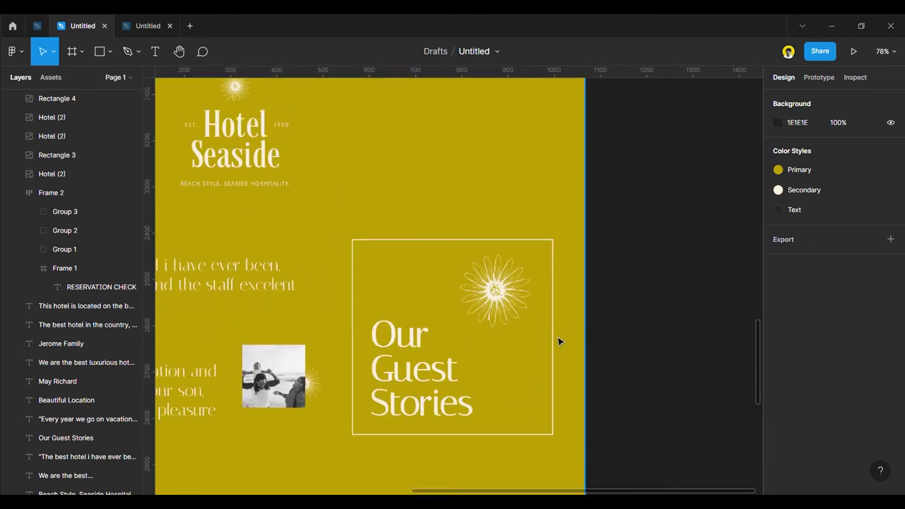
left_click(554, 347)
Try Primary then Secondary on the box outline, and detach it to plain F7F0DE.
left_click(778, 427)
left_click(778, 427)
scroll(792, 368, "down", 3)
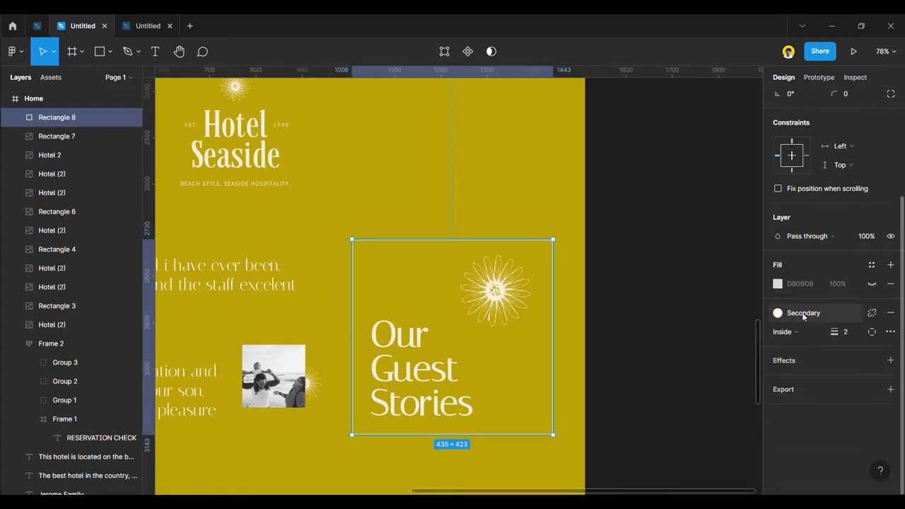
left_click(803, 317)
left_click(784, 365)
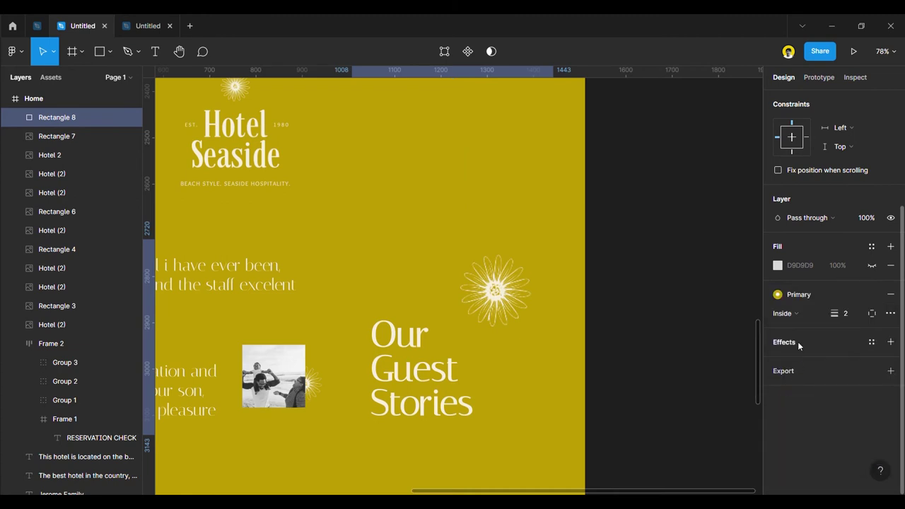
left_click(784, 294)
left_click(807, 365)
left_click(872, 294)
Make the box outline a diagonal linear gradient fading toward its lower right corner.
left_click(778, 313)
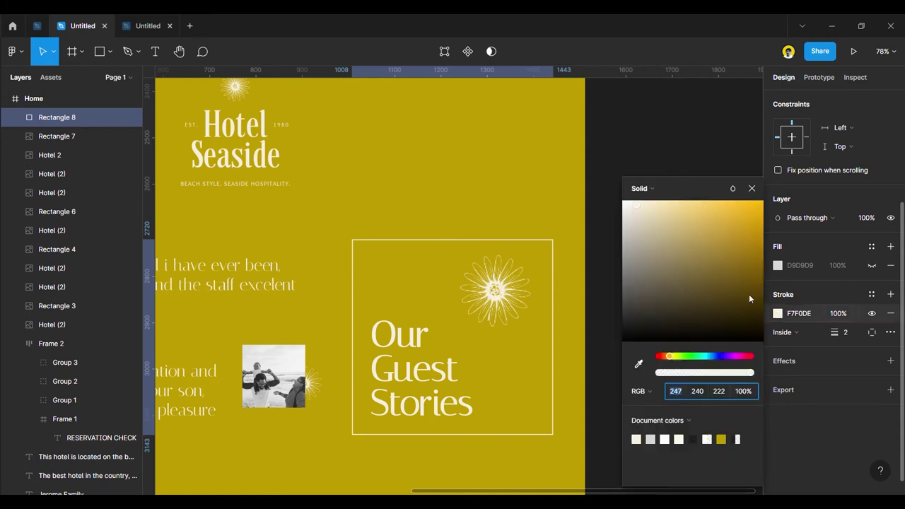
left_click(642, 188)
left_click(639, 203)
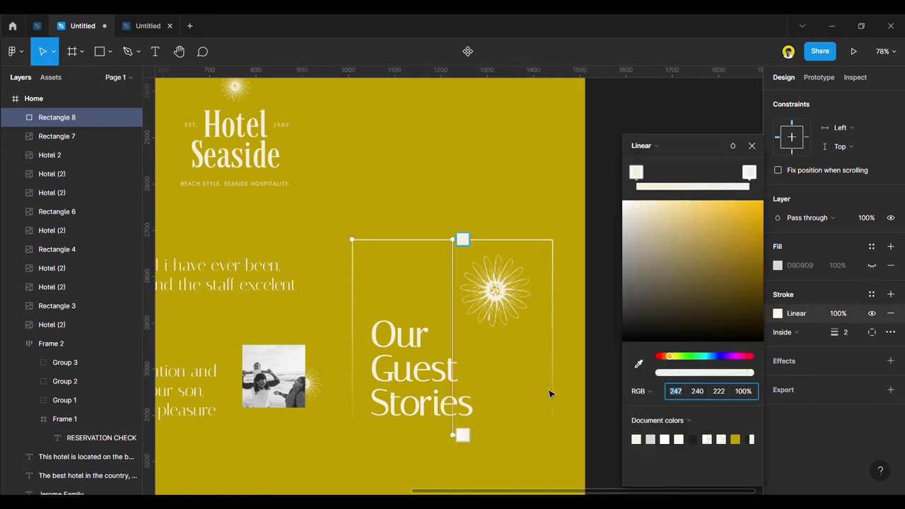
left_click(453, 437)
mouse_move(461, 439)
left_mouse_down()
mouse_move(545, 428)
mouse_move(578, 464)
left_mouse_up()
mouse_move(460, 244)
left_mouse_down()
mouse_move(433, 265)
mouse_move(424, 308)
mouse_move(457, 355)
mouse_move(419, 298)
mouse_move(369, 261)
mouse_move(434, 314)
left_mouse_up()
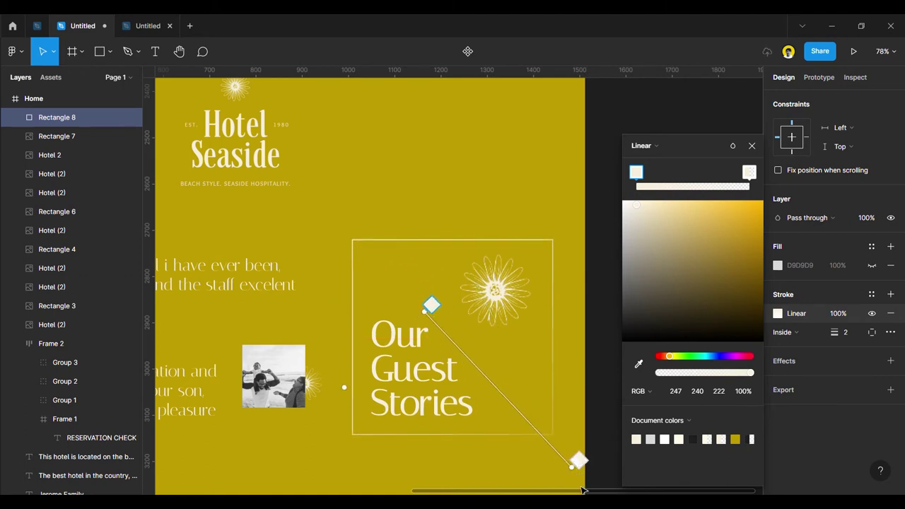
left_click_drag(579, 474, 562, 446)
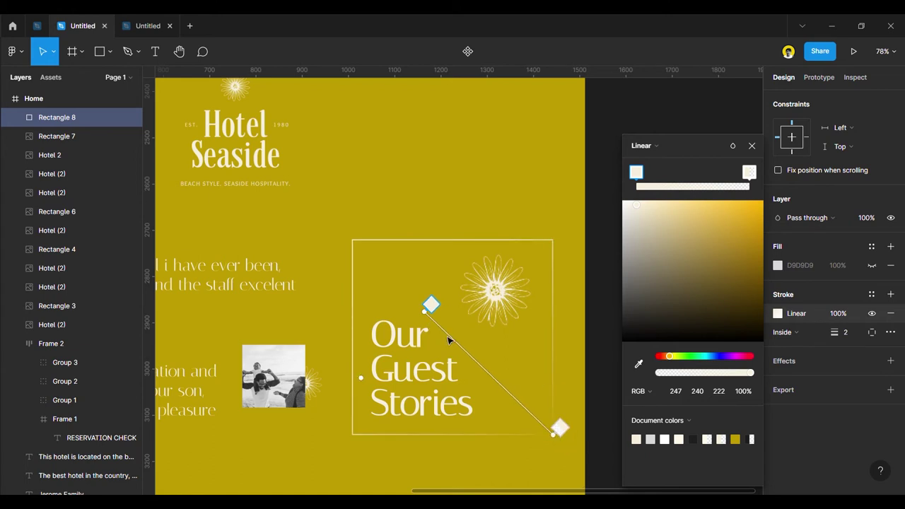
scroll(566, 336, "down", 5)
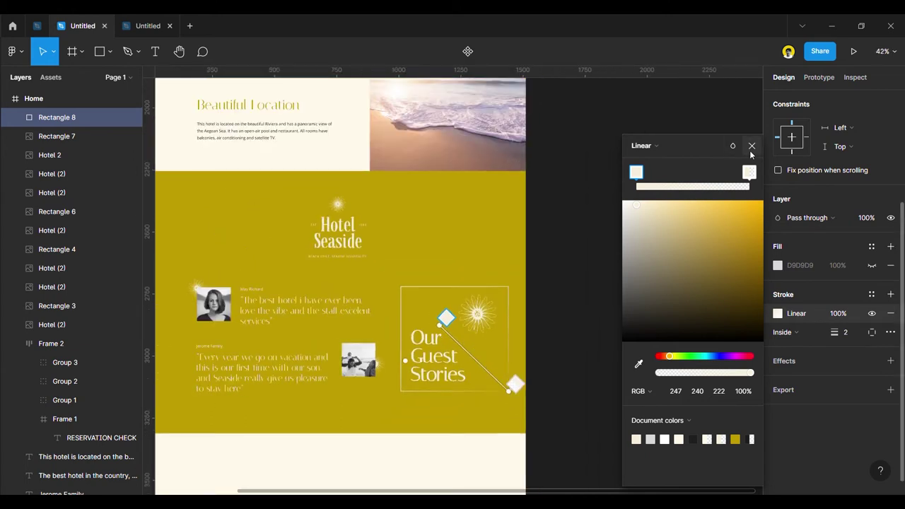
left_click(752, 145)
left_click(670, 283)
scroll(636, 268, "down", 2)
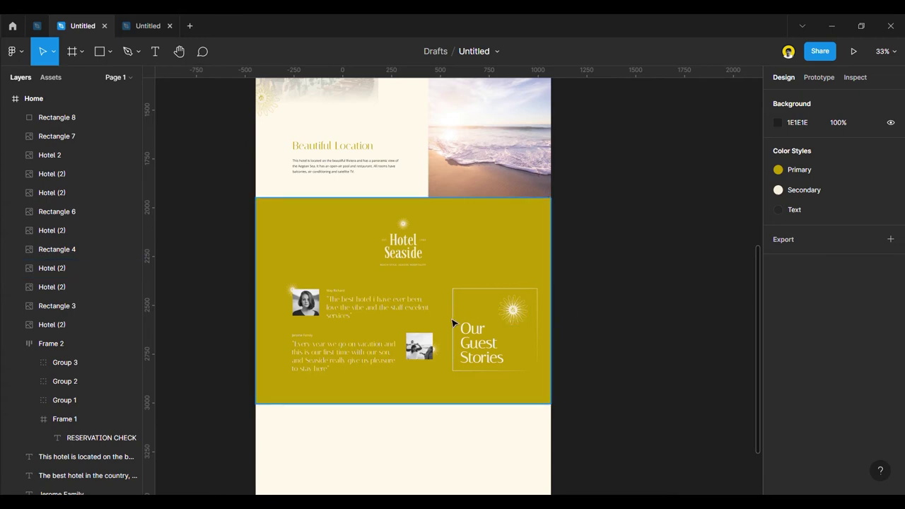
With layout grids shown, keep the box at W 445 and nudge the sunburst to 1235, 2738.
key("ctrl+shift+4")
scroll(452, 323, "up", 5)
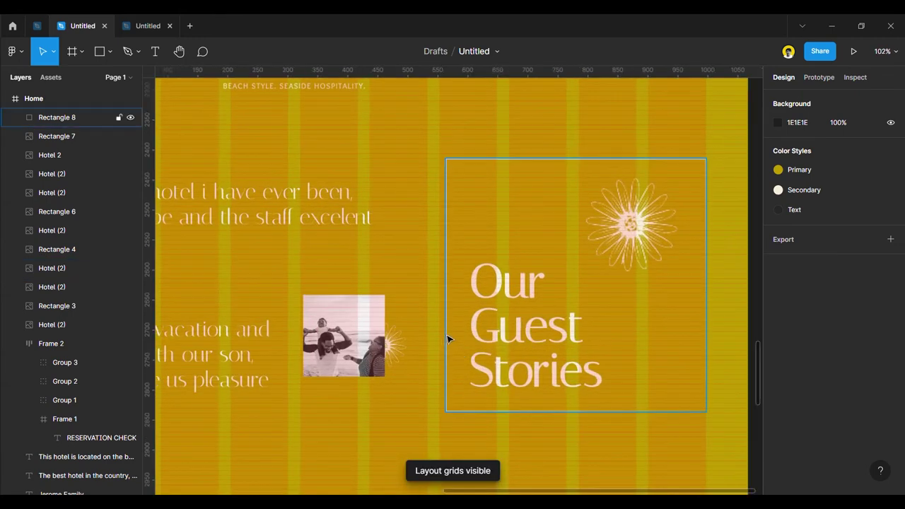
left_click(450, 339)
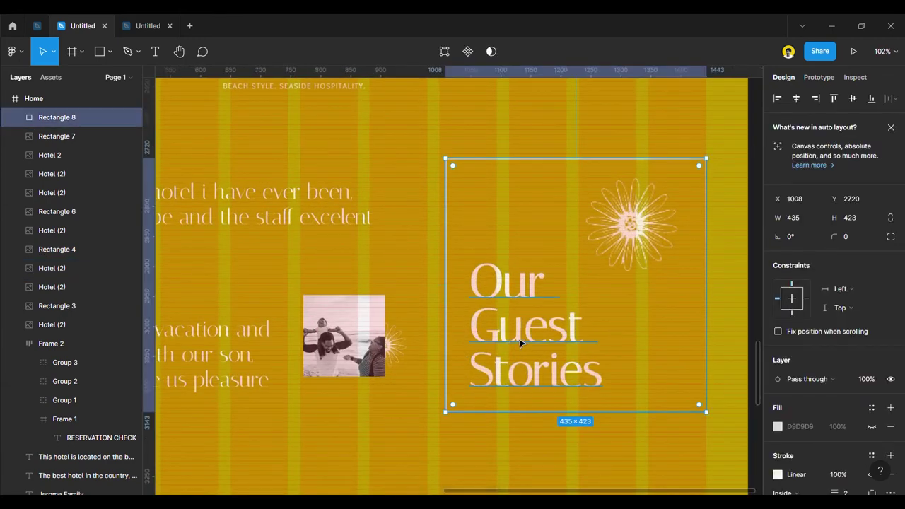
left_click_drag(458, 313, 452, 313)
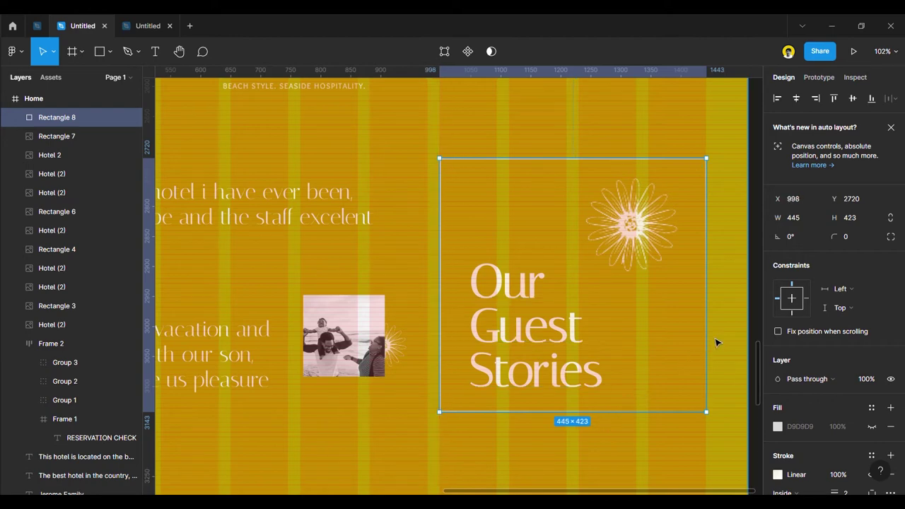
left_click_drag(705, 344, 709, 344)
left_click_drag(635, 225, 640, 232)
Shift the 'Our Guest Stories' heading slightly left to x 1043 and hide the layout grids.
left_click(523, 337)
left_click_drag(525, 334, 526, 334)
scroll(525, 334, "down", 5)
scroll(629, 361, "up", 5)
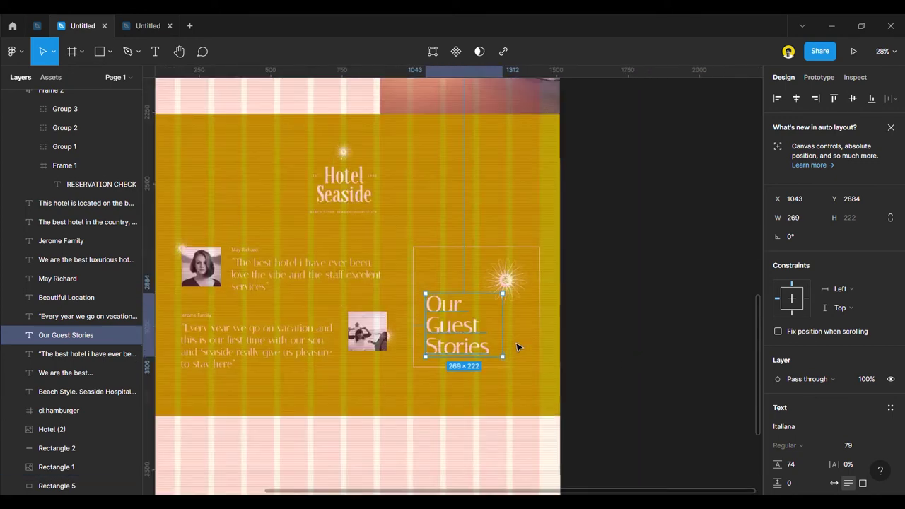
left_click(674, 366)
key("ctrl+shift+4")
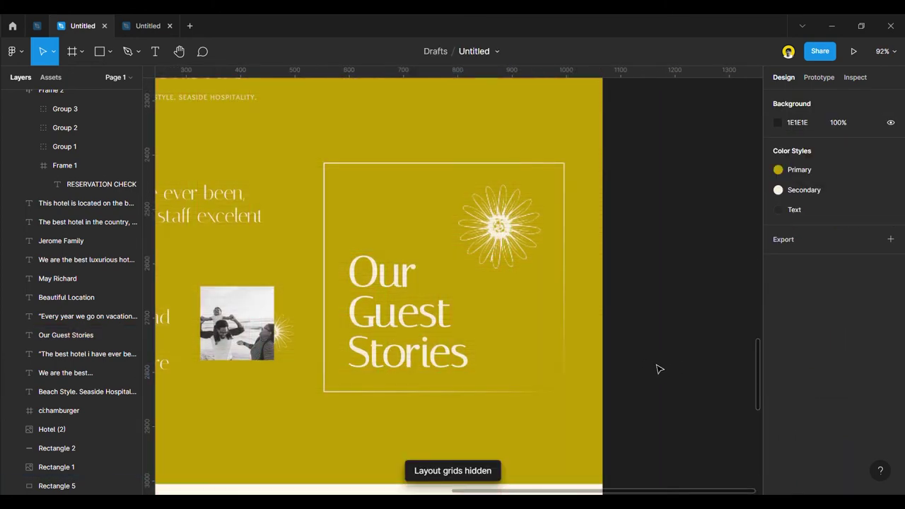
Stretch the yellow section rectangle slightly taller by dragging its bottom edge.
scroll(656, 369, "down", 5)
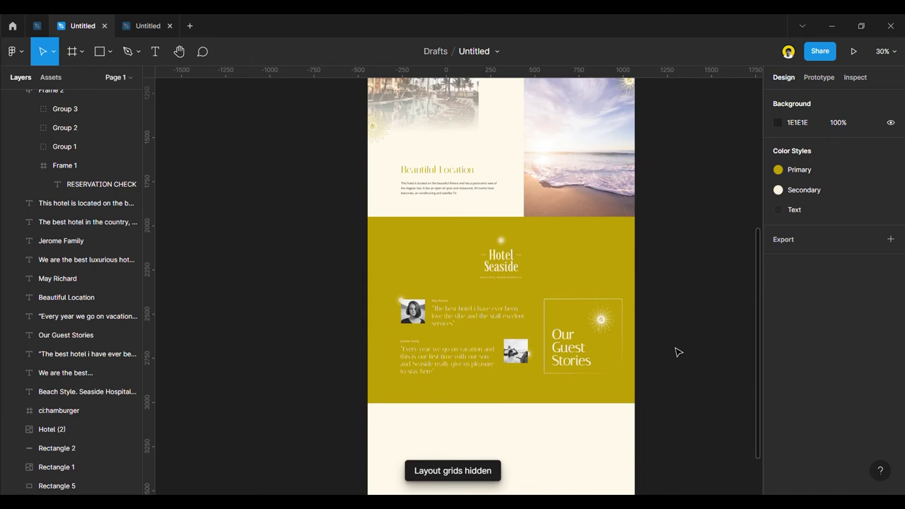
scroll(671, 338, "up", 1)
scroll(660, 333, "down", 3)
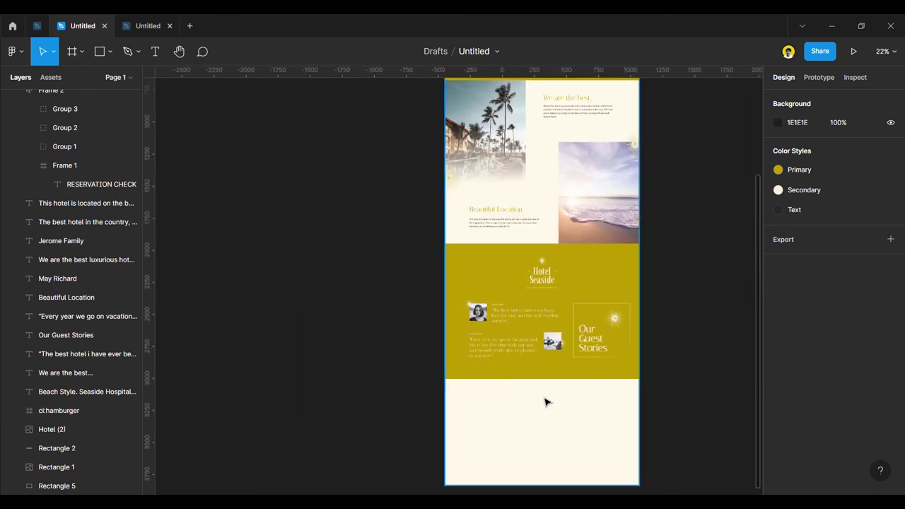
scroll(543, 385, "up", 3)
left_click_drag(541, 367, 549, 388)
left_click(337, 323)
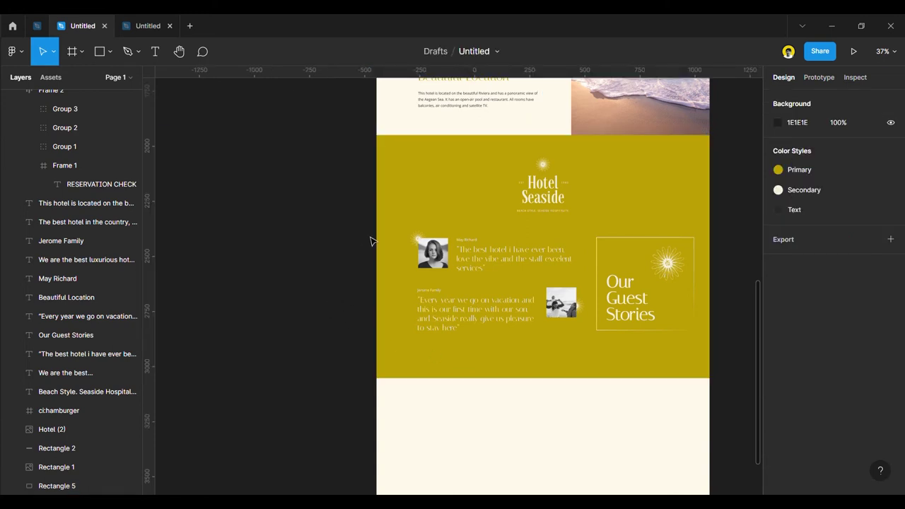
Scale the Our Guest Stories box and sun image down to 194×185.
left_click(606, 272)
left_click(604, 279)
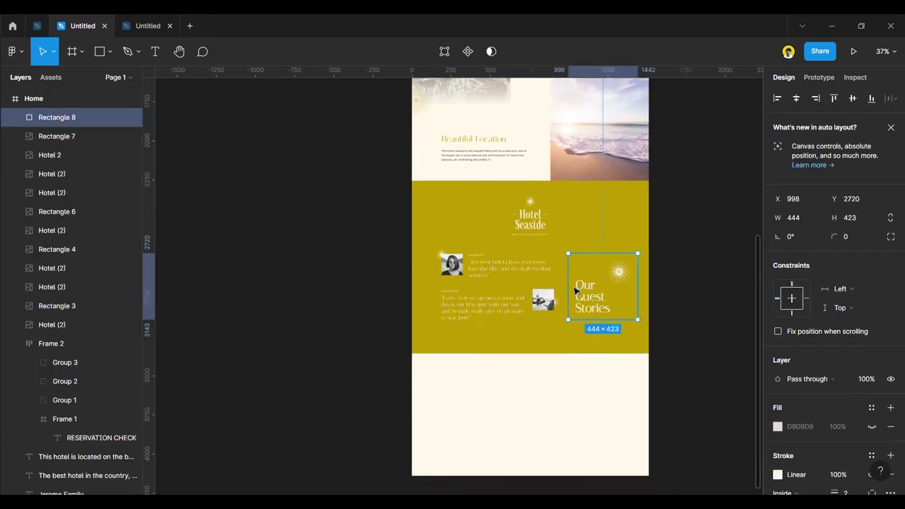
scroll(606, 287, "up", 3, "ctrl")
left_click(637, 261, "shift")
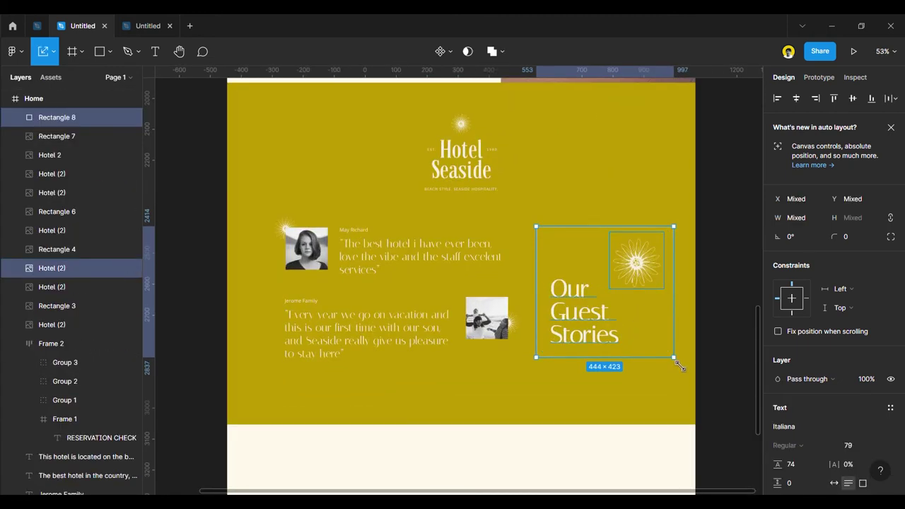
left_click_drag(679, 364, 592, 247)
key("ctrl+shift+4")
scroll(632, 245, "up", 4)
scroll(591, 247, "down", 6)
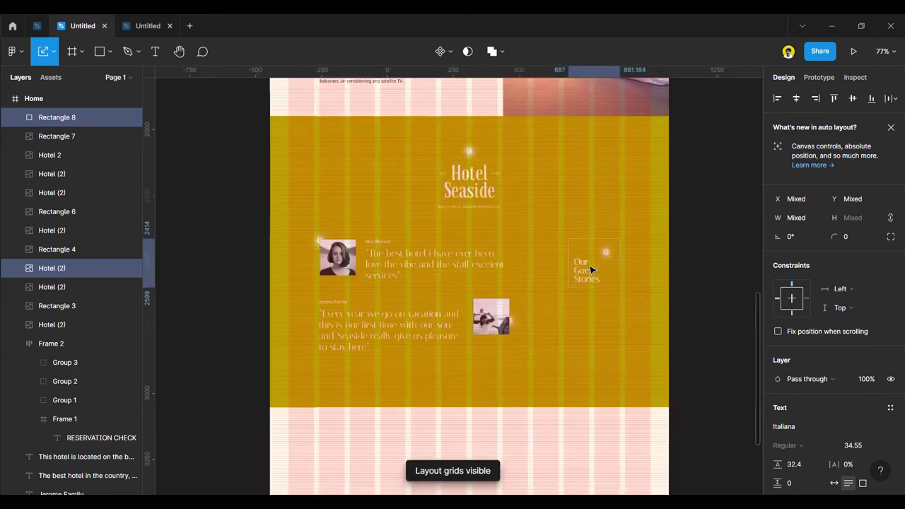
left_click(687, 299)
key("ctrl+shift+4")
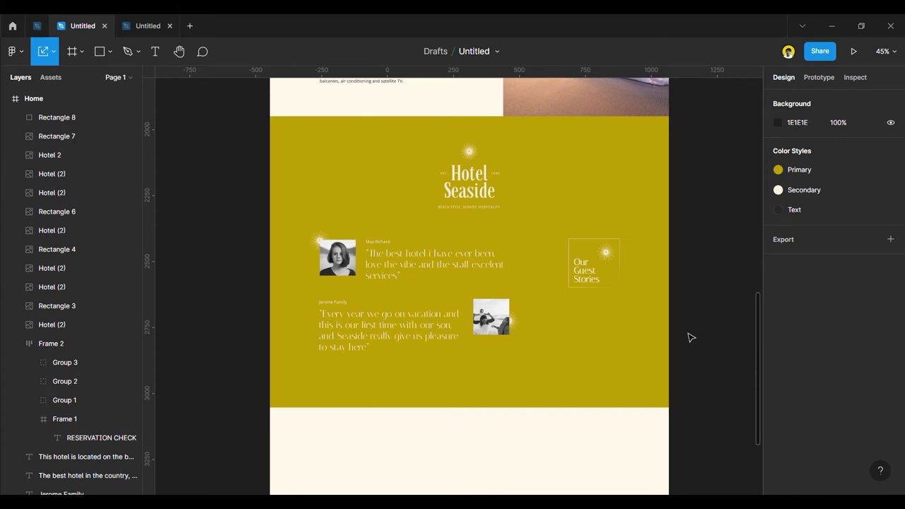
scroll(689, 337, "up", 1)
scroll(623, 273, "up", 6)
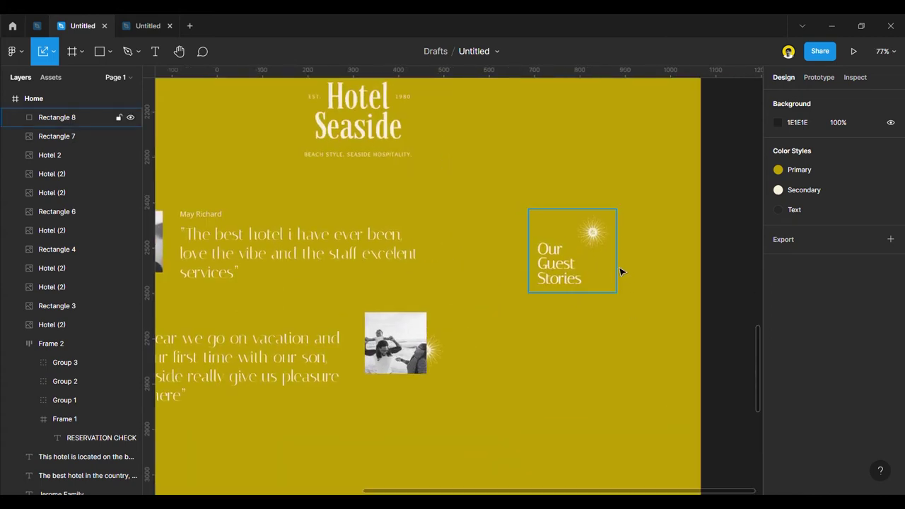
Change the Our Guest Stories box border to a solid F7F0DE cream.
left_click(615, 272)
scroll(813, 339, "down", 4)
left_click(778, 297)
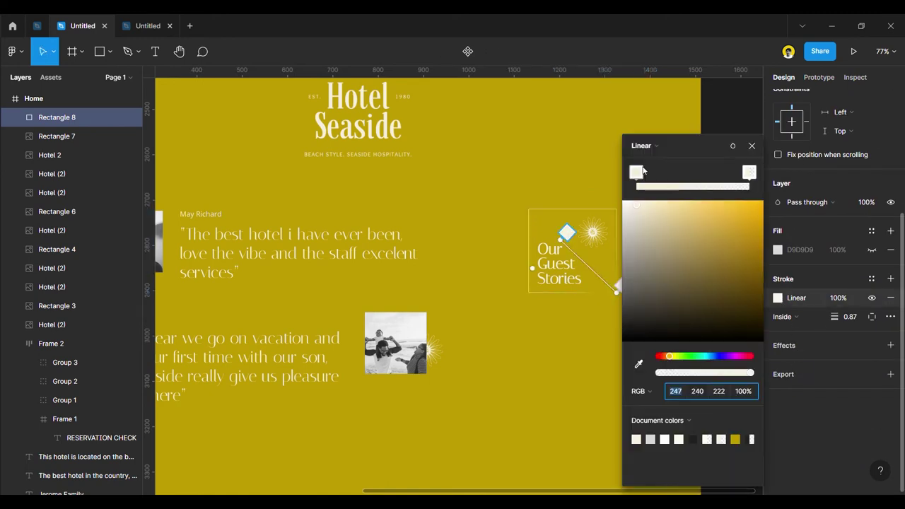
left_click(642, 146)
left_click(651, 128)
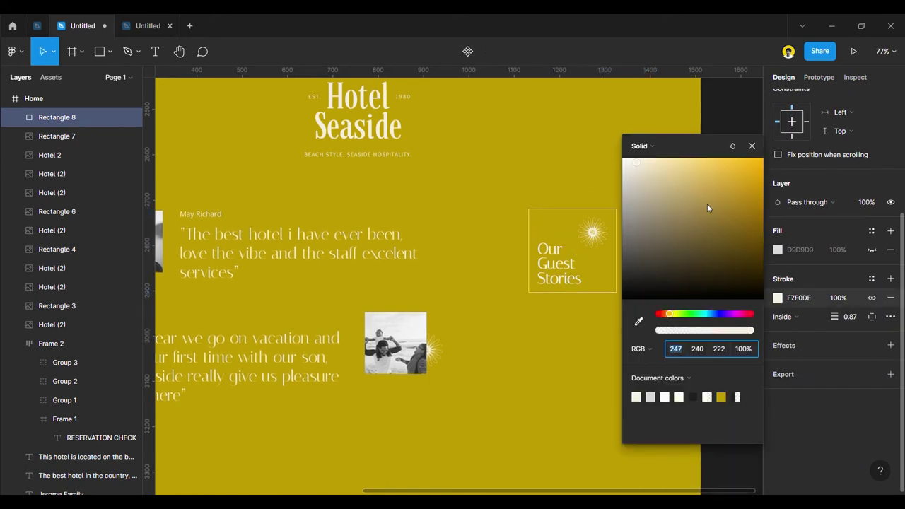
left_click(751, 145)
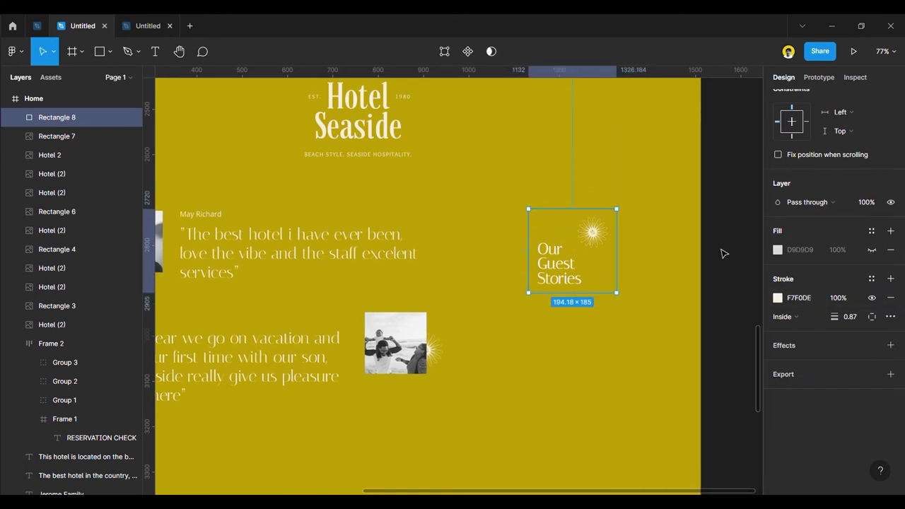
left_click(722, 253)
scroll(722, 277, "down", 4)
scroll(721, 282, "up", 2)
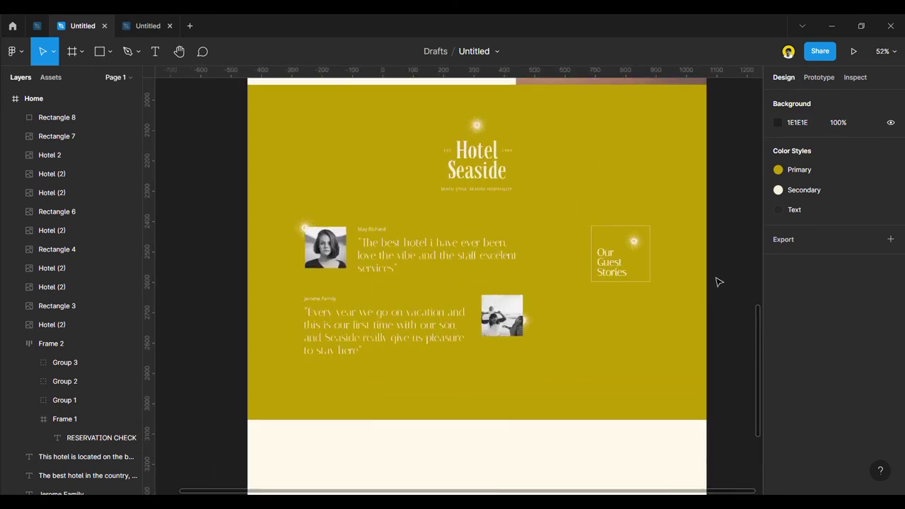
scroll(582, 242, "down", 4)
scroll(584, 333, "up", 2)
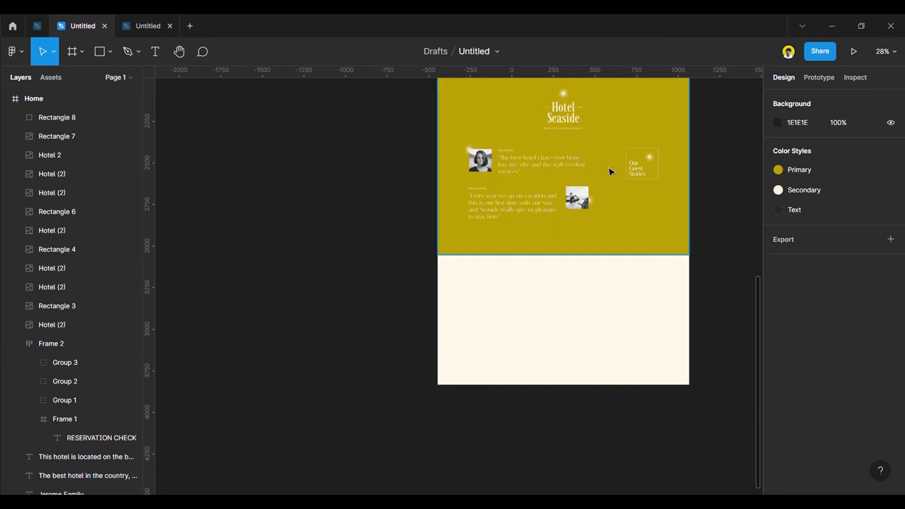
Copy the Our Guest Stories heading into the cream section and give it the dark Text fill.
left_click_drag(642, 172, 589, 287)
scroll(543, 292, "up", 3)
scroll(820, 318, "down", 5)
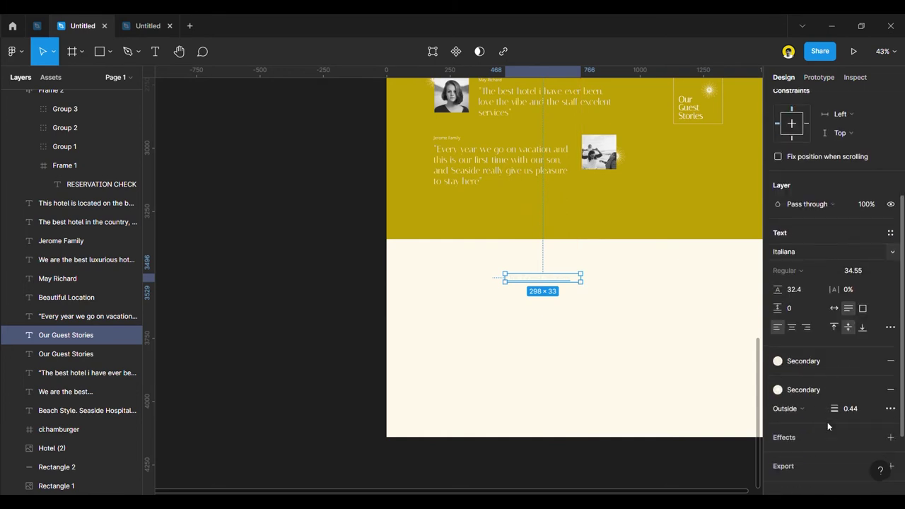
left_click(813, 359)
left_click(825, 366)
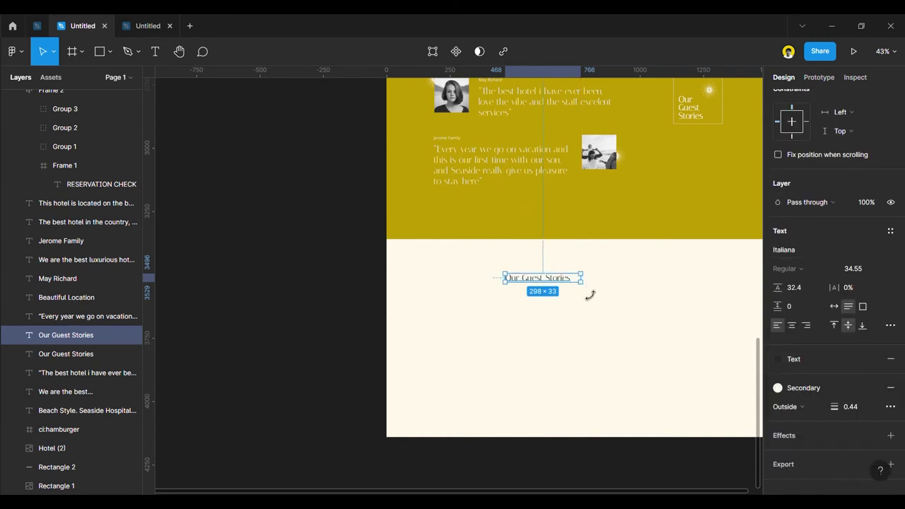
Apply the Text colour style to the copied heading's stroke as well.
scroll(813, 407, "down", 3)
scroll(811, 310, "up", 3)
scroll(811, 373, "down", 2)
scroll(811, 372, "down", 1)
left_click(811, 356)
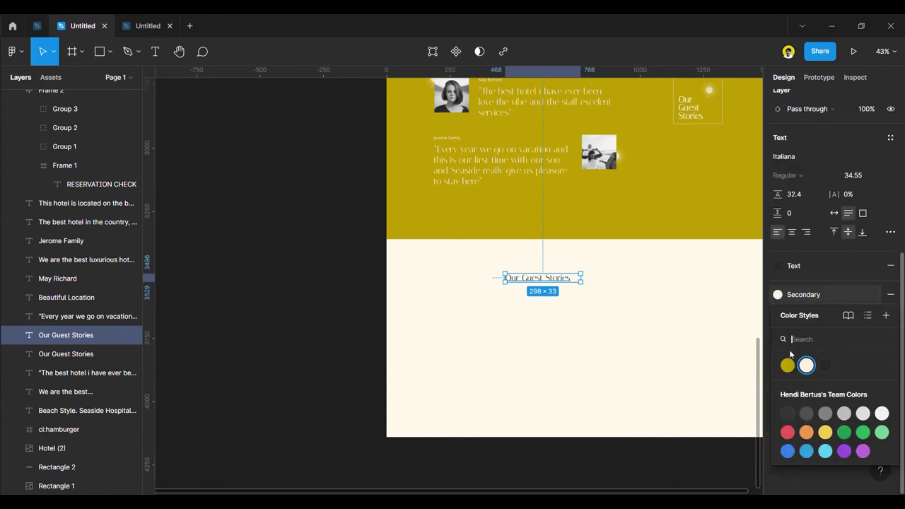
left_click(824, 366)
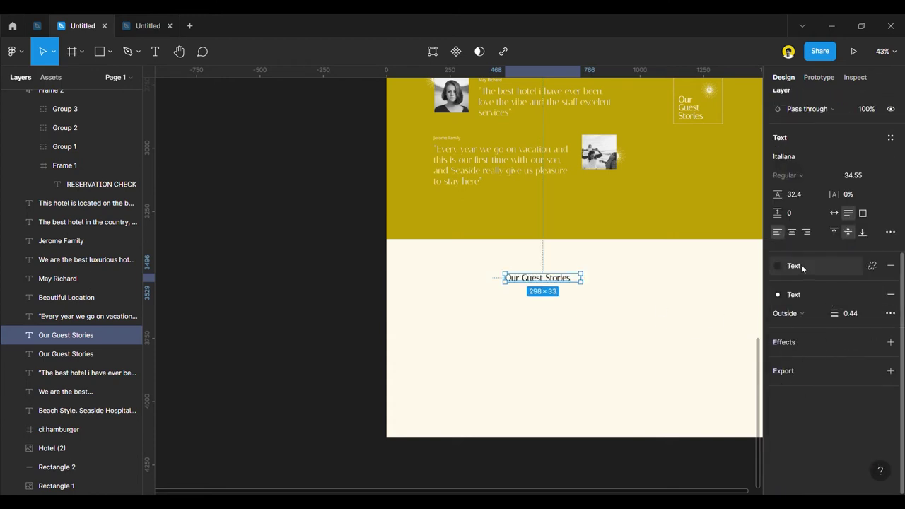
Set the heading to font size 64 and widen its box to fit one line.
key("Up")
key("Up")
key("Up")
key("Up")
key("Up")
key("Up")
key("Up")
key("Up")
key("Up")
key("Up")
key("Up")
key("Up")
key("Up")
key("Up")
key("Up")
key("Up")
key("Up")
key("Up")
key("Up")
key("Up")
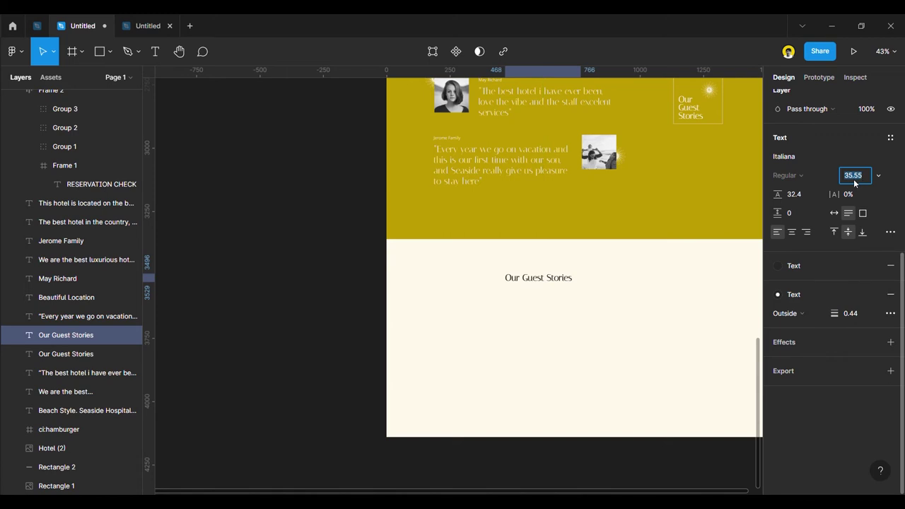
left_click(879, 175)
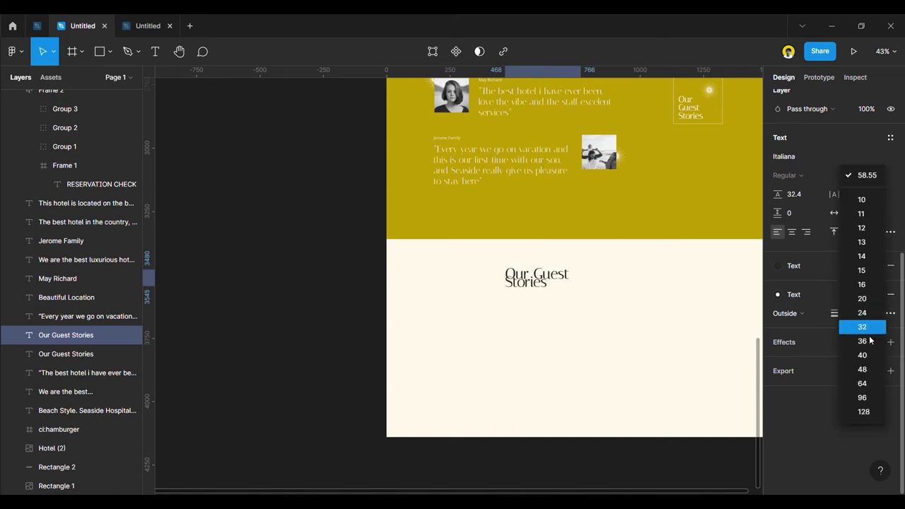
left_click(863, 383)
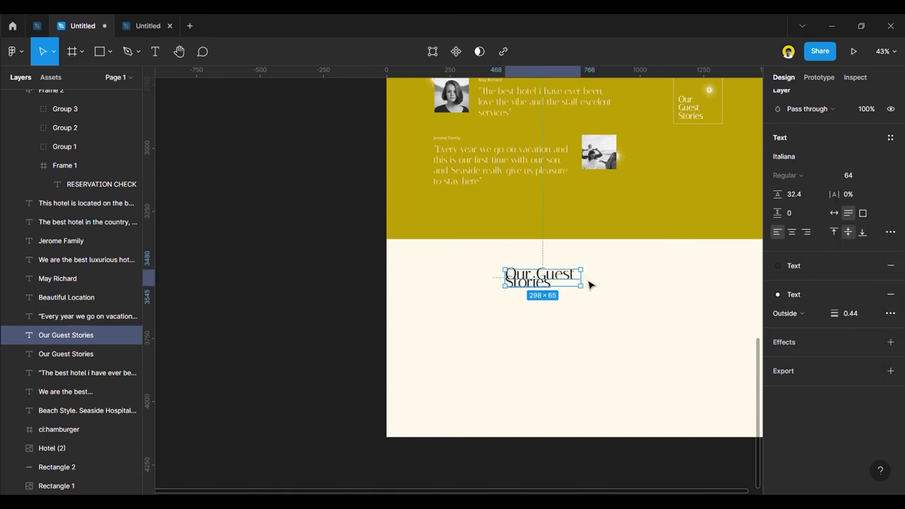
left_click_drag(590, 287, 593, 290)
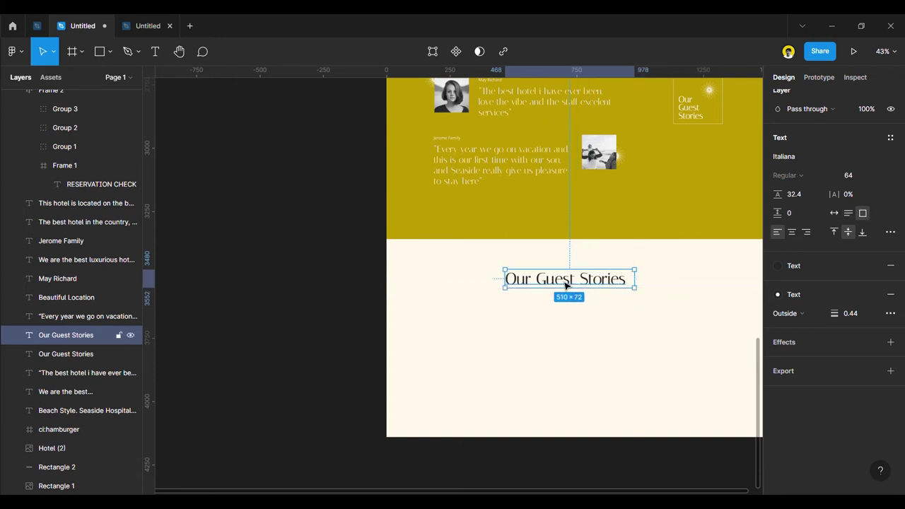
Rewrite the copied heading to read 'Yes you can...' and shift it left.
double_click(566, 282)
type("Ye")
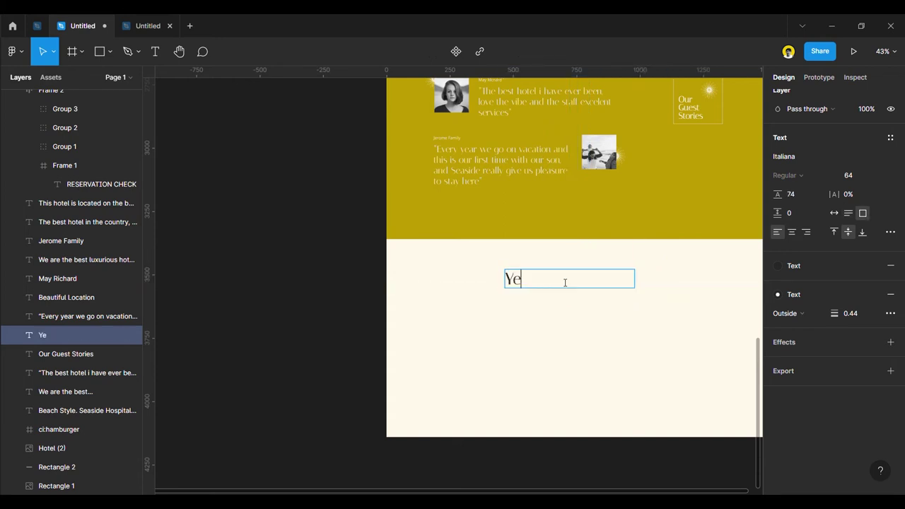
type("s We Have")
left_click(356, 273)
left_click_drag(564, 292, 553, 276)
double_click(493, 281)
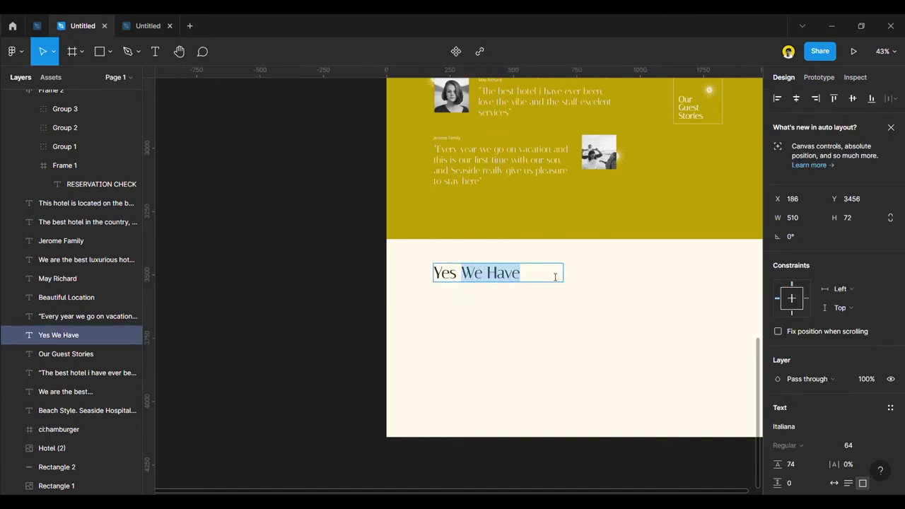
type("You")
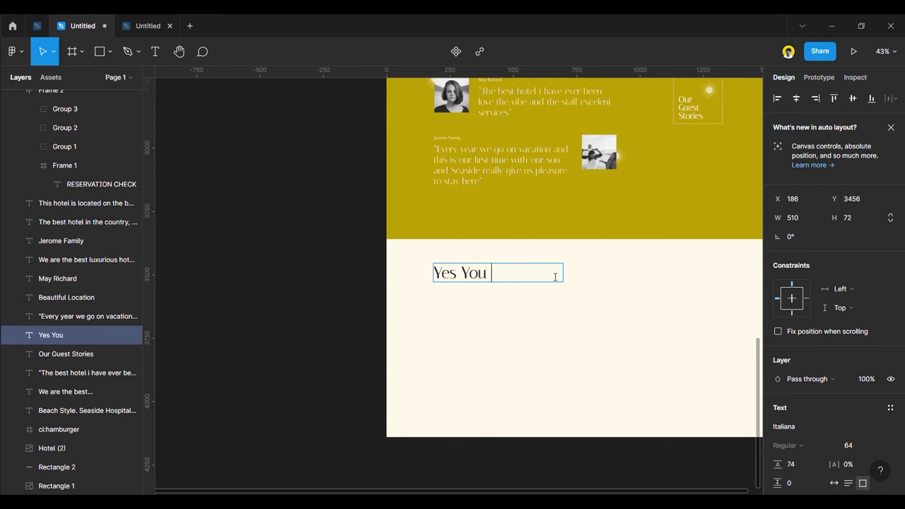
key("BackSpace")
key("BackSpace")
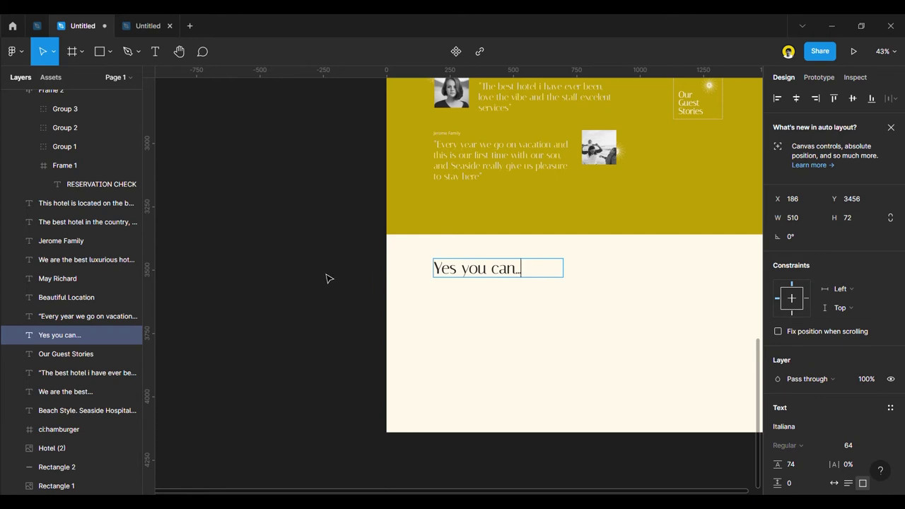
left_click(381, 276)
Nudge the 'Yes you can...' heading slightly higher, from Y 3456 to 3432.
left_click_drag(510, 282, 514, 280)
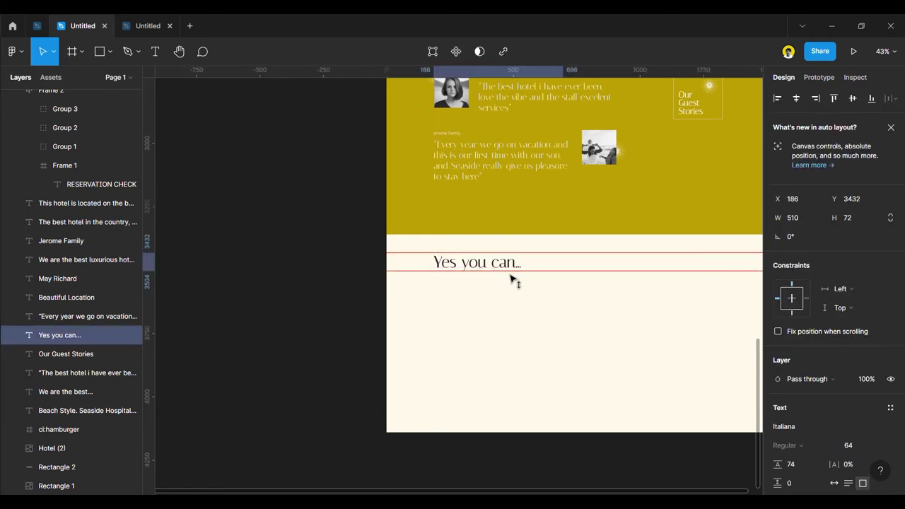
scroll(468, 264, "up", 10)
scroll(452, 270, "down", 8)
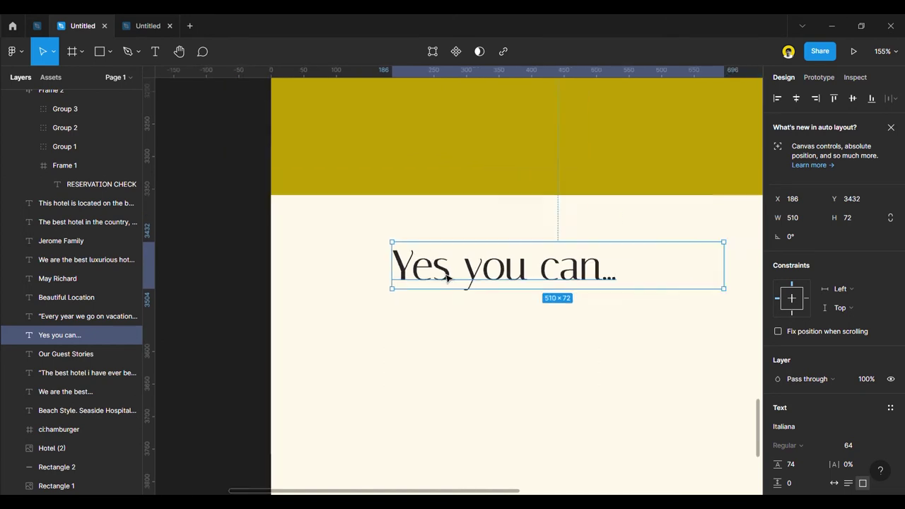
scroll(488, 297, "up", 4)
scroll(494, 322, "down", 1)
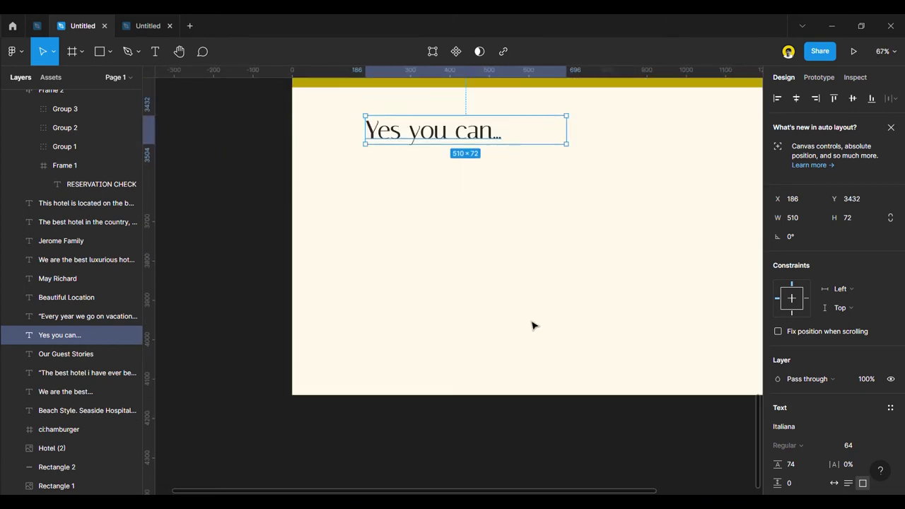
scroll(533, 323, "up", 3)
scroll(523, 323, "down", 1)
scroll(488, 321, "up", 2)
scroll(486, 323, "up", 2)
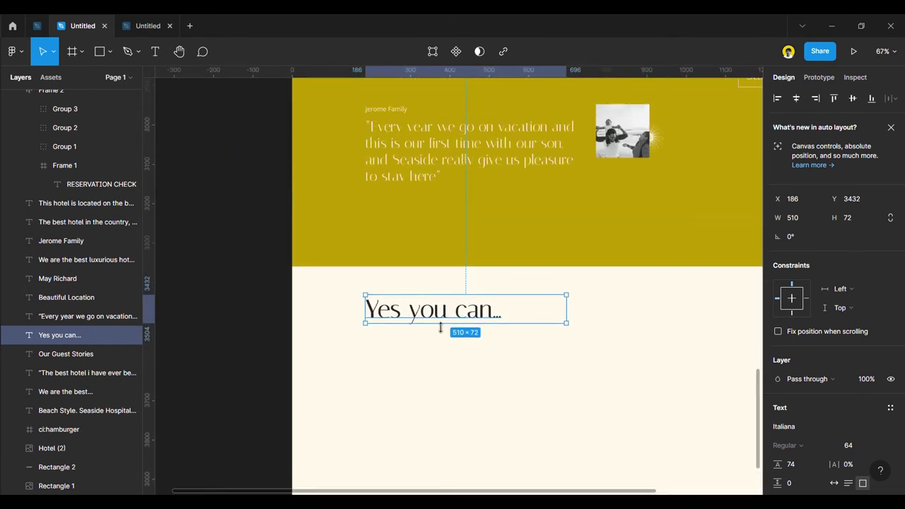
scroll(487, 311, "down", 5)
Move the sun glow graphic to the heading and send it behind the text.
left_click(683, 200)
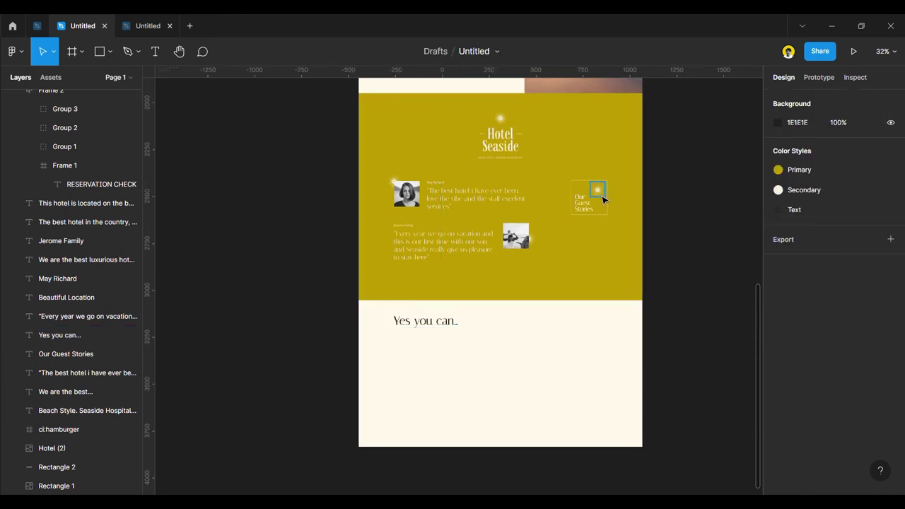
left_click_drag(602, 199, 349, 302)
scroll(469, 307, "up", 5)
right_click(349, 302)
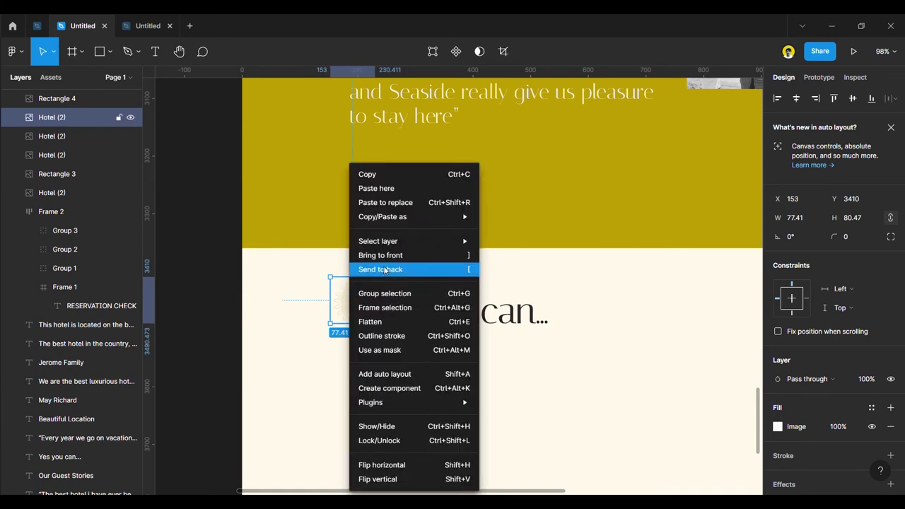
left_click(385, 270)
left_click_drag(352, 308, 468, 335)
Shift the heading and sun graphic together slightly left and down.
scroll(424, 311, "down", 5)
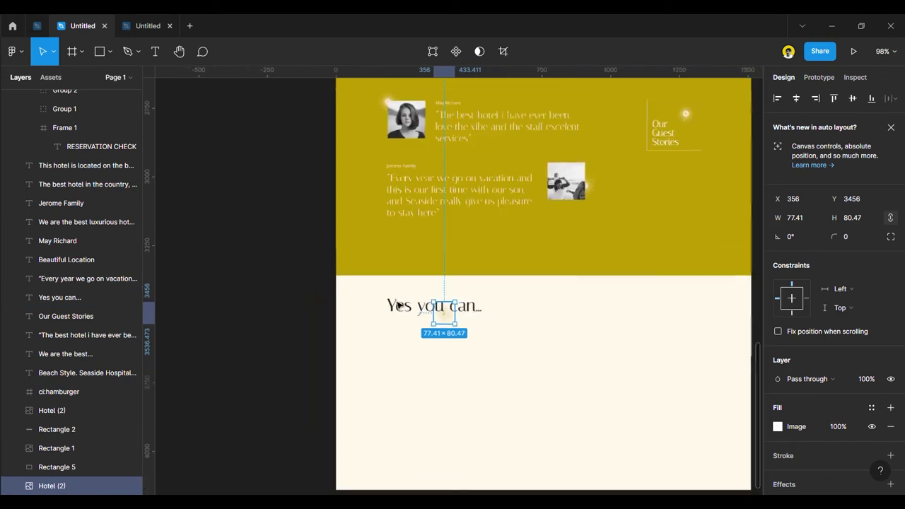
left_click(309, 297)
scroll(304, 299, "down", 5)
scroll(288, 310, "up", 2)
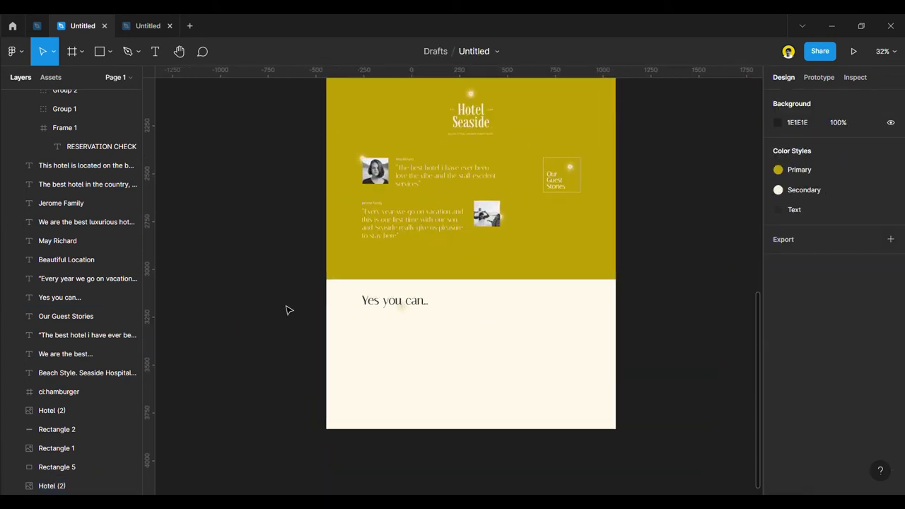
scroll(288, 310, "up", 1)
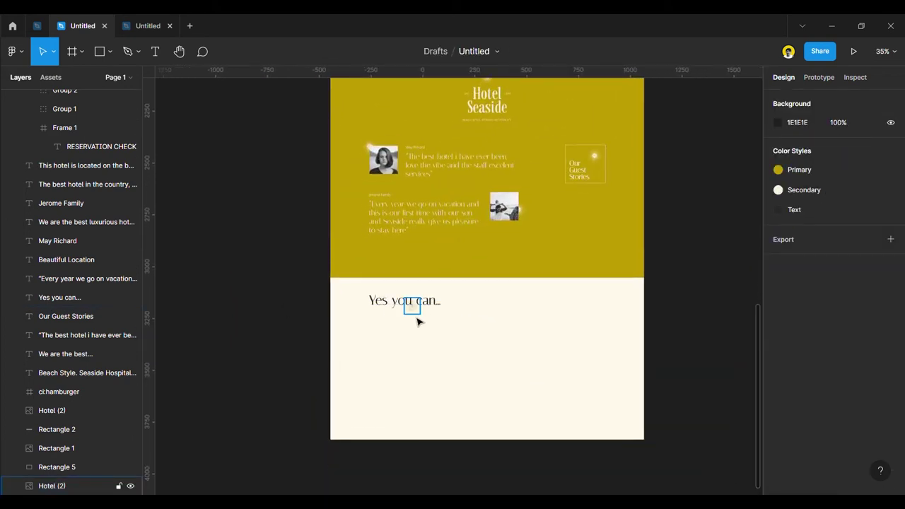
left_click(417, 320)
left_click(421, 312, "shift")
left_click_drag(418, 315, 413, 320)
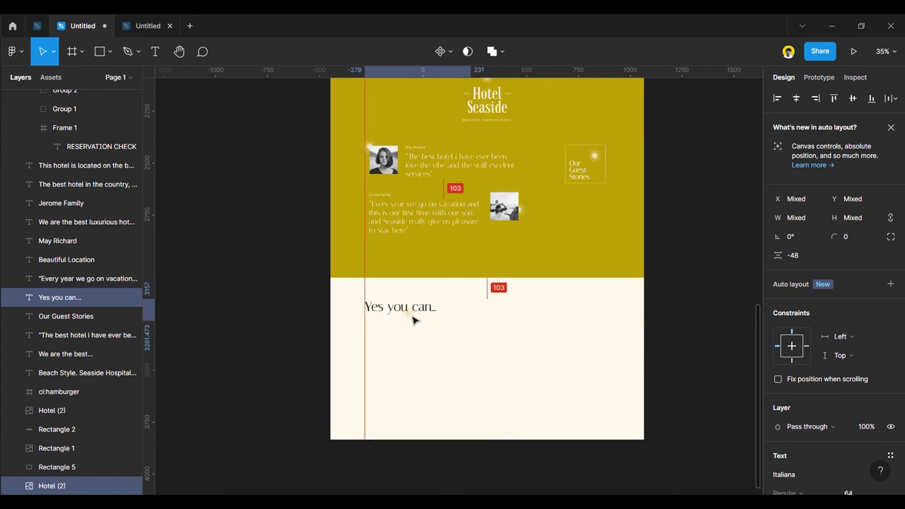
left_click(319, 297)
scroll(319, 301, "up", 5)
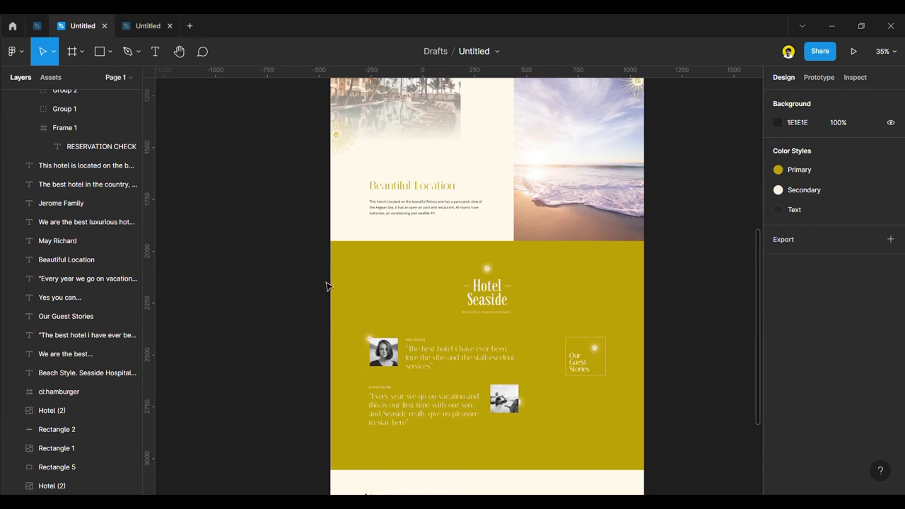
scroll(323, 286, "up", 1)
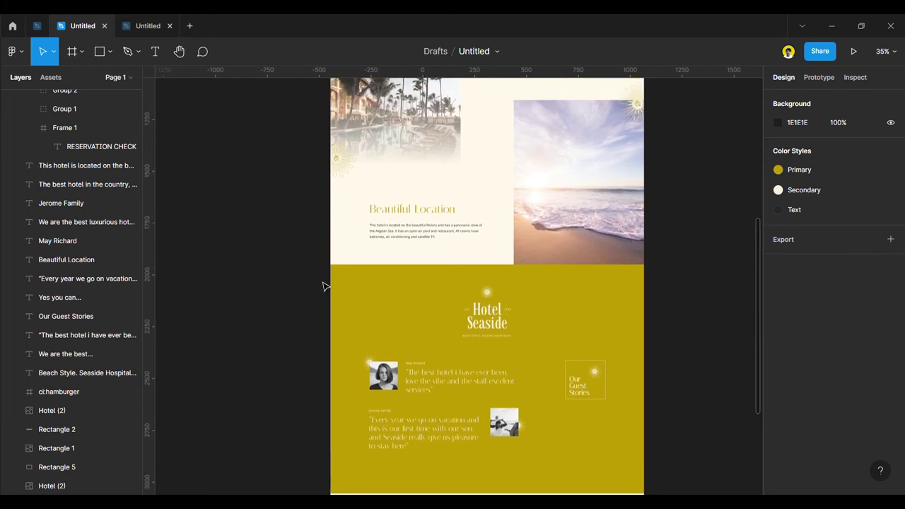
scroll(324, 288, "down", 5)
scroll(324, 286, "down", 3)
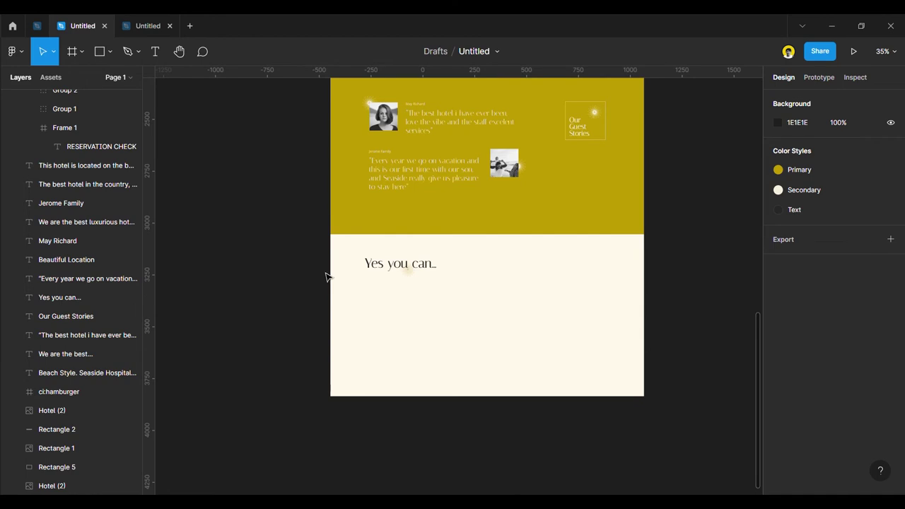
Draw a 444×400 grey placeholder rectangle under the heading at 186, 3600.
left_click(102, 57)
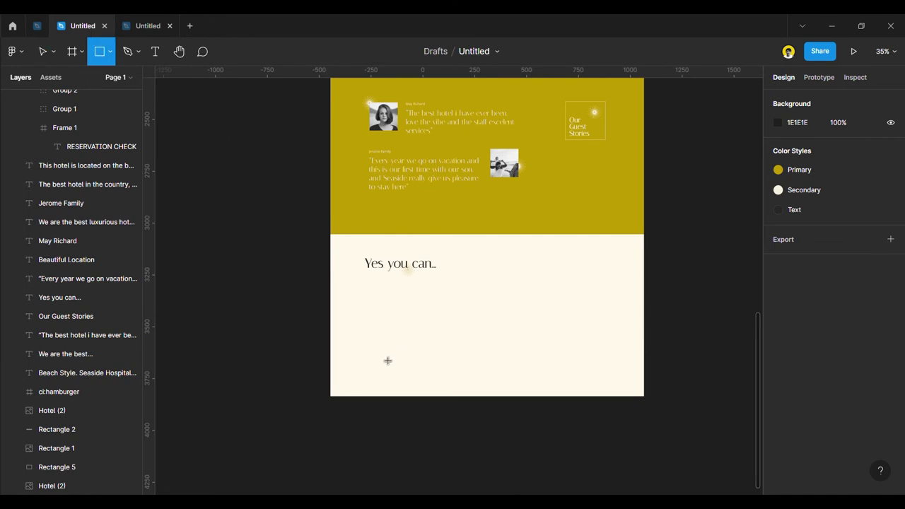
left_click_drag(368, 291, 462, 378)
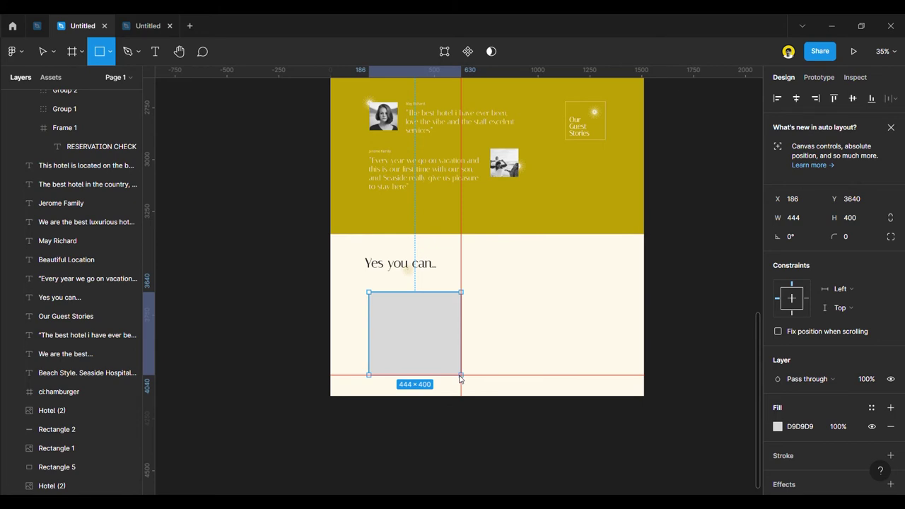
left_click_drag(460, 379, 461, 379)
scroll(398, 341, "up", 3)
left_click_drag(420, 315, 429, 307)
Show the layout grids and align the heading with the rectangle's left edge.
key("ctrl+shift+4")
left_click(373, 198)
left_click_drag(373, 198, 379, 198)
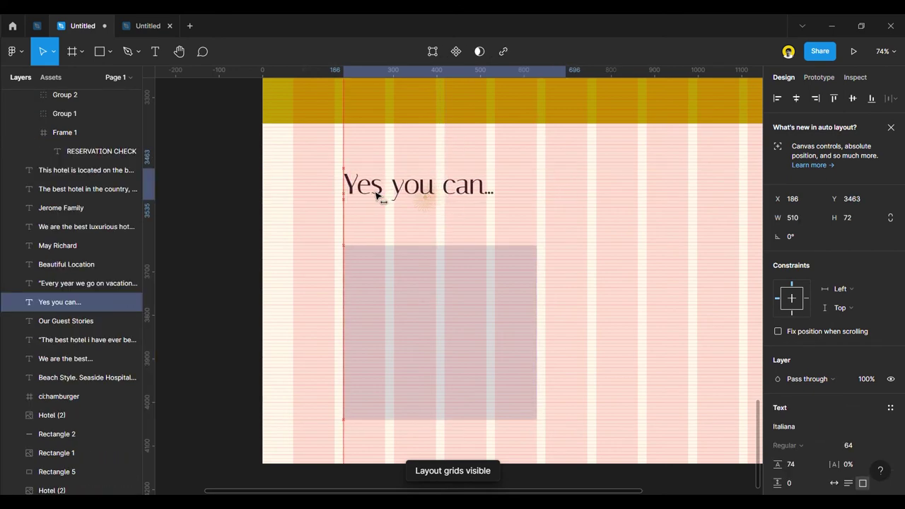
left_click(435, 320)
left_click(232, 285)
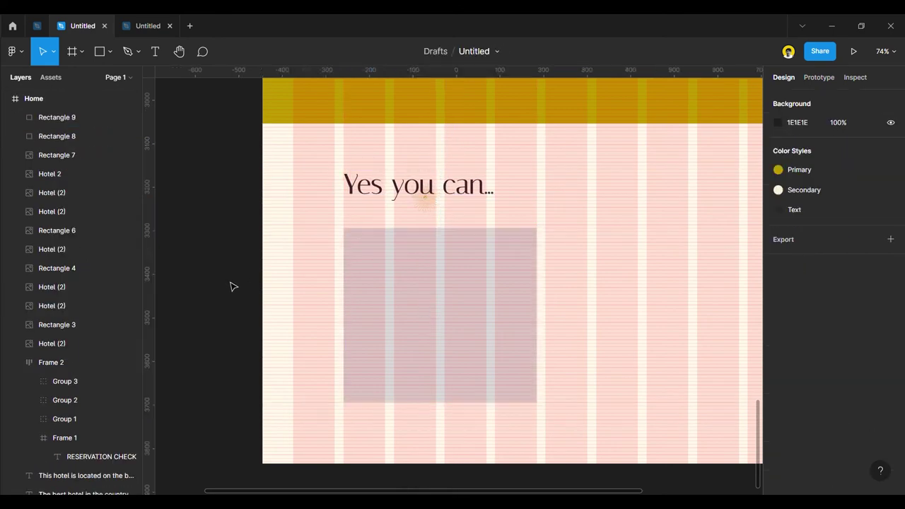
scroll(379, 323, "down", 2)
scroll(388, 315, "up", 2)
left_click(388, 314)
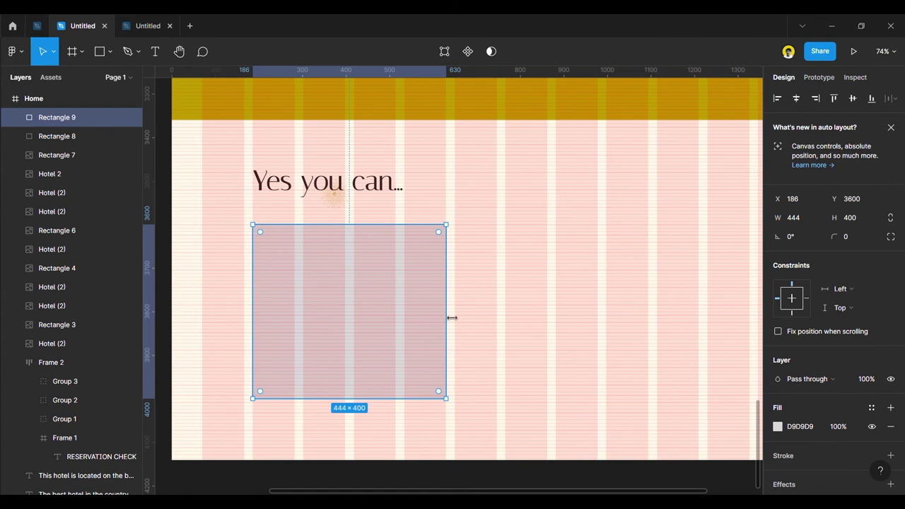
scroll(439, 318, "down", 3)
Launch the Unsplash plugin on the placeholder and search for 'beach hotel'.
right_click(352, 322)
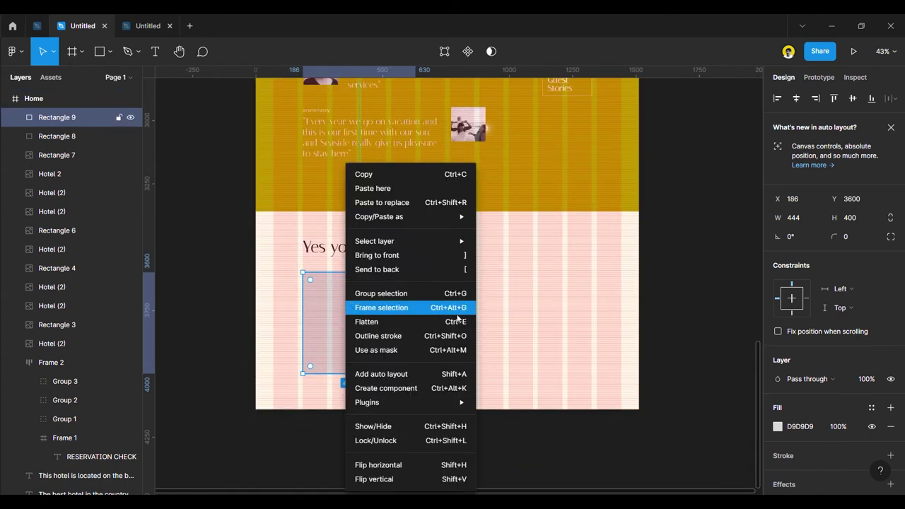
mouse_move(451, 406)
scroll(546, 429, "down", 5)
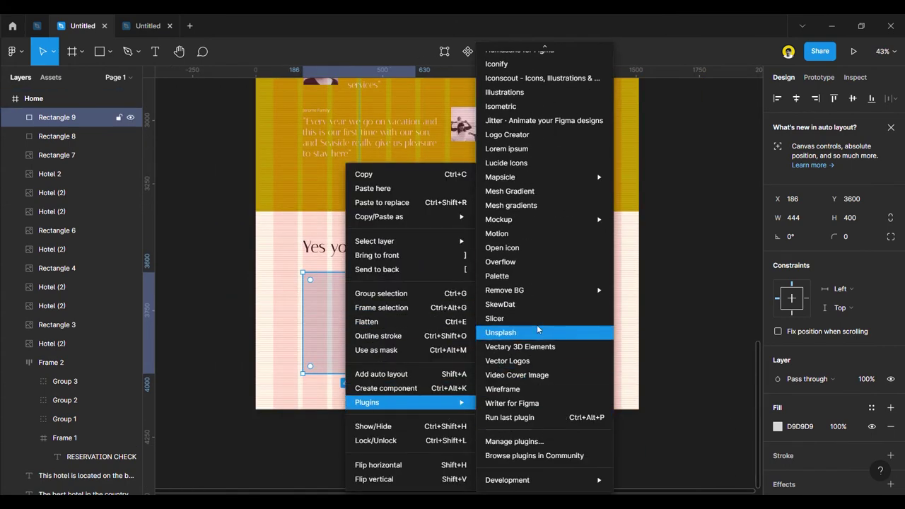
left_click(537, 333)
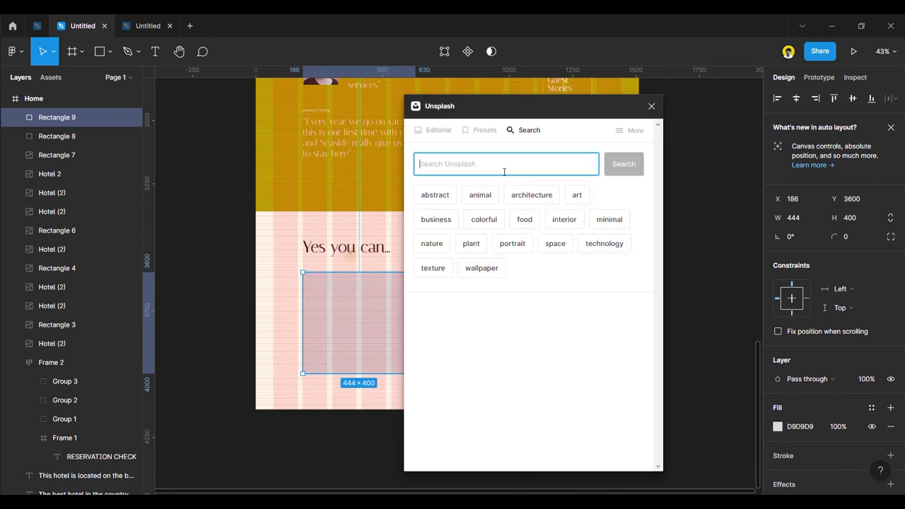
type("beach")
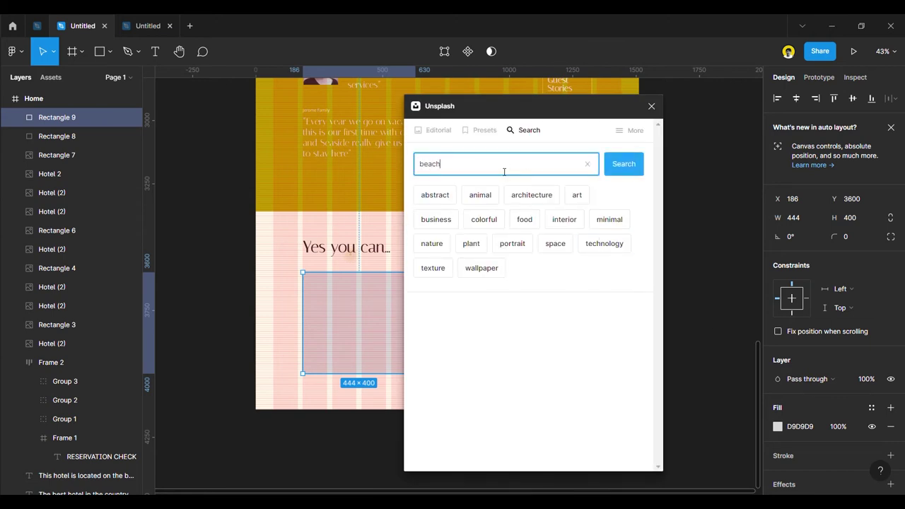
type(" hotel")
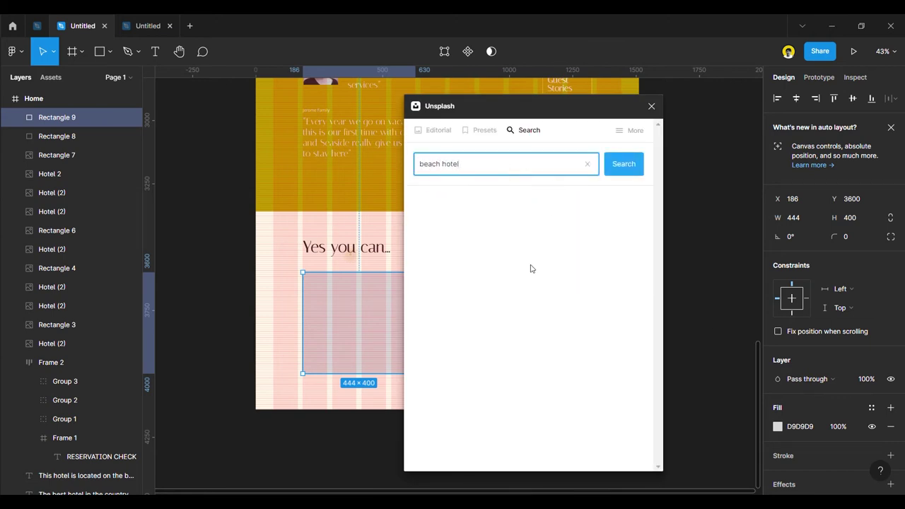
key("Return")
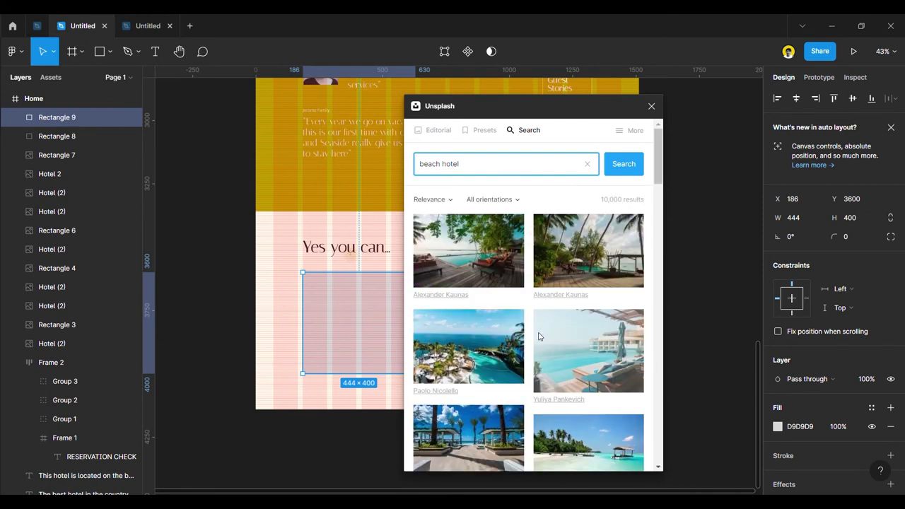
Browse the beach hotel photo results, then close the Unsplash window.
scroll(541, 348, "down", 1)
scroll(495, 346, "down", 2)
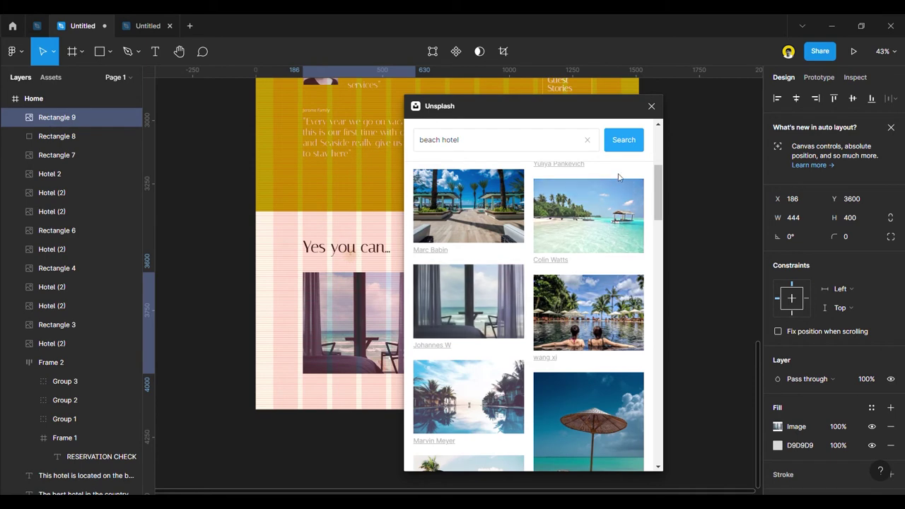
scroll(565, 375, "down", 5)
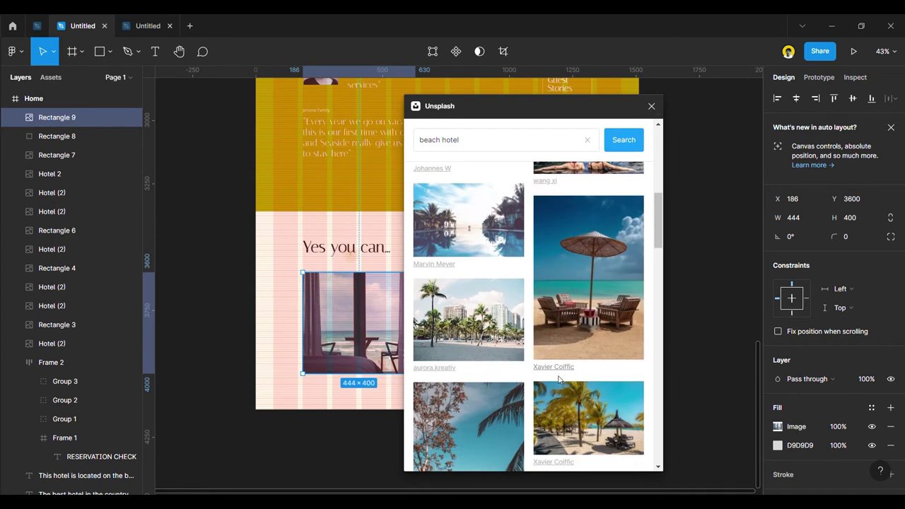
scroll(553, 384, "down", 3)
scroll(552, 384, "down", 3)
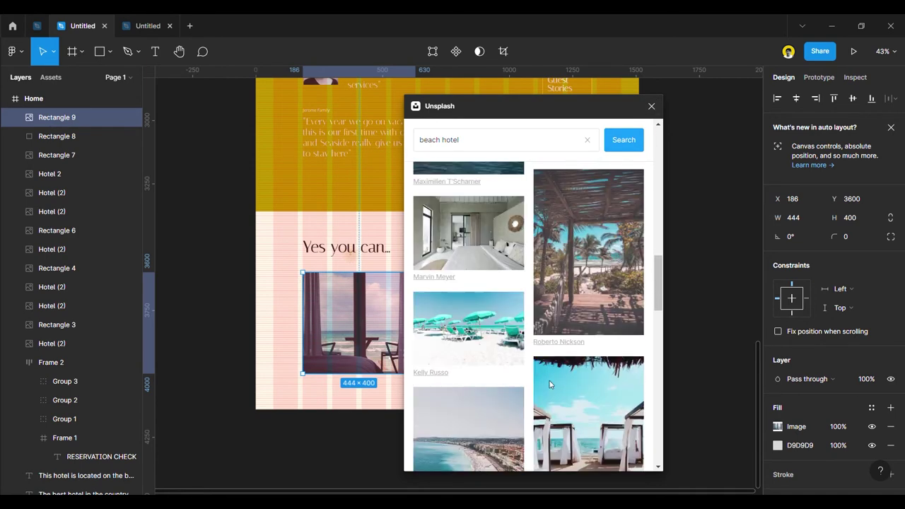
scroll(552, 384, "down", 10)
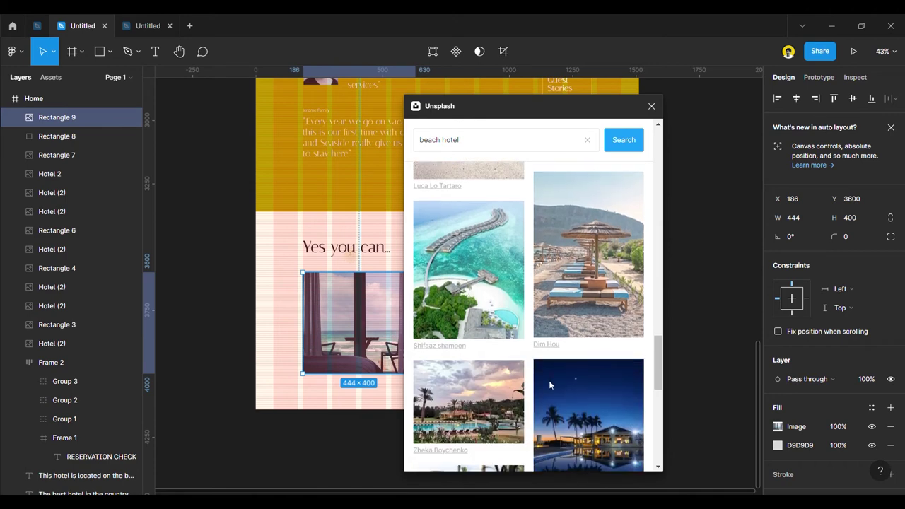
scroll(556, 385, "down", 3)
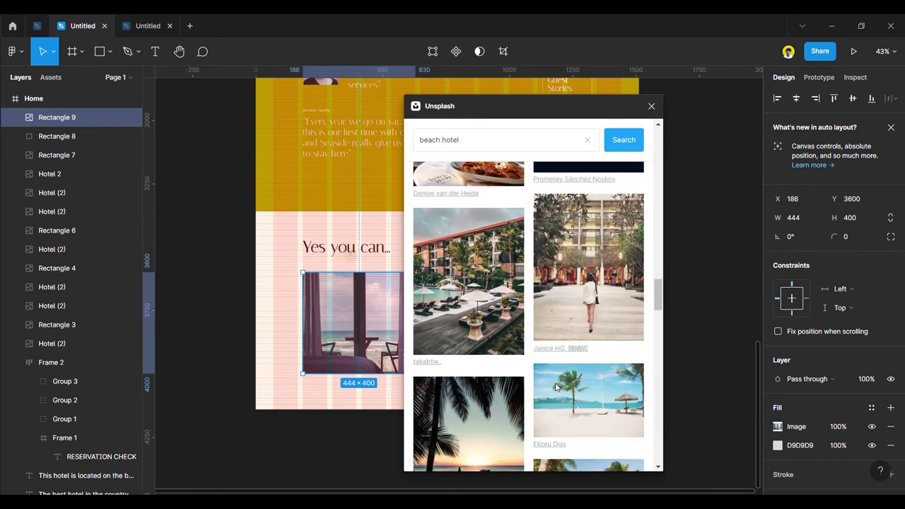
scroll(556, 387, "down", 3)
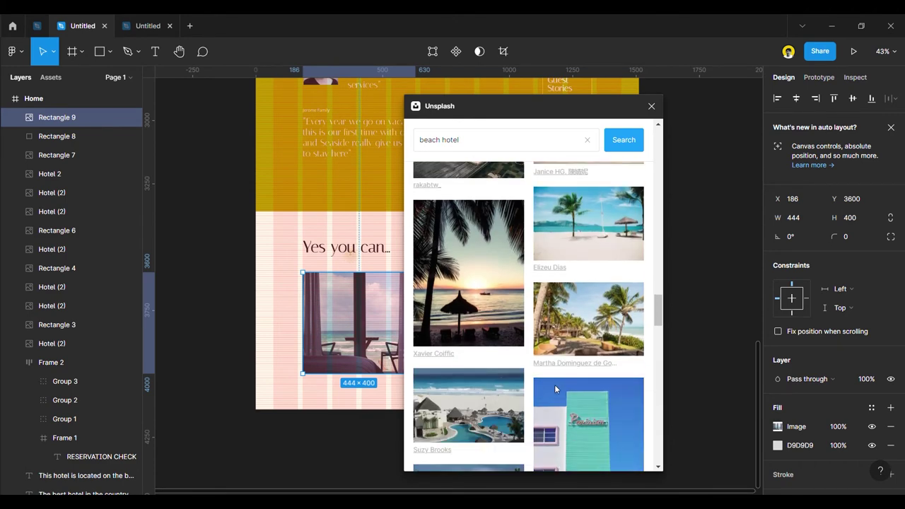
scroll(554, 385, "down", 4)
scroll(620, 238, "down", 1)
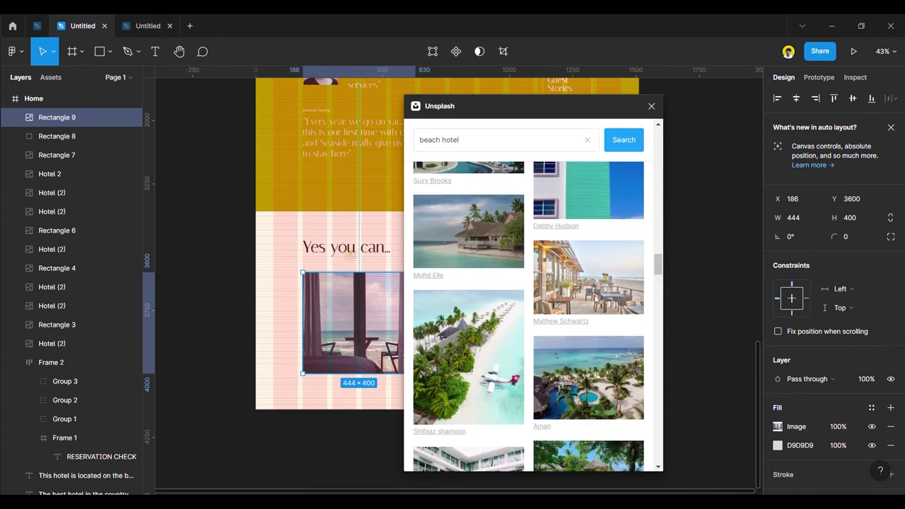
left_click(651, 106)
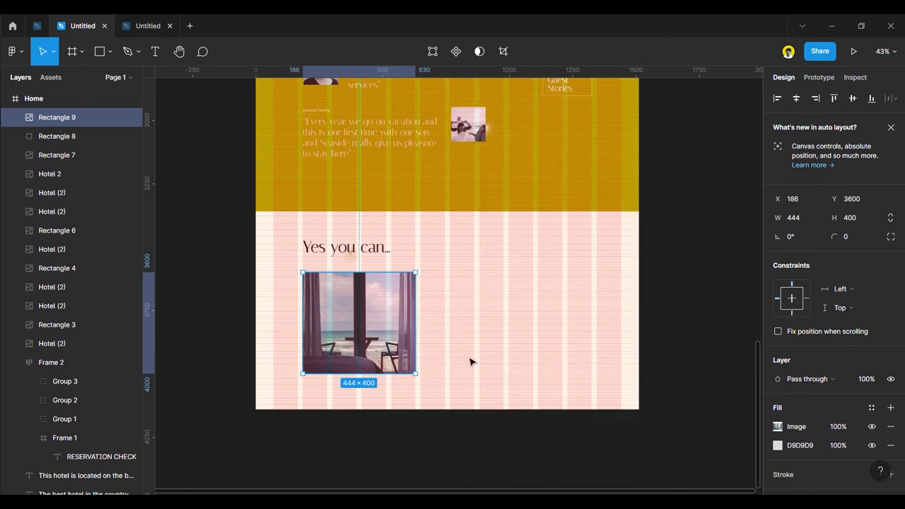
Hide the layout grids and reselect the sea-view photo under the heading.
left_click(189, 332)
scroll(189, 333, "up", 3)
scroll(190, 332, "down", 3)
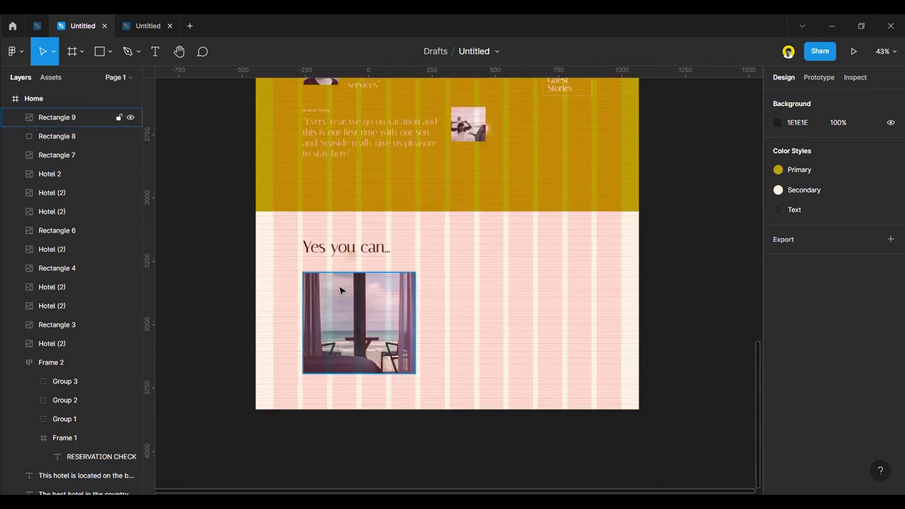
key("ctrl+shift+4")
left_click(349, 316)
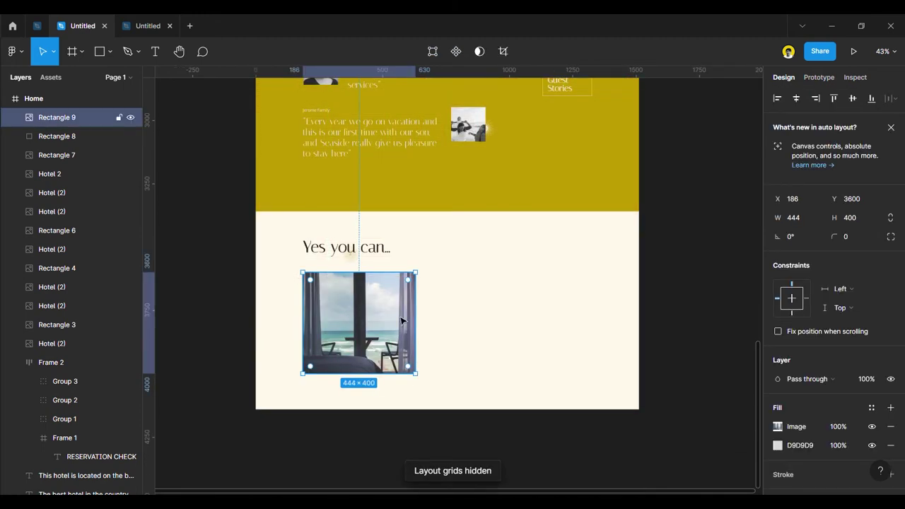
Launch the Unsplash plugin on the photo and search for 'beach view'.
right_click(366, 323)
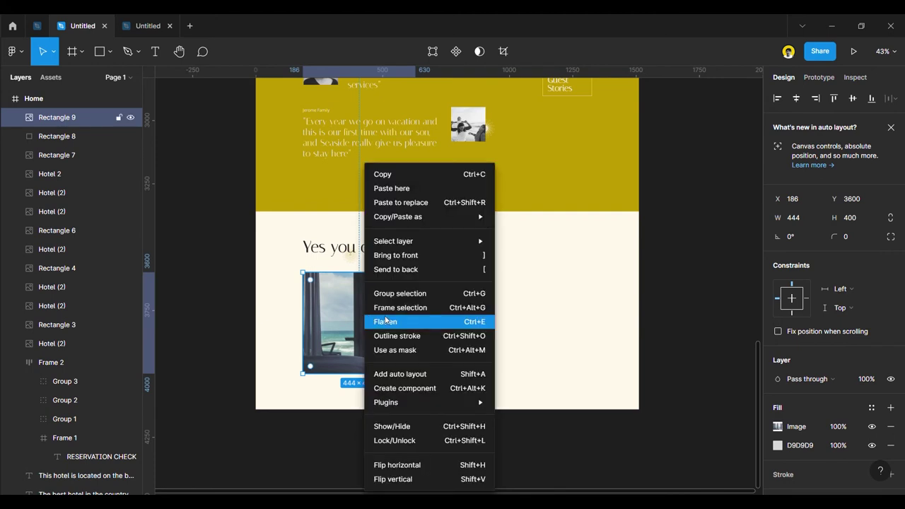
mouse_move(443, 402)
scroll(573, 385, "down", 4)
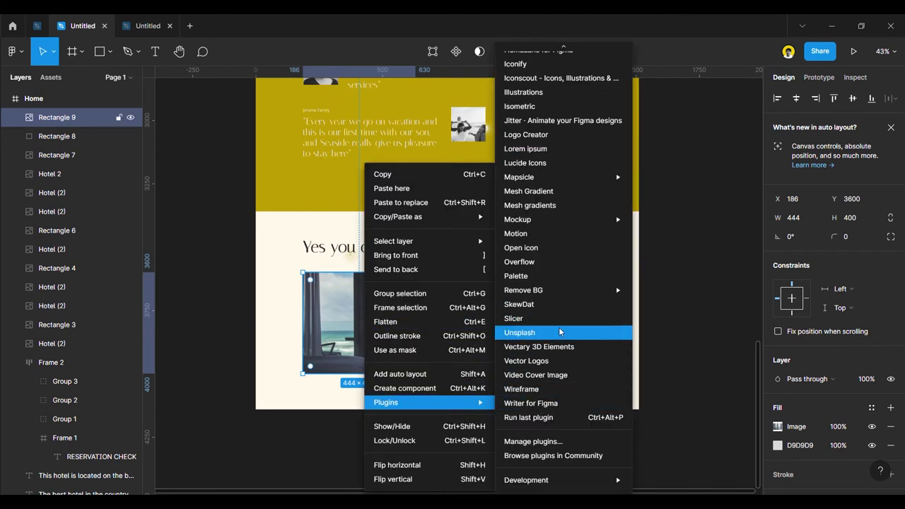
left_click(559, 330)
left_click(483, 168)
type("beac")
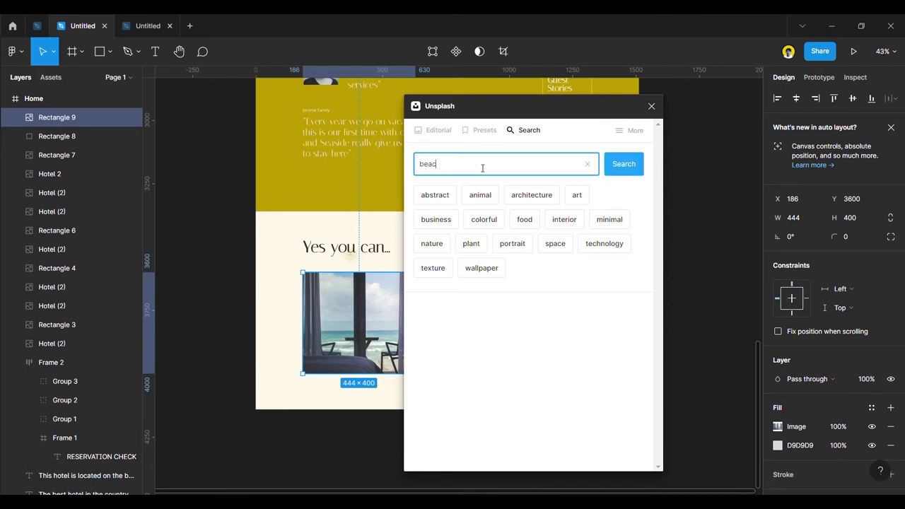
type("h view")
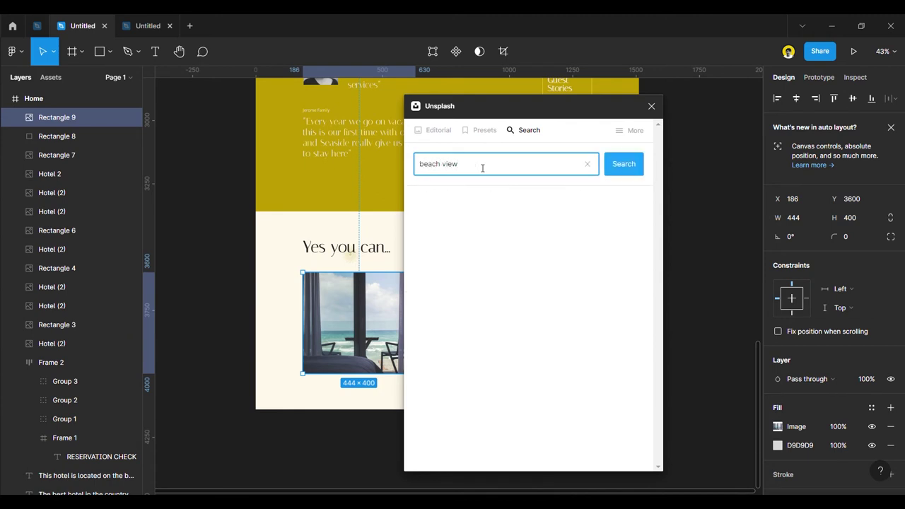
key("Return")
Refine the Unsplash search to 'beach view room', then to 'beach hotel'.
scroll(534, 262, "down", 3)
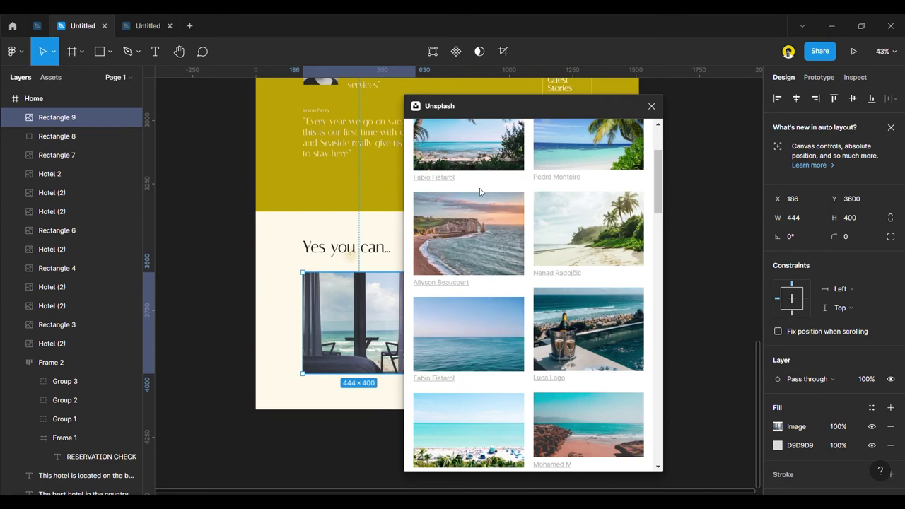
scroll(535, 262, "up", 3)
type("room")
key("Return")
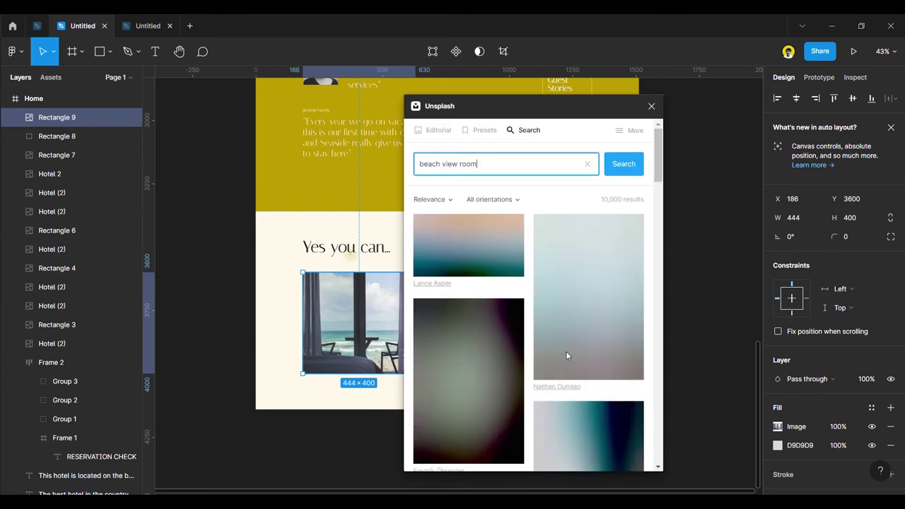
scroll(562, 365, "down", 5)
scroll(562, 366, "down", 5)
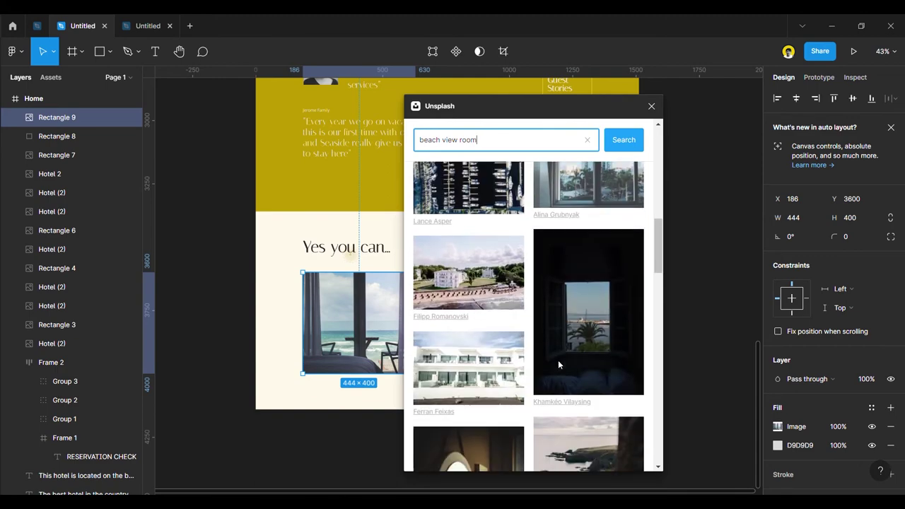
scroll(563, 372, "down", 5)
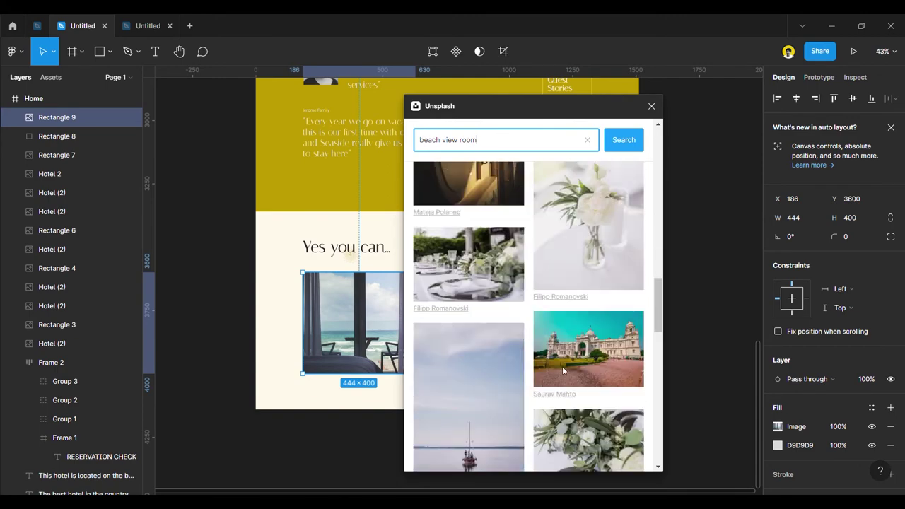
scroll(563, 371, "up", 2)
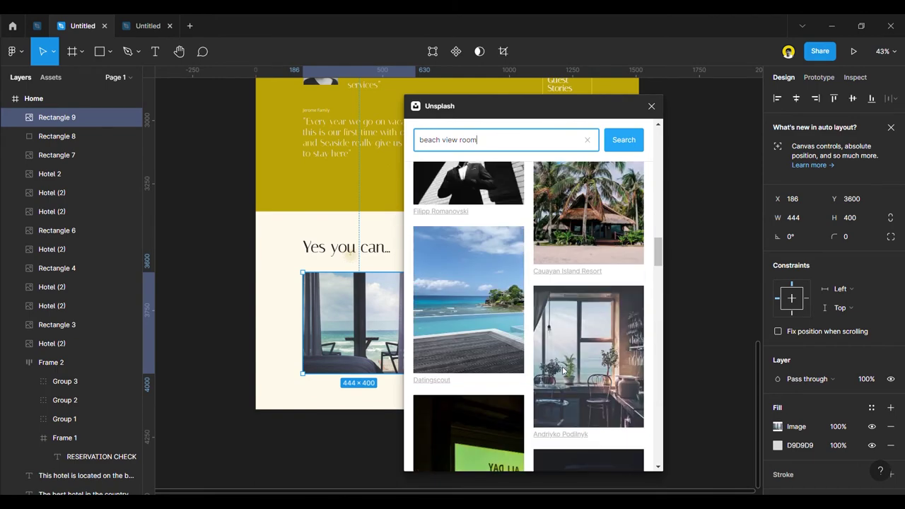
scroll(563, 374, "down", 5)
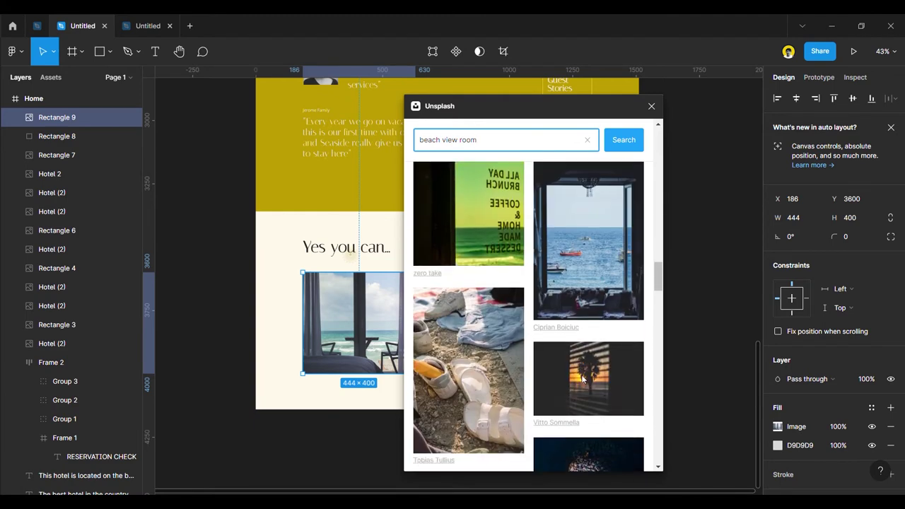
scroll(582, 379, "down", 3)
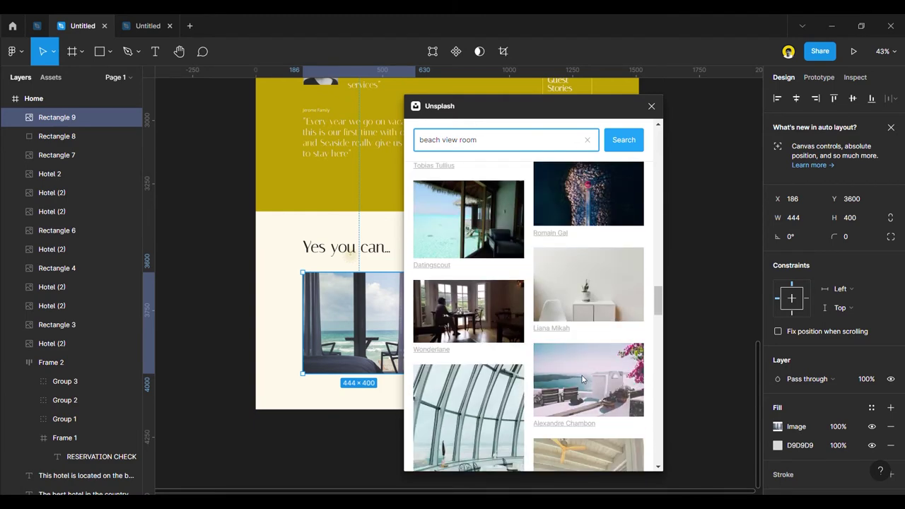
scroll(582, 379, "down", 3)
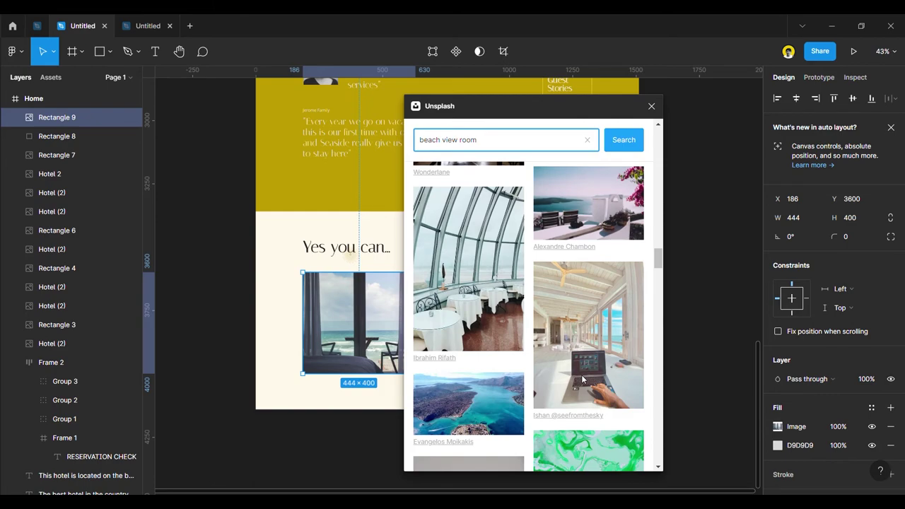
scroll(582, 379, "down", 4)
scroll(581, 379, "up", 10)
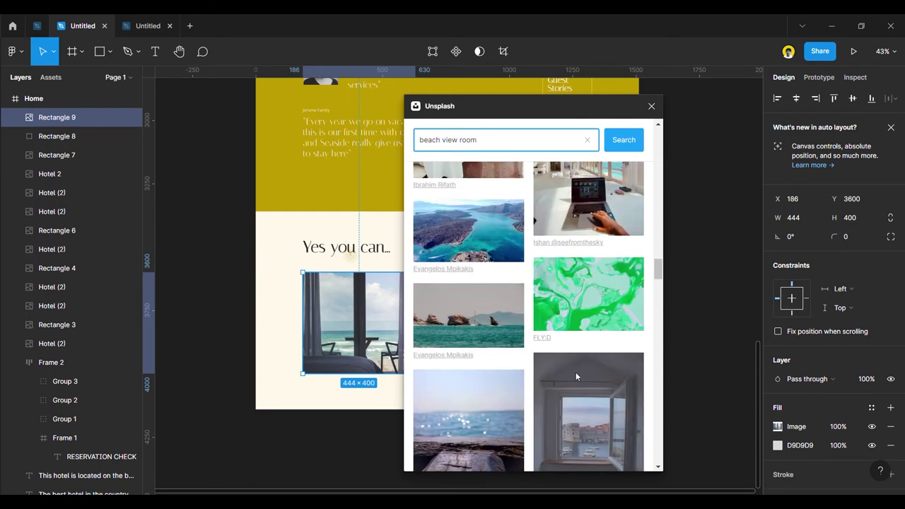
scroll(501, 159, "up", 3)
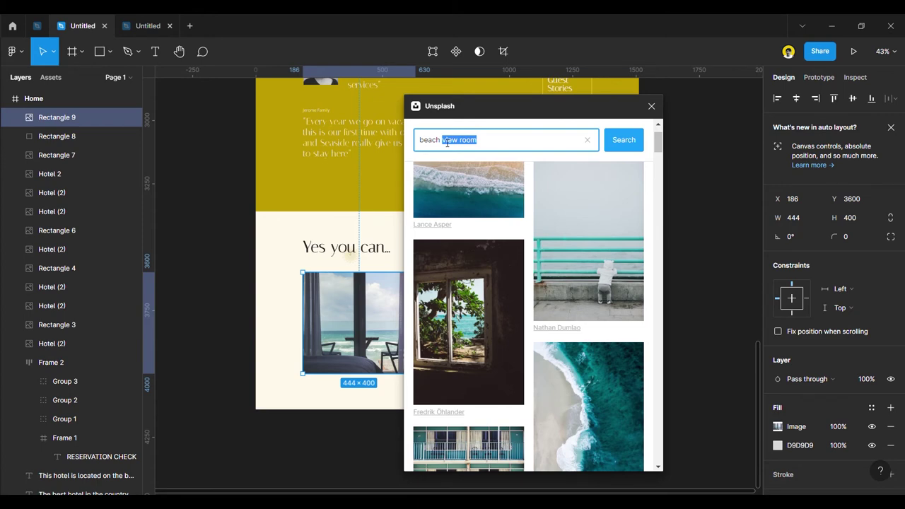
type("l")
key("Return")
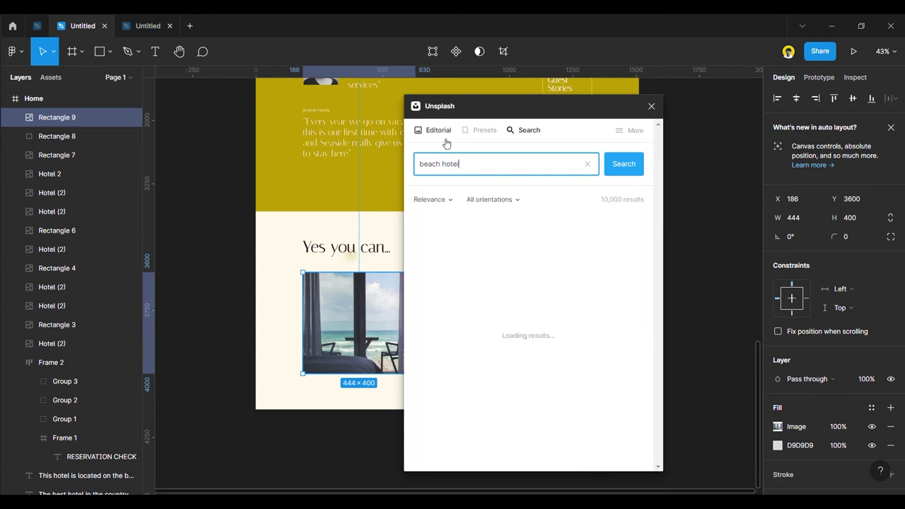
Browse the 'beach hotel' results and fill the rectangle with the shaded beach terrace photo.
scroll(558, 391, "down", 5)
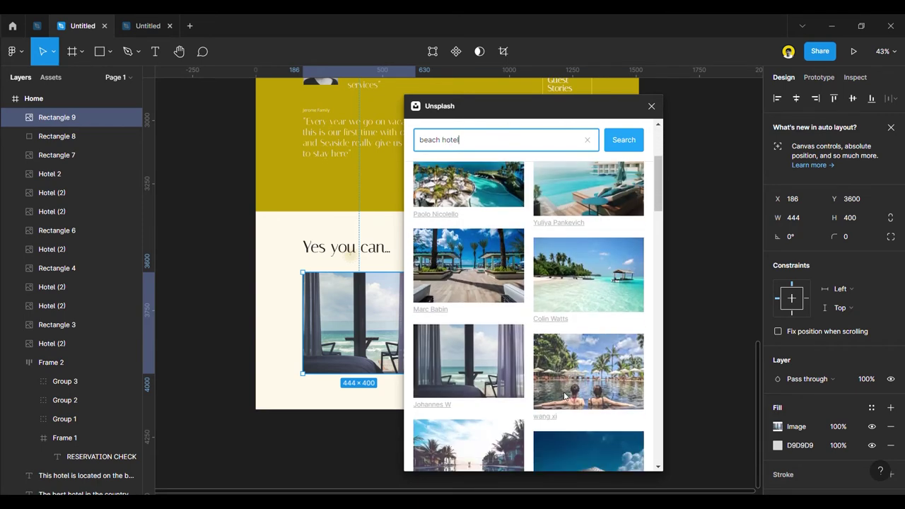
scroll(563, 396, "down", 10)
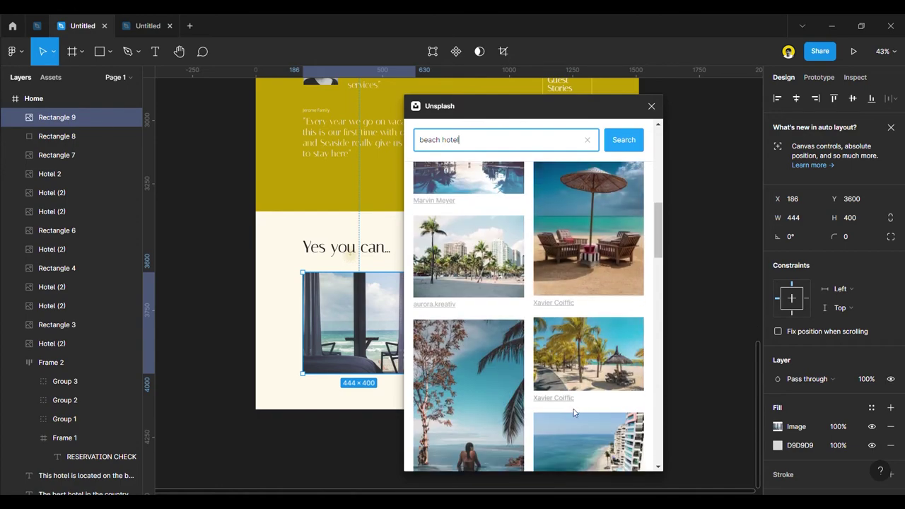
scroll(575, 414, "down", 5)
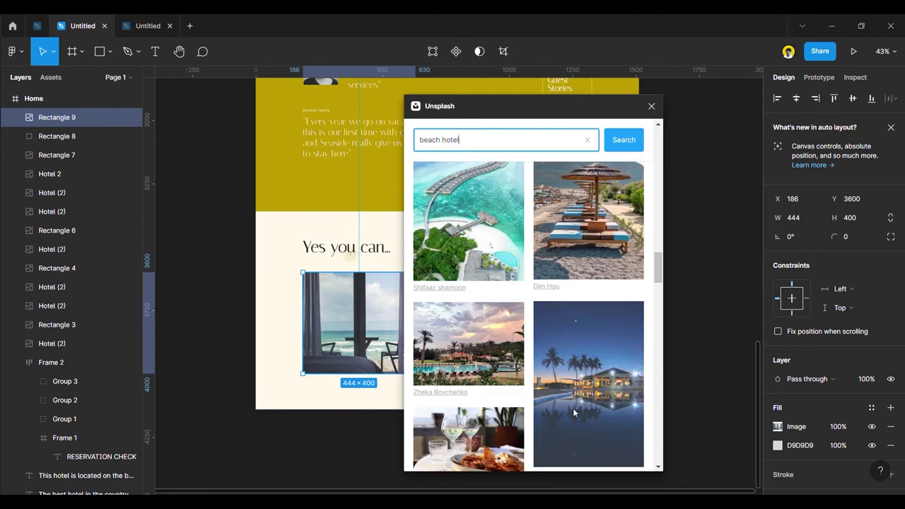
scroll(574, 414, "down", 5)
scroll(576, 406, "down", 5)
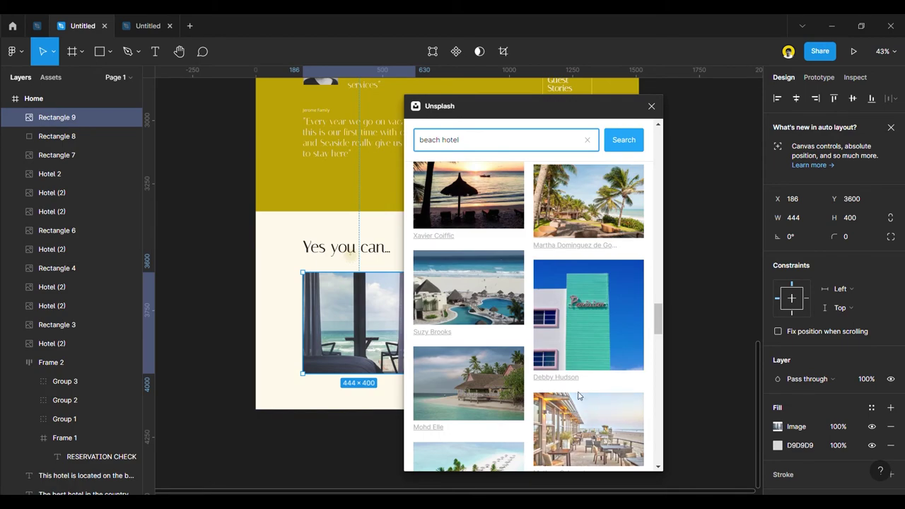
scroll(576, 379, "down", 10)
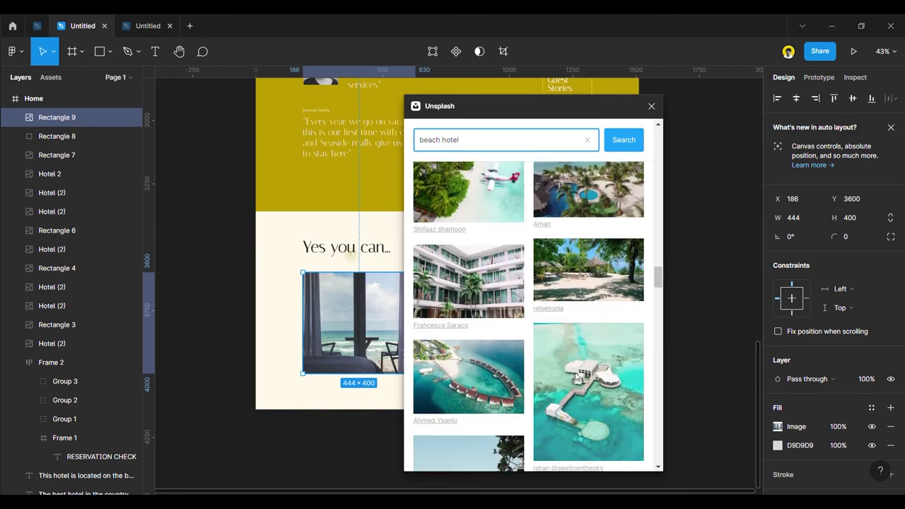
scroll(577, 378, "down", 10)
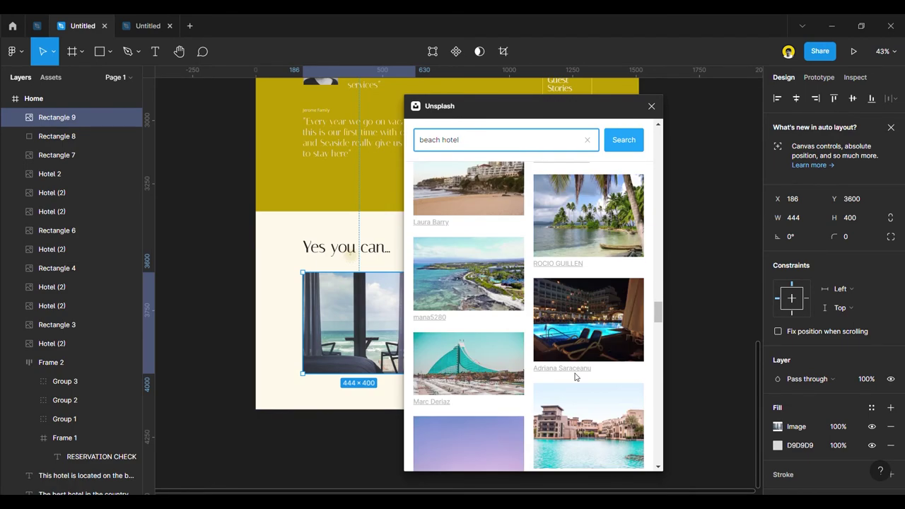
scroll(577, 376, "down", 10)
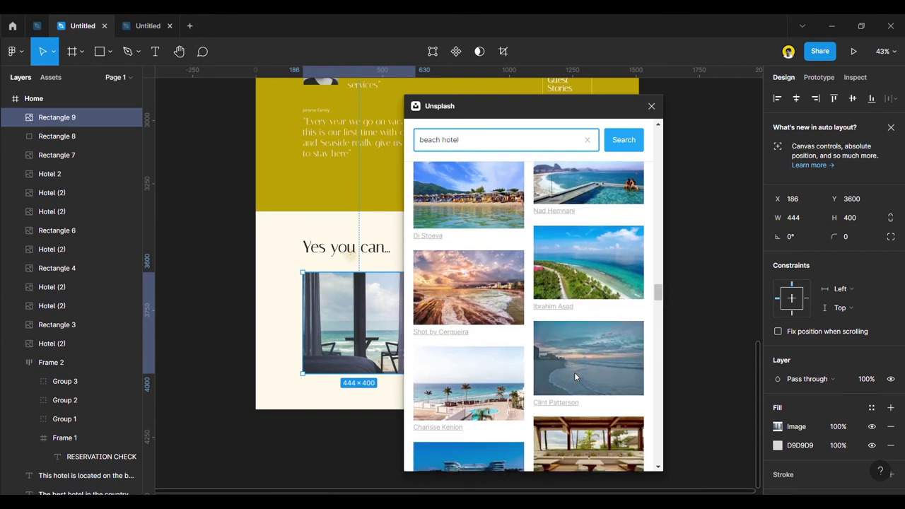
scroll(575, 377, "down", 10)
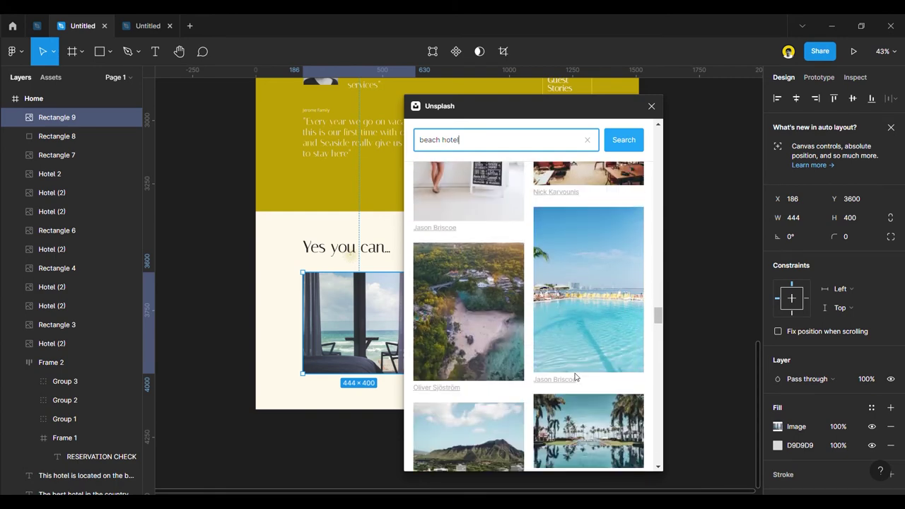
scroll(575, 376, "down", 5)
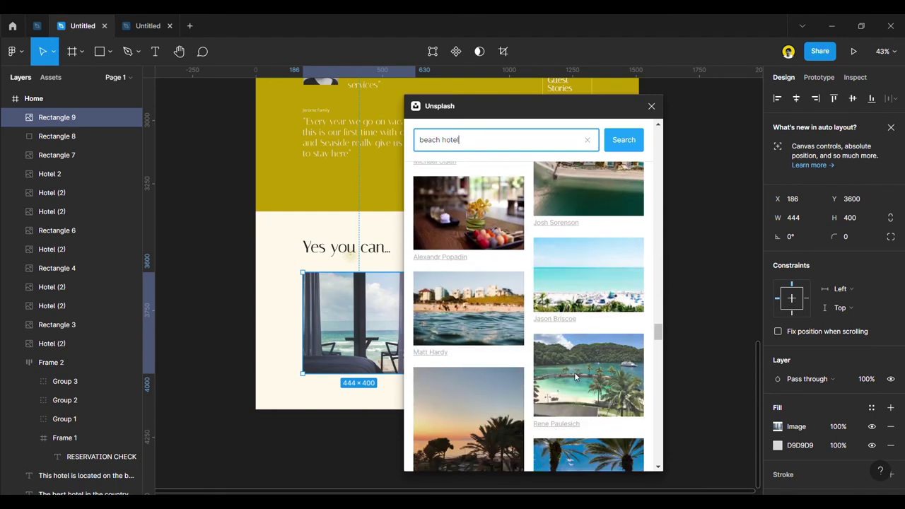
scroll(575, 377, "down", 6)
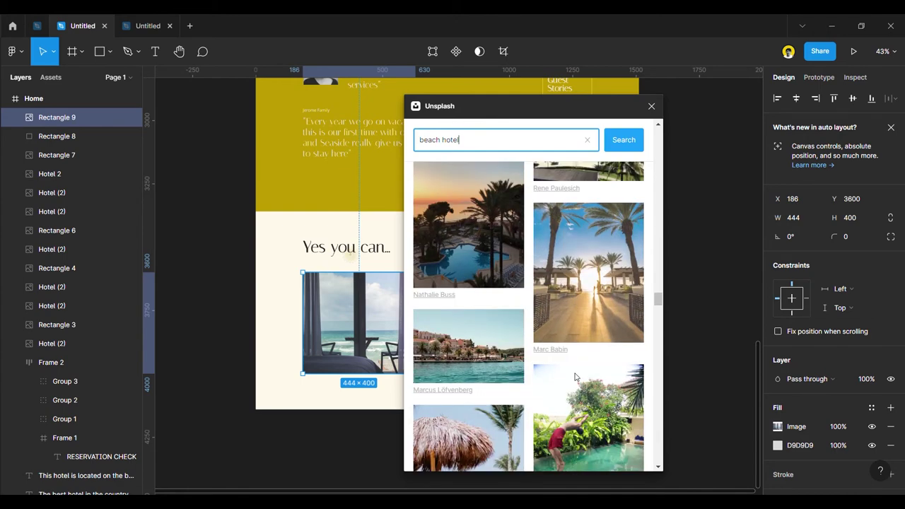
scroll(575, 377, "down", 8)
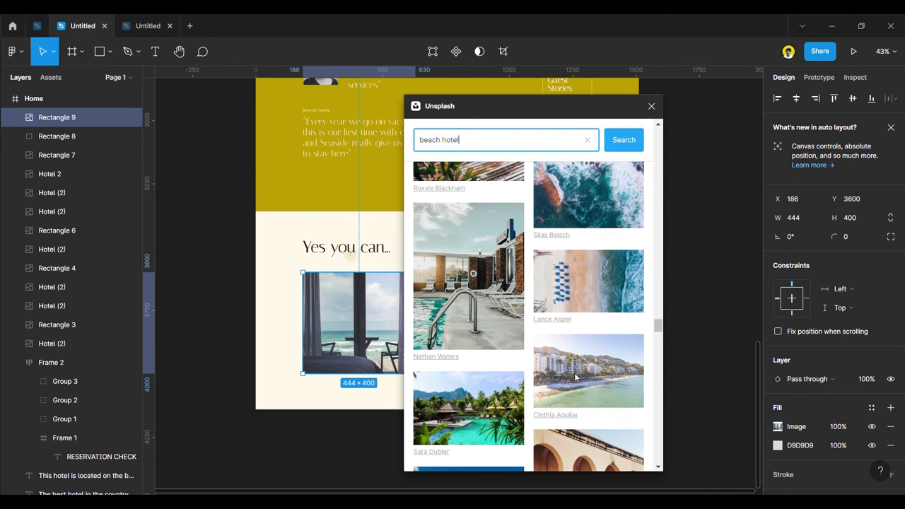
scroll(575, 377, "down", 4)
scroll(575, 376, "down", 4)
scroll(575, 377, "down", 8)
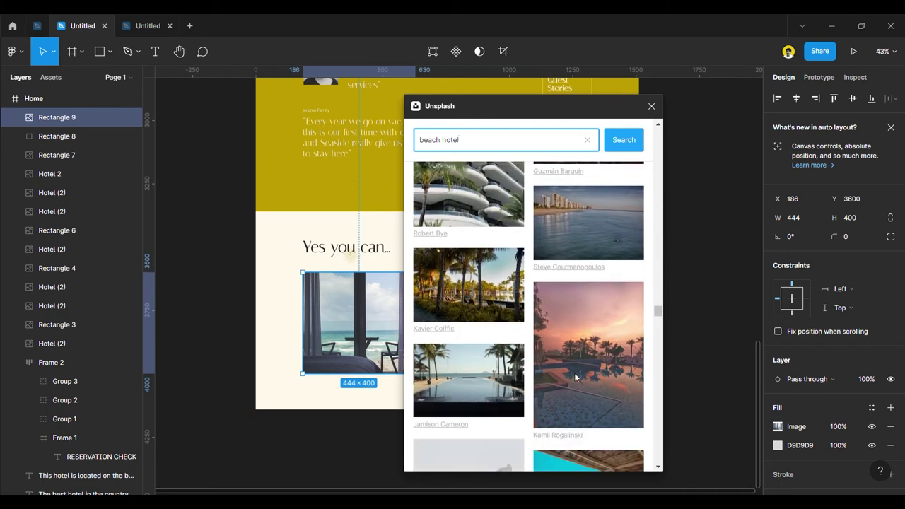
scroll(569, 345, "down", 8)
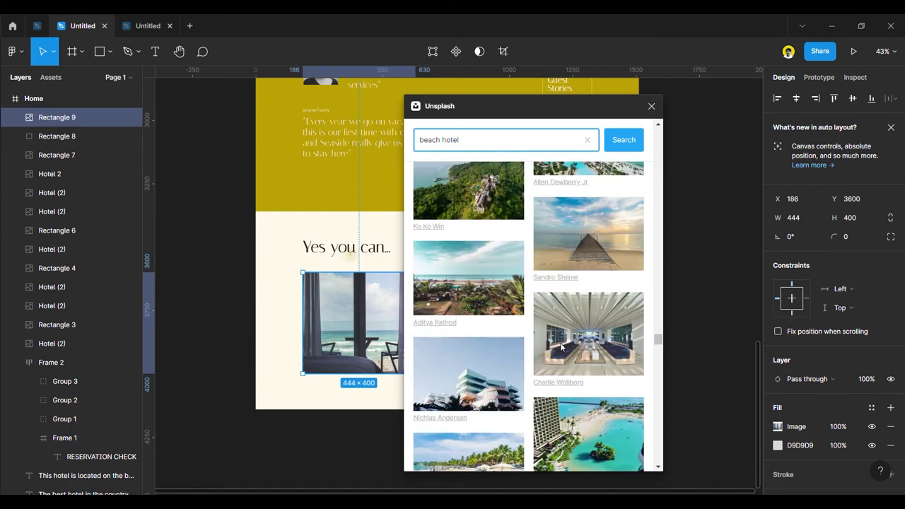
scroll(561, 346, "down", 5)
scroll(561, 347, "down", 5)
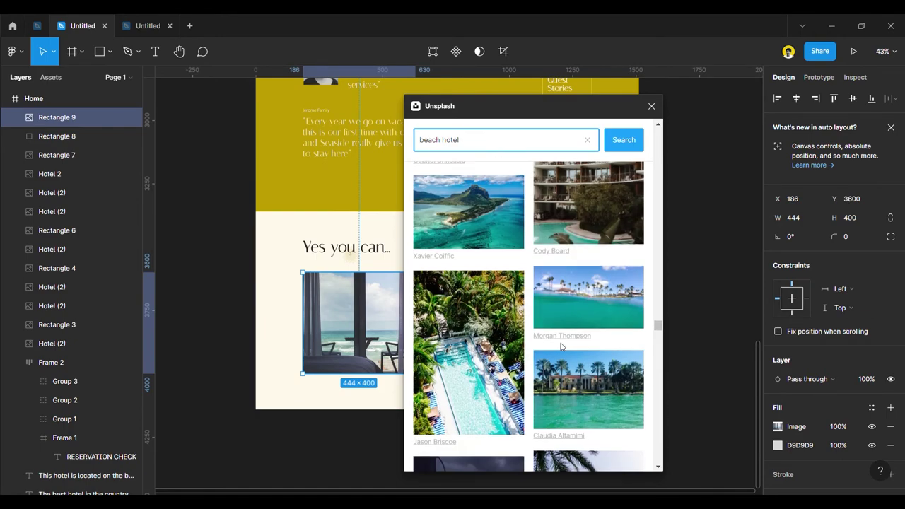
scroll(561, 347, "down", 5)
scroll(560, 342, "up", 3)
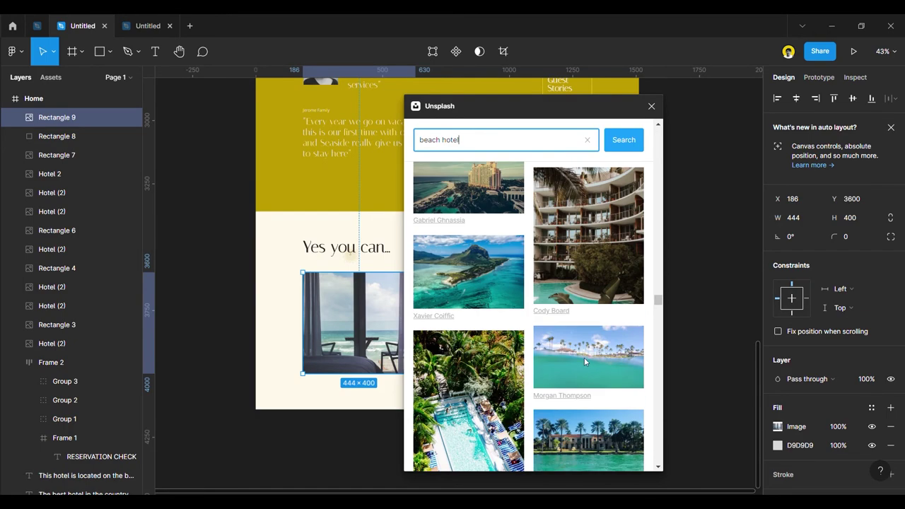
scroll(583, 359, "down", 5)
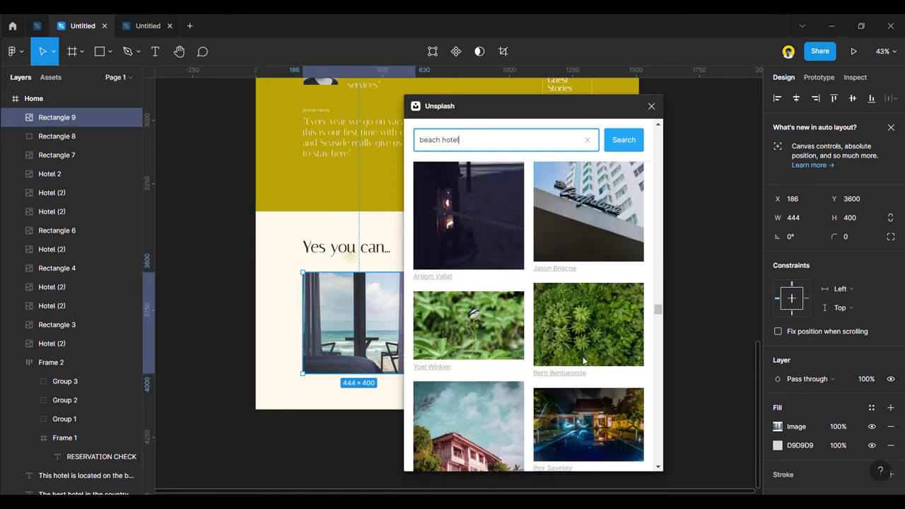
scroll(583, 360, "down", 5)
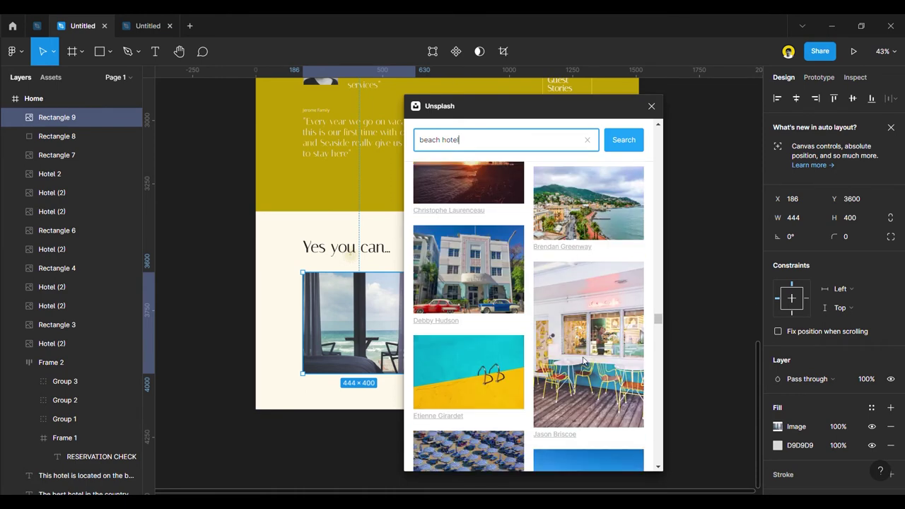
scroll(582, 362, "down", 5)
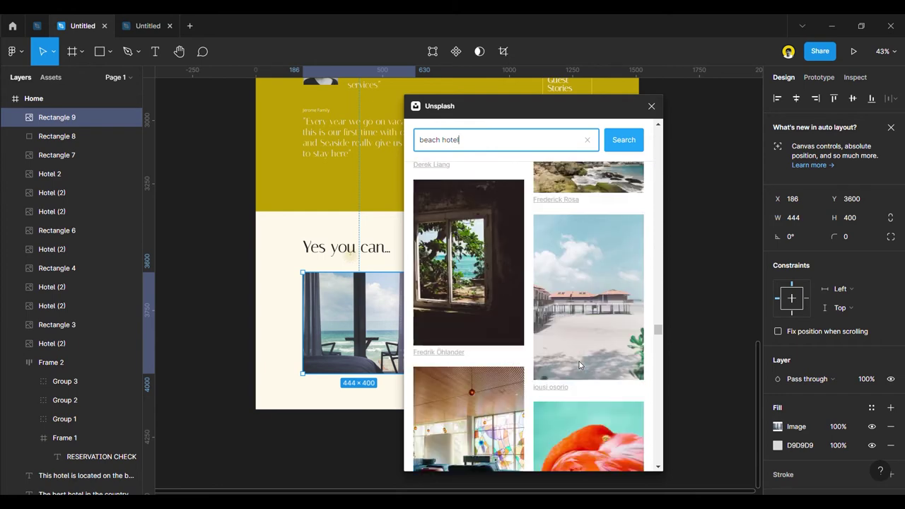
scroll(574, 367, "down", 5)
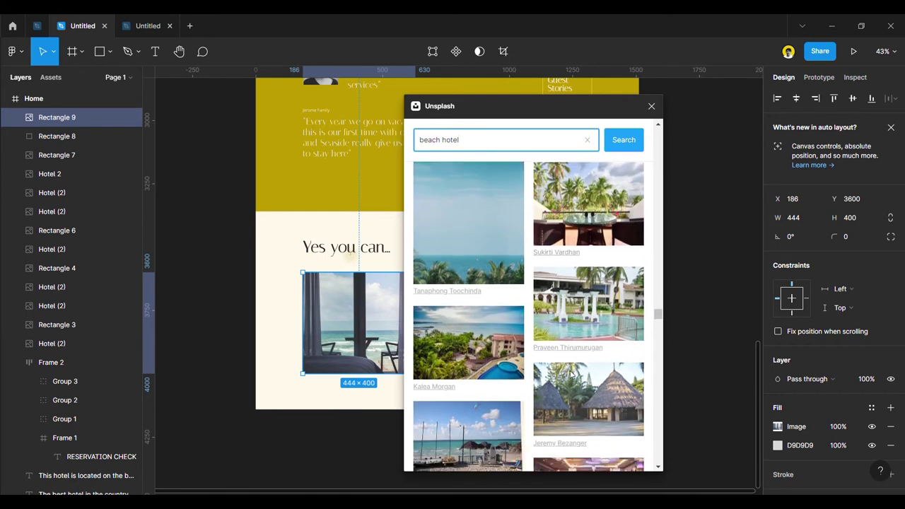
scroll(571, 375, "down", 2)
scroll(571, 375, "down", 2)
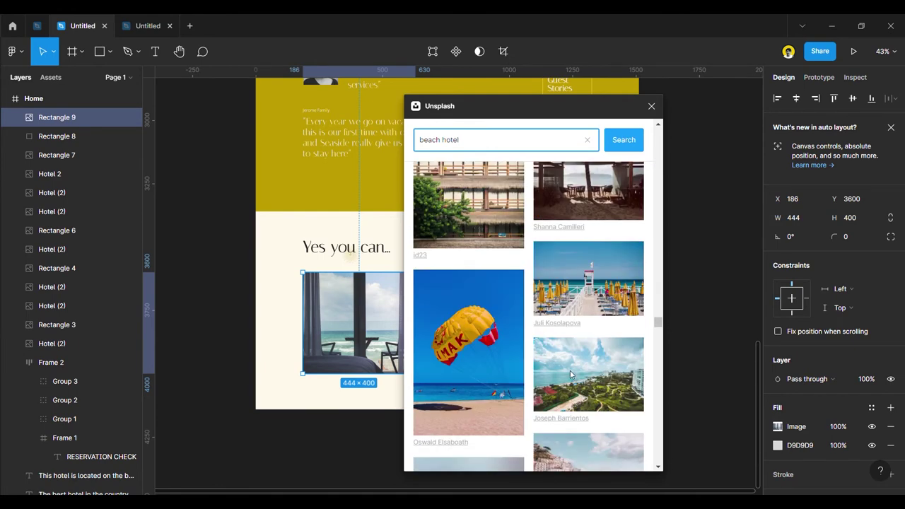
left_click(594, 327)
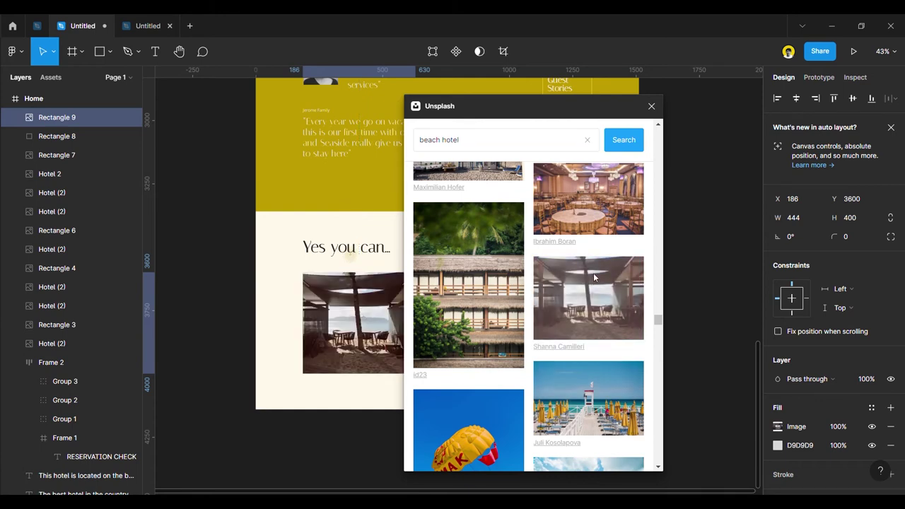
Browse further down the 'beach hotel' Unsplash results for other photos.
scroll(580, 324, "down", 10)
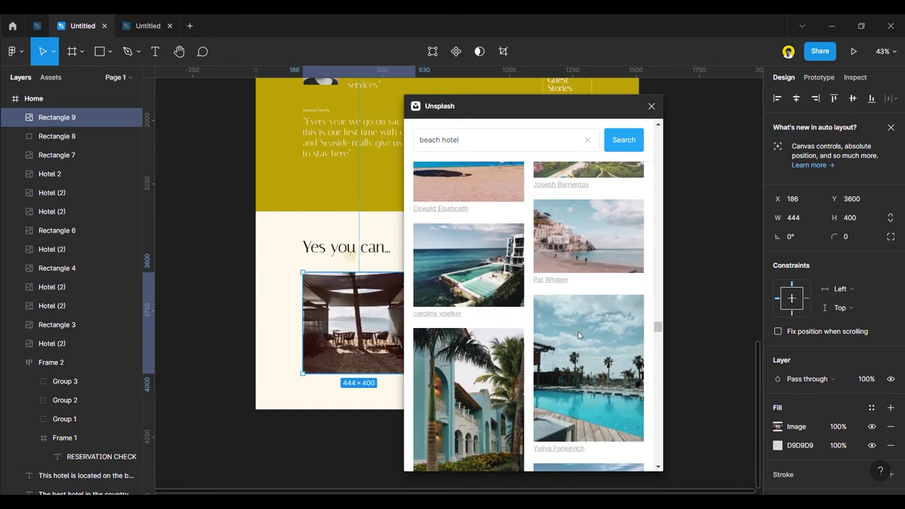
scroll(578, 335, "down", 8)
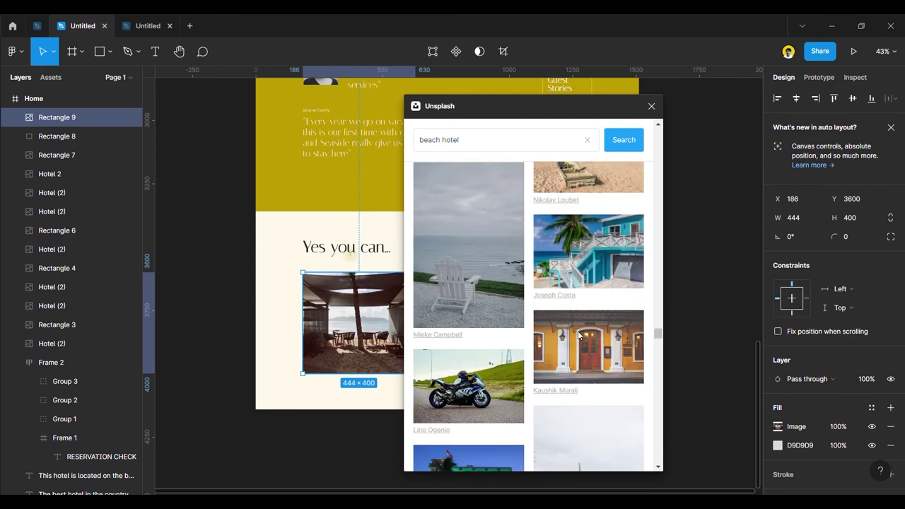
scroll(578, 334, "down", 6)
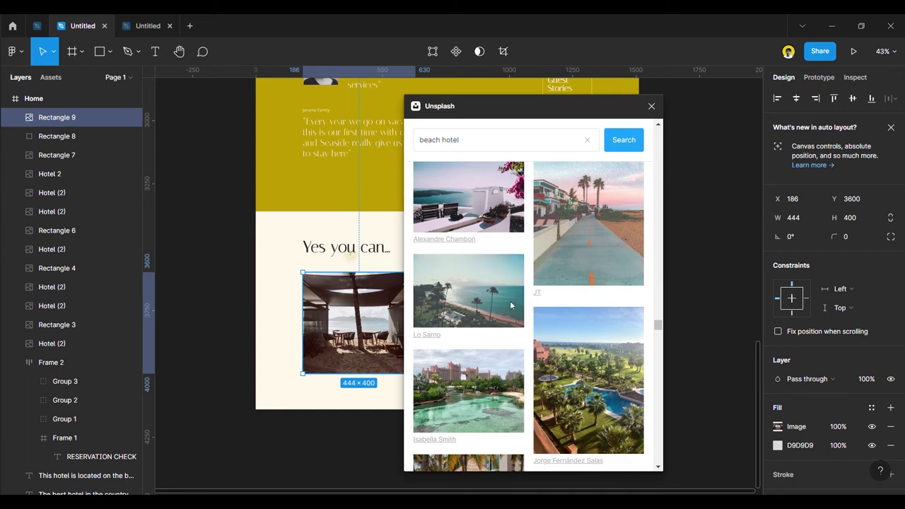
scroll(512, 306, "down", 4)
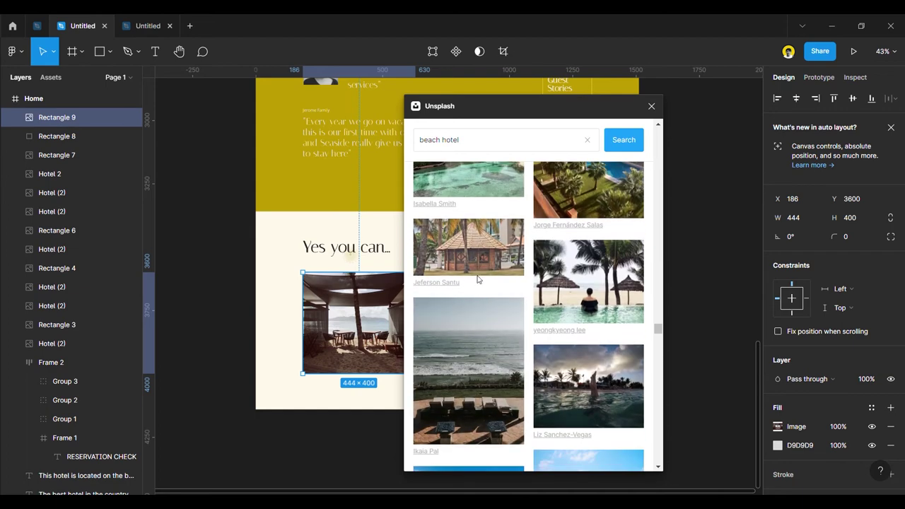
scroll(587, 344, "down", 4)
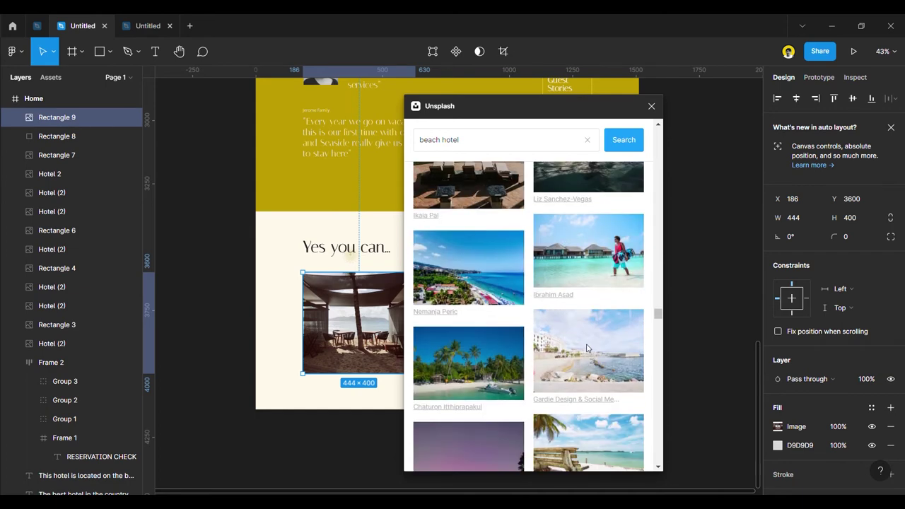
scroll(587, 348, "down", 4)
scroll(586, 348, "down", 4)
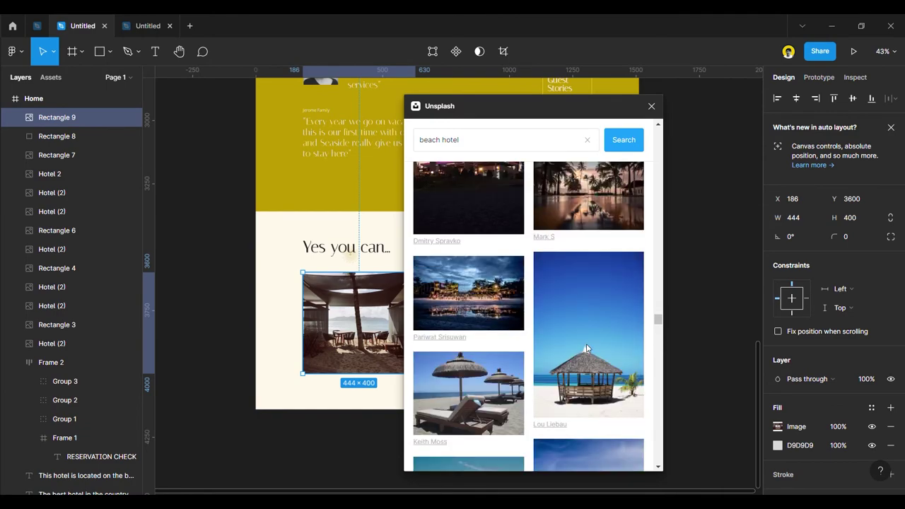
scroll(586, 348, "down", 3)
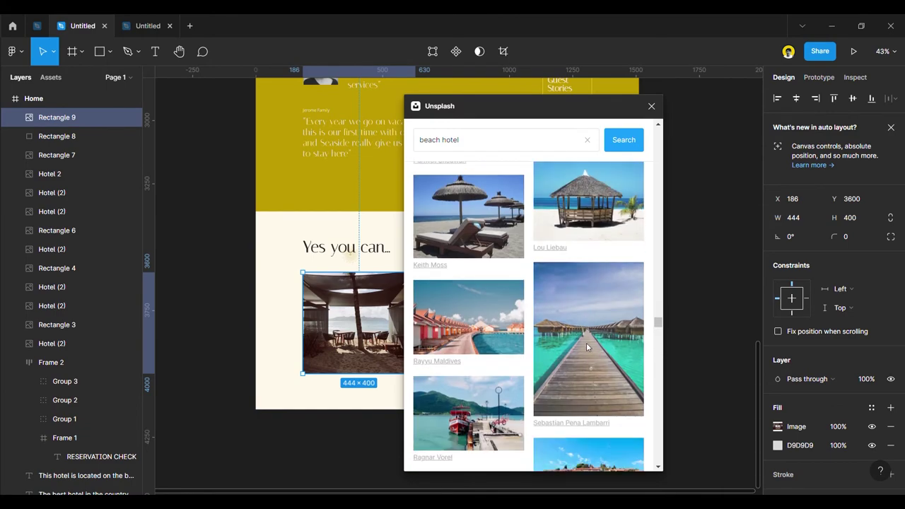
scroll(586, 341, "down", 6)
scroll(586, 343, "down", 5)
scroll(594, 325, "down", 3)
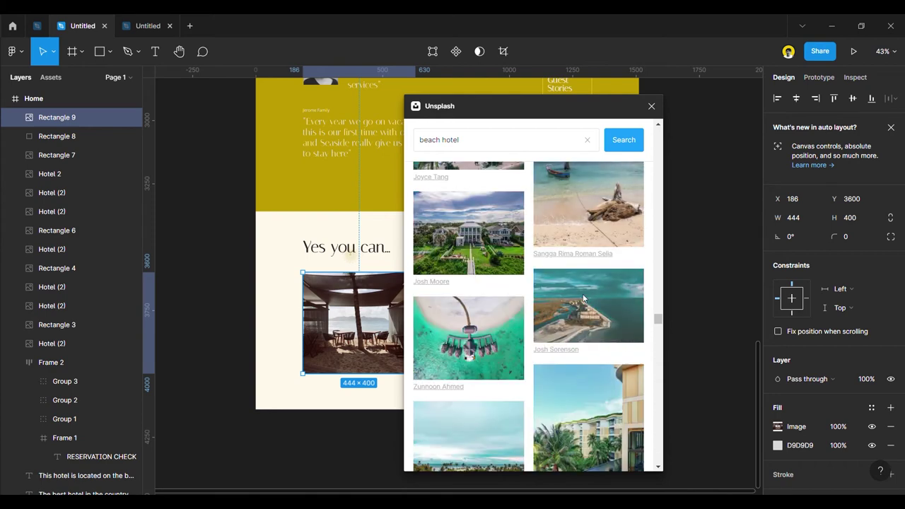
scroll(584, 298, "up", 3)
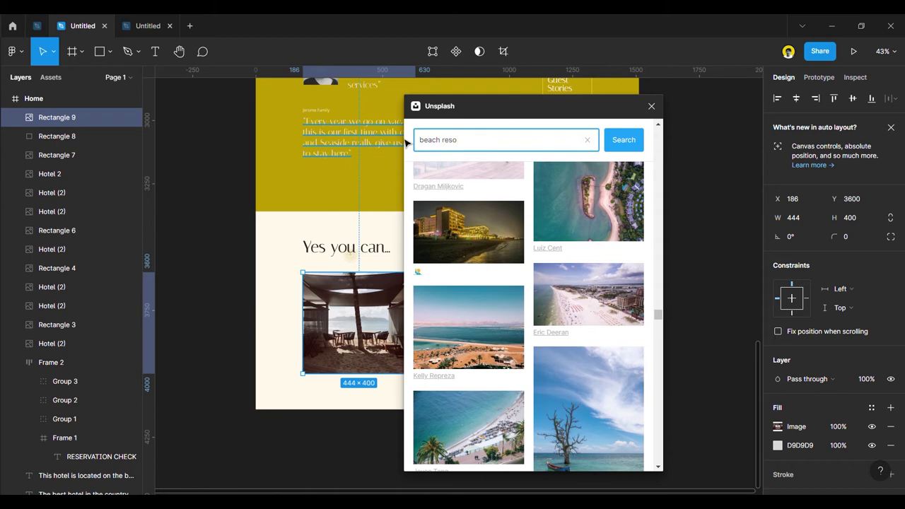
Run the 'beach resort' search and browse its results.
key("Return")
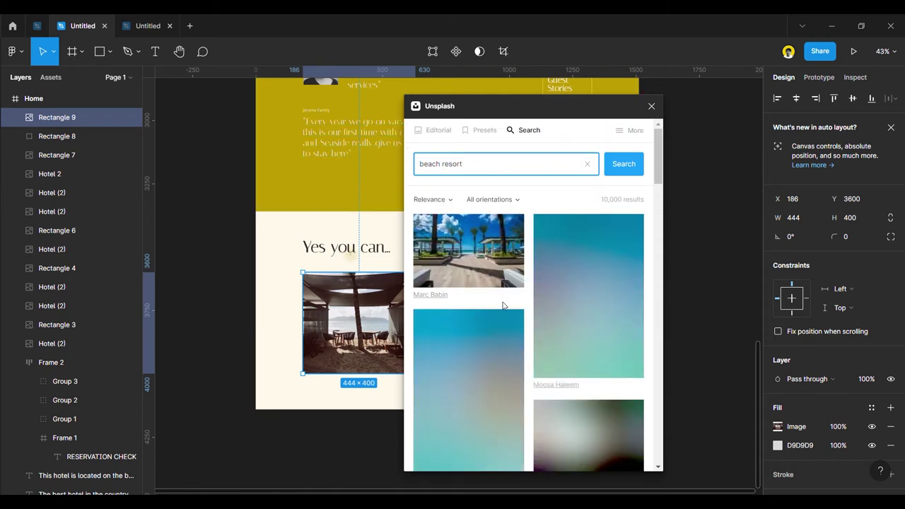
scroll(509, 346, "down", 10)
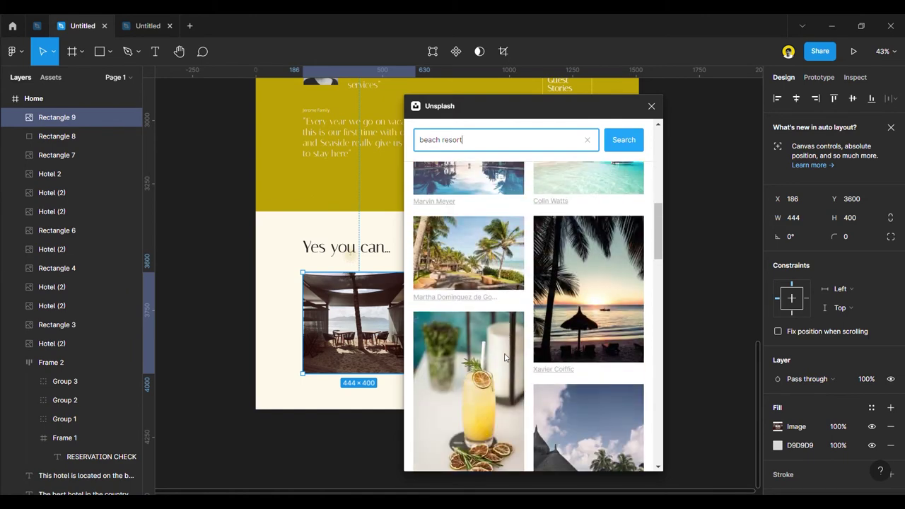
scroll(500, 364, "down", 5)
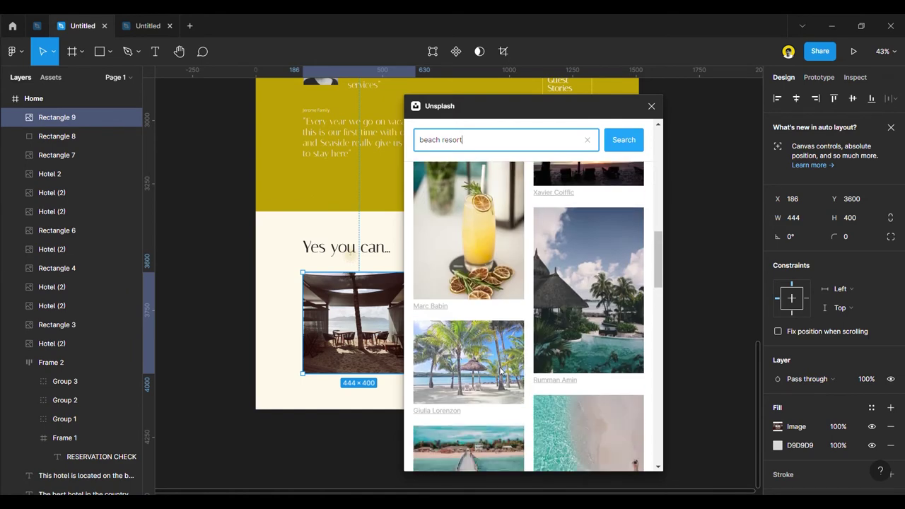
scroll(500, 369, "down", 10)
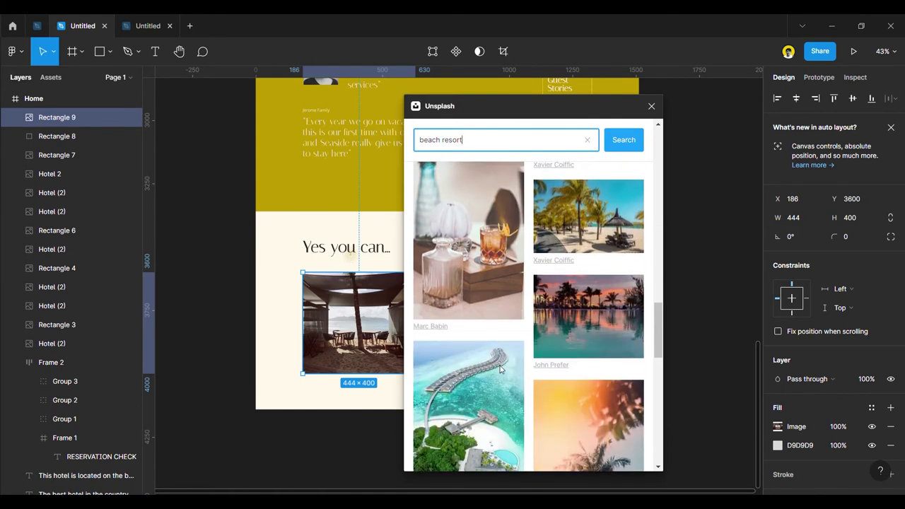
scroll(500, 370, "down", 10)
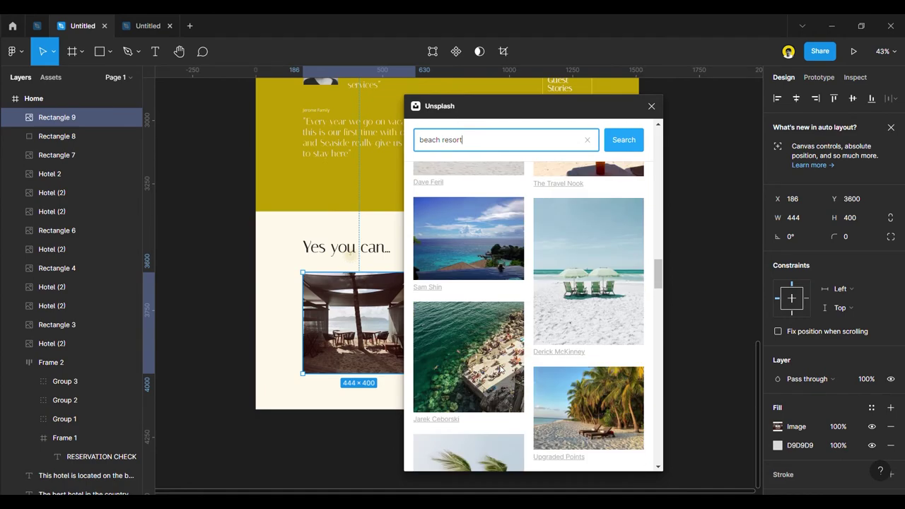
scroll(496, 371, "down", 10)
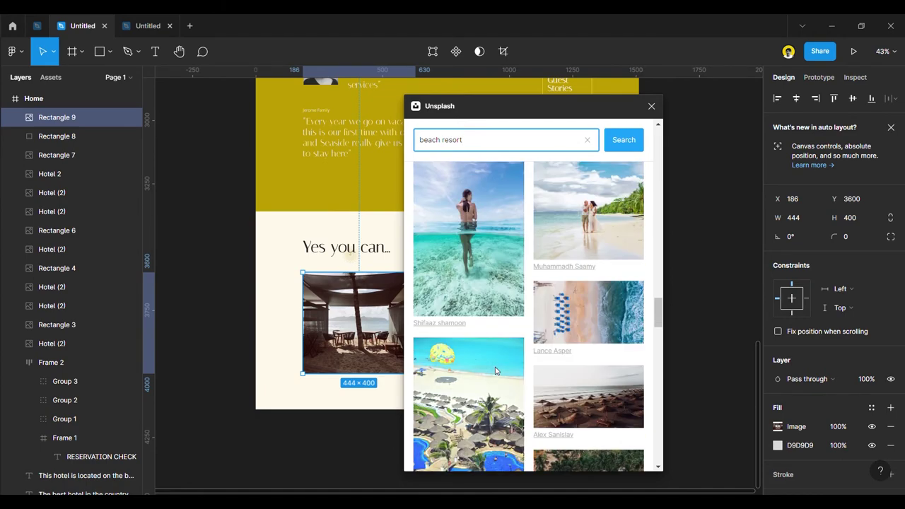
scroll(496, 371, "down", 10)
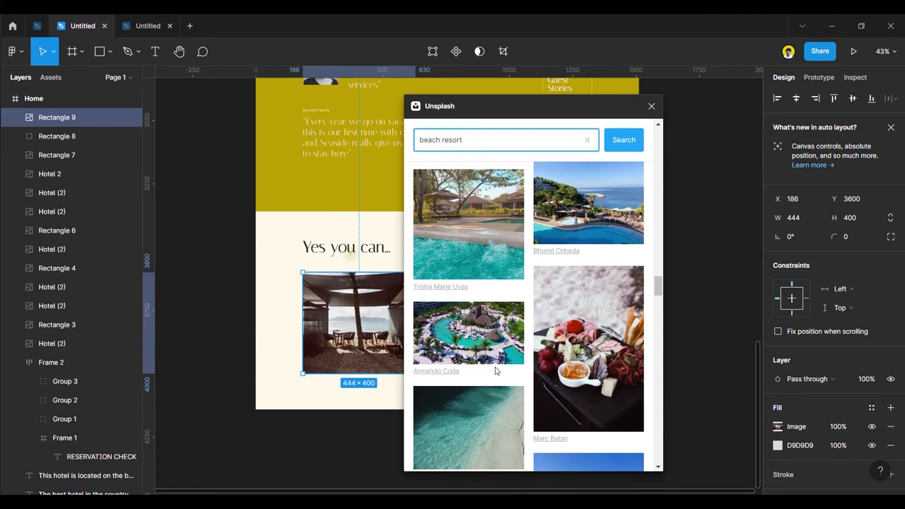
scroll(495, 370, "down", 10)
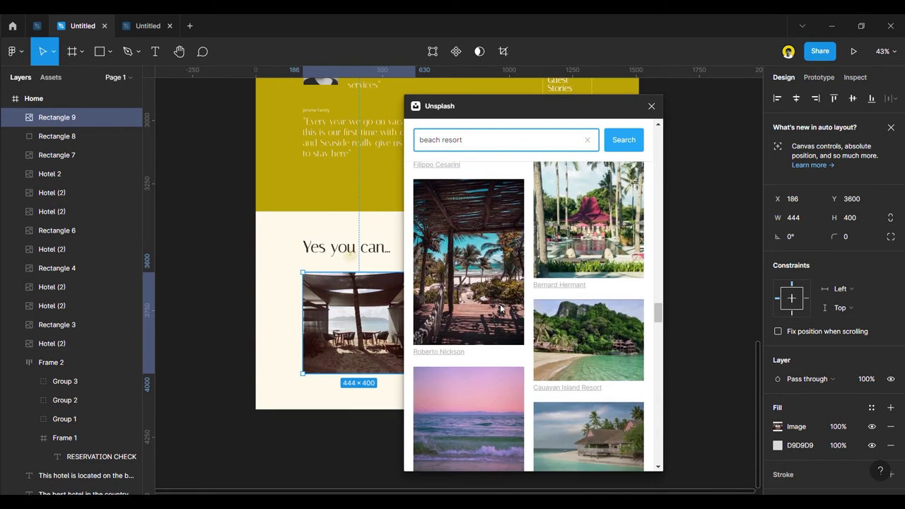
Try the searches 'sea from the window', 'sea sunset' and 'sea sunrise'.
left_click_drag(473, 138, 419, 141)
type("sea from the window")
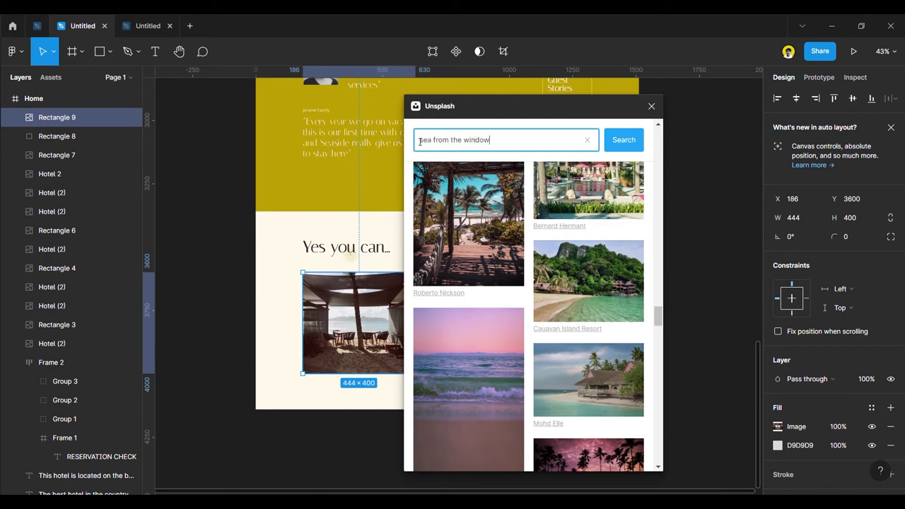
key("Return")
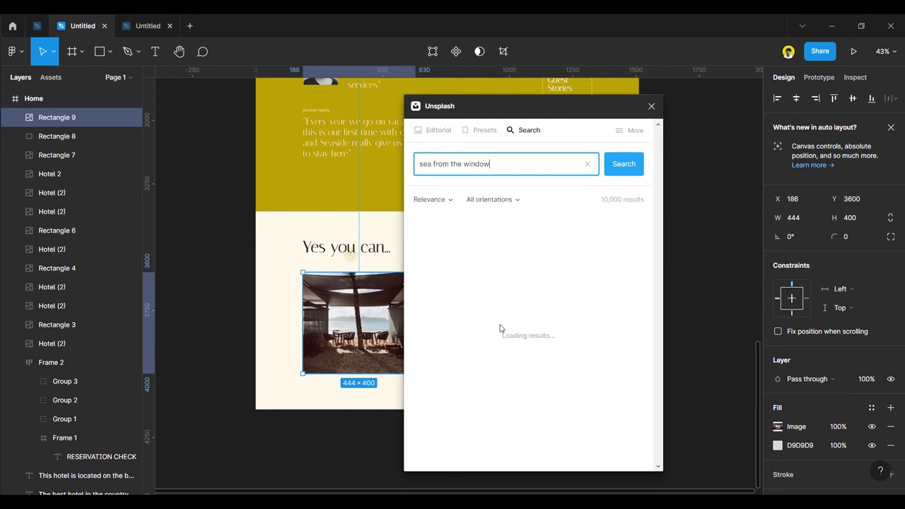
scroll(509, 319, "down", 10)
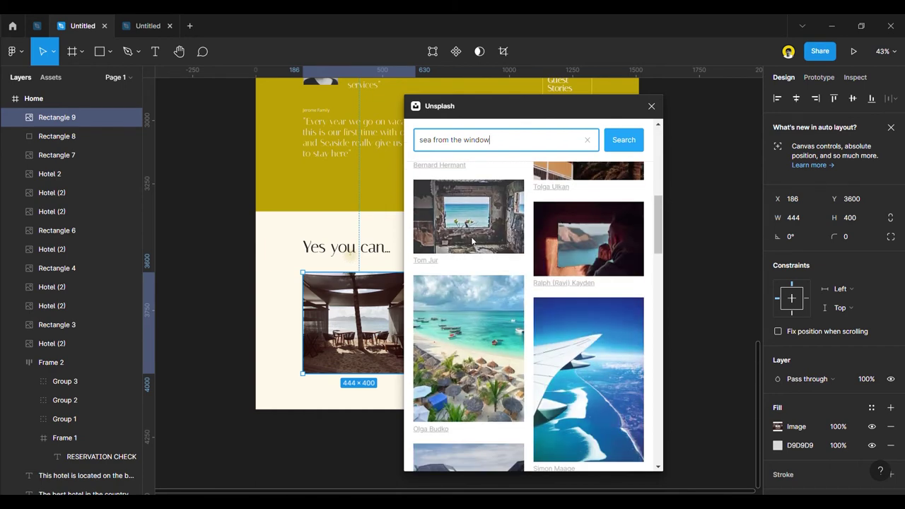
scroll(472, 242, "down", 5)
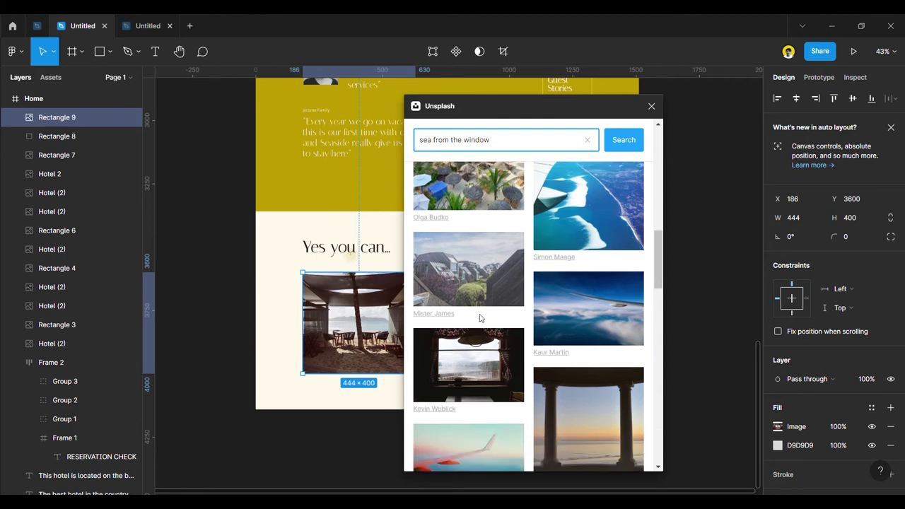
scroll(479, 317, "up", 2)
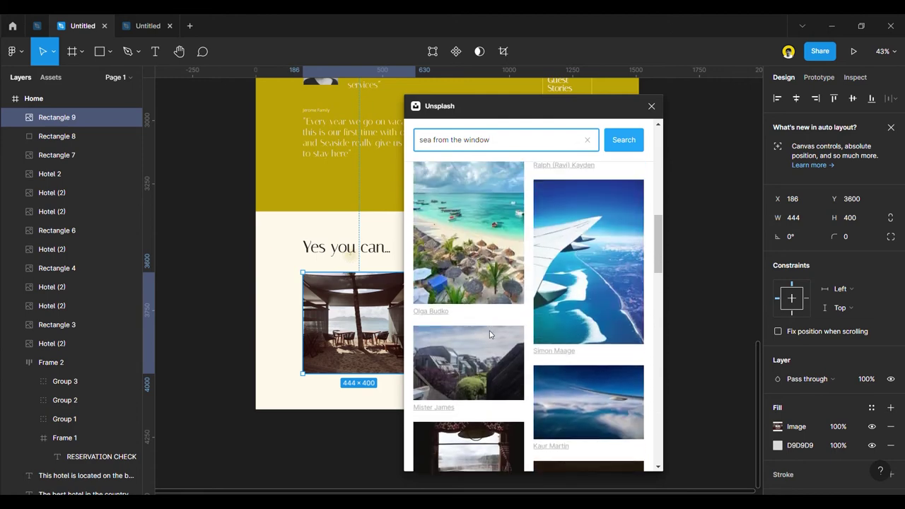
scroll(490, 334, "down", 10)
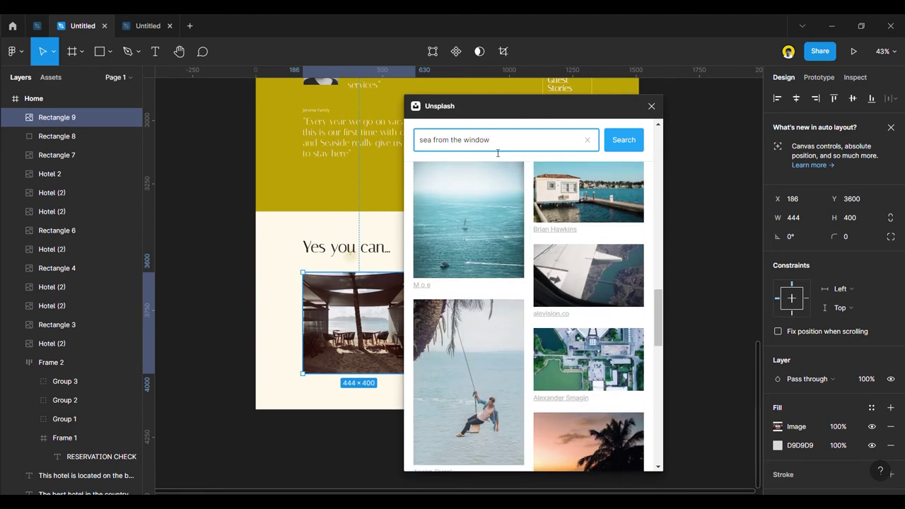
left_click_drag(491, 139, 417, 140)
type("sea")
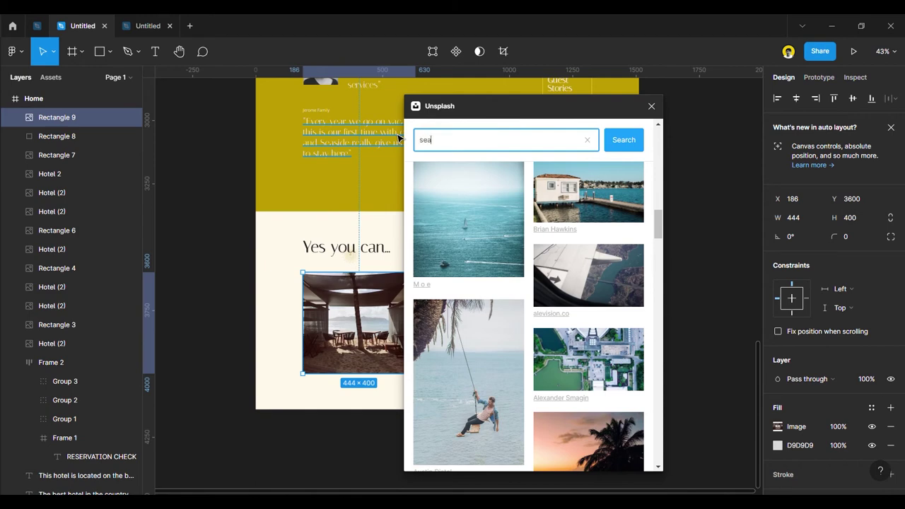
key("Return")
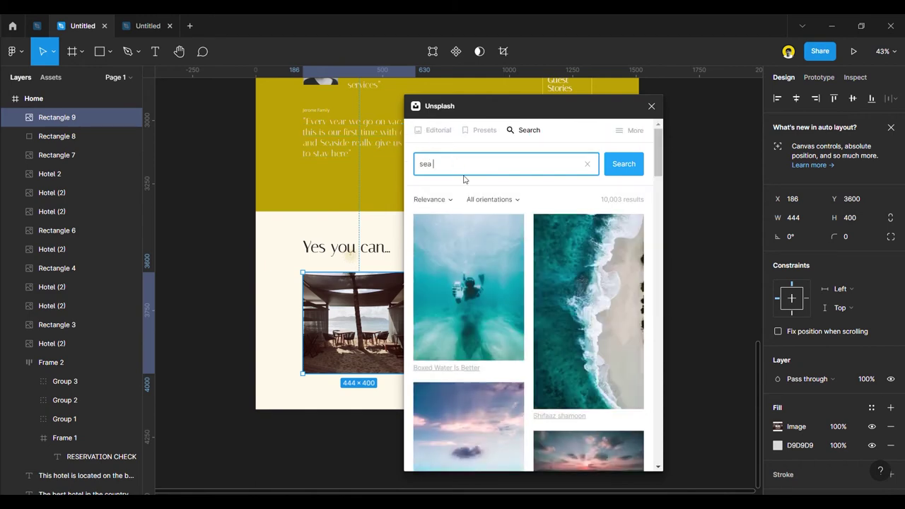
key("Return")
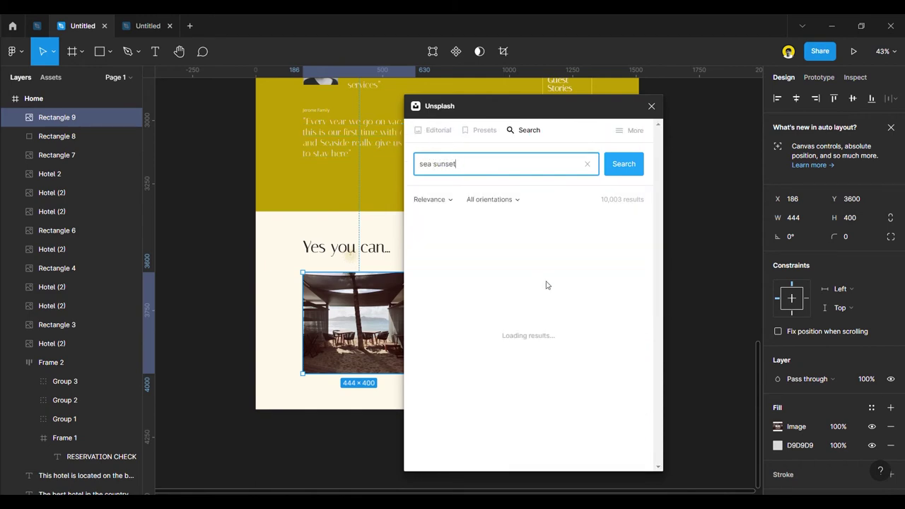
left_click(451, 164)
type("rise")
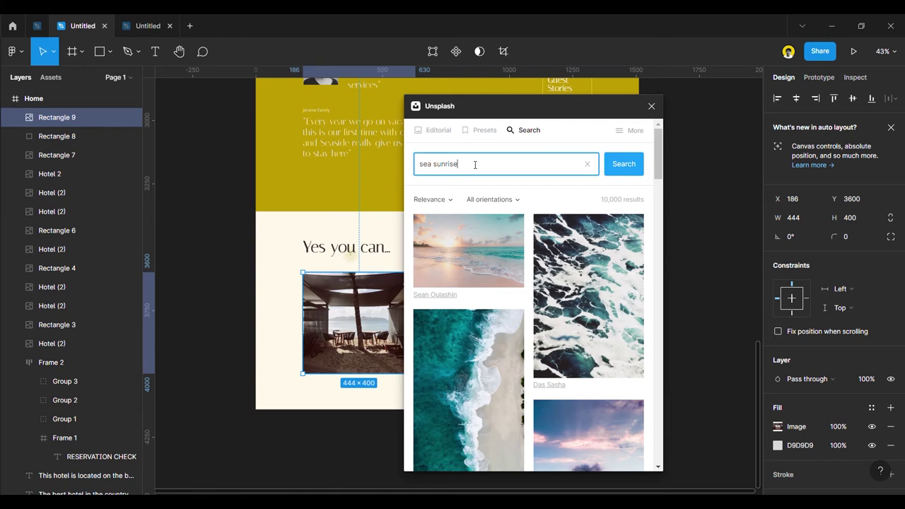
key("Return")
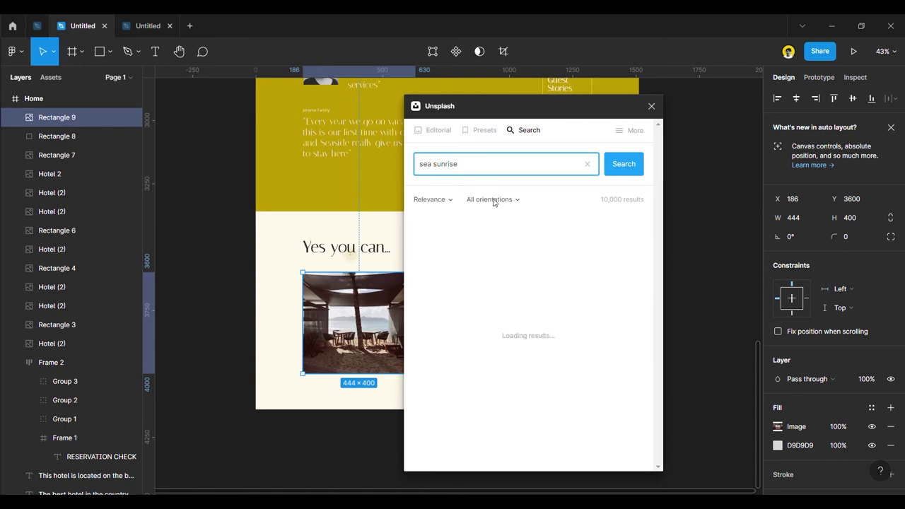
Try the searches 'hotel sea' and 'sea hotel'.
scroll(579, 358, "down", 5)
scroll(578, 361, "down", 10)
scroll(578, 363, "down", 10)
scroll(577, 362, "down", 5)
triple_click(424, 141)
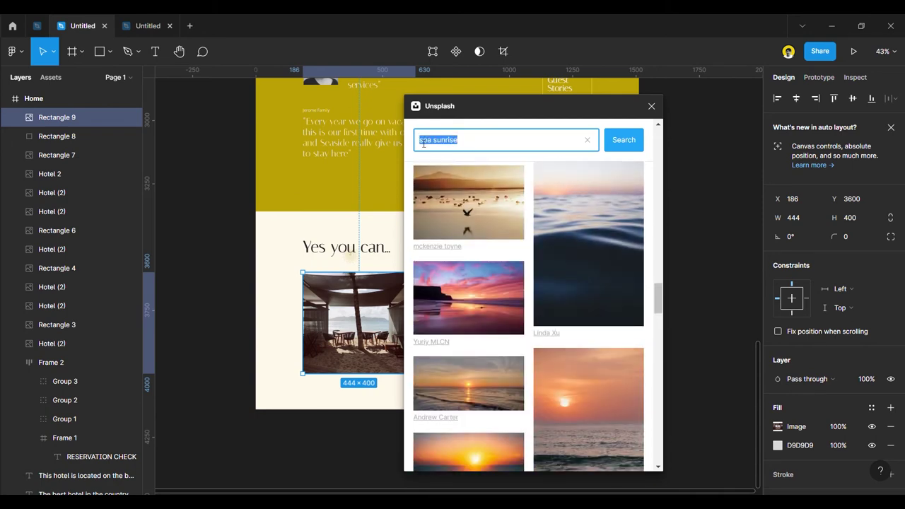
type("rotel sea")
key("Return")
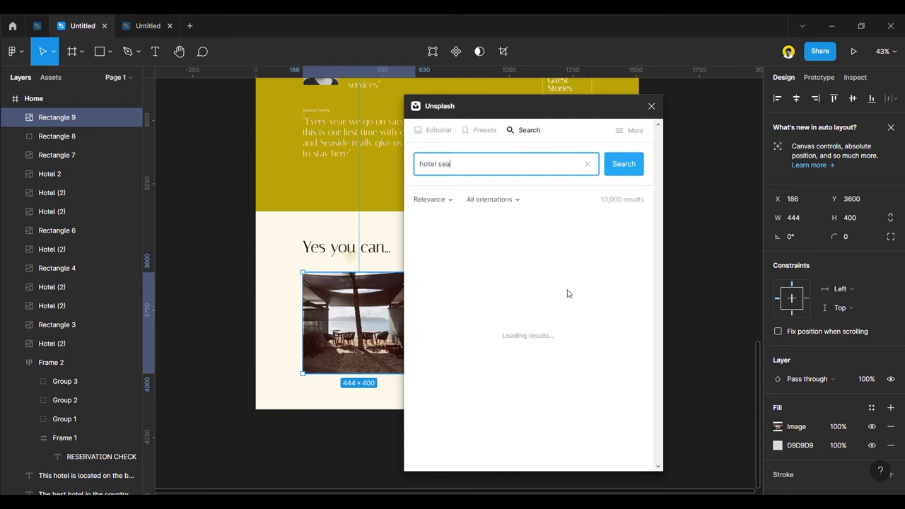
scroll(562, 295, "down", 3)
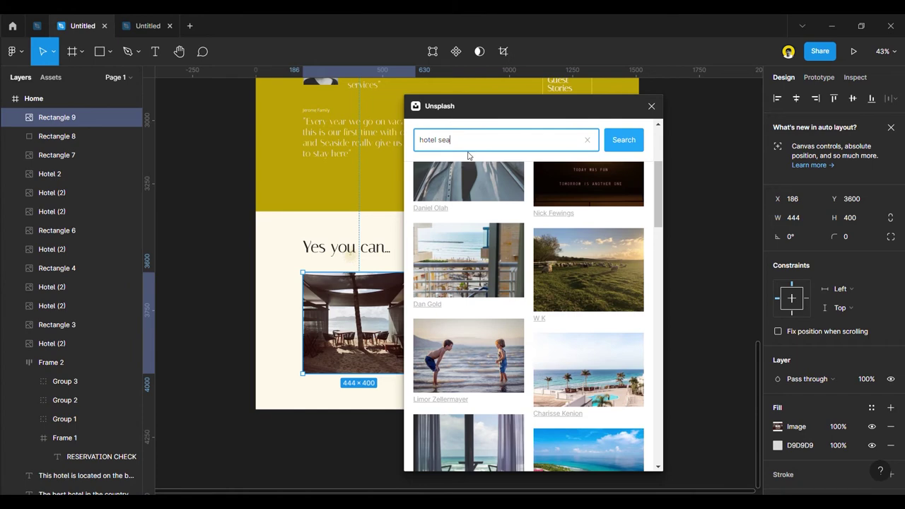
triple_click(470, 141)
type("sea")
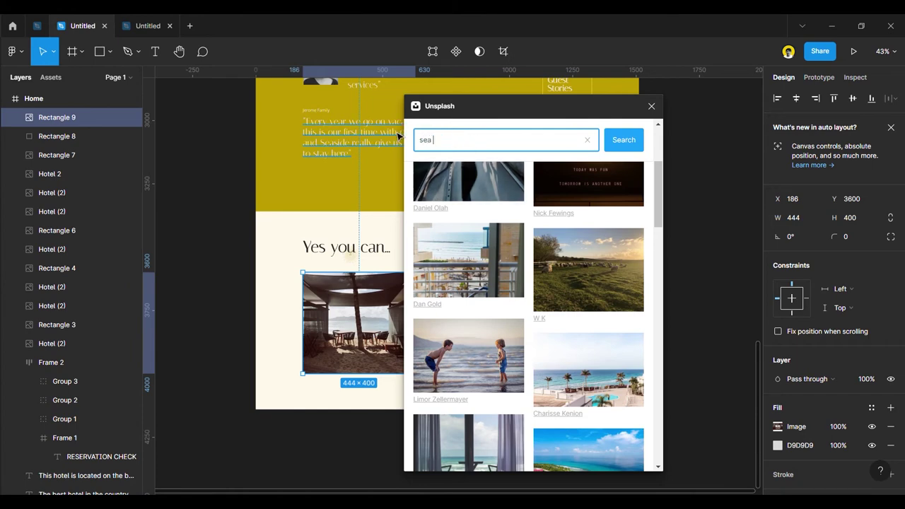
key("Return")
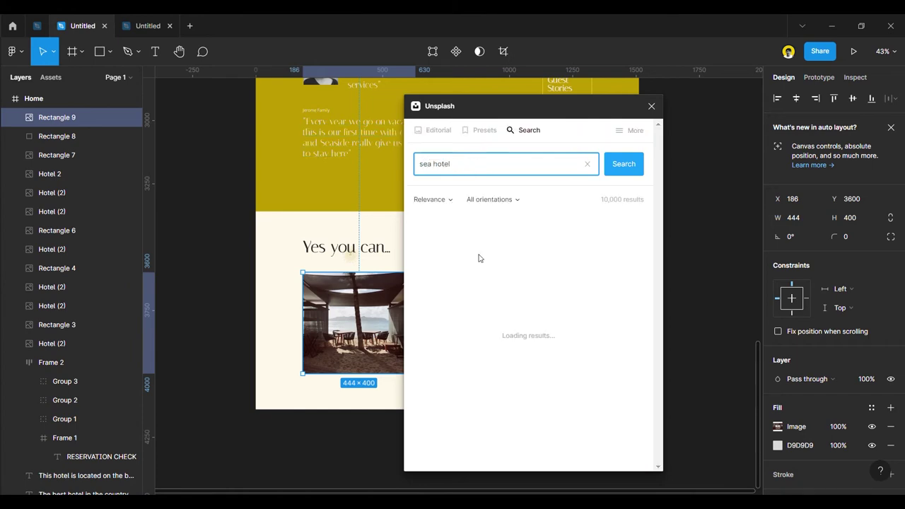
Search 'hotel sea view' and fill the rectangle with the curtained sea-view photo.
scroll(525, 347, "down", 5)
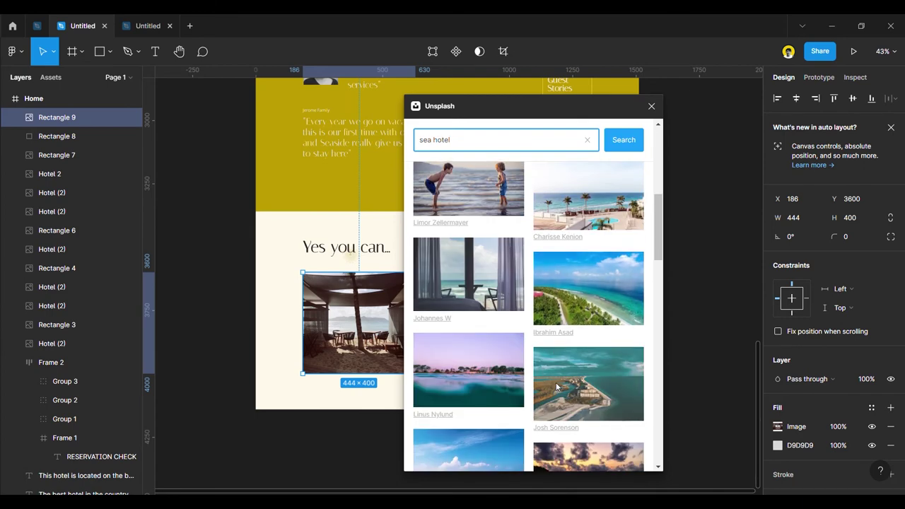
left_click_drag(481, 140, 398, 145)
type("hotel sea")
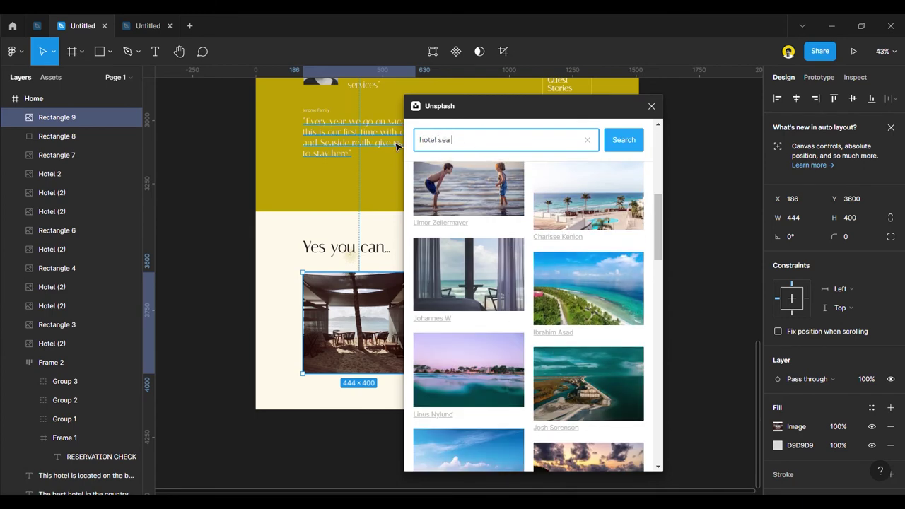
type(" view")
key("Return")
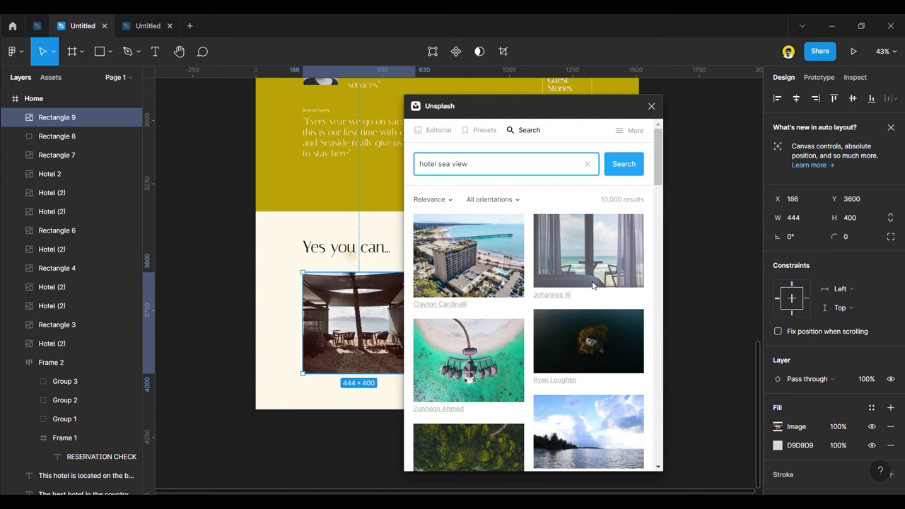
left_click(593, 285)
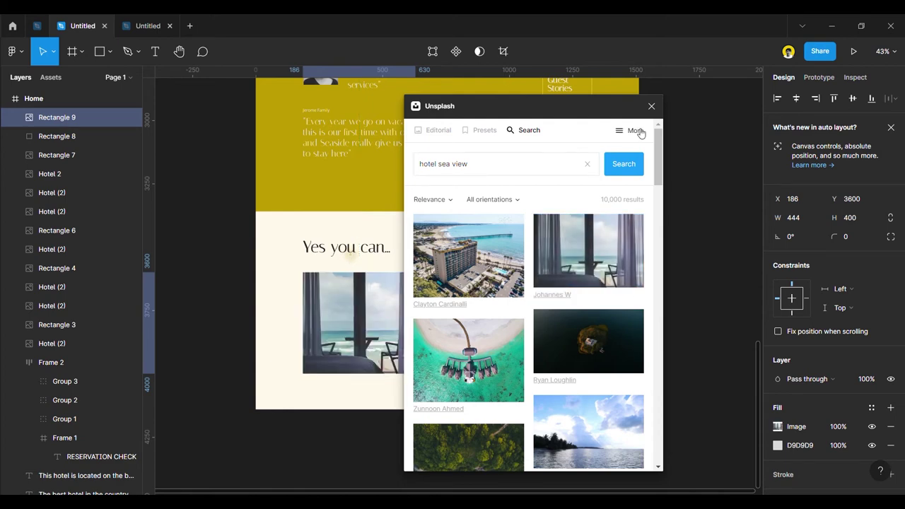
Warm the sea-view photo's temperature slightly, then move the grey D9D9D9 fill above the image.
left_click(651, 106)
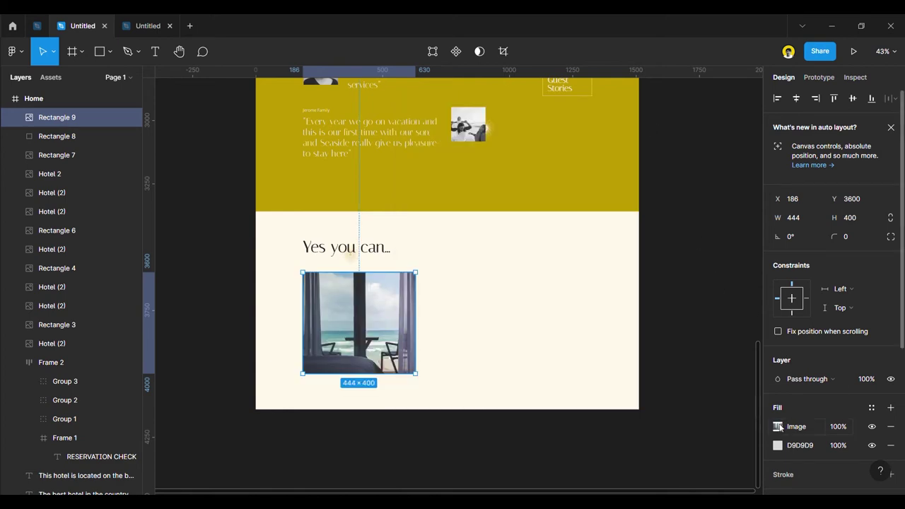
left_click(779, 426)
left_click_drag(722, 379, 721, 358)
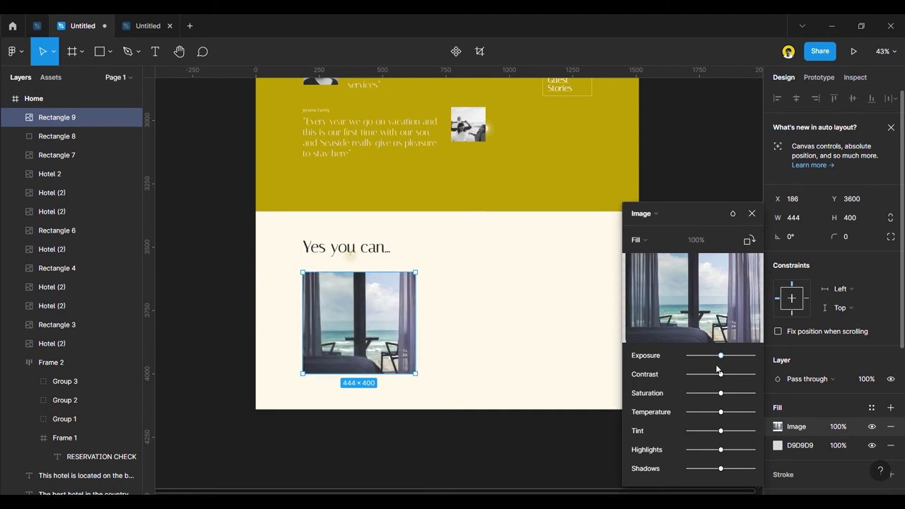
left_click_drag(720, 414, 725, 412)
left_click_drag(725, 413, 728, 413)
left_click(752, 213)
left_click_drag(770, 446, 767, 412)
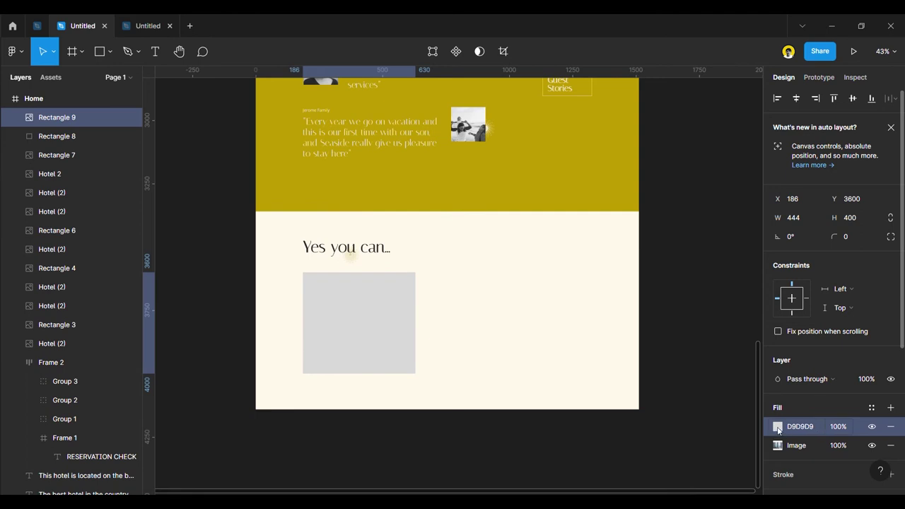
Change the grey fill to olive yellow BF9D00 and make it a linear gradient.
left_click(778, 428)
left_click(721, 440)
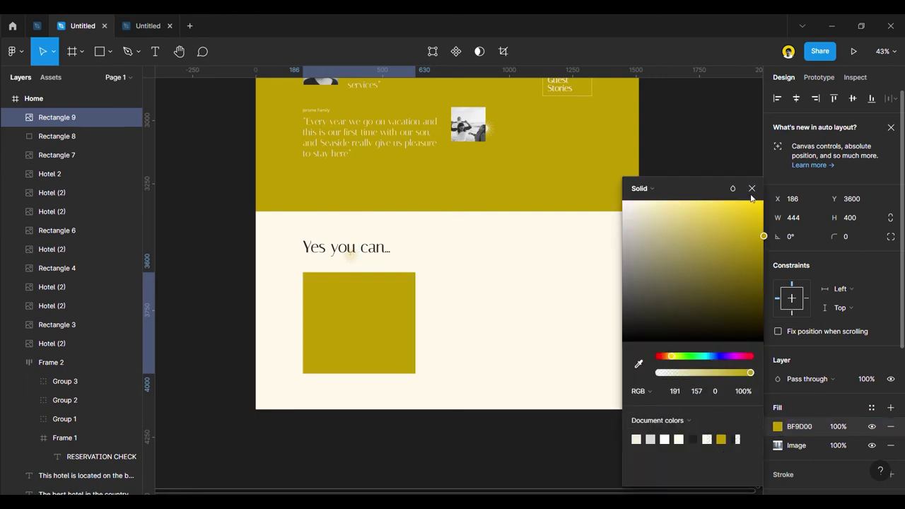
left_click(752, 188)
left_click(778, 428)
left_click(644, 188)
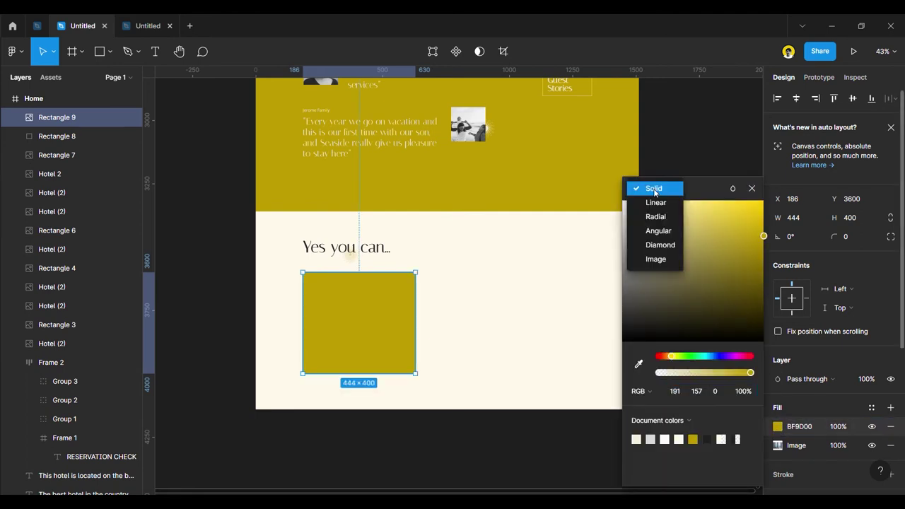
left_click(652, 202)
Angle the gold gradient to run nearly vertically across the photo.
left_click_drag(368, 374, 415, 317)
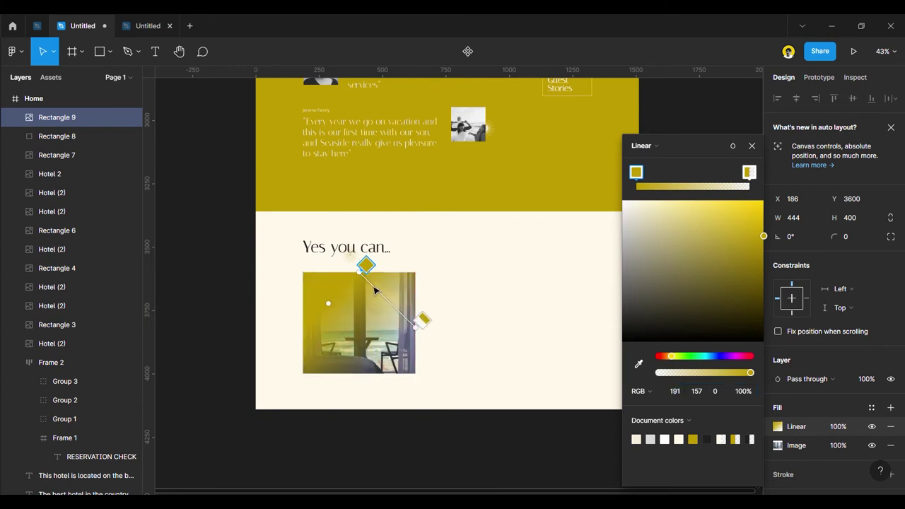
left_click_drag(366, 269, 324, 389)
left_click_drag(408, 320, 438, 244)
left_click_drag(339, 404, 459, 390)
left_click_drag(448, 179, 353, 223)
left_click_drag(449, 381, 362, 391)
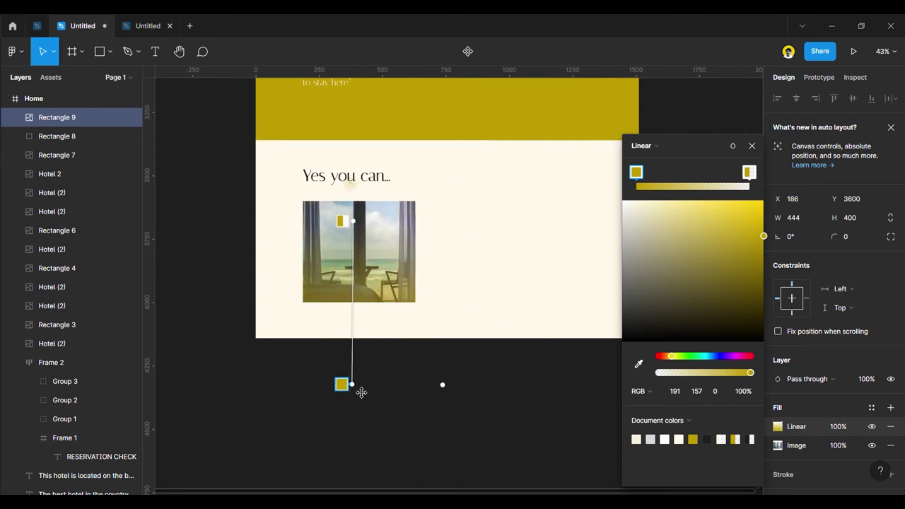
left_click_drag(365, 230, 358, 222)
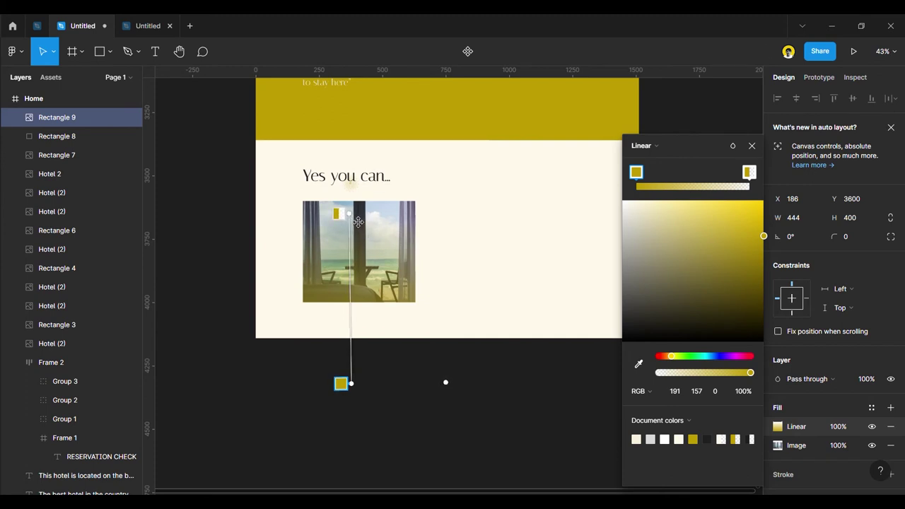
left_click(752, 146)
Delete and restore the photo, then remove its yellow gradient overlay fill.
left_click(677, 322)
scroll(434, 382, "down", 3)
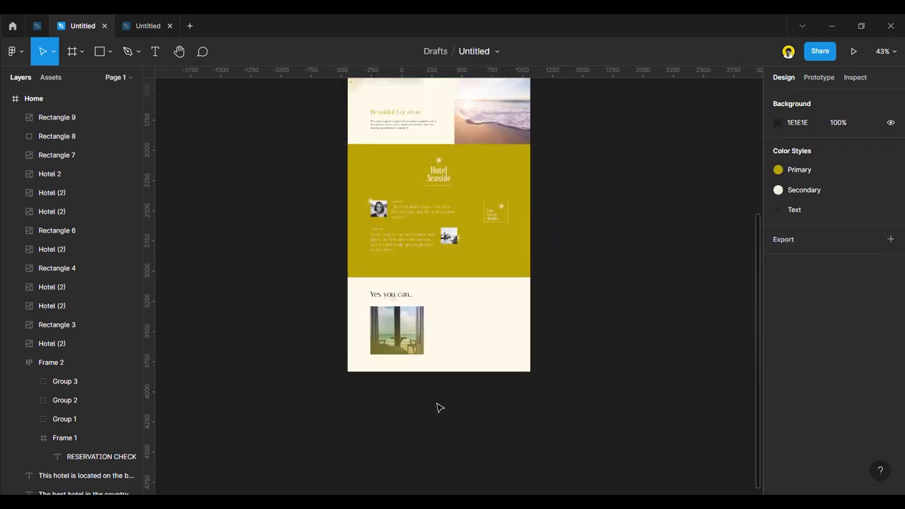
scroll(445, 339, "up", 3)
left_click(393, 355)
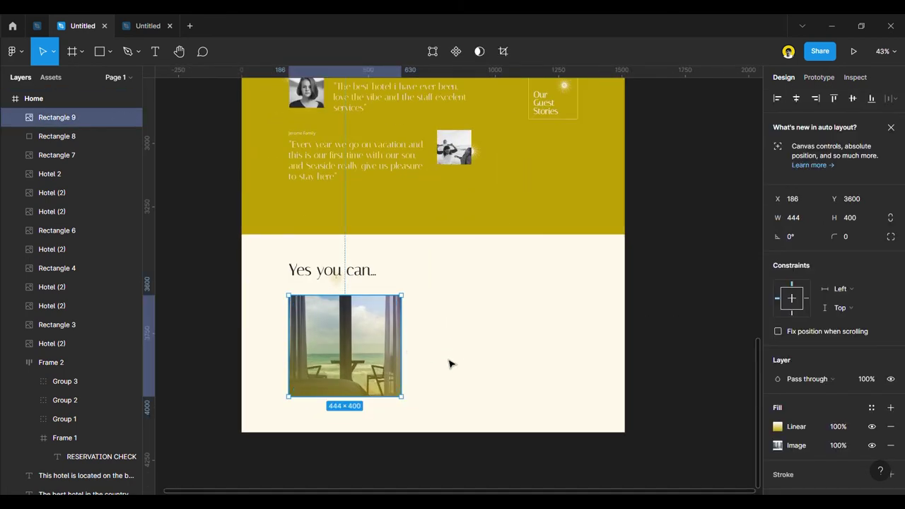
key("Delete")
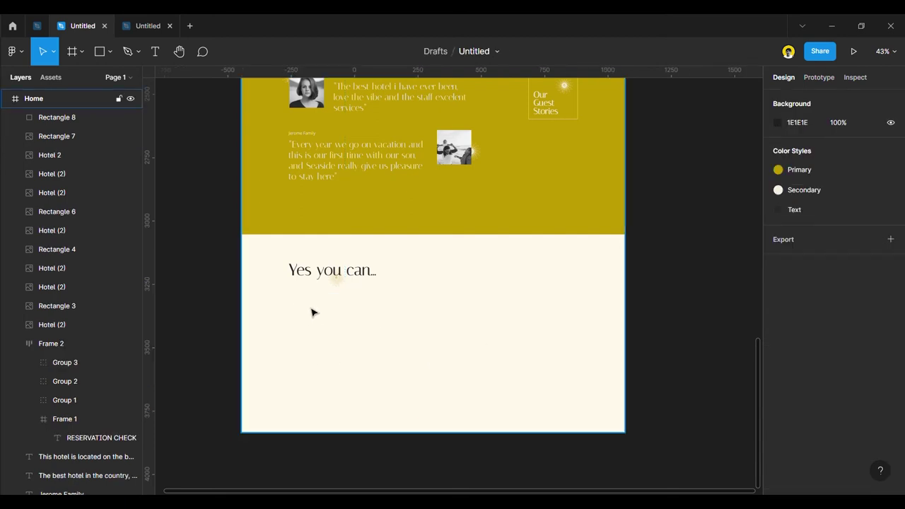
key("ctrl+z")
key("Escape")
left_click(353, 347)
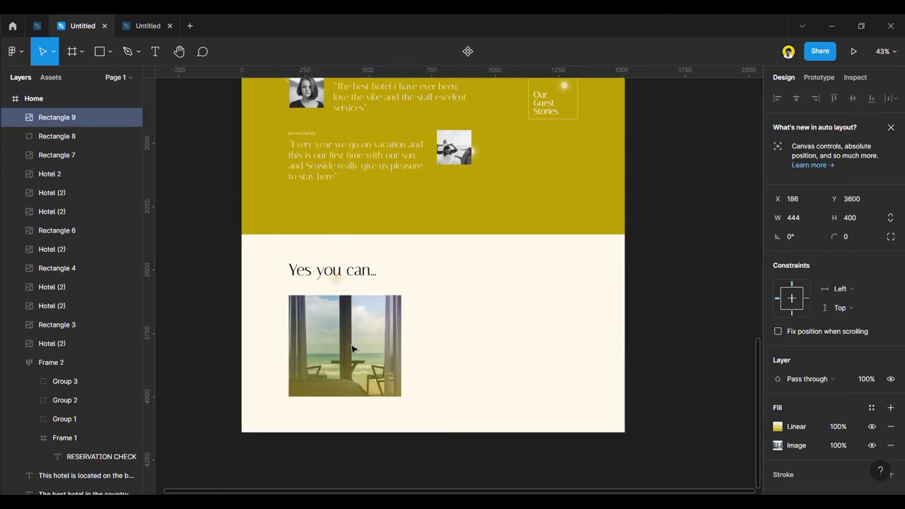
left_click(891, 426)
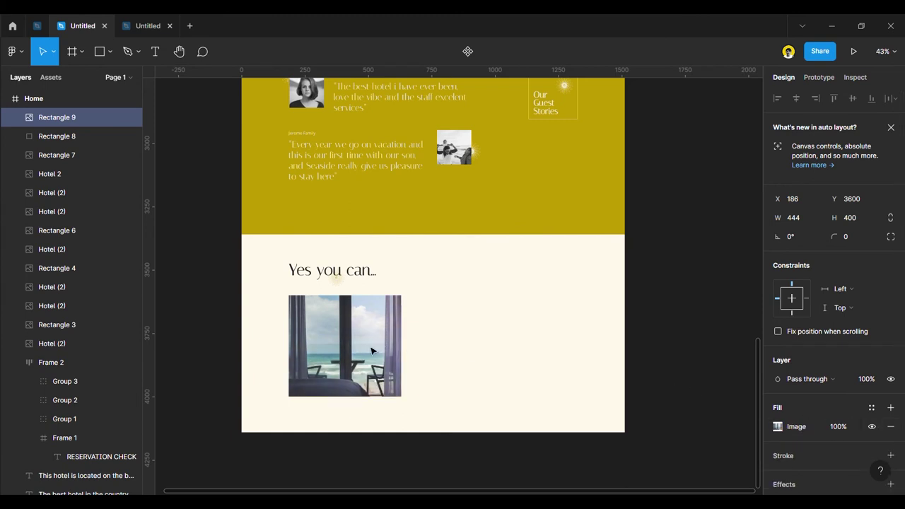
Widen the sea-view photo to W 1140 × 400, checking its edge against the layout grids.
left_click_drag(415, 345, 568, 350)
key("ctrl+shift+4")
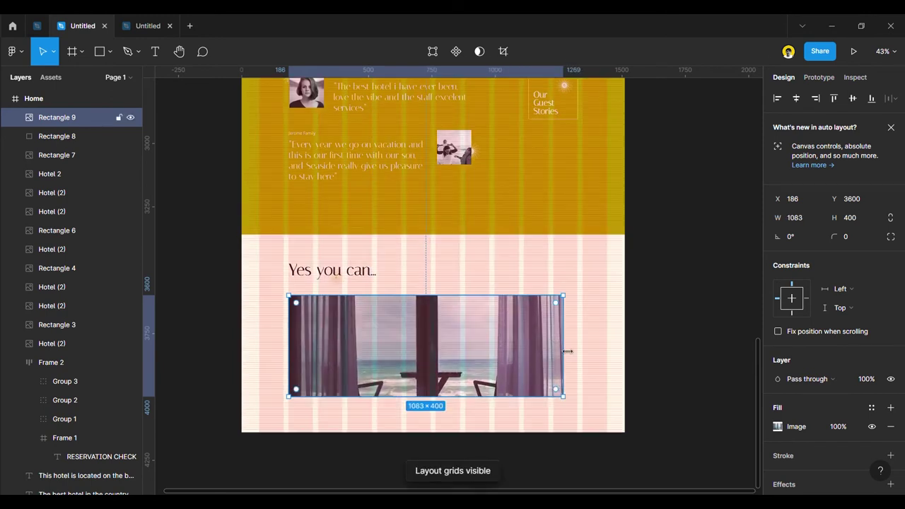
key("Return")
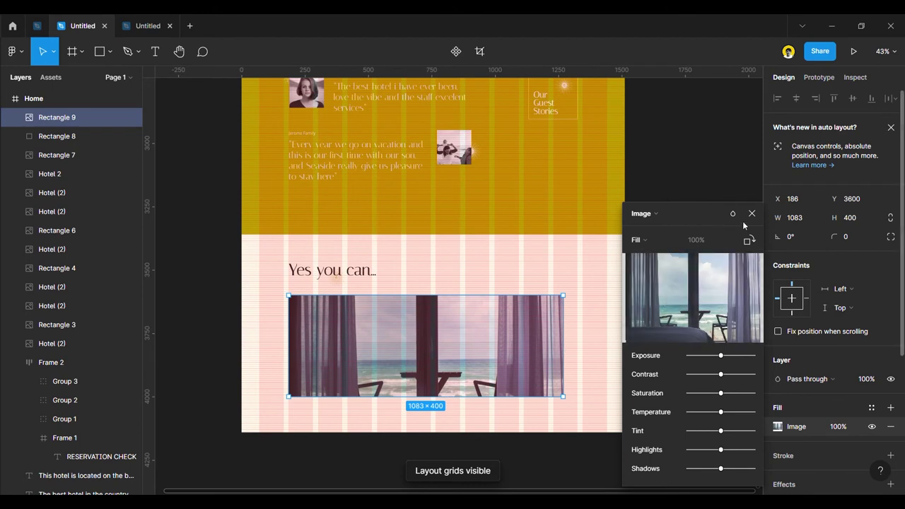
left_click(751, 212)
left_click_drag(571, 363, 584, 362)
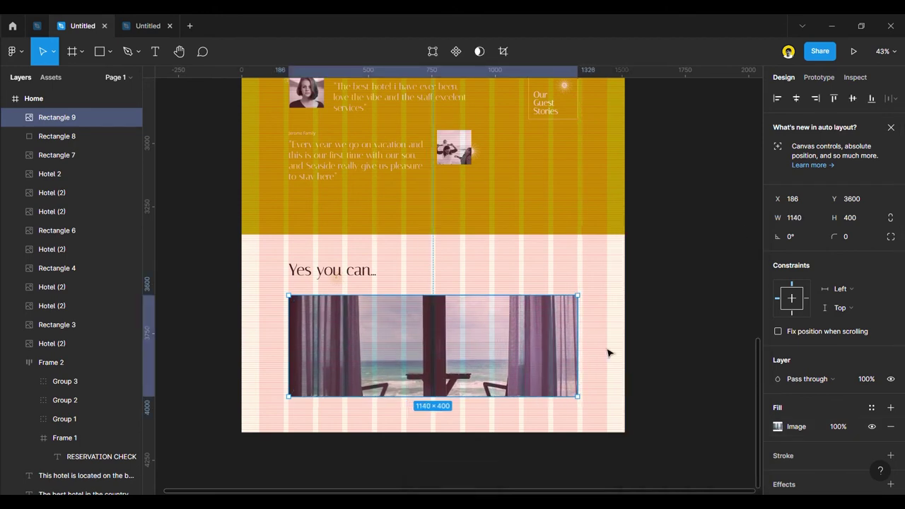
left_click(674, 357)
scroll(593, 338, "up", 2)
scroll(572, 328, "down", 4)
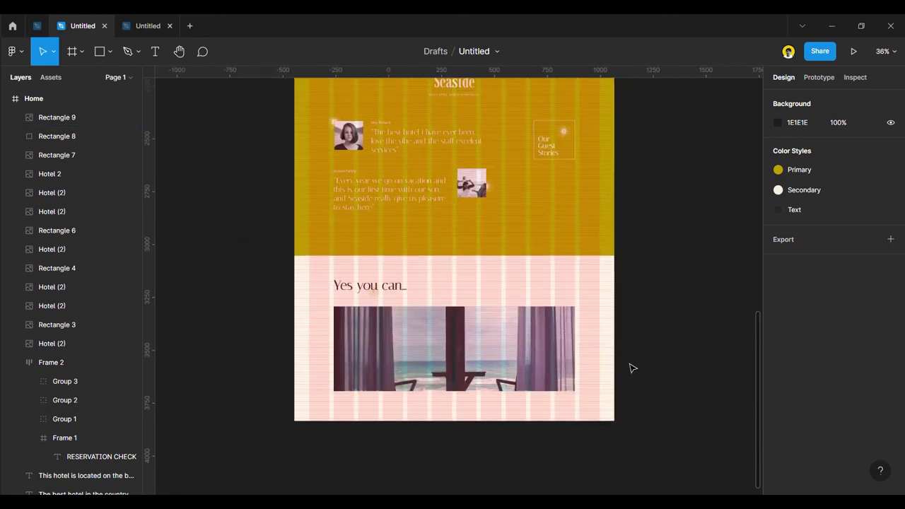
key("ctrl+shift+4")
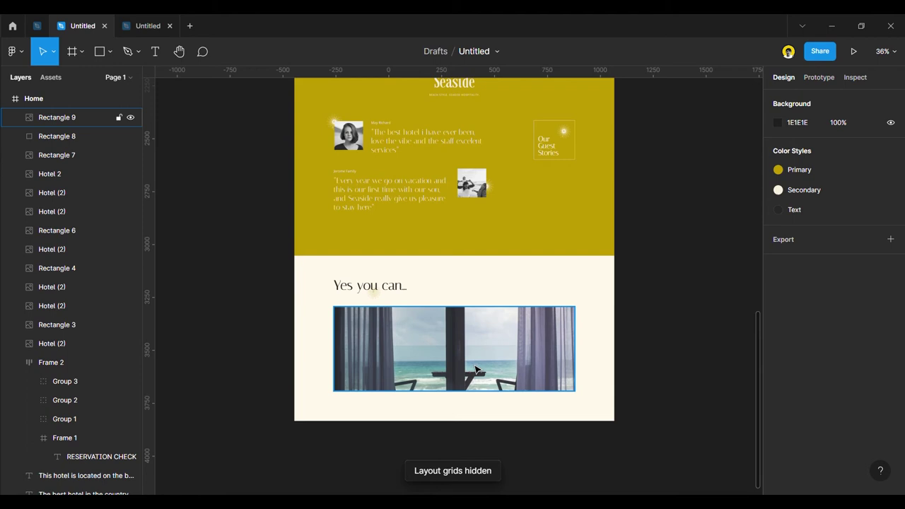
Keep the photo's image fill on Fill mode, try tints, and lower its contrast slightly.
left_click(477, 370)
left_click(778, 427)
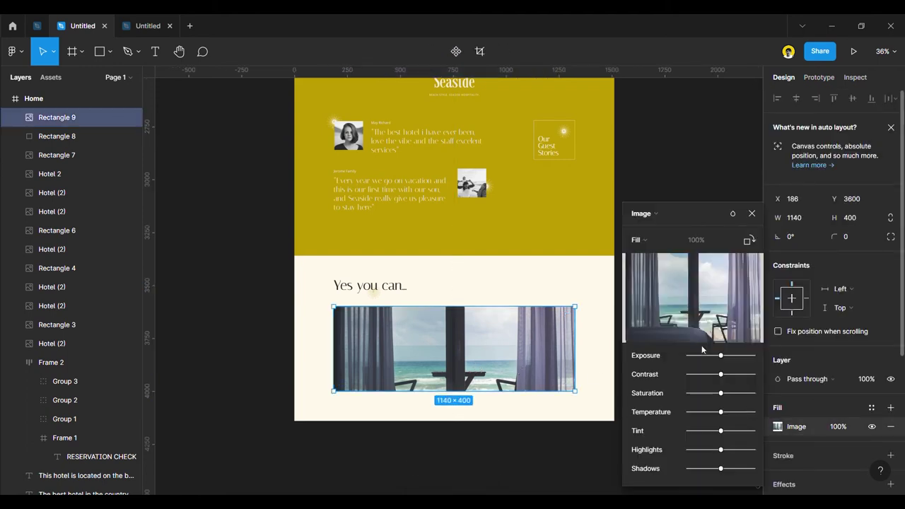
left_click(647, 240)
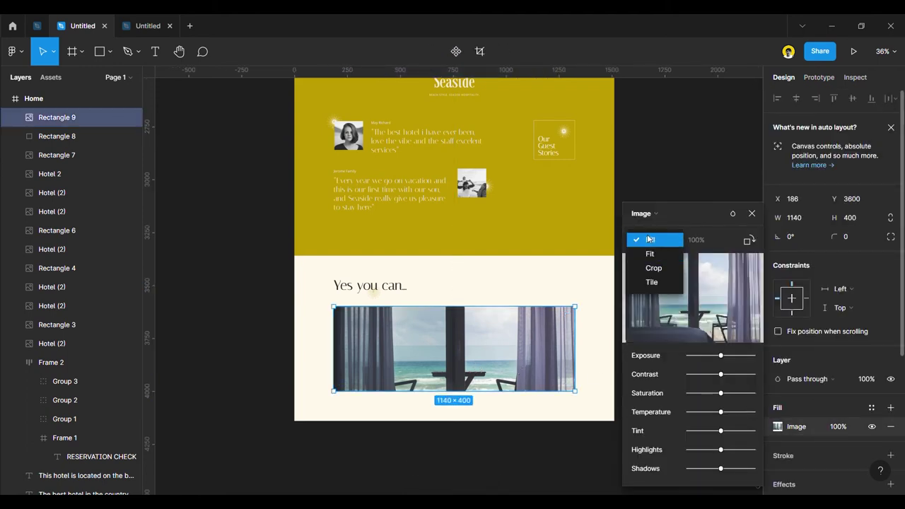
left_click(646, 240)
left_click_drag(722, 433, 731, 412)
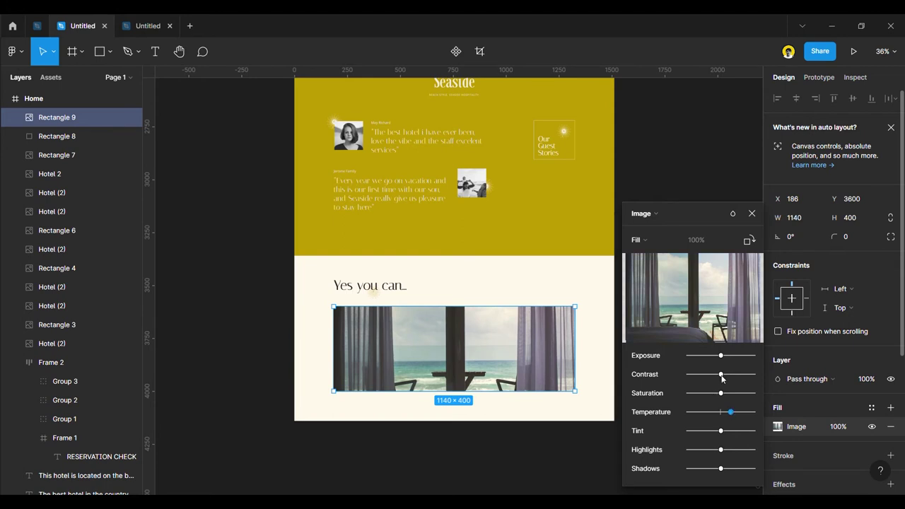
left_click_drag(719, 379, 713, 375)
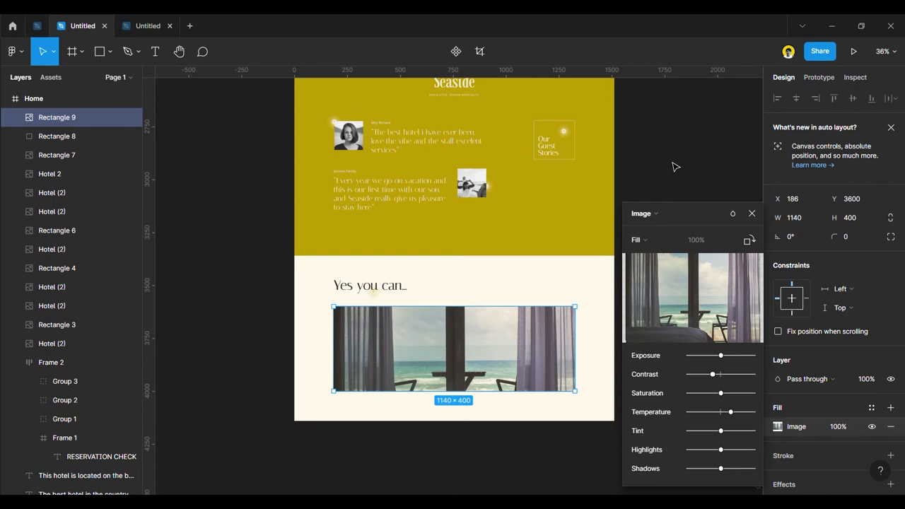
left_click(754, 213)
left_click(687, 339)
scroll(679, 348, "down", 3)
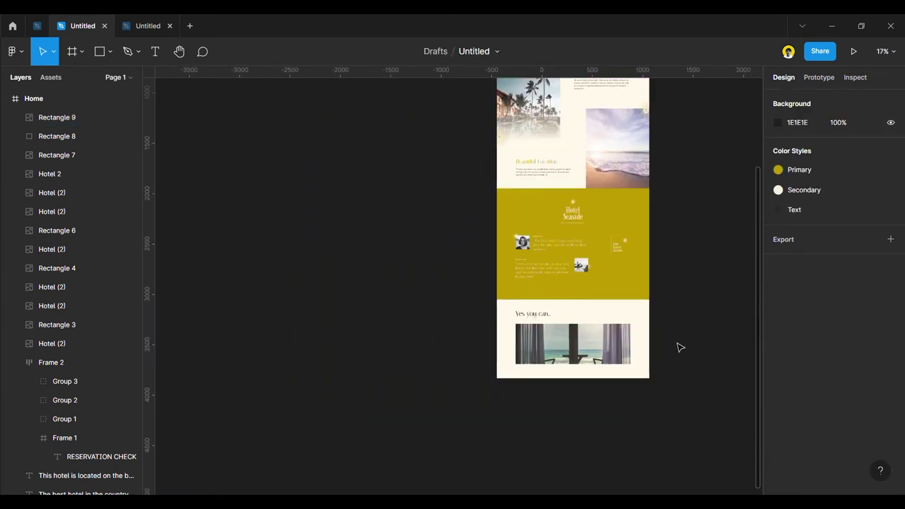
scroll(678, 346, "up", 4)
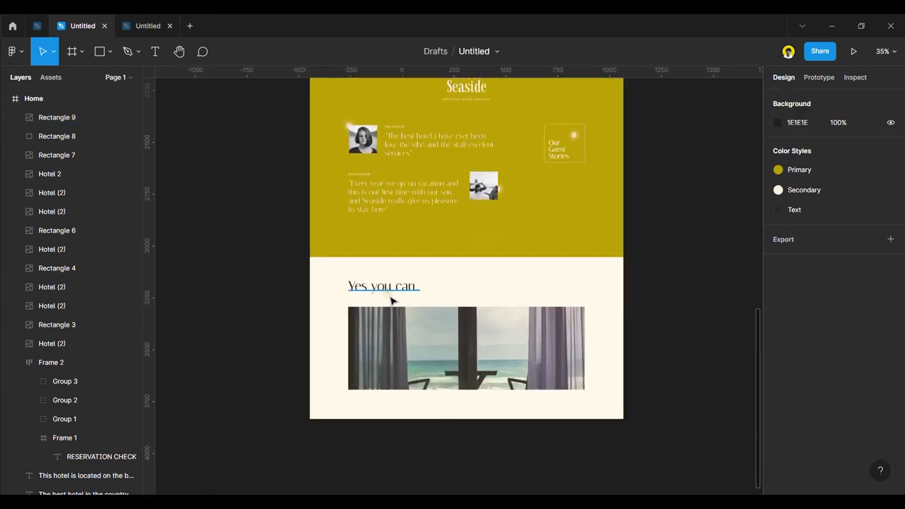
scroll(375, 316, "up", 2)
Send the sea-view photo to the back and nudge it into alignment under the heading.
left_click_drag(458, 383, 459, 363)
right_click(460, 363)
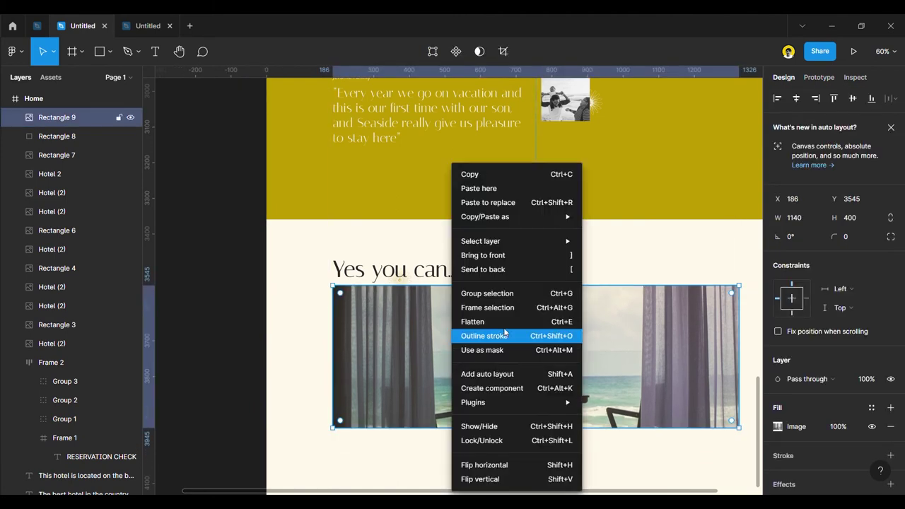
left_click(485, 269)
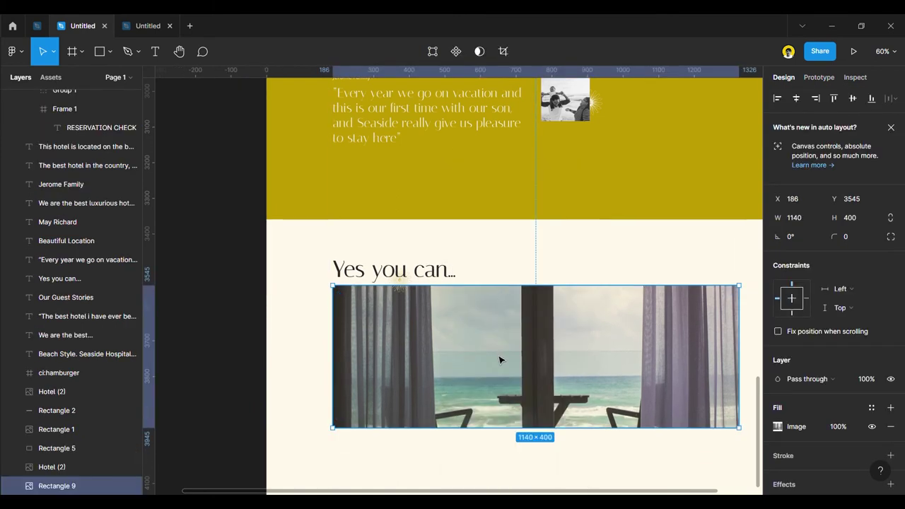
left_click_drag(500, 362, 501, 363)
scroll(384, 338, "down", 3)
left_click(287, 325)
scroll(466, 445, "up", 3)
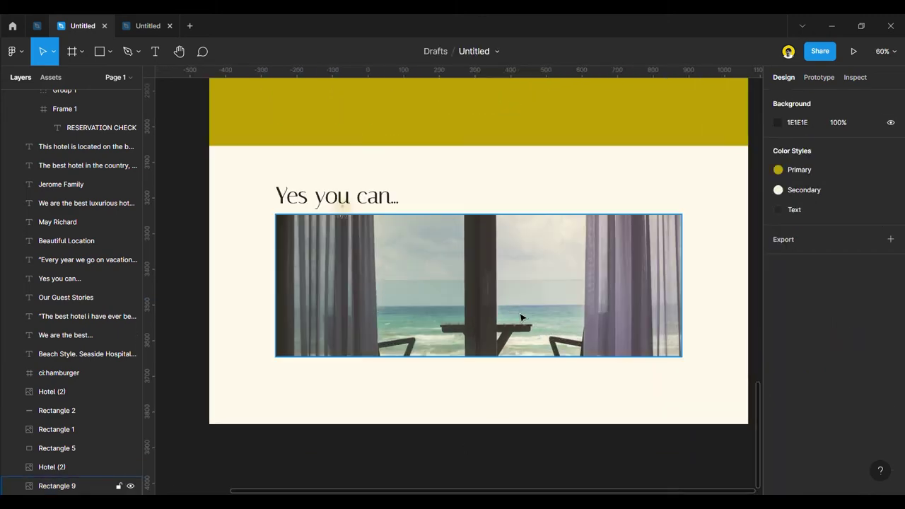
left_click(523, 318)
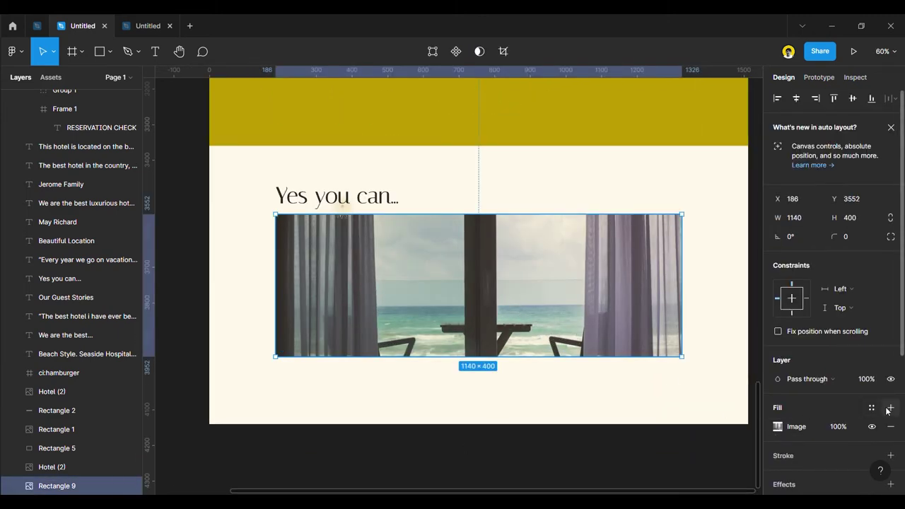
Add an olive BF9D00 fill over the photo at 14% opacity.
left_click(890, 407)
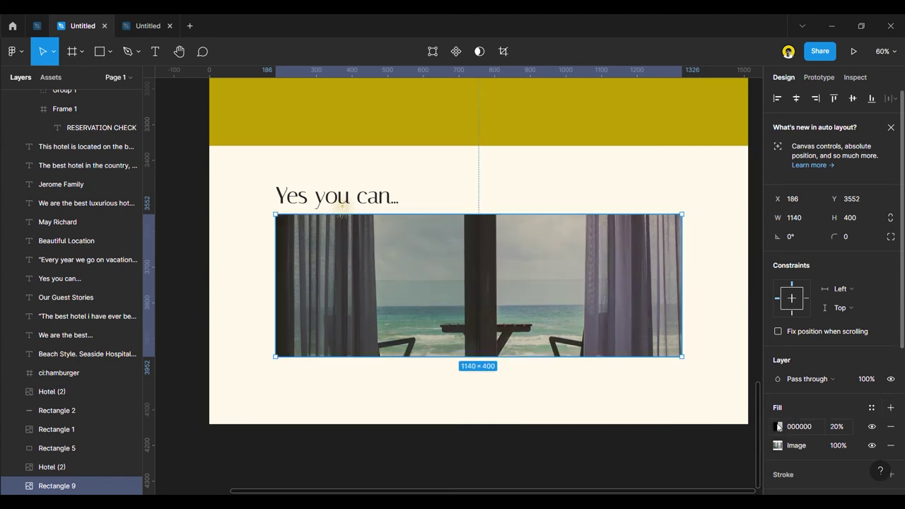
left_click(778, 427)
left_click(720, 439)
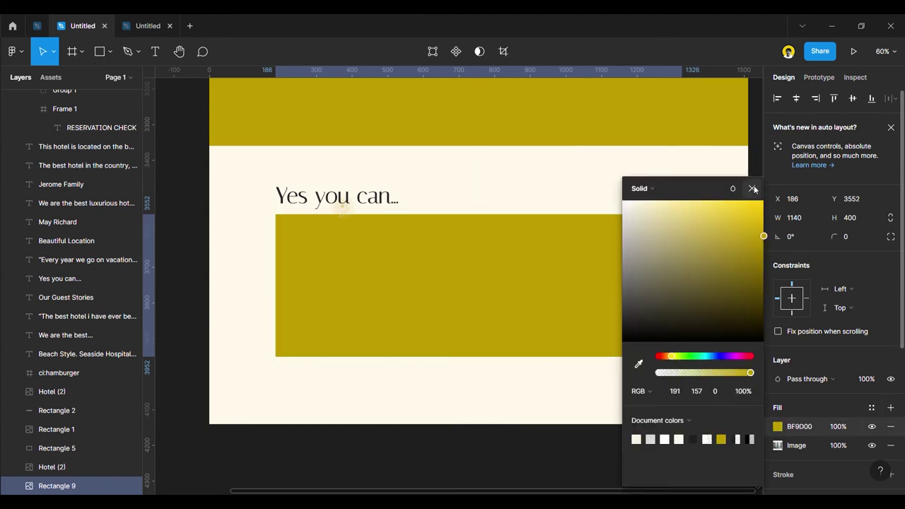
left_click(751, 188)
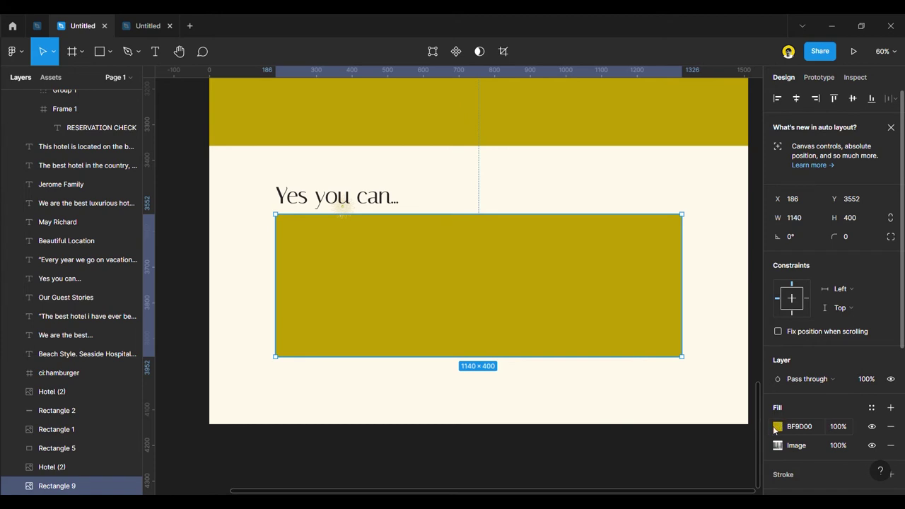
left_click(777, 427)
left_click_drag(702, 375, 671, 375)
left_click(752, 188)
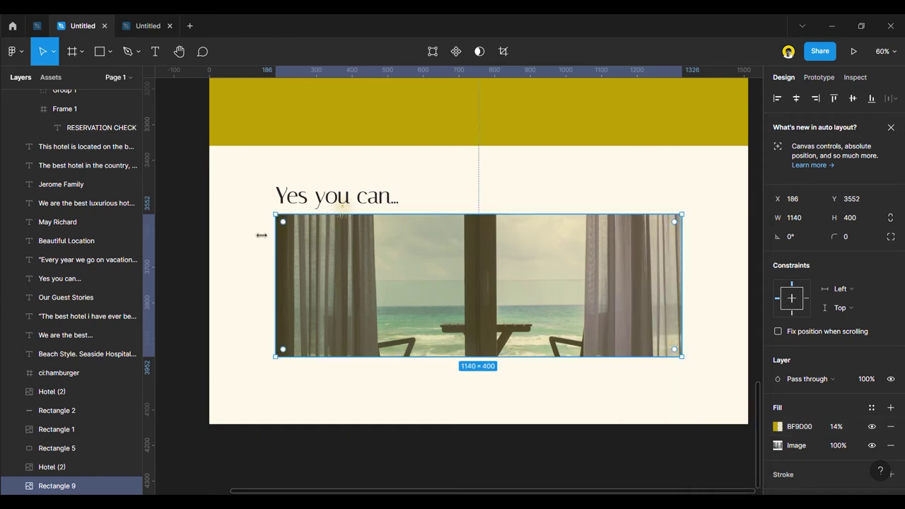
left_click(208, 241)
scroll(208, 241, "down", 5)
scroll(394, 210, "up", 3)
Copy the name label to the photo's lower right and start retyping it as 'Op'.
left_click_drag(320, 166, 533, 393)
double_click(533, 393)
type("Op")
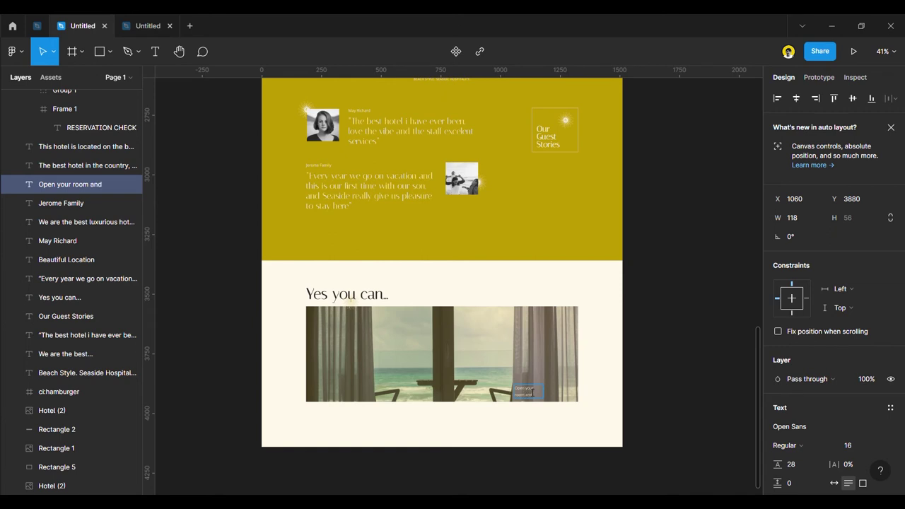
Edit the caption text, set it to size 36 and widen its box.
type("en your room and see the s")
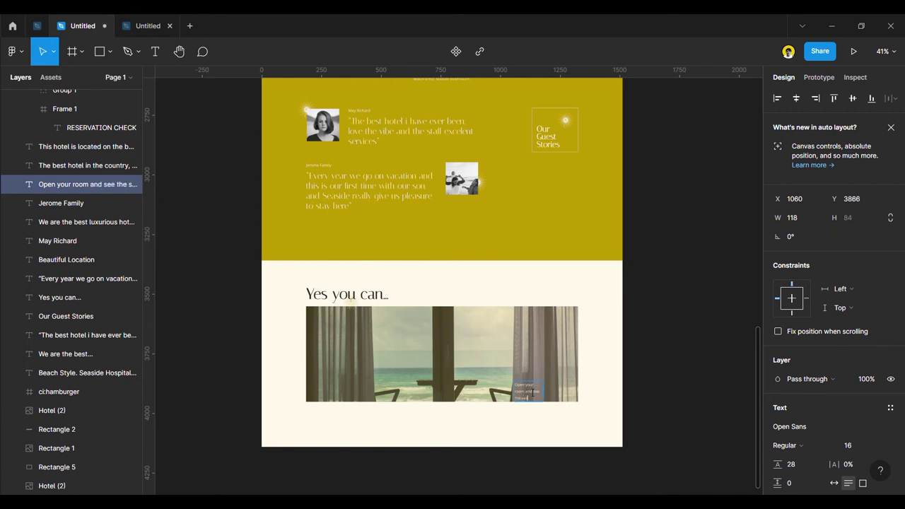
key("Escape")
left_click_drag(516, 391, 535, 400)
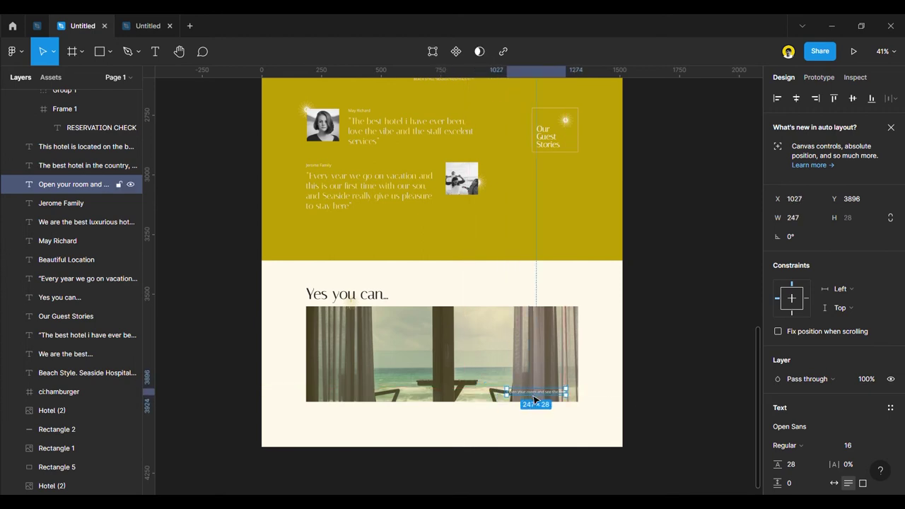
left_click(877, 446)
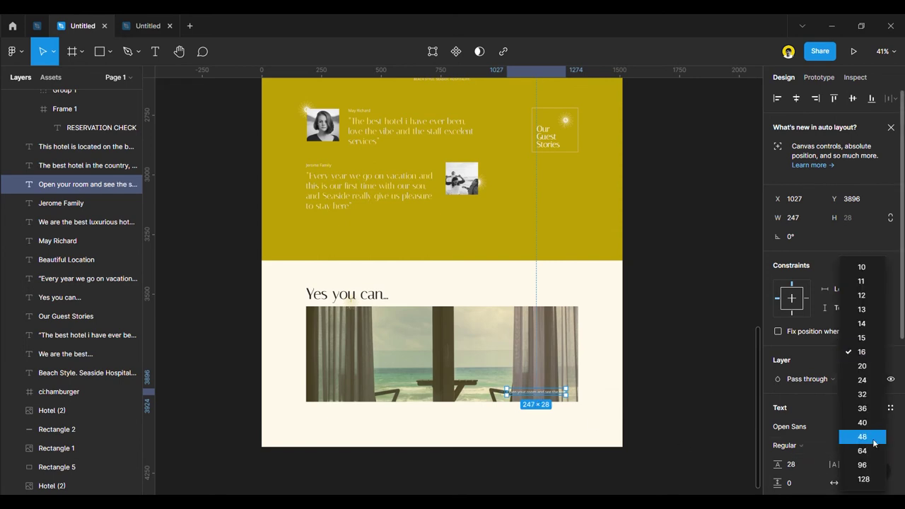
left_click(873, 407)
left_click_drag(507, 397, 434, 398)
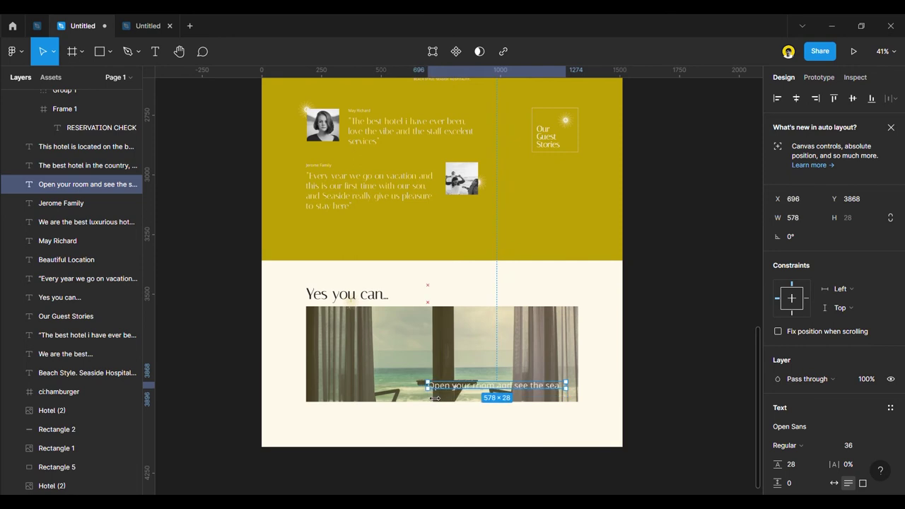
Retype the caption as 'See the Sea directly from your room' and widen it to one line.
double_click(447, 393)
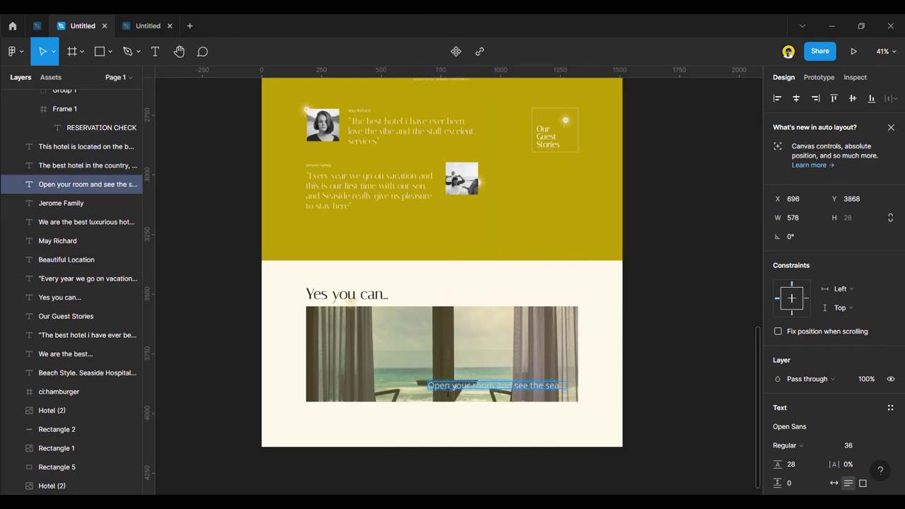
type("See the Sea directly")
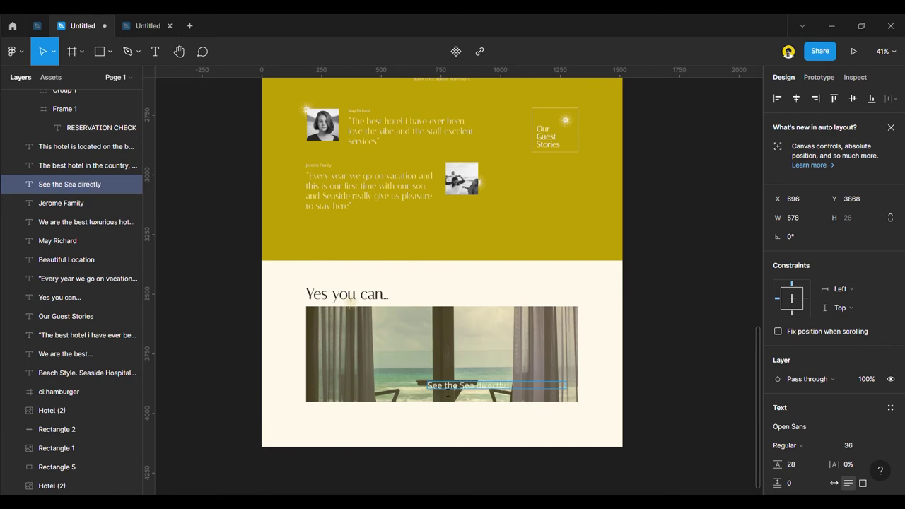
type("om your room")
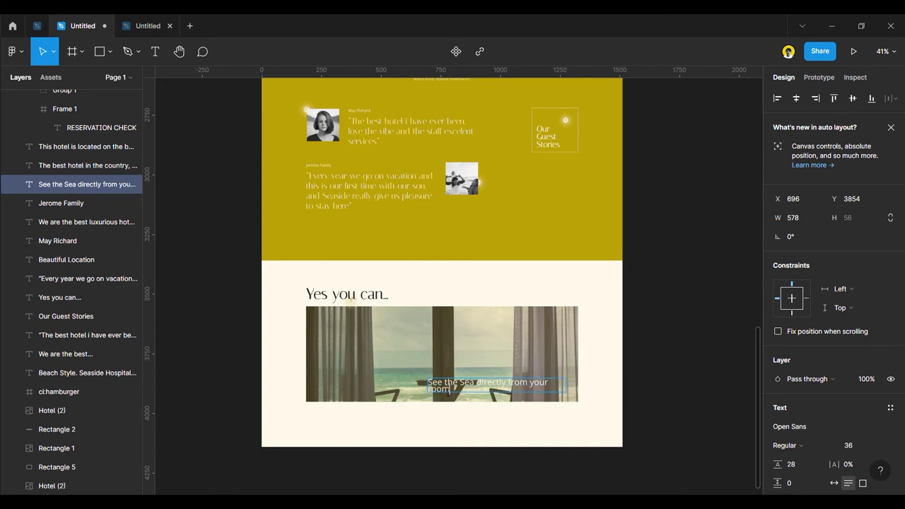
key("Escape")
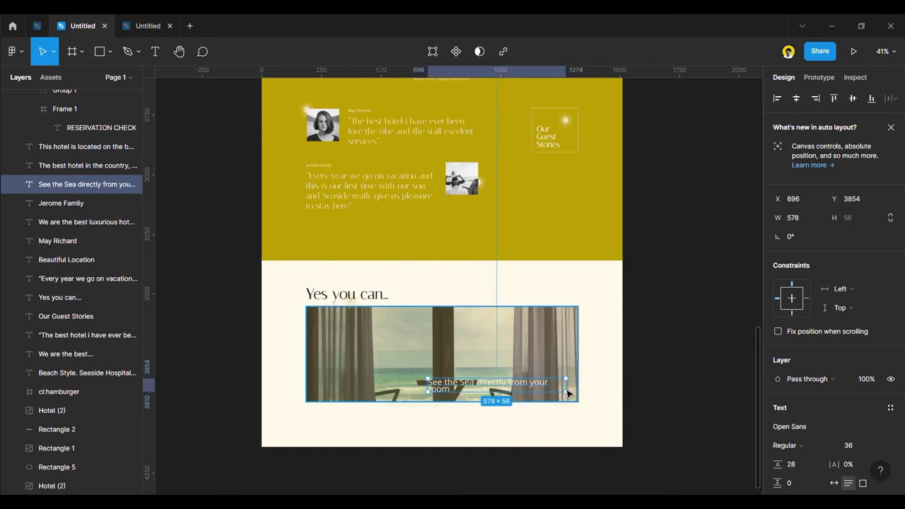
left_click(567, 394)
left_click(534, 394)
left_click_drag(570, 394, 448, 395)
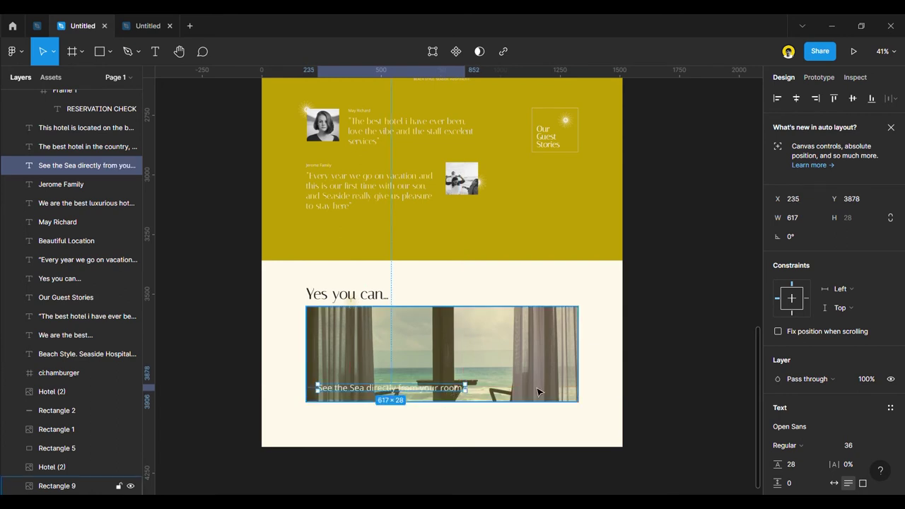
left_click(644, 392)
Narrow the sea photo to 653 wide.
scroll(627, 373, "down", 5)
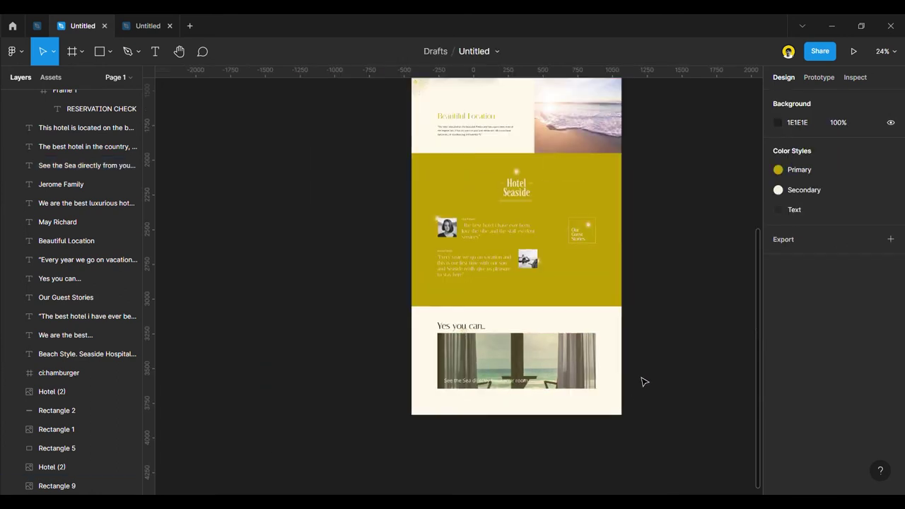
scroll(644, 382, "up", 3)
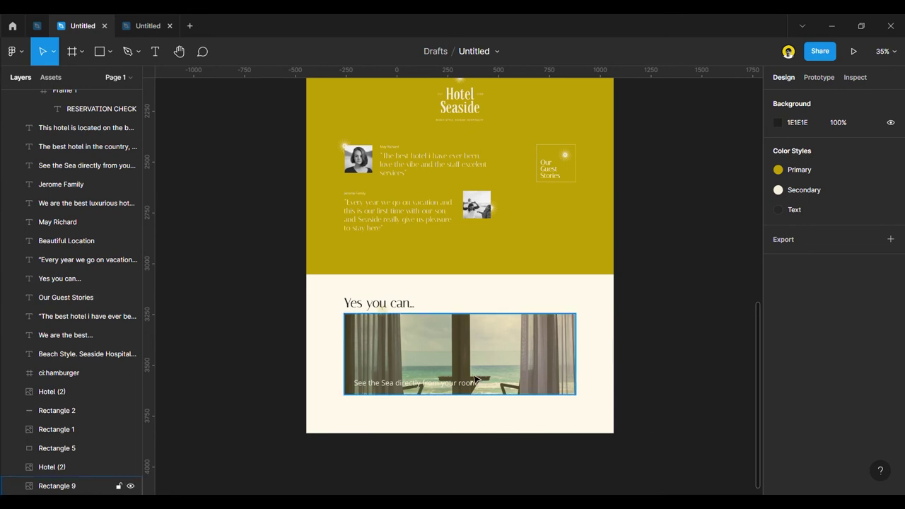
left_click(572, 361)
left_click_drag(584, 362, 483, 370)
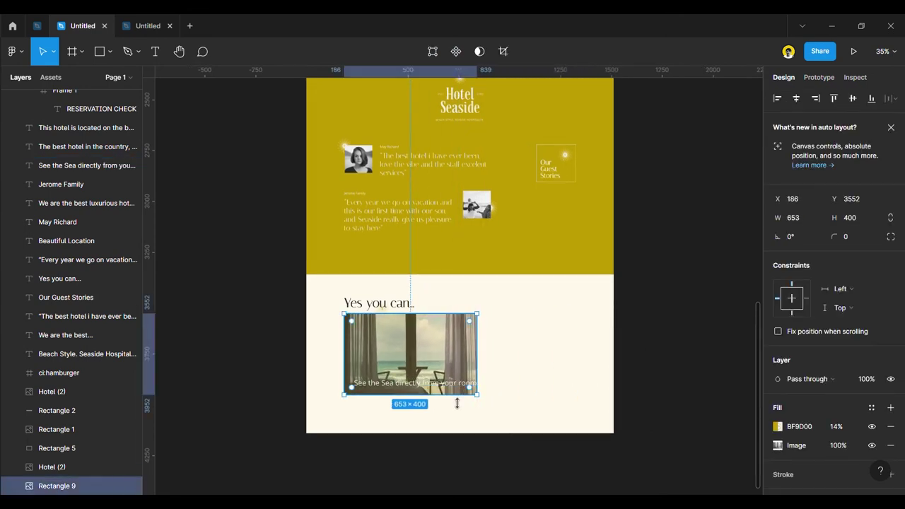
Set the caption font size to 32 and move its box lower on the photo.
left_click(424, 383)
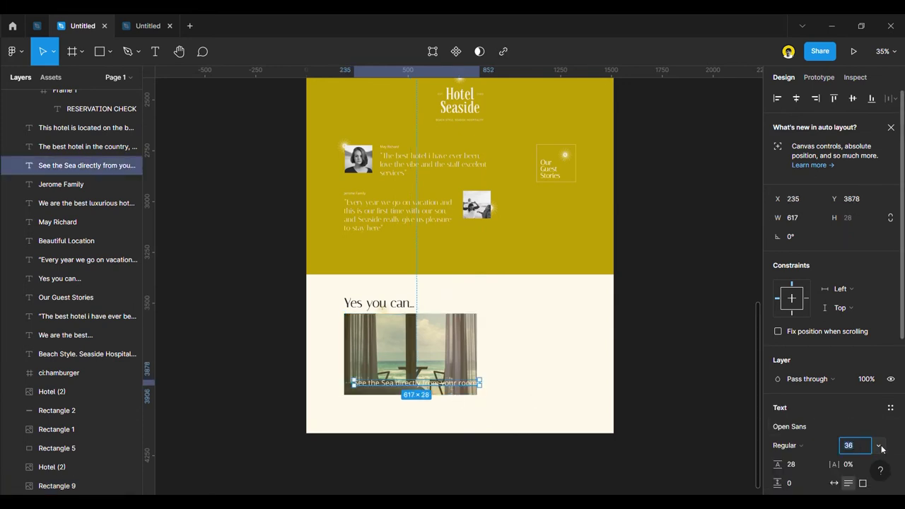
left_click(878, 445)
left_click(862, 356)
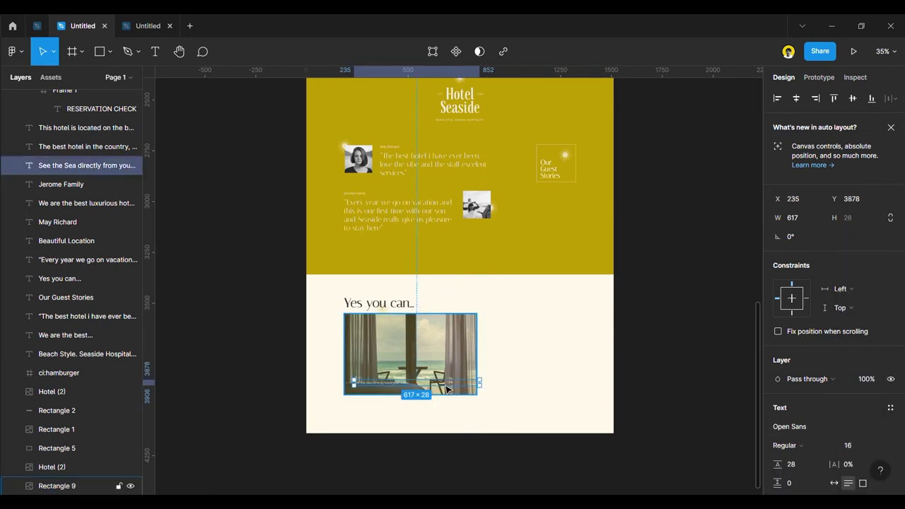
left_click(878, 445)
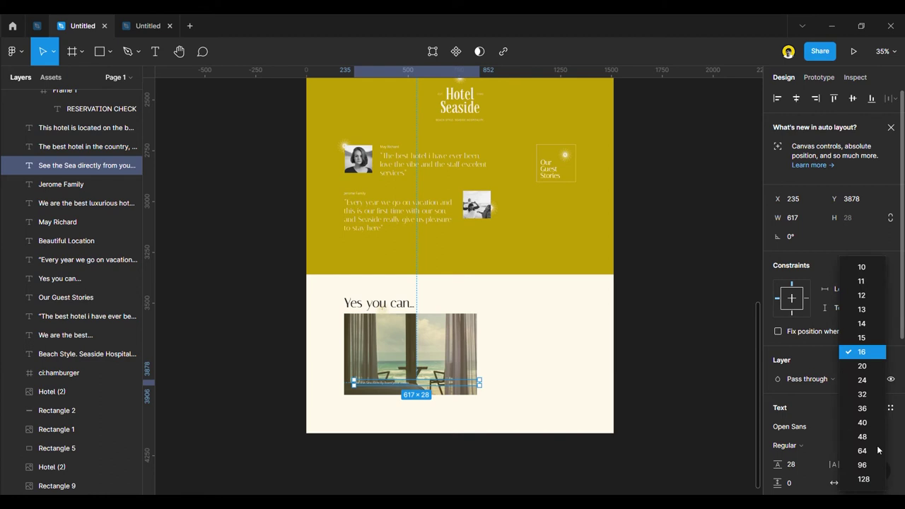
left_click(862, 395)
scroll(414, 410, "up", 3)
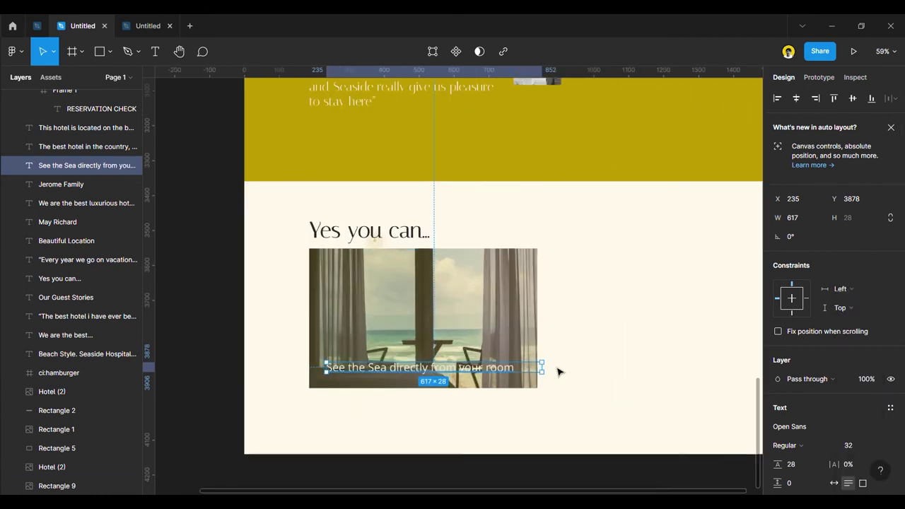
left_click_drag(541, 368, 504, 376)
left_click(495, 333)
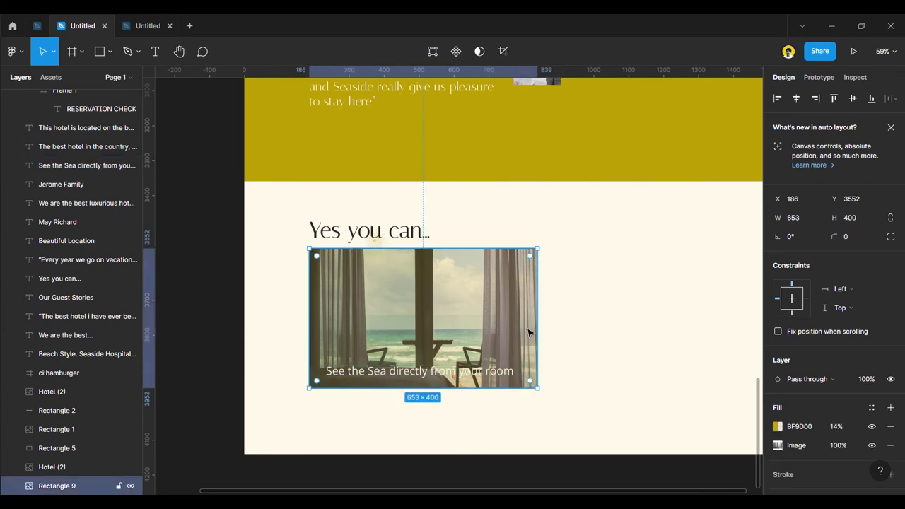
Change the photo's gold tint to the dark document colour as a linear gradient.
left_click(777, 427)
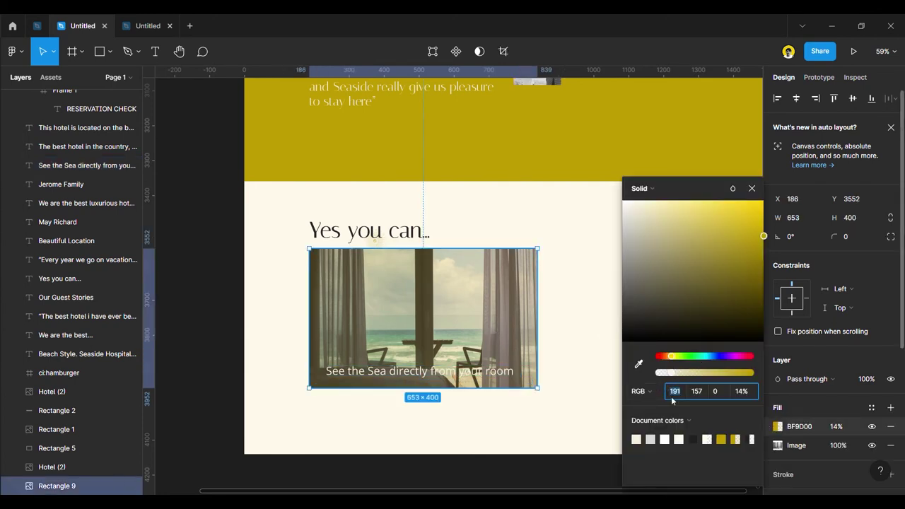
left_click(694, 441)
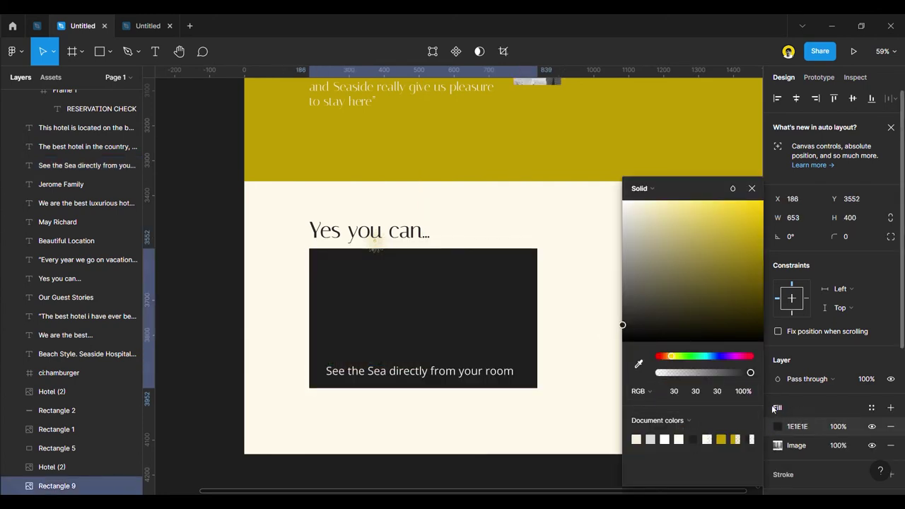
left_click(640, 188)
left_click(654, 201)
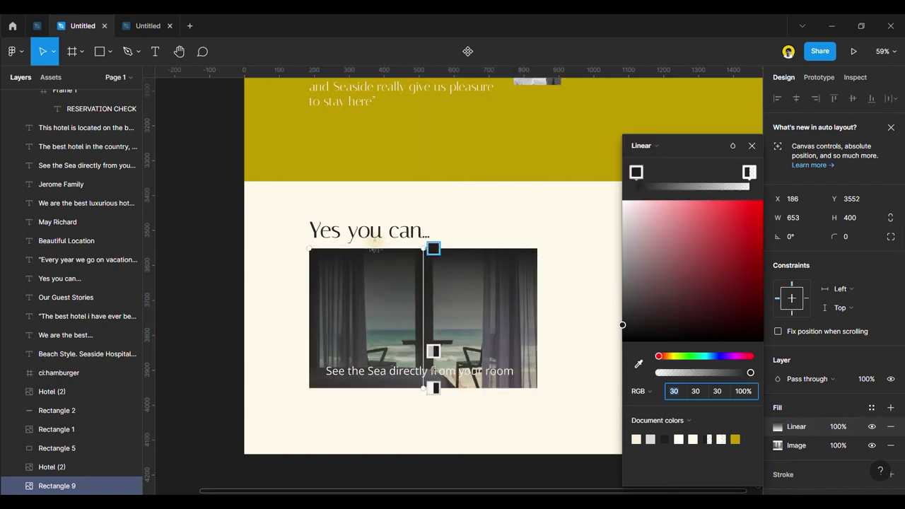
Run the gradient vertically from the photo's top edge and lighten its dark stop.
left_click_drag(433, 389, 445, 397)
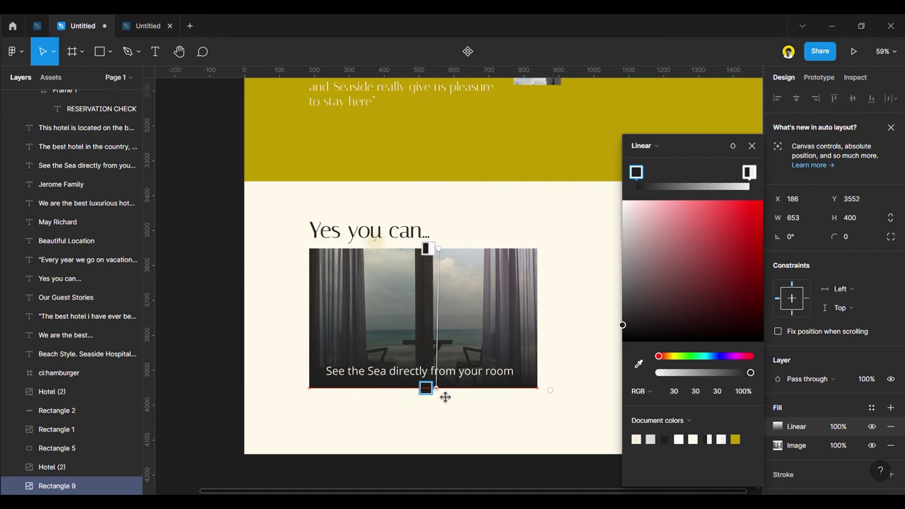
left_click_drag(446, 256, 445, 258)
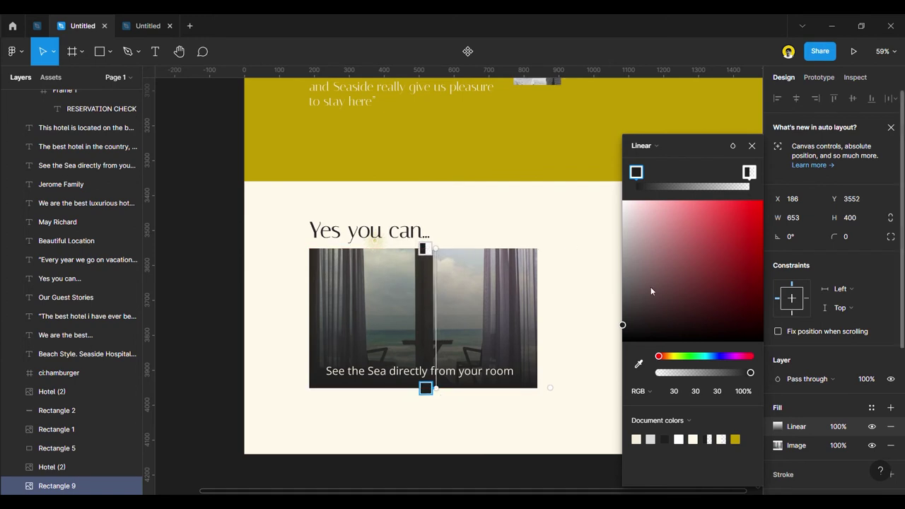
left_click_drag(623, 329, 622, 299)
left_click(639, 363)
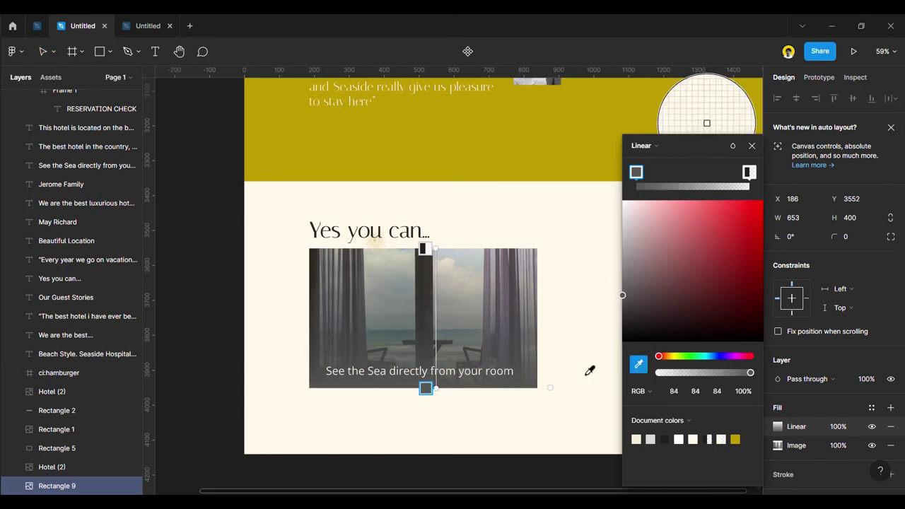
left_click(590, 368)
key("ctrl+z")
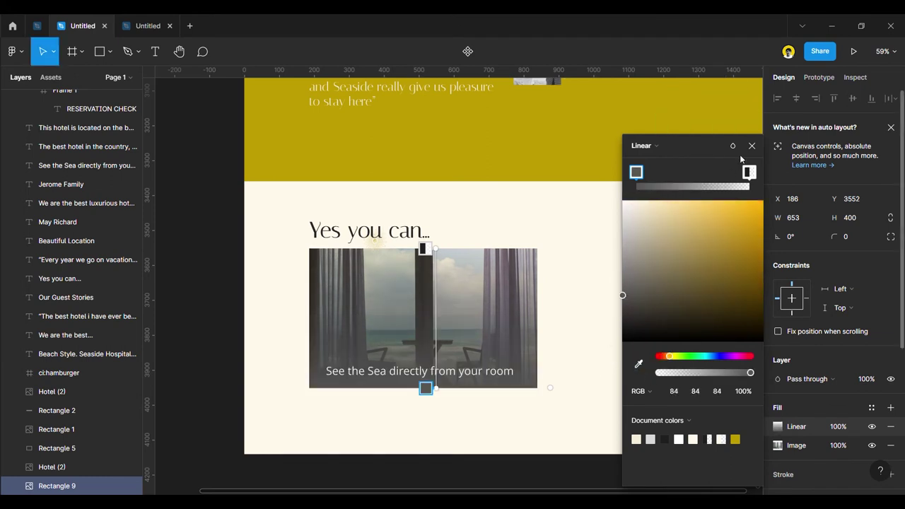
left_click(752, 146)
left_click(244, 268)
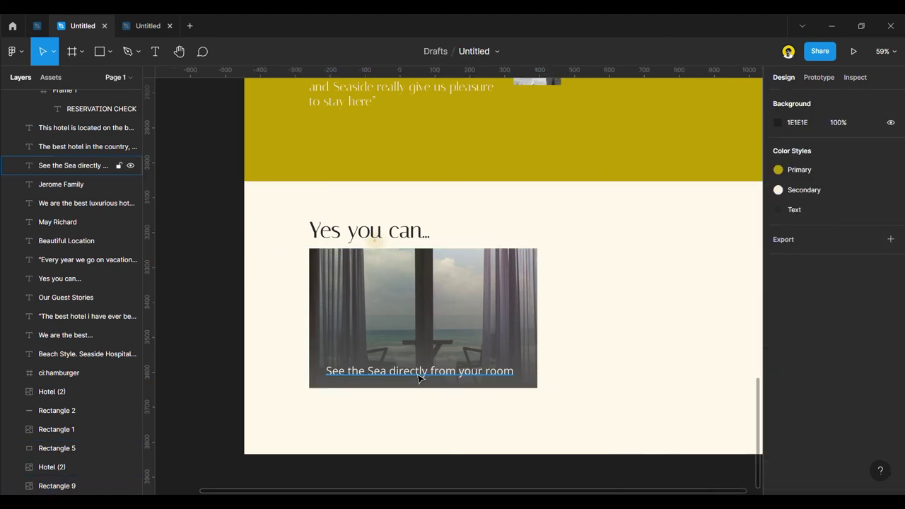
Try title case and then lowercase on the caption in the advanced type settings.
left_click(420, 375)
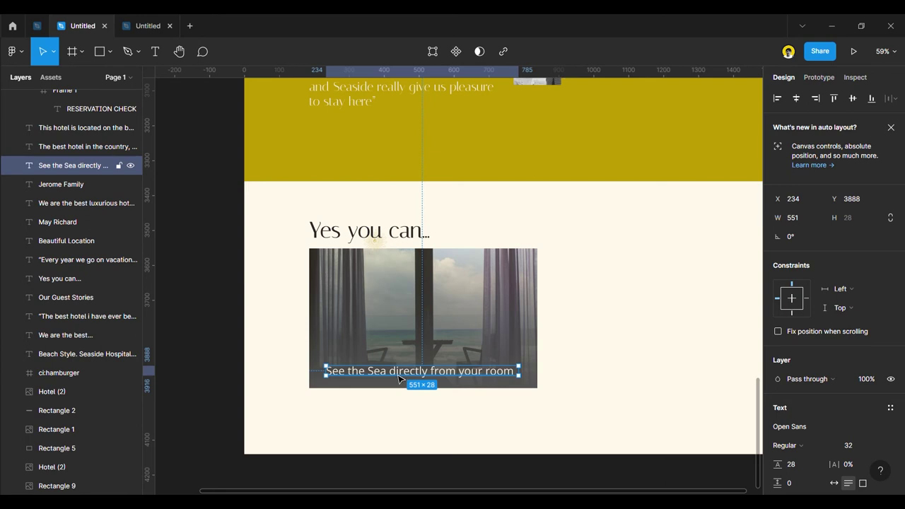
scroll(879, 446, "down", 3)
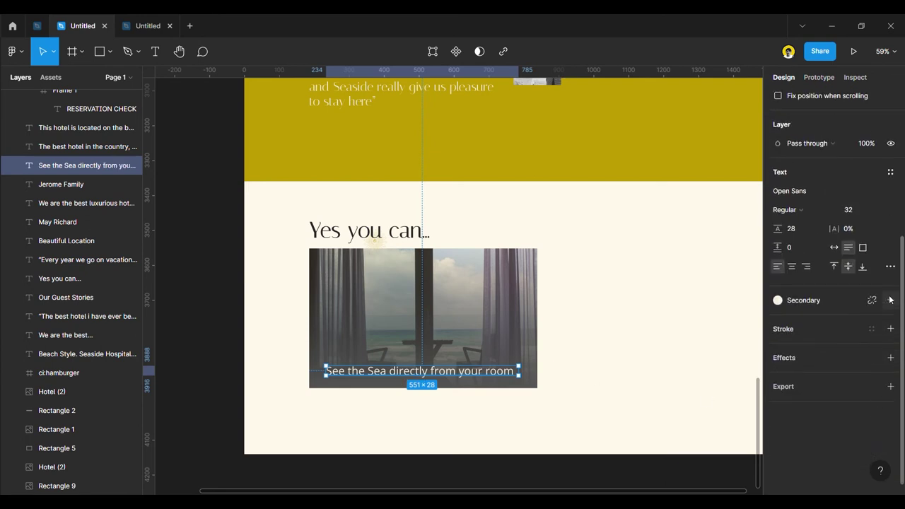
left_click(890, 267)
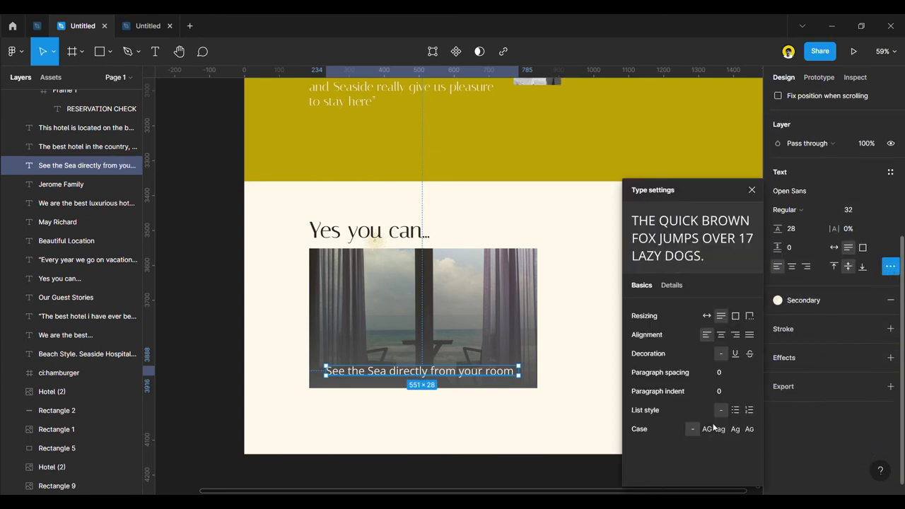
left_click(735, 429)
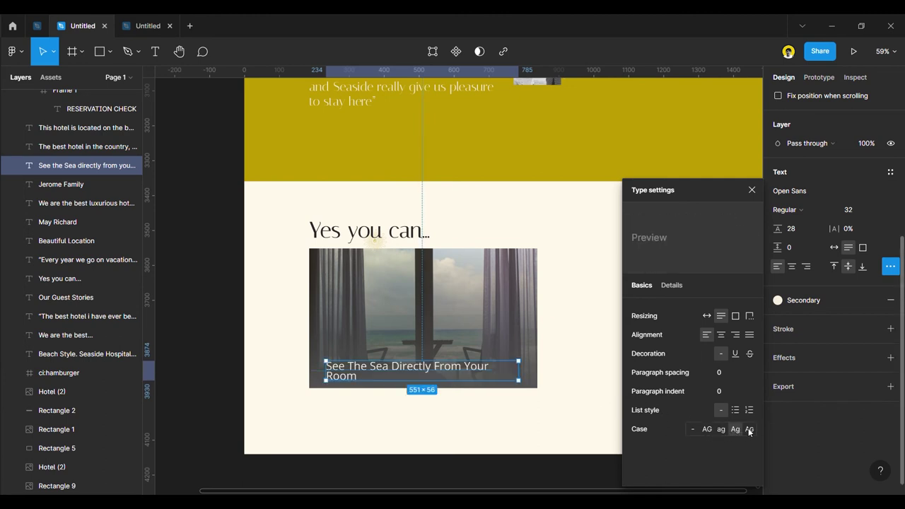
left_click(722, 430)
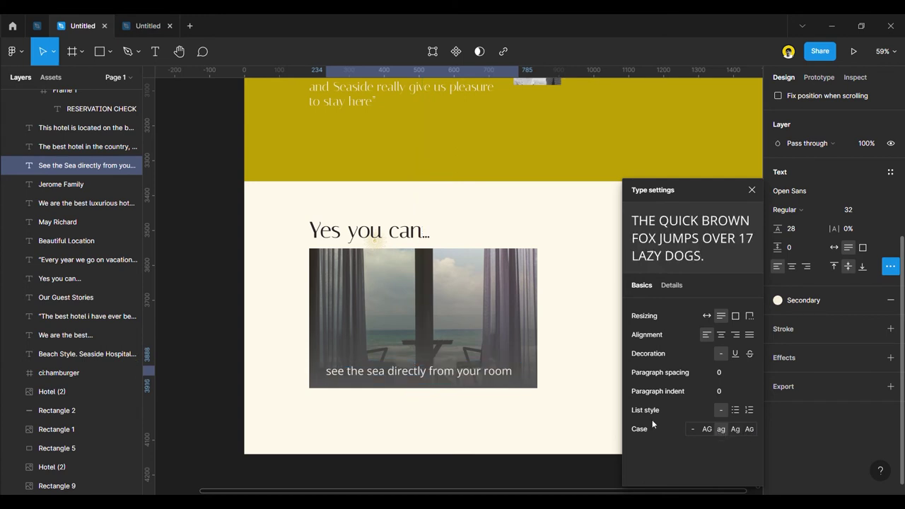
Capitalise the caption's first letter and remove the forced lowercase setting.
double_click(338, 371)
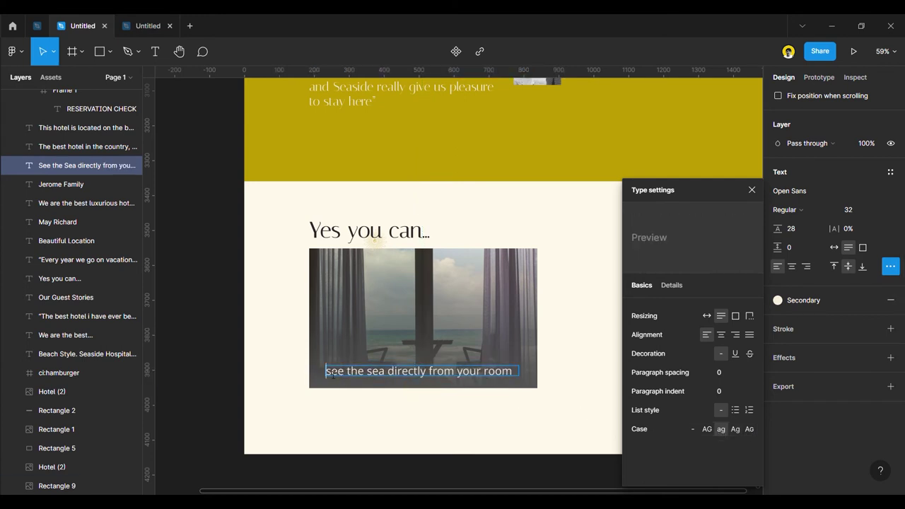
key("Delete")
type("S")
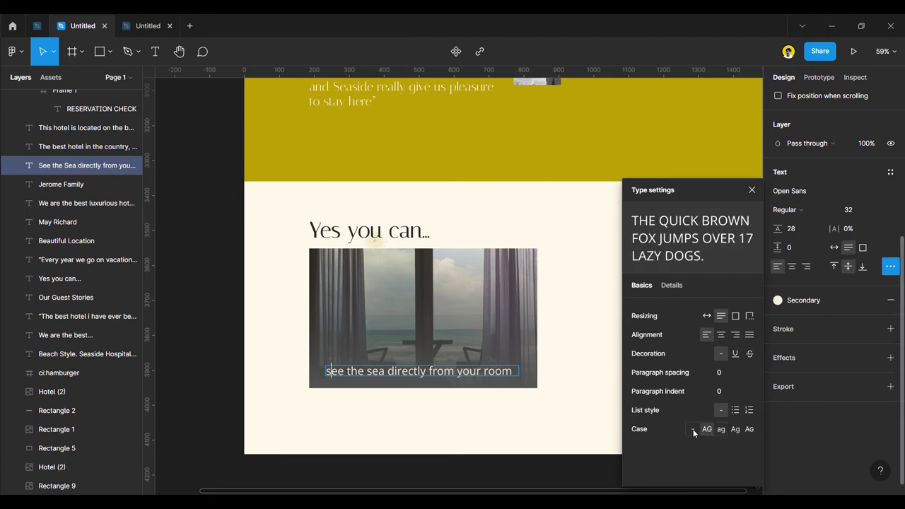
key("ctrl+a")
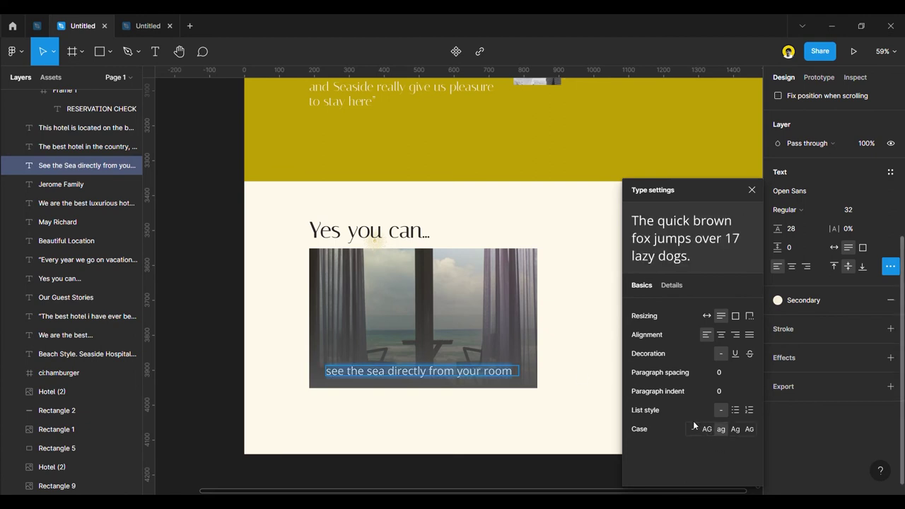
left_click(692, 429)
Change the capital S of 'Sea' to a lowercase s.
left_click(377, 372)
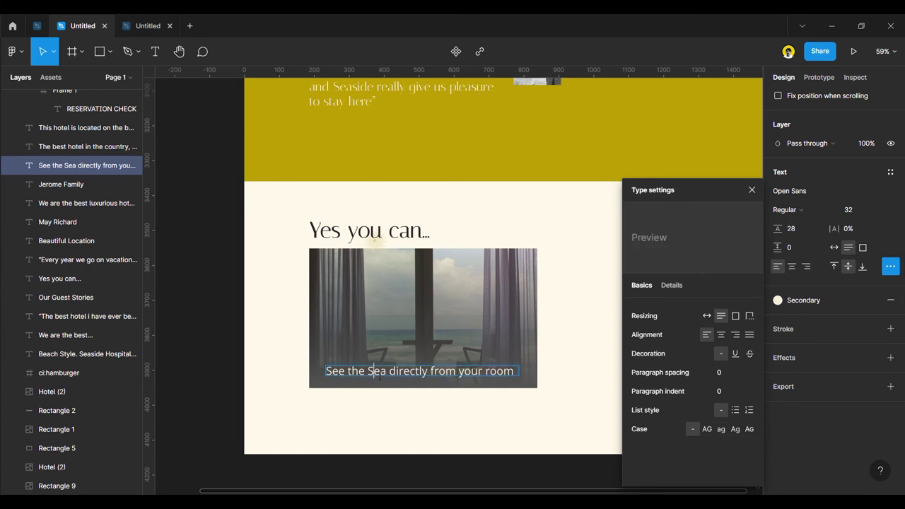
key("BackSpace")
type("s")
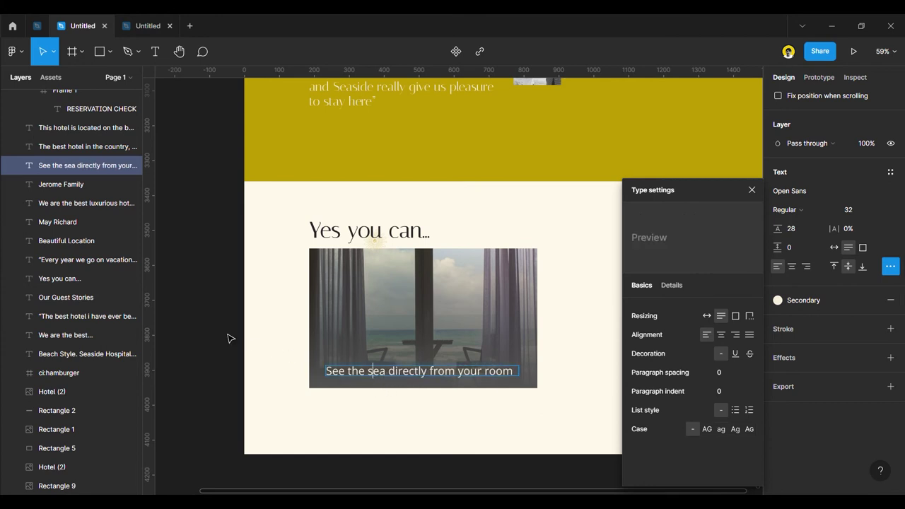
left_click(230, 339)
scroll(212, 345, "down", 3)
scroll(288, 370, "up", 3)
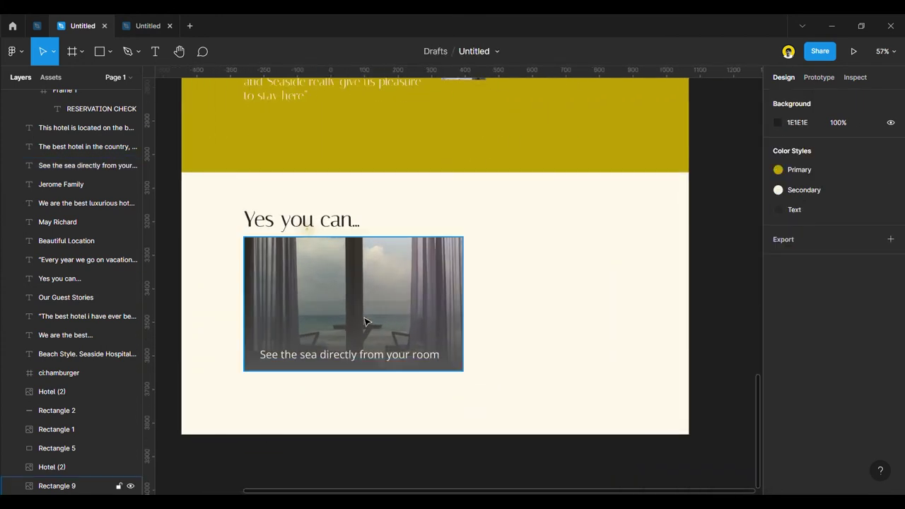
Duplicate the sea-view image to its right, narrowed to 563 wide and aligned to the grid.
left_click(308, 303)
left_click_drag(308, 303, 527, 303)
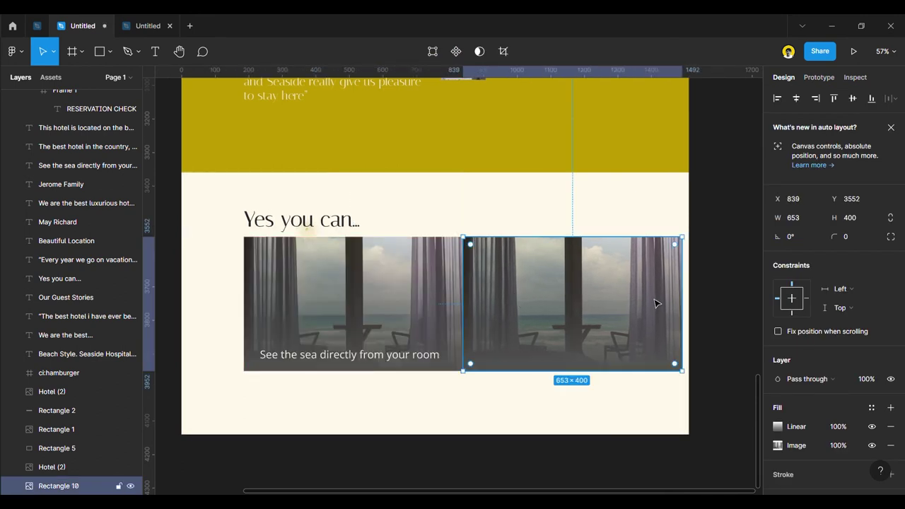
left_click_drag(682, 307, 652, 309)
key("ctrl+shift+4")
scroll(448, 297, "up", 3)
left_click_drag(536, 300, 552, 297)
Widen the original sea-view image to 696 wide.
left_click(461, 297)
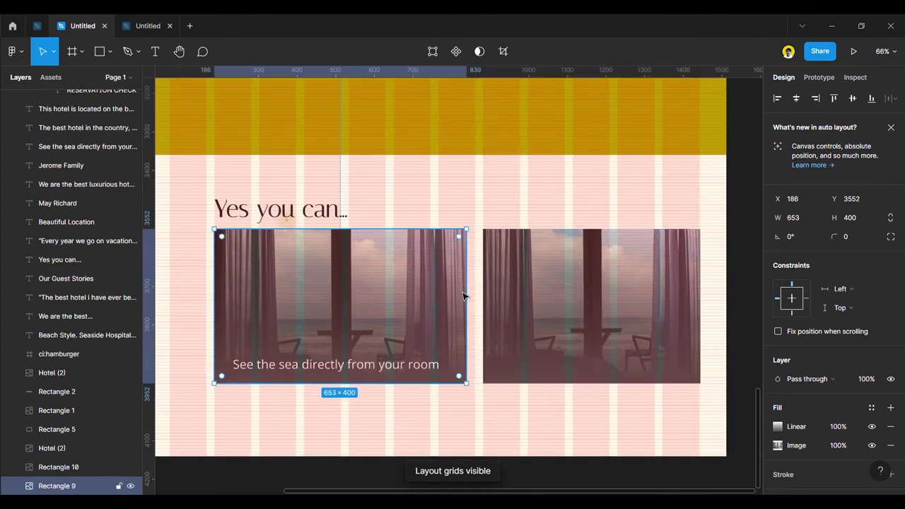
left_click_drag(473, 295, 485, 296)
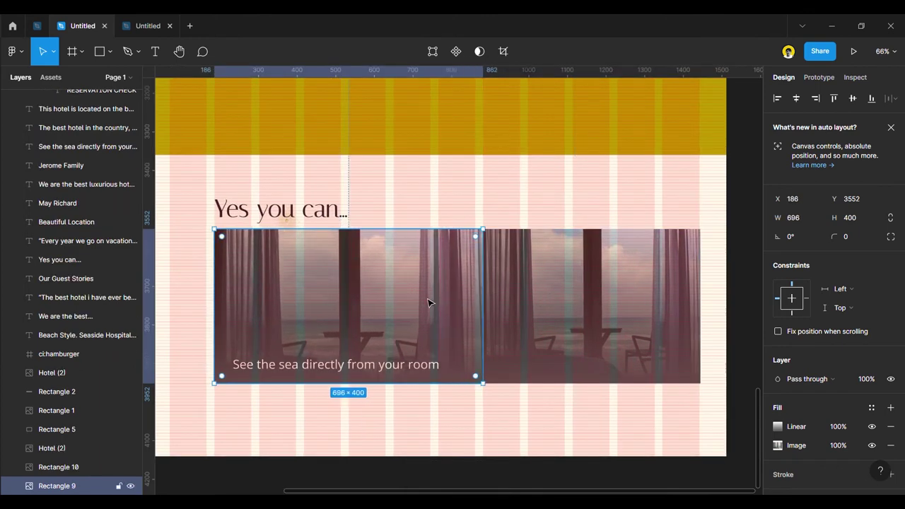
scroll(453, 311, "down", 3)
left_click(665, 336)
Search the Unsplash plugin for 'sea restaurant' photos for the copied image.
right_click(514, 297)
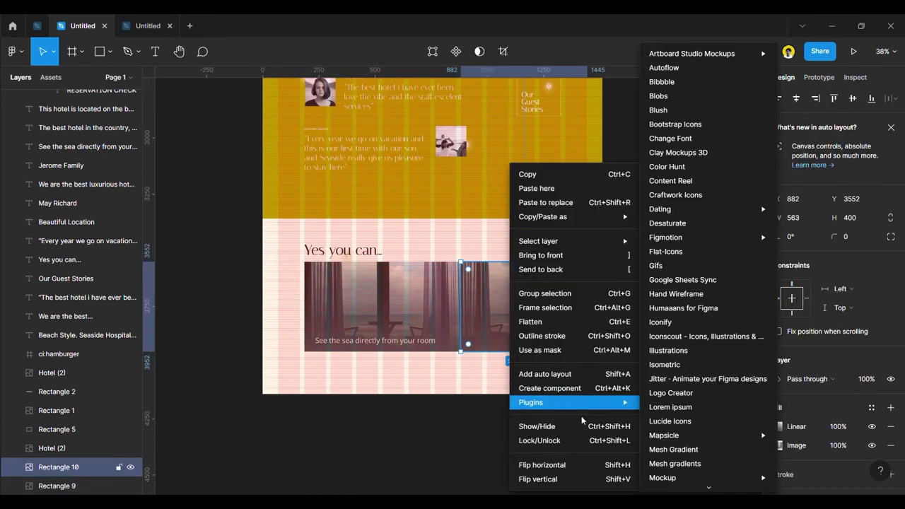
mouse_move(580, 405)
scroll(706, 425, "down", 5)
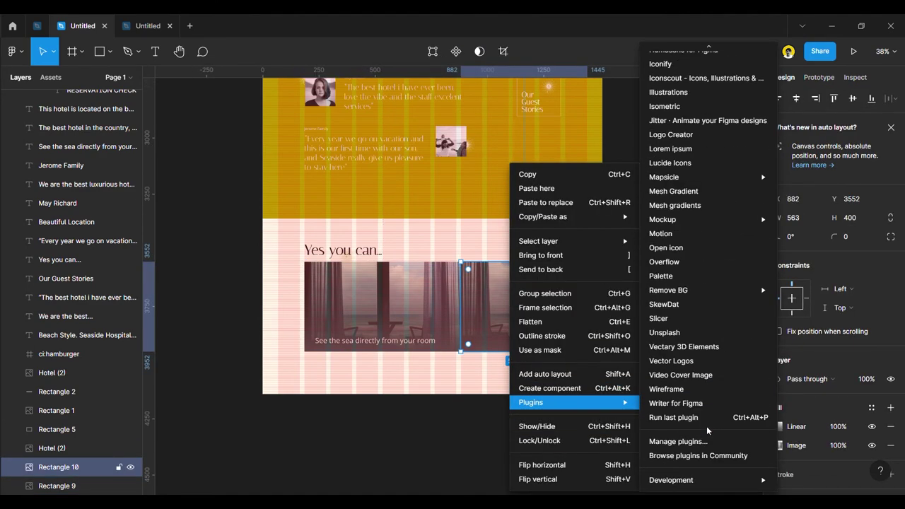
left_click(690, 360)
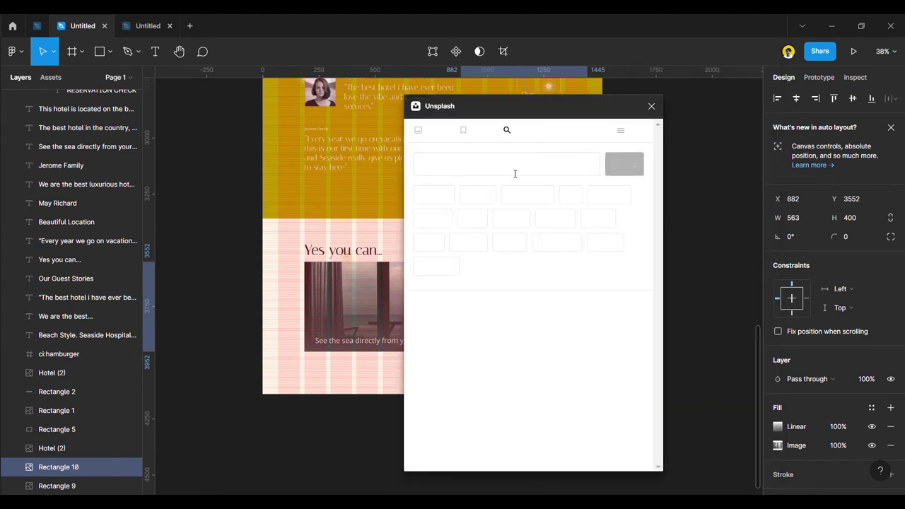
type("sea re")
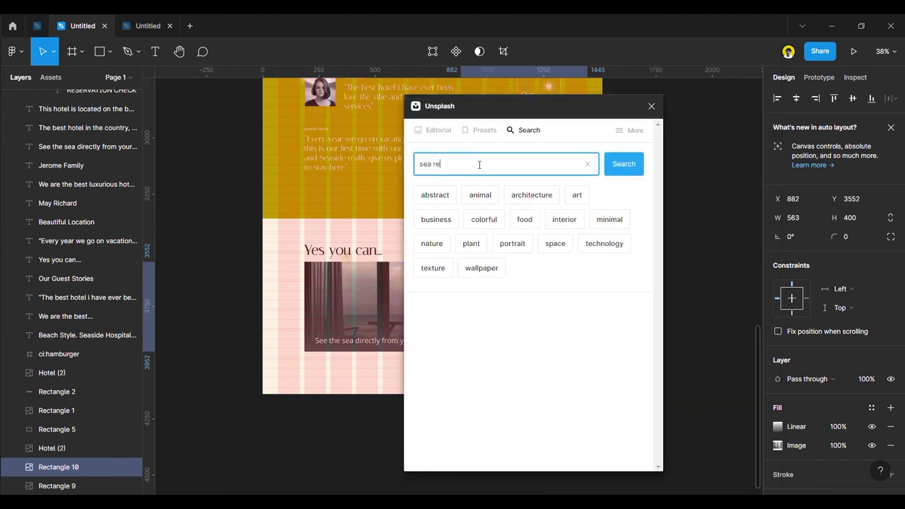
type("staurant")
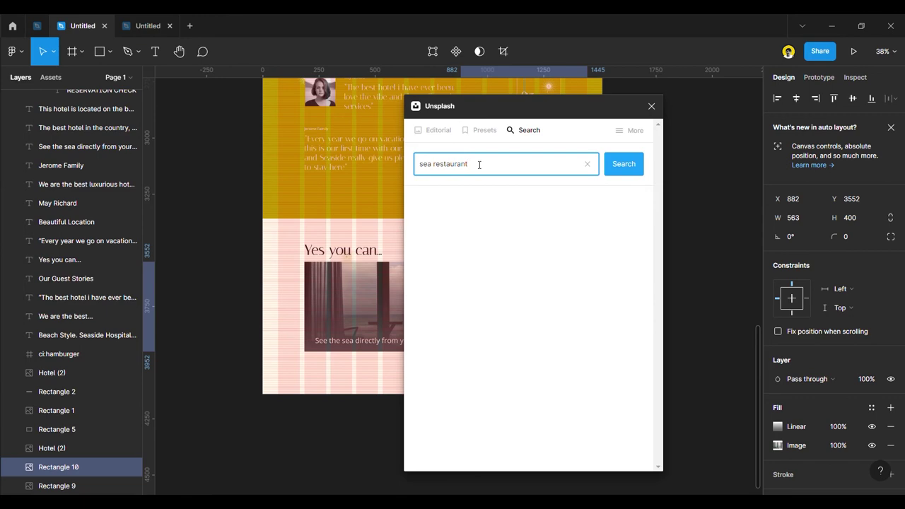
key("Return")
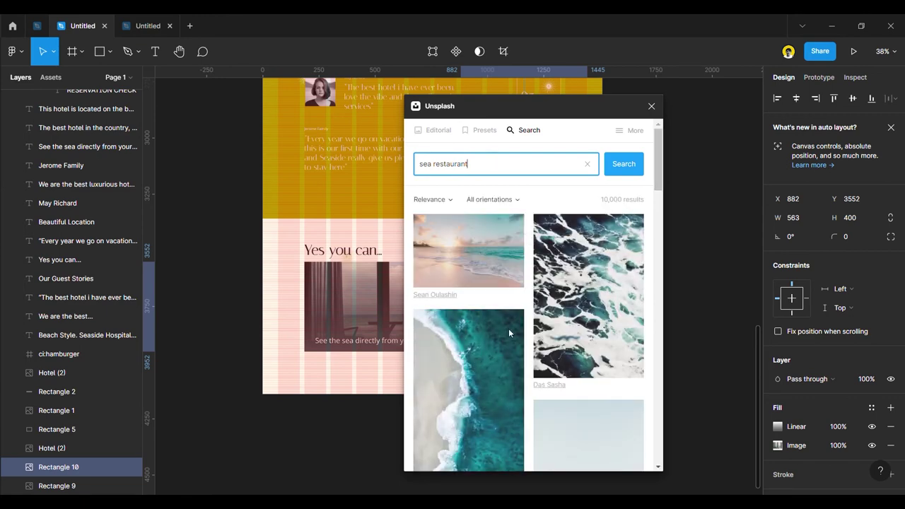
scroll(501, 341, "down", 5)
scroll(500, 343, "down", 10)
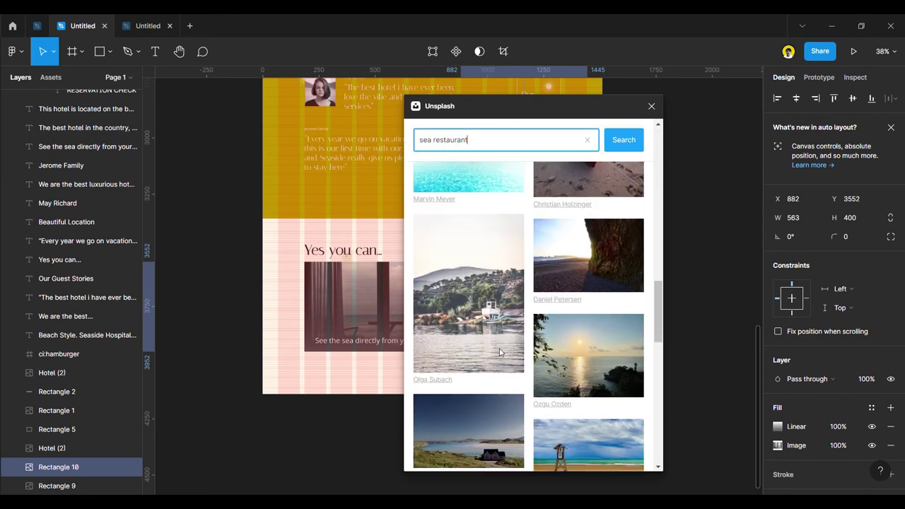
scroll(500, 352, "down", 5)
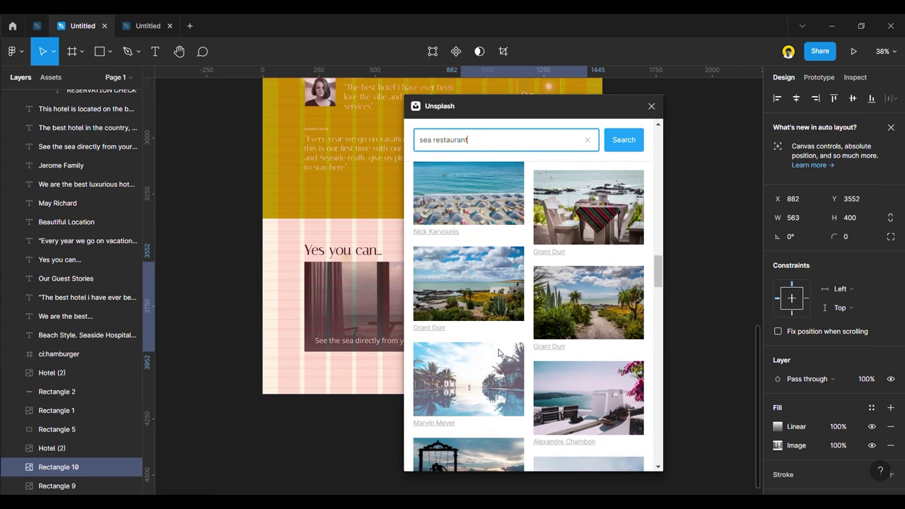
Fill the copied image with the restaurant terrace photo from Unsplash.
scroll(498, 352, "down", 3)
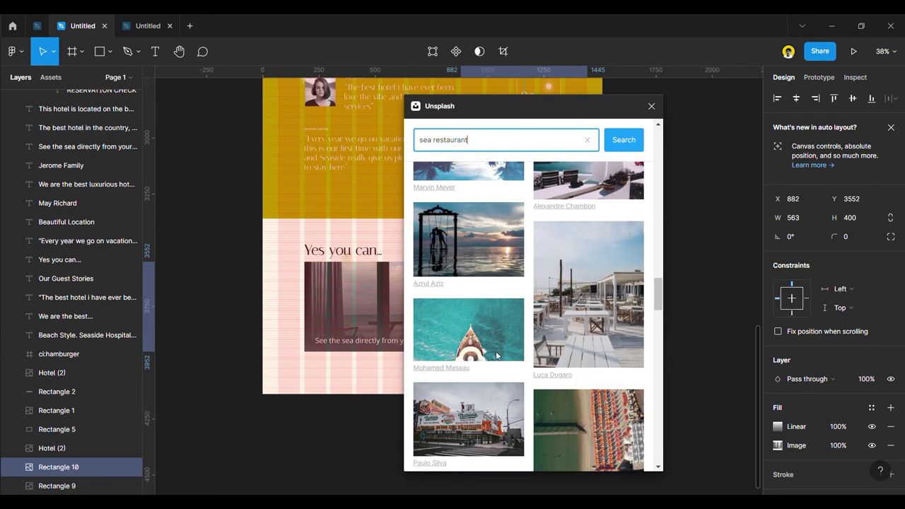
left_click(590, 313)
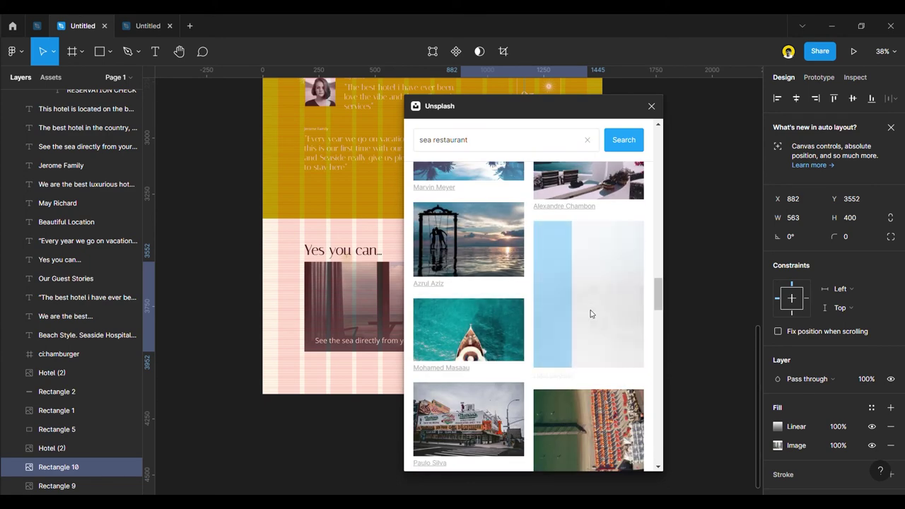
left_click(651, 106)
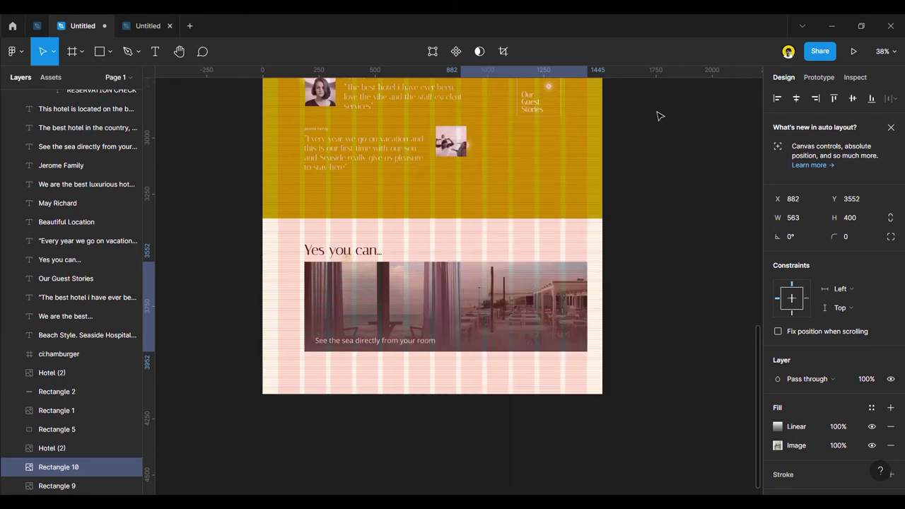
left_click(652, 328)
Narrow the restaurant image to 444 wide to fit the layout grid.
key("ctrl+shift+4")
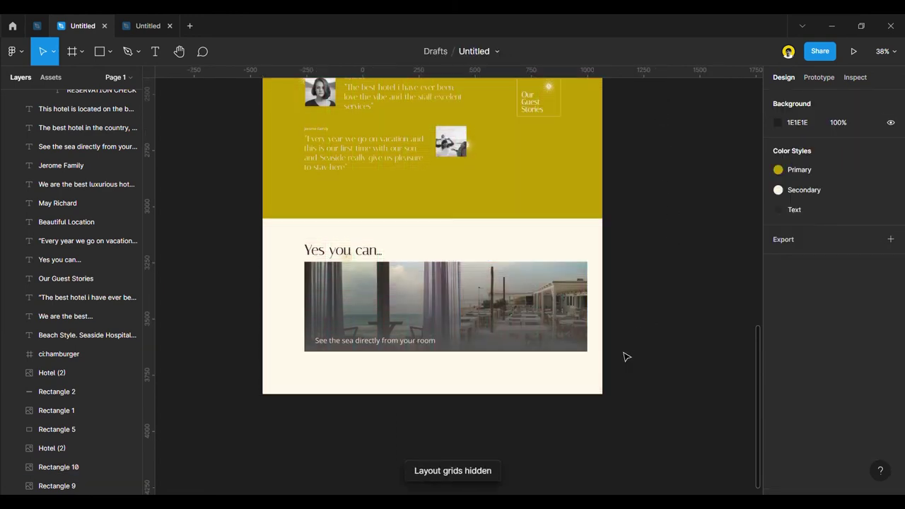
scroll(546, 368, "up", 3)
scroll(534, 369, "up", 2)
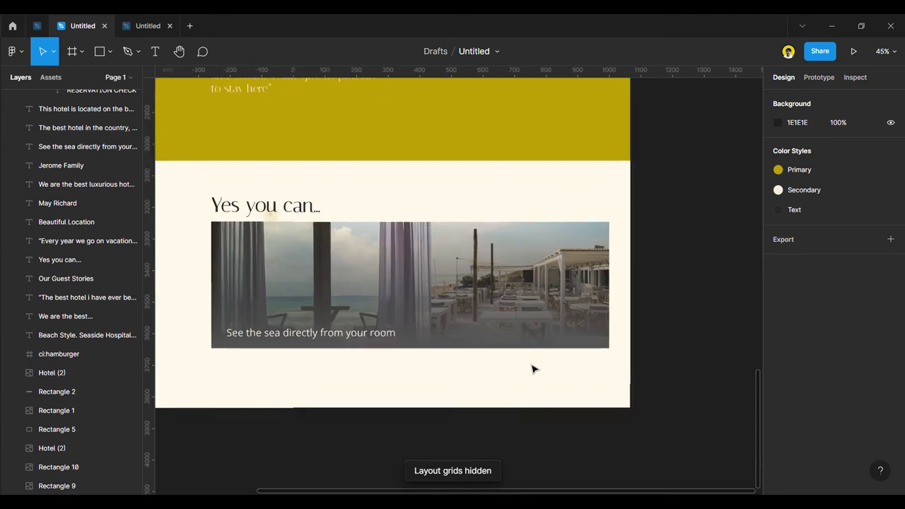
scroll(522, 364, "down", 4)
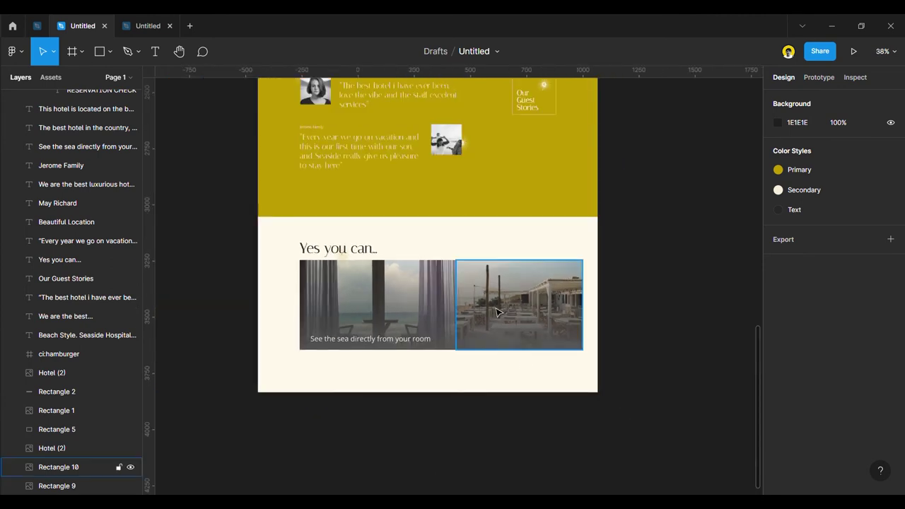
key("ctrl+shift+4")
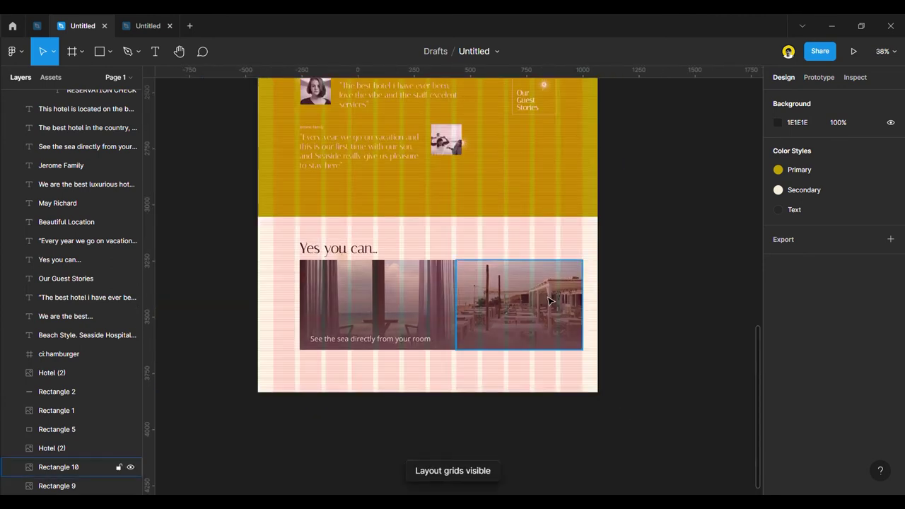
left_click(493, 309)
left_click_drag(584, 304, 563, 304)
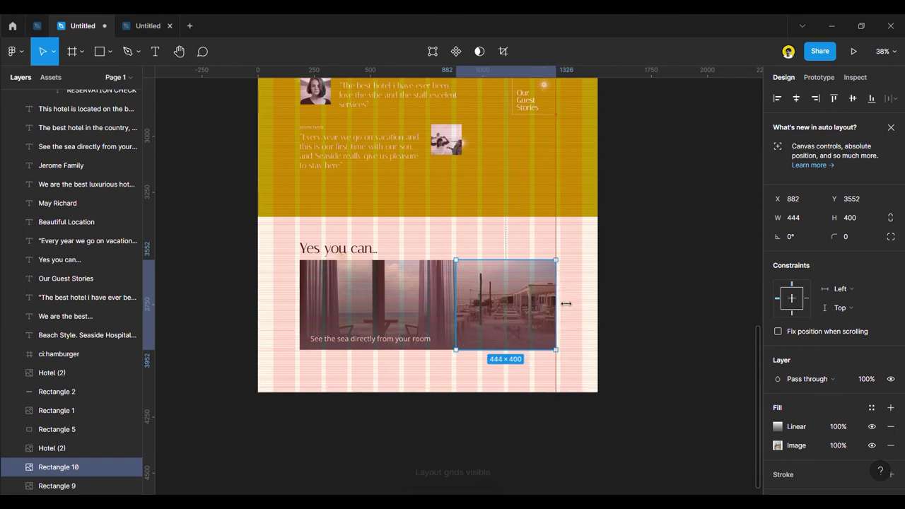
left_click(513, 416)
scroll(495, 413, "up", 3)
Copy the caption onto the restaurant image and narrow it to 390 wide.
left_click_drag(366, 286, 621, 170)
key("alt")
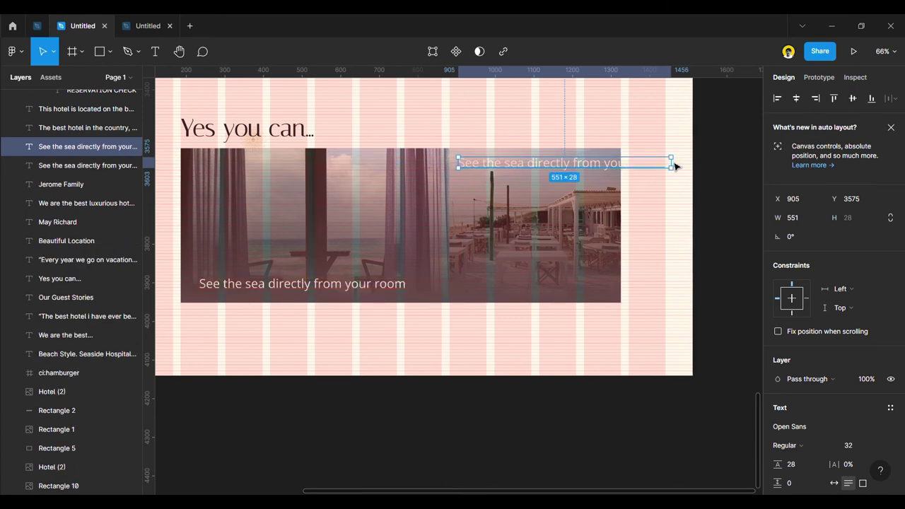
left_click_drag(681, 170, 609, 170)
Retype the copied caption as 'Dine in on our Seaside Restaurant'.
double_click(582, 167)
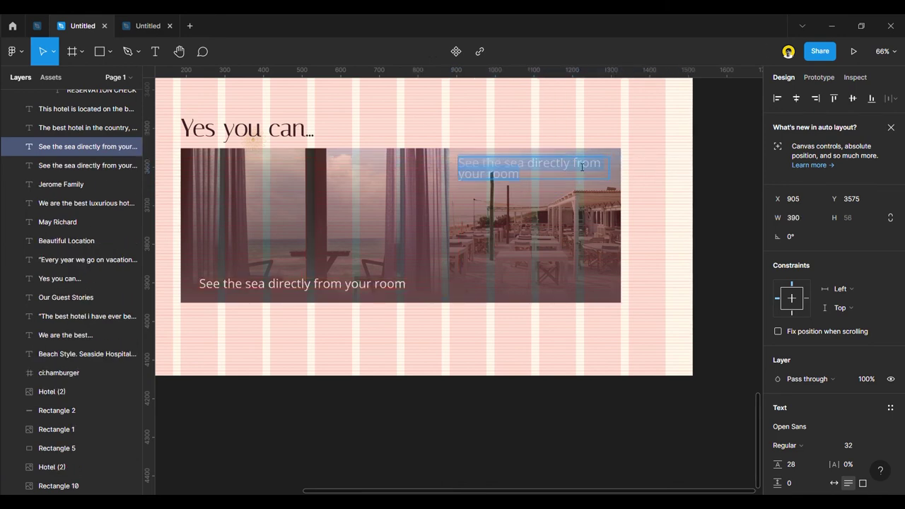
type("S")
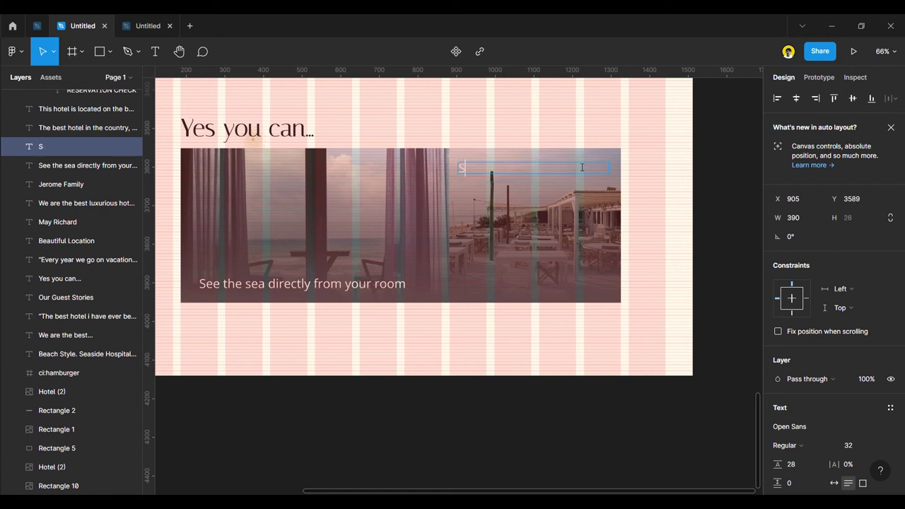
type("easide Restaurant")
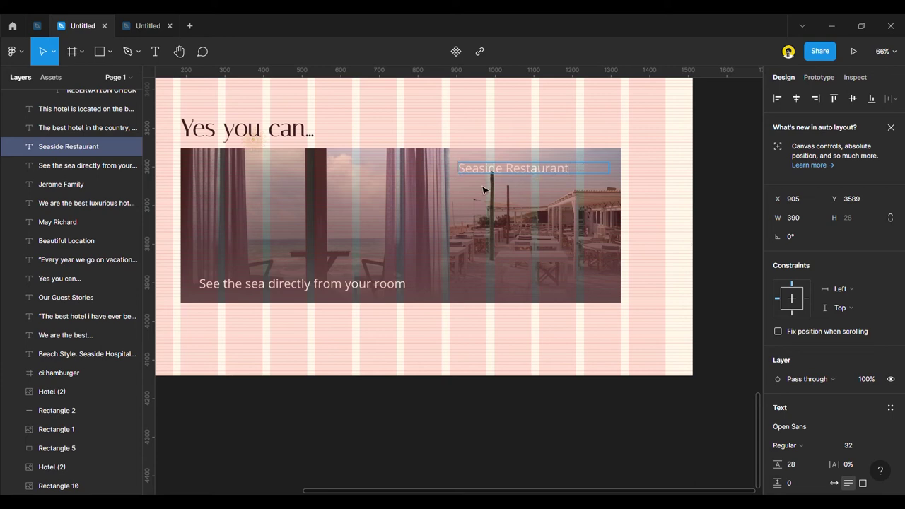
type("e")
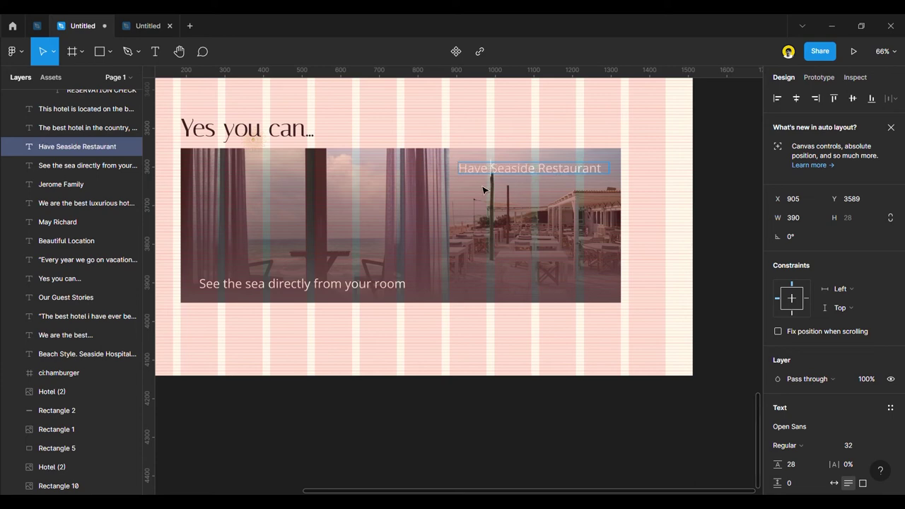
key("BackSpace")
key("BackSpace")
key("BackSpace")
key("BackSpace")
key("BackSpace")
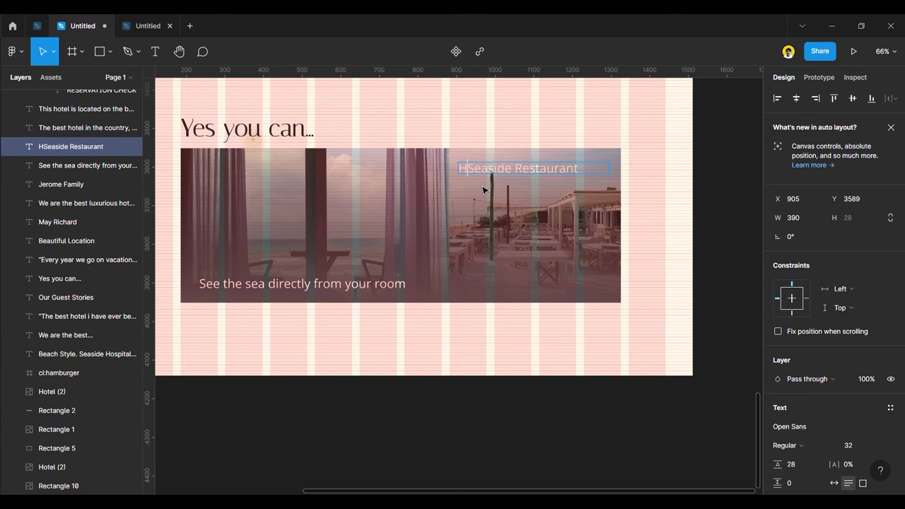
type("Taste ")
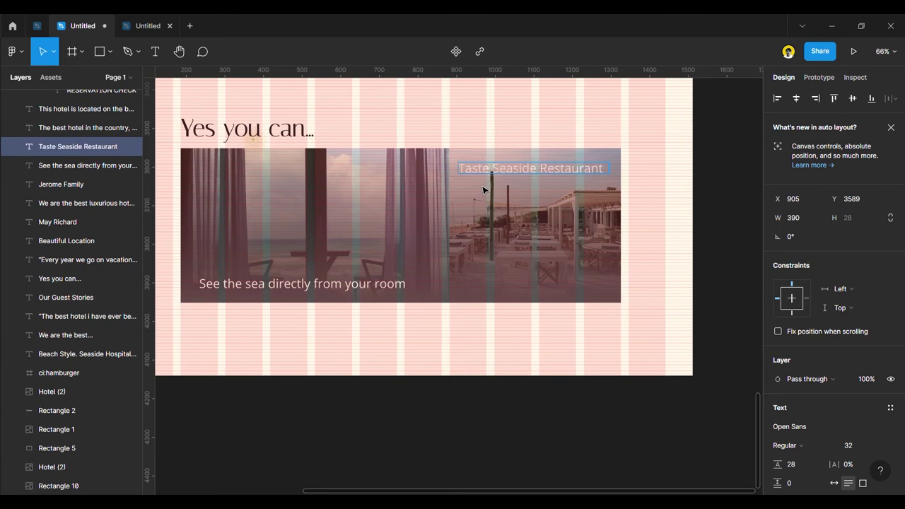
type("our")
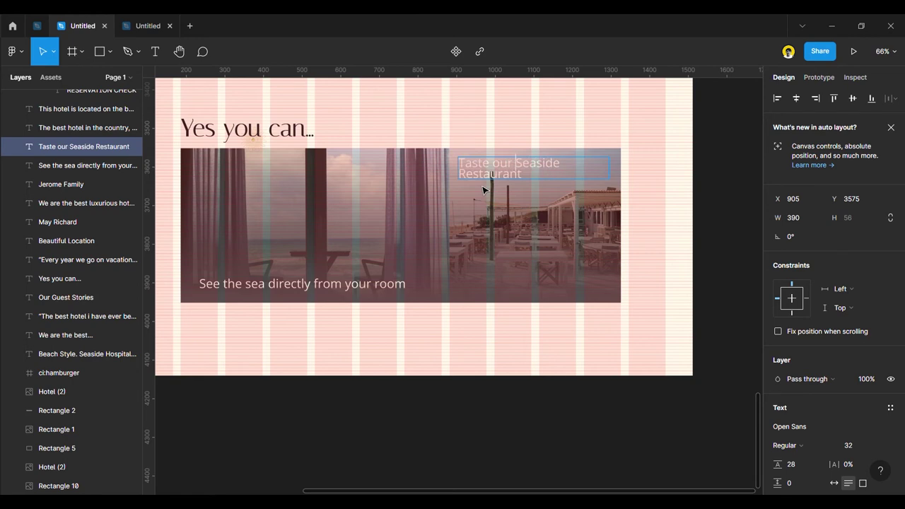
key("BackSpace")
key("BackSpace")
key("BackSpace")
key("BackSpace")
key("BackSpace")
key("BackSpace")
key("BackSpace")
key("BackSpace")
key("BackSpace")
key("BackSpace")
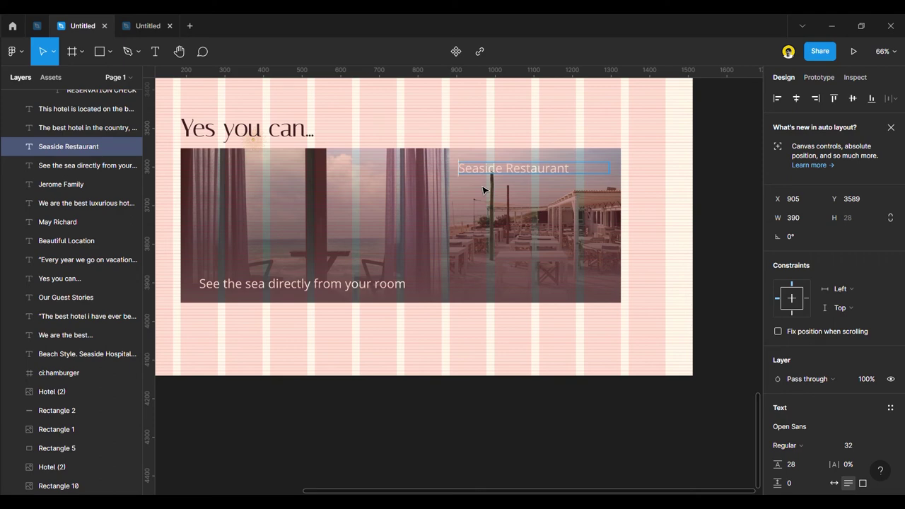
type("dine")
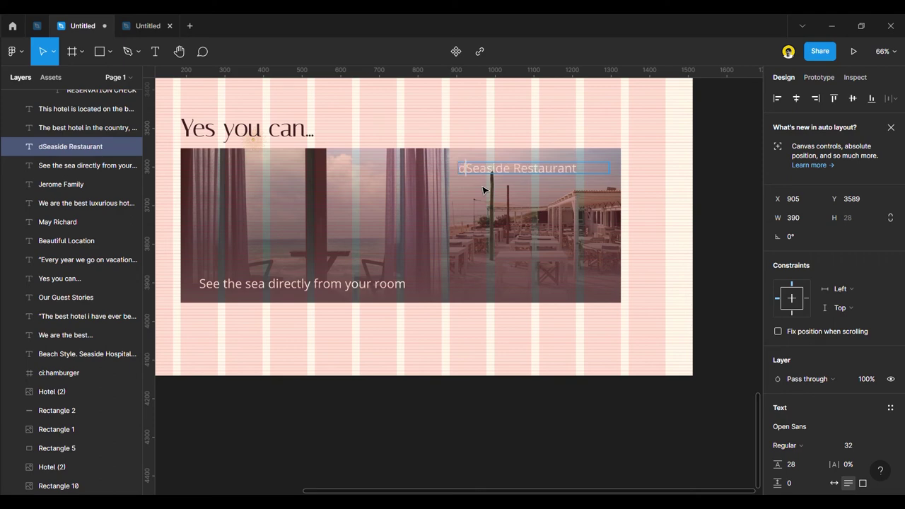
key("BackSpace")
key("BackSpace")
key("BackSpace")
key("BackSpace")
type("Dine in ")
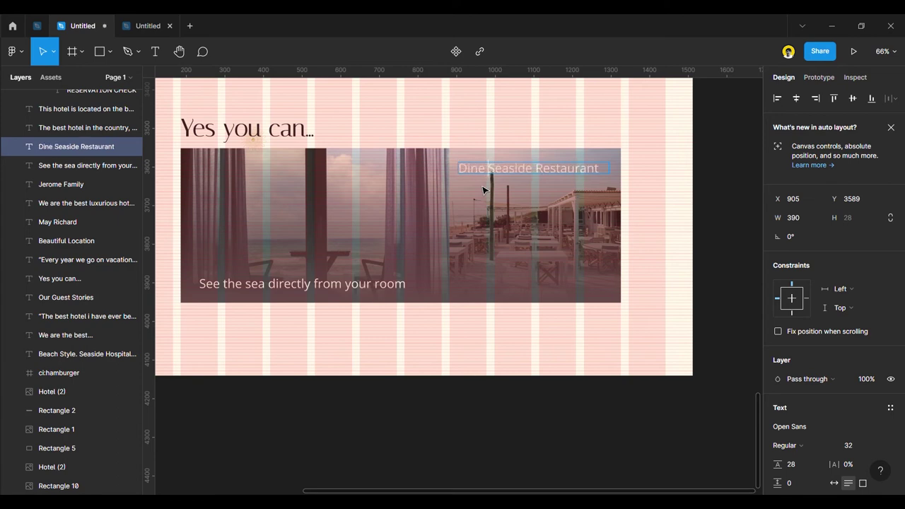
type("on our")
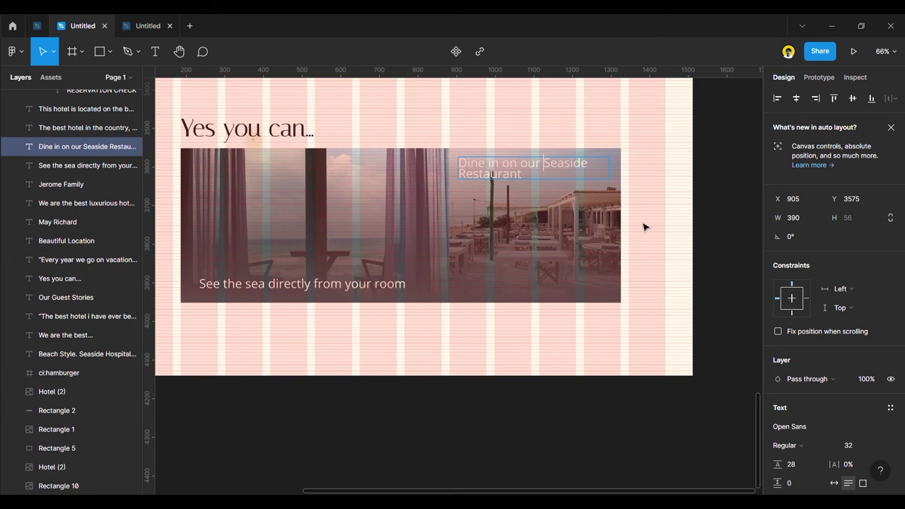
Set the caption's line height to 37 and reposition it on the image.
key("ctrl+a")
left_click(813, 464)
key("Up")
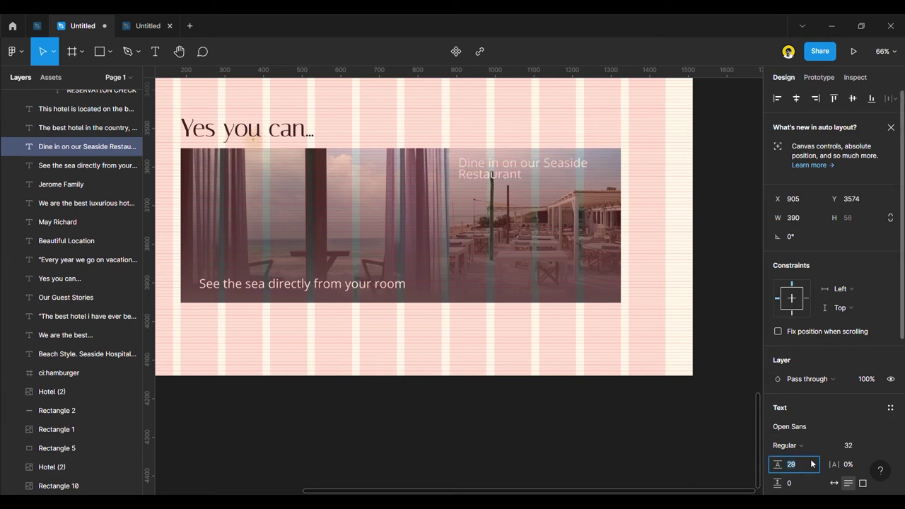
key("Up")
key("Up")
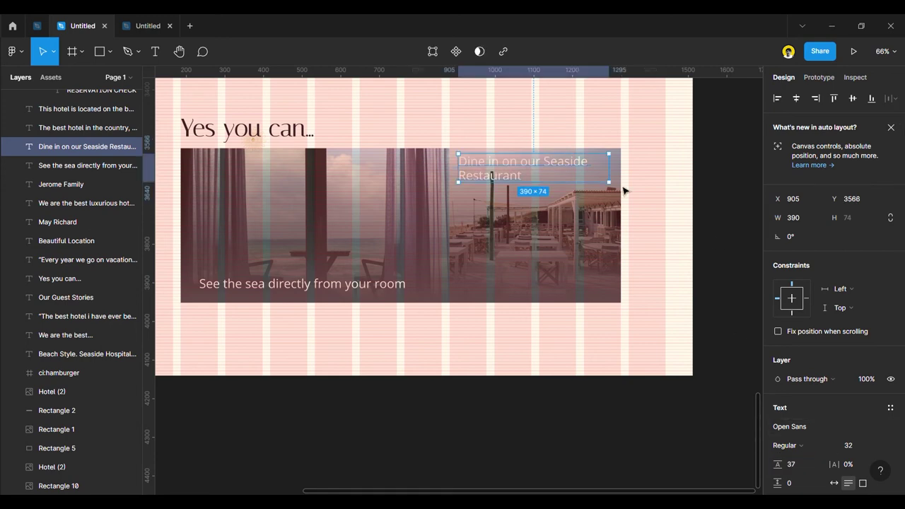
left_click_drag(517, 167, 517, 171)
key("Escape")
left_click(505, 223)
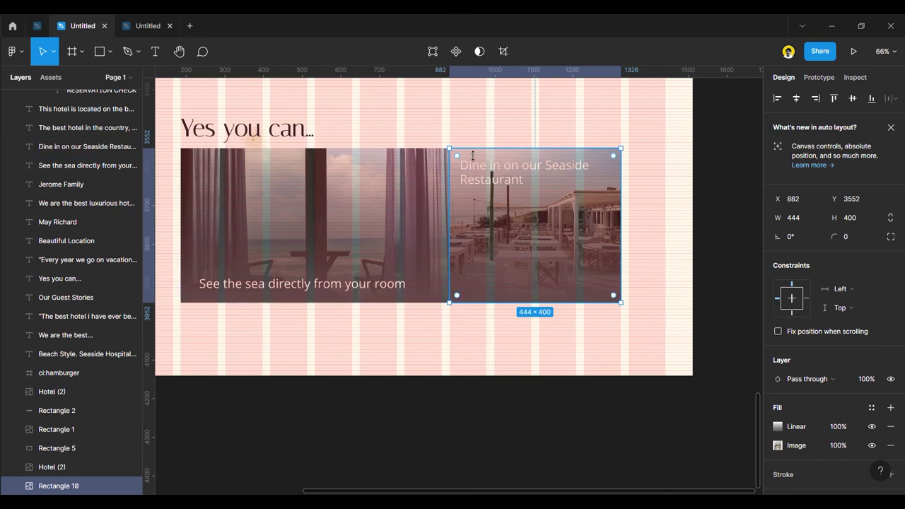
Resize the restaurant image to 426×384 and the sea image to 668×384.
left_click_drag(460, 157, 463, 159)
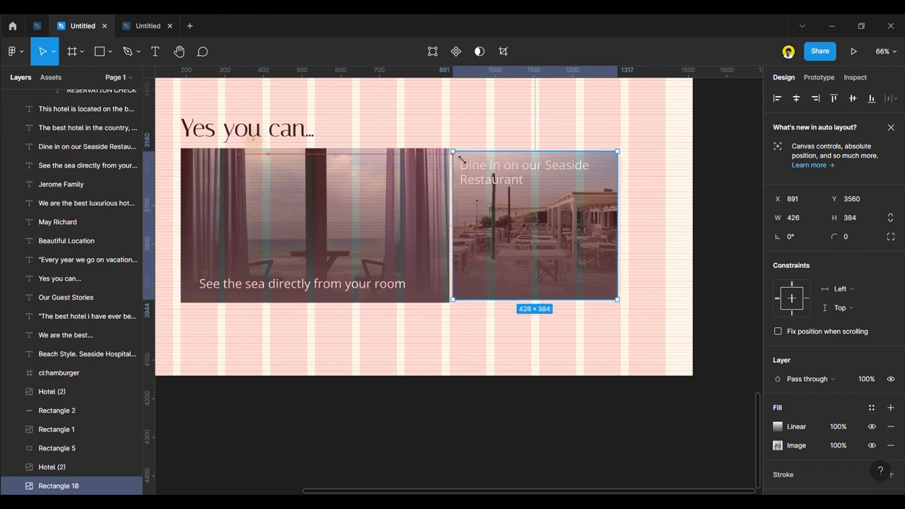
left_click(398, 178)
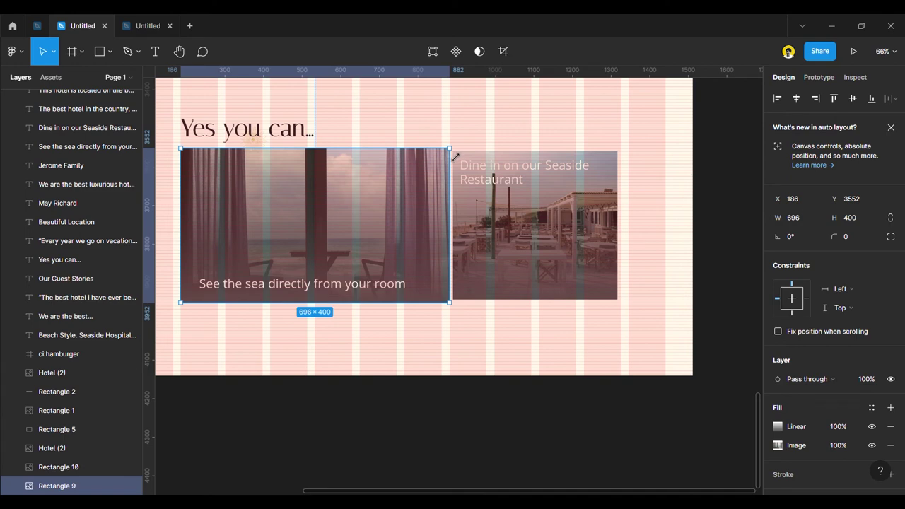
left_click_drag(453, 157, 452, 158)
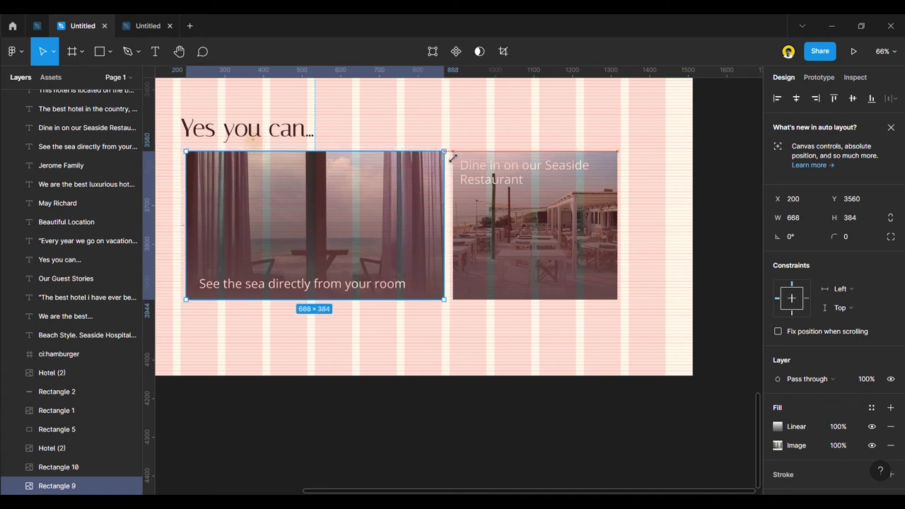
left_click(591, 246)
left_click_drag(586, 235, 590, 234)
Widen the restaurant image leftward to adjust the gap between the cards.
left_click(399, 230)
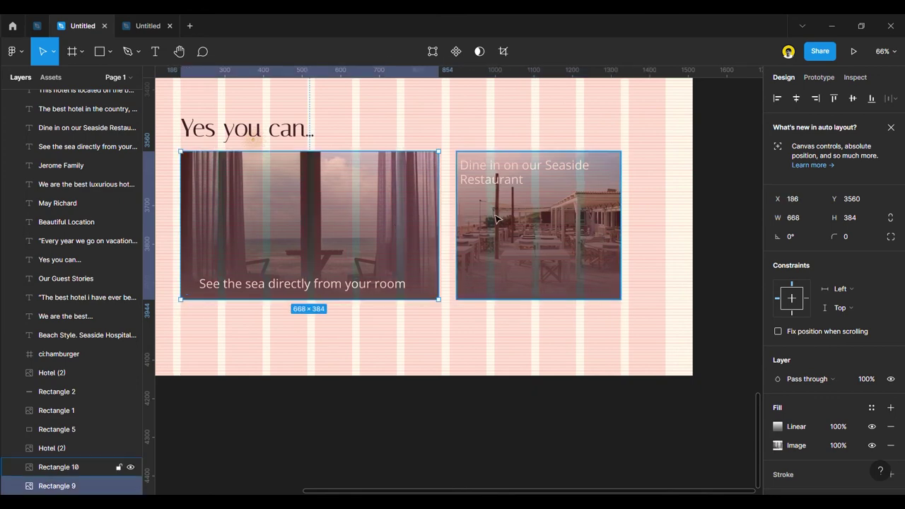
scroll(468, 212, "up", 5)
left_click(468, 211)
left_click_drag(448, 219, 430, 218)
left_click(408, 217)
scroll(488, 259, "down", 5)
left_click(652, 274)
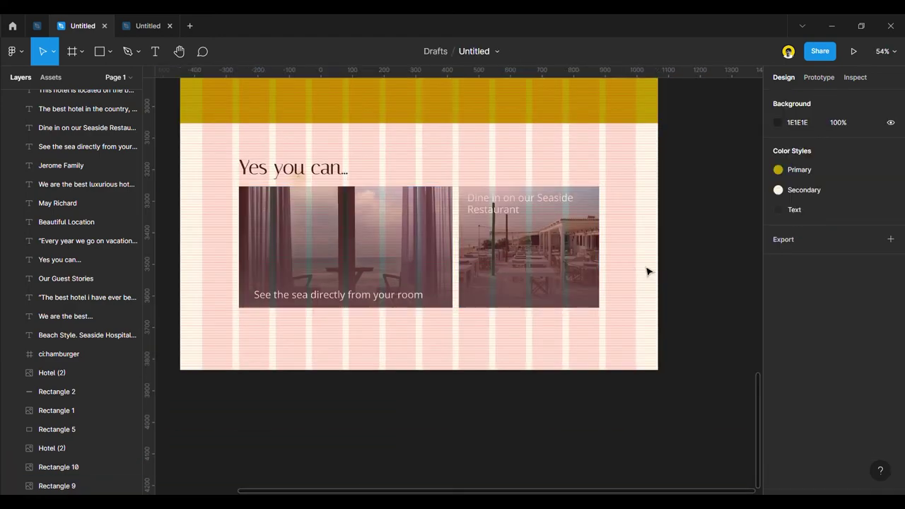
scroll(490, 204, "up", 4)
Move the restaurant caption on its card and hide the layout grids.
left_click(508, 209)
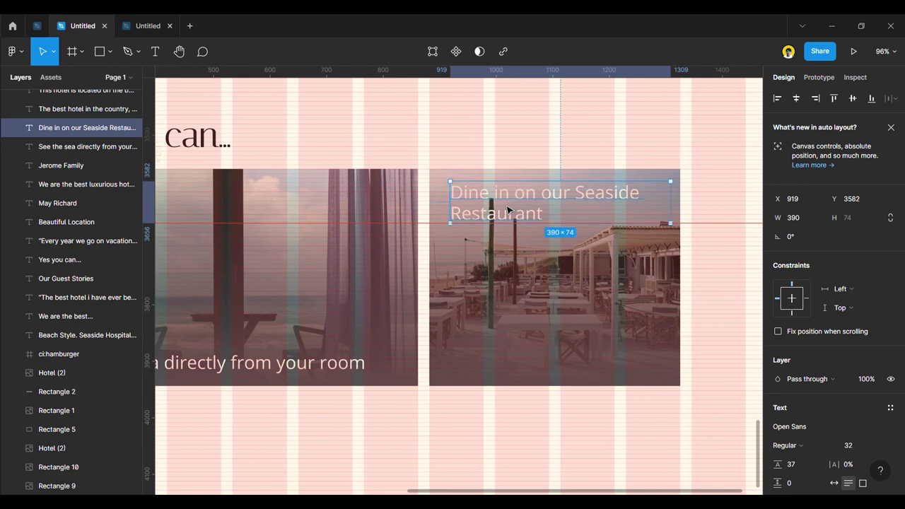
left_click_drag(507, 209, 500, 205)
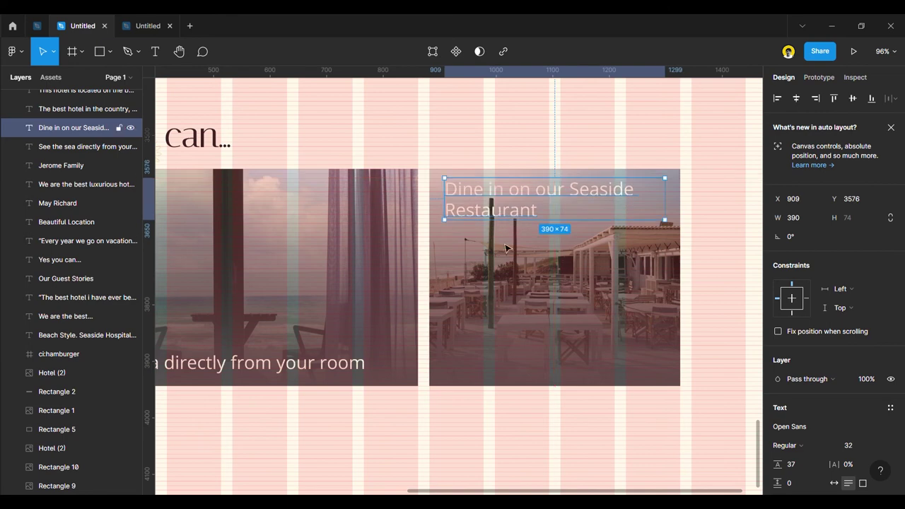
scroll(514, 254, "down", 3)
left_click(710, 316)
key("ctrl+shift+4")
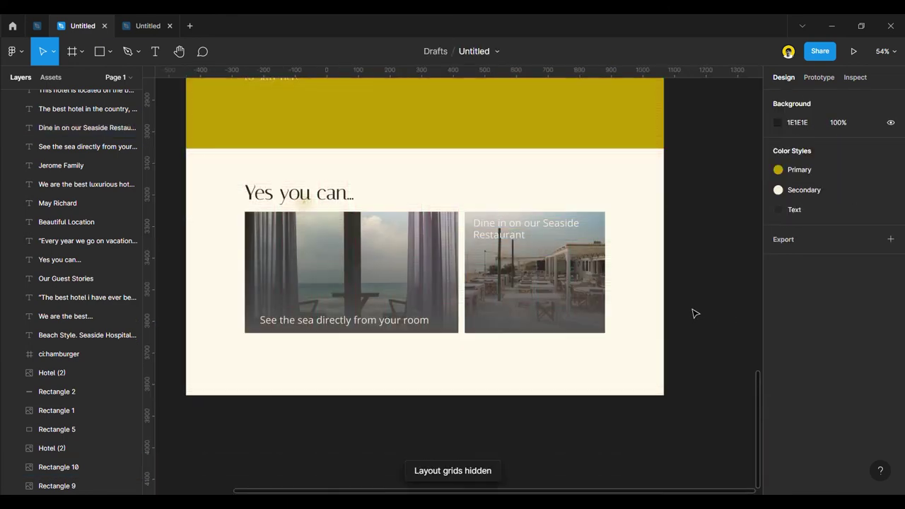
Move the restaurant caption lower and the sea caption up to its image's middle.
scroll(691, 311, "left", 3)
scroll(638, 249, "right", 3)
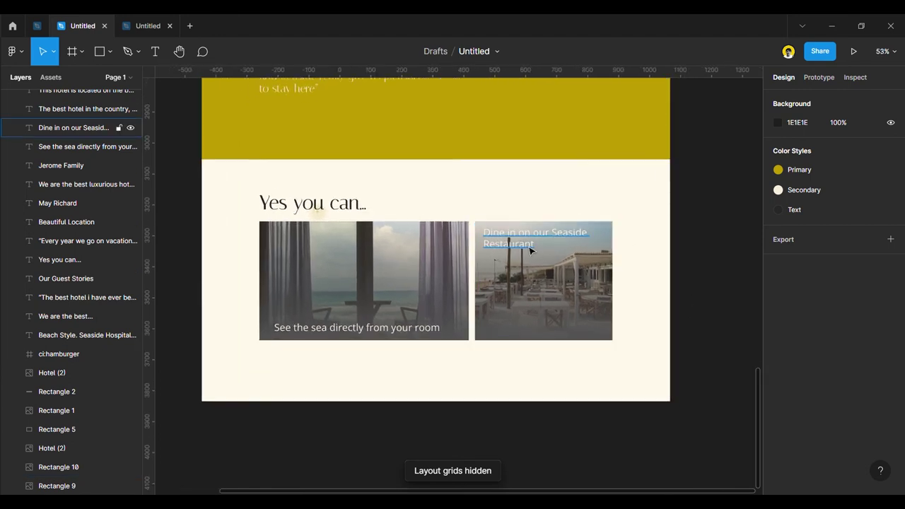
left_click_drag(524, 246, 533, 284)
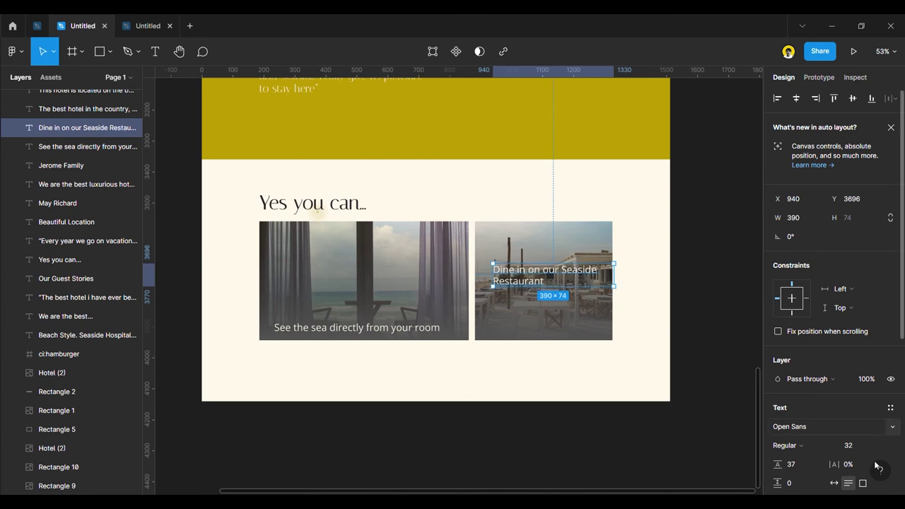
left_click(802, 446)
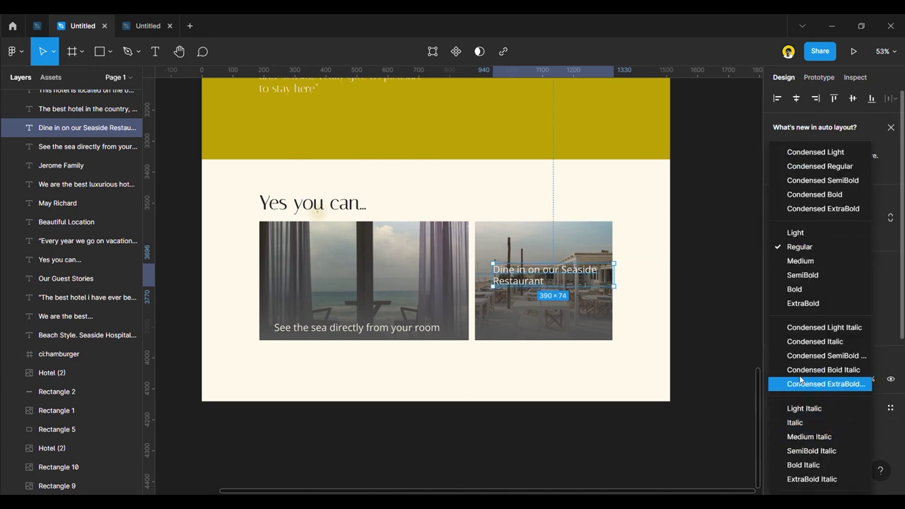
left_click(802, 290)
key("ctrl+z")
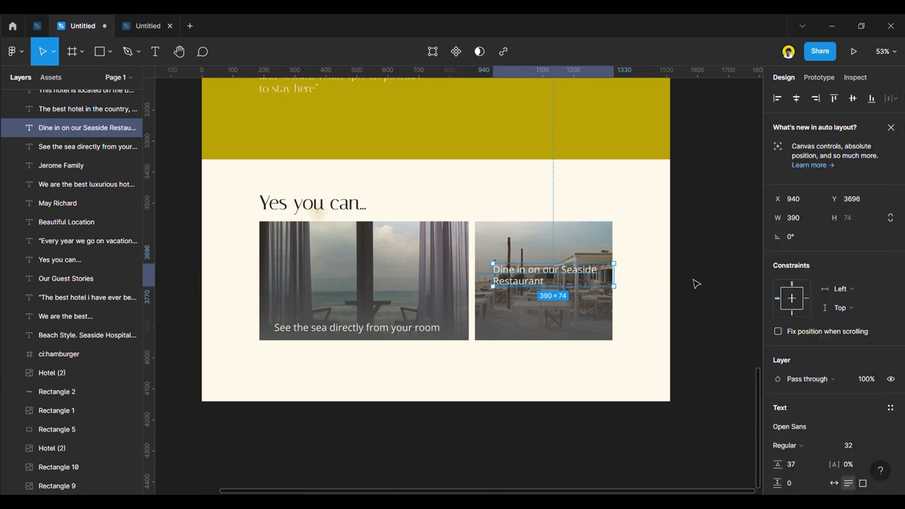
left_click_drag(571, 281, 572, 326)
left_click_drag(410, 336, 417, 291)
Narrow the restaurant caption to 314 wide, wrapped on two centre-aligned lines.
left_click(532, 318)
left_click_drag(532, 319, 531, 296)
left_click_drag(626, 294, 601, 293)
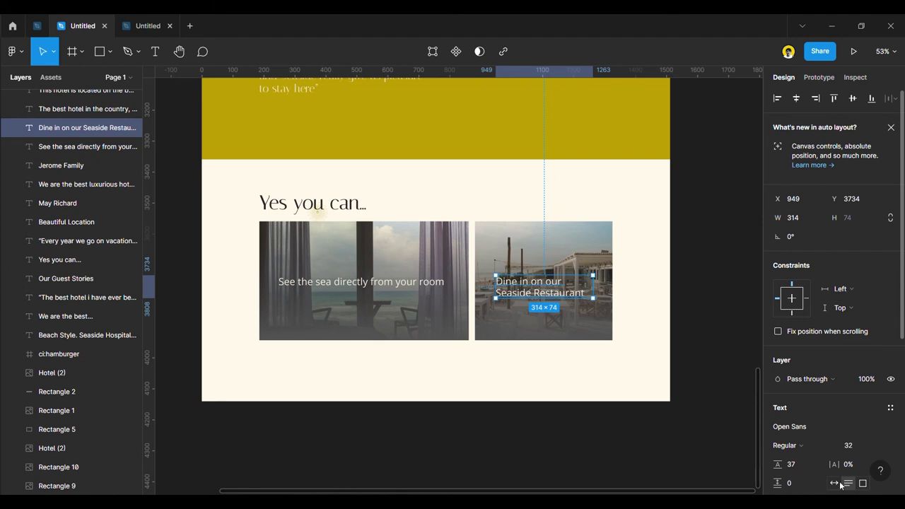
scroll(831, 467, "down", 3)
left_click(791, 384)
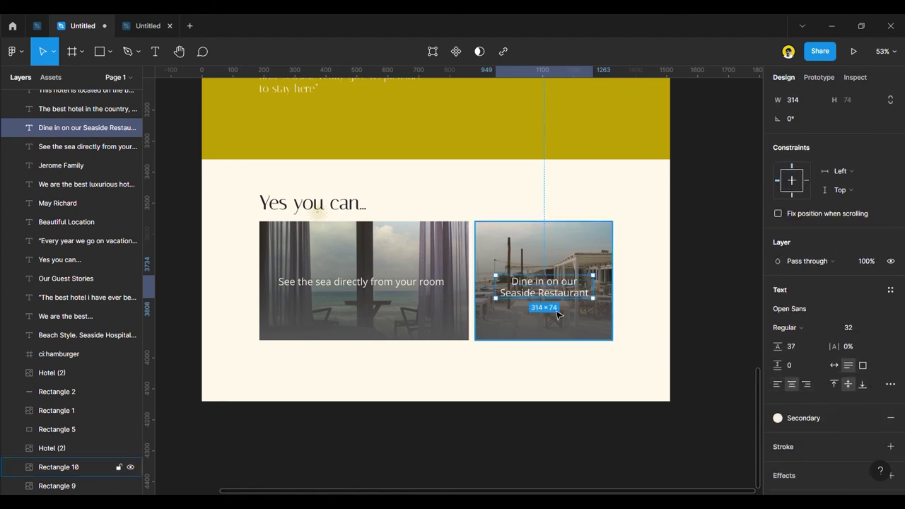
left_click_drag(563, 292, 563, 282)
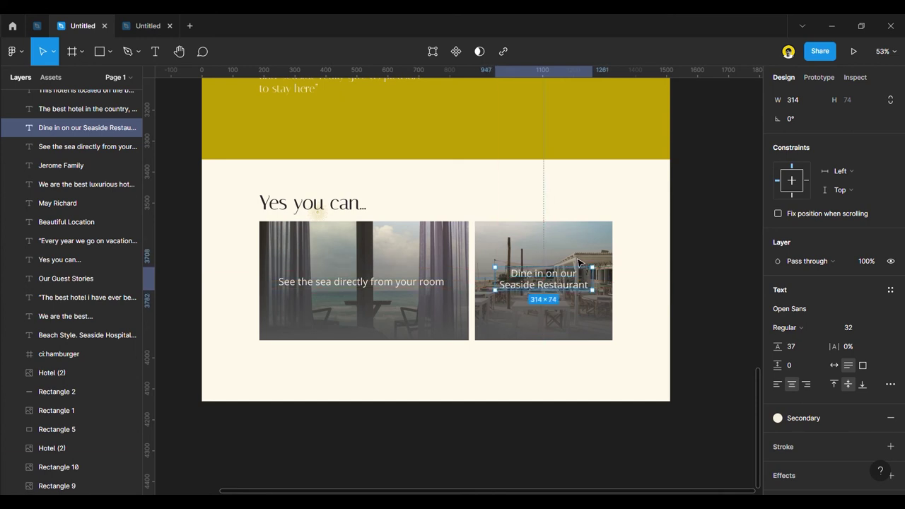
Centre the restaurant caption vertically on its image.
left_click(605, 270, "shift")
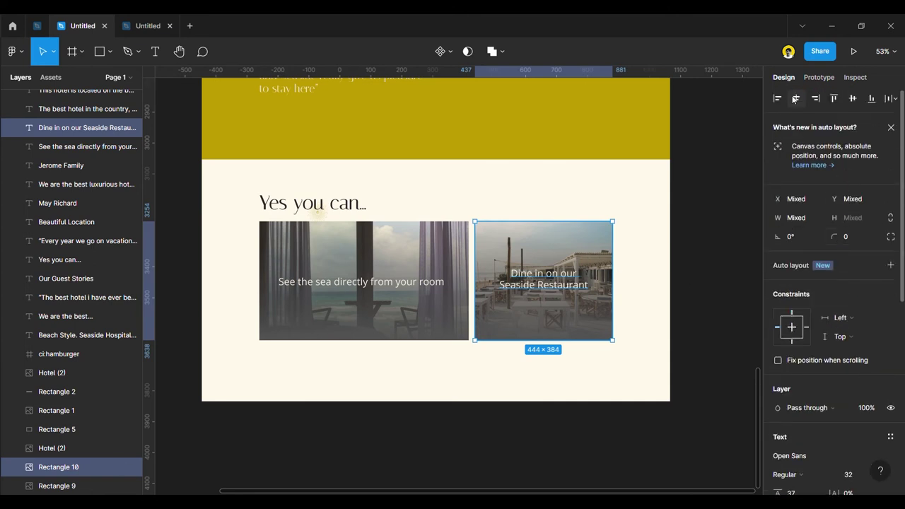
left_click(852, 98)
left_click(733, 304)
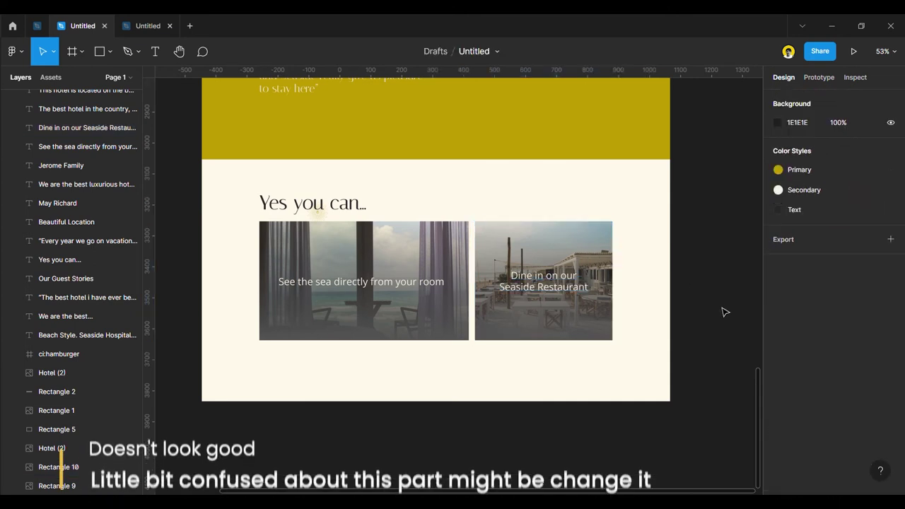
Move the second guest testimonial (quote, name and photo) down about 23 px.
scroll(721, 309, "down", 3, "ctrl")
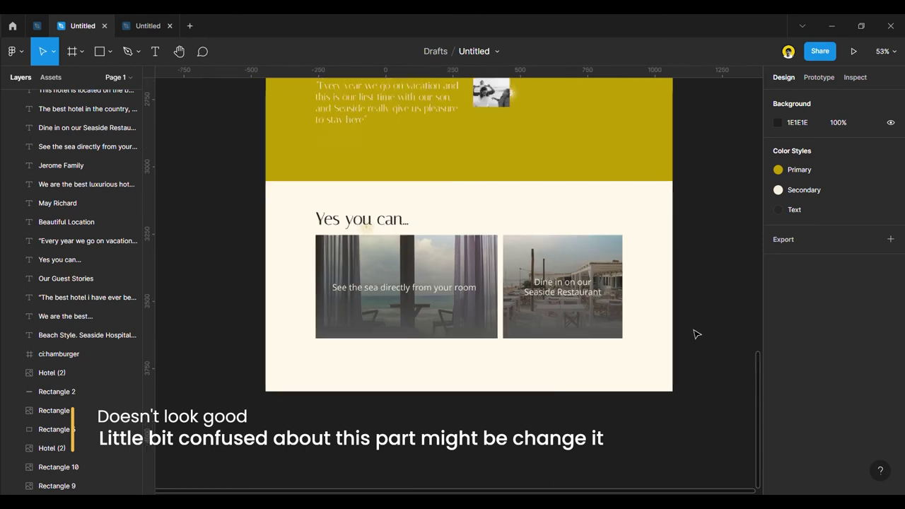
scroll(679, 330, "down", 2, "ctrl")
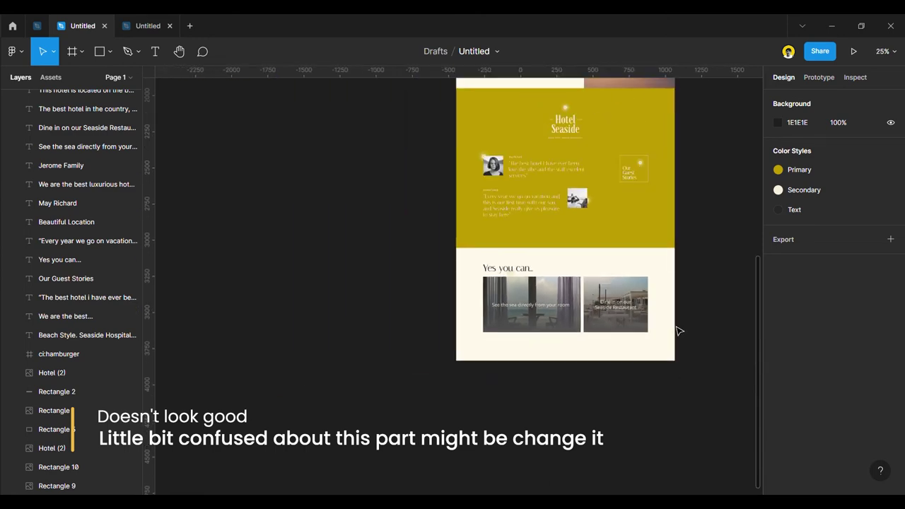
scroll(677, 304, "up", 2, "ctrl")
scroll(505, 346, "down", 3, "ctrl")
scroll(505, 245, "up", 3, "ctrl")
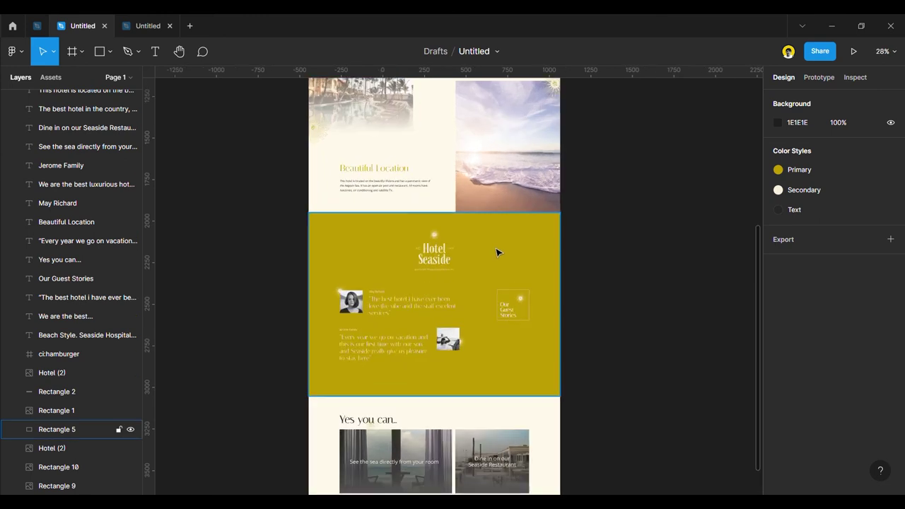
scroll(374, 350, "up", 3, "ctrl")
left_click(355, 343)
left_click(352, 300, "shift")
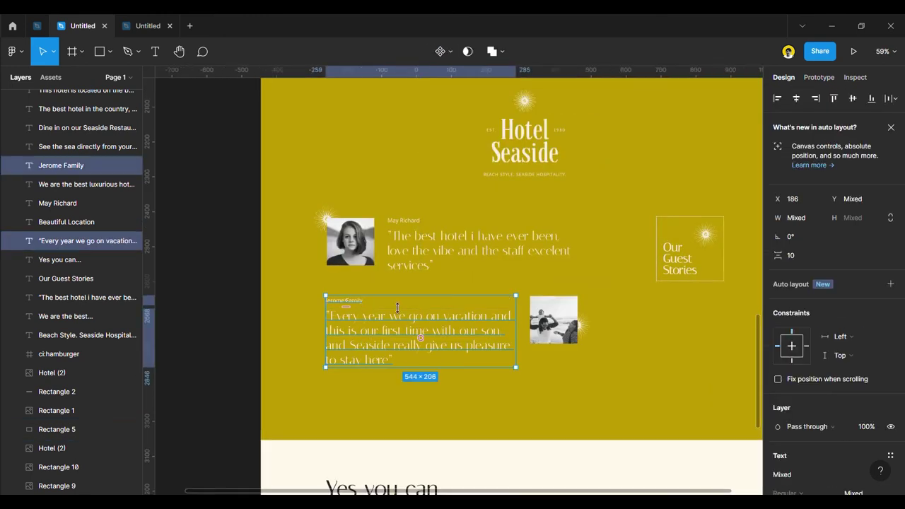
left_click(576, 325, "shift")
left_click_drag(550, 322, 550, 338)
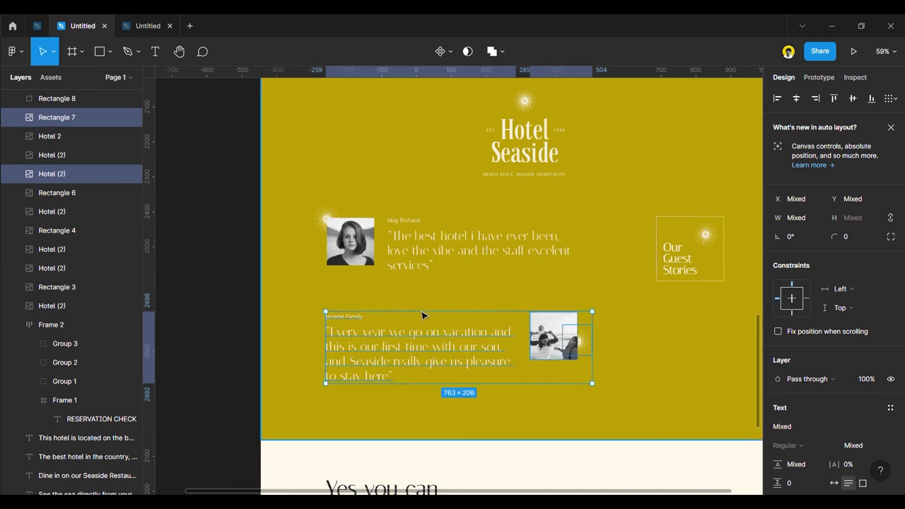
scroll(679, 311, "down", 6, "ctrl")
left_click(651, 347)
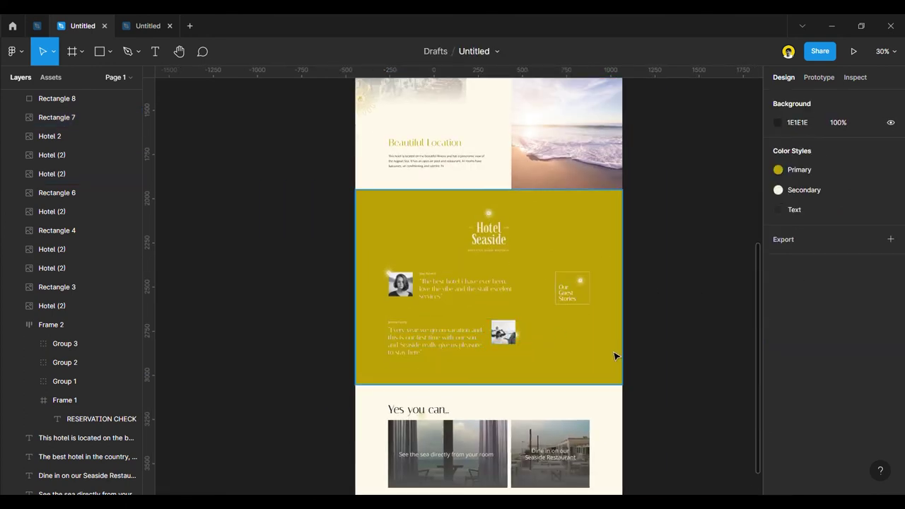
Duplicate the Our Guest Stories box and its sparkle image further down the page.
scroll(615, 356, "down", 4, "ctrl")
scroll(514, 393, "up", 4, "ctrl")
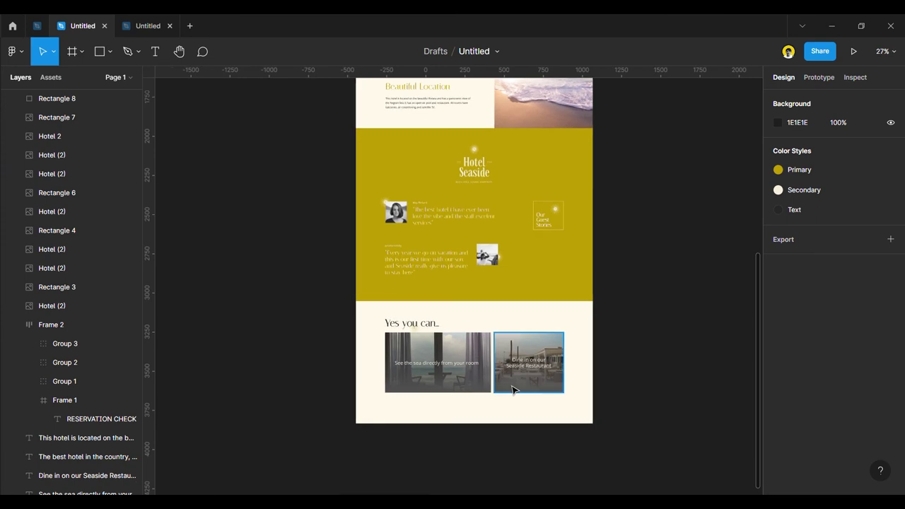
scroll(525, 382, "up", 2, "ctrl")
left_click(532, 364)
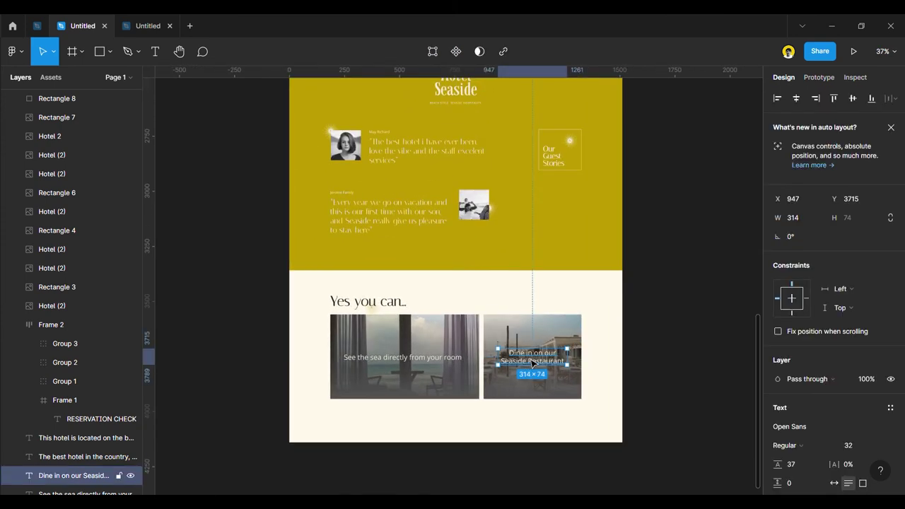
left_click(580, 177)
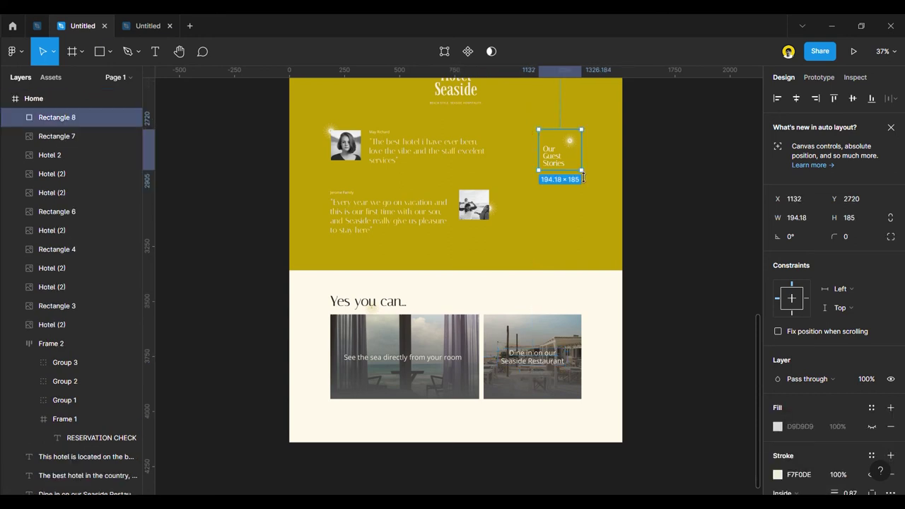
left_click(570, 142, "shift")
left_click_drag(570, 142, 588, 316)
left_click(639, 351)
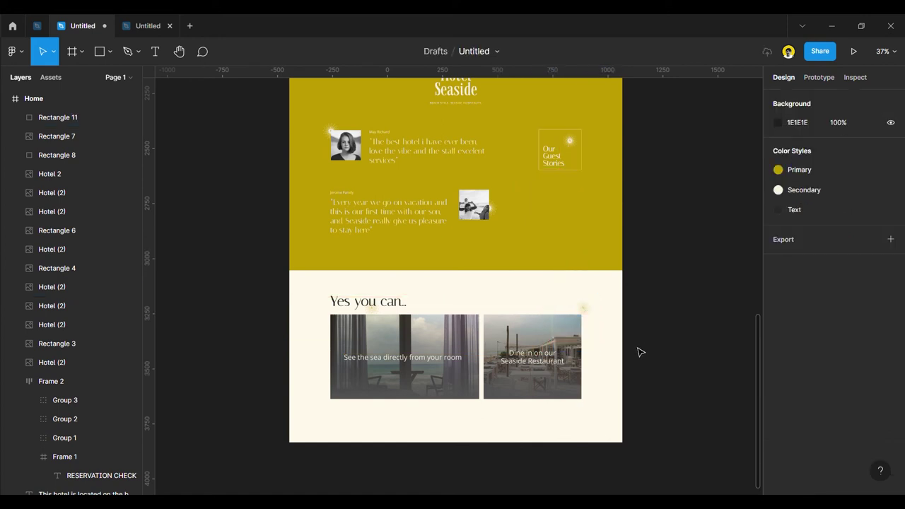
Move the duplicated sparkle with Rectangle 11 onto the lower Dine photo card.
scroll(590, 344, "up", 5)
left_click(584, 300)
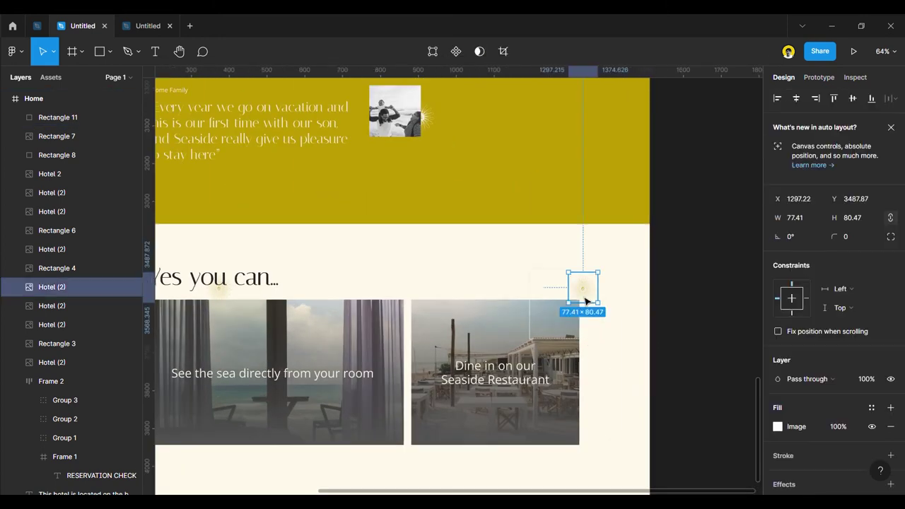
left_click(530, 308, "shift")
left_click(582, 295)
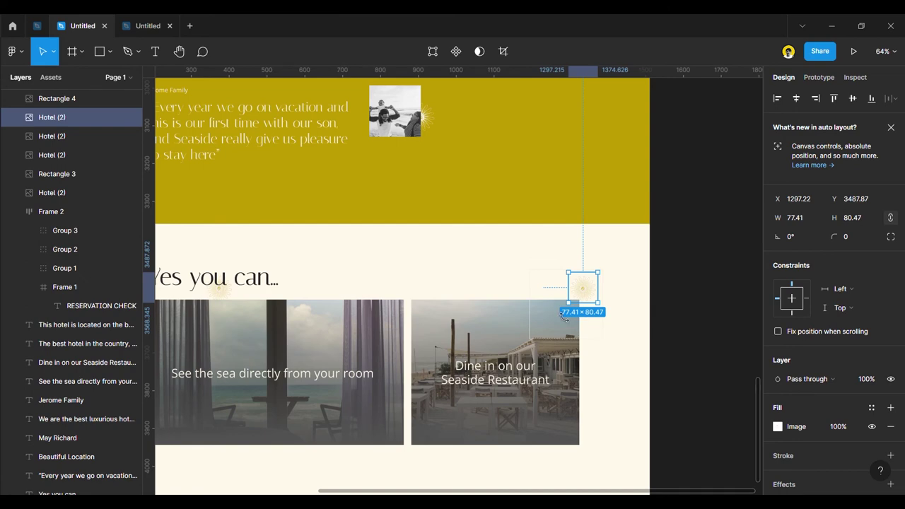
left_click(535, 338, "shift")
left_click_drag(582, 300, 545, 420)
scroll(545, 420, "down", 5)
left_click(630, 383)
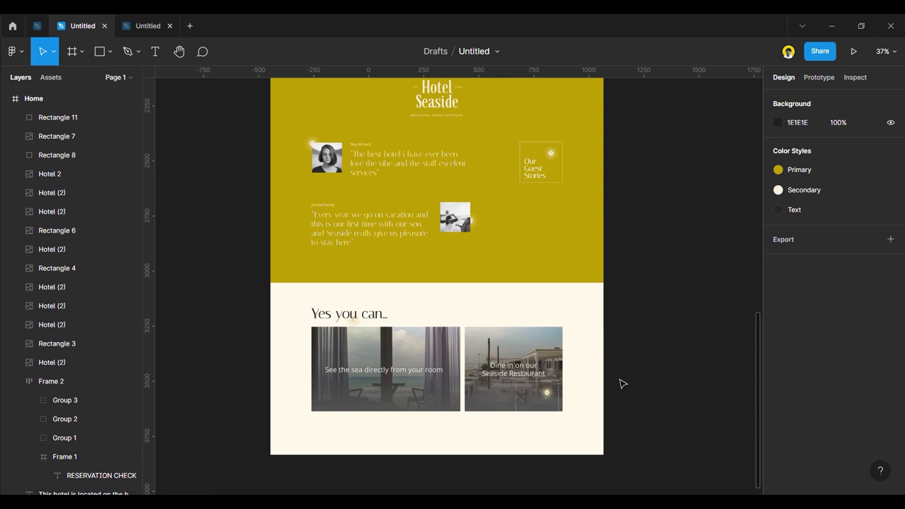
scroll(594, 382, "down", 3)
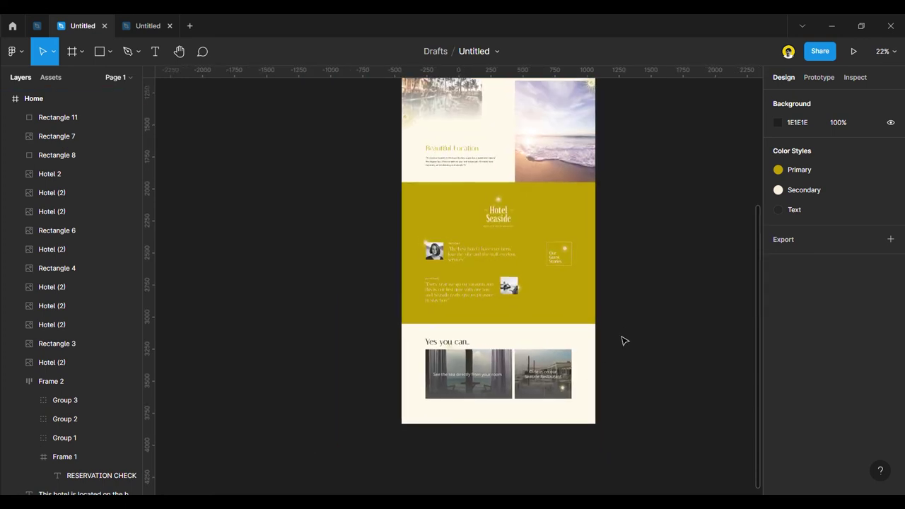
scroll(619, 331, "down", 3)
scroll(616, 212, "up", 1)
scroll(615, 278, "down", 3)
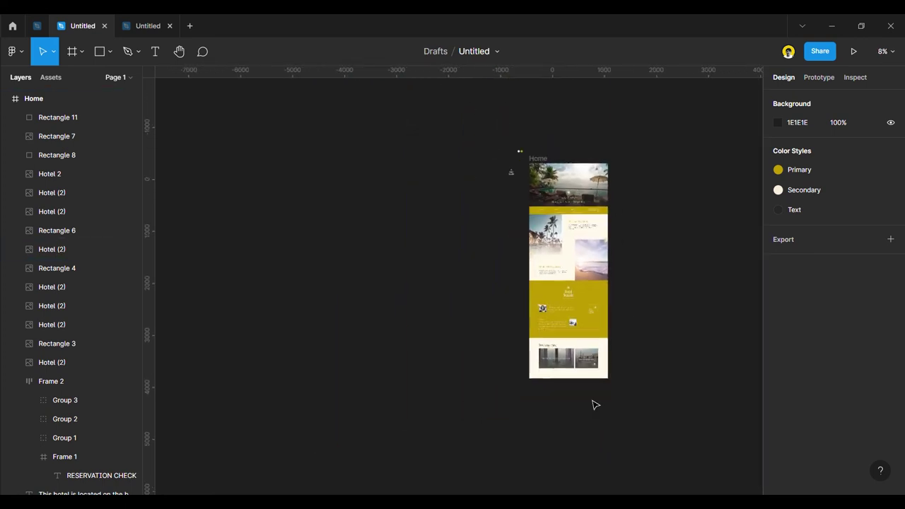
scroll(587, 392, "up", 3)
Delete the two photo cards.
left_click_drag(413, 285, 683, 363)
key("Delete")
scroll(497, 292, "up", 3)
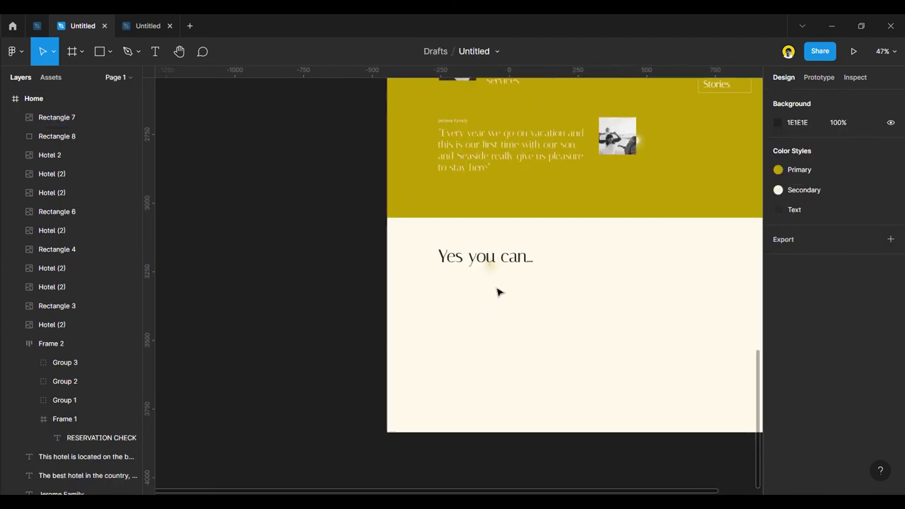
Replace the 'Yes you can...' heading text with 'Whe are everywhere'.
double_click(524, 260)
left_click(510, 258)
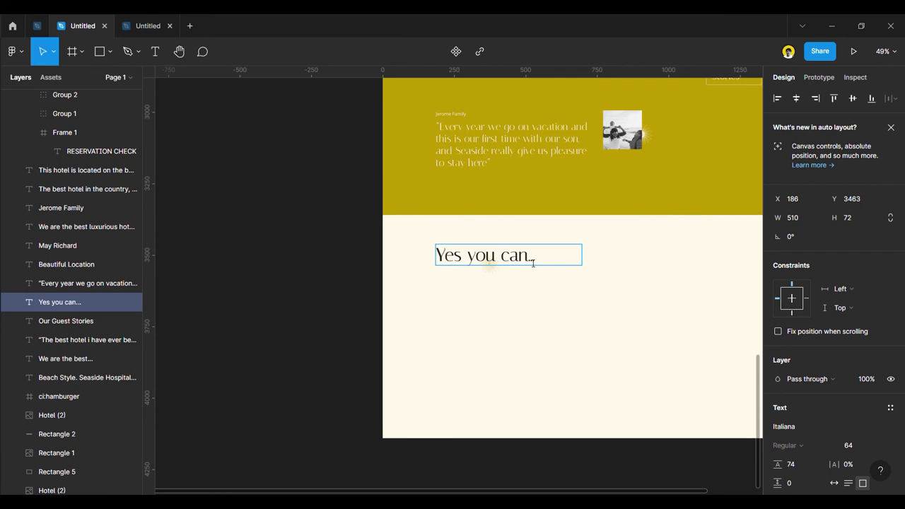
left_click_drag(538, 262, 442, 263)
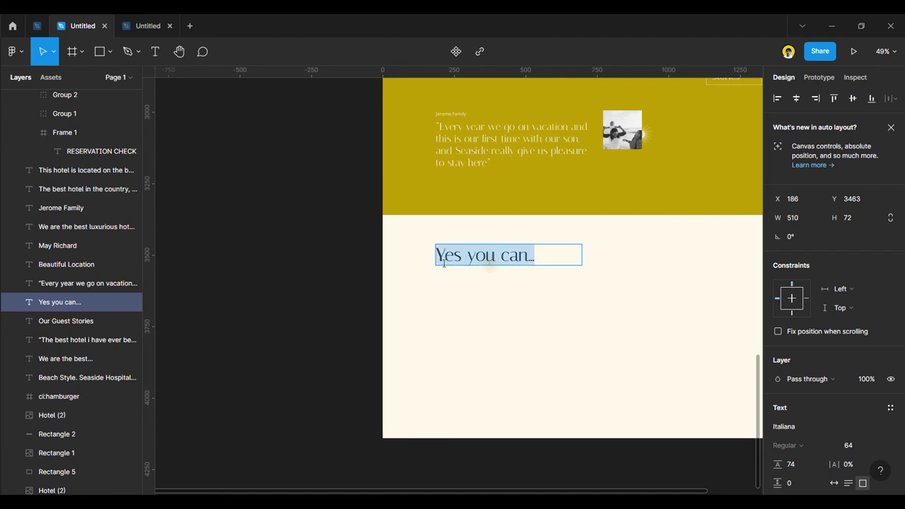
type("Whe are")
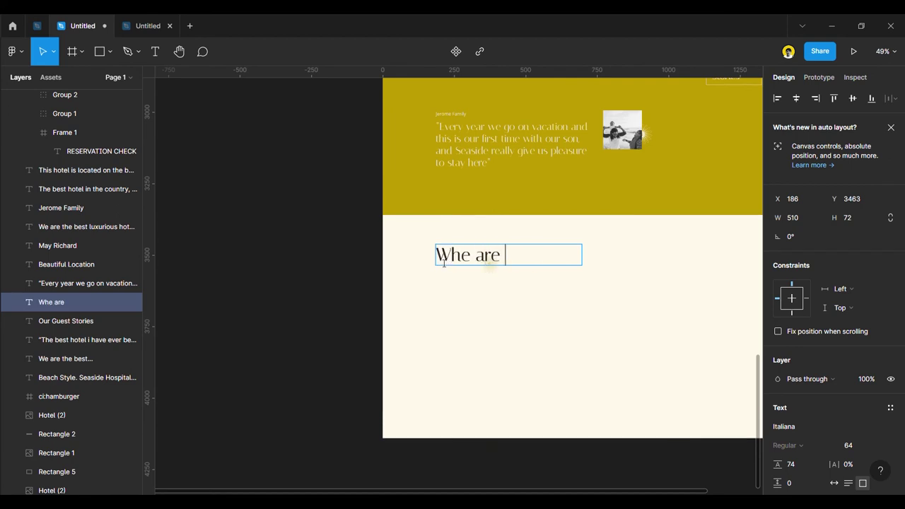
type(" everywh")
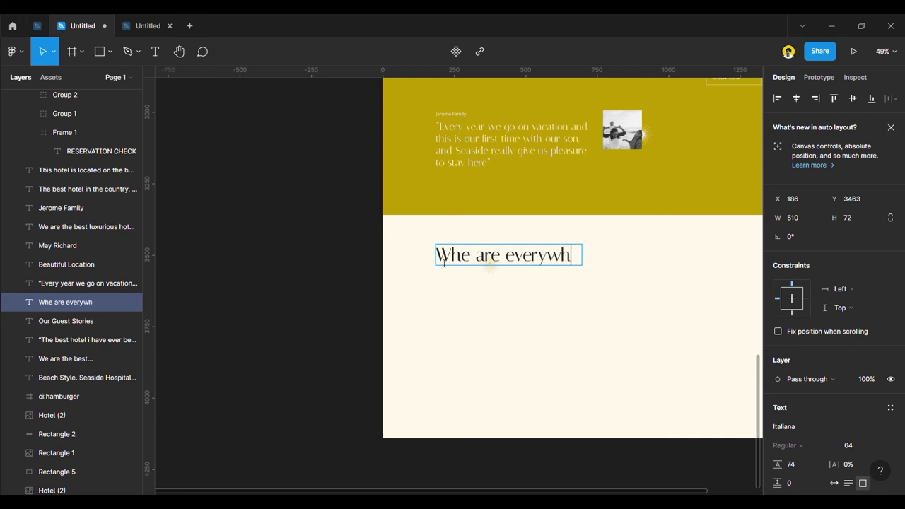
type("re")
key("BackSpace")
key("BackSpace")
type("ere")
key("Escape")
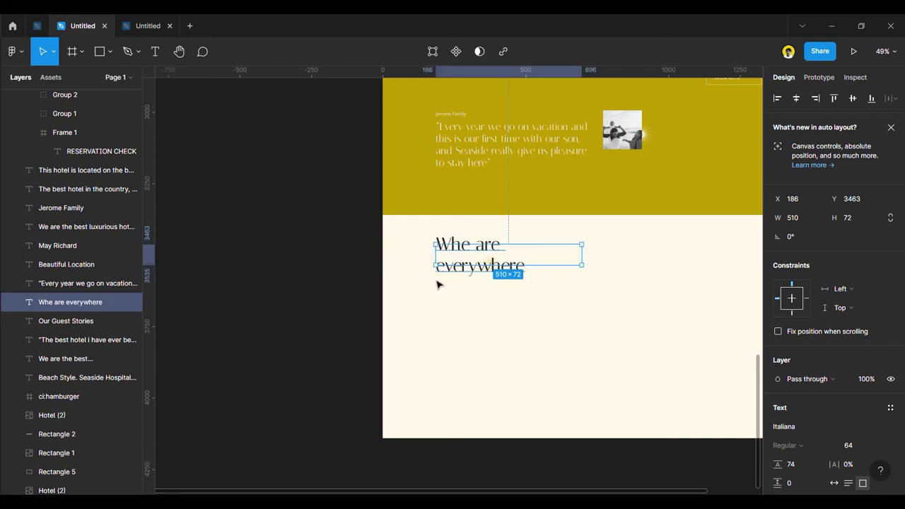
key("Escape")
Widen the heading box to 572 so the text fits on one line.
scroll(492, 263, "up", 4)
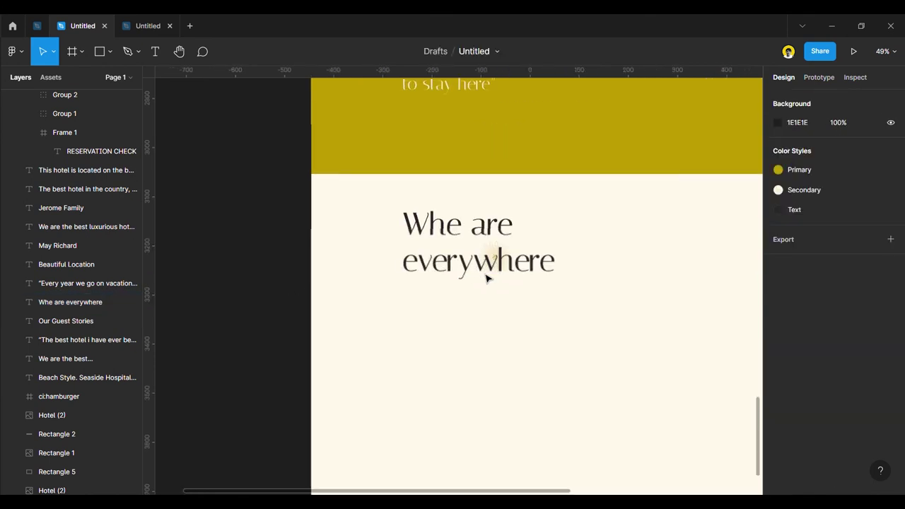
left_click(498, 252)
left_click_drag(666, 251, 686, 247)
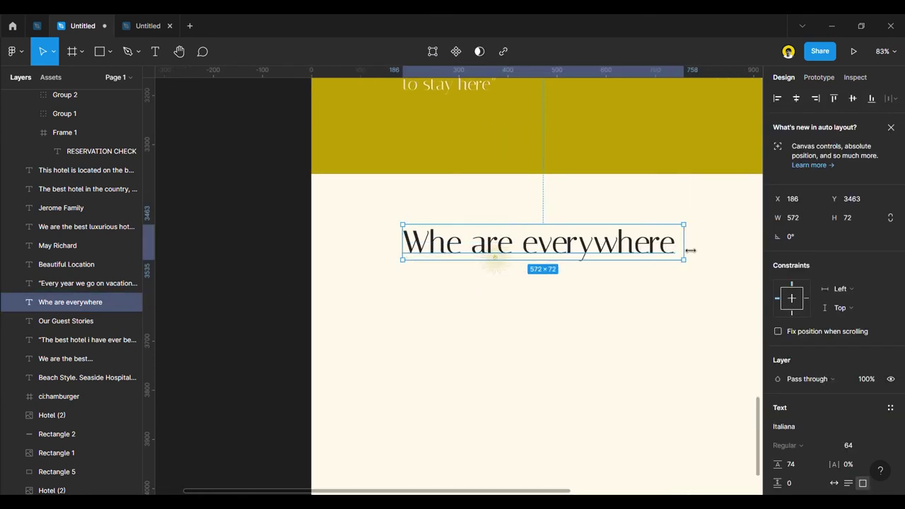
left_click(289, 255)
scroll(340, 297, "down", 5)
scroll(373, 330, "up", 2)
key("r")
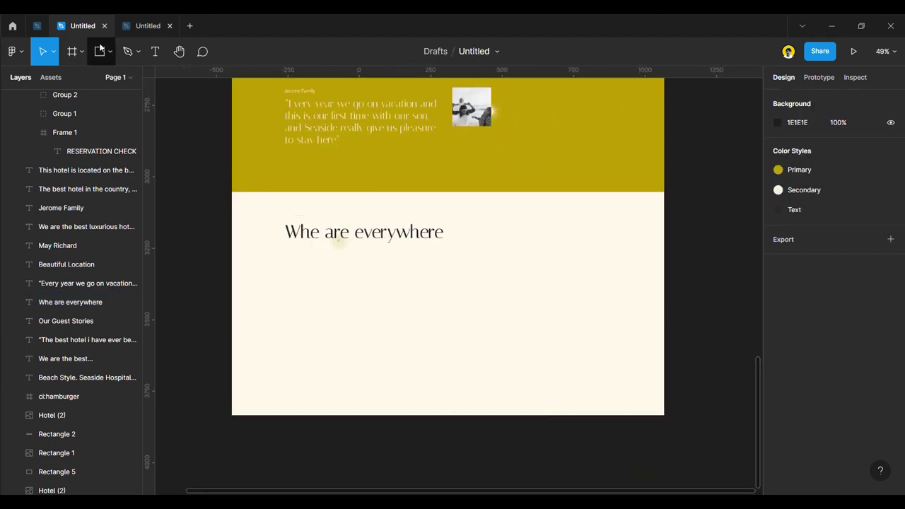
Draw an 882×557 placeholder rectangle below the heading, lowering its top edge slightly.
left_click_drag(412, 246, 673, 422)
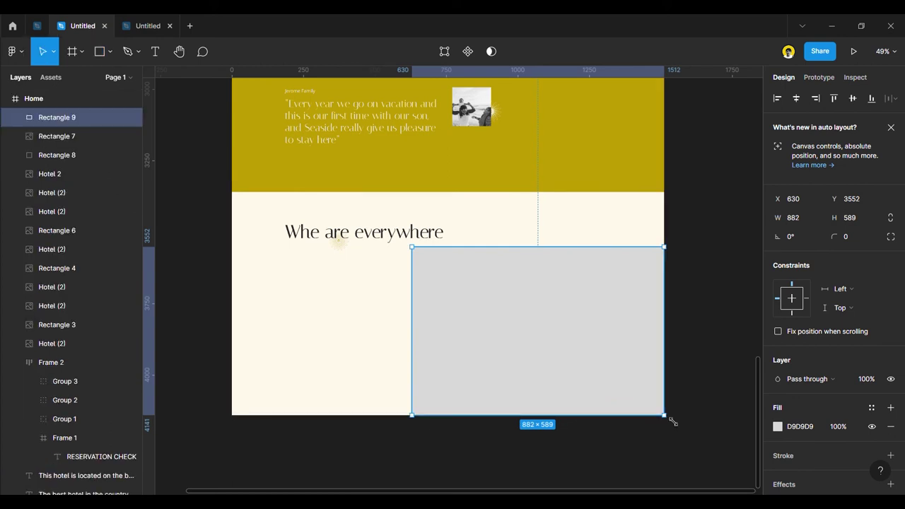
left_click(705, 388)
left_click(568, 281)
left_click_drag(559, 254, 558, 262)
key("Escape")
left_click(573, 305)
Launch the Mapsicle plugin on the rectangle, showing San Francisco.
right_click(573, 305)
mouse_move(636, 402)
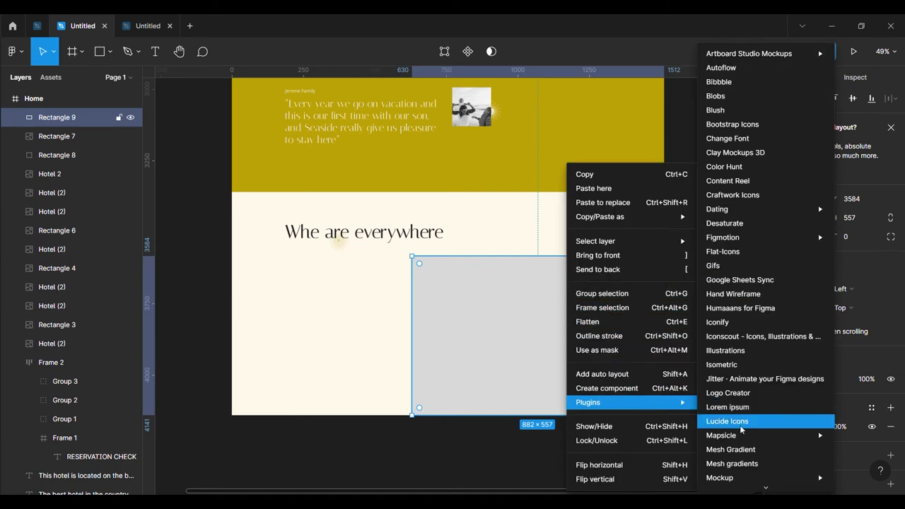
scroll(742, 368, "up", 4)
mouse_move(756, 297)
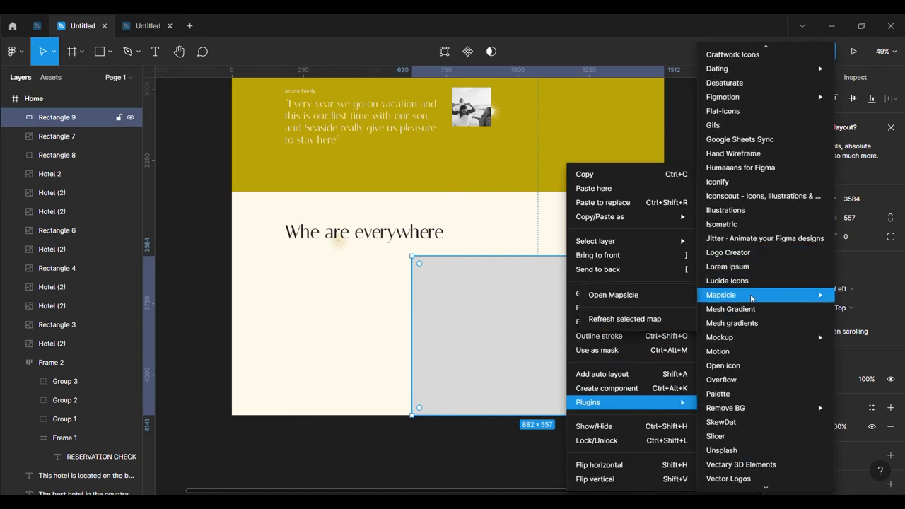
left_click(657, 295)
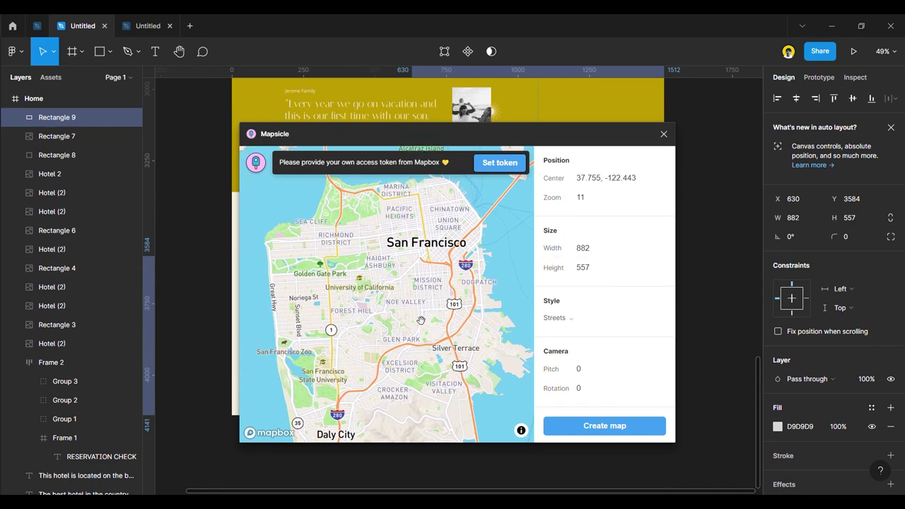
Frame the coast and preview the Dark, Light, Satellite, Outdoors and Streets map styles.
scroll(418, 318, "down", 10)
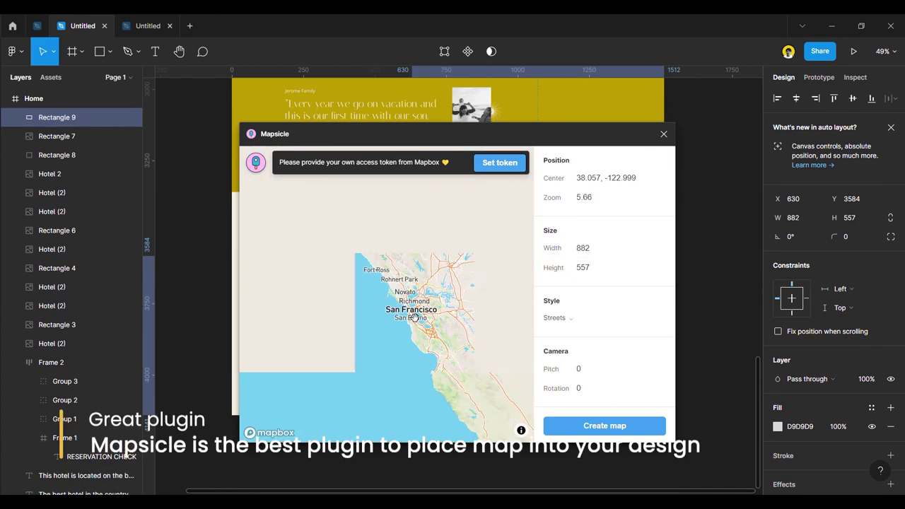
scroll(427, 309, "down", 10)
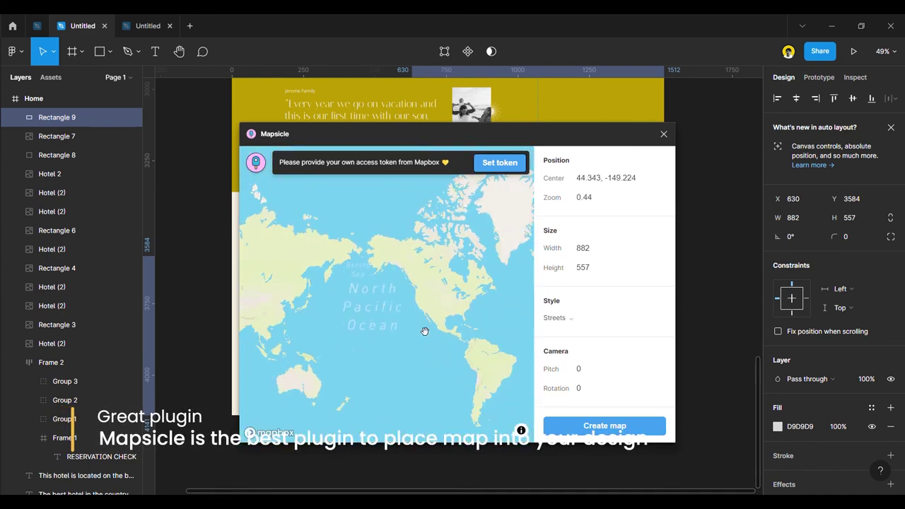
scroll(313, 313, "up", 10)
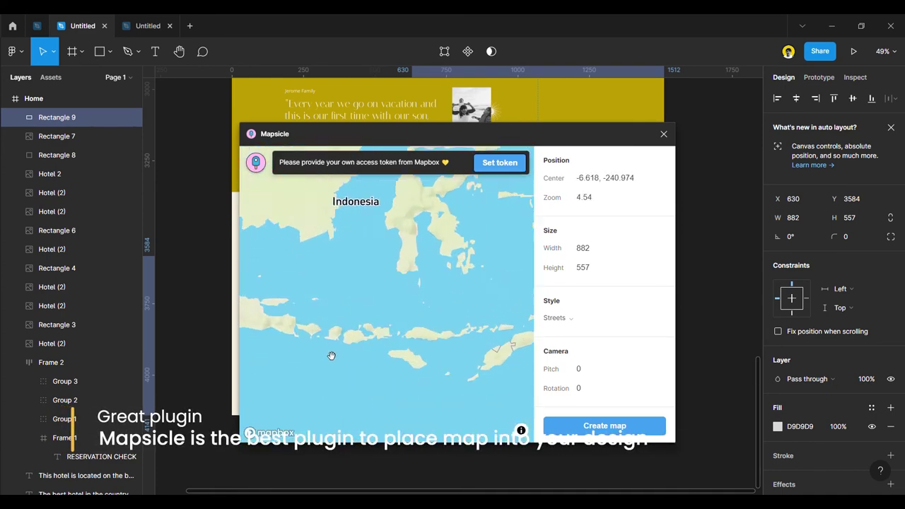
scroll(341, 341, "up", 8)
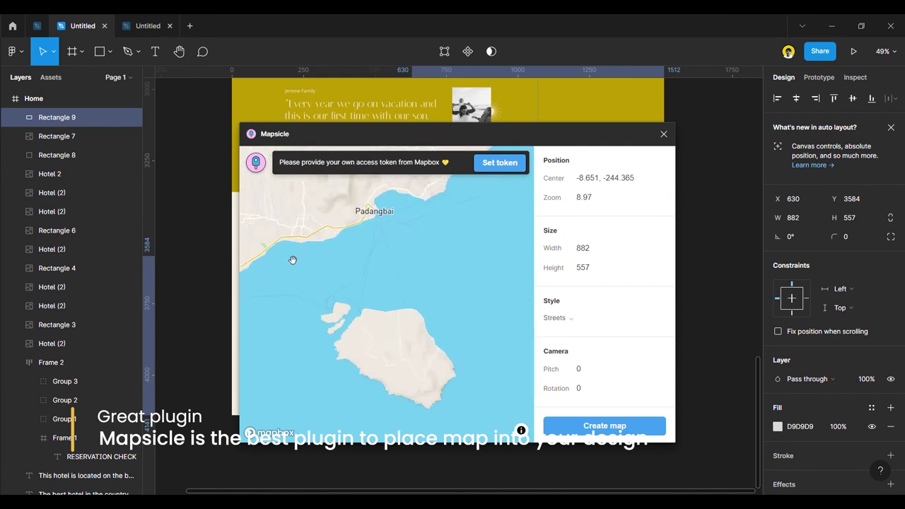
scroll(305, 367, "up", 2)
scroll(368, 304, "up", 2)
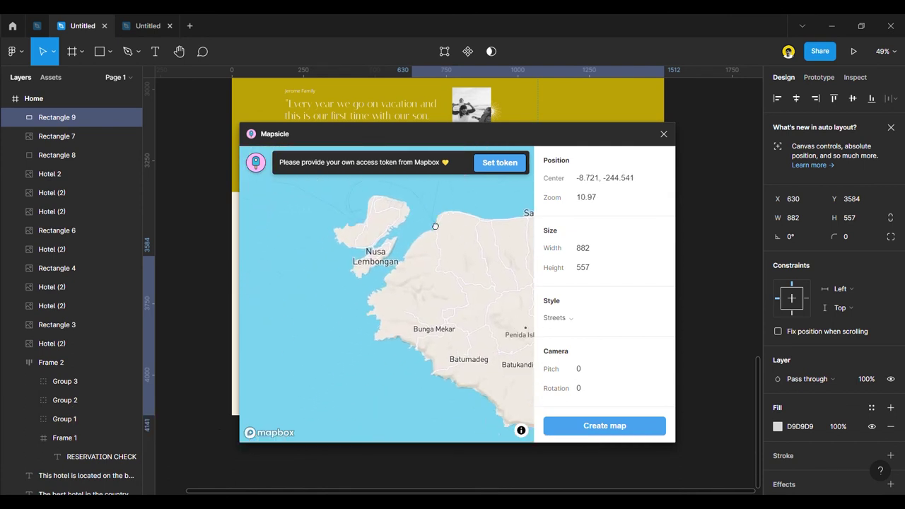
scroll(394, 368, "up", 3)
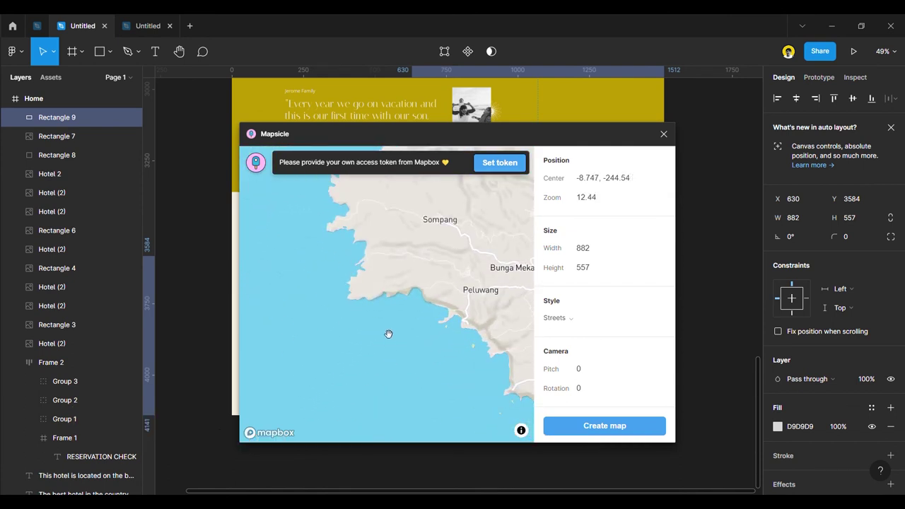
left_click_drag(407, 283, 405, 306)
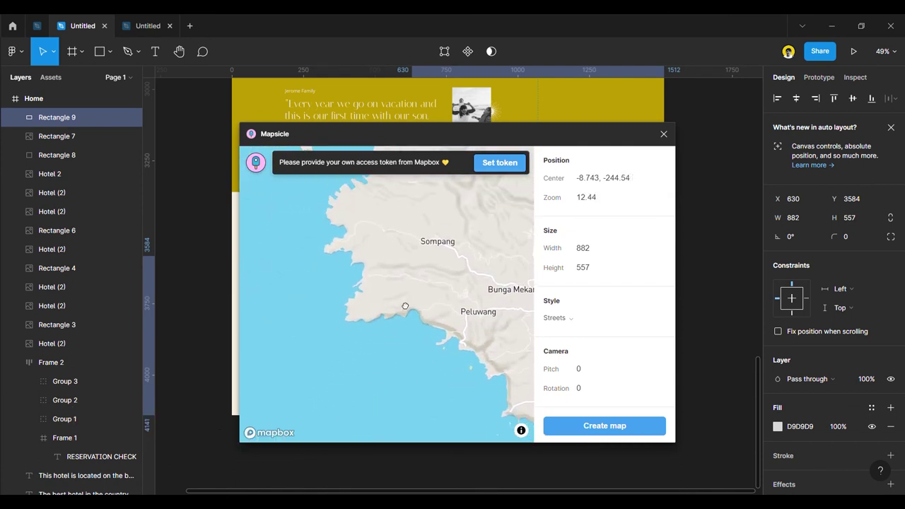
left_click(572, 319)
left_click(573, 361)
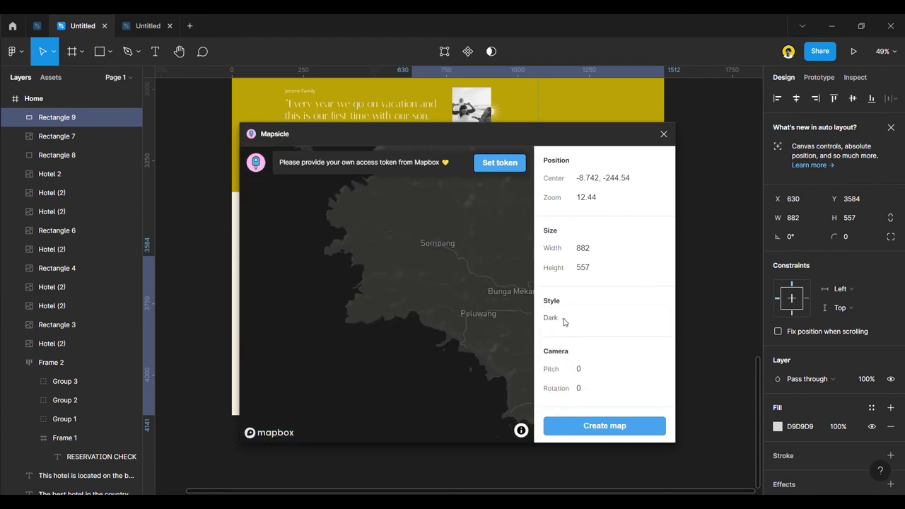
left_click(571, 319)
left_click(567, 348)
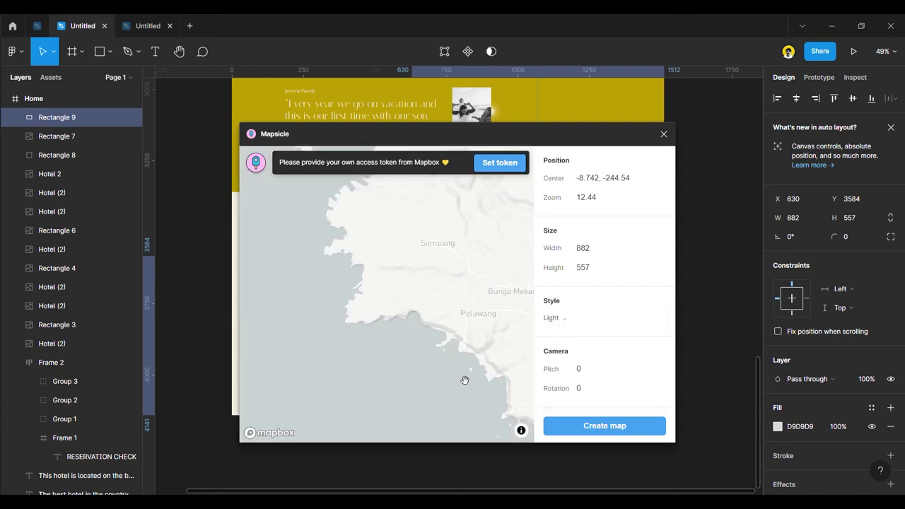
left_click(572, 325)
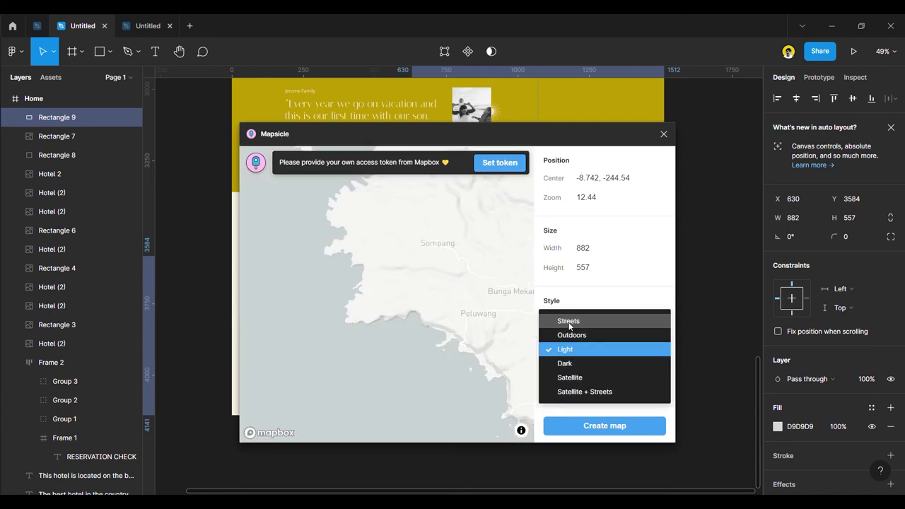
left_click(575, 375)
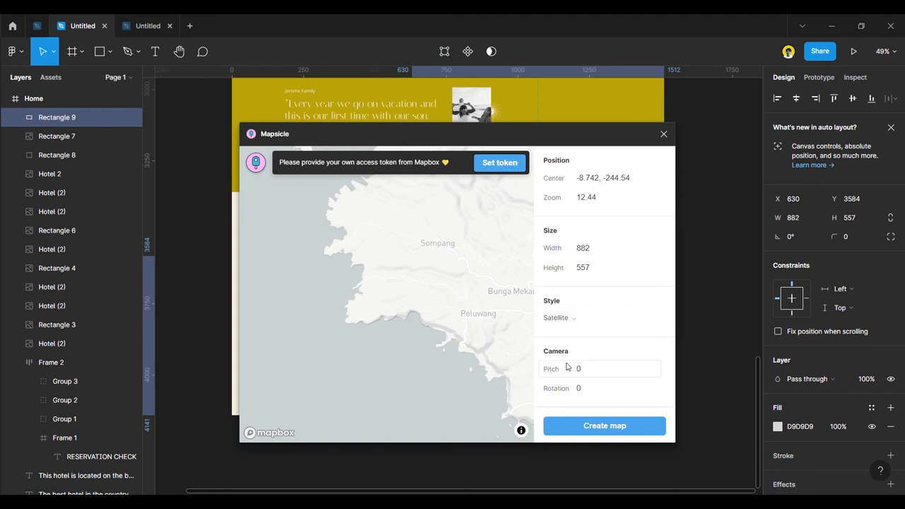
left_click(570, 320)
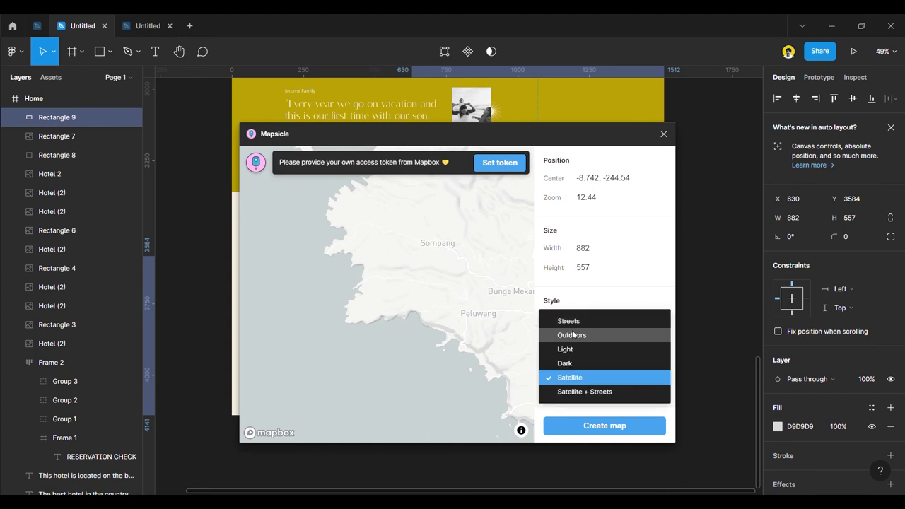
left_click(573, 335)
left_click(566, 325)
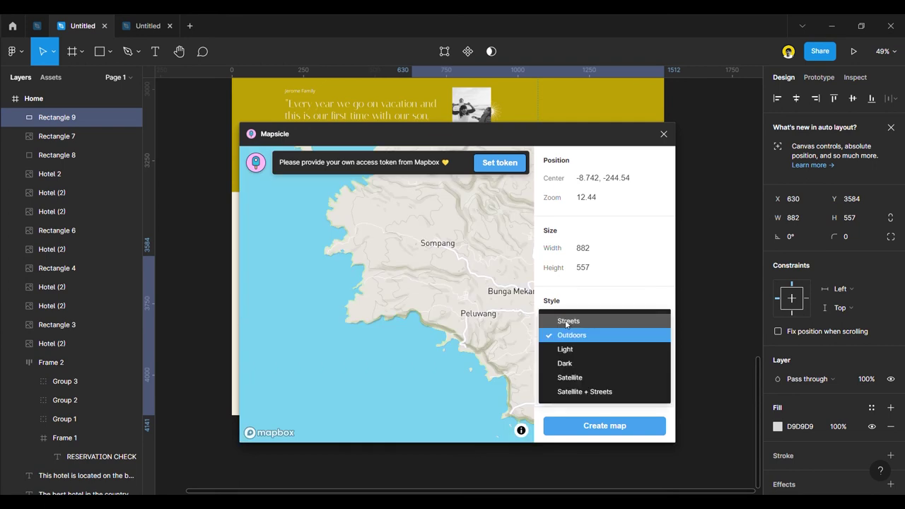
left_click(572, 318)
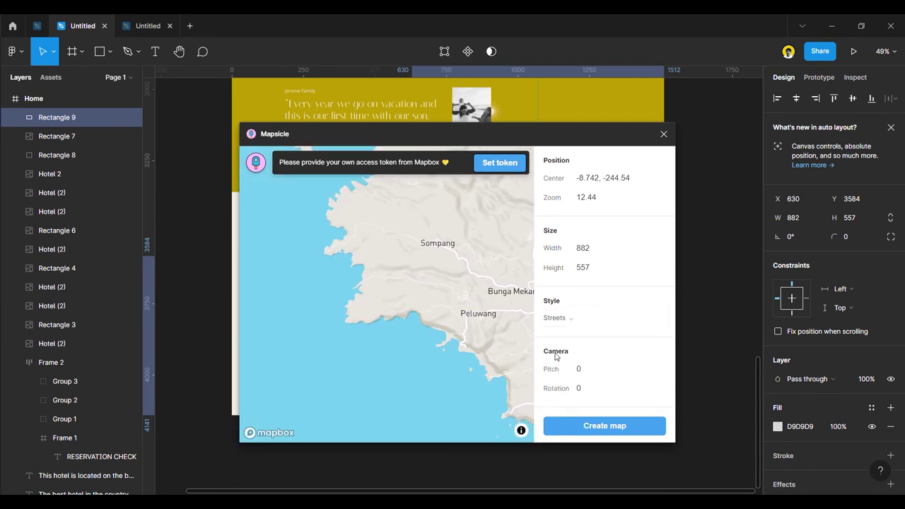
Try Satellite + Streets, then choose Dark and create the map in the rectangle.
scroll(455, 332, "up", 2)
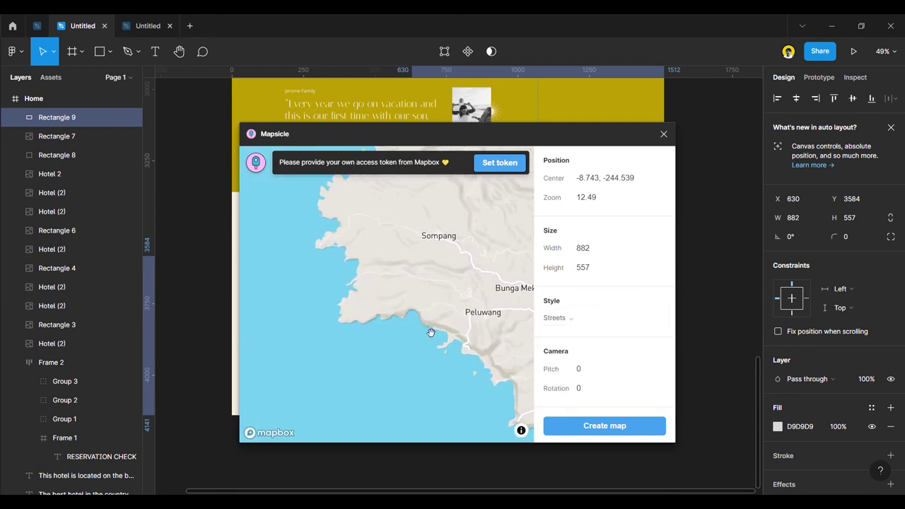
left_click(570, 323)
left_click(583, 391)
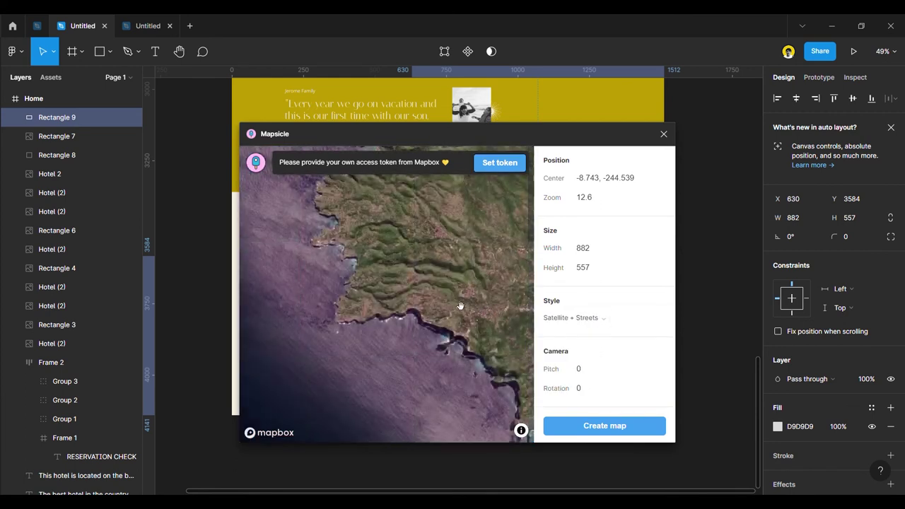
left_click(573, 320)
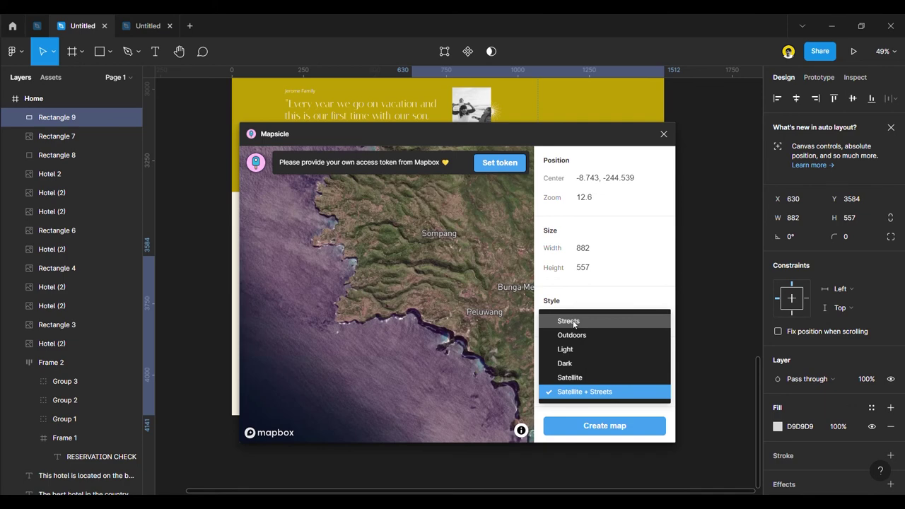
left_click(575, 364)
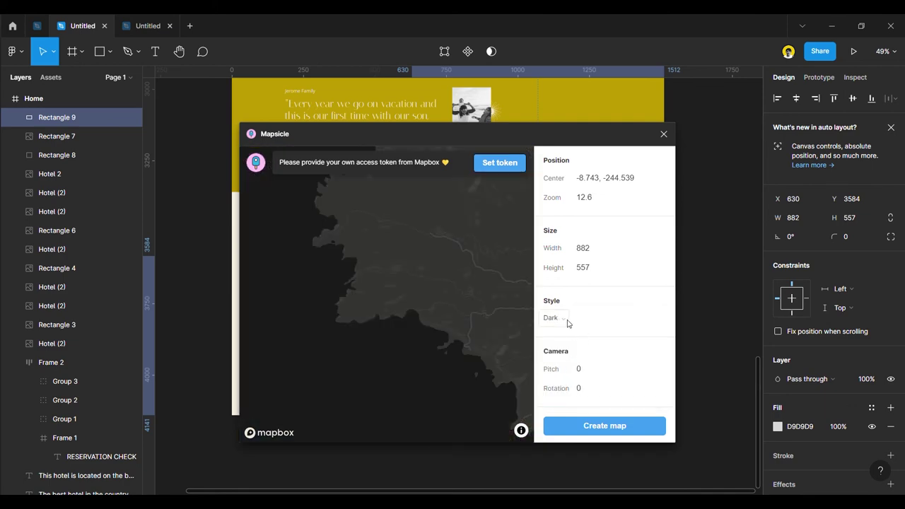
left_click(600, 427)
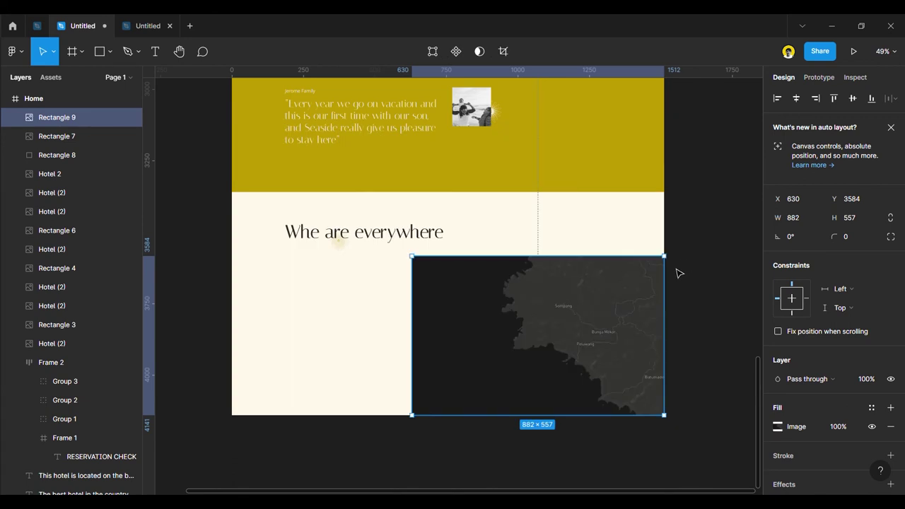
Reopen Mapsicle for the map rectangle with the Streets style preview.
left_click(721, 322)
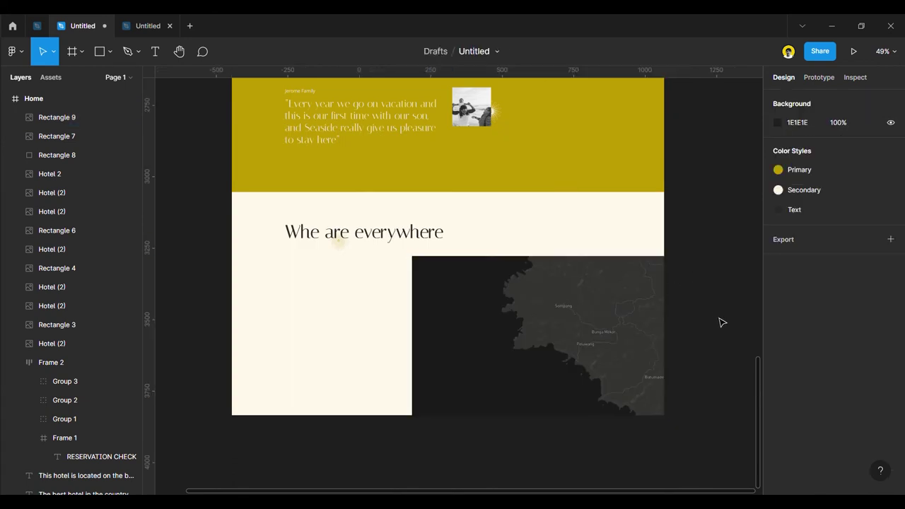
left_click(493, 321)
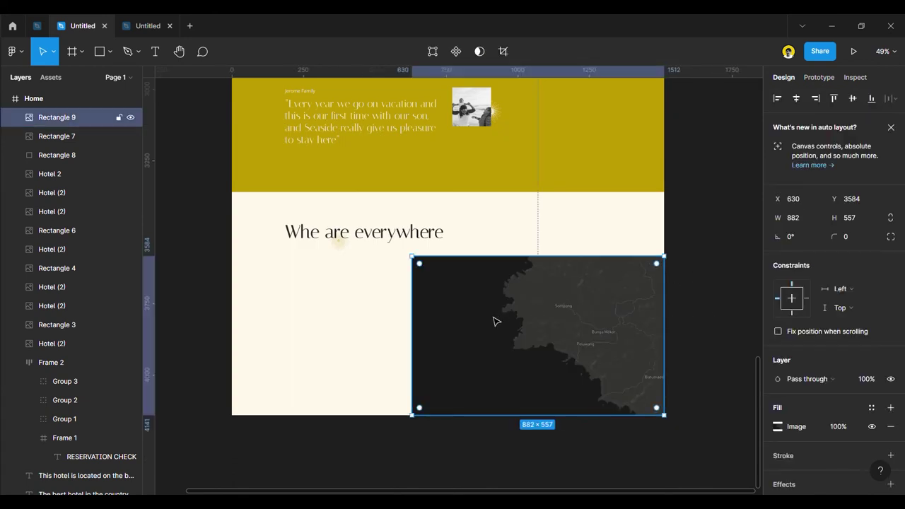
right_click(514, 318)
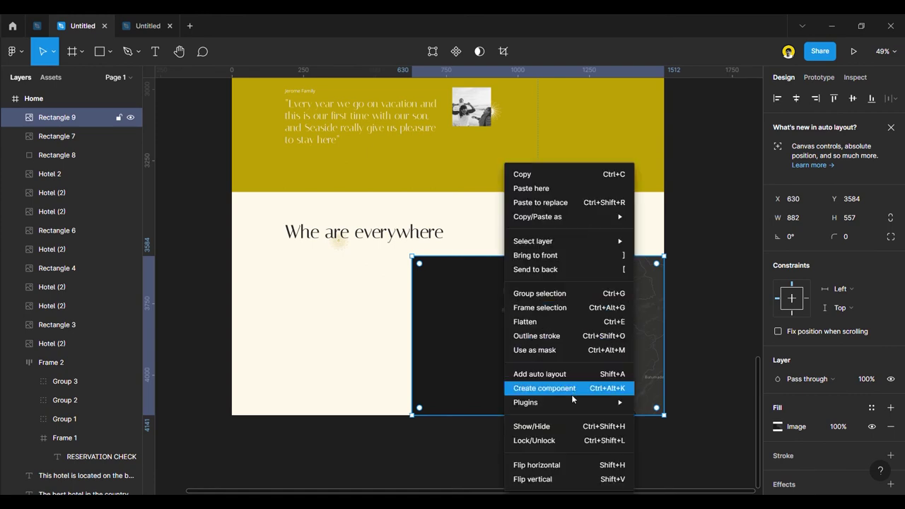
mouse_move(537, 402)
scroll(688, 427, "down", 3)
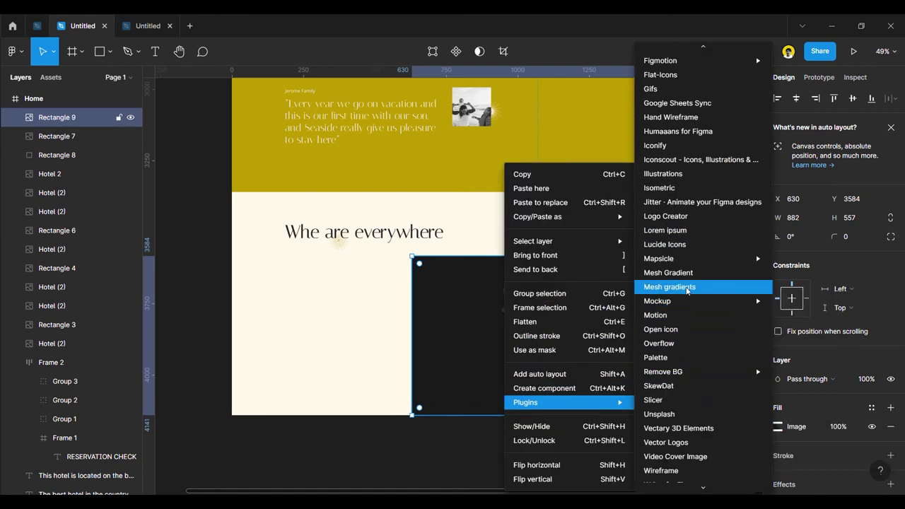
mouse_move(678, 261)
left_click(806, 259)
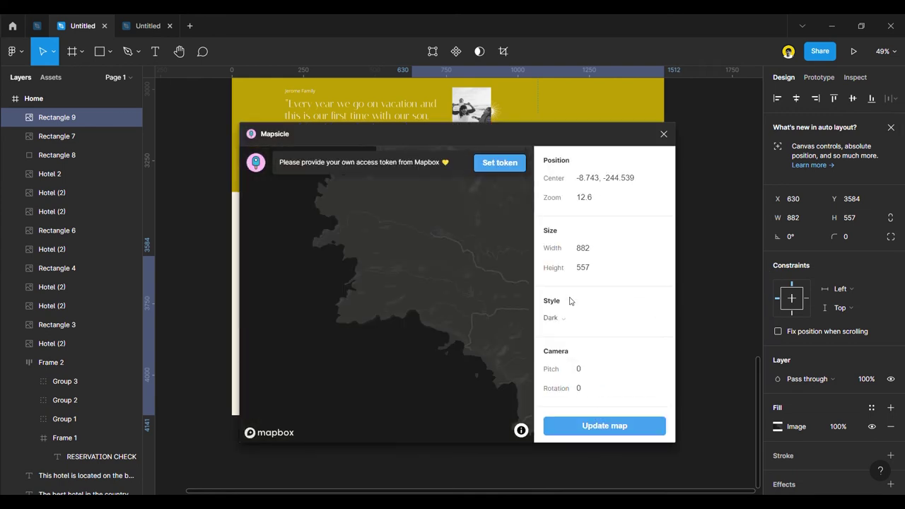
left_click(567, 322)
left_click(569, 322)
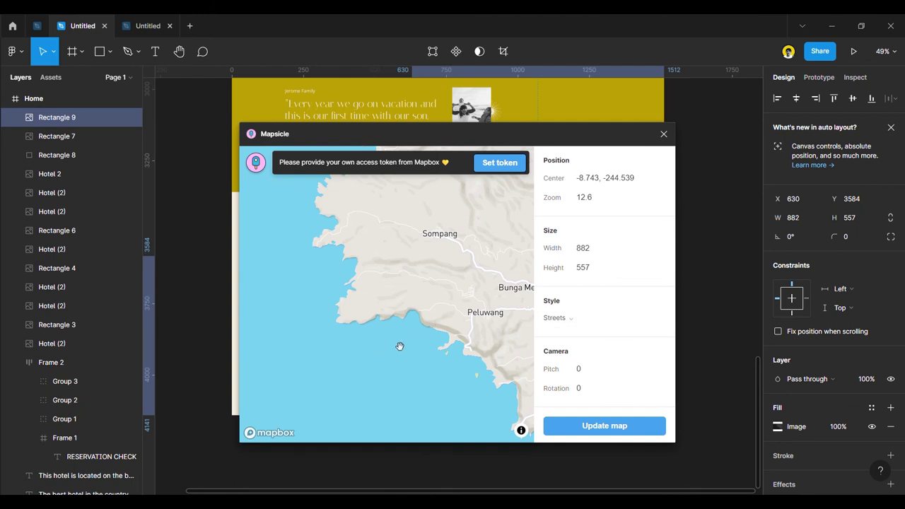
Pan and slightly tilt the map to frame eastern Bali around Kintamani and Tulamben.
scroll(401, 348, "down", 8)
left_click_drag(286, 273, 507, 310)
left_click_drag(306, 212, 408, 296)
scroll(408, 297, "up", 8)
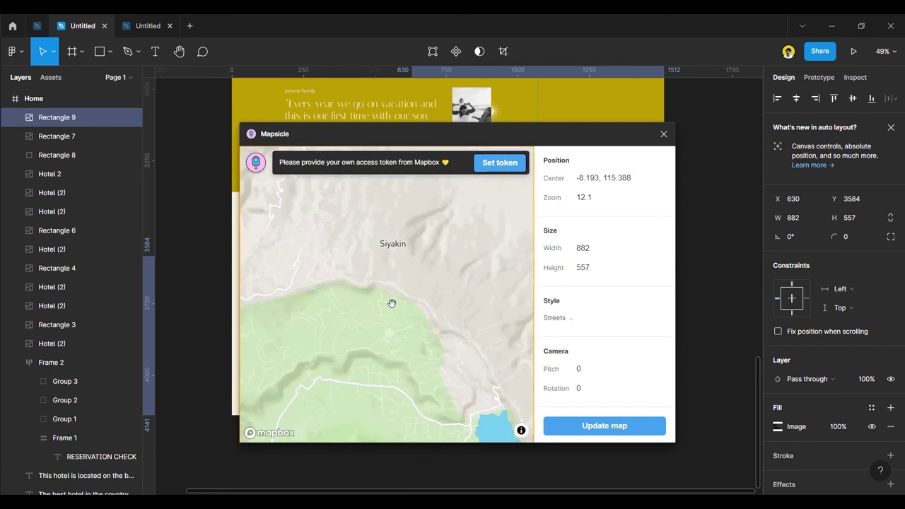
left_click_drag(441, 261, 330, 379)
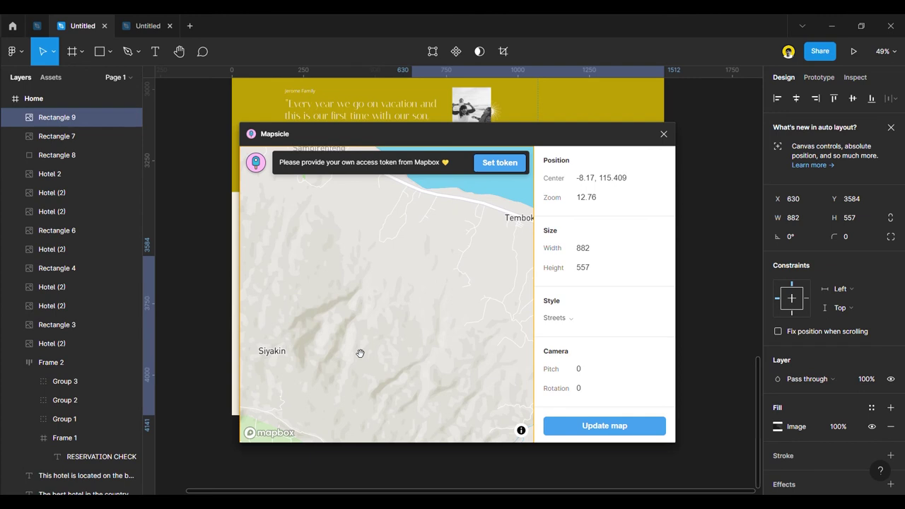
scroll(360, 354, "down", 5)
left_click_drag(379, 356, 396, 285)
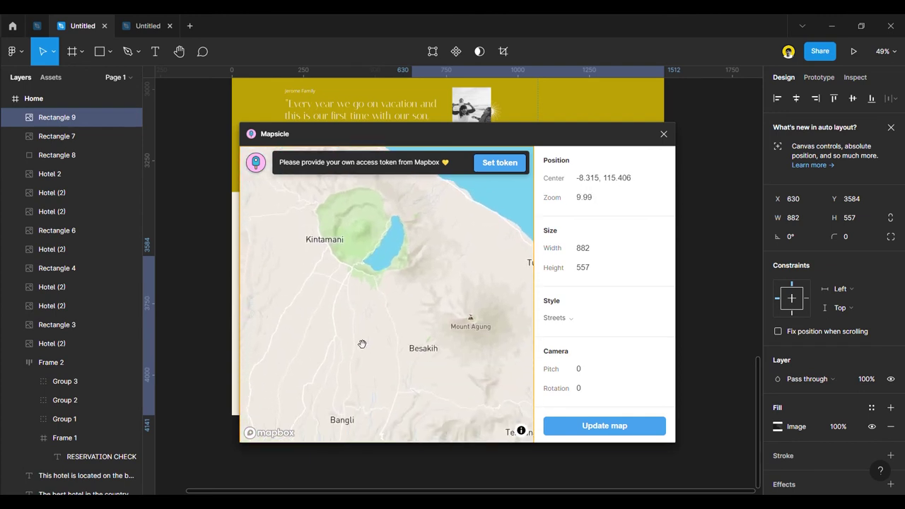
scroll(361, 345, "down", 4)
left_click_drag(361, 357, 439, 275)
scroll(459, 253, "up", 4)
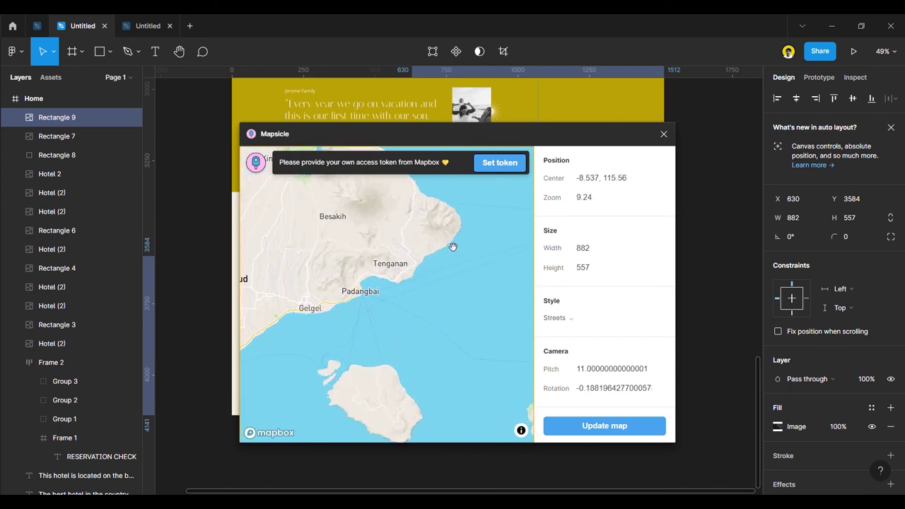
left_click_drag(414, 246, 416, 290)
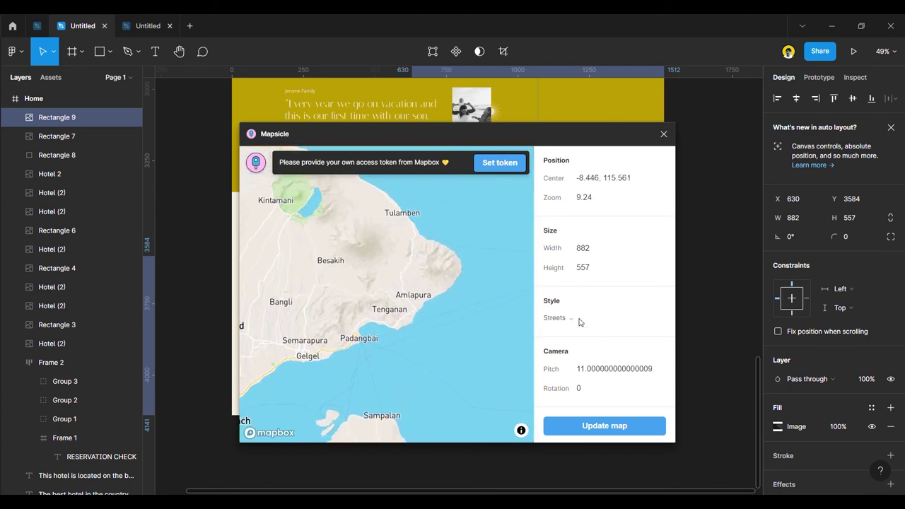
Switch to the Light style, update the rectangle's map, and close the plugin.
left_click(578, 320)
left_click(571, 349)
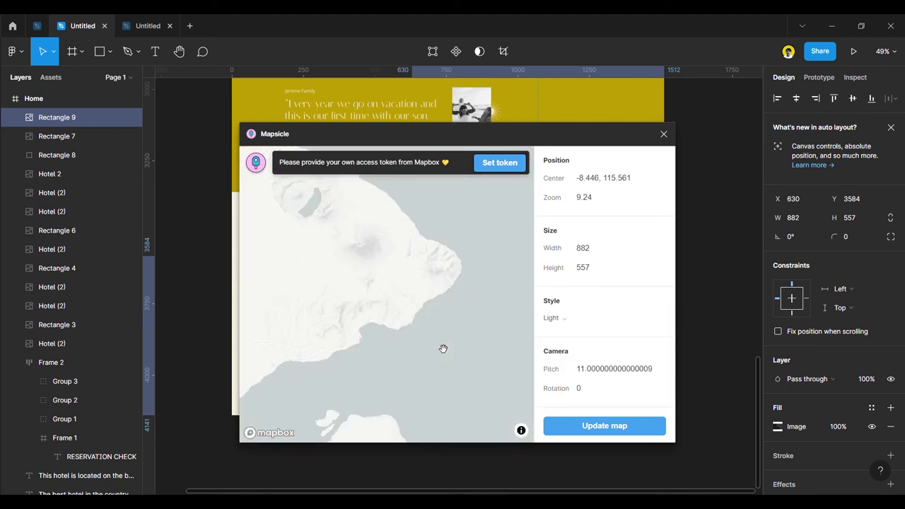
left_click(587, 427)
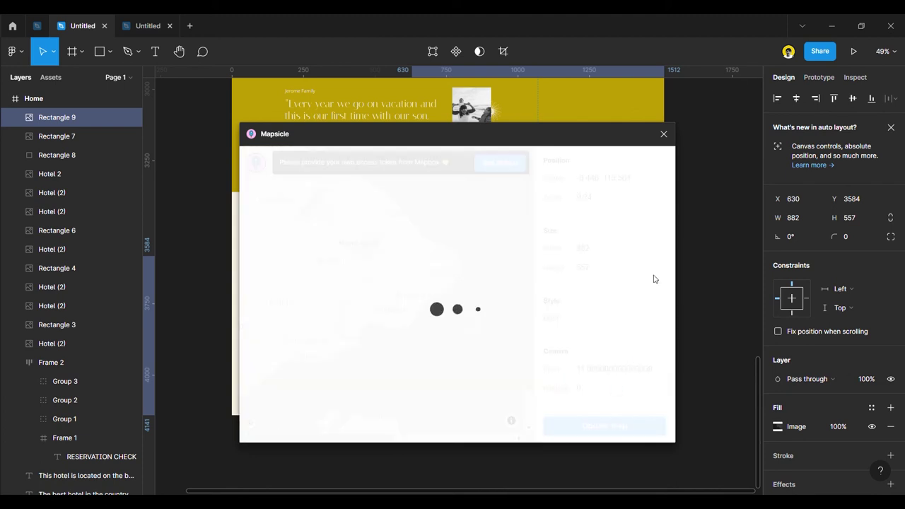
left_click(664, 136)
left_click(709, 258)
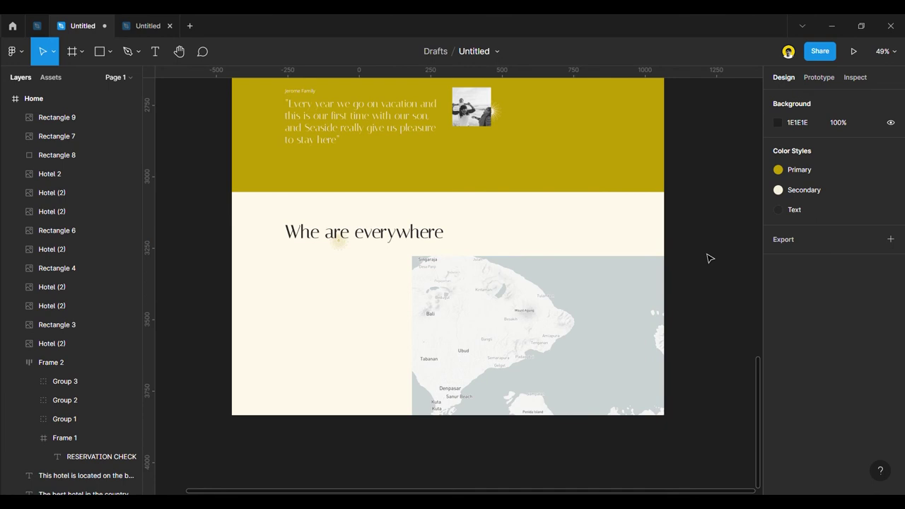
left_click(507, 340)
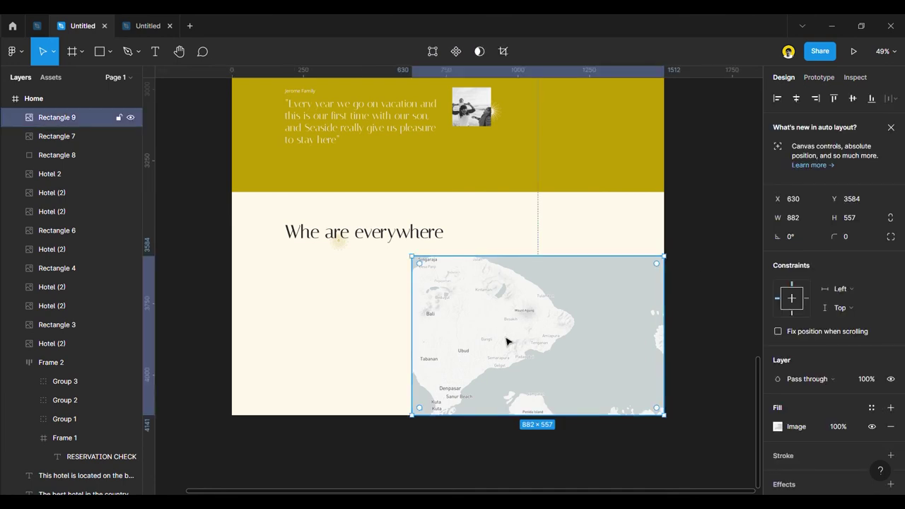
scroll(499, 383, "down", 5)
left_click(640, 357)
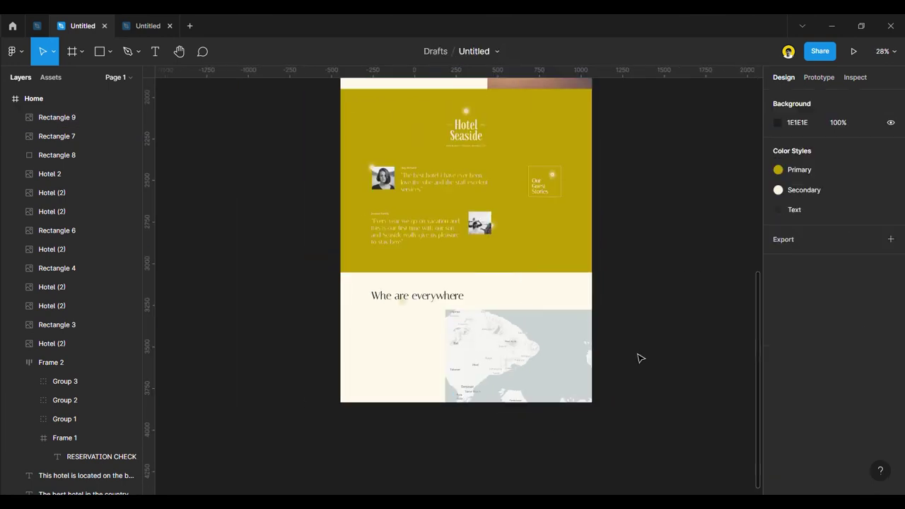
left_click(580, 356)
scroll(571, 350, "up", 5)
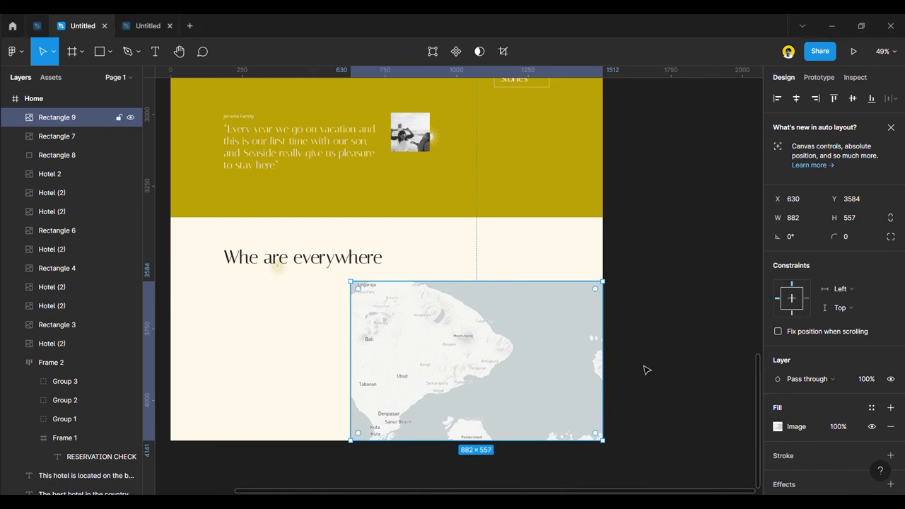
left_click(672, 327)
scroll(669, 328, "down", 3, "ctrl")
scroll(611, 331, "up", 3, "ctrl")
left_click(489, 340)
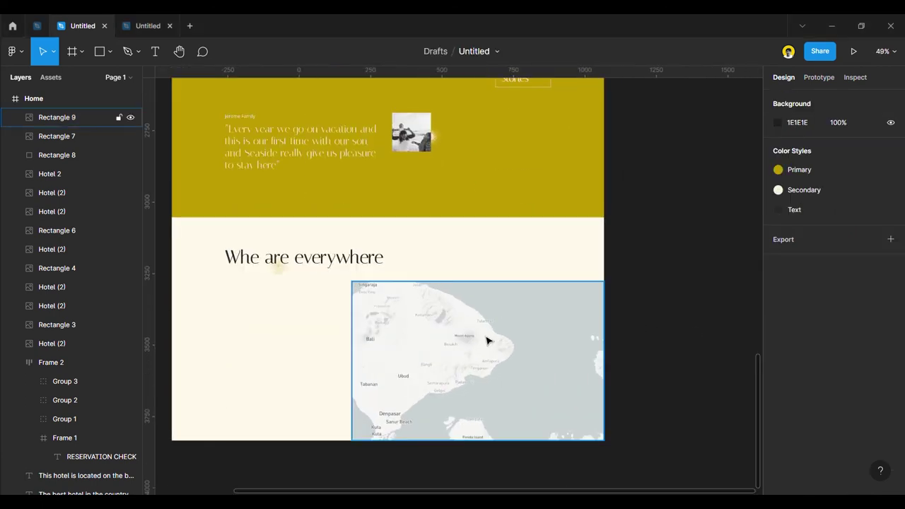
Reopen Mapsicle for the map rectangle using the Streets style.
right_click(483, 340)
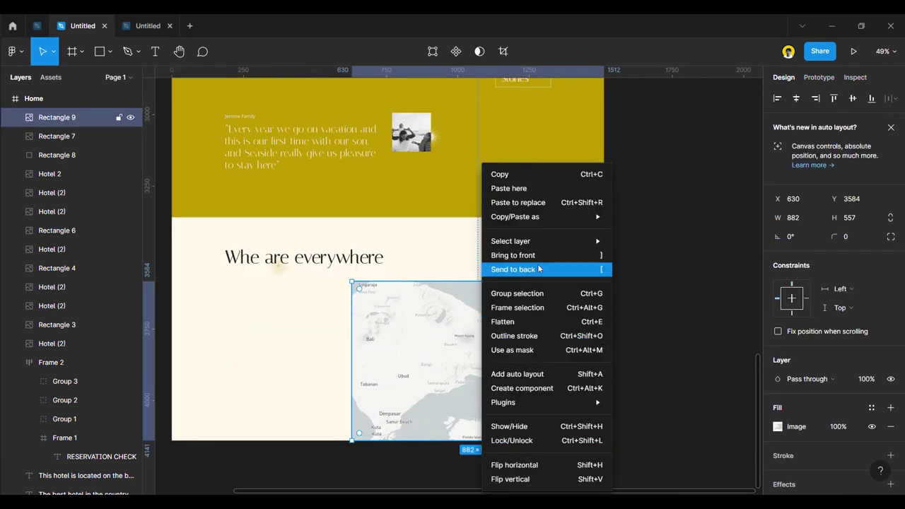
mouse_move(536, 403)
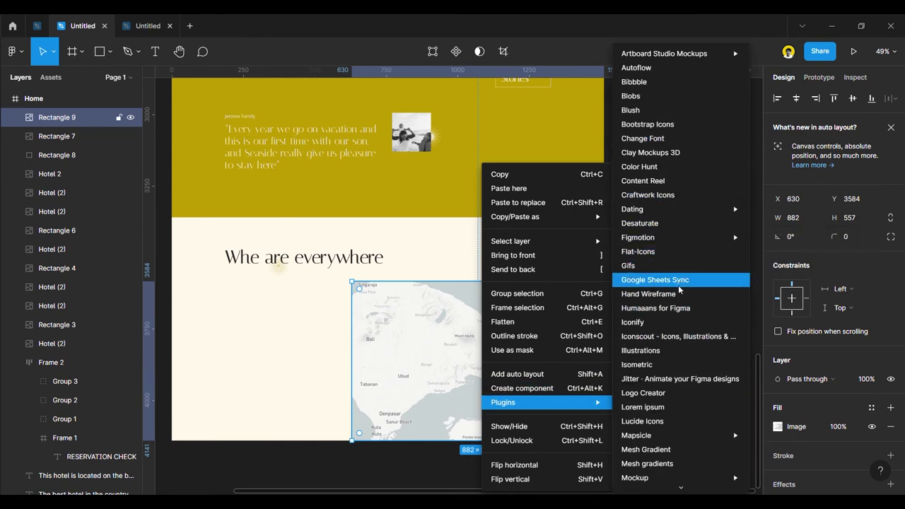
scroll(680, 396, "down", 3)
mouse_move(683, 263)
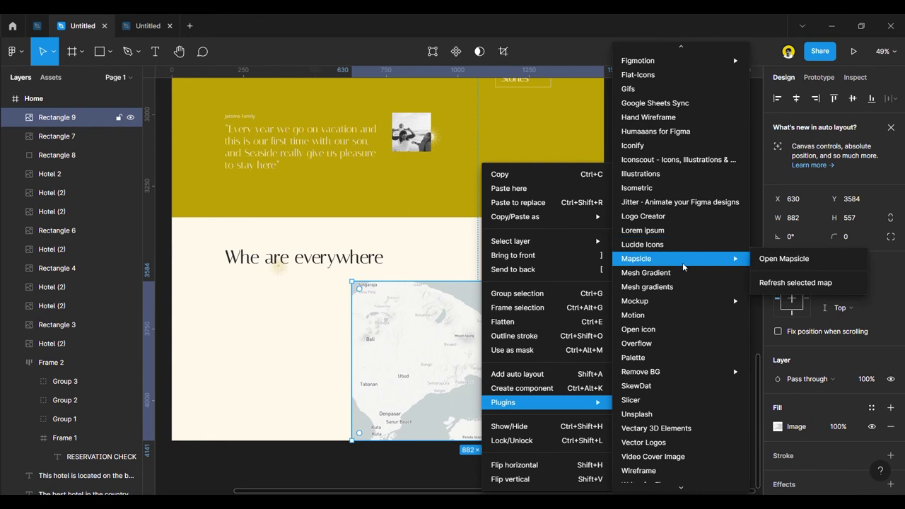
left_click(773, 260)
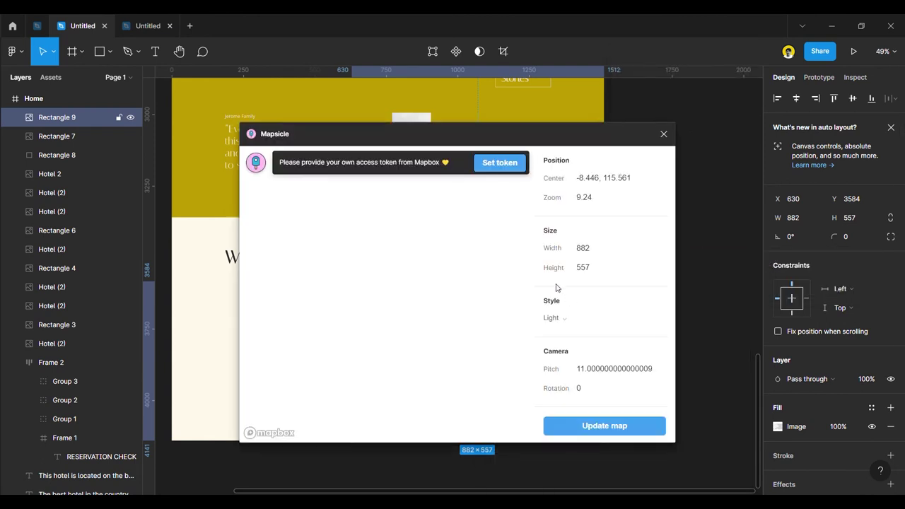
left_click(564, 320)
left_click(566, 319)
Pan the map past Denpasar toward Bali's southern coast near Sekartaji.
scroll(447, 267, "up", 10)
scroll(328, 312, "up", 2)
left_click_drag(359, 313, 482, 231)
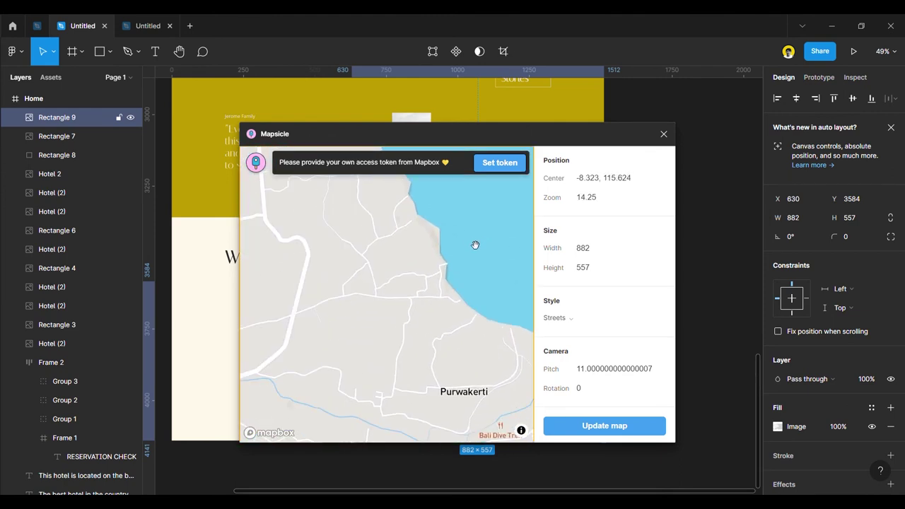
scroll(478, 242, "down", 12)
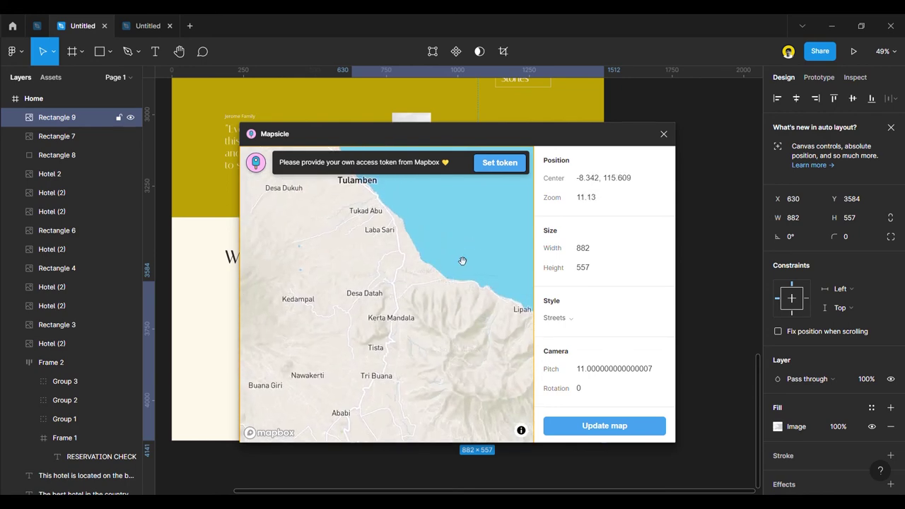
left_click_drag(454, 286, 495, 255)
scroll(452, 359, "up", 5)
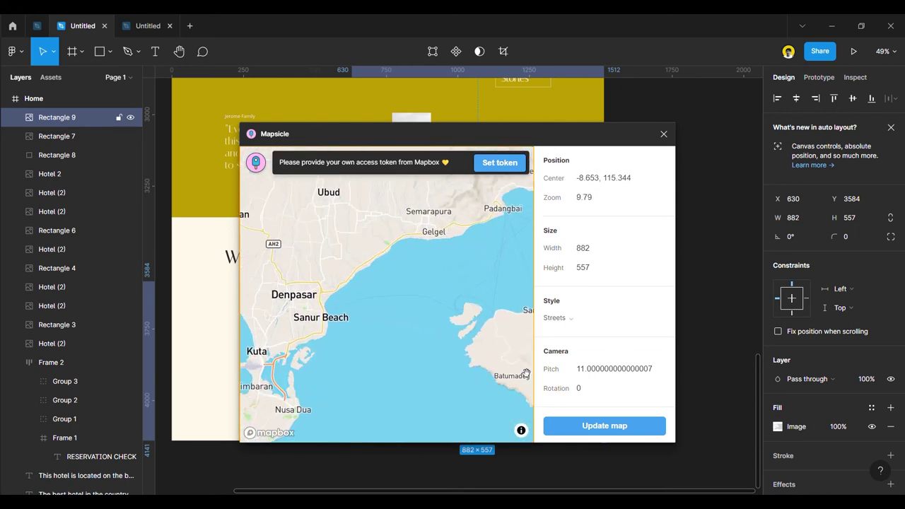
left_click_drag(452, 359, 430, 276)
scroll(463, 317, "up", 7)
left_click_drag(485, 319, 403, 283)
Zoom to the Nusa Dua coast at about 14.03 and update the rectangle's map.
scroll(471, 330, "down", 5)
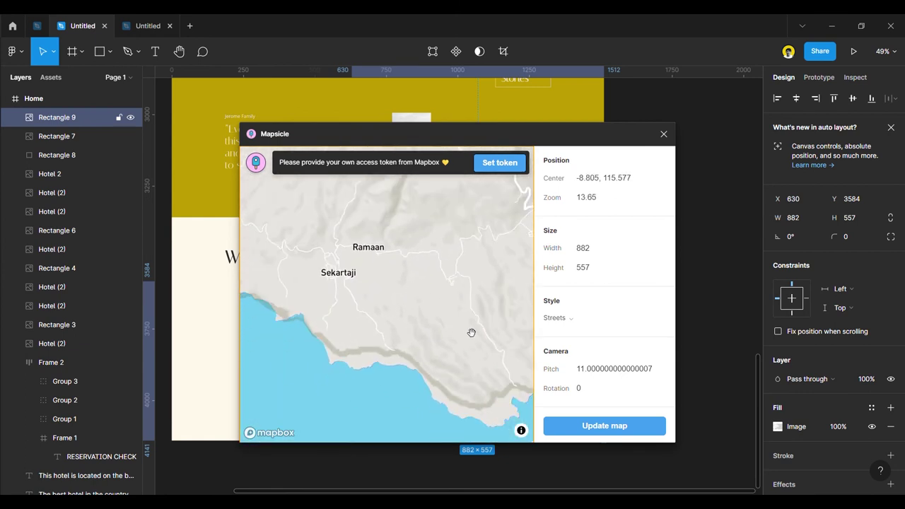
scroll(489, 311, "down", 9)
scroll(376, 296, "up", 5)
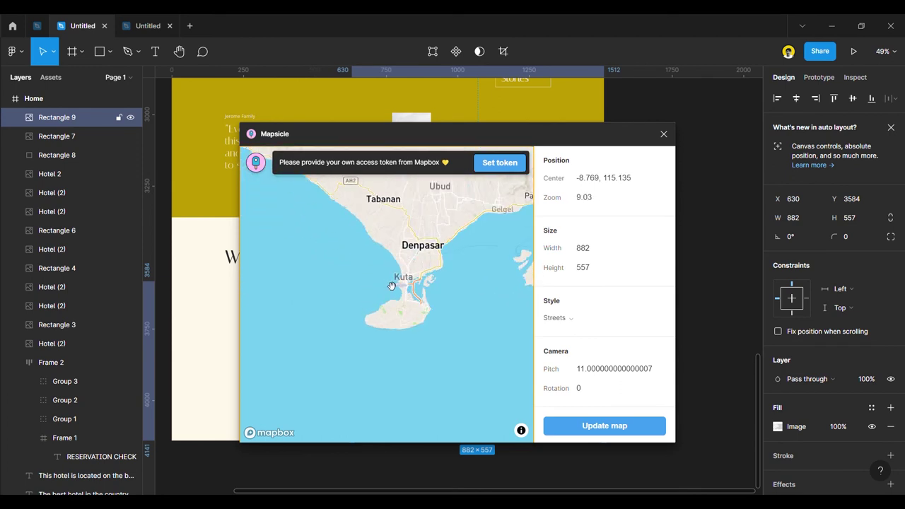
scroll(384, 335, "up", 3)
scroll(430, 333, "down", 5)
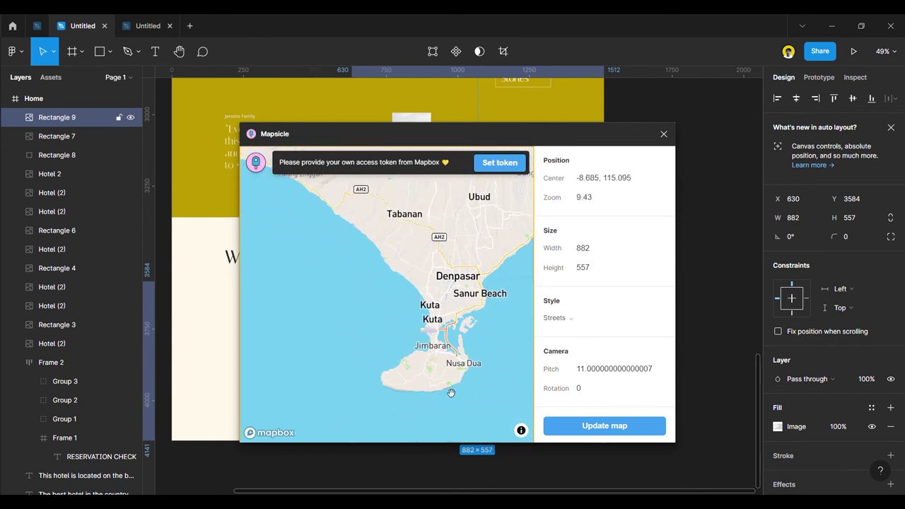
scroll(499, 390, "up", 5)
scroll(498, 390, "up", 5)
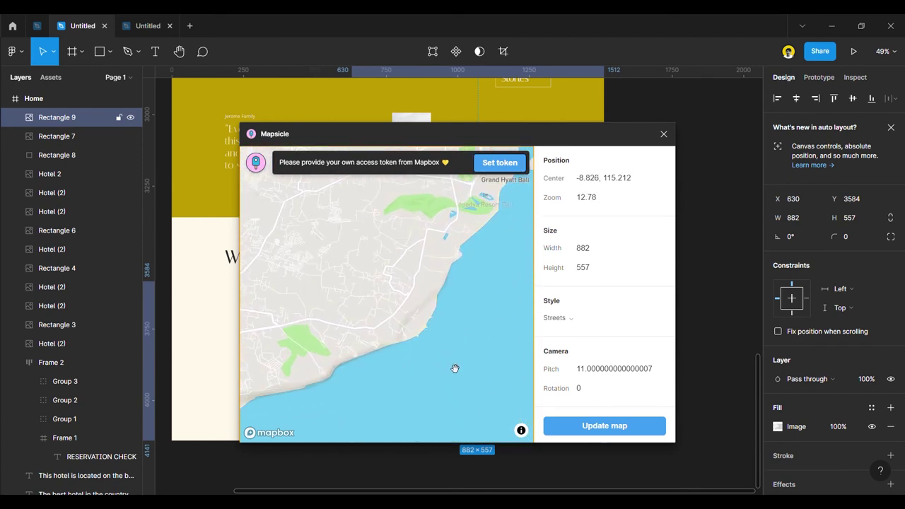
scroll(457, 342, "up", 1)
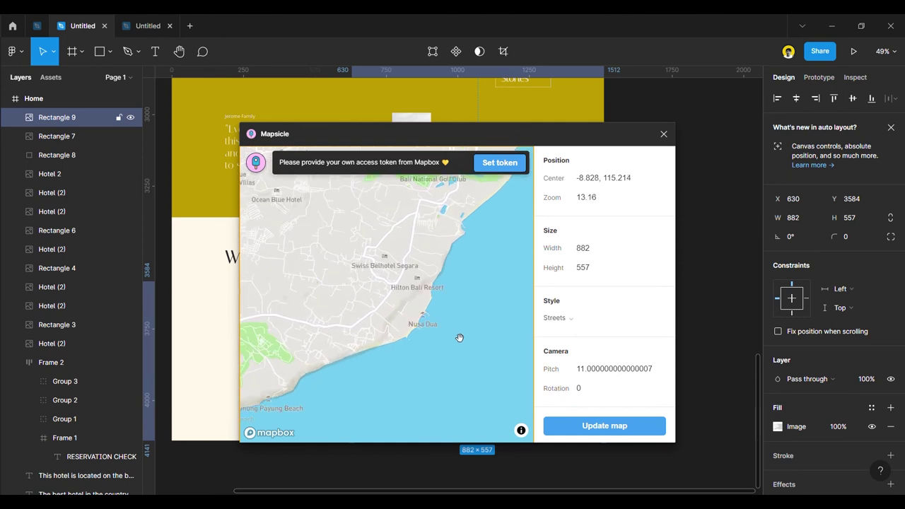
scroll(459, 338, "up", 1)
scroll(459, 338, "up", 2)
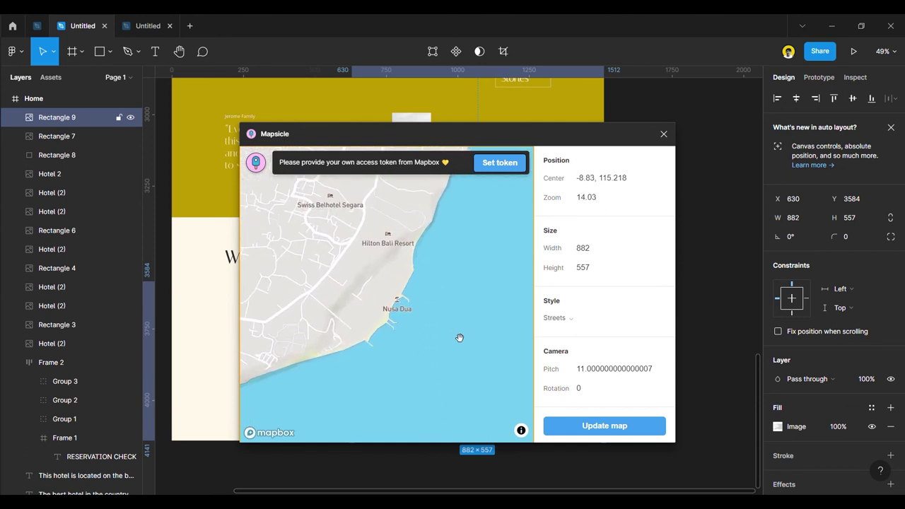
left_click(605, 425)
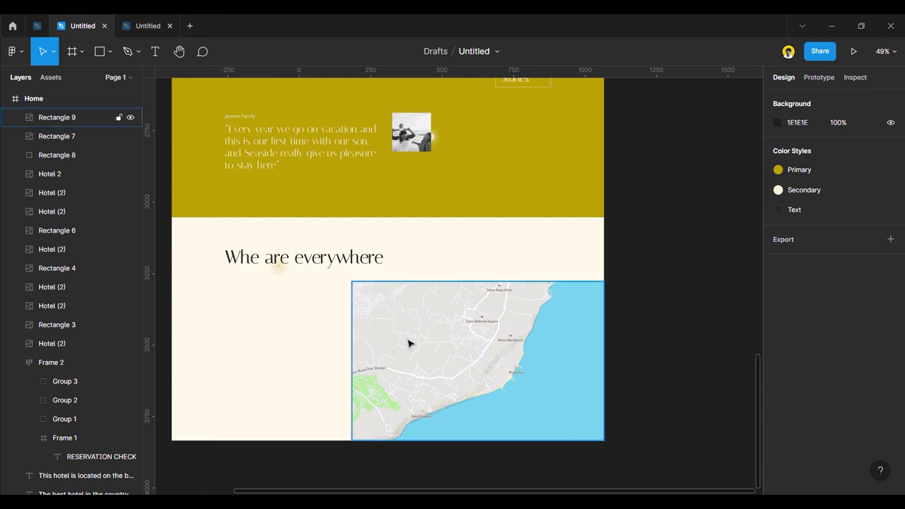
Draw a rectangle below the heading and size it to 889×313.
scroll(406, 342, "down", 3)
left_click_drag(492, 205, 404, 345)
scroll(405, 344, "up", 3)
scroll(404, 344, "up", 5)
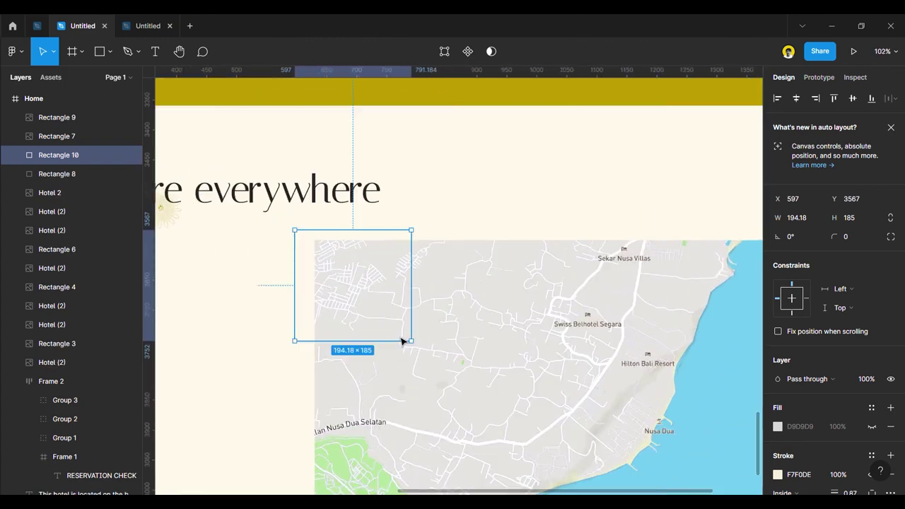
left_click_drag(423, 308, 740, 308)
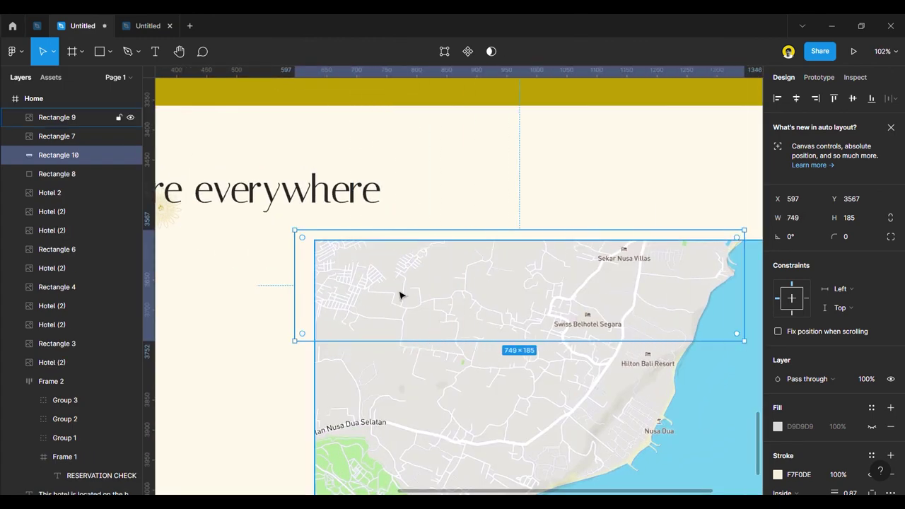
scroll(401, 295, "down", 3)
left_click_drag(601, 303, 648, 302)
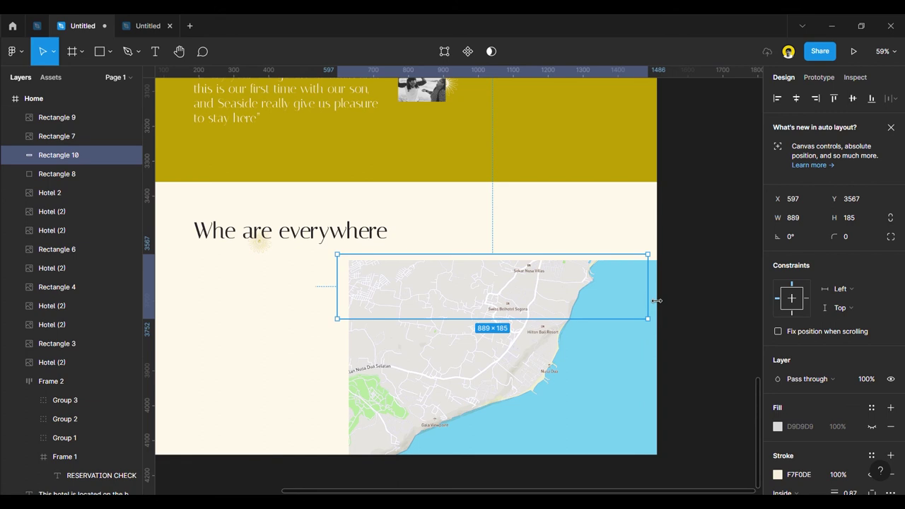
left_click_drag(547, 320, 531, 364)
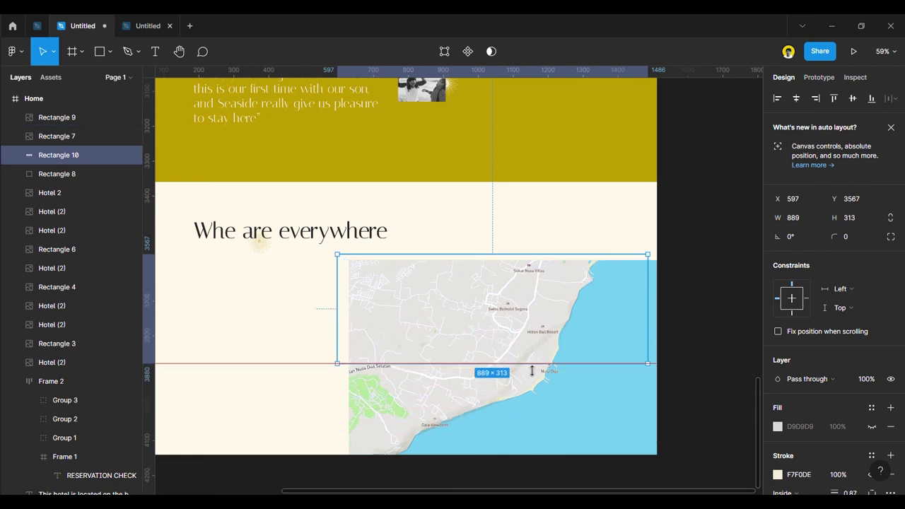
Send the rectangle to the back, give its outline a team colour and shift it slightly right.
right_click(535, 324)
left_click(558, 267)
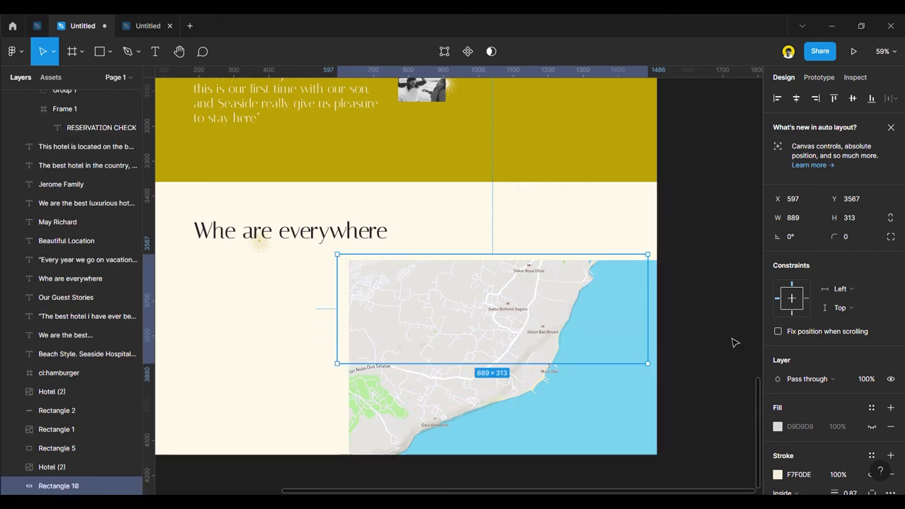
left_click(871, 455)
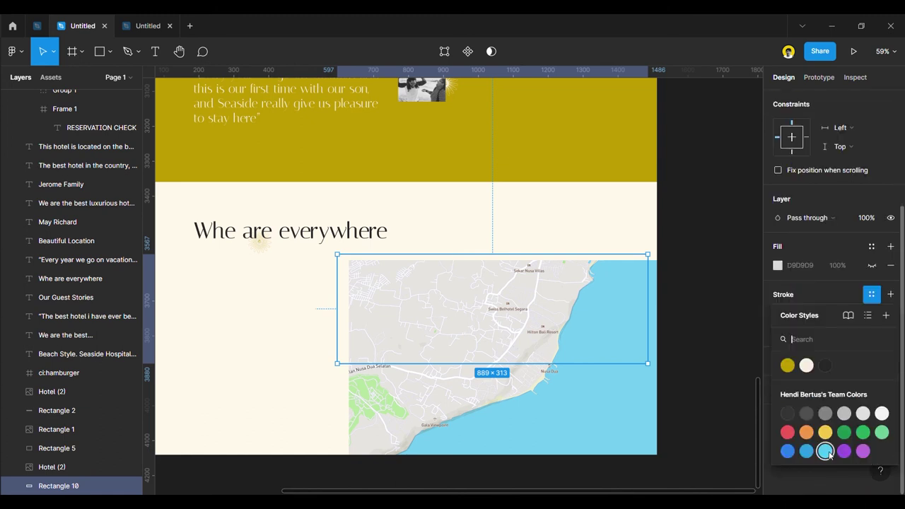
left_click(787, 412)
left_click(704, 315)
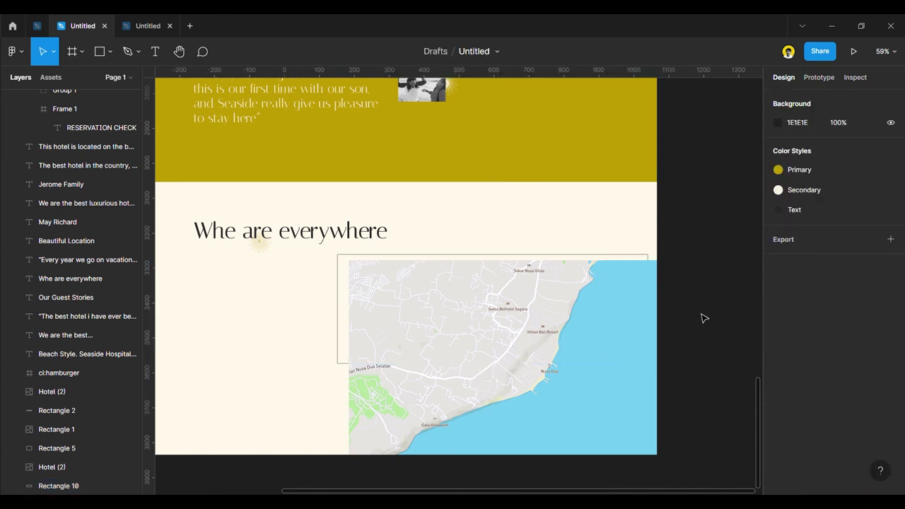
left_click_drag(631, 260, 636, 261)
Change the outline to the yellow Primary colour style and settle the rectangle behind the map.
scroll(818, 445, "down", 3)
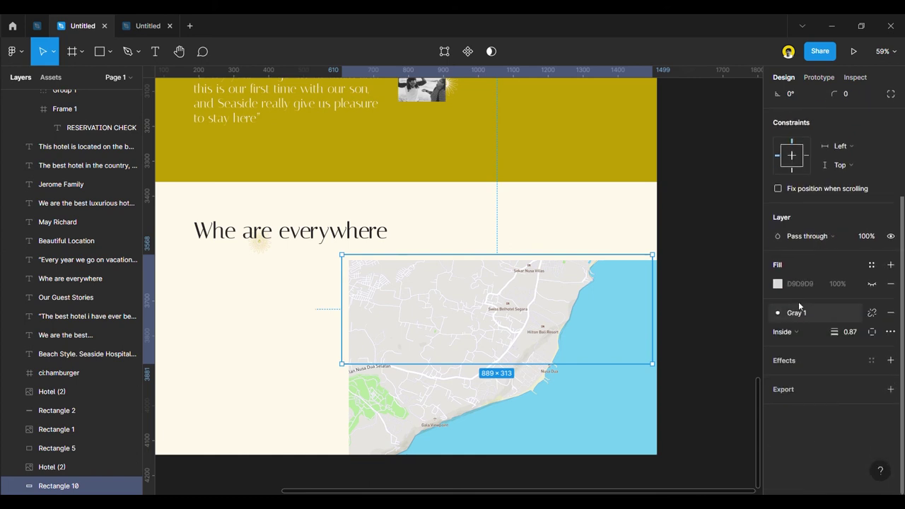
left_click(804, 316)
left_click(807, 365)
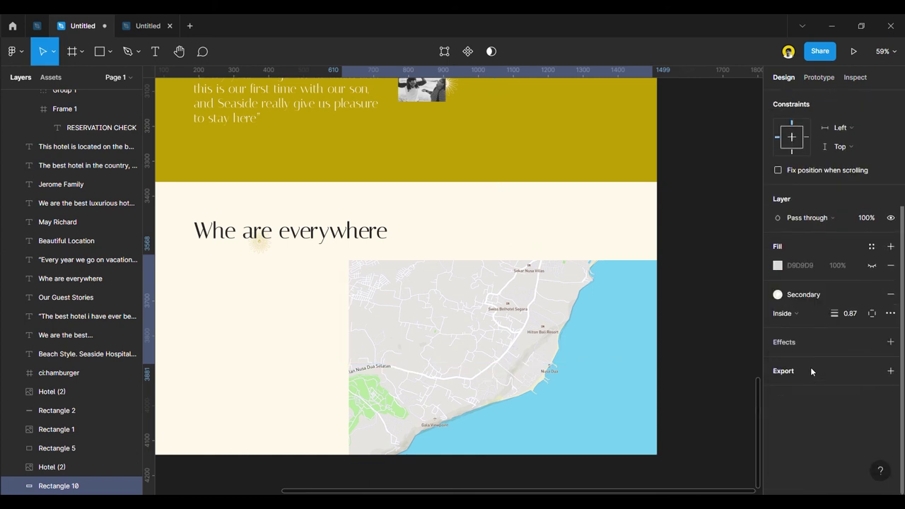
left_click(798, 294)
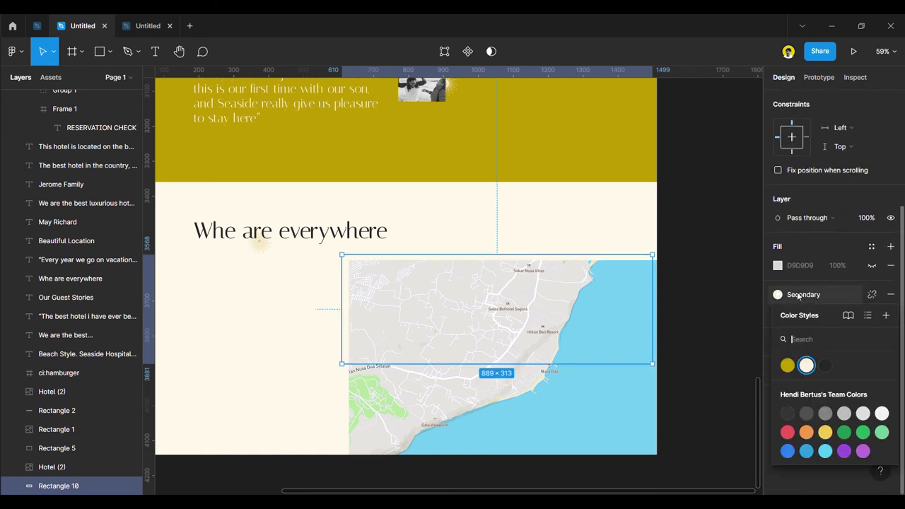
left_click(788, 366)
left_click(710, 297)
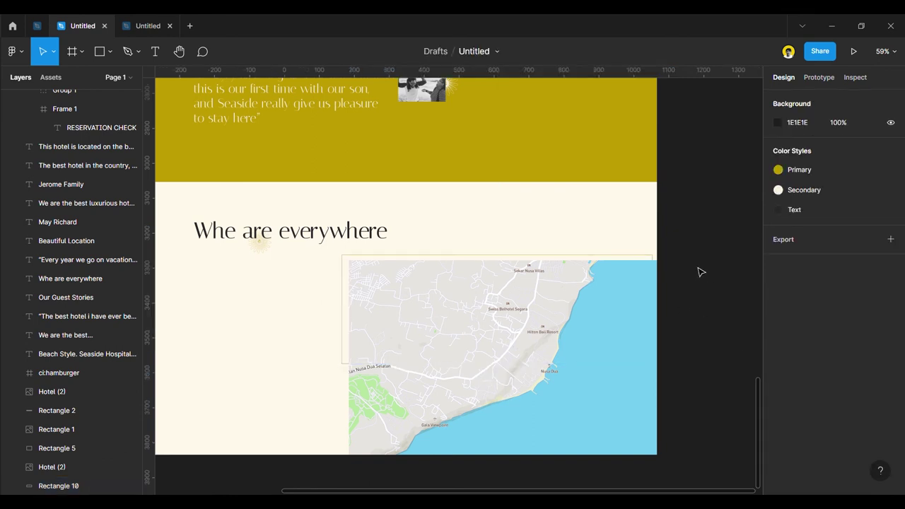
left_click_drag(647, 258, 646, 261)
Move the heading and its small decorative image up together.
left_click(715, 358)
scroll(720, 354, "down", 3)
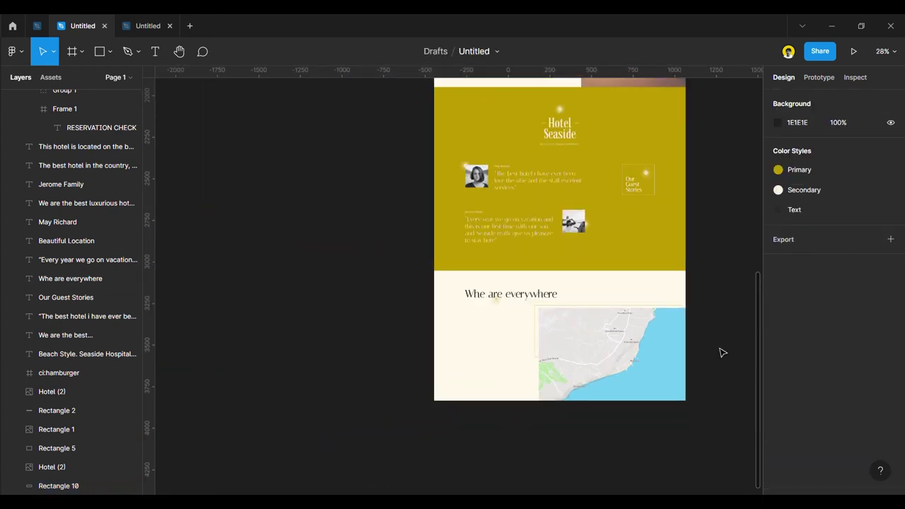
scroll(720, 353, "up", 2)
scroll(497, 344, "up", 2)
left_click(304, 249)
left_click(348, 243, "shift")
left_click_drag(347, 242, 357, 232)
Duplicate the Jerome Family text below the heading and colour it with the dark Text style.
scroll(466, 291, "down", 2)
left_click(693, 323)
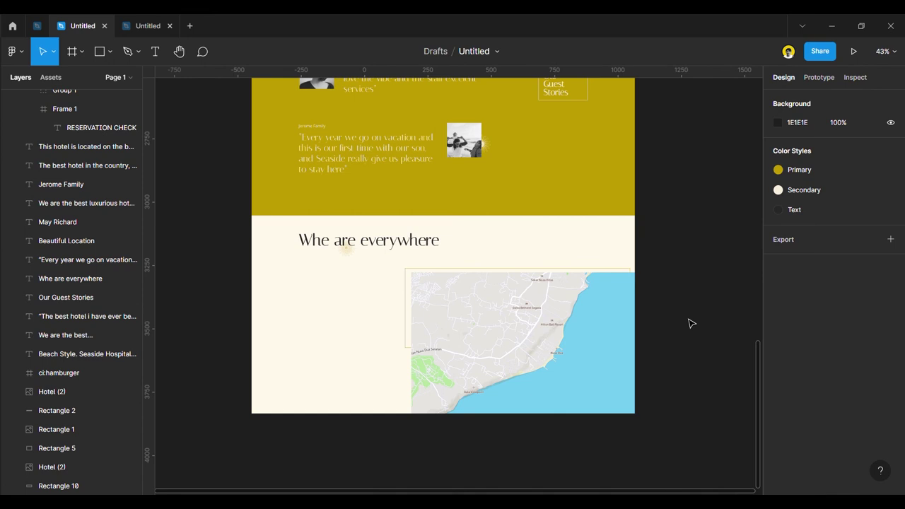
scroll(347, 311, "up", 3)
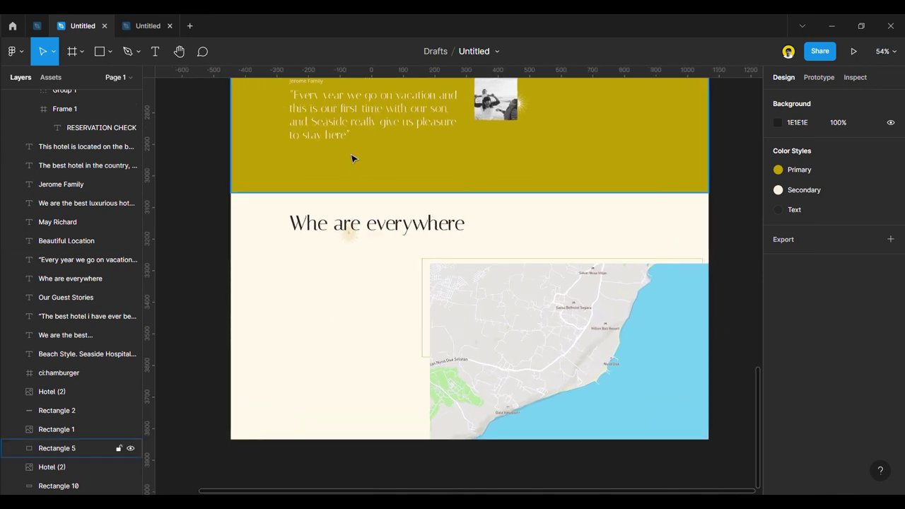
left_click_drag(316, 88, 311, 271)
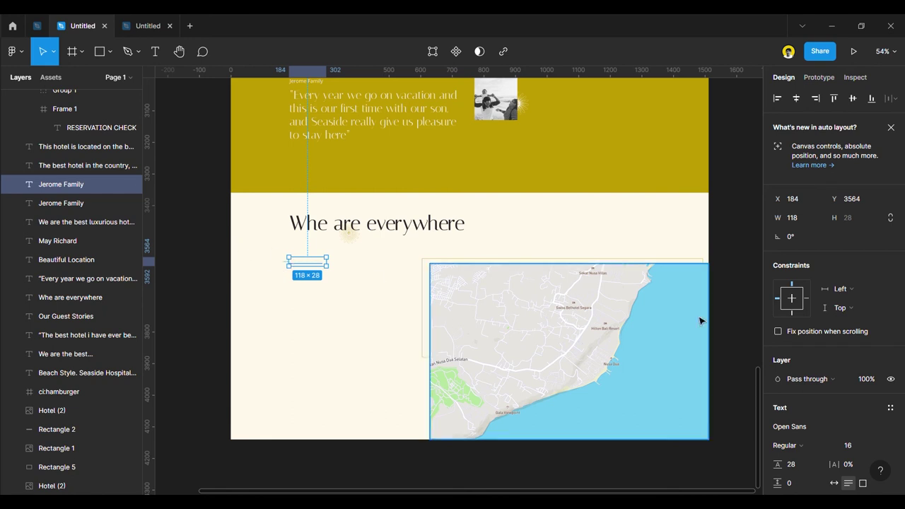
scroll(818, 403, "down", 3)
left_click(802, 300)
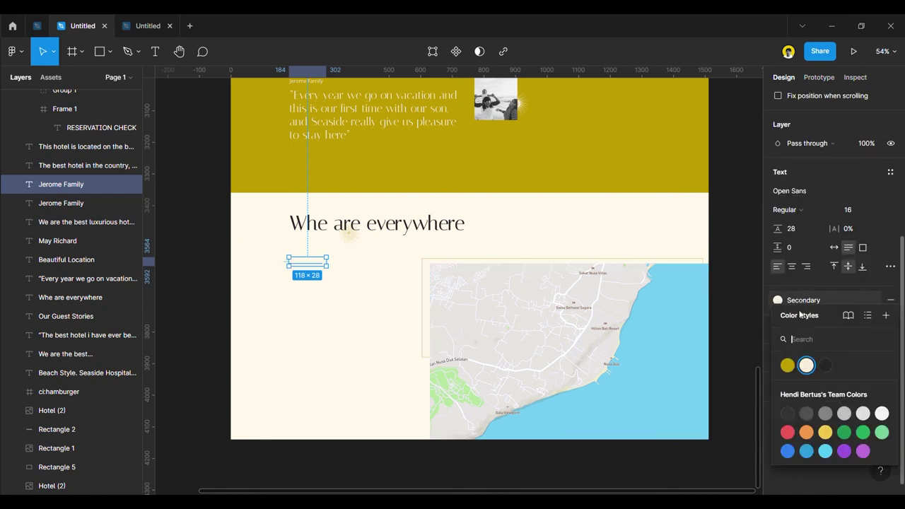
left_click(824, 366)
Insert a filled location-pin icon from the Iconify plugin via a 'location' search.
right_click(214, 255)
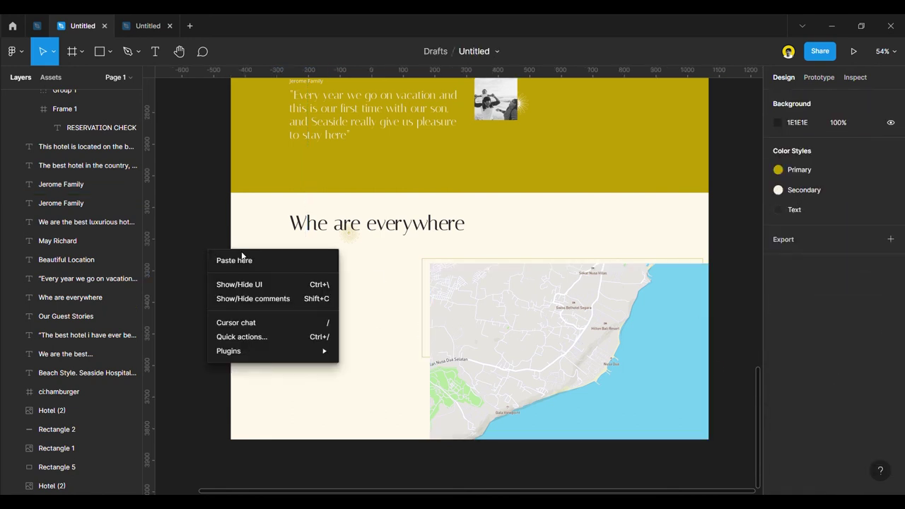
mouse_move(318, 354)
left_click(408, 323)
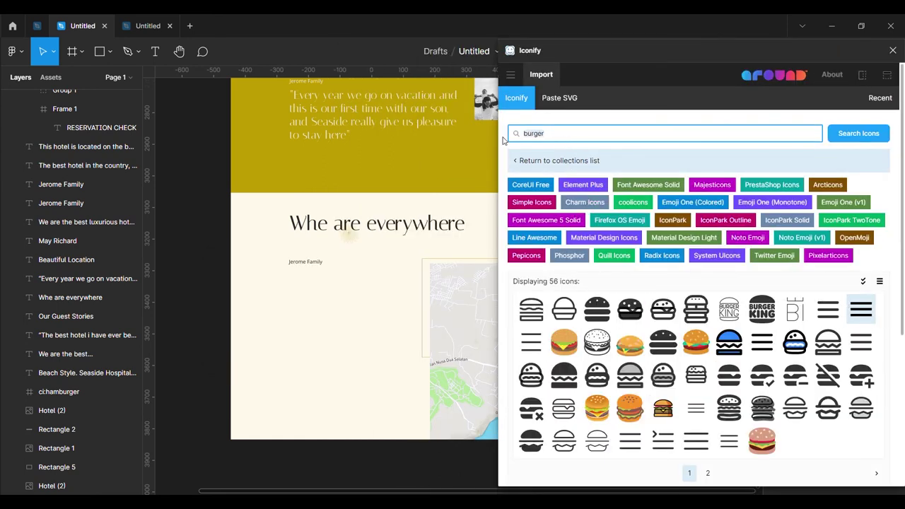
key("BackSpace")
type("location")
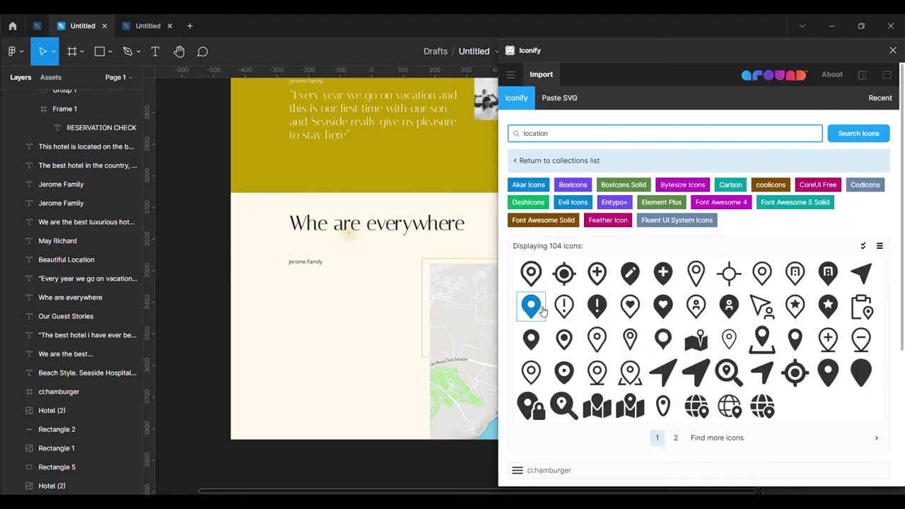
left_click(538, 310)
left_click_drag(342, 274, 338, 273)
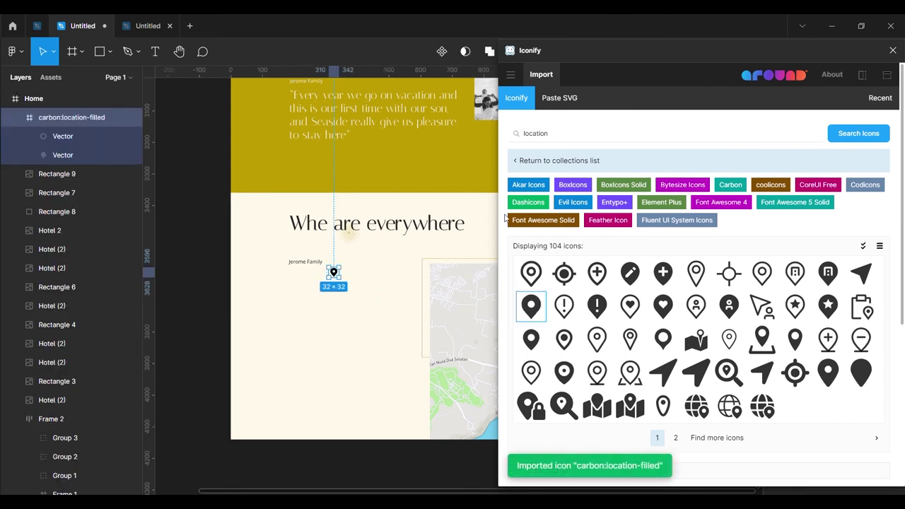
left_click(892, 51)
Move the pin beside the Jerome Family text and select both together.
scroll(297, 265, "up", 5)
left_click_drag(380, 297, 335, 276)
left_click(289, 277)
left_click(283, 270)
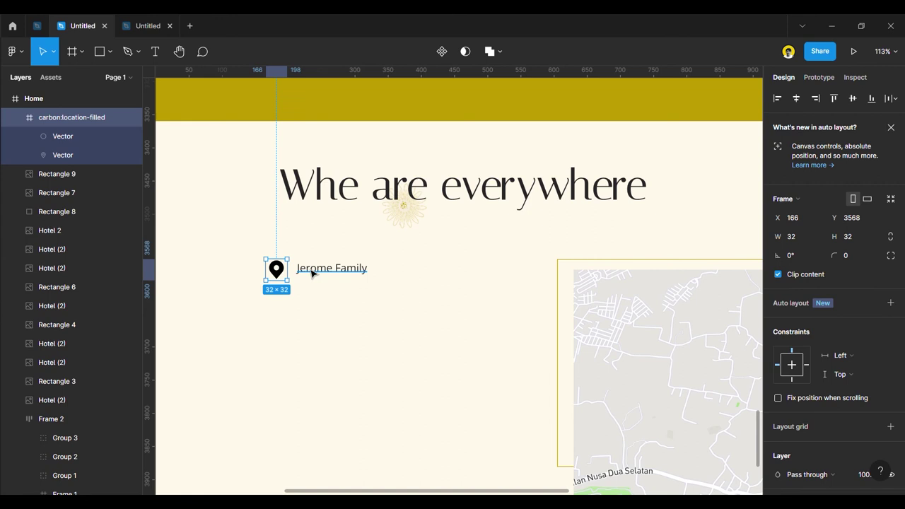
left_click(312, 274, "shift")
Shift the pin and Jerome Family caption slightly right.
scroll(838, 420, "down", 1)
scroll(844, 347, "up", 1)
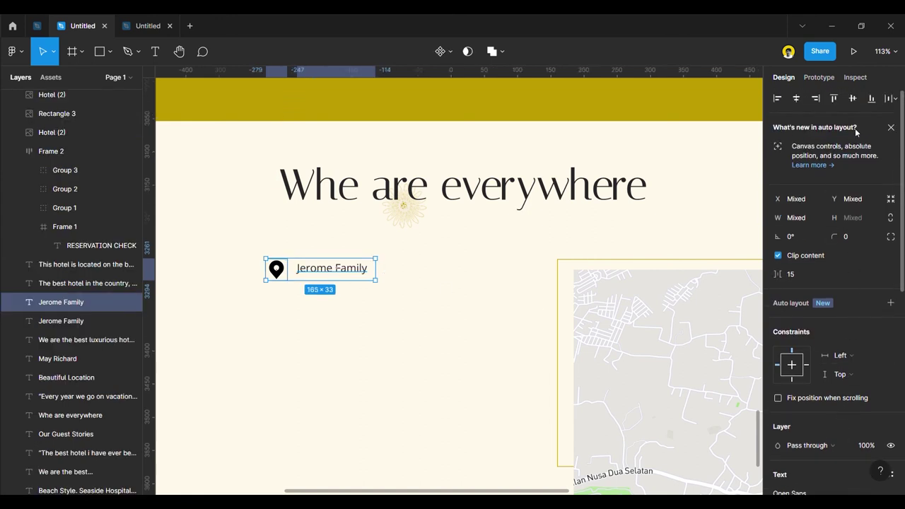
left_click_drag(323, 274, 338, 276)
scroll(363, 319, "down", 5)
left_click(218, 308)
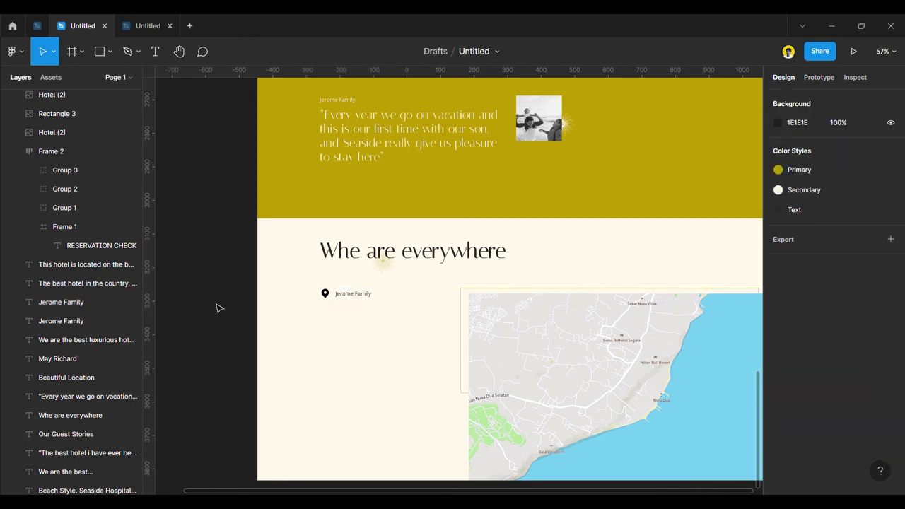
Colour the Jerome Family caption with the yellow Primary style.
scroll(326, 311, "up", 3)
left_click(359, 290)
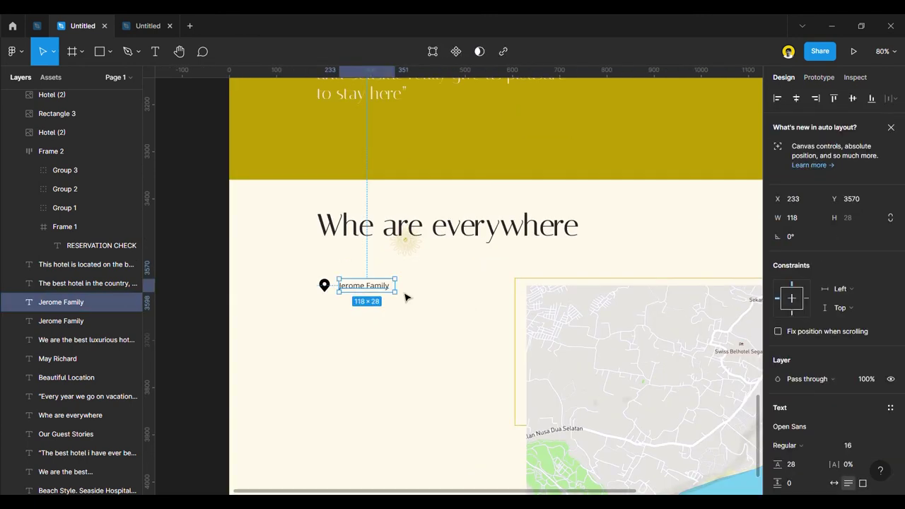
scroll(767, 409, "down", 3)
left_click(791, 359)
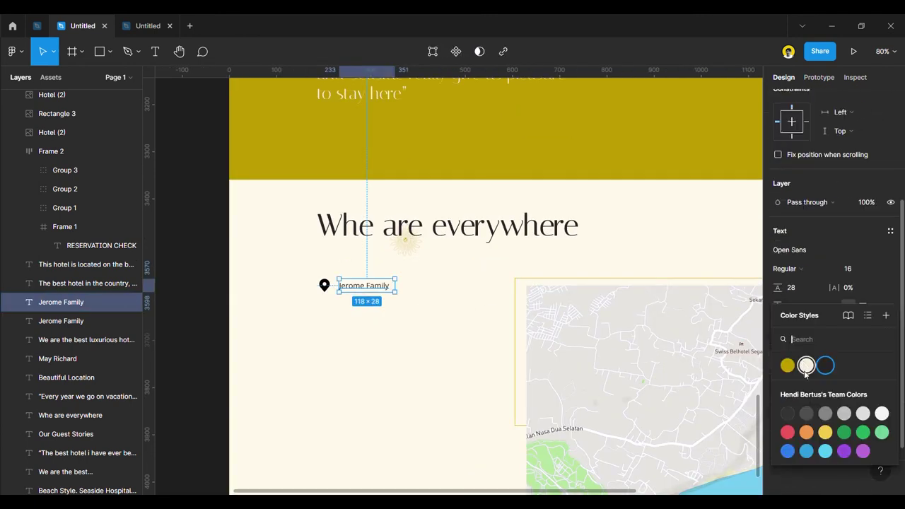
left_click(789, 366)
left_click(205, 309)
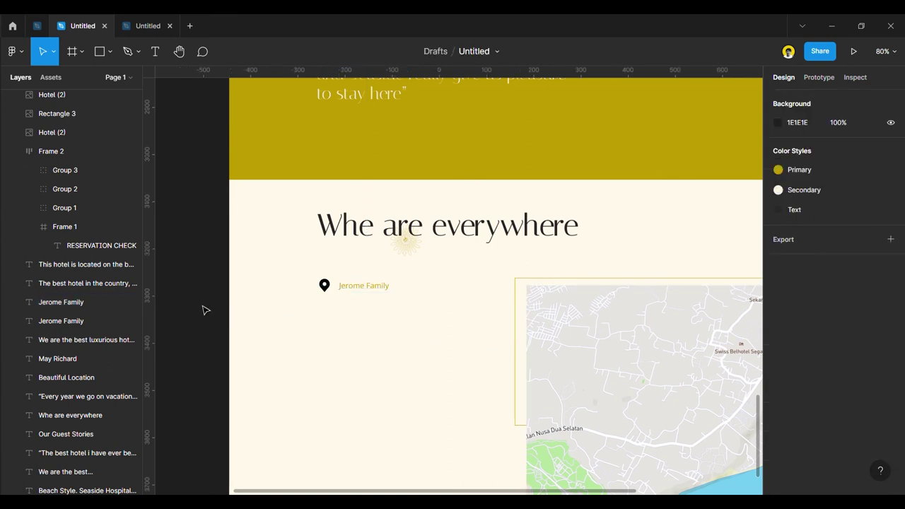
scroll(202, 310, "down", 2)
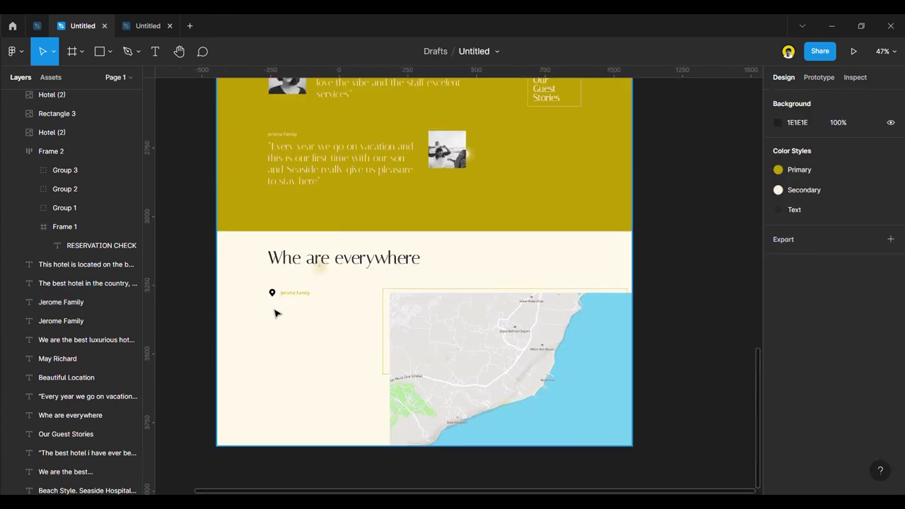
scroll(278, 311, "up", 2)
Change the text to 'Seaside Beach' and duplicate it just below.
double_click(305, 285)
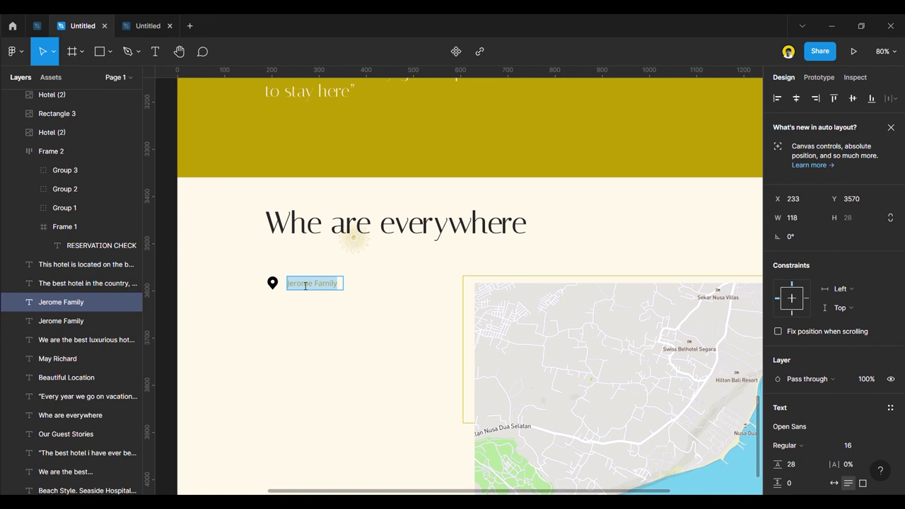
type("Seaside Beach")
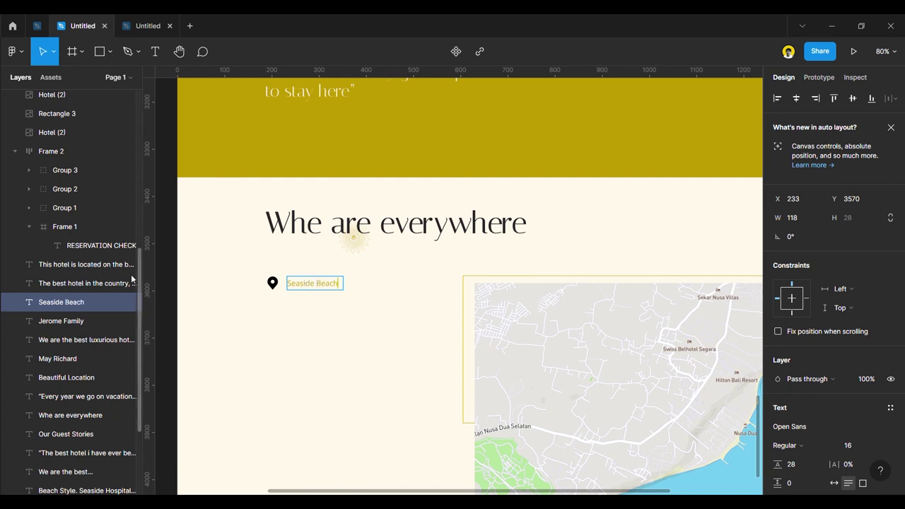
left_click(178, 255)
left_click_drag(320, 291, 317, 309, "alt")
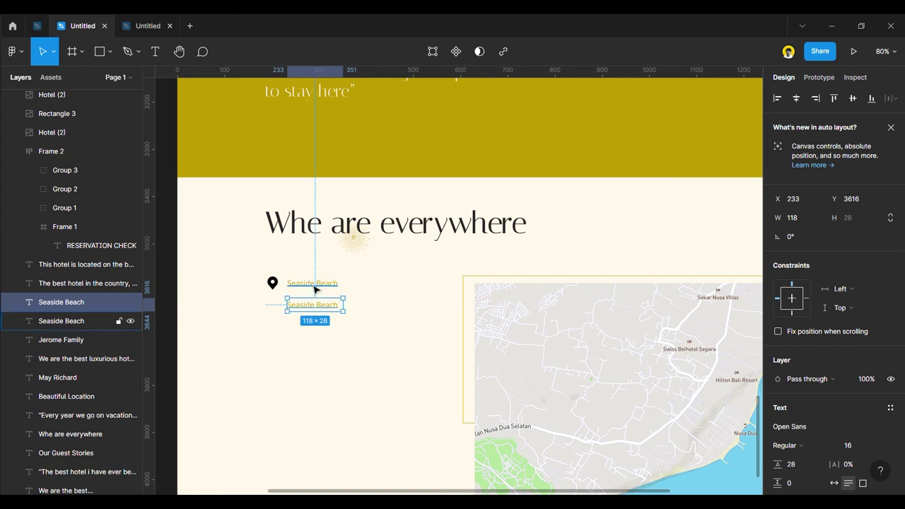
Edit the upper copy to read 'Seaside Hotel One' on a single line.
double_click(318, 287)
left_click(328, 285)
left_click(357, 296, "shift")
type("Hotel")
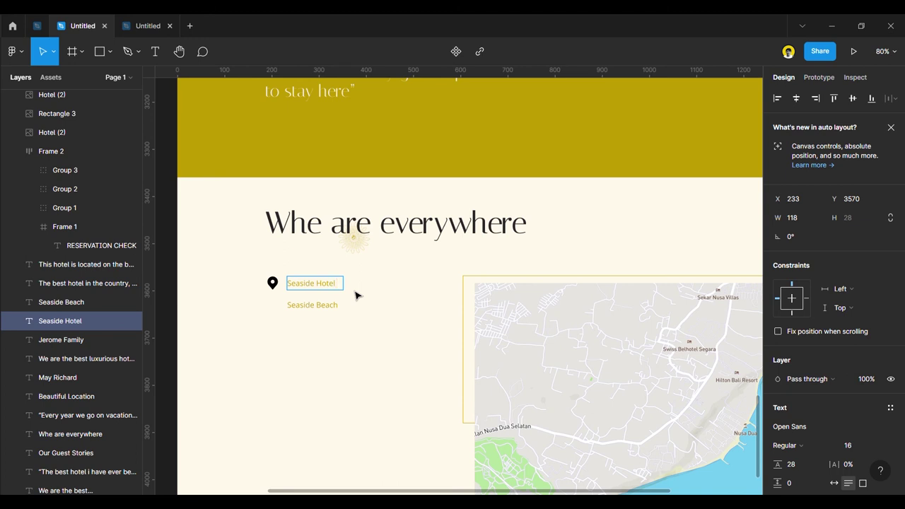
type(" One")
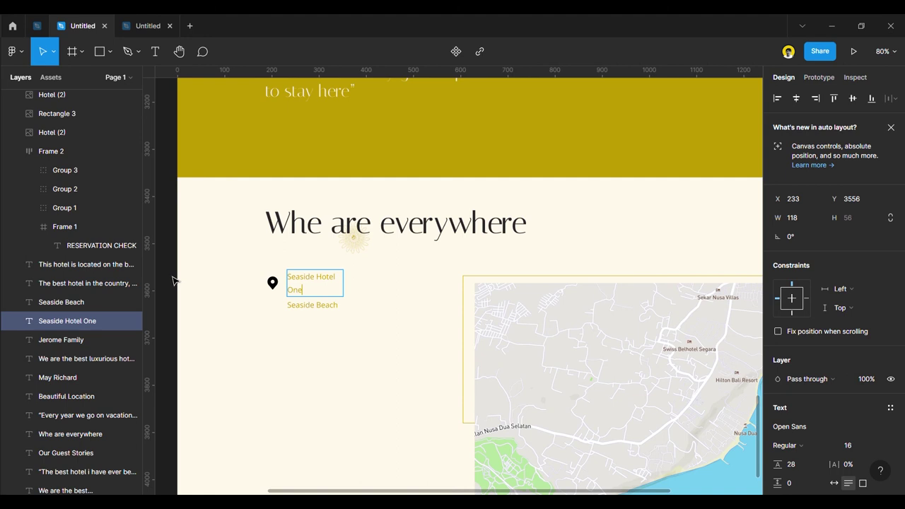
key("Escape")
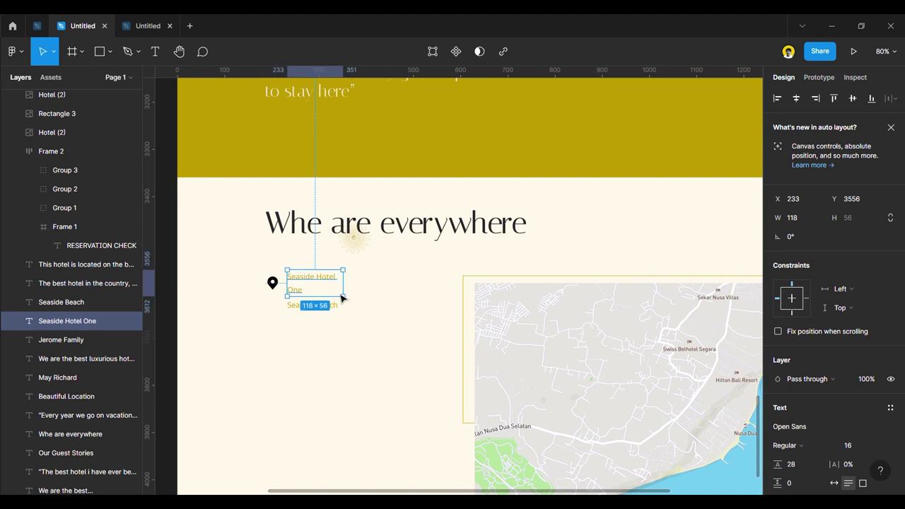
left_click_drag(358, 291, 338, 287)
Edit the lower copy to 'Seaside Beach Bali Indonesia' and widen it to one line.
left_click(315, 304)
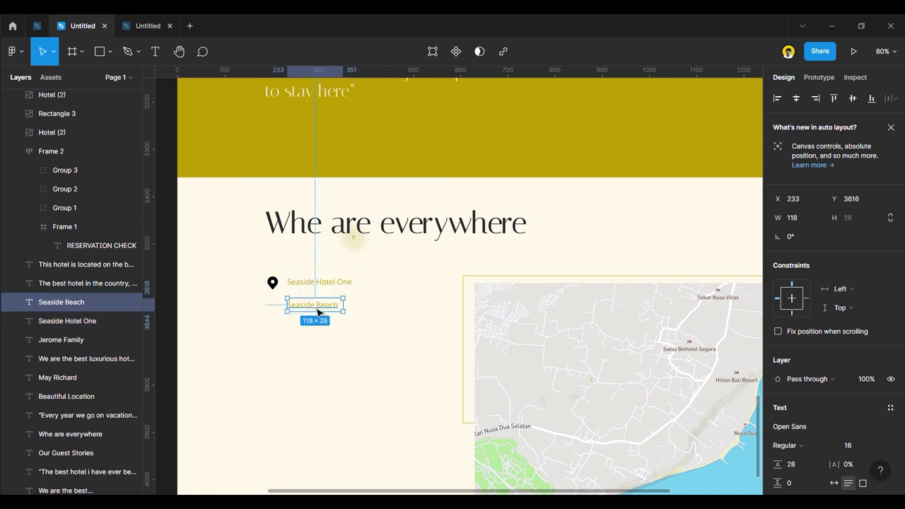
double_click(321, 310)
left_click(342, 309)
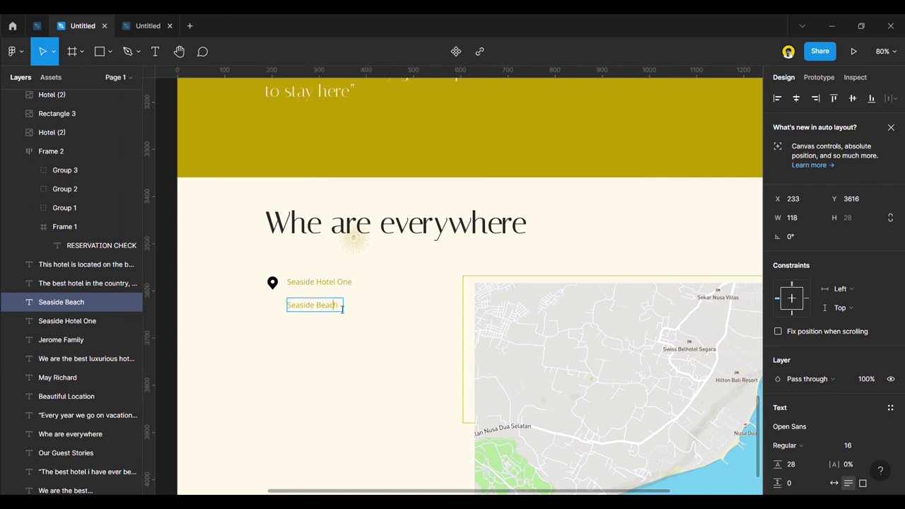
type("Bali Indonesia")
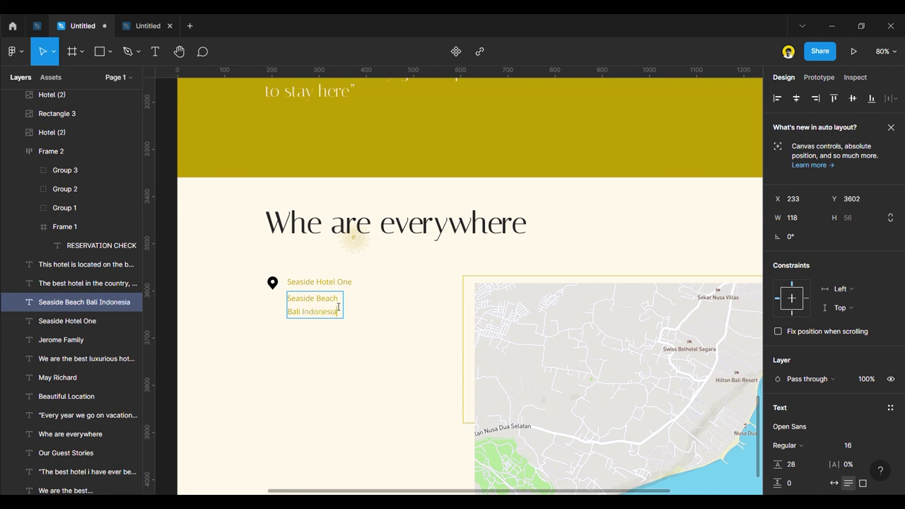
key("Escape")
left_click_drag(345, 312, 407, 312)
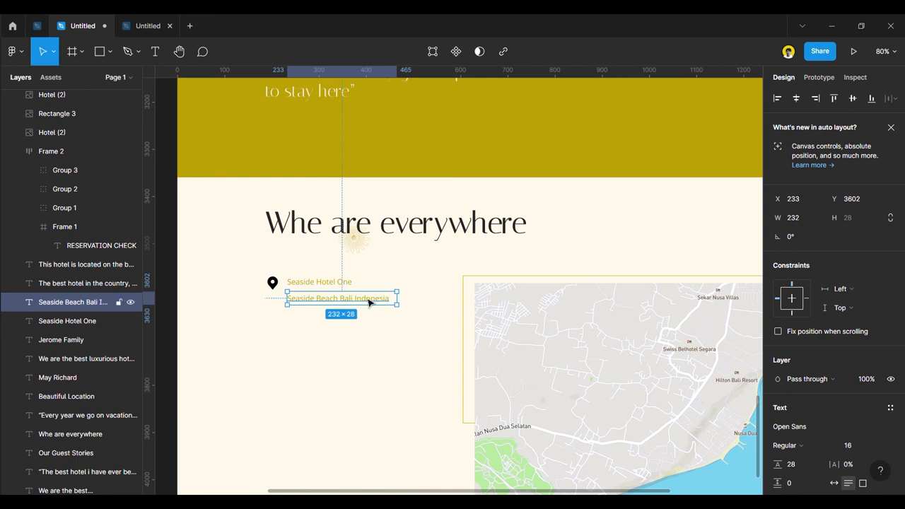
Set the 'Seaside Hotel One' title to Bold weight.
left_click(345, 284)
left_click(798, 444)
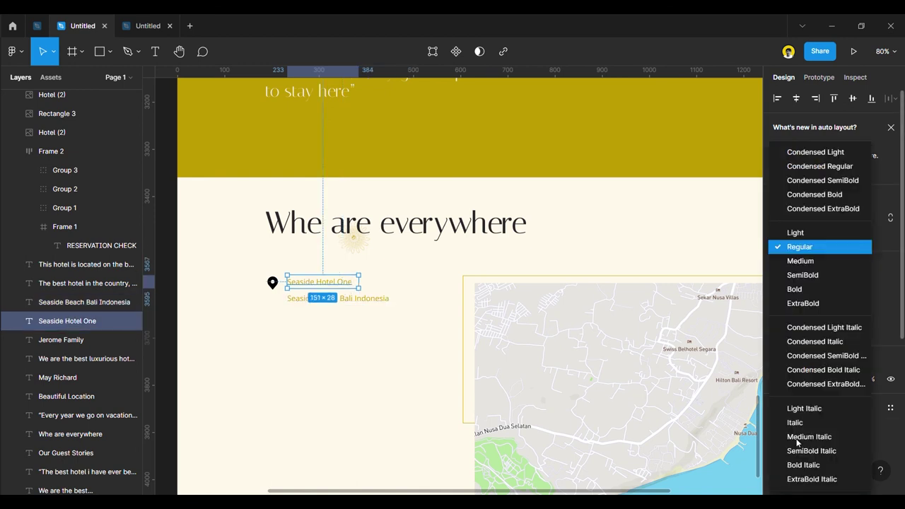
left_click(802, 296)
scroll(368, 306, "down", 1)
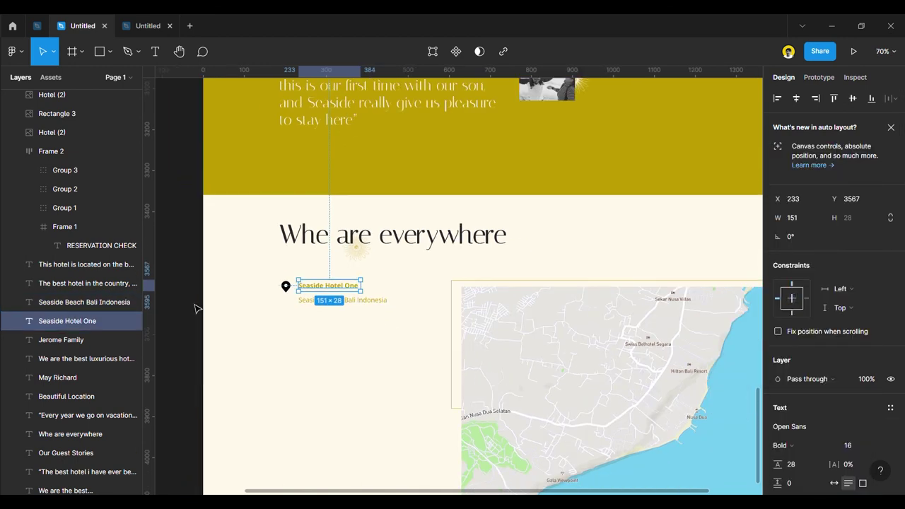
left_click(194, 313)
scroll(194, 313, "down", 2)
scroll(296, 326, "up", 3)
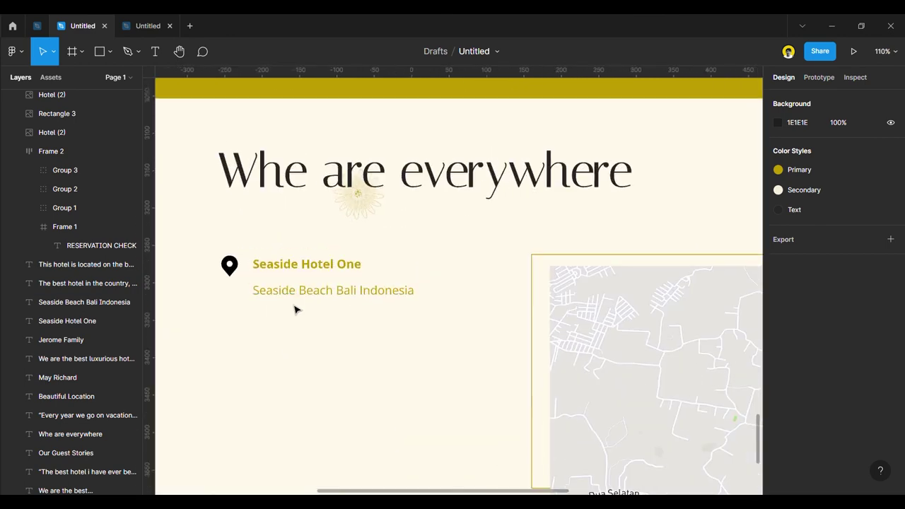
Duplicate the address line below and replace it with the hotel's phone number.
left_click(296, 293)
left_click_drag(296, 293, 317, 320, "alt")
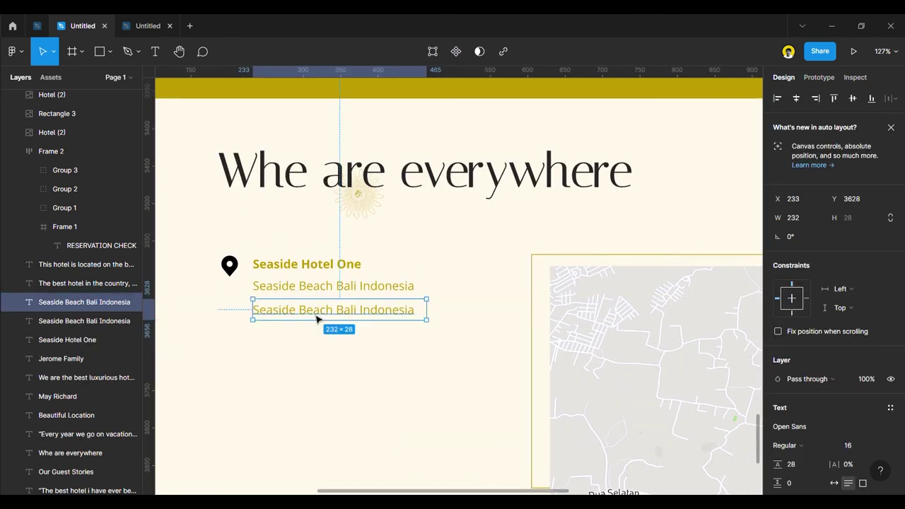
double_click(317, 316)
type("(")
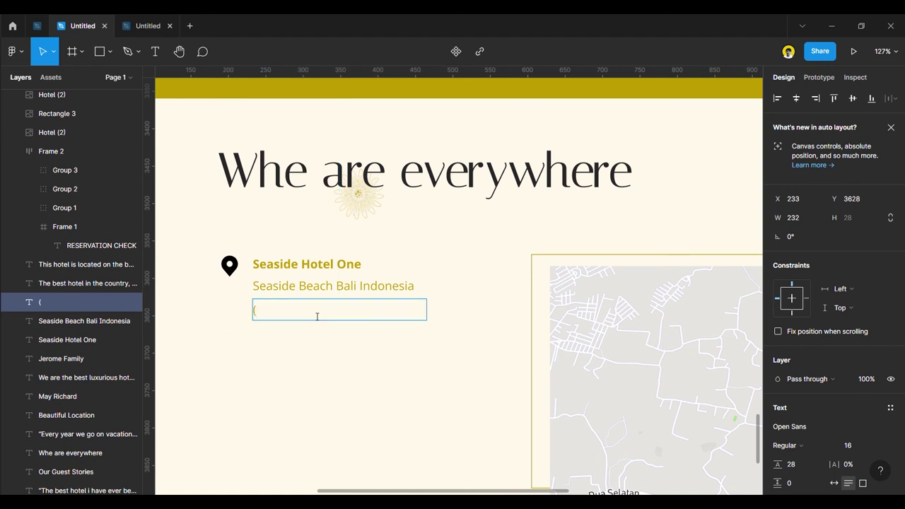
type("62) 5667293")
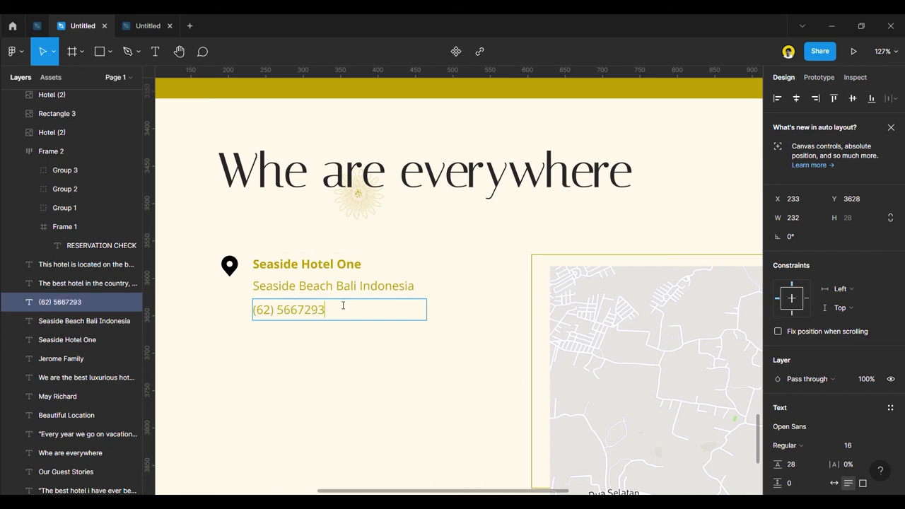
scroll(196, 295, "down", 5)
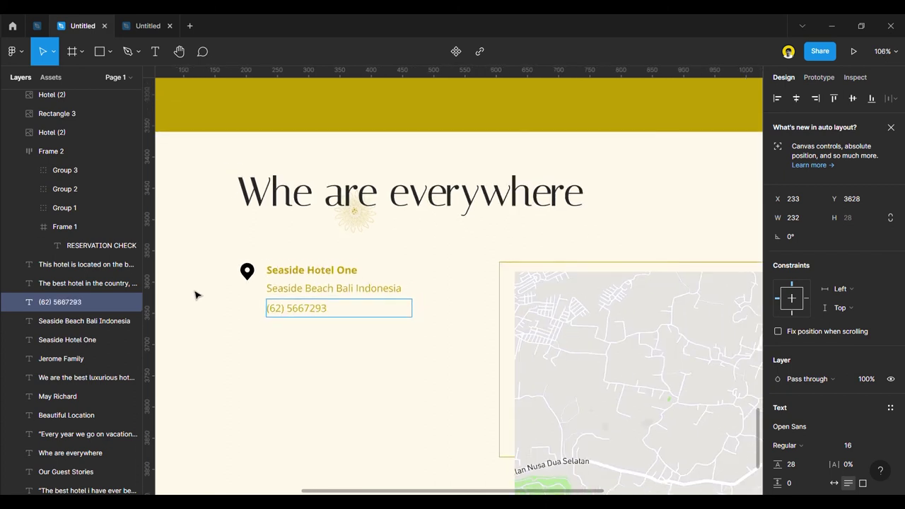
key("Escape")
key("Escape")
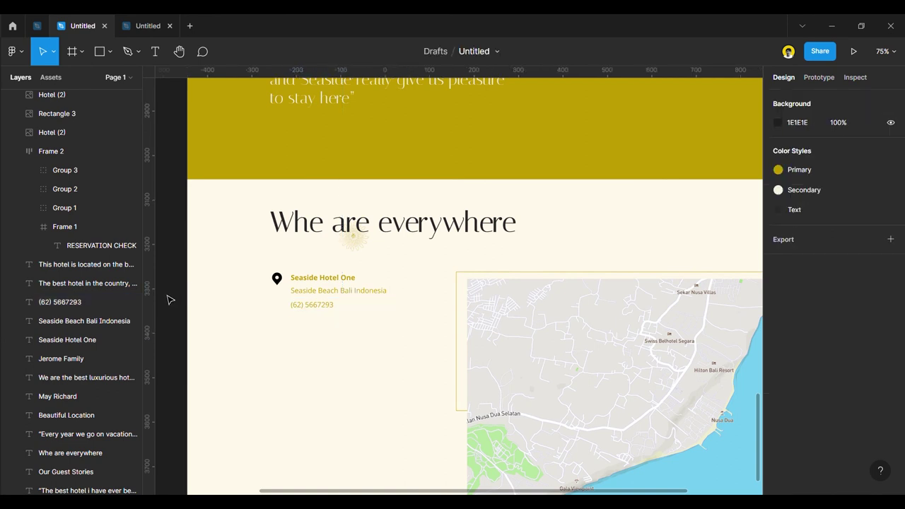
Duplicate the pin, title, address and phone lines as a second block below.
left_click(276, 277)
left_click(317, 280, "shift")
left_click(315, 290, "shift")
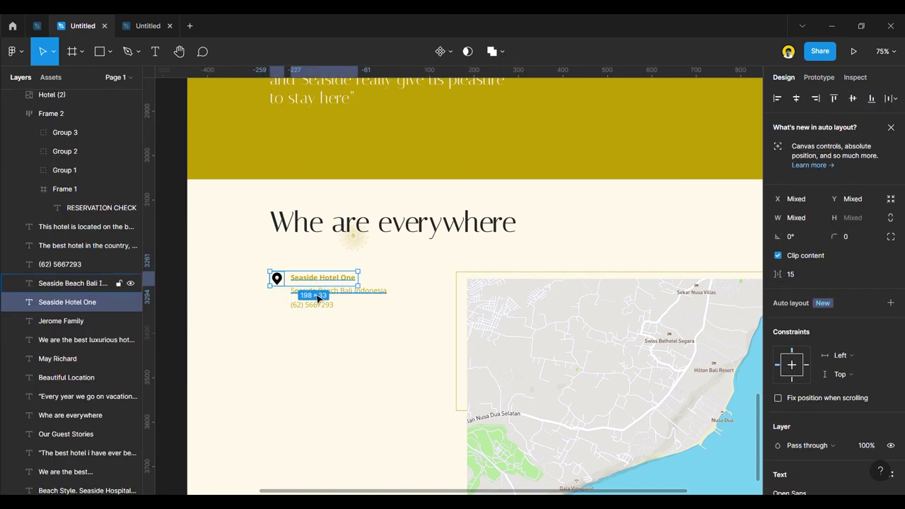
left_click(315, 304, "shift")
left_click_drag(323, 297, 321, 356)
left_click(198, 319)
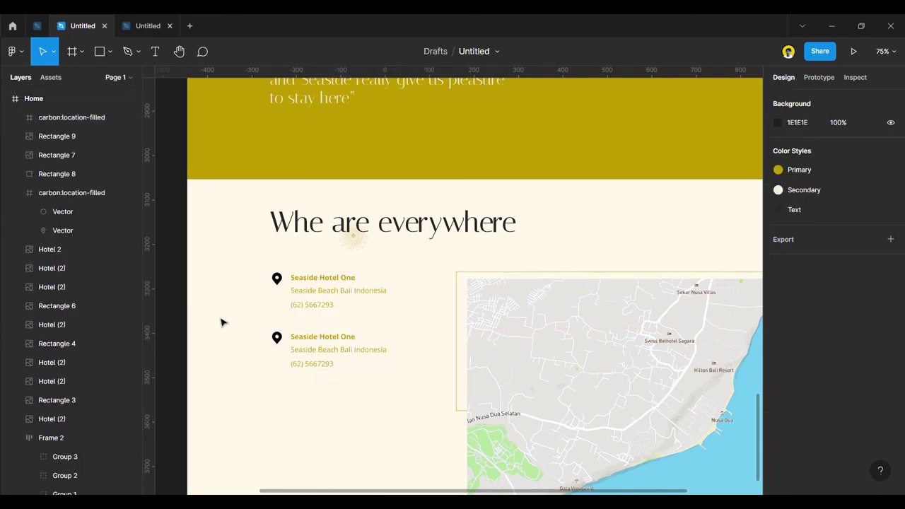
Apply the black Text colour style to both hotel names.
left_click(322, 338)
left_click(320, 278, "shift")
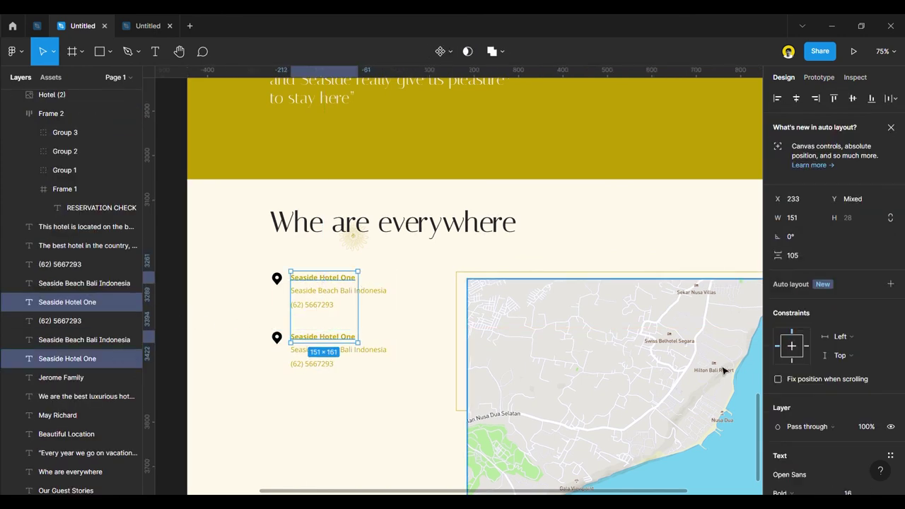
scroll(687, 347, "down", 3)
scroll(802, 417, "down", 3)
scroll(810, 432, "down", 3)
left_click(798, 345)
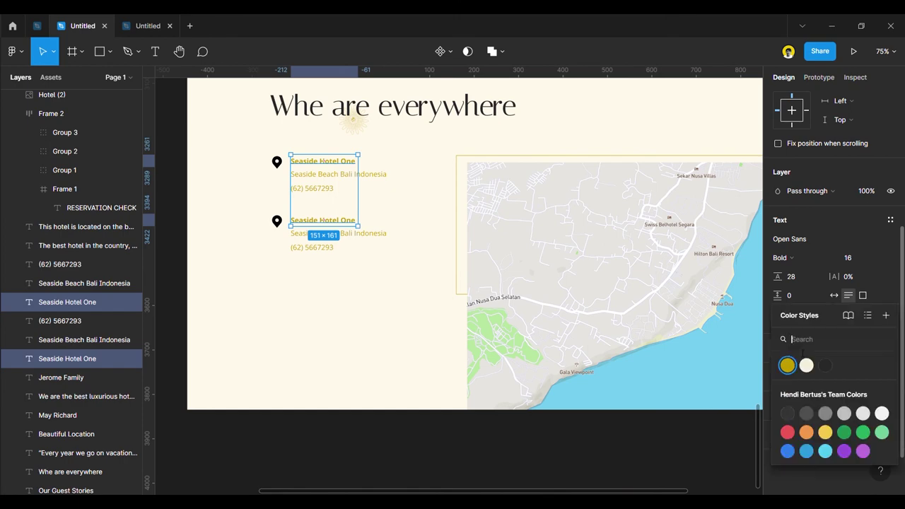
left_click(825, 365)
left_click(608, 450)
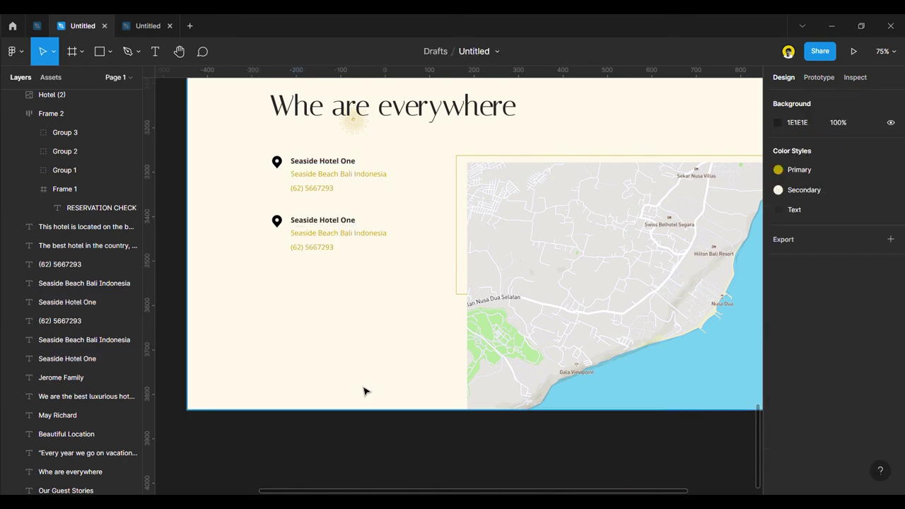
Rename the second title to 'Seaside Hotel Two' and highlight the word Seaside.
scroll(360, 322, "down", 5)
scroll(360, 321, "up", 5)
double_click(347, 280)
left_click(339, 279)
double_click(339, 279)
type("Two")
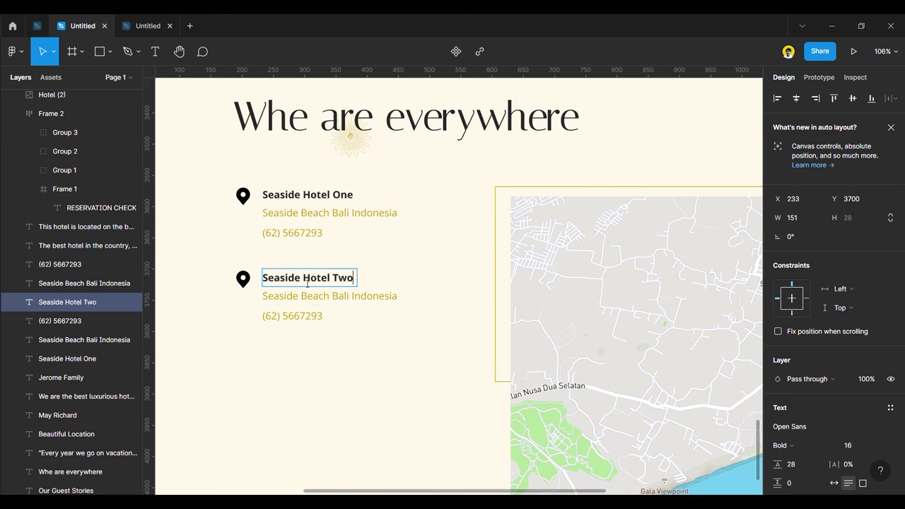
left_click_drag(302, 280, 266, 281)
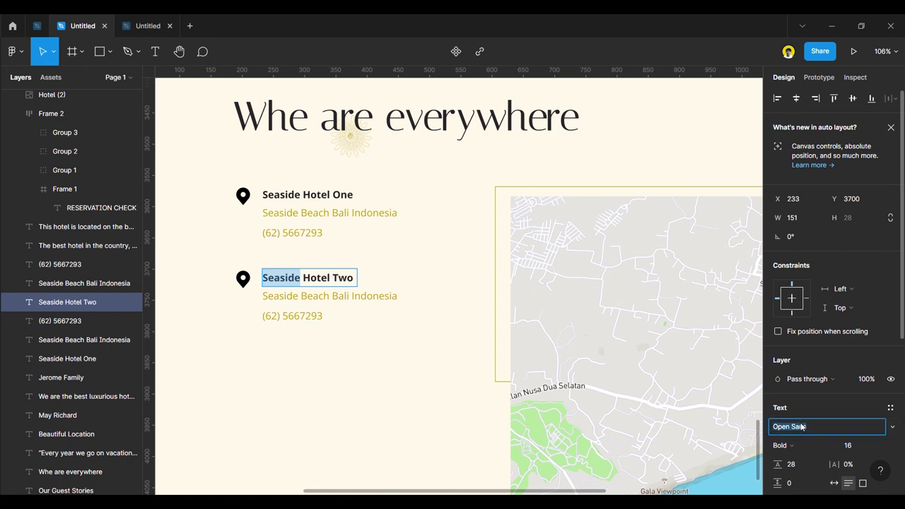
Set 'Seaside' in Seaside Hotel Two to Italiana at size 24 and fit the title on one line.
left_click(551, 131)
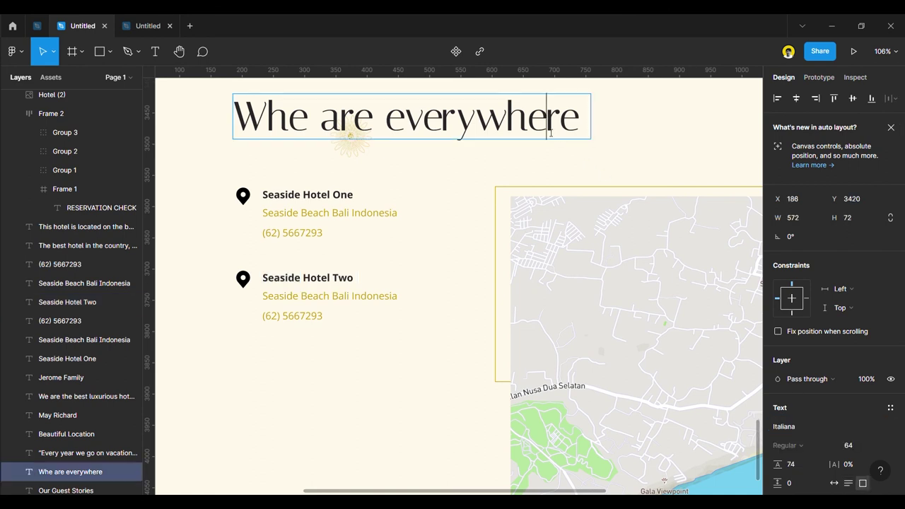
double_click(303, 279)
left_click(797, 429)
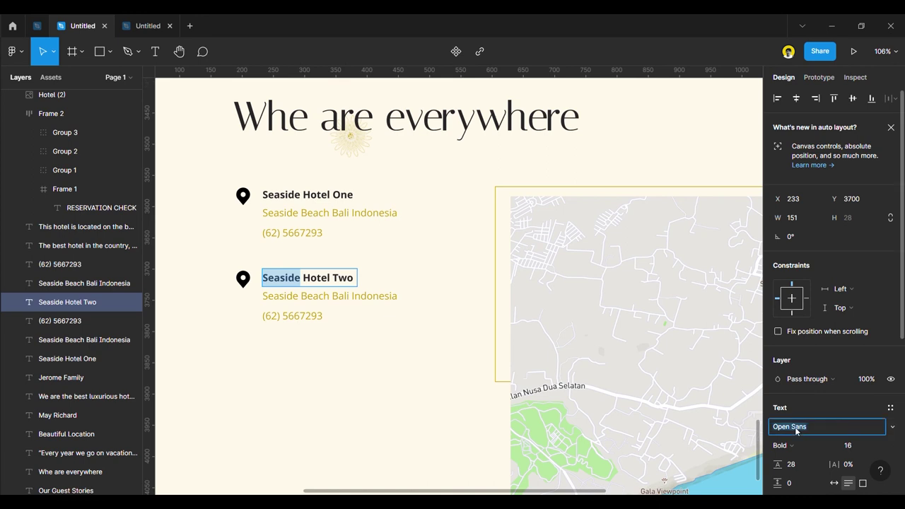
type("Italiana")
key("Return")
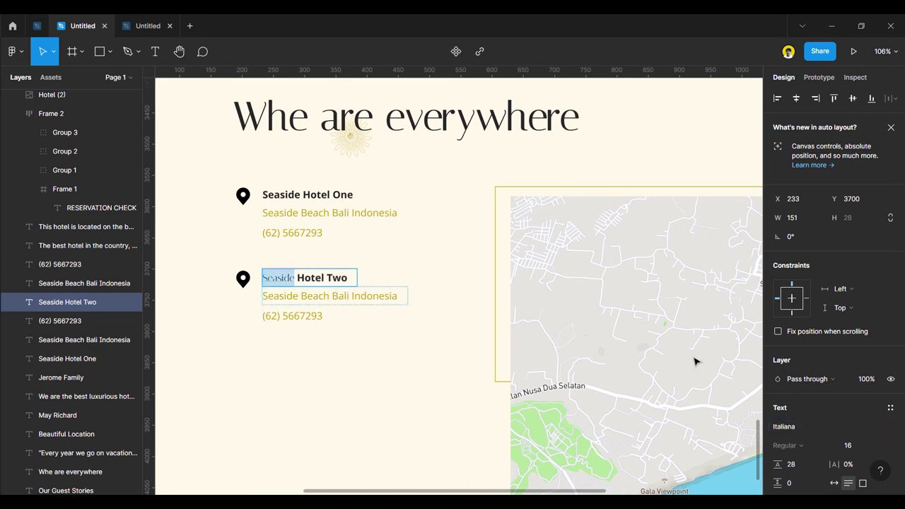
left_click(877, 446)
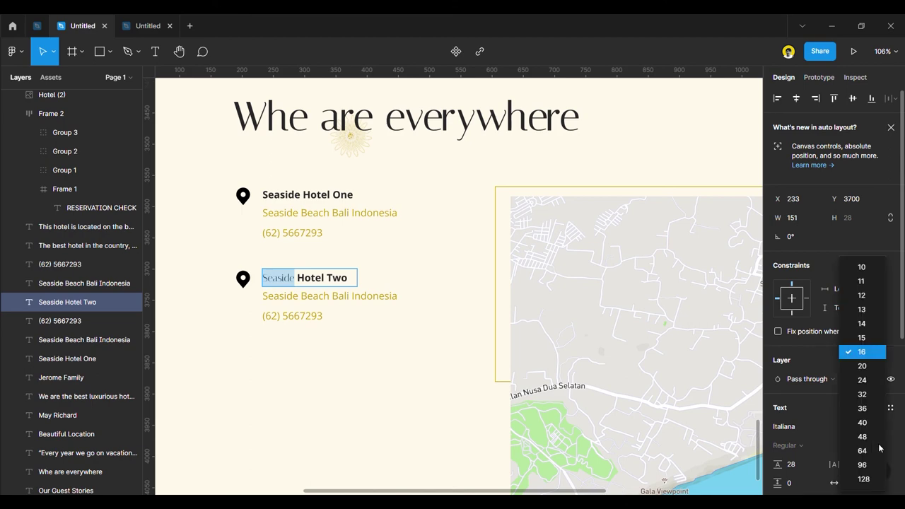
left_click(869, 379)
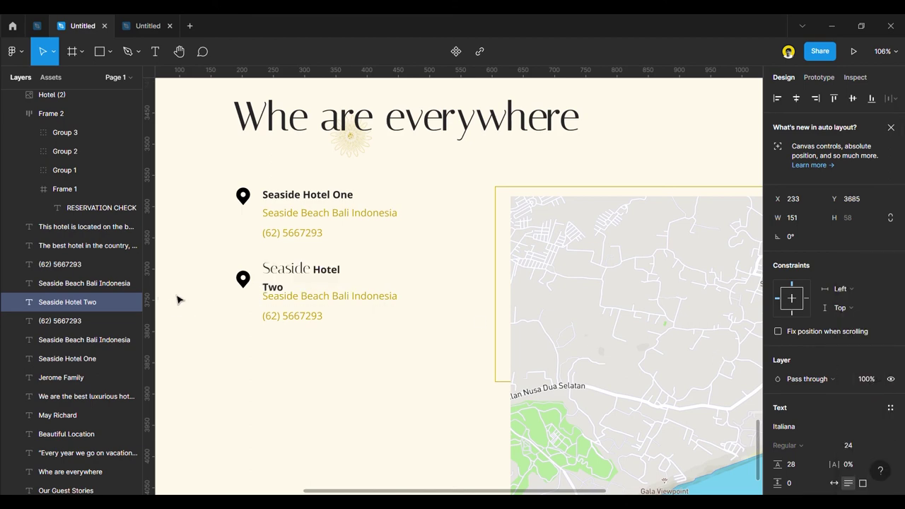
scroll(332, 353, "down", 3)
key("Escape")
left_click_drag(361, 300, 335, 299)
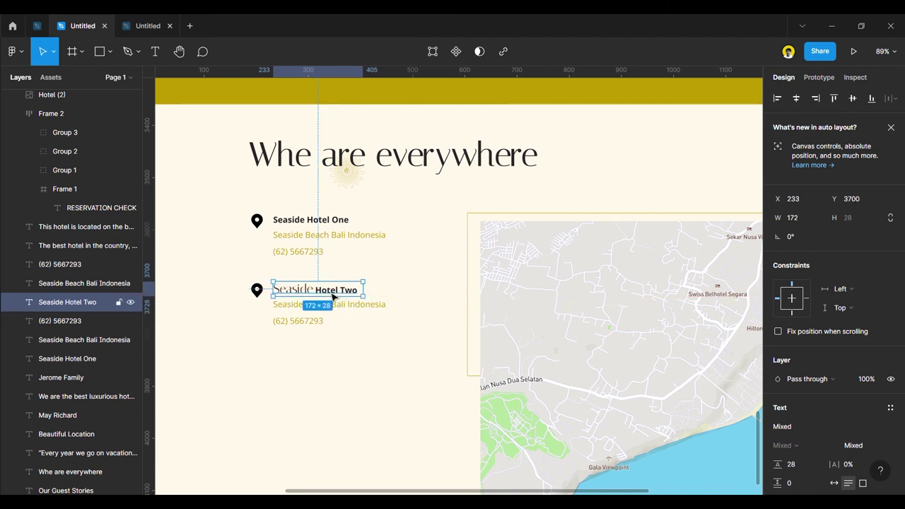
Replace the old first title with a copy of the Hotel Two title, selecting 'Two' to change.
left_click(326, 223)
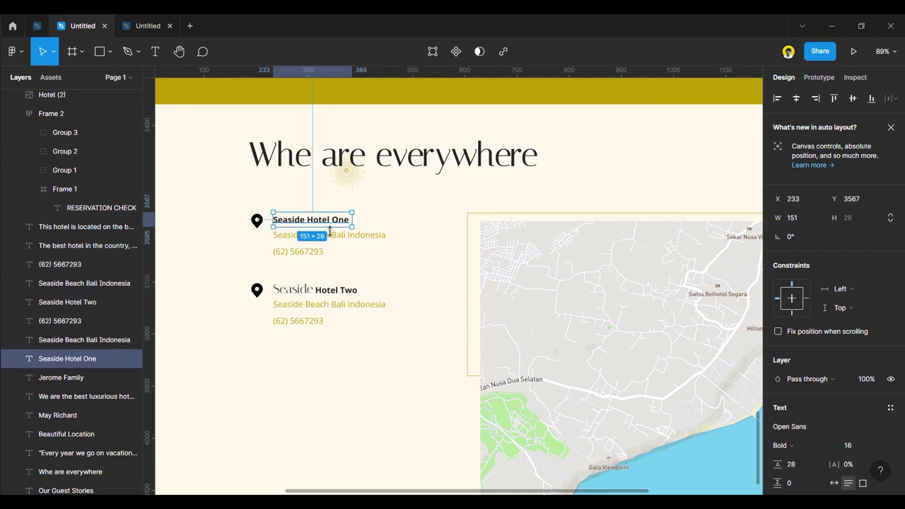
key("Delete")
left_click_drag(307, 291, 299, 223)
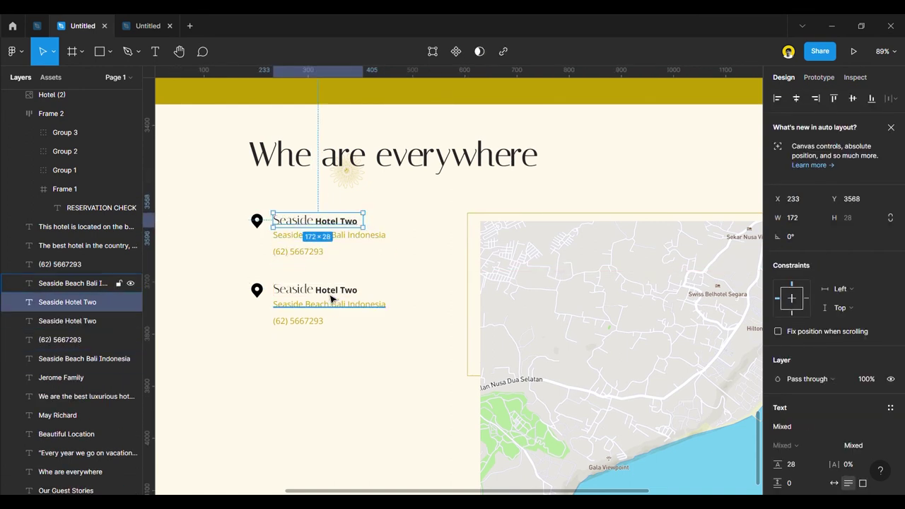
double_click(347, 221)
left_click(347, 223)
double_click(351, 224)
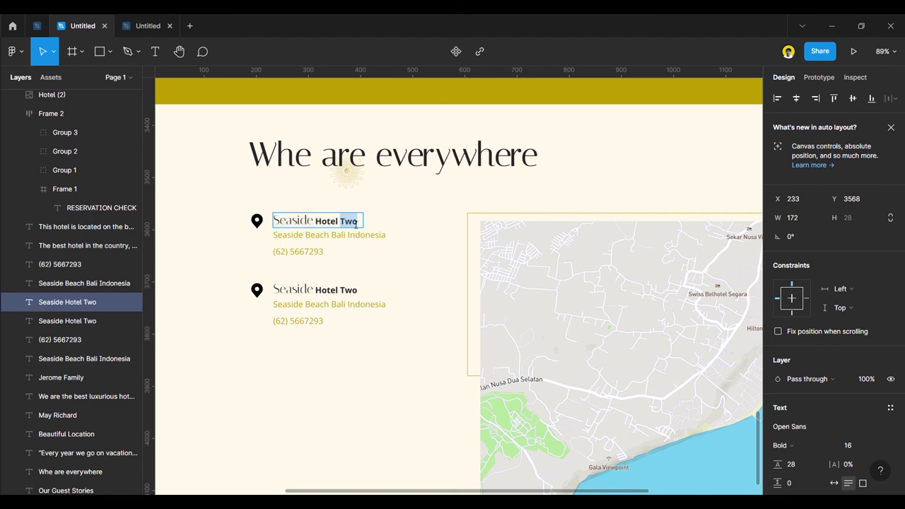
Finish the Hotel One title, then add 'Oval Beach' to the second block's address.
type("One")
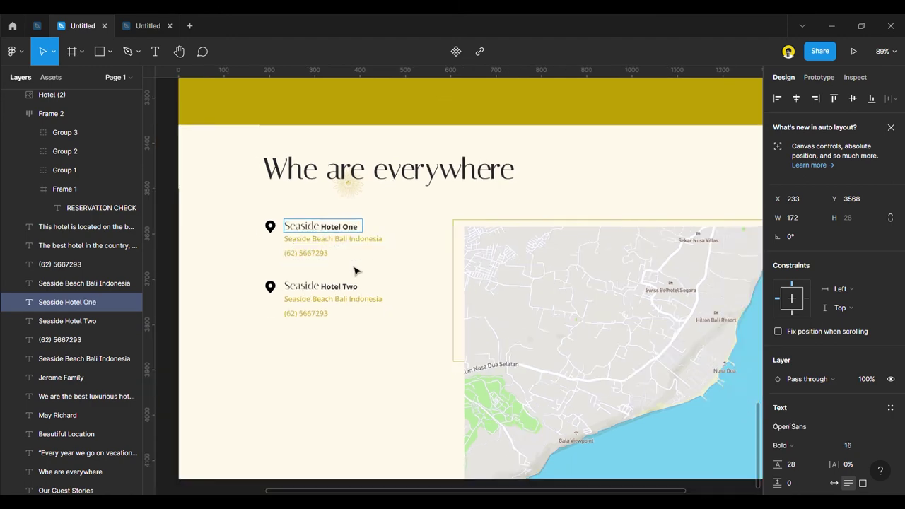
scroll(360, 266, "down", 5)
left_click(216, 258)
scroll(346, 313, "up", 2)
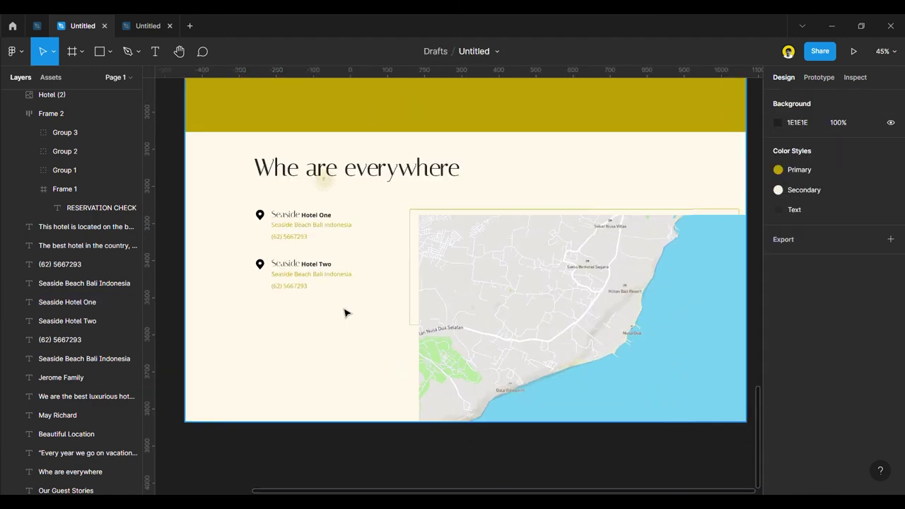
left_click(287, 286)
left_click(317, 276)
double_click(325, 277)
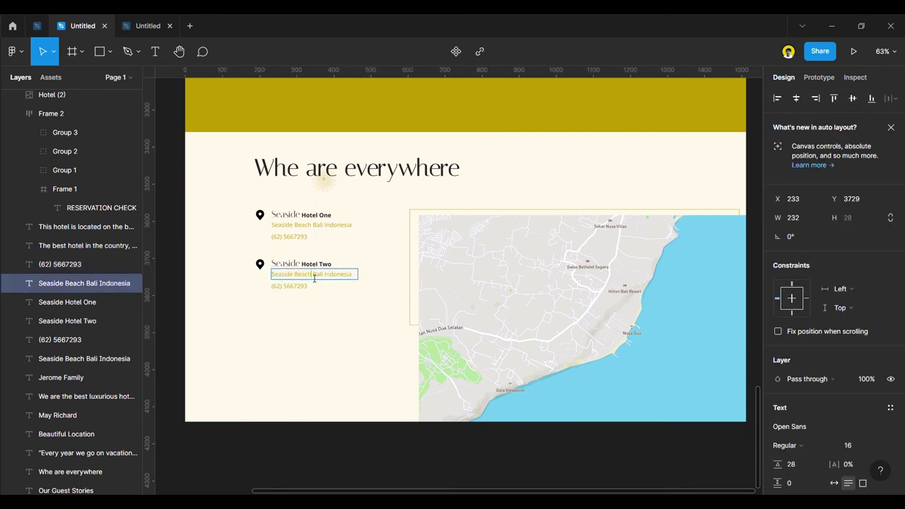
type("Oval Beach")
key("Escape")
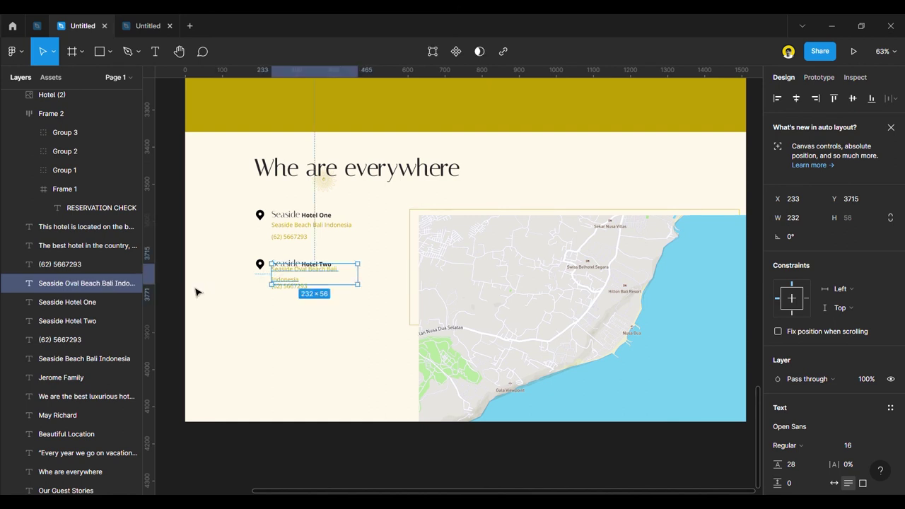
Fit the address box, move it below the title, and replace Bali with Lombok.
double_click(360, 273)
left_click_drag(359, 273, 358, 282)
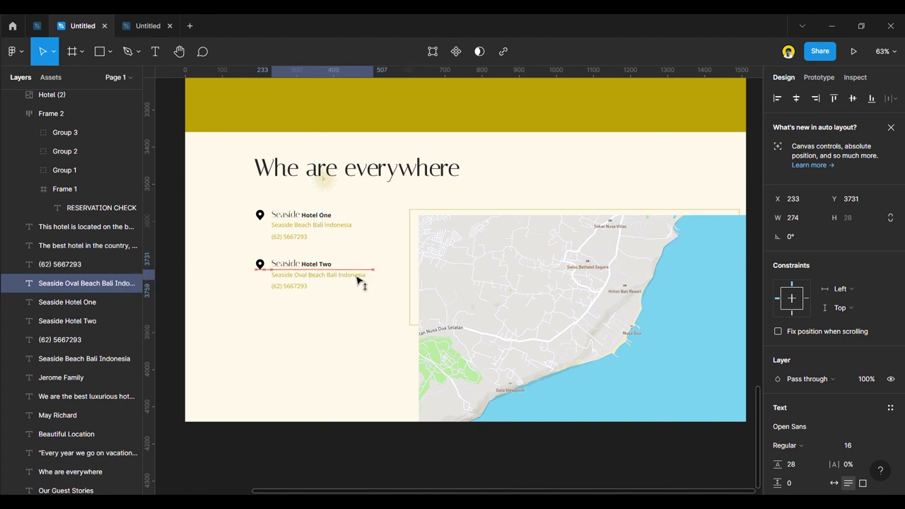
double_click(339, 278)
left_click(339, 278)
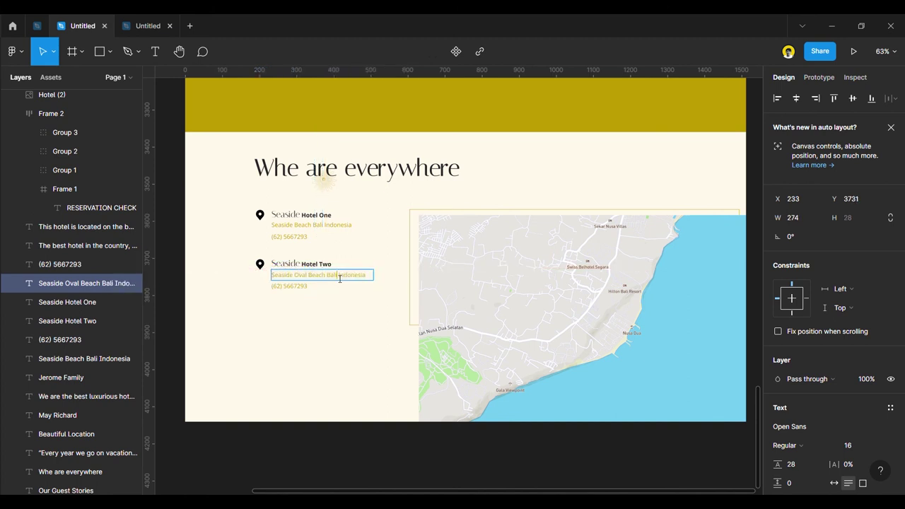
key("BackSpace")
type("Lombo")
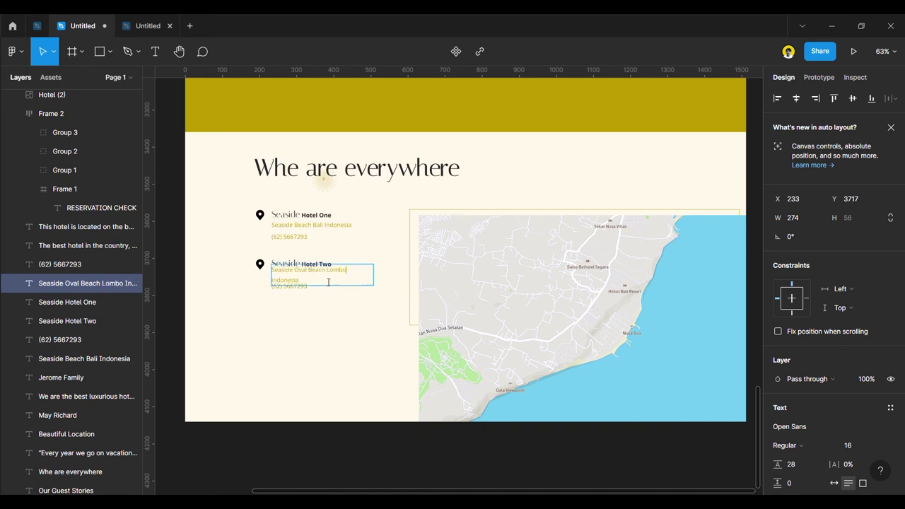
key("Escape")
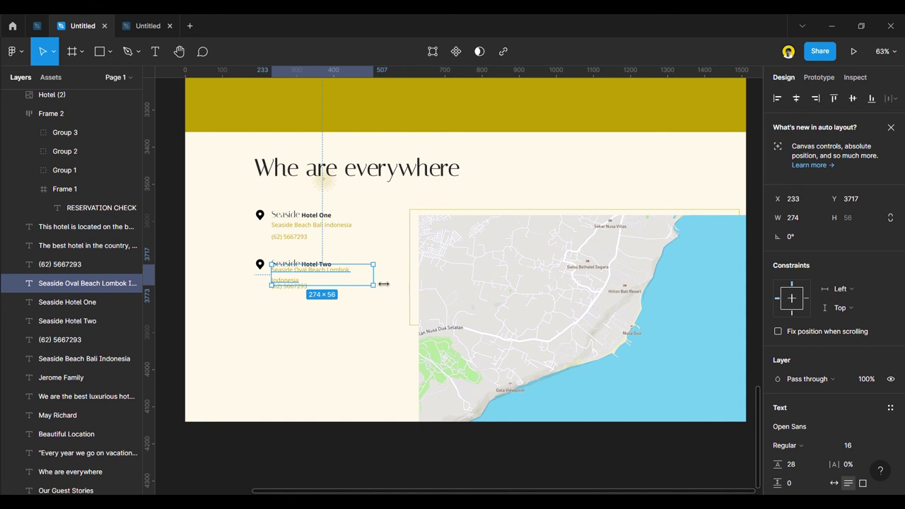
Widen the address to one 301-wide line, nudge it lower, and copy the Hotel One pin onto the map.
left_click_drag(383, 283, 385, 283)
left_click_drag(307, 268, 308, 282)
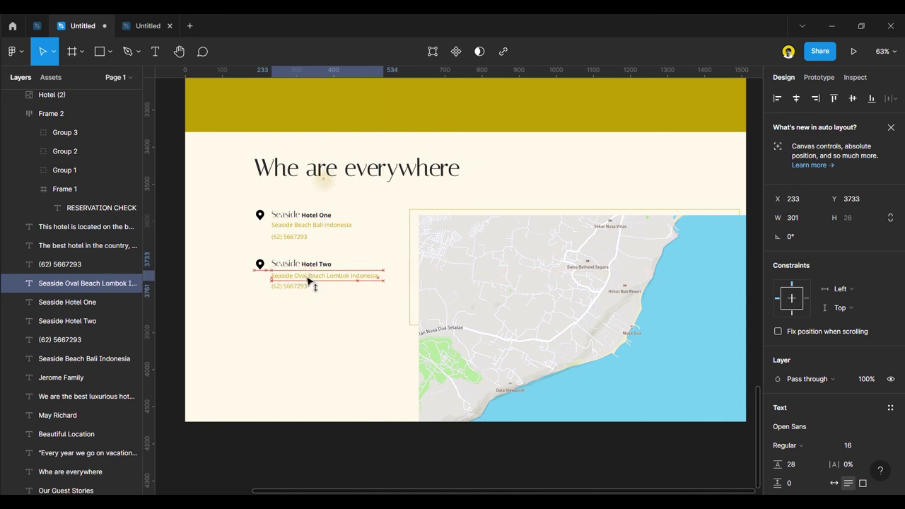
left_click(183, 276)
left_click_drag(259, 215, 592, 354)
Bring the copied map pin to the front and colour it yellow BF9D00.
right_click(591, 354)
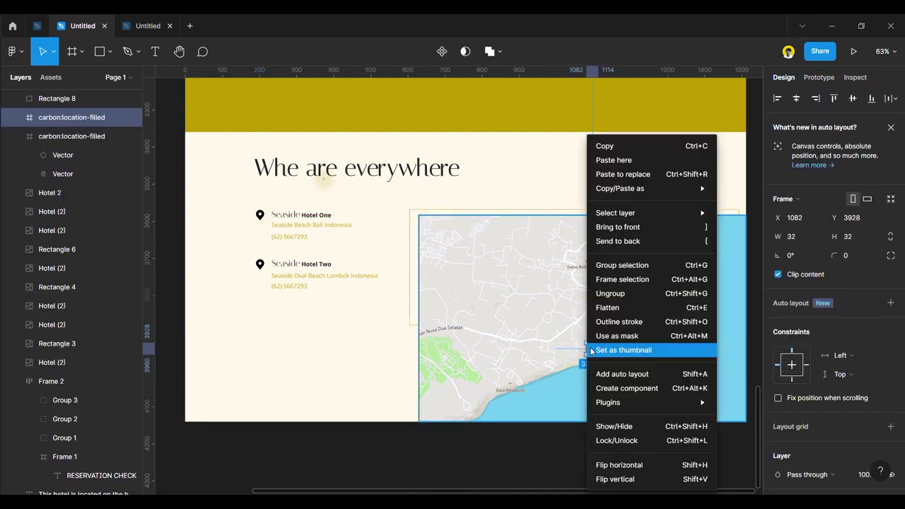
left_click(633, 227)
scroll(794, 392, "down", 5)
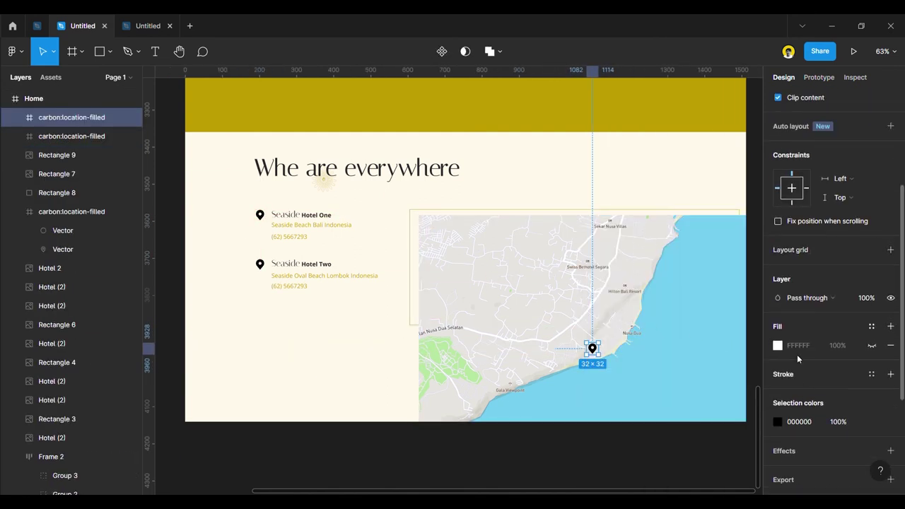
left_click(778, 420)
left_click(706, 439)
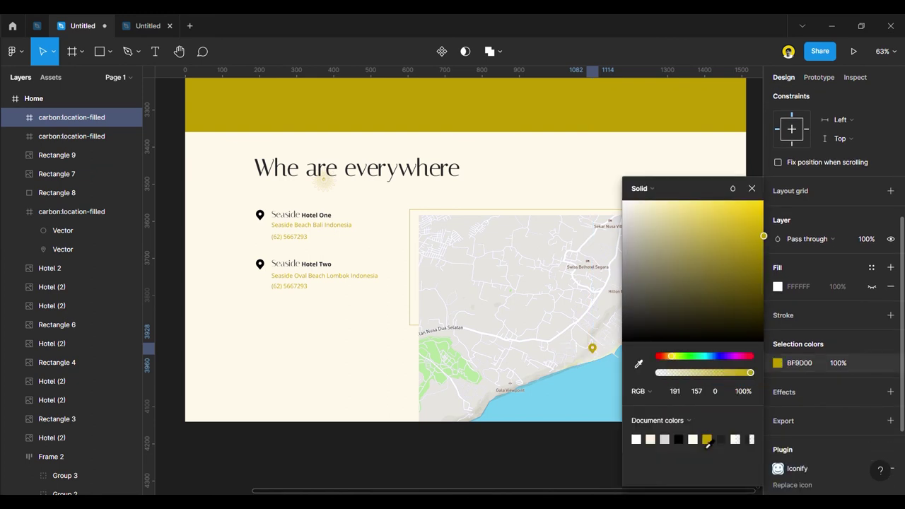
key("Escape")
scroll(602, 289, "down", 10)
left_click(613, 432)
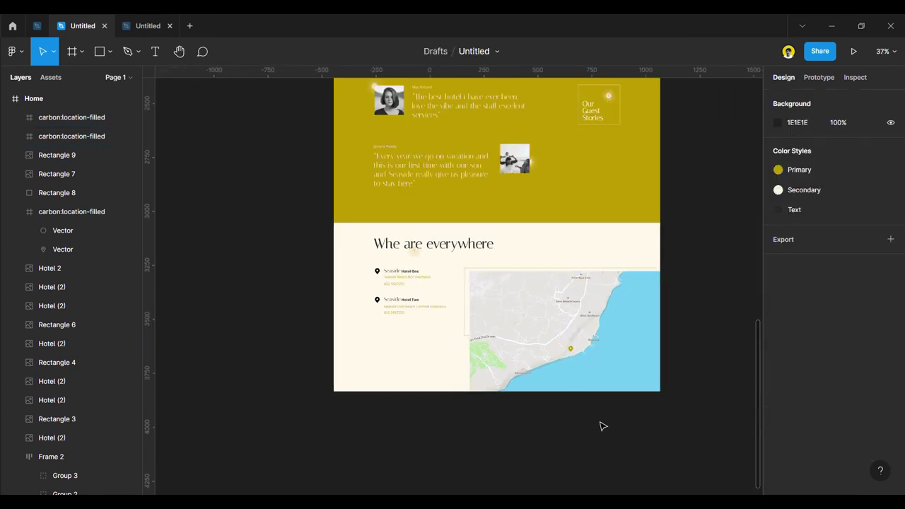
Try the Hotel logo image on the map, then restore it and move it back off the page.
scroll(662, 283, "down", 3)
scroll(591, 216, "up", 5)
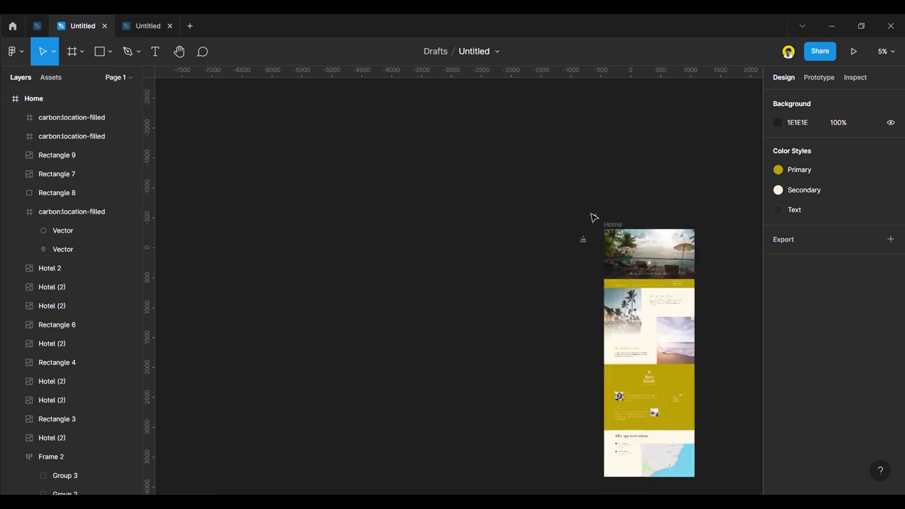
scroll(580, 261, "down", 5)
left_click_drag(499, 213, 587, 418)
scroll(585, 423, "up", 5)
scroll(586, 418, "down", 2)
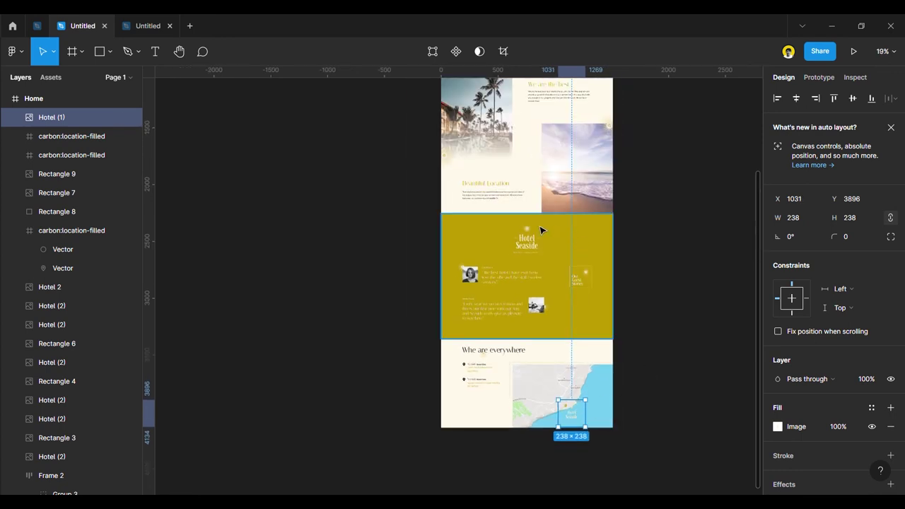
key("Delete")
key("ctrl+z")
left_click_drag(571, 412, 418, 319)
Place a 94×94 Hotel Seaside logo tile below the pin and bring it to the front.
left_click_drag(534, 241, 560, 415)
scroll(573, 422, "up", 3)
right_click(558, 400)
left_click(586, 255)
scroll(568, 420, "up", 5)
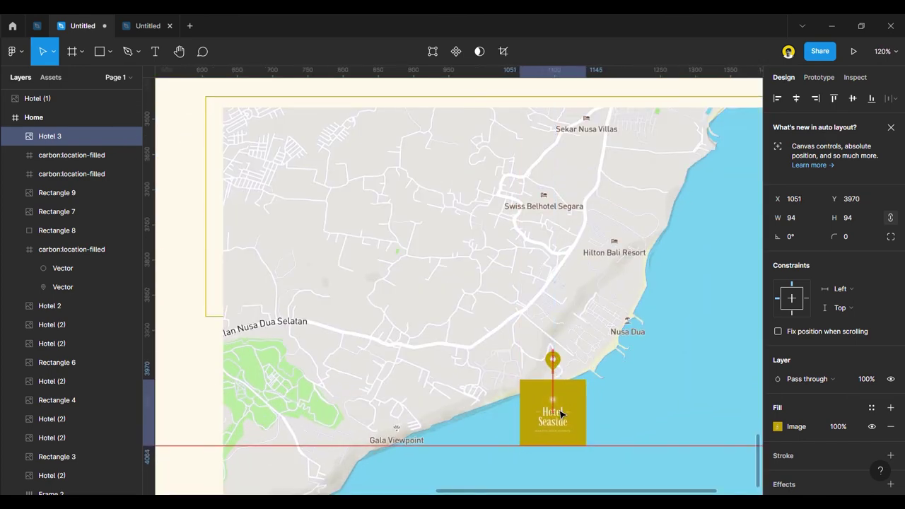
scroll(560, 414, "down", 4)
left_click(584, 458)
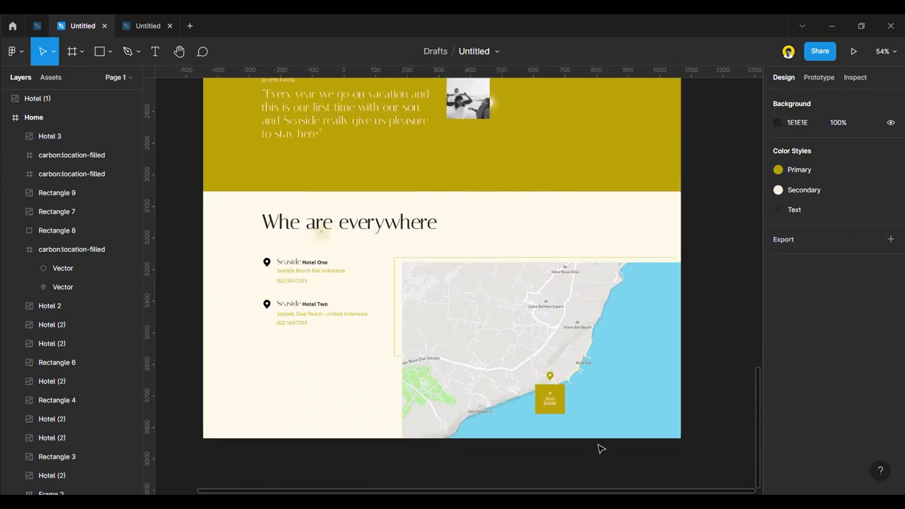
Select the pins, titles, addresses and phones of both hotel blocks and duplicate them below.
scroll(275, 332, "up", 2)
left_click(291, 315)
left_click(291, 321, "shift")
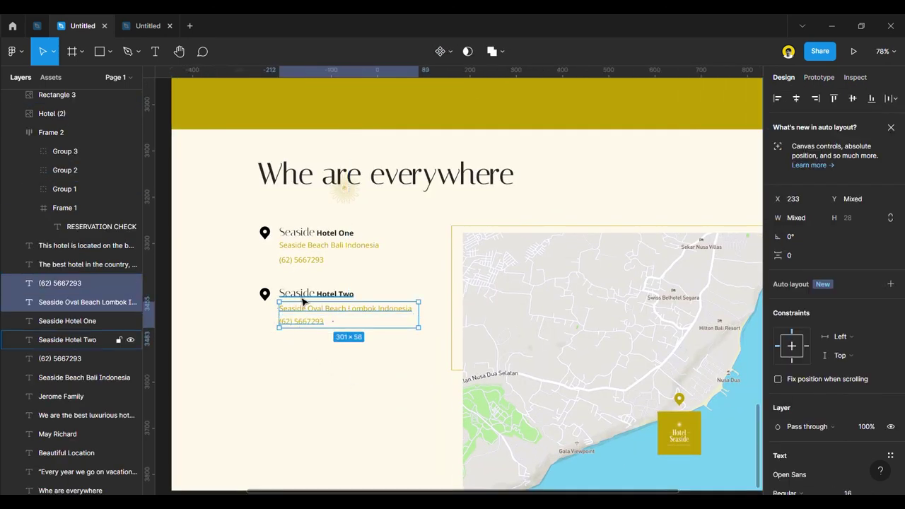
left_click(302, 297, "shift")
left_click(264, 295, "shift")
left_click(293, 260, "shift")
left_click(298, 249, "shift")
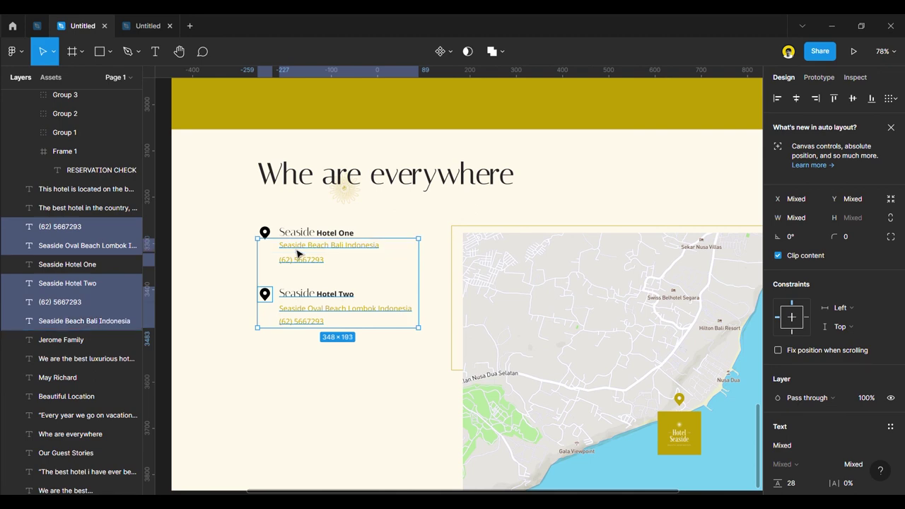
left_click(293, 239, "shift")
left_click(267, 240, "shift")
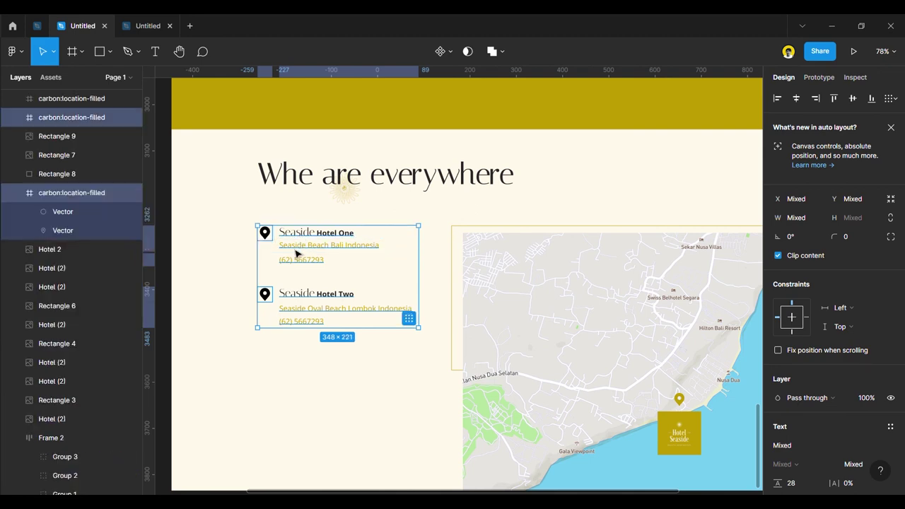
left_click_drag(301, 252, 297, 367)
Group the first and second location blocks' layers.
left_click(297, 363)
scroll(297, 364, "down", 5)
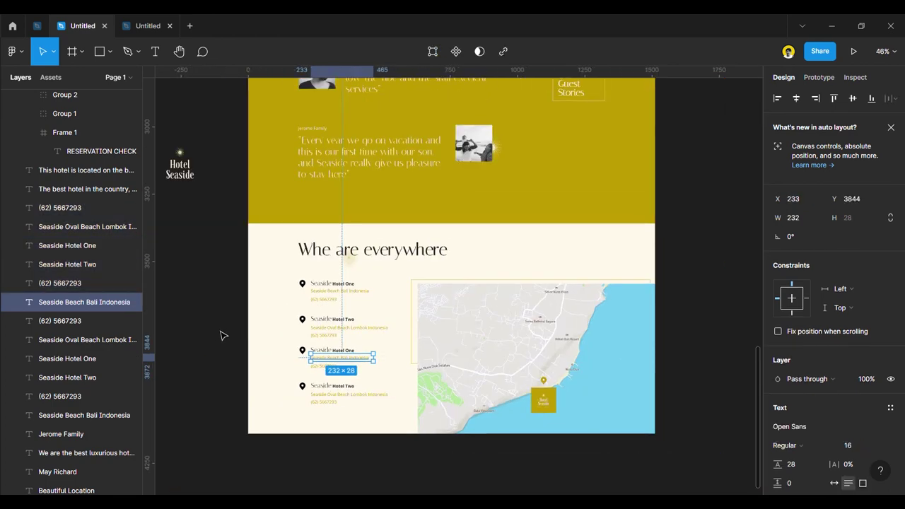
left_click(222, 333)
scroll(314, 319, "up", 1)
left_click_drag(222, 268, 348, 308)
key("ctrl+g")
left_click_drag(209, 316, 361, 325)
left_click(210, 315)
left_click_drag(210, 315, 359, 346)
key("ctrl+g")
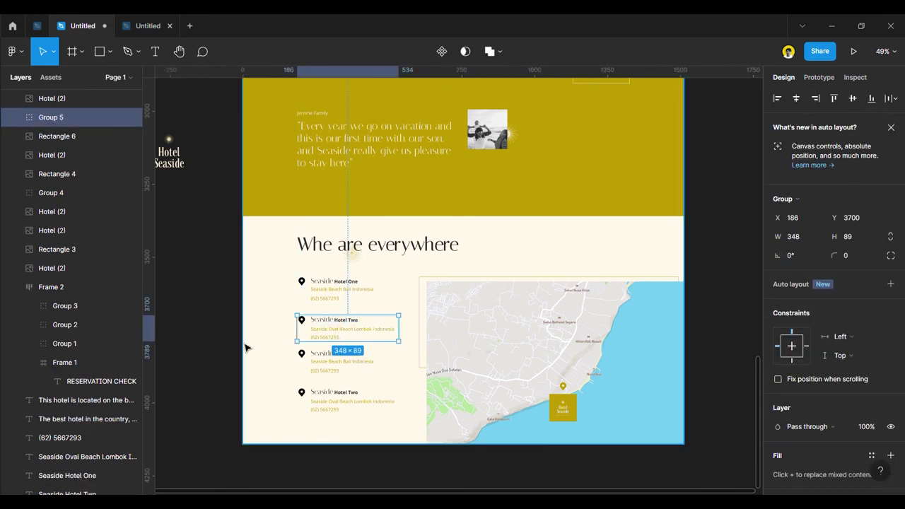
Group the third and fourth location blocks' layers.
left_click(200, 354)
left_click_drag(196, 348, 366, 388)
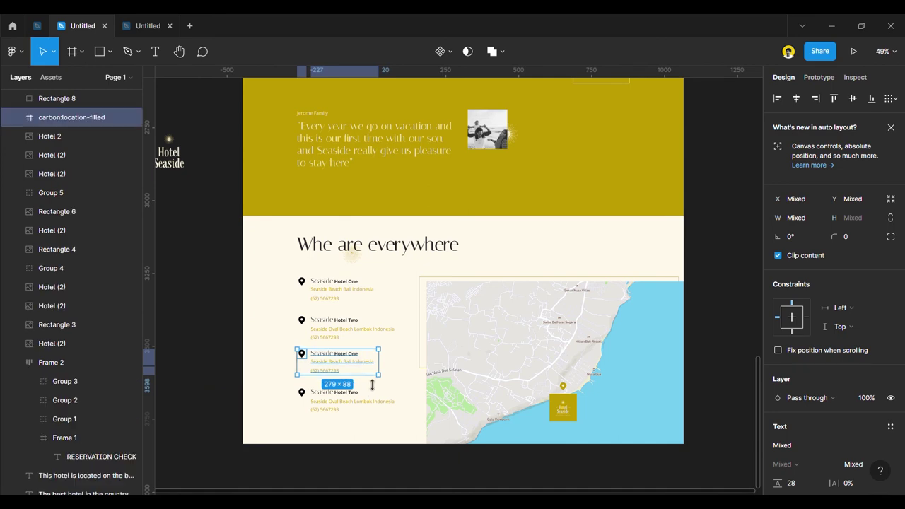
key("ctrl+g")
left_click(206, 396)
left_click_drag(203, 392, 379, 429)
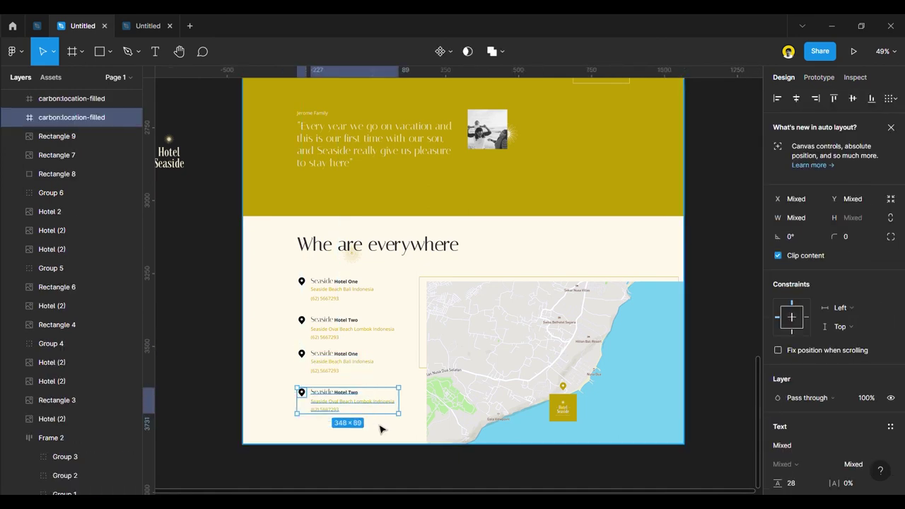
key("ctrl+g")
left_click(252, 347)
Rename the third block's title to 'Seaside Hotel Three' and widen it to one line.
scroll(325, 347, "up", 5)
left_click(382, 364)
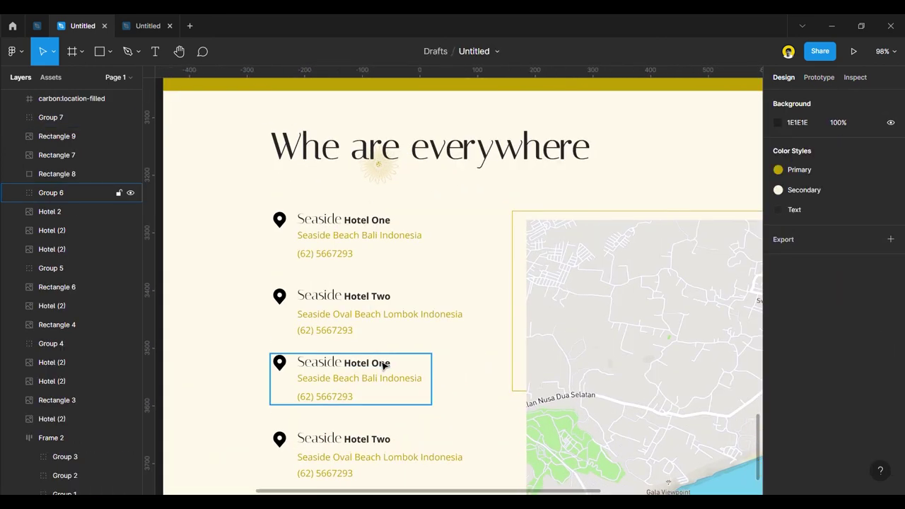
double_click(381, 365)
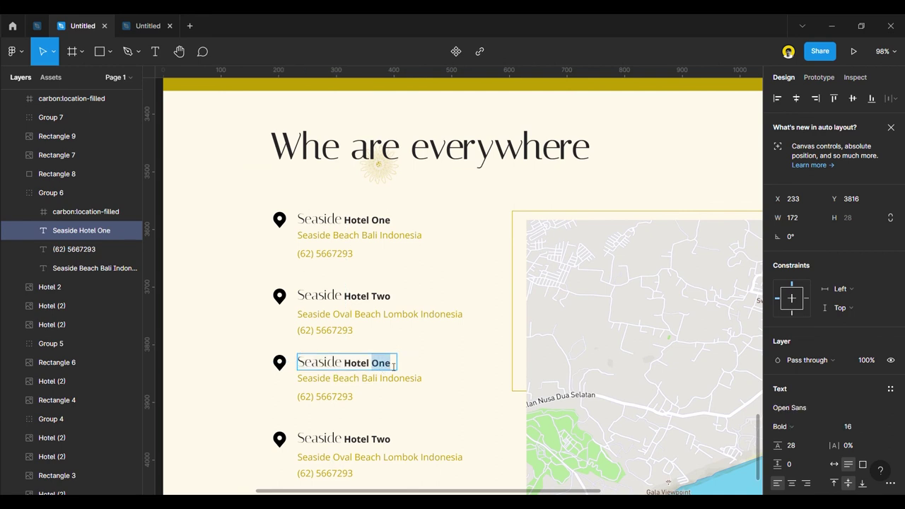
type("Three")
key("Escape")
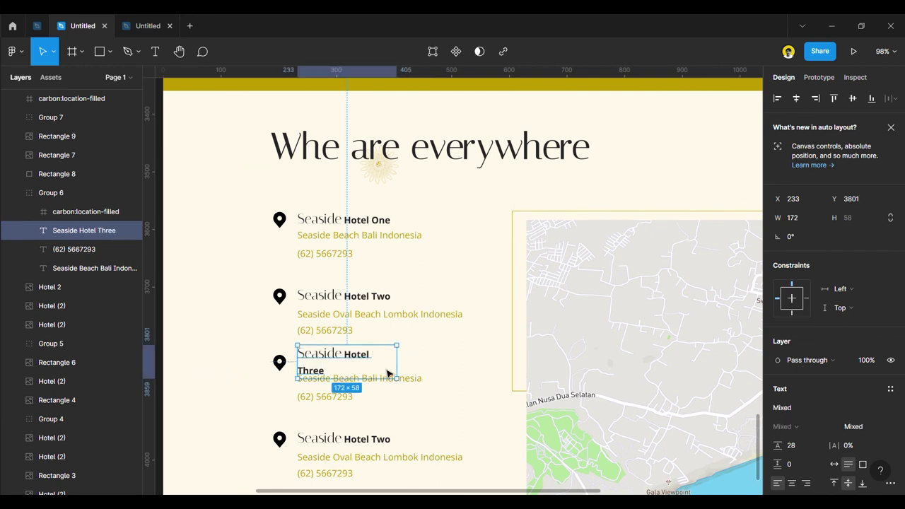
left_click_drag(406, 372, 389, 369)
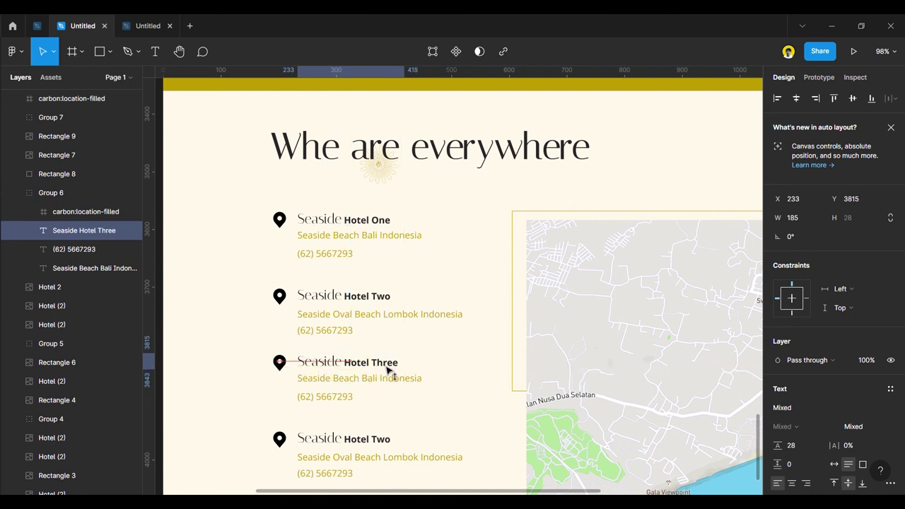
Widen the fourth block's heading box to 232 px and edit its 'Two' to read Four.
left_click(382, 445)
double_click(381, 445)
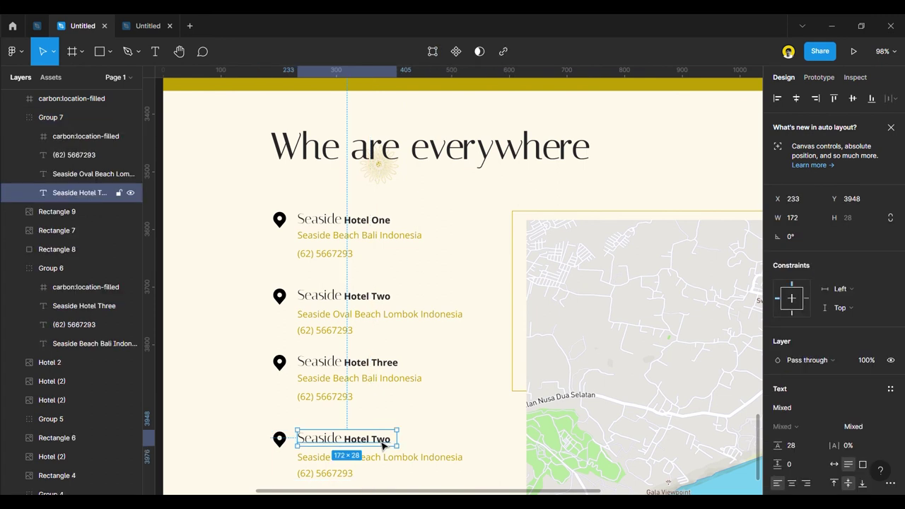
left_click_drag(406, 446, 435, 444)
double_click(388, 443)
left_click(377, 440)
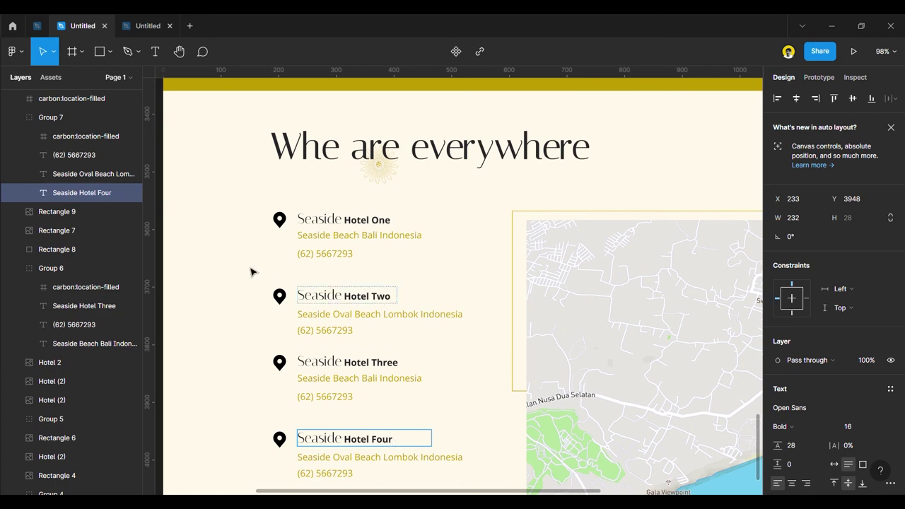
scroll(375, 351, "down", 6)
Shift the map slightly right and down, then narrow it a little from the right side.
left_click(238, 318)
scroll(429, 188, "up", 4)
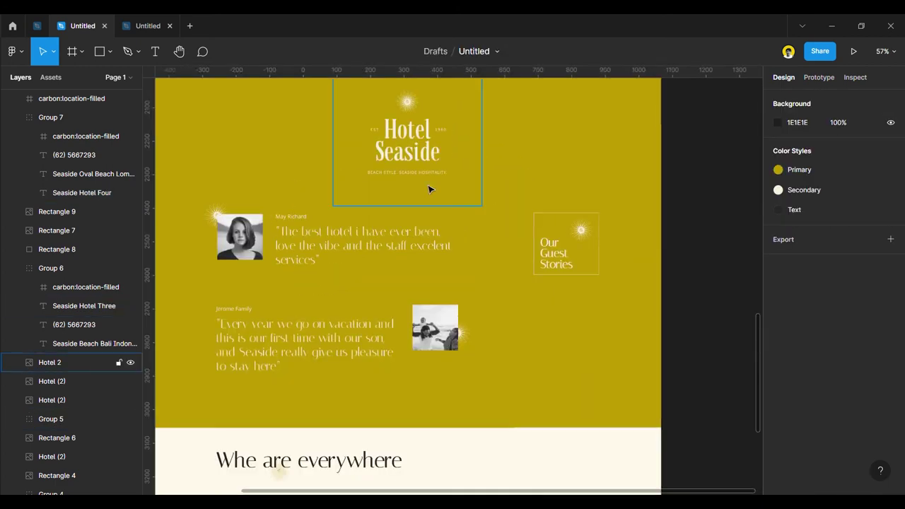
scroll(312, 248, "down", 3)
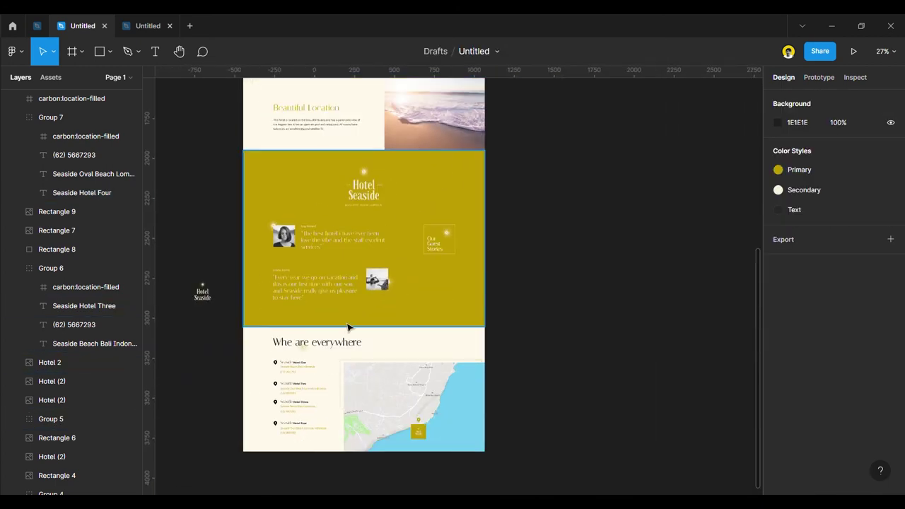
scroll(347, 327, "up", 4)
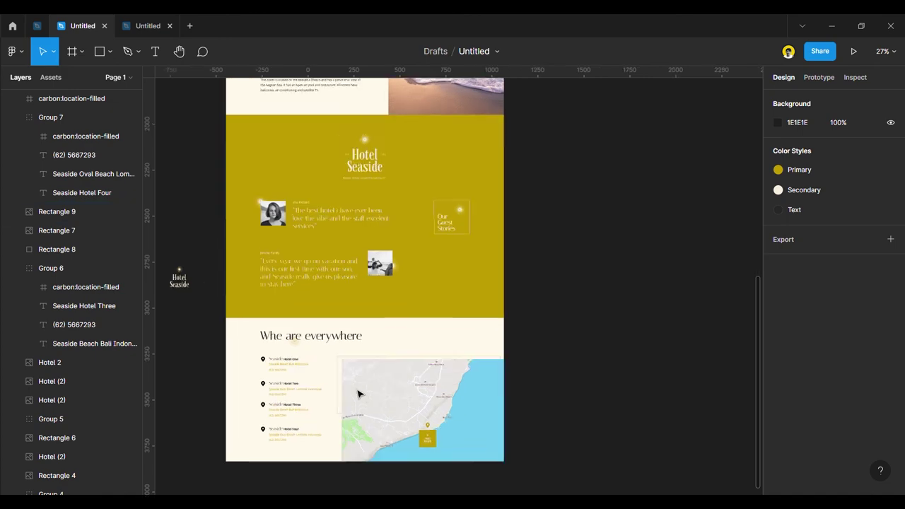
left_click(333, 390)
scroll(336, 393, "up", 4)
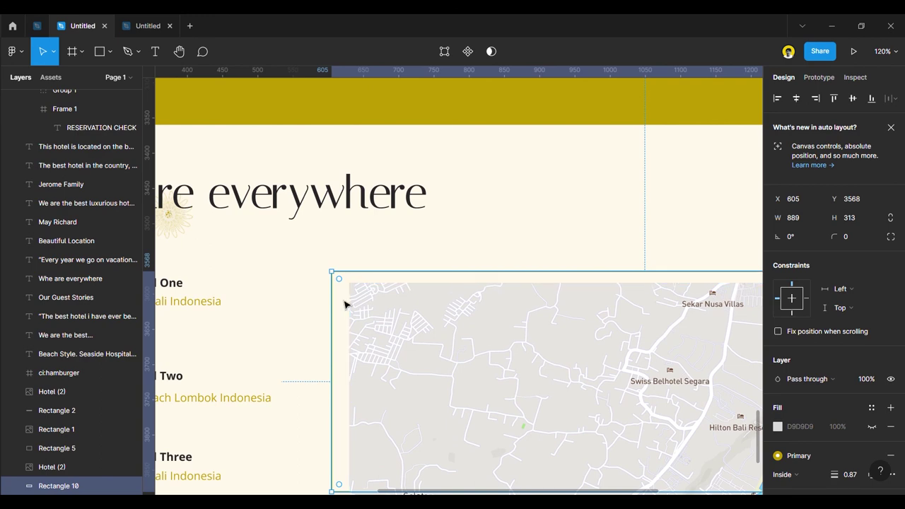
left_click_drag(342, 309, 350, 311)
key("shift+1")
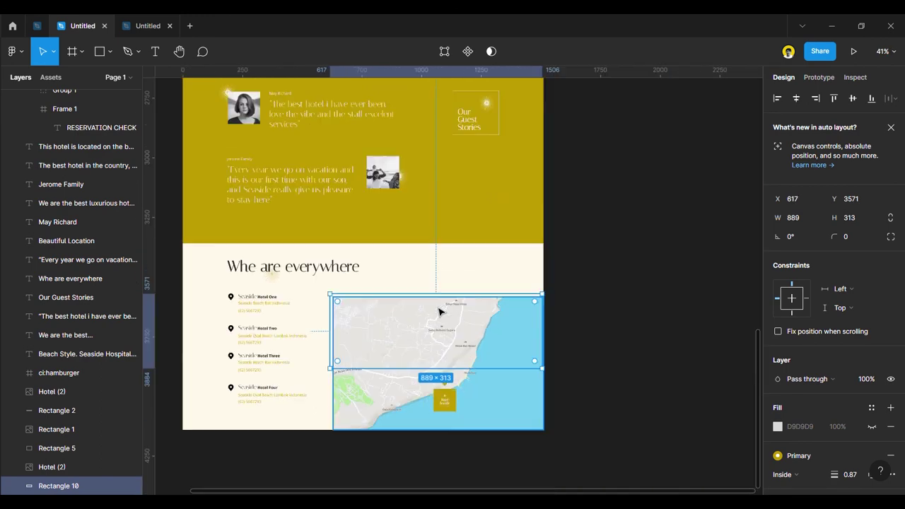
scroll(555, 325, "up", 3)
scroll(555, 324, "up", 2)
left_click_drag(533, 332, 528, 331)
left_click(576, 320)
Place the gold sparkle at the map's top-right corner, enlarged to about 101×105, with adjusted stacking order.
scroll(588, 321, "down", 6)
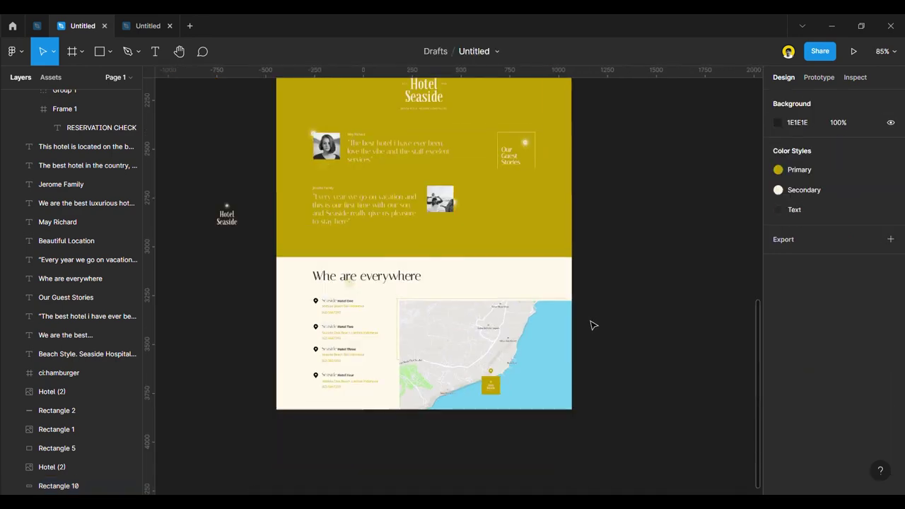
scroll(383, 308, "up", 2)
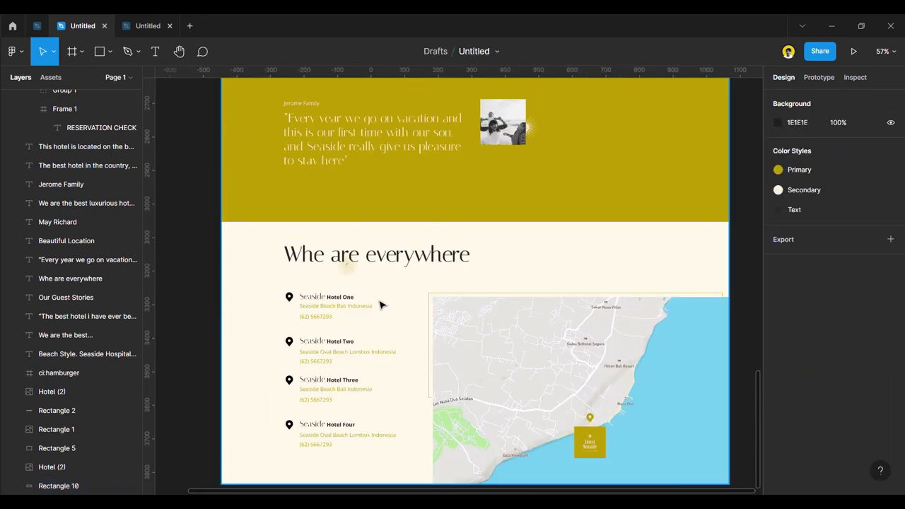
left_click_drag(346, 263, 729, 307)
scroll(586, 303, "down", 2)
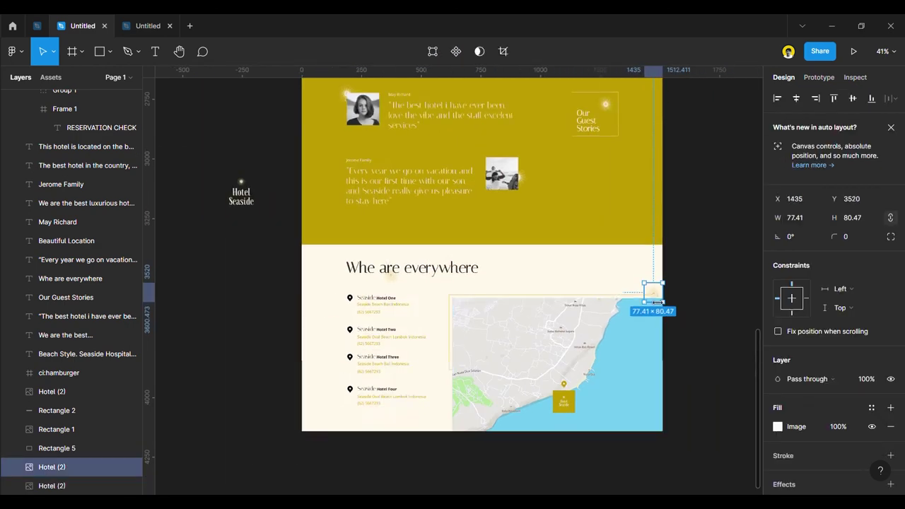
scroll(683, 289, "up", 8)
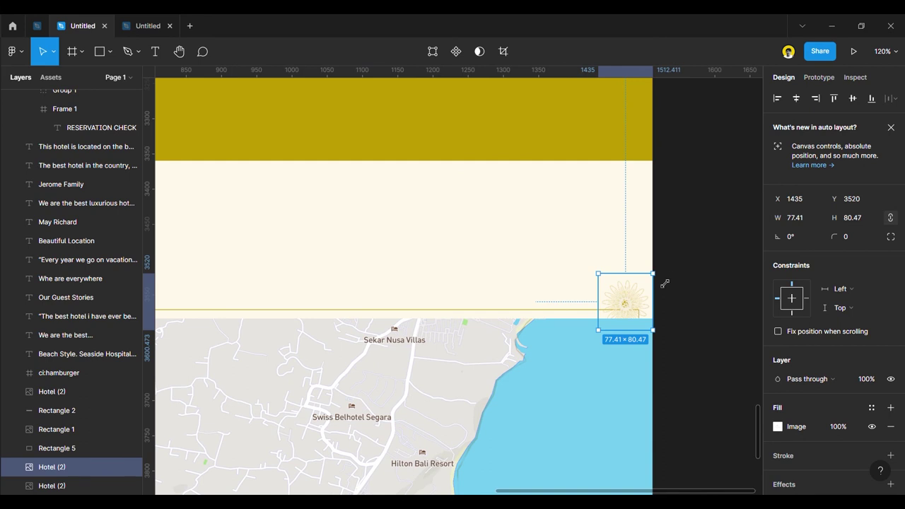
left_click_drag(665, 284, 678, 274)
right_click(639, 303)
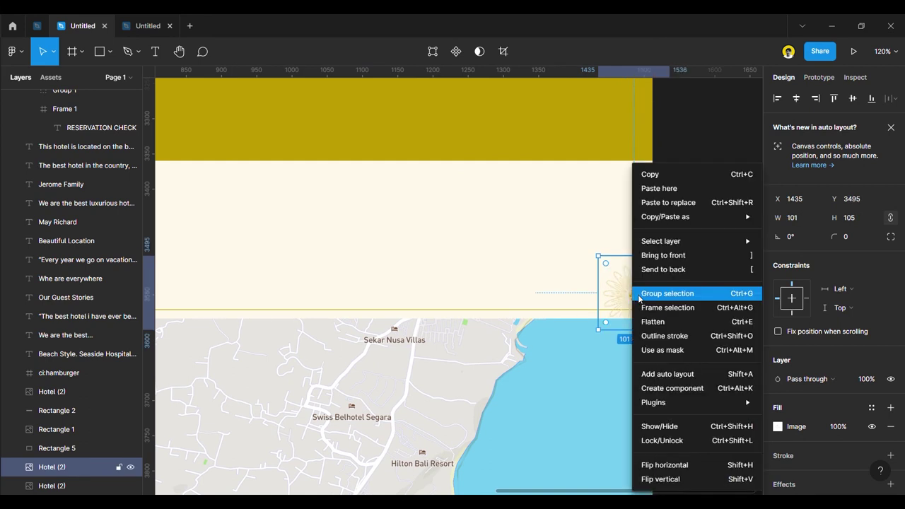
left_click(679, 265)
left_click_drag(643, 300, 644, 320)
scroll(669, 305, "down", 3)
left_click(712, 319)
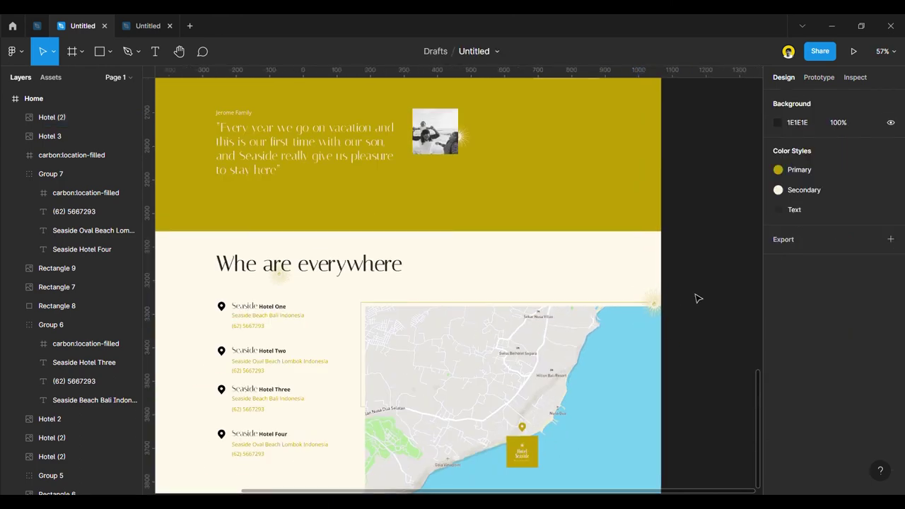
Drag the Home frame's bottom edge down so its height reaches 4663 px.
scroll(695, 304, "down", 5)
scroll(698, 303, "up", 5)
scroll(460, 411, "down", 4)
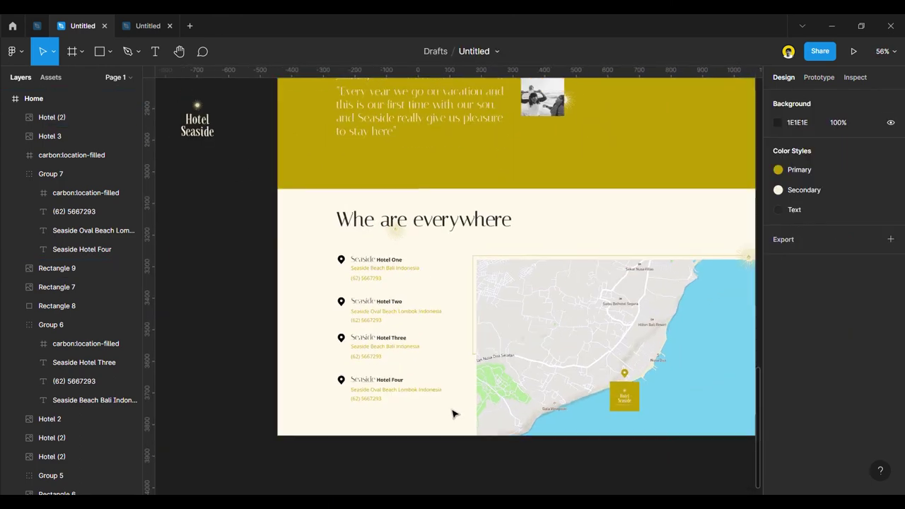
scroll(569, 283, "down", 3)
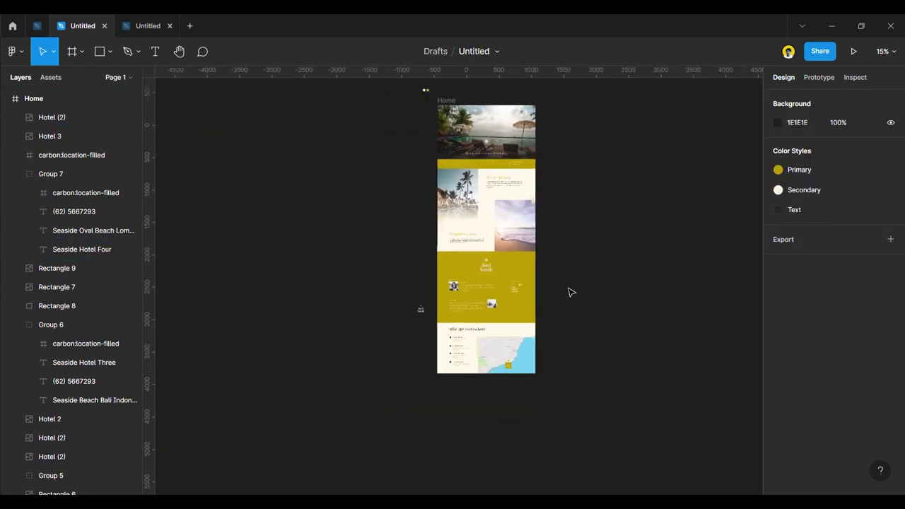
scroll(505, 155, "up", 5)
left_click(453, 158)
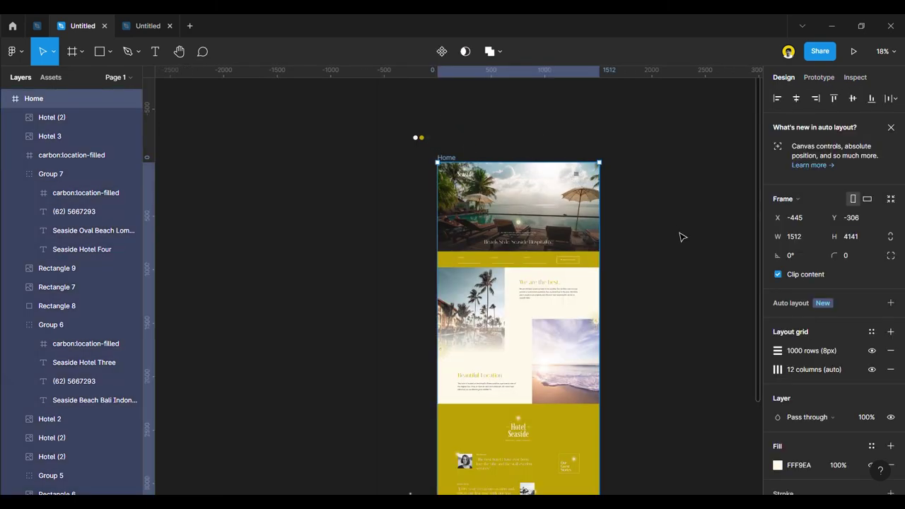
scroll(665, 223, "up", 3)
scroll(594, 155, "down", 5)
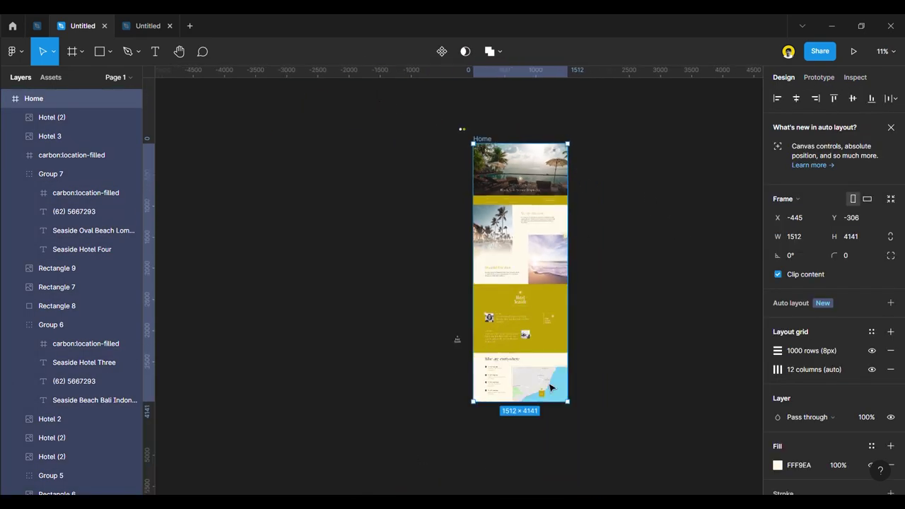
scroll(526, 418, "up", 5)
left_click_drag(487, 389, 478, 485)
left_click(209, 170)
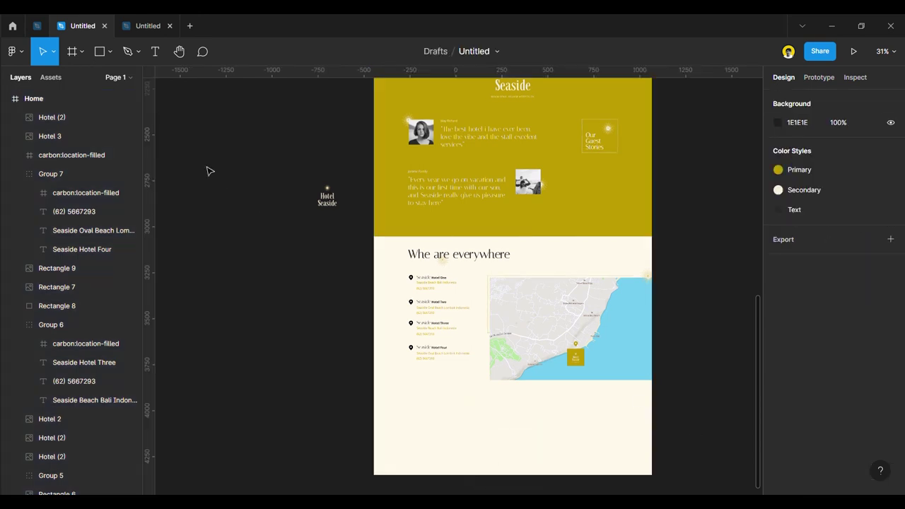
Draw a rectangle below the map, snapped to X 0, Y 4141, sized 1512×516.
left_click(102, 49)
left_click_drag(375, 386, 653, 478)
scroll(396, 407, "up", 1)
scroll(390, 402, "up", 6)
left_click_drag(663, 375, 662, 366)
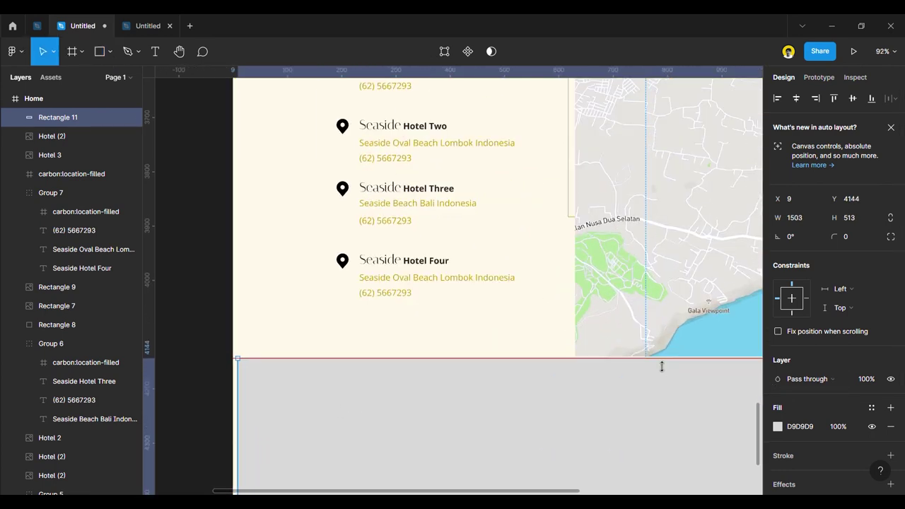
scroll(644, 366, "up", 7)
left_click_drag(542, 364, 542, 358)
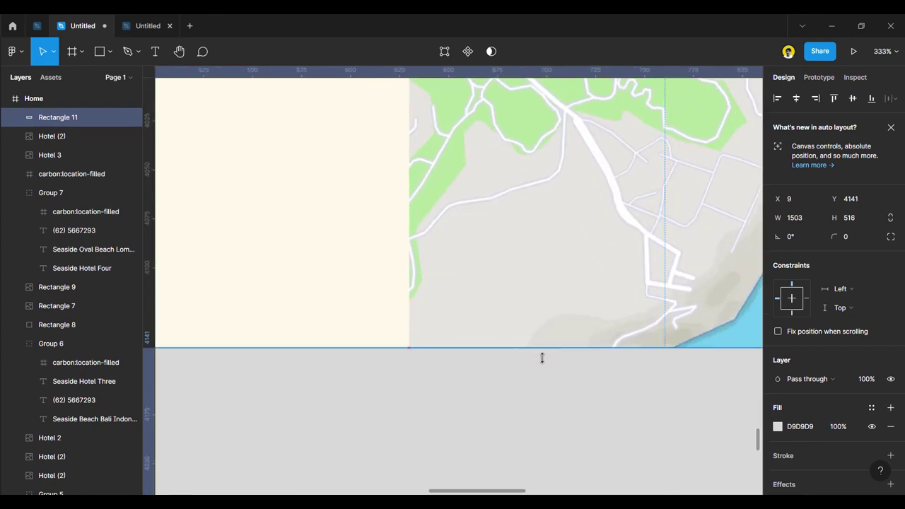
scroll(582, 355, "down", 7)
scroll(319, 416, "down", 3)
scroll(311, 422, "up", 3)
left_click_drag(311, 423, 309, 424)
Fill the footer rectangle with the dark Text colour style.
scroll(323, 374, "down", 5)
scroll(424, 382, "up", 2)
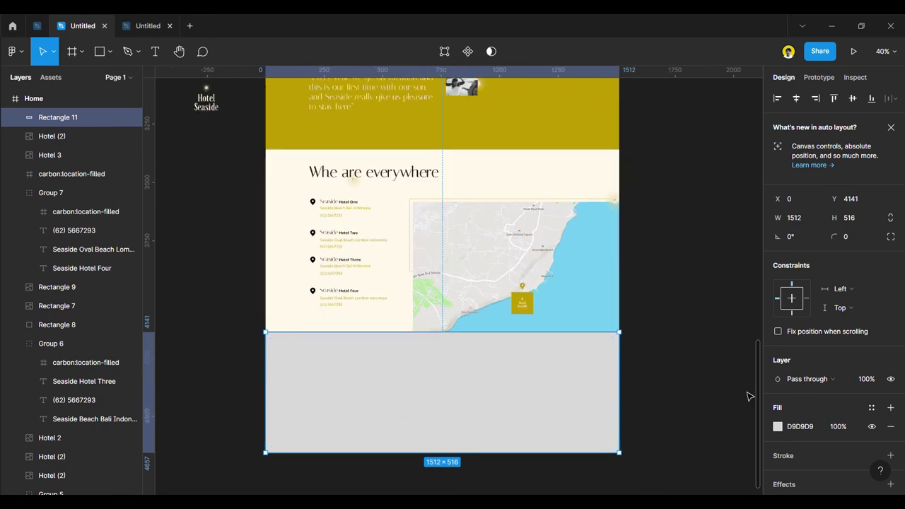
left_click(874, 408)
left_click(825, 365)
left_click(703, 390)
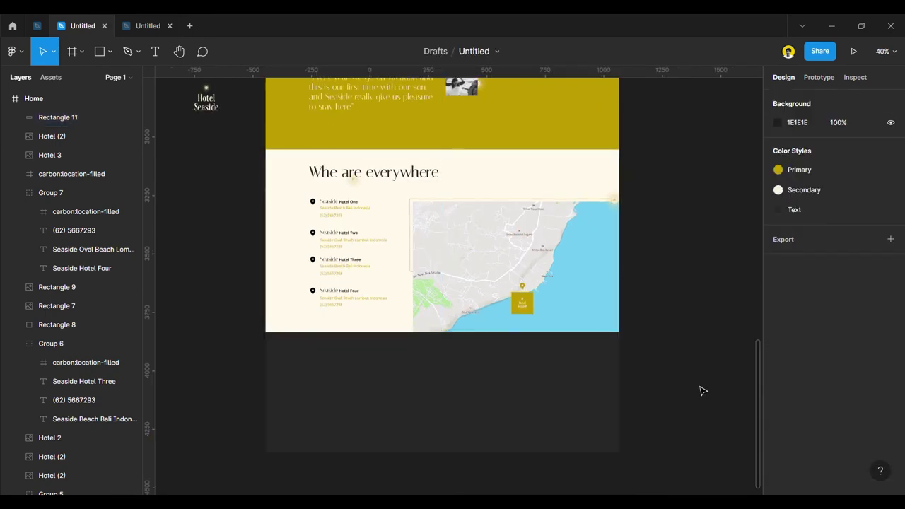
Drag the 238×238 Hotel Seaside logo down into the dark footer rectangle.
scroll(640, 331, "down", 3)
scroll(415, 335, "up", 3)
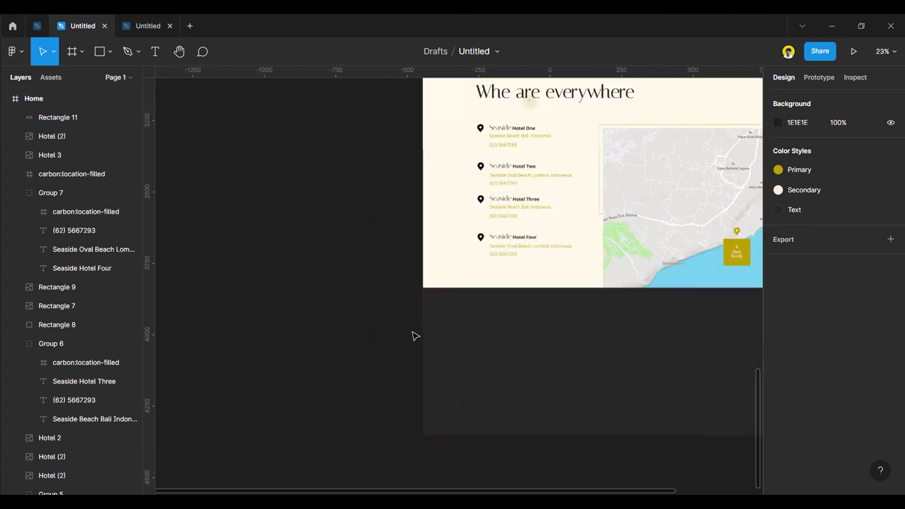
scroll(378, 346, "down", 4)
left_click_drag(367, 210, 631, 359)
Align the logo to the footer rectangle's horizontal centre, then deselect both.
scroll(424, 365, "up", 4)
scroll(426, 364, "up", 2)
scroll(501, 327, "down", 2)
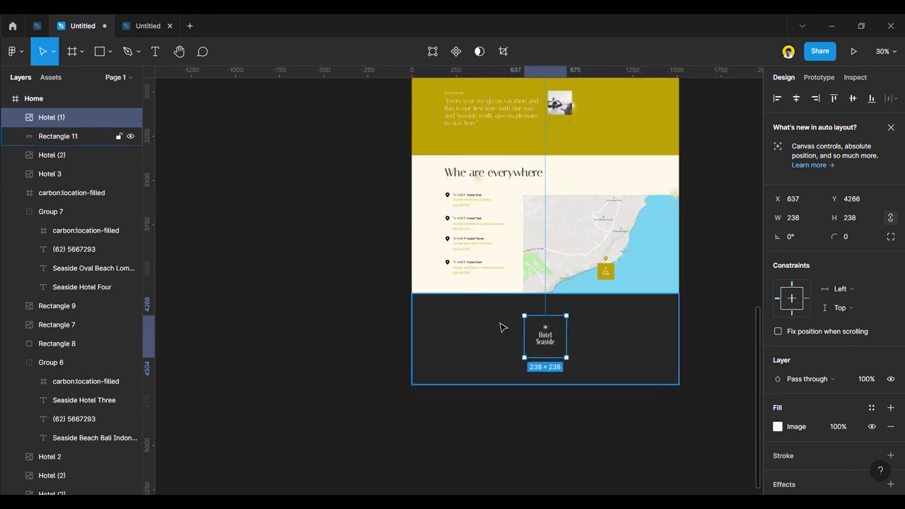
scroll(614, 324, "up", 3)
left_click(611, 323, "shift")
scroll(790, 408, "down", 3)
scroll(807, 391, "up", 3)
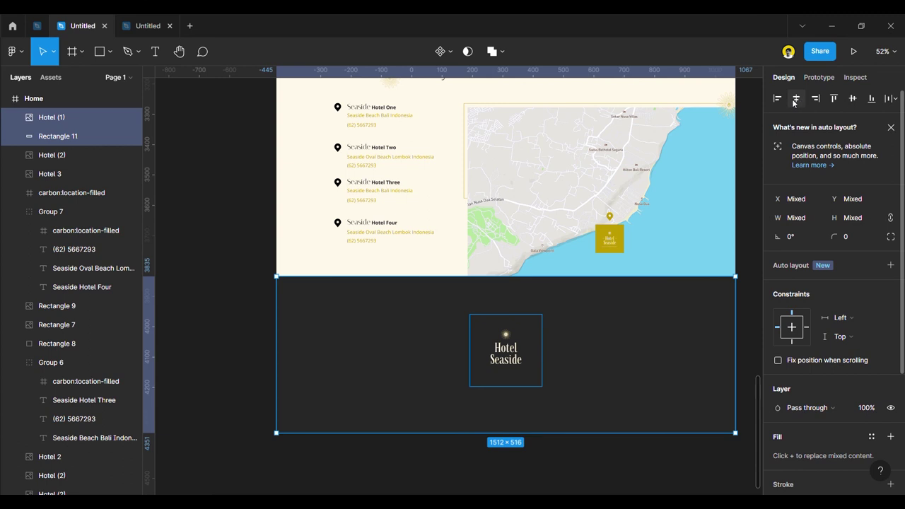
left_click(237, 273)
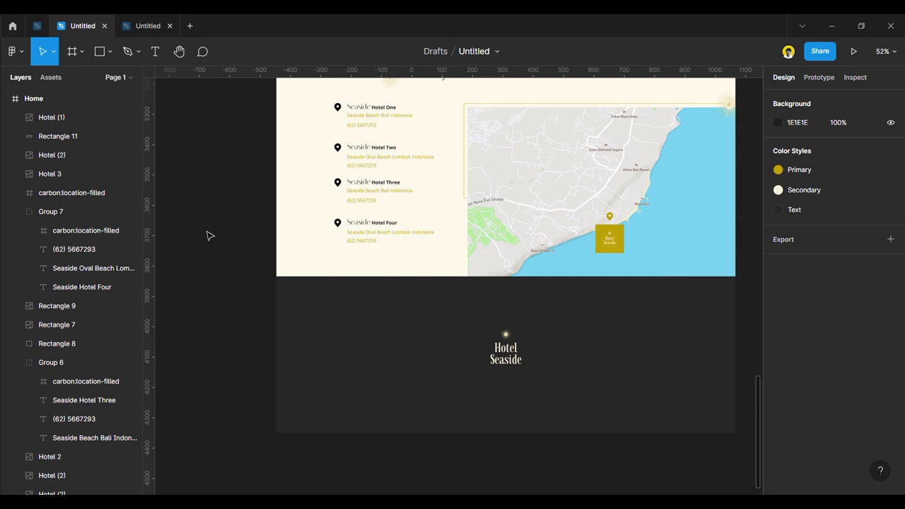
Copy the Beach Style. Seaside Hospitality. tagline into the footer and bring it in front.
scroll(388, 333, "down", 5)
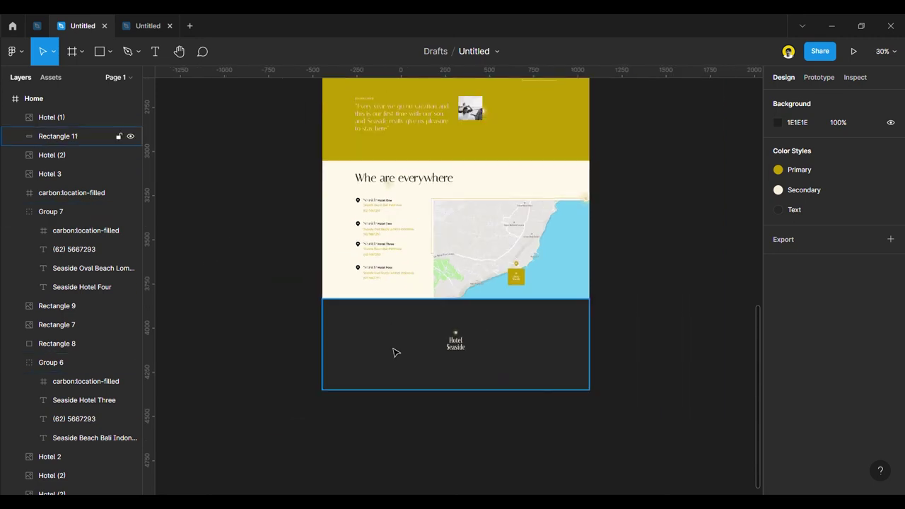
scroll(437, 357, "down", 5)
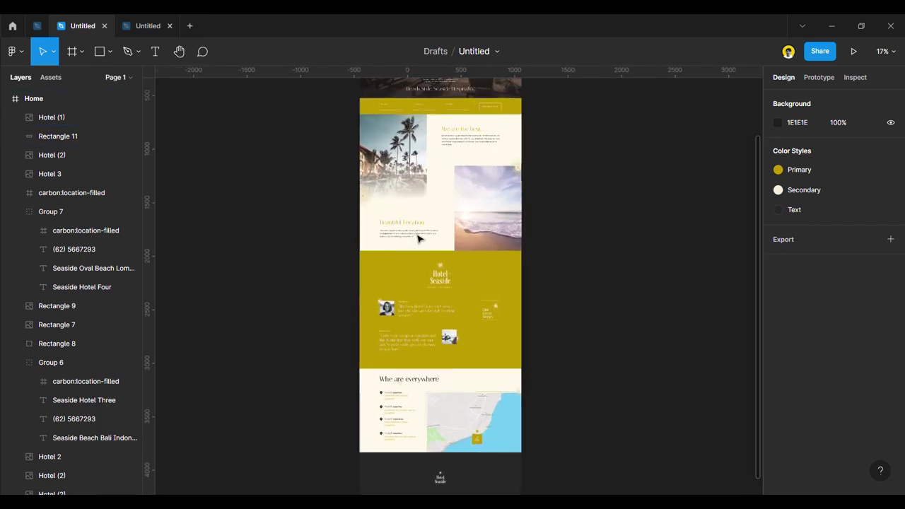
scroll(439, 145, "up", 1)
left_click(433, 142)
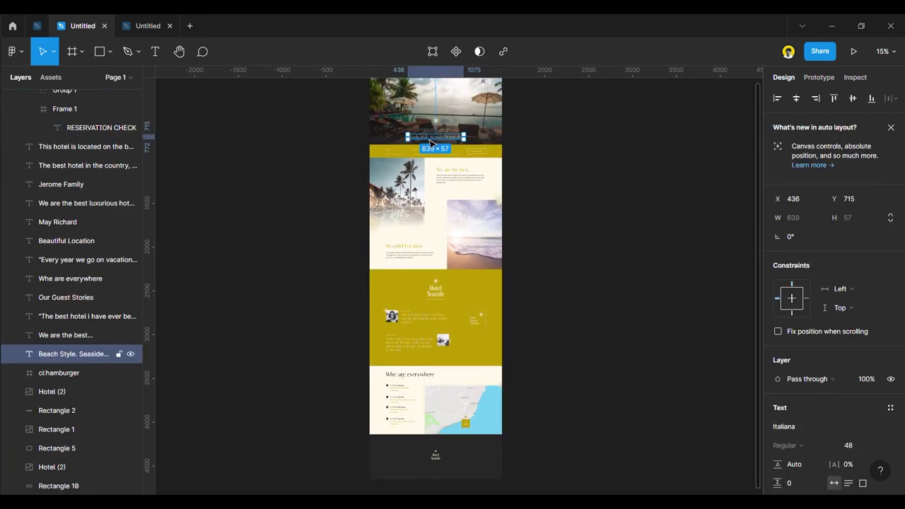
left_click_drag(430, 141, 464, 471)
scroll(464, 470, "up", 5)
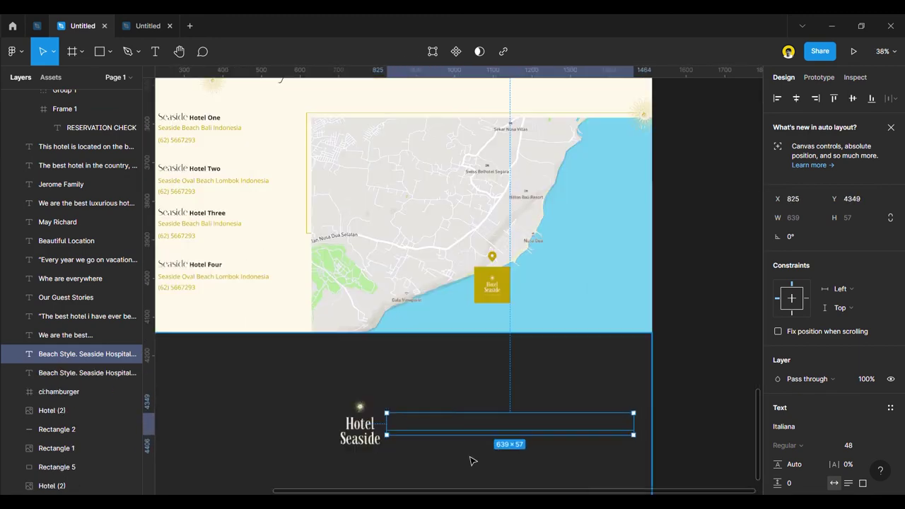
right_click(470, 428)
left_click(516, 256)
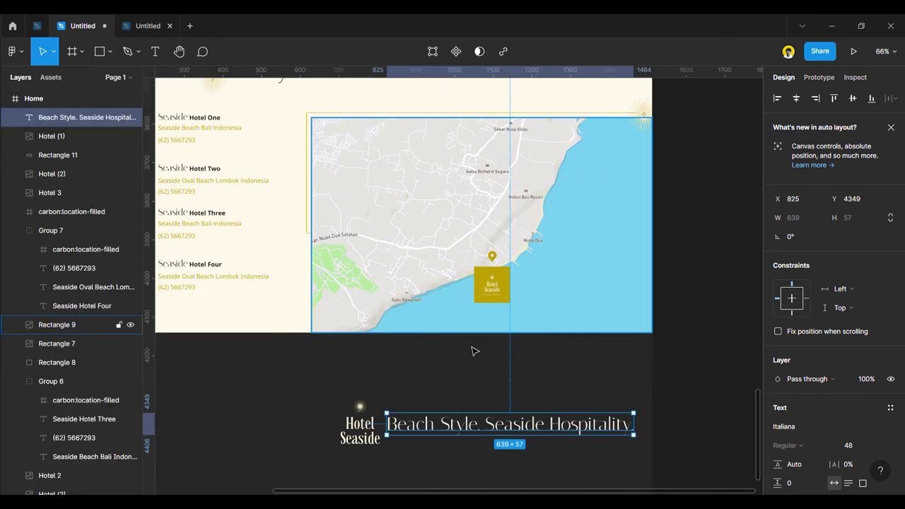
Place the tagline under the Hotel Seaside logo, centred horizontally on the footer rectangle.
scroll(466, 344, "down", 3)
left_click_drag(487, 399, 405, 428)
left_click(416, 407, "shift")
left_click(515, 394, "shift")
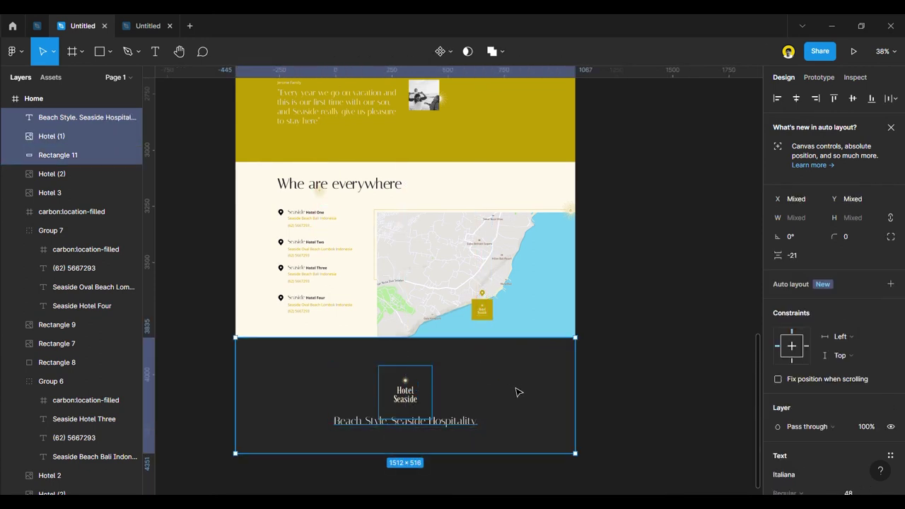
left_click(794, 101)
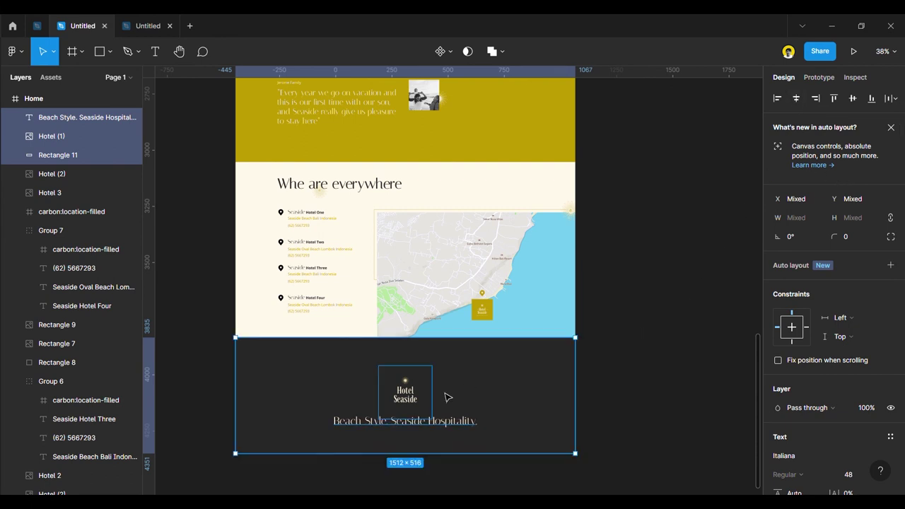
Nudge the footer logo and tagline up together.
left_click(605, 400)
left_click(92, 117)
left_click(85, 136, "shift")
left_click_drag(414, 401, 416, 399)
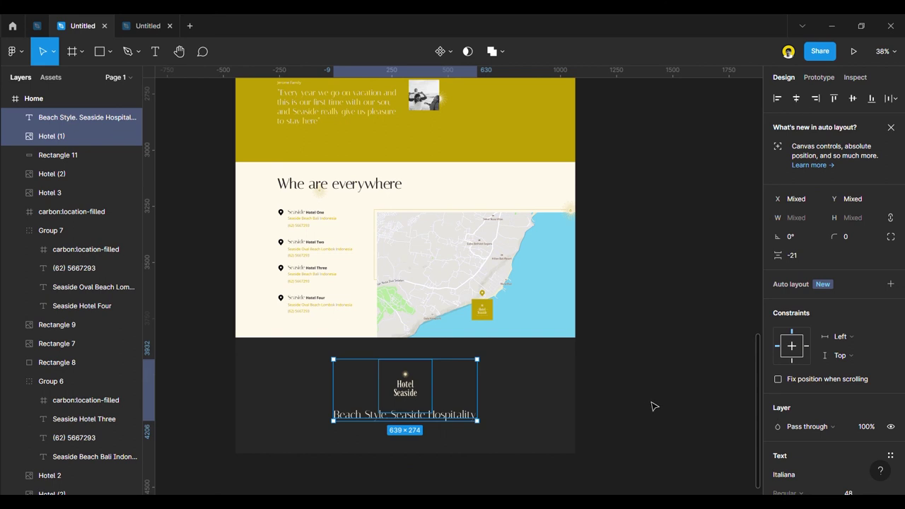
left_click(653, 404)
Shift the logo and tagline down slightly and review the footer.
scroll(398, 453, "up", 3)
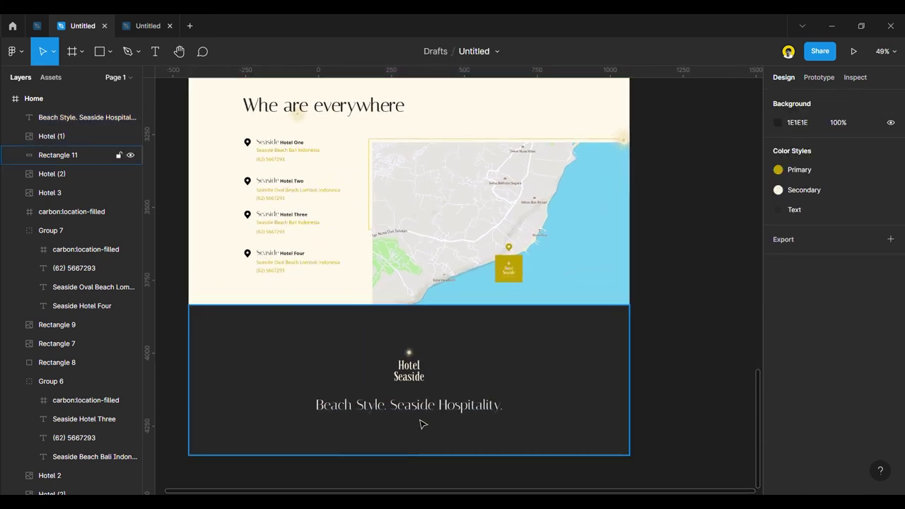
left_click(422, 410)
left_click(679, 439)
left_click(416, 410)
left_click(414, 383, "shift")
left_click_drag(413, 382, 418, 386)
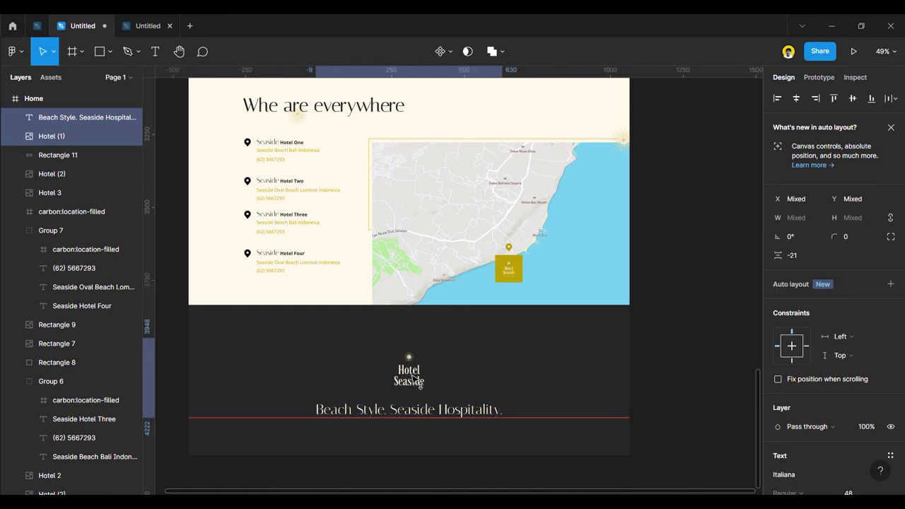
left_click(678, 415)
scroll(684, 417, "down", 5)
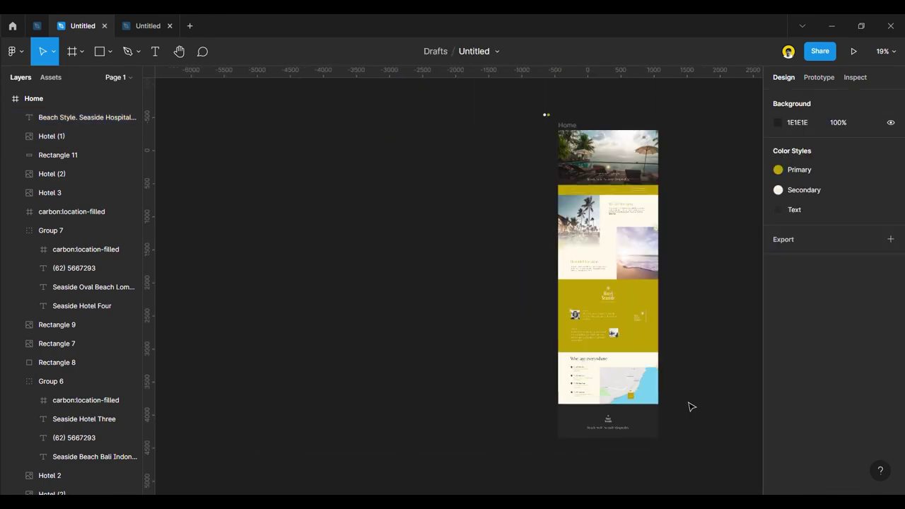
scroll(667, 176, "up", 6)
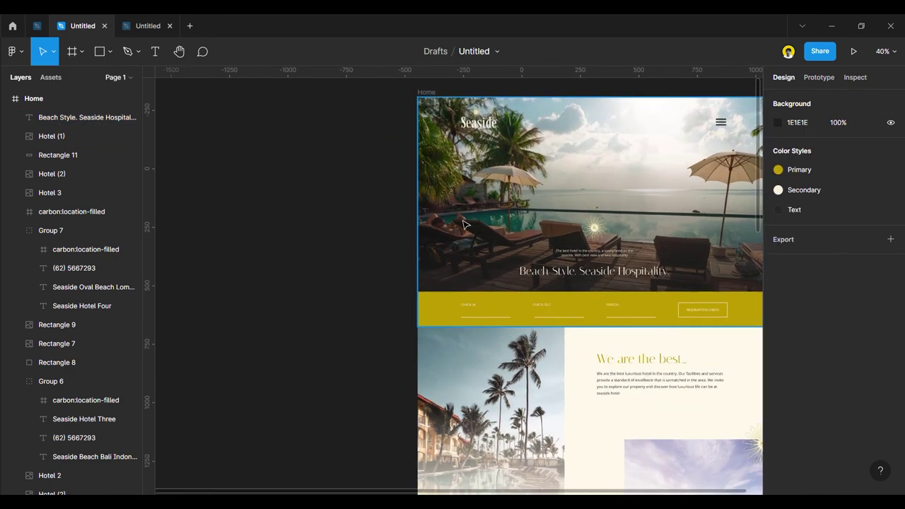
scroll(556, 333, "down", 3)
scroll(580, 312, "up", 4)
scroll(592, 297, "down", 3)
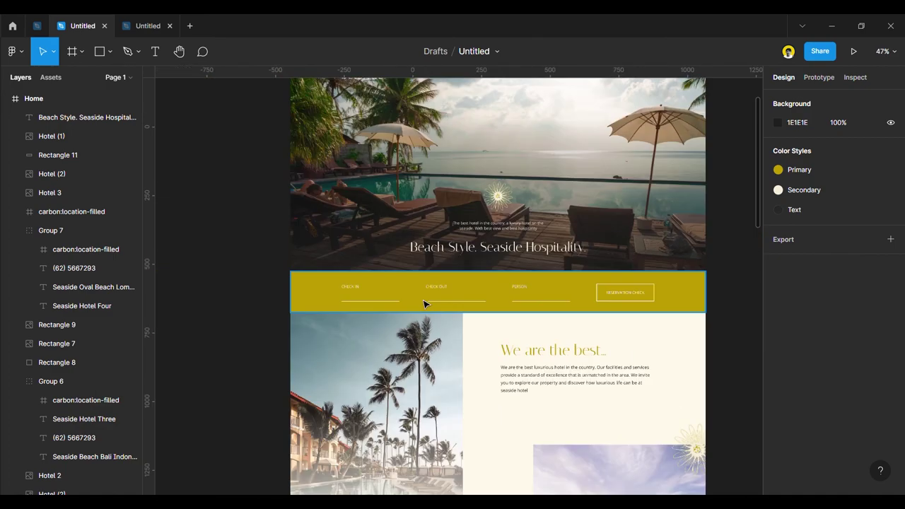
scroll(448, 303, "up", 3)
scroll(434, 323, "up", 1)
scroll(476, 318, "down", 4)
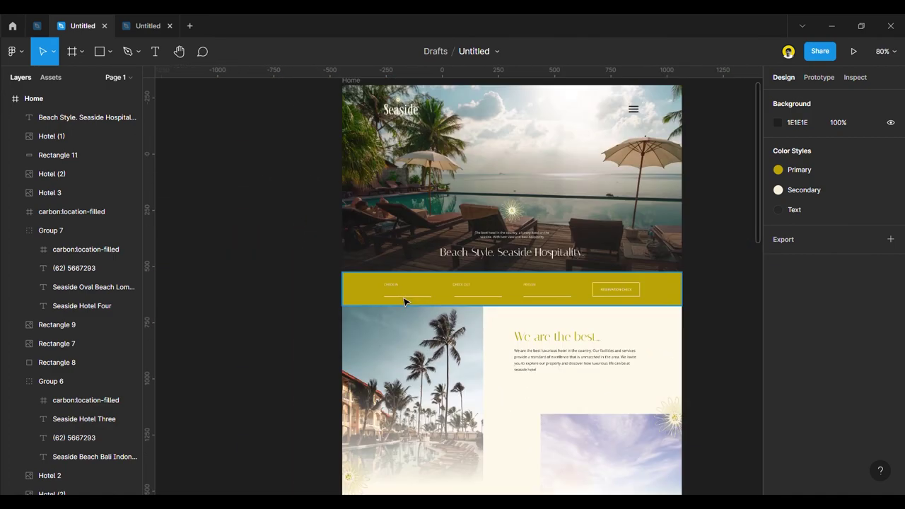
scroll(405, 302, "up", 3)
scroll(399, 297, "up", 1)
Ungroup the booking bar's check-in/out row into separate fields.
left_click(398, 289)
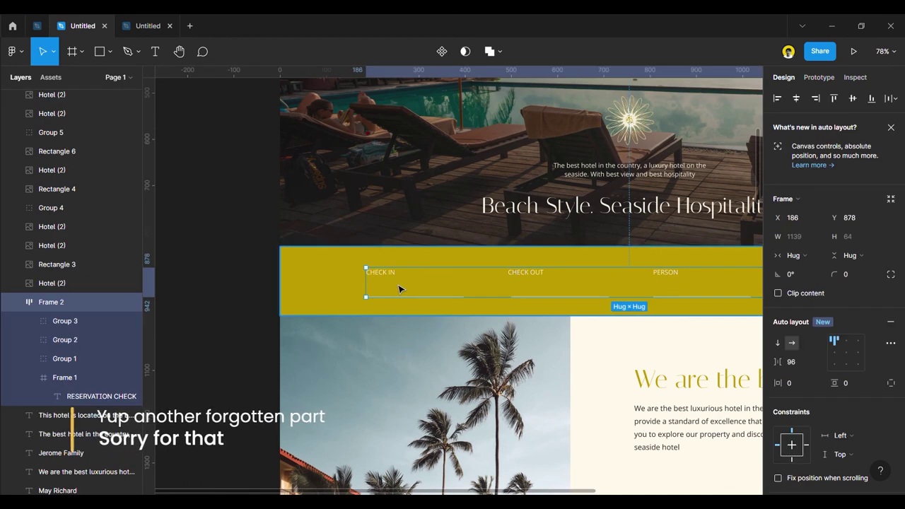
scroll(396, 287, "up", 3)
left_click(393, 273)
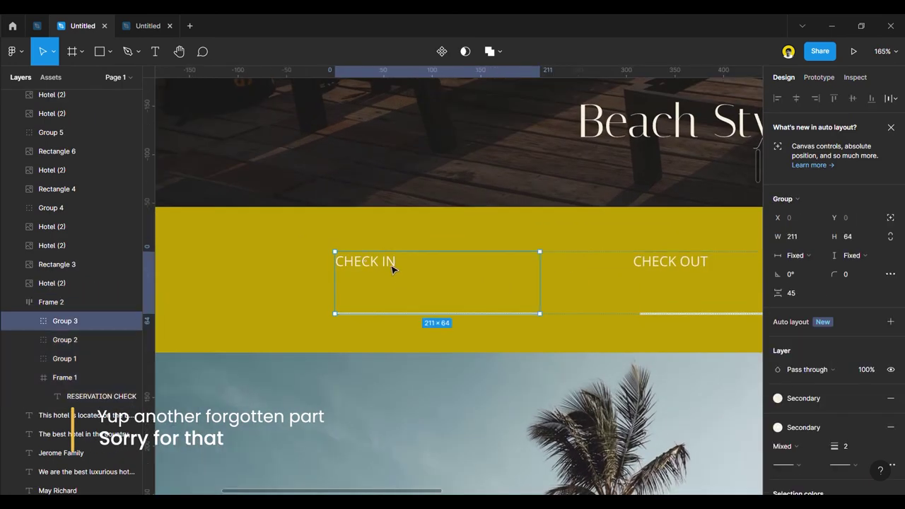
double_click(392, 268)
key("ctrl+d")
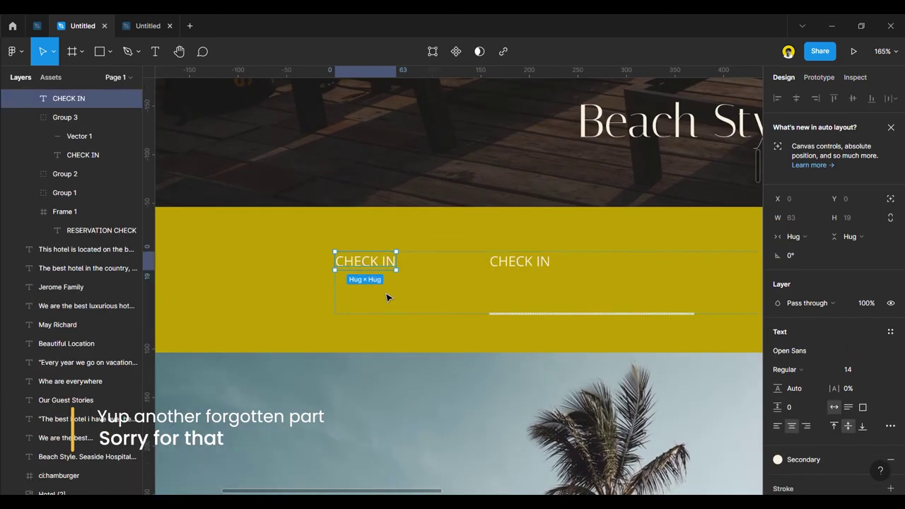
key("ctrl+z")
scroll(349, 282, "down", 4)
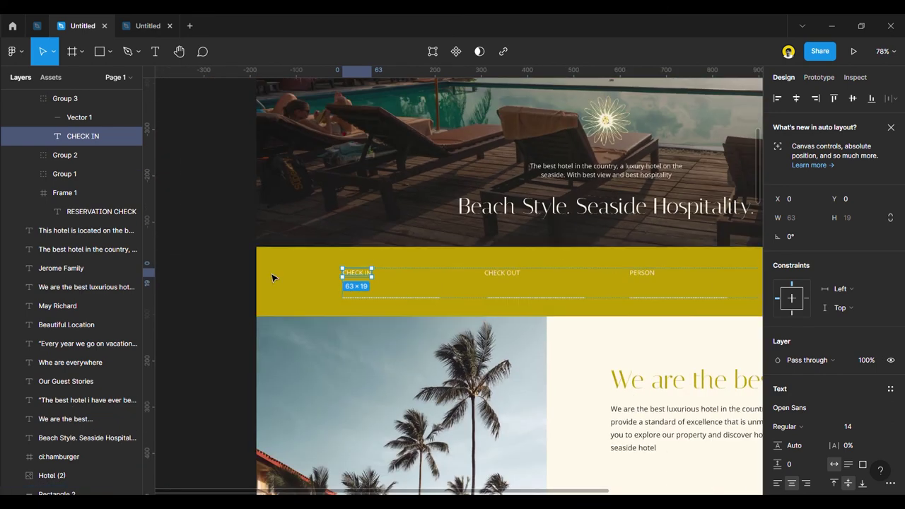
left_click(334, 286)
left_click(354, 289)
right_click(352, 283)
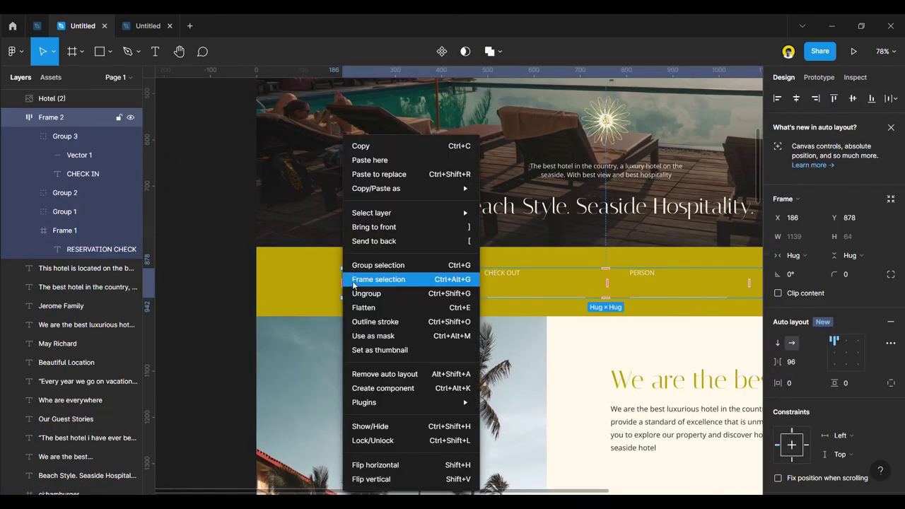
left_click(371, 294)
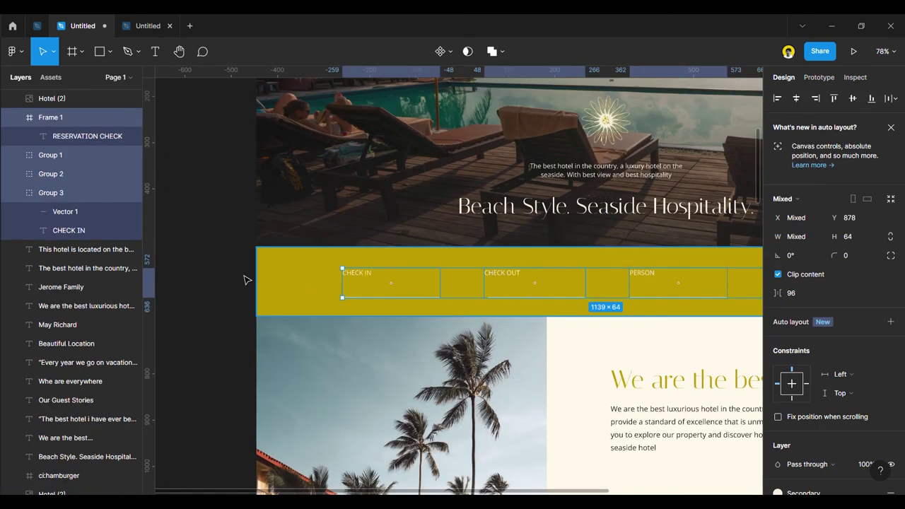
left_click(244, 280)
Copy the CHECK IN label below itself and change it to 06/06/2022.
left_click(371, 280)
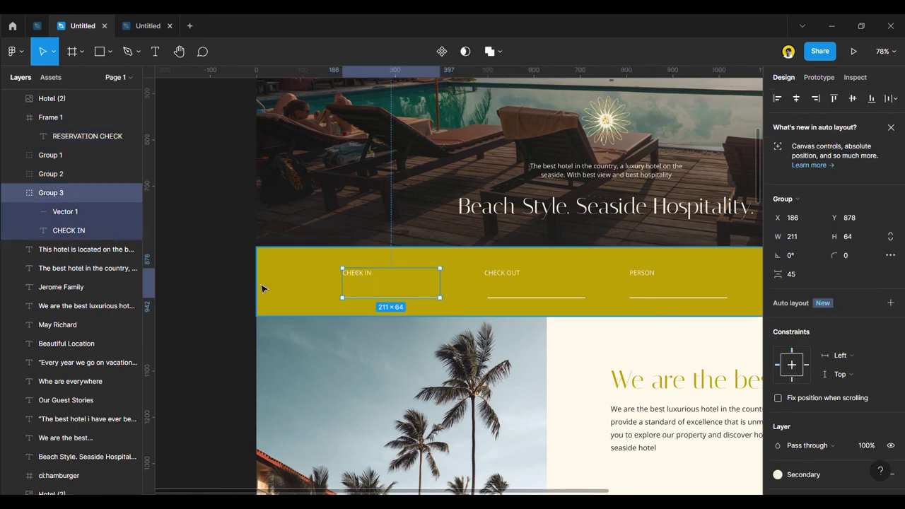
scroll(262, 289, "down", 3)
scroll(309, 279, "up", 8)
double_click(309, 274)
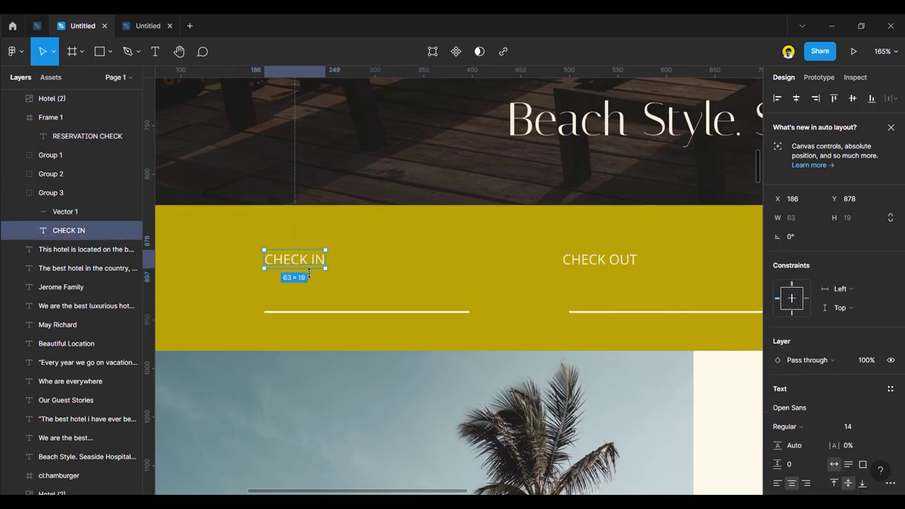
left_click_drag(309, 267, 308, 297)
double_click(307, 295)
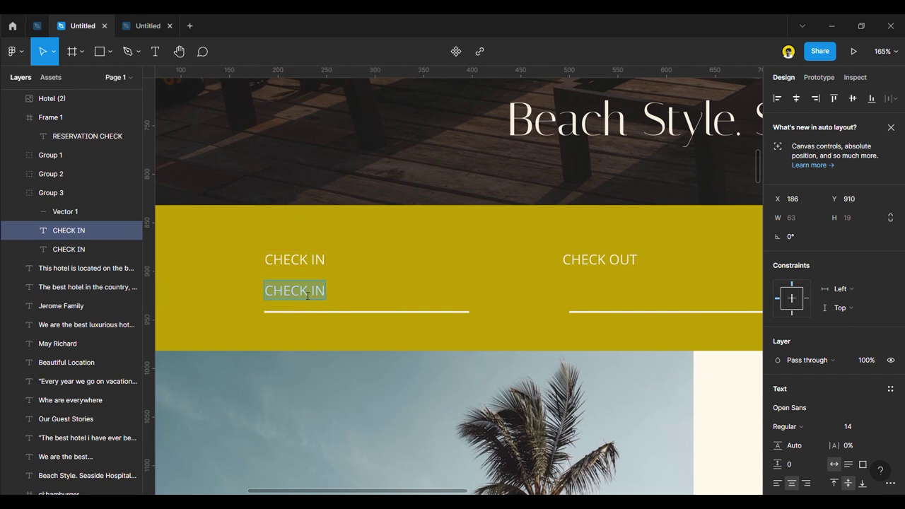
type("06/06")
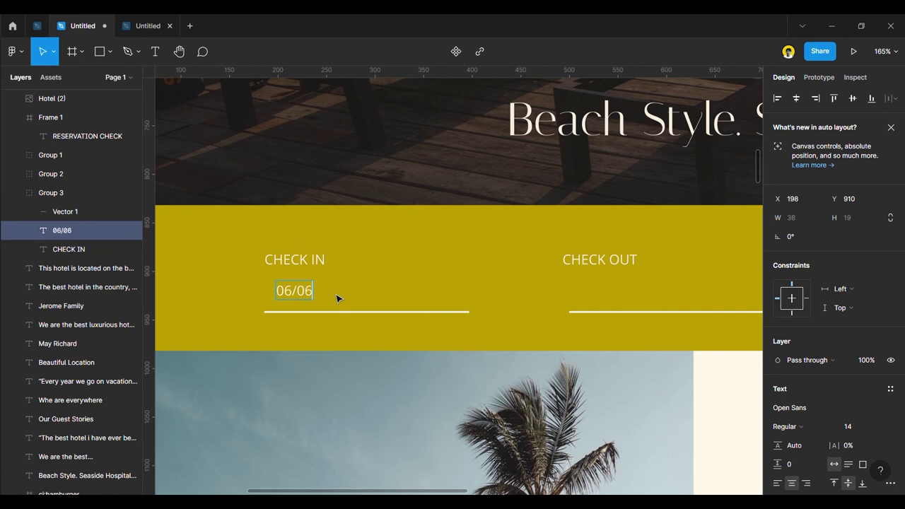
type("/2020")
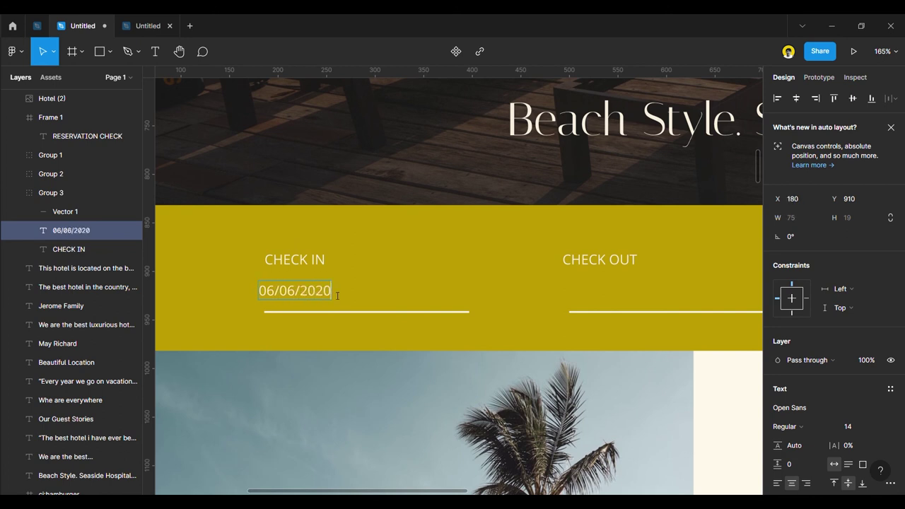
key("BackSpace")
type("2")
key("Escape")
Copy the date under CHECK OUT and change it to 07/06/2022.
left_click_drag(277, 296, 594, 299)
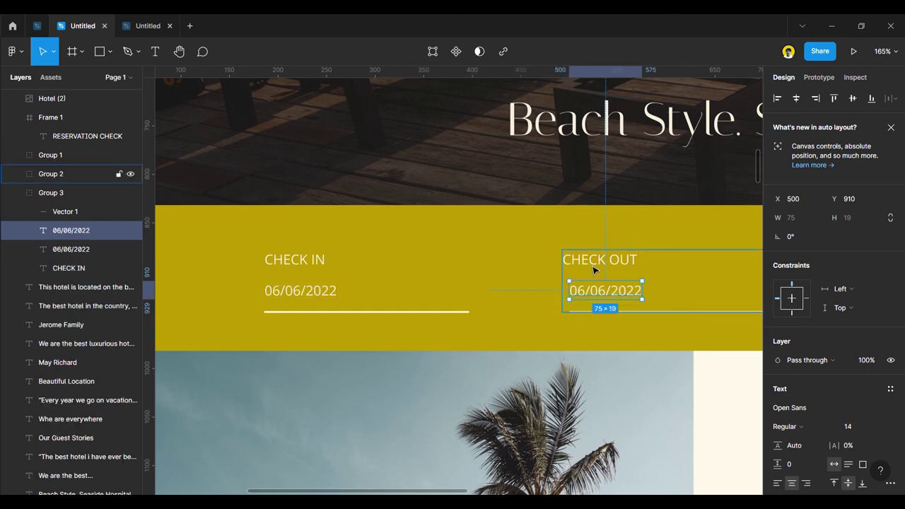
left_click(592, 266)
double_click(589, 268)
left_click_drag(589, 267, 588, 267)
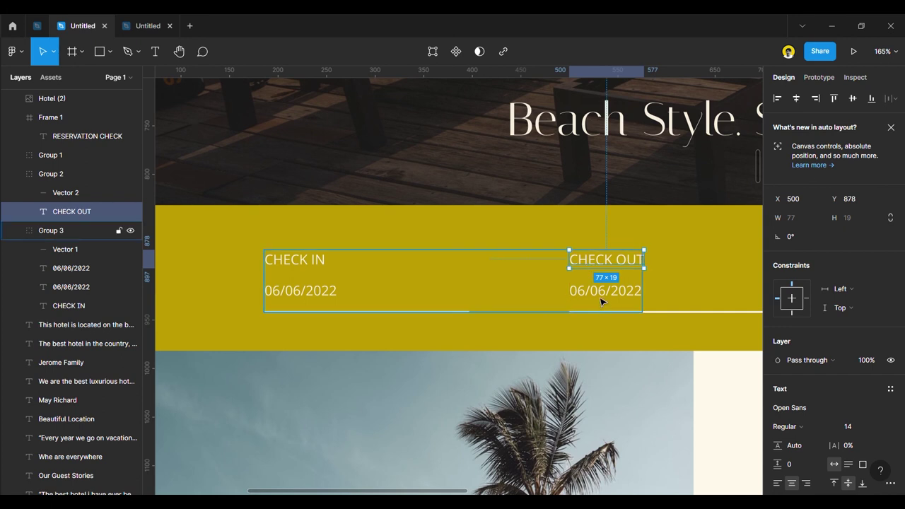
left_click(601, 302)
left_click(590, 294)
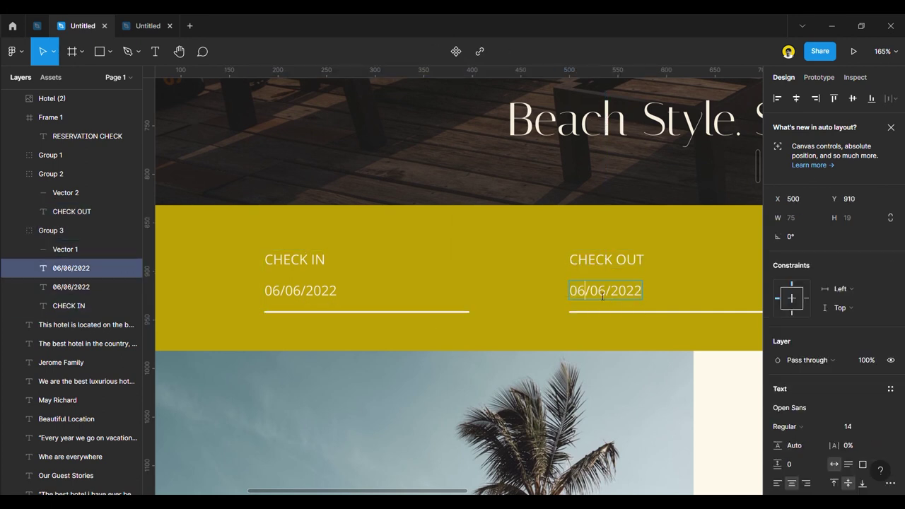
type("7")
key("Escape")
scroll(537, 289, "down", 5)
scroll(473, 300, "up", 2)
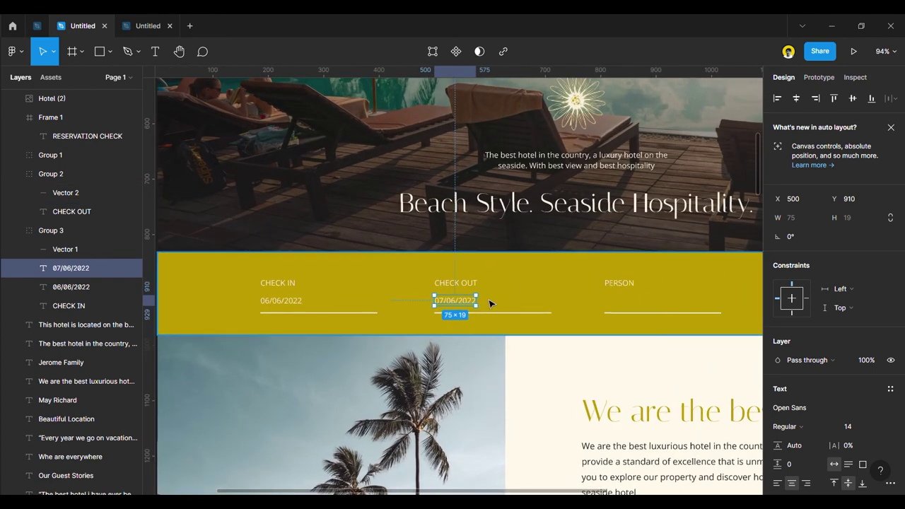
Copy the date under PERSON and change it to a guest count of 2.
left_click_drag(451, 303, 624, 303)
double_click(623, 302)
key("BackSpace")
key("ctrl+z")
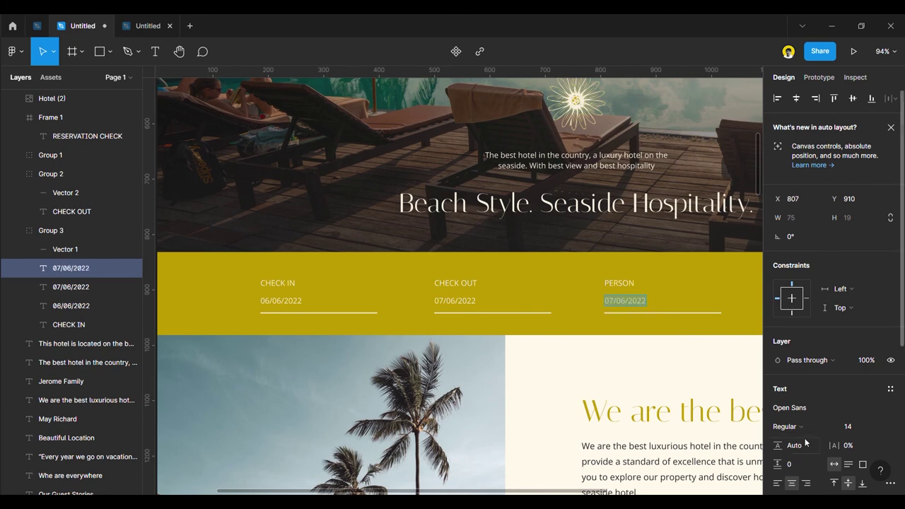
scroll(805, 440, "down", 3)
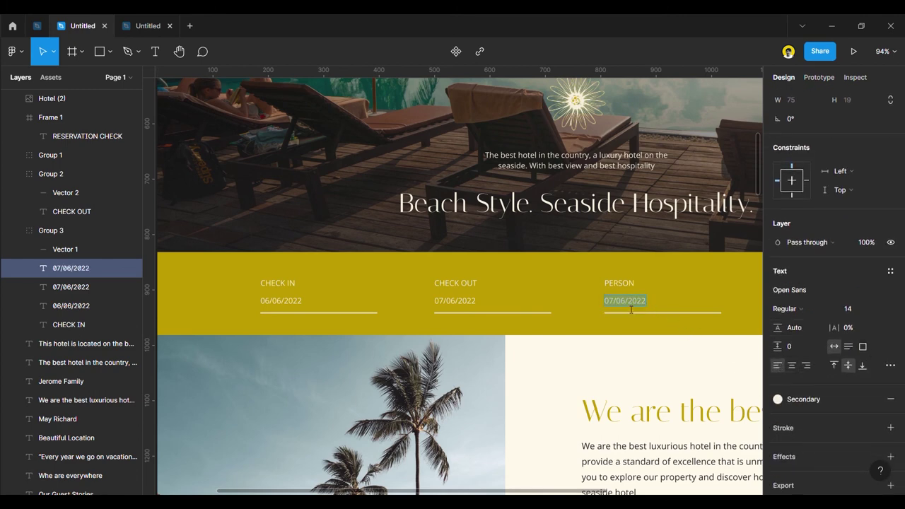
type("2")
key("ctrl+minus")
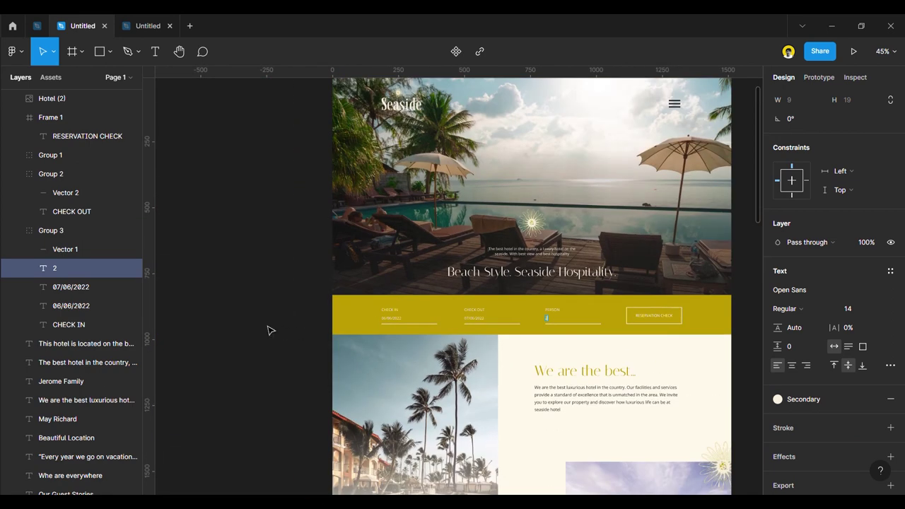
Make the check-in, check-out and person values Bold.
scroll(526, 374, "up", 3)
left_click(452, 303, "shift")
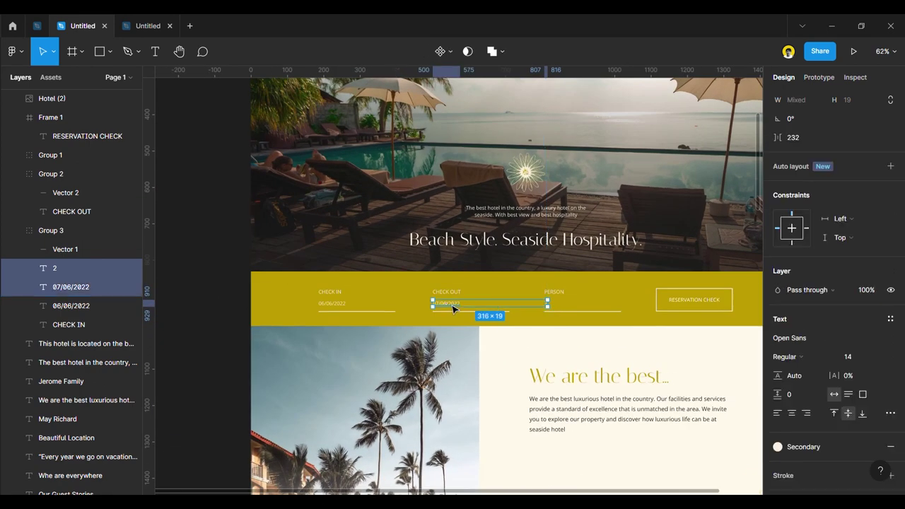
left_click(339, 306, "shift")
scroll(831, 388, "down", 4)
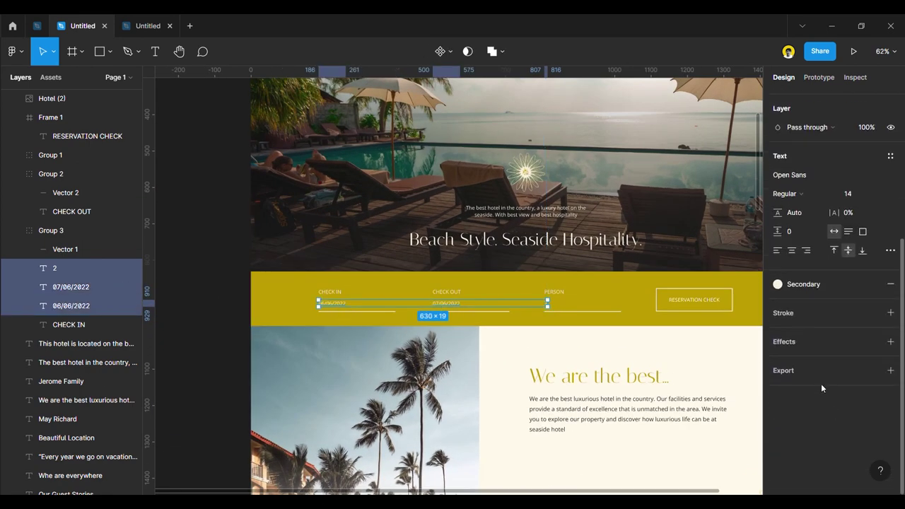
left_click(800, 193)
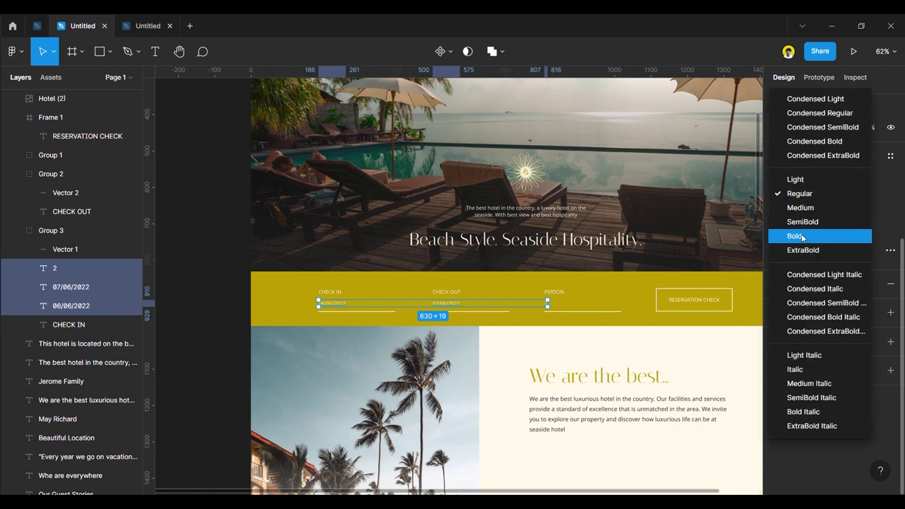
left_click(795, 234)
left_click(235, 317)
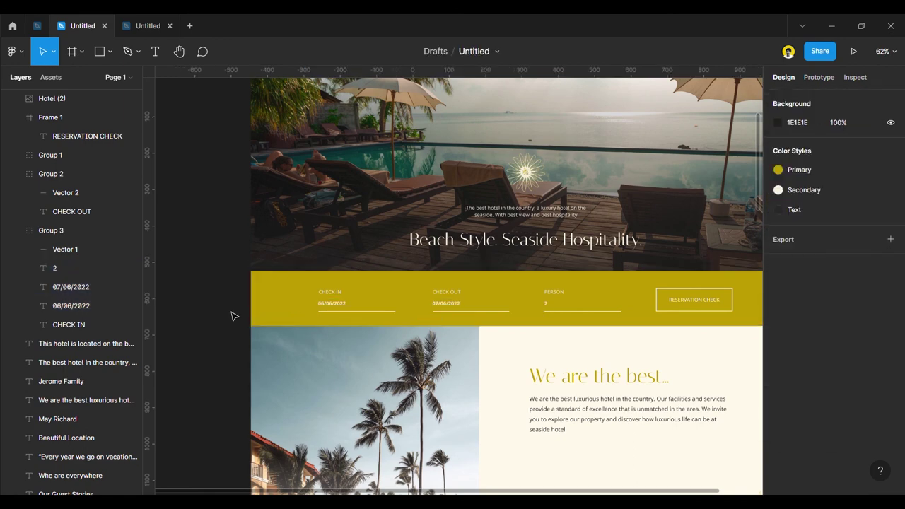
scroll(359, 325, "up", 5)
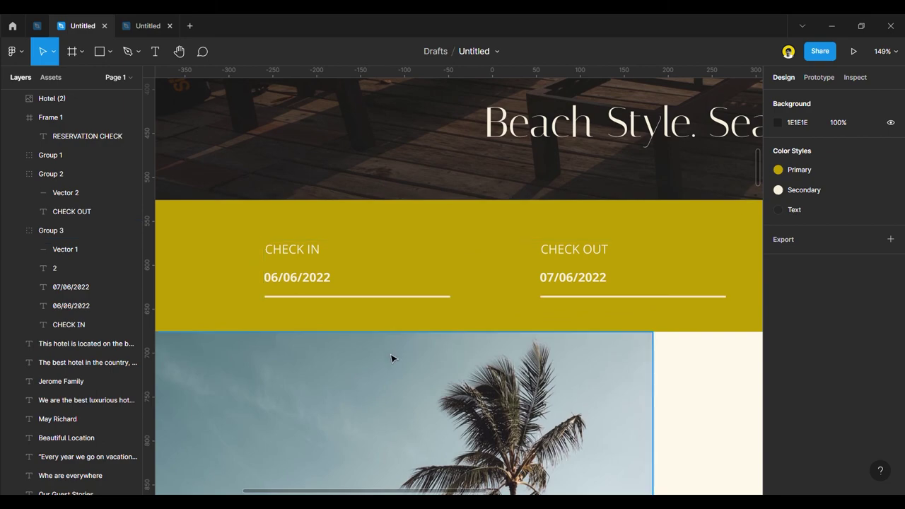
Replace the button label RESERVATION CHECK with BOOK NOW.
scroll(391, 351, "down", 5)
scroll(565, 318, "up", 4)
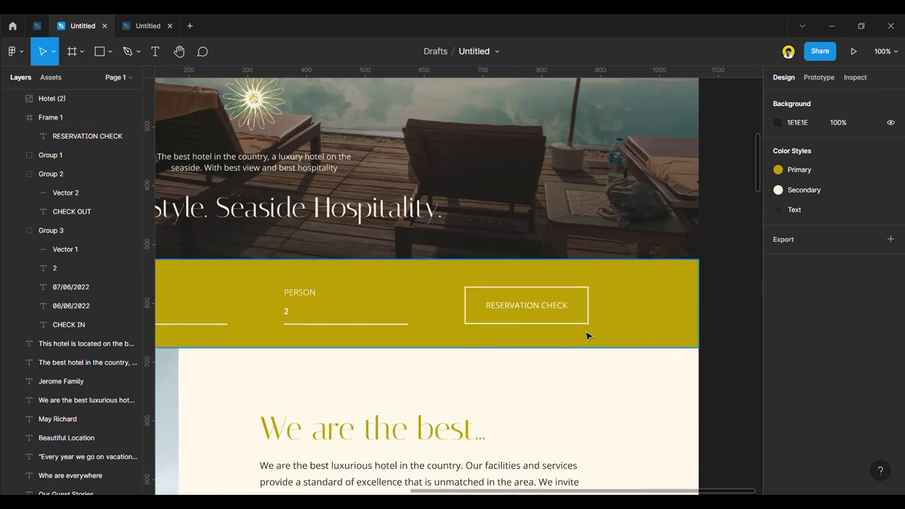
scroll(577, 327, "down", 5)
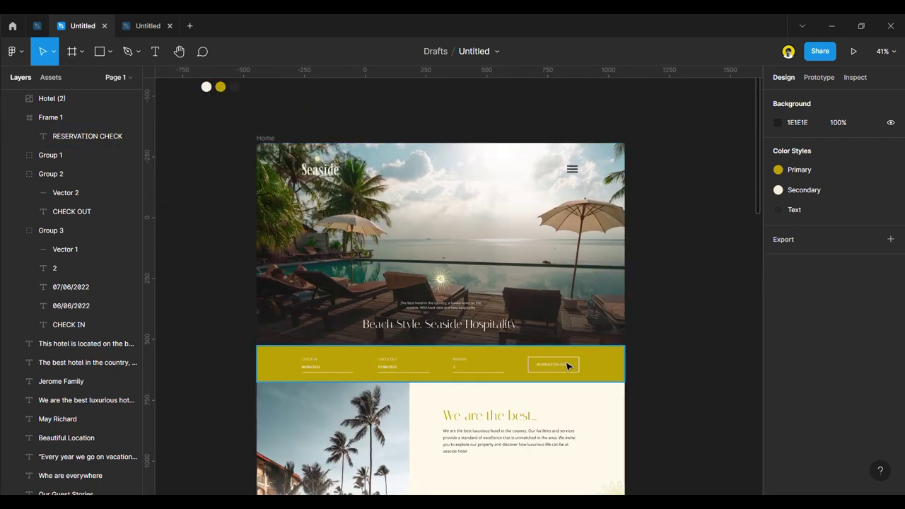
scroll(568, 365, "up", 8)
double_click(545, 364)
double_click(545, 361)
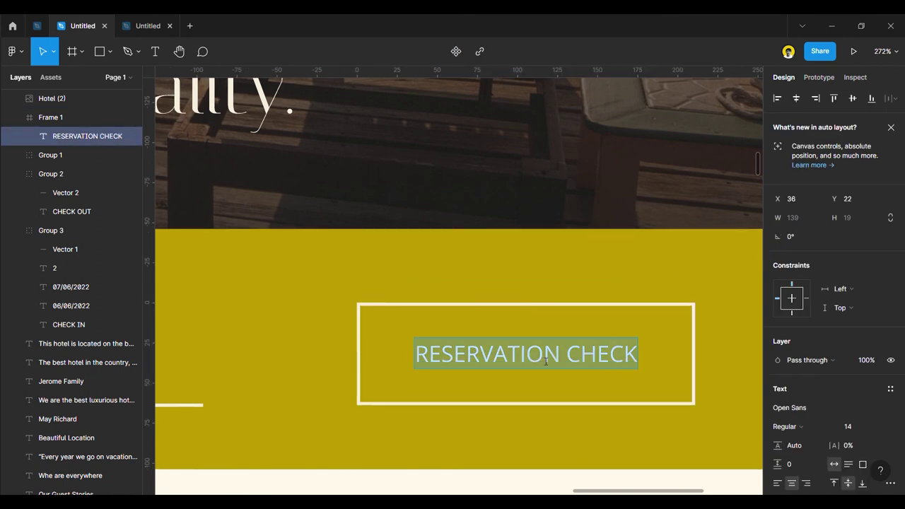
type("LOOK")
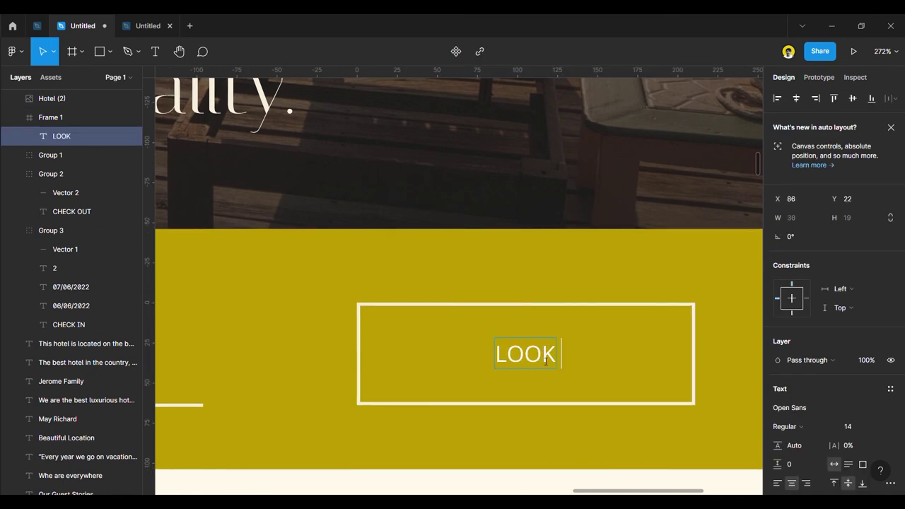
type(" FOR ")
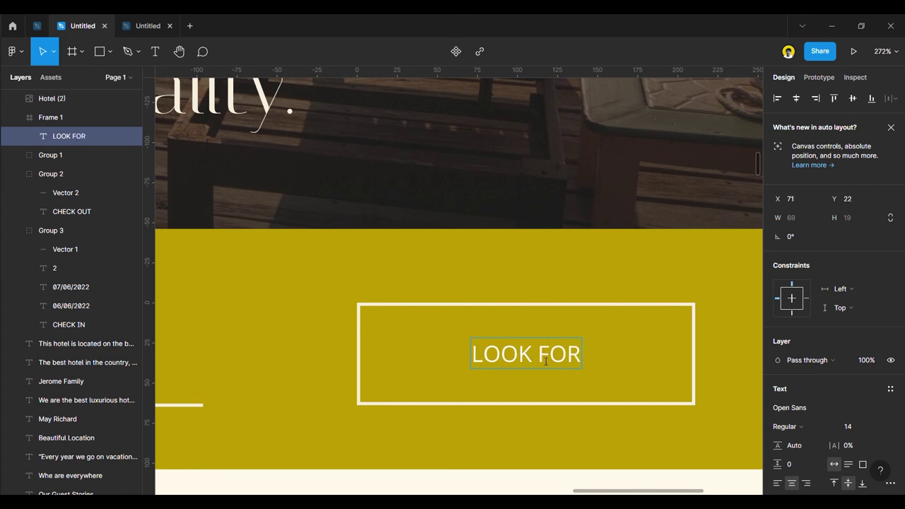
type("ROOM")
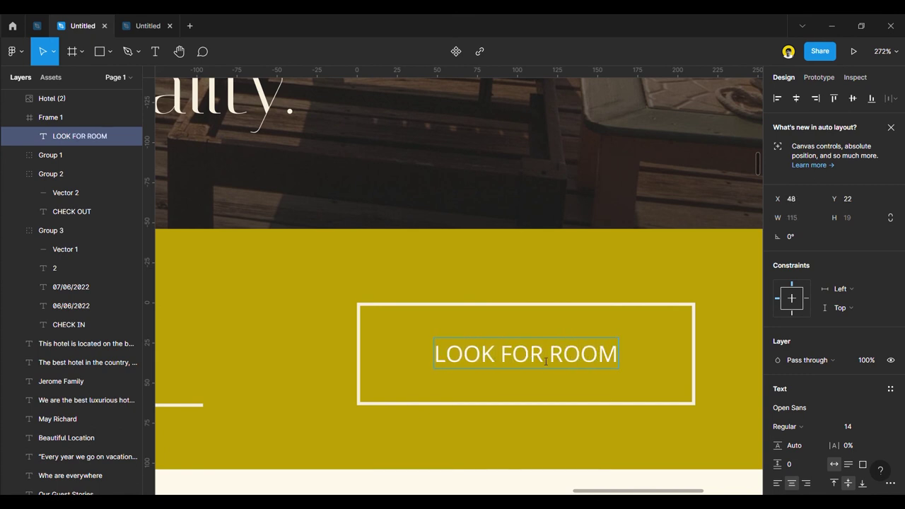
key("BackSpace")
key("BackSpace")
key("BackSpace")
key("BackSpace")
key("BackSpace")
key("BackSpace")
key("BackSpace")
key("BackSpace")
key("BackSpace")
key("BackSpace")
key("BackSpace")
key("BackSpace")
key("BackSpace")
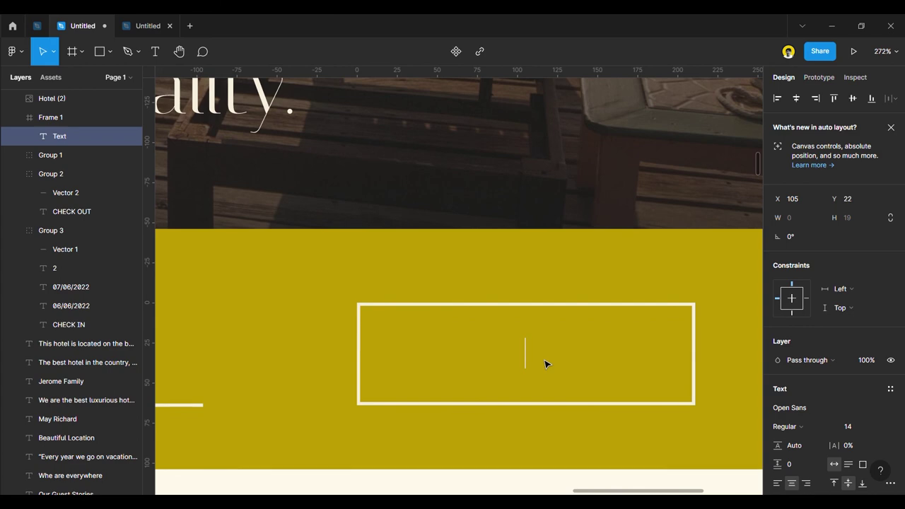
type("BOOK NOW")
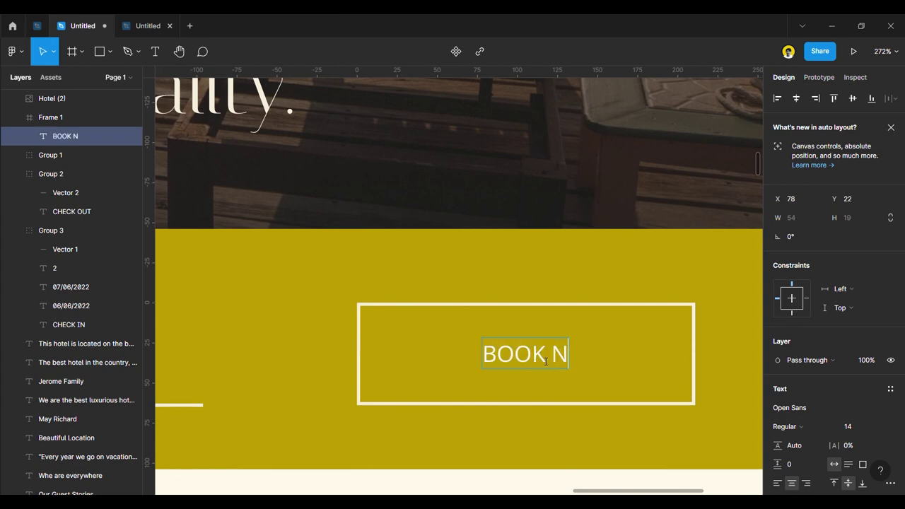
scroll(498, 371, "down", 10, "ctrl")
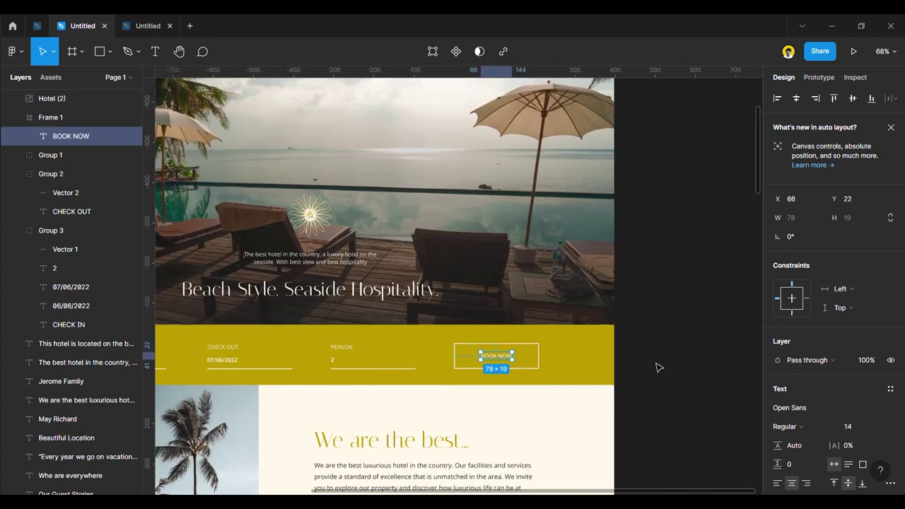
left_click(651, 317)
scroll(648, 265, "down", 3, "ctrl")
scroll(649, 265, "up", 2, "ctrl")
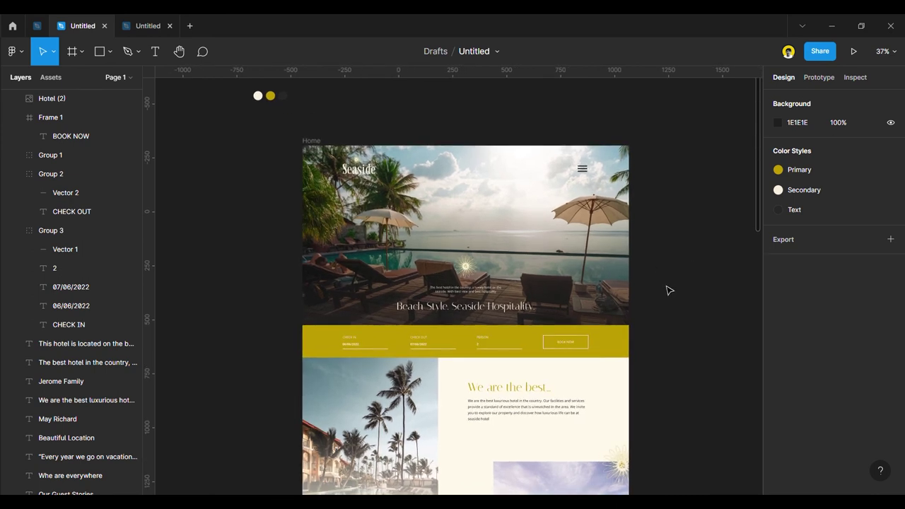
scroll(644, 314, "down", 5)
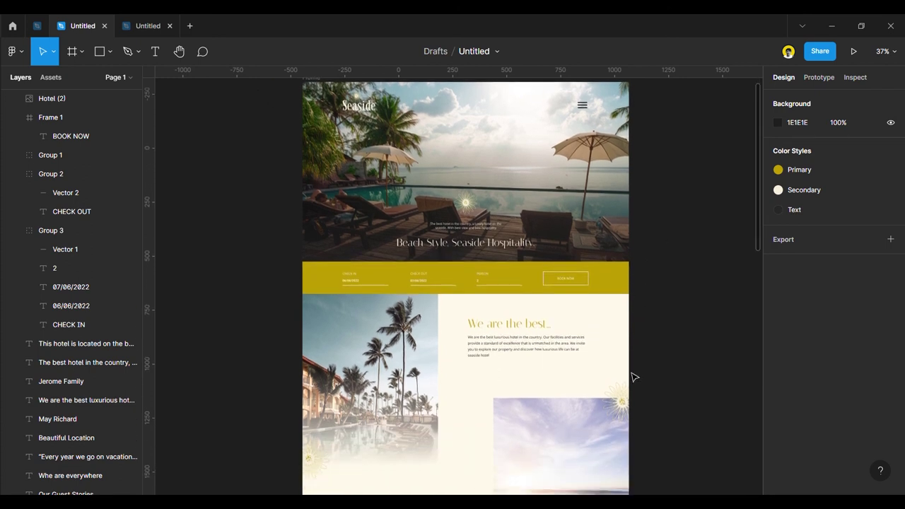
scroll(631, 387, "down", 7)
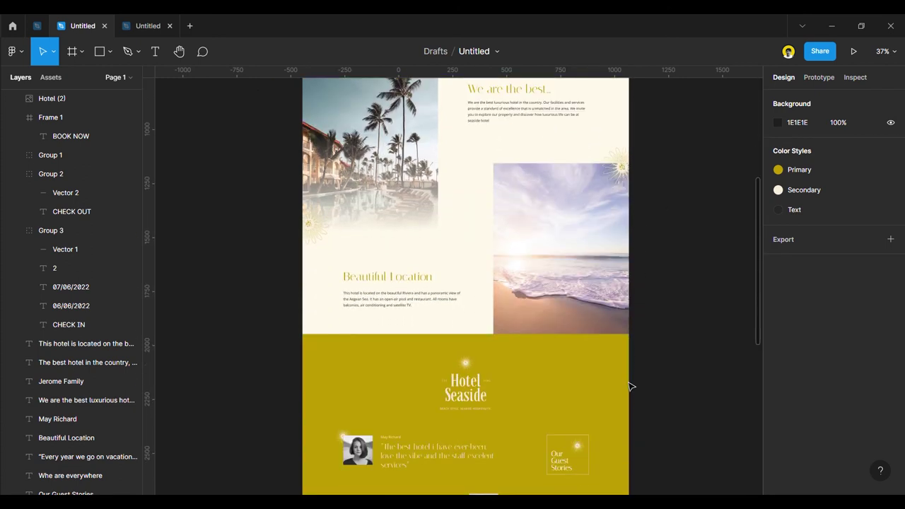
scroll(631, 387, "down", 4)
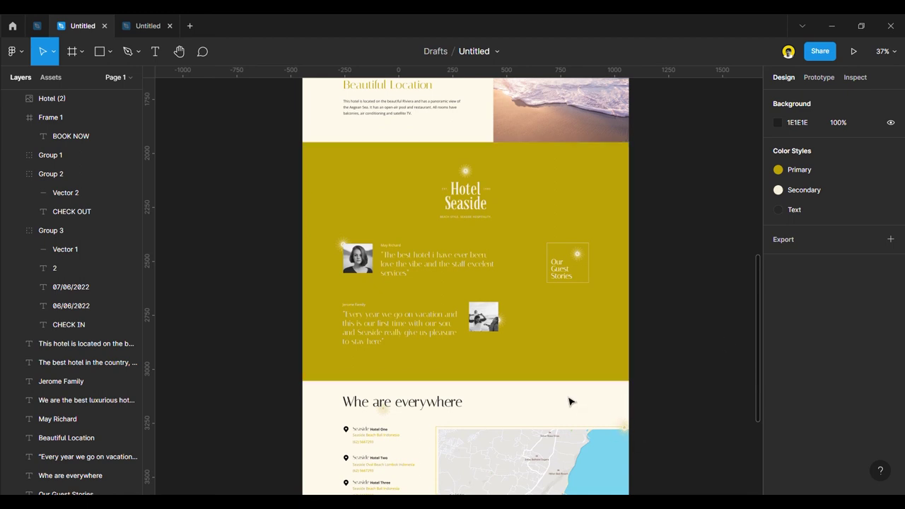
scroll(493, 375, "down", 5)
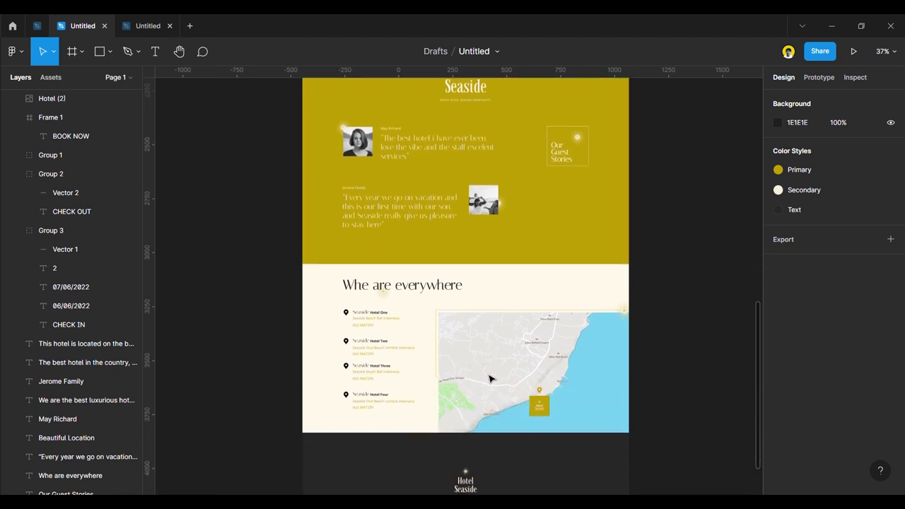
scroll(490, 380, "down", 2)
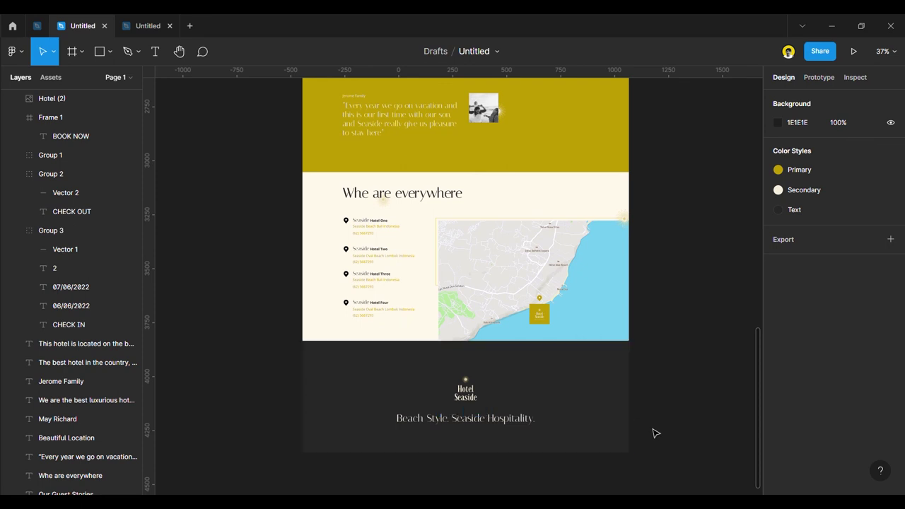
scroll(439, 479, "up", 3)
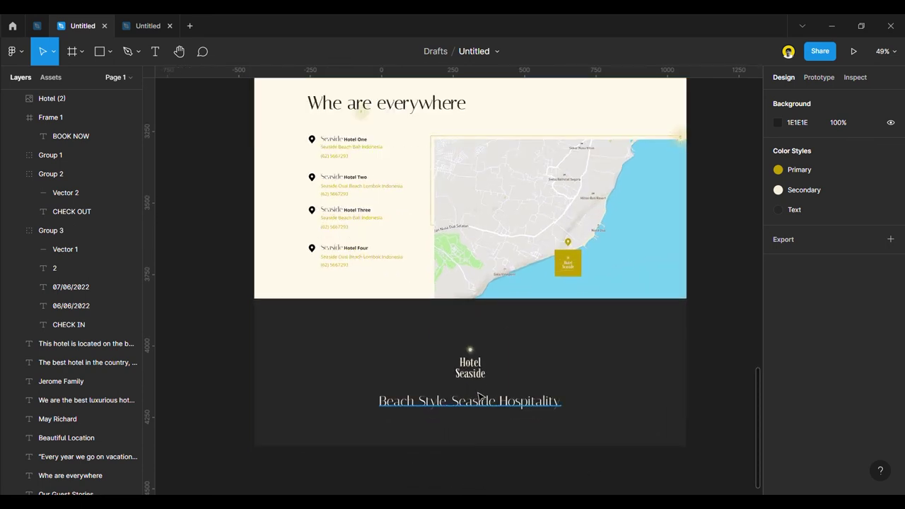
Move the footer logo and tagline up together.
left_click(471, 364)
left_click(538, 402, "shift")
left_click_drag(480, 376, 483, 362)
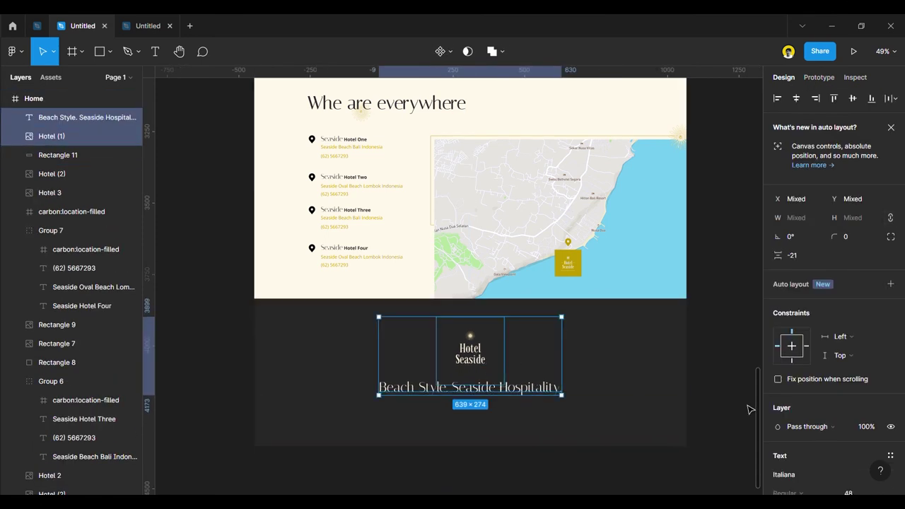
key("Escape")
Lower the tagline slightly beneath the logo, then review the page.
left_click(485, 395)
left_click_drag(485, 395, 484, 400)
left_click(618, 457)
scroll(704, 388, "up", 1)
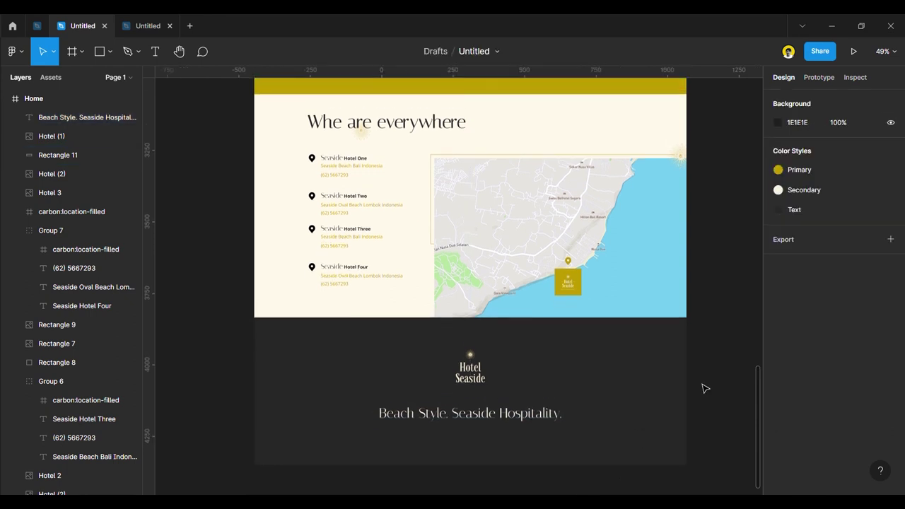
scroll(704, 388, "up", 1)
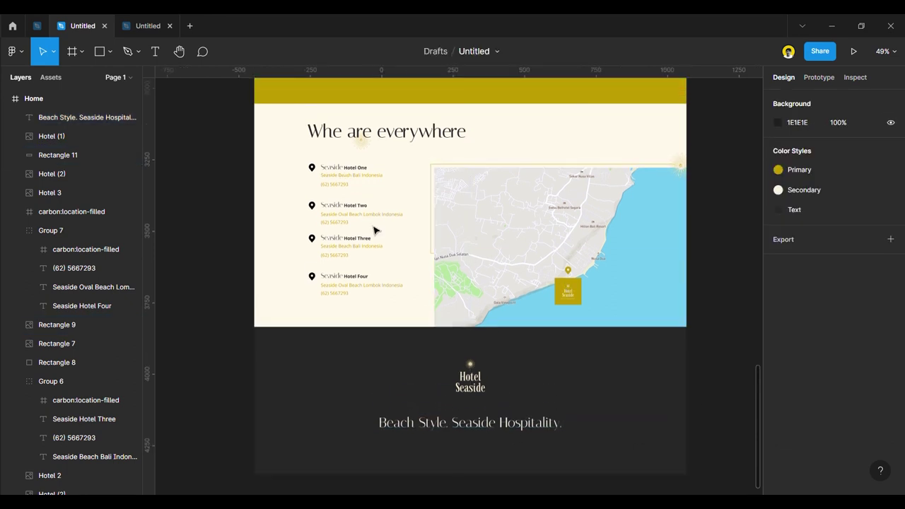
scroll(398, 392, "up", 1)
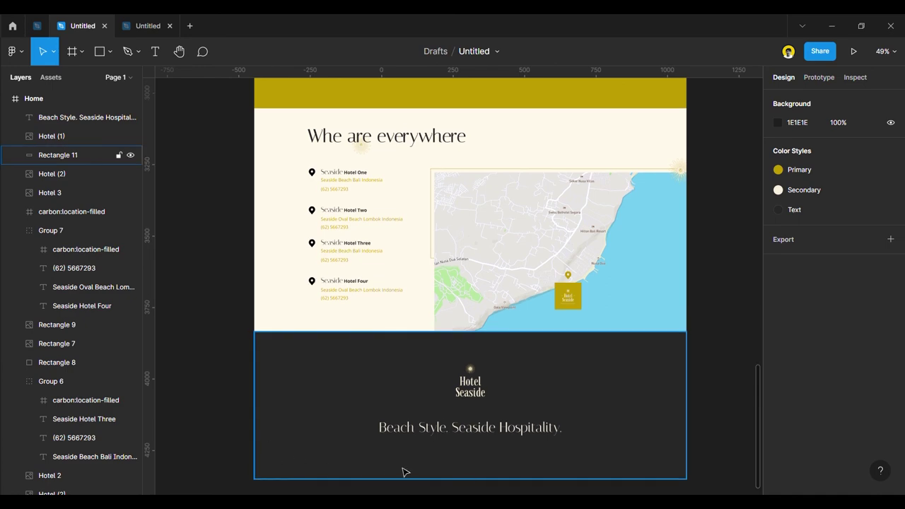
scroll(501, 471, "up", 5, "ctrl")
scroll(441, 445, "down", 4, "ctrl")
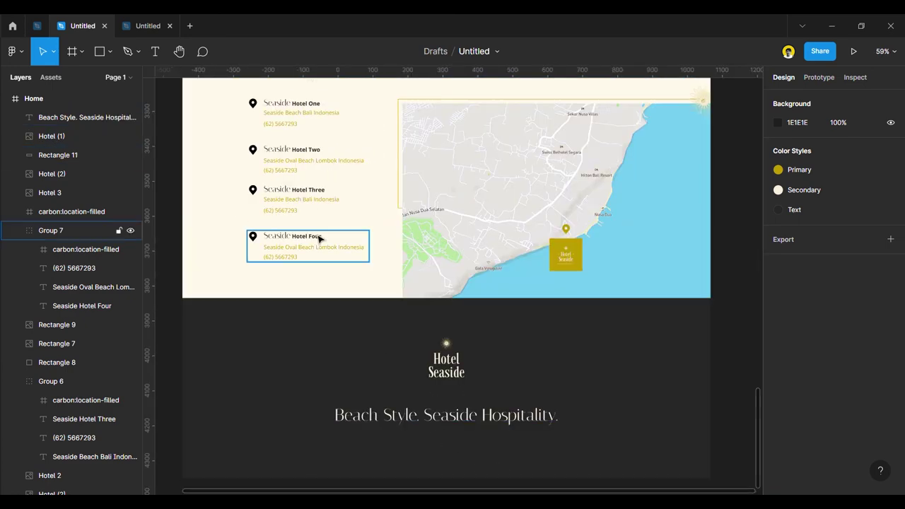
scroll(370, 320, "down", 3, "ctrl")
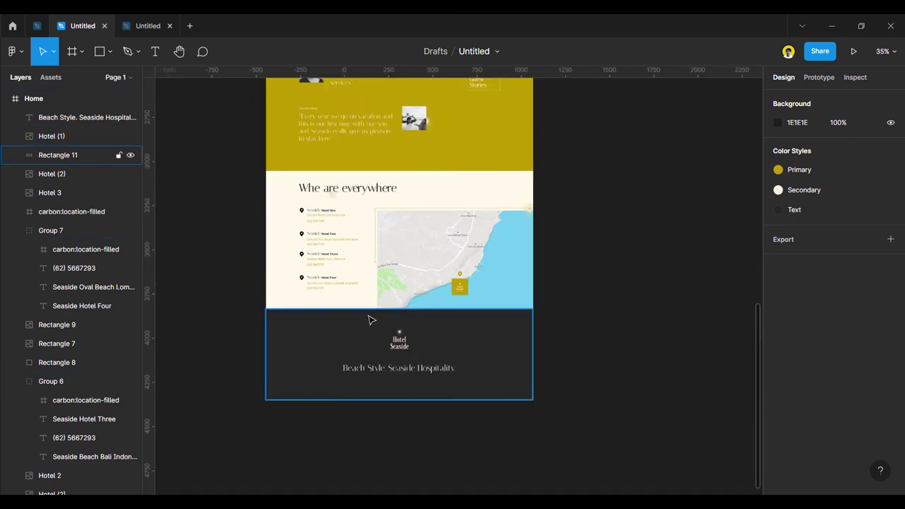
scroll(373, 176, "up", 5)
scroll(349, 175, "down", 1, "ctrl")
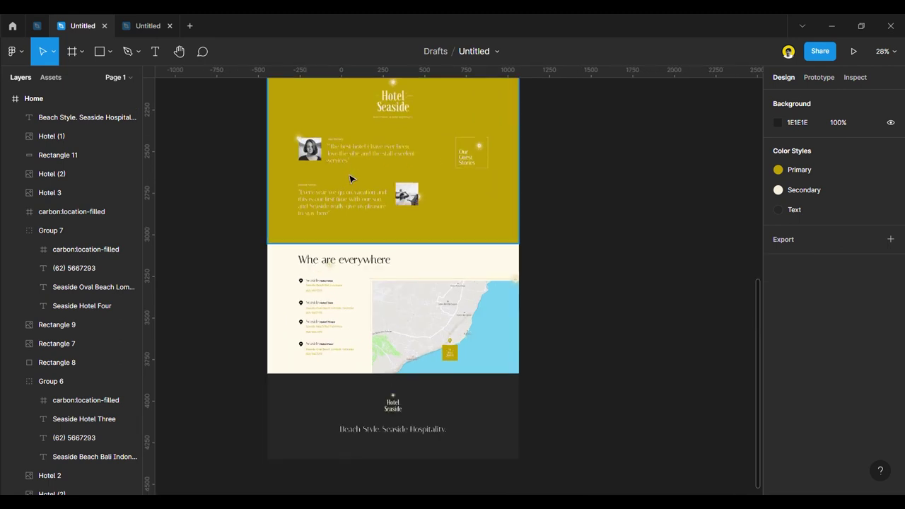
Copy the guest-story name text into the footer, bring it to front below the tagline.
left_click_drag(309, 186, 398, 456, "alt")
scroll(396, 450, "up", 5, "ctrl")
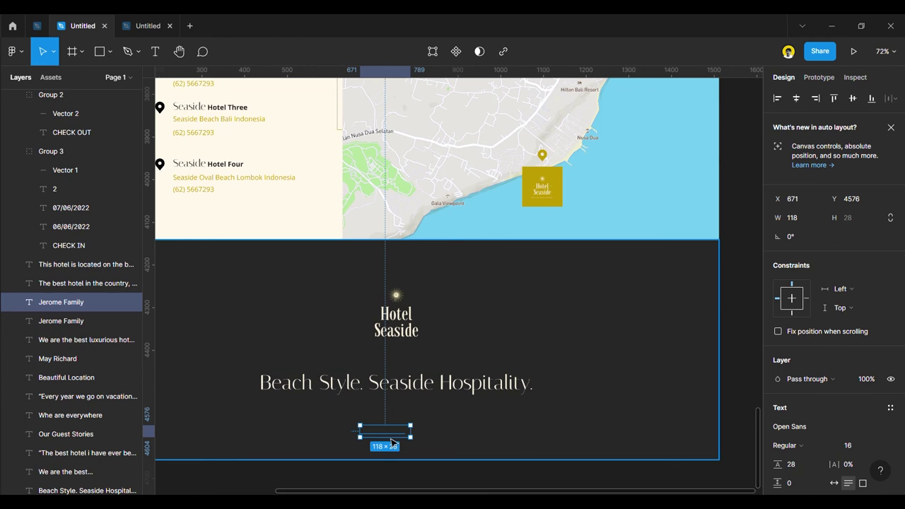
right_click(385, 426)
mouse_move(445, 241)
left_click(415, 255)
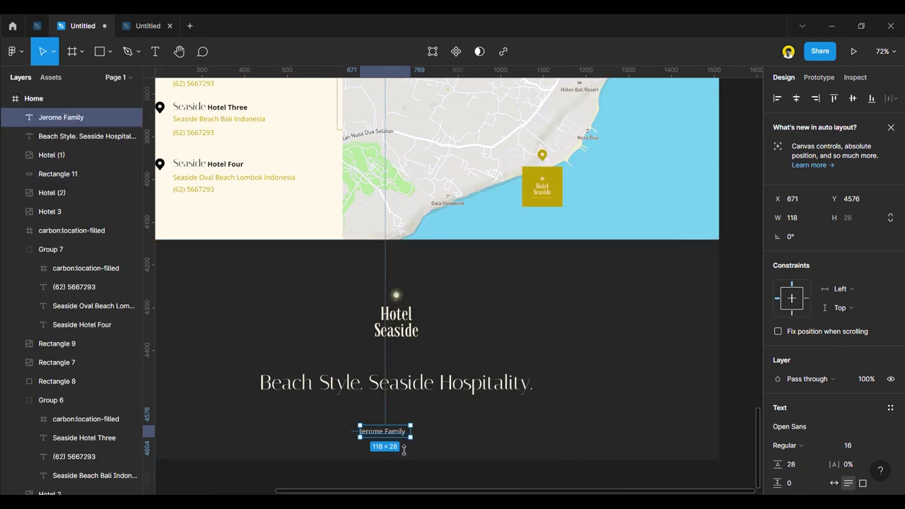
left_click_drag(391, 440, 400, 429)
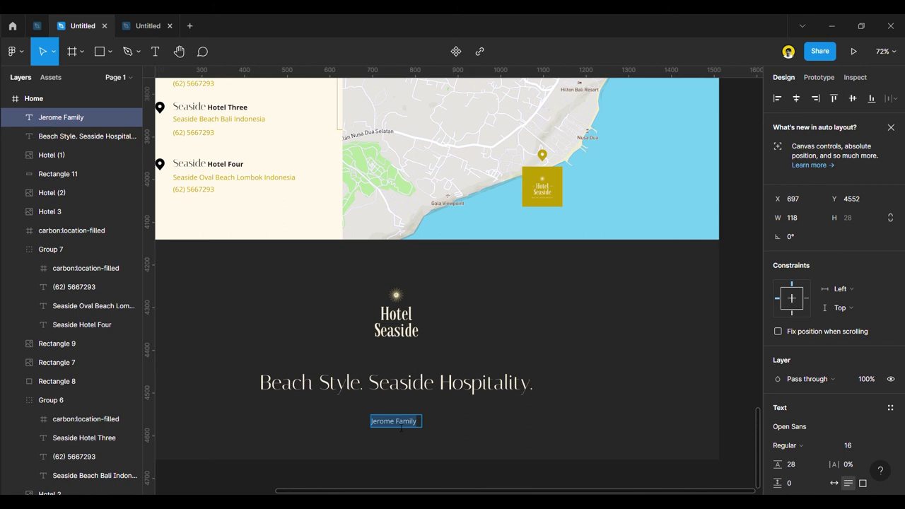
Retype the copied text to begin the Seaside copyright line.
type("sEASIDE")
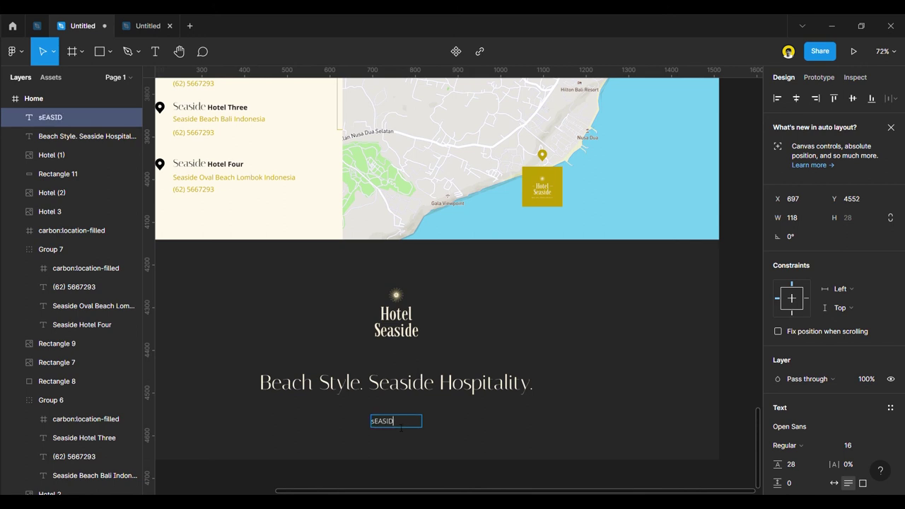
key("BackSpace")
key("BackSpace")
key("BackSpace")
key("BackSpace")
key("BackSpace")
key("BackSpace")
type("Seaside 2022")
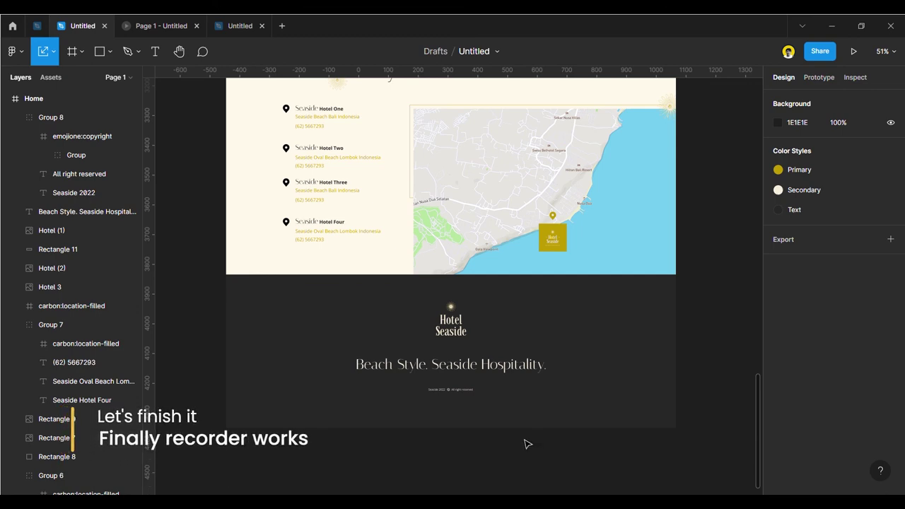
scroll(493, 426, "down", 1)
scroll(487, 422, "up", 20)
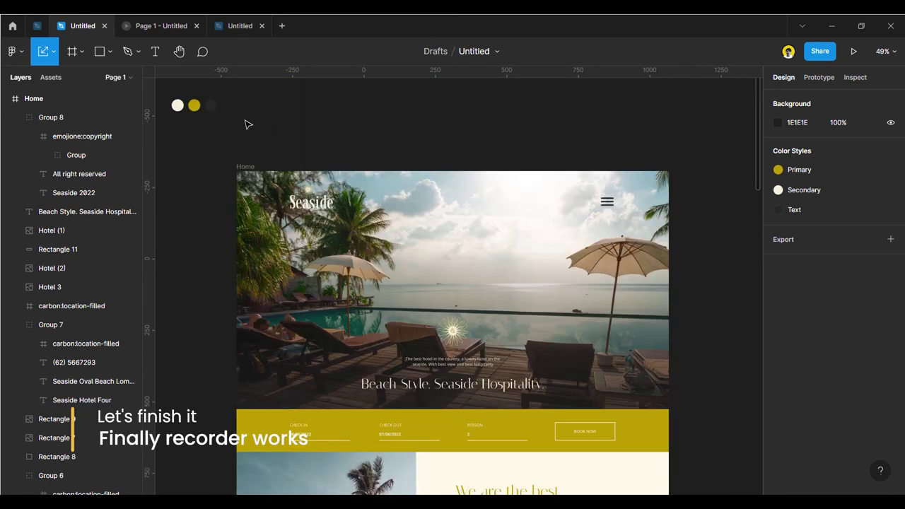
Scroll through the Seaside page in the laptop prototype preview, down to the footer and back up.
left_click(150, 26)
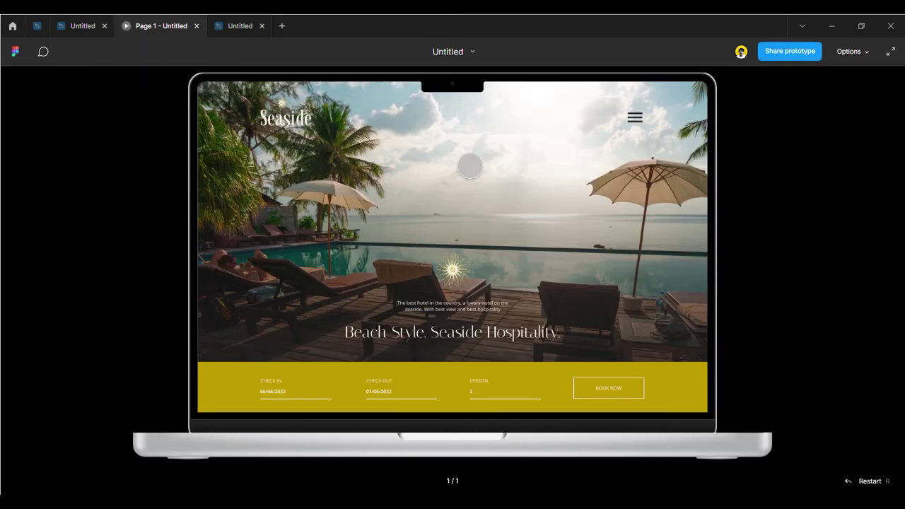
scroll(495, 297, "down", 3)
scroll(556, 353, "down", 5)
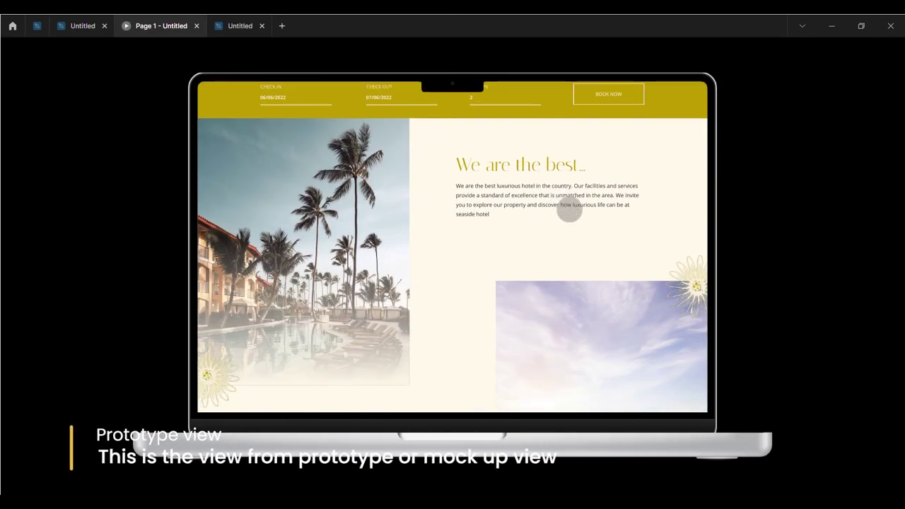
scroll(654, 268, "down", 5)
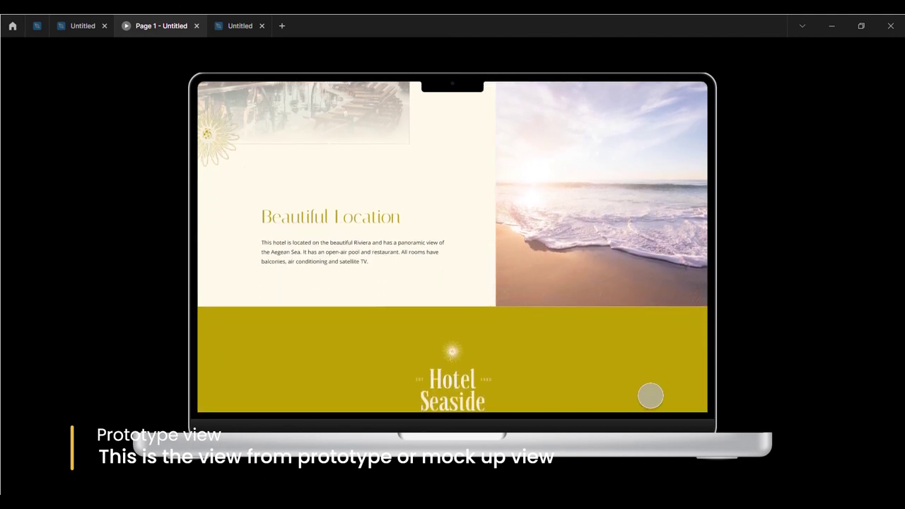
scroll(650, 274, "down", 5)
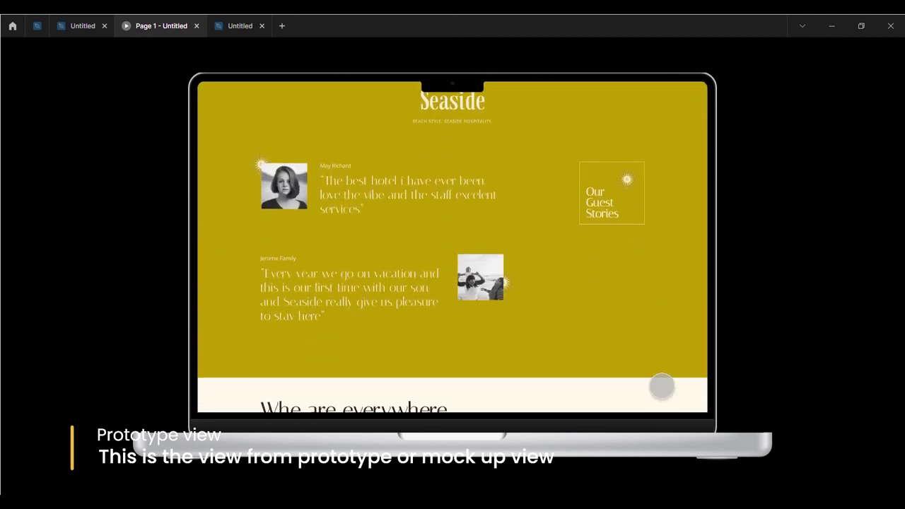
scroll(657, 319, "down", 3)
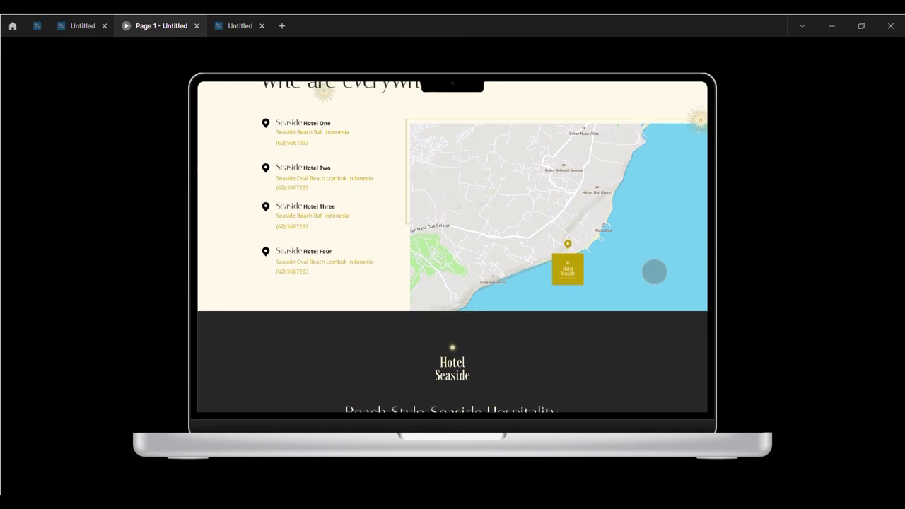
scroll(655, 233, "up", 6)
scroll(653, 225, "up", 10)
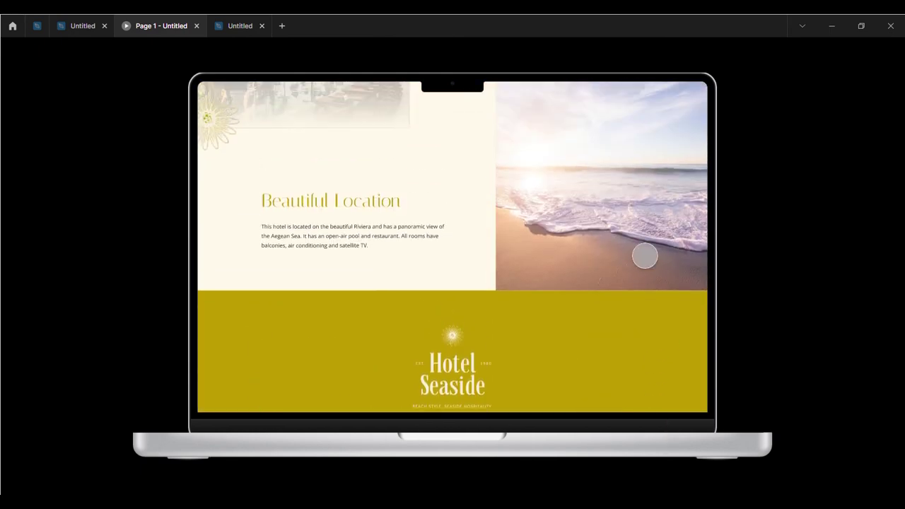